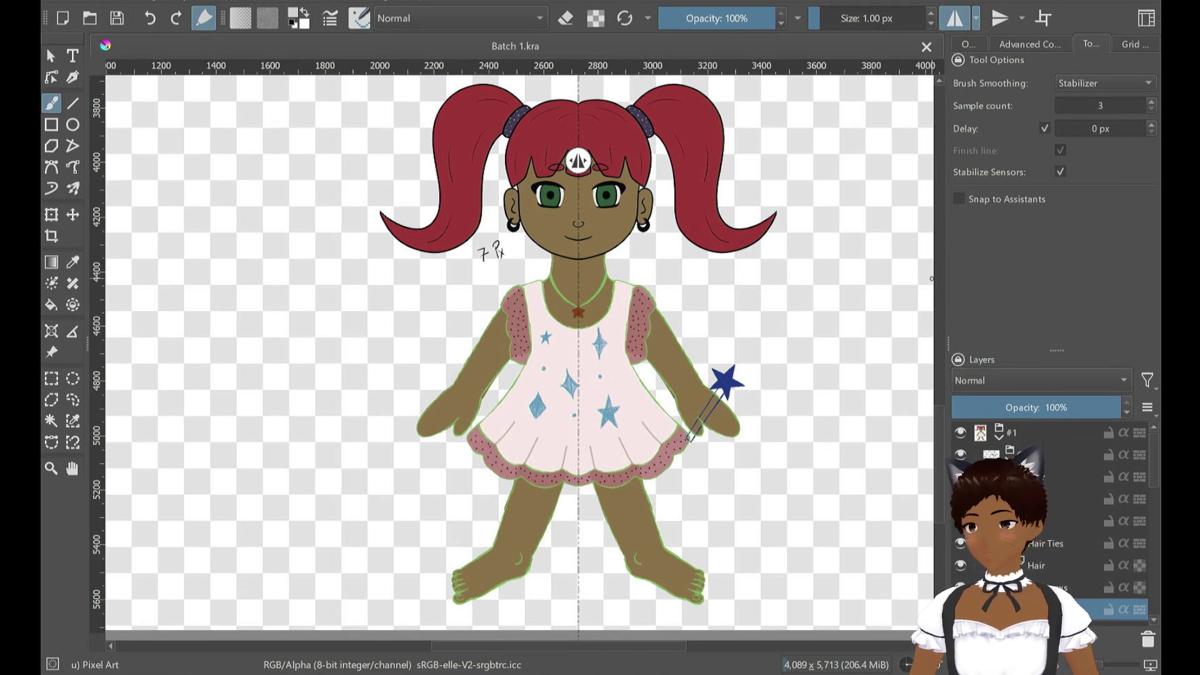
# Examine the sketched neck, necklace, sleeves and arms of the doll up close
pyautogui.press('+')
pyautogui.press('+')
pyautogui.press('+')
pyautogui.press('+')
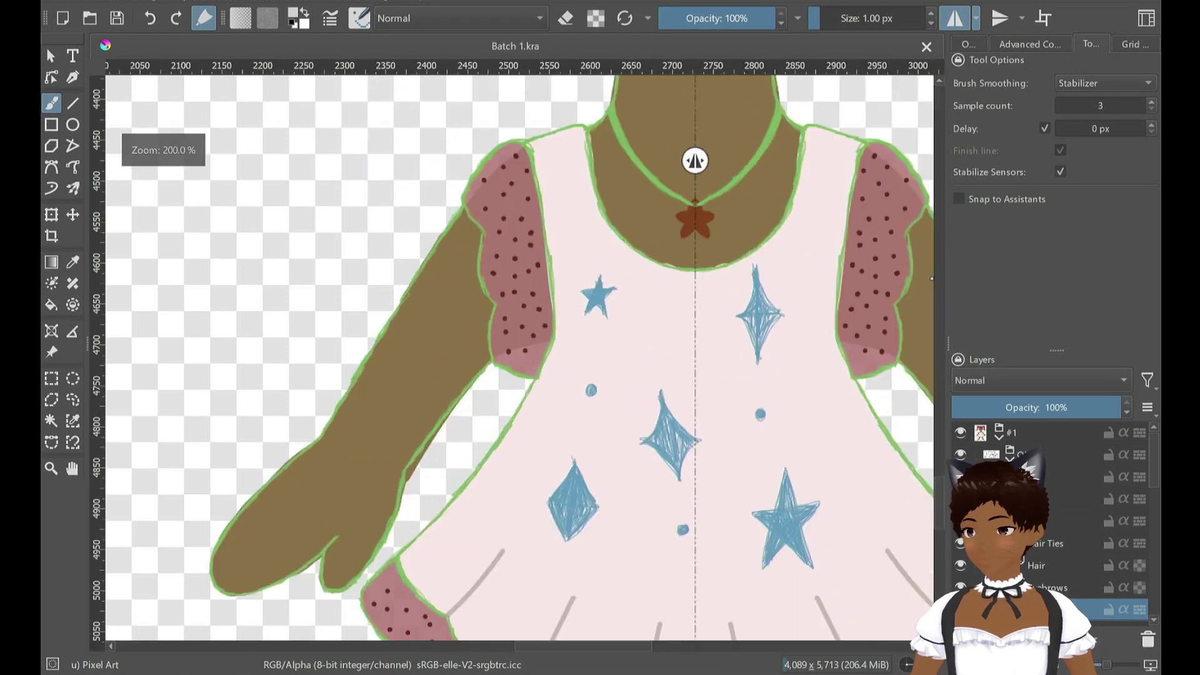
pyautogui.press('-')
pyautogui.press('-')
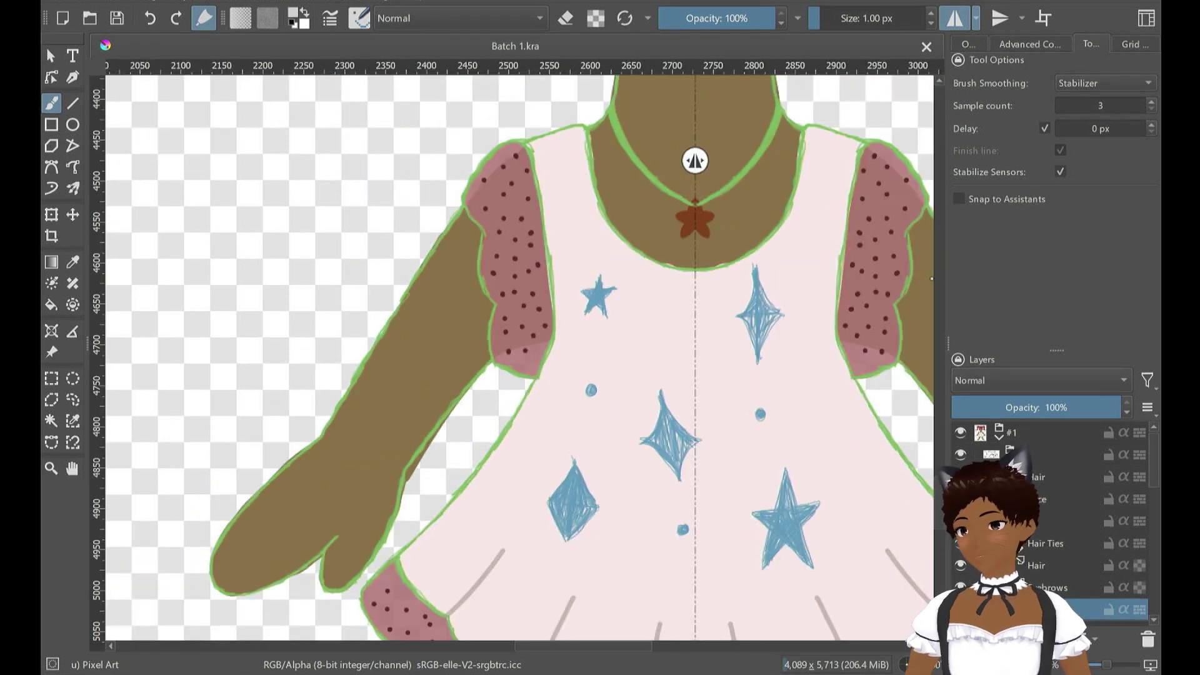
pyautogui.press('-')
pyautogui.moveTo(729, 350); pyautogui.dragTo(665, 357)
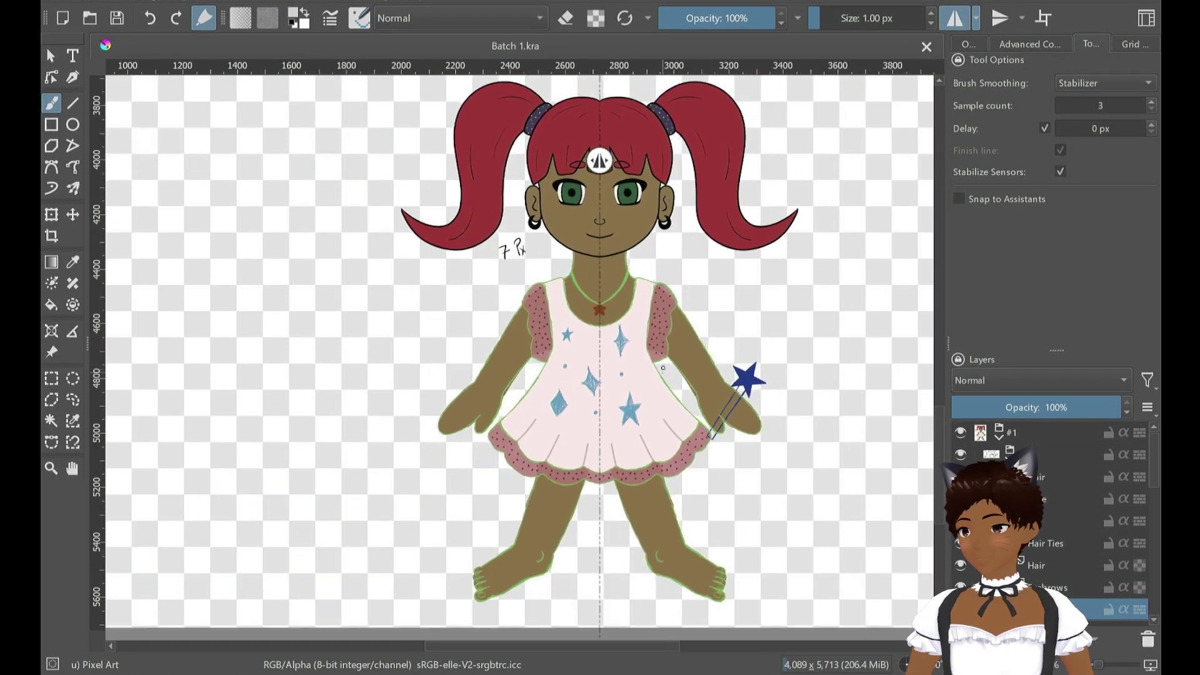
pyautogui.scroll(4, 664, 334)
pyautogui.scroll(-1, 613, 291)
pyautogui.moveTo(606, 315); pyautogui.dragTo(628, 430)
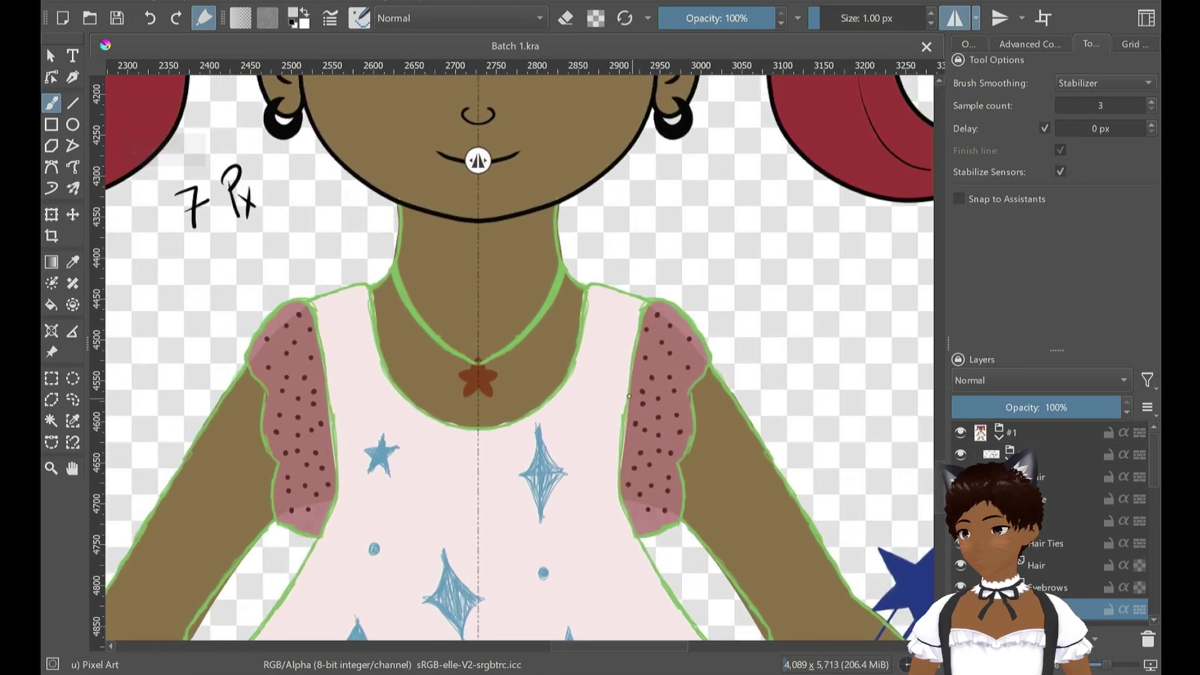
pyautogui.scroll(3, 664, 289)
pyautogui.scroll(-3, 543, 301)
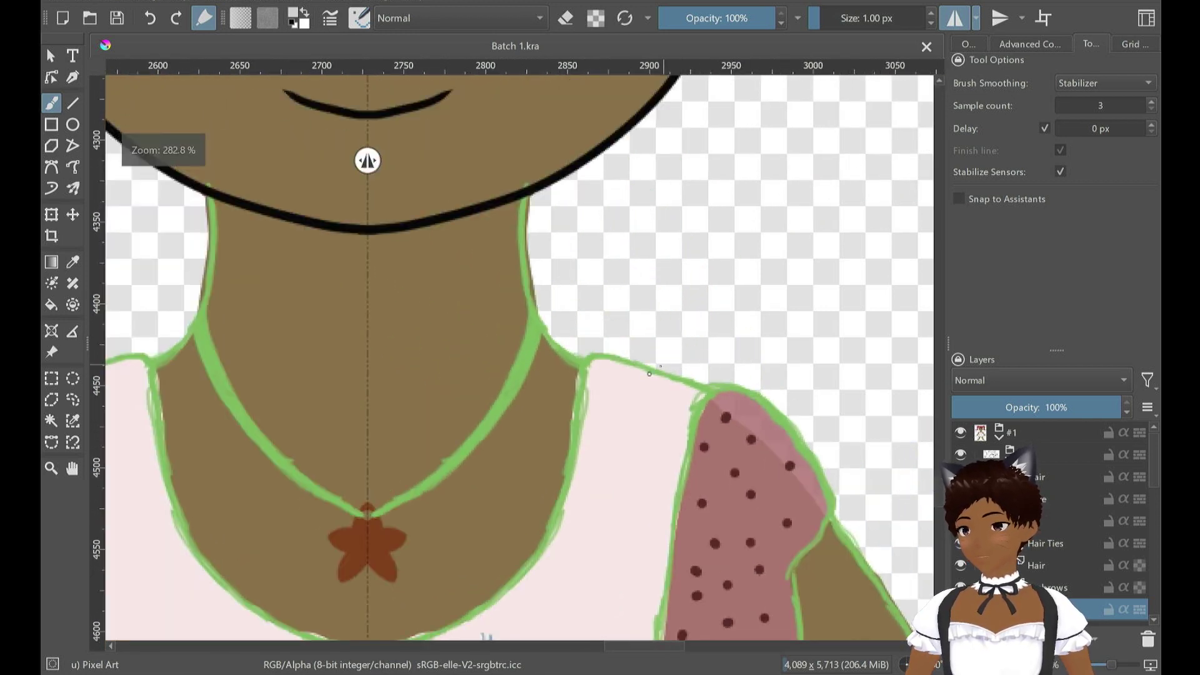
pyautogui.scroll(1, 543, 300)
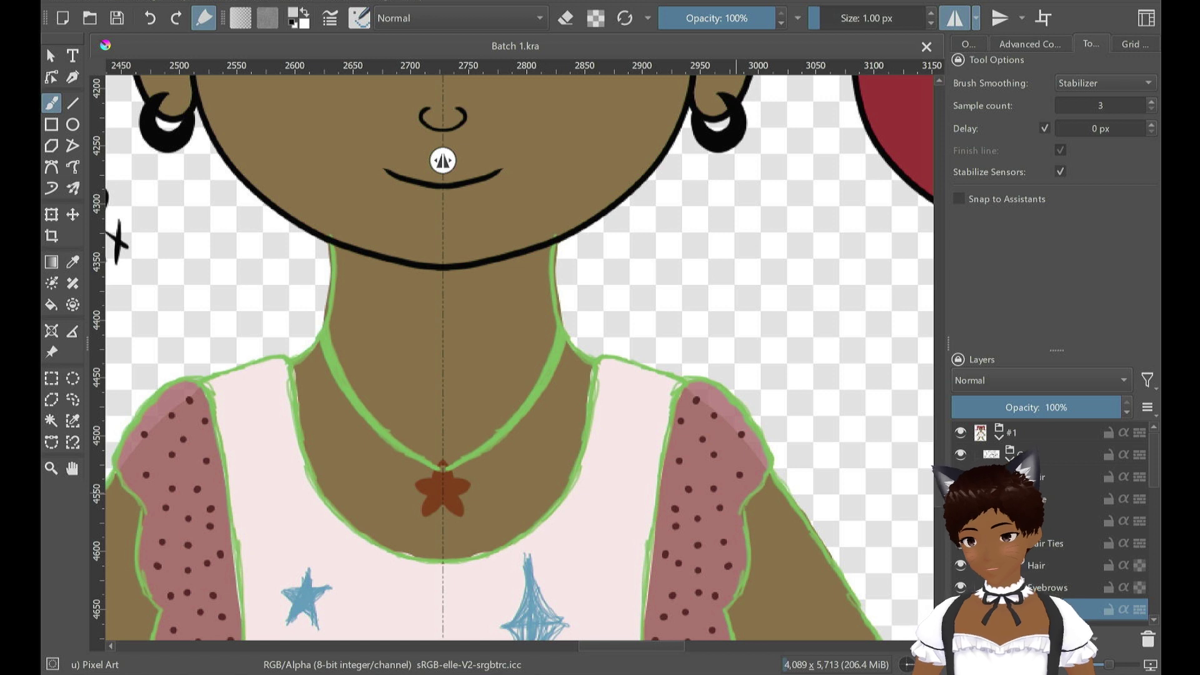
# Add a new paint layer and a new group inside the OL group, and place the paint layer within the new group
pyautogui.scroll(-3, 1087, 587)
pyautogui.scroll(3, 1088, 568)
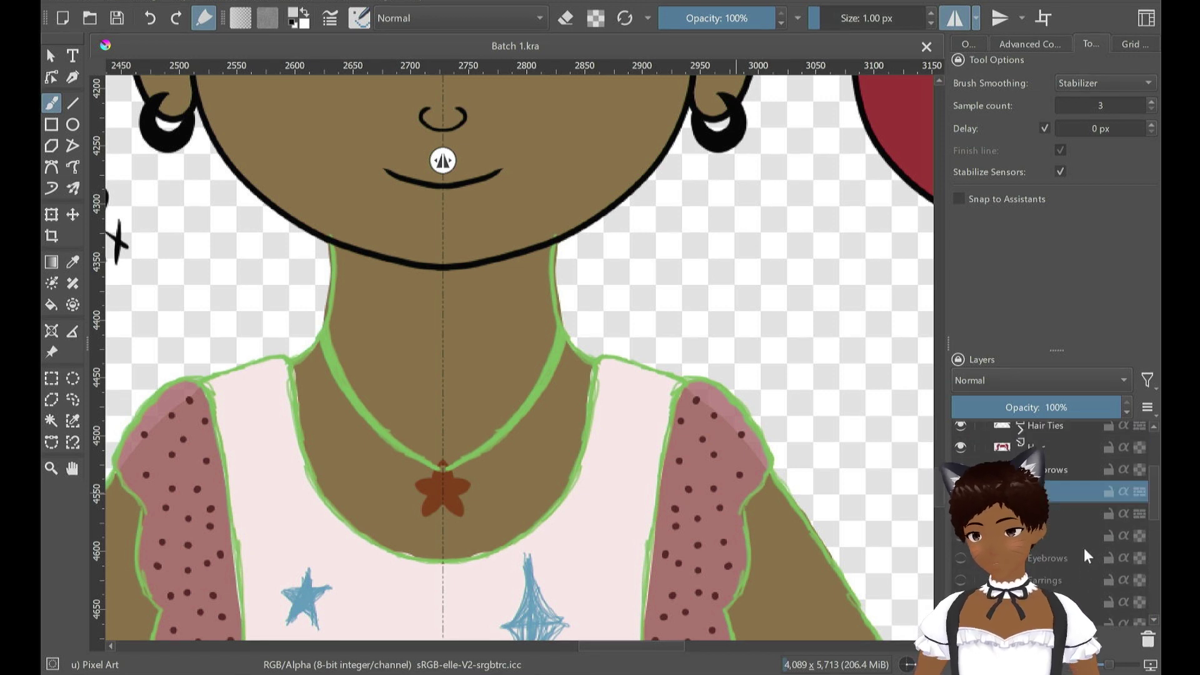
pyautogui.click(1048, 503)
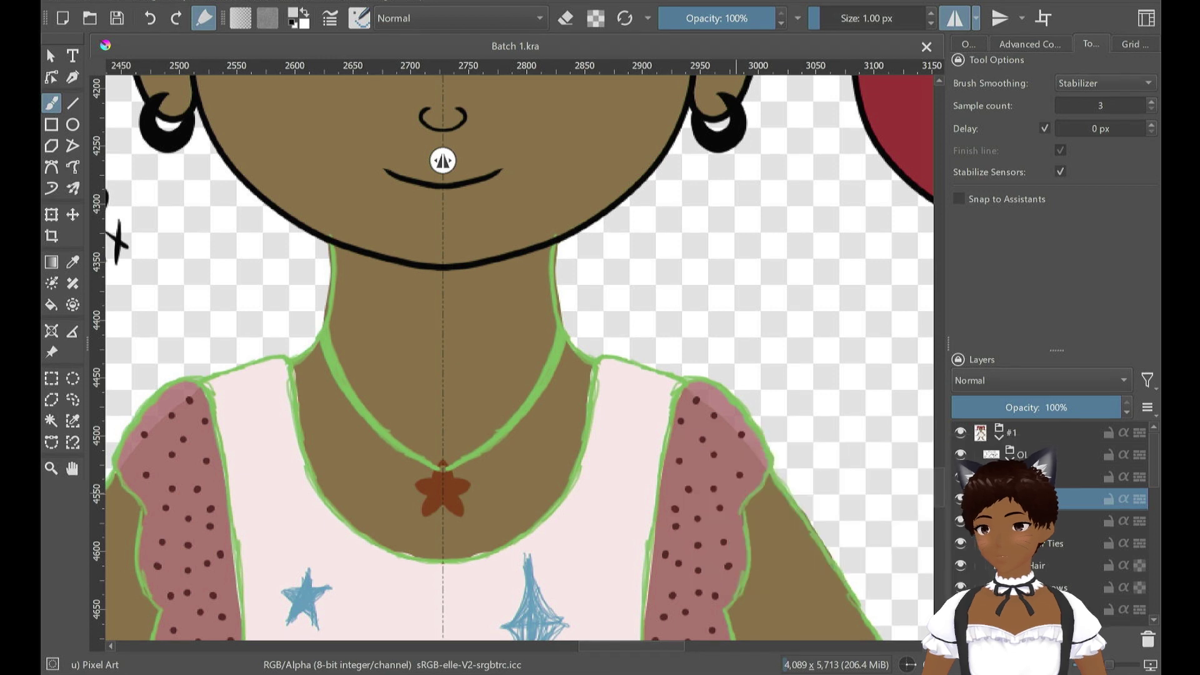
pyautogui.press('Insert')
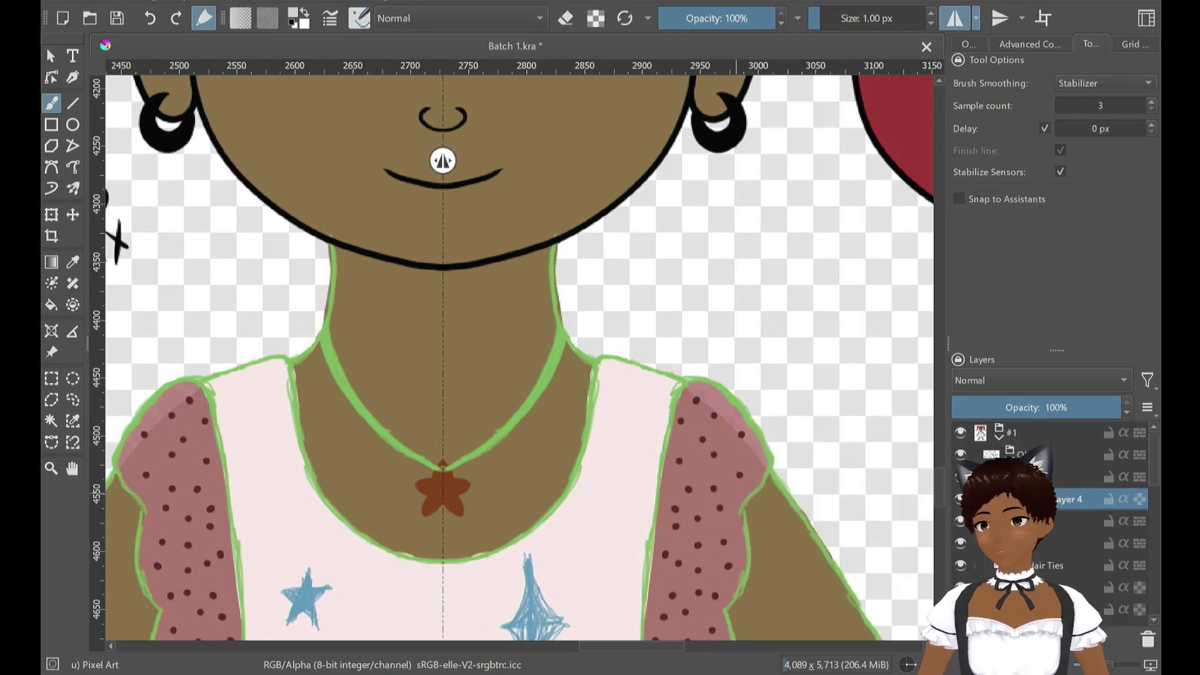
pyautogui.press('Insert')
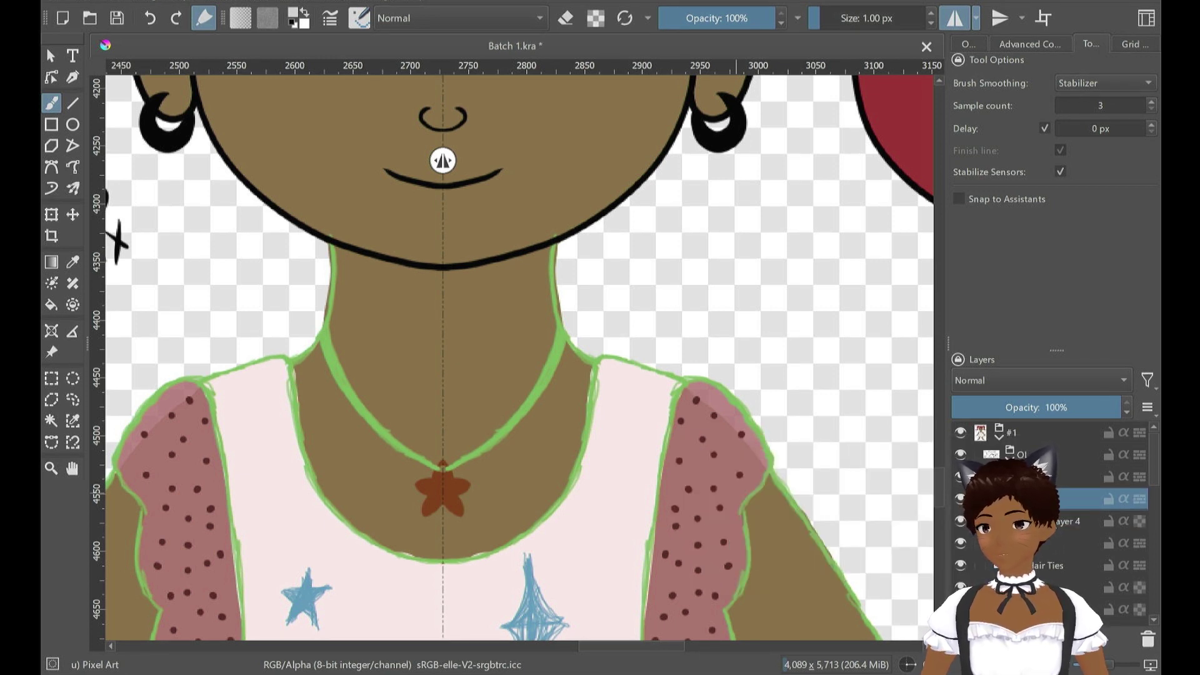
pyautogui.press('pagedown')
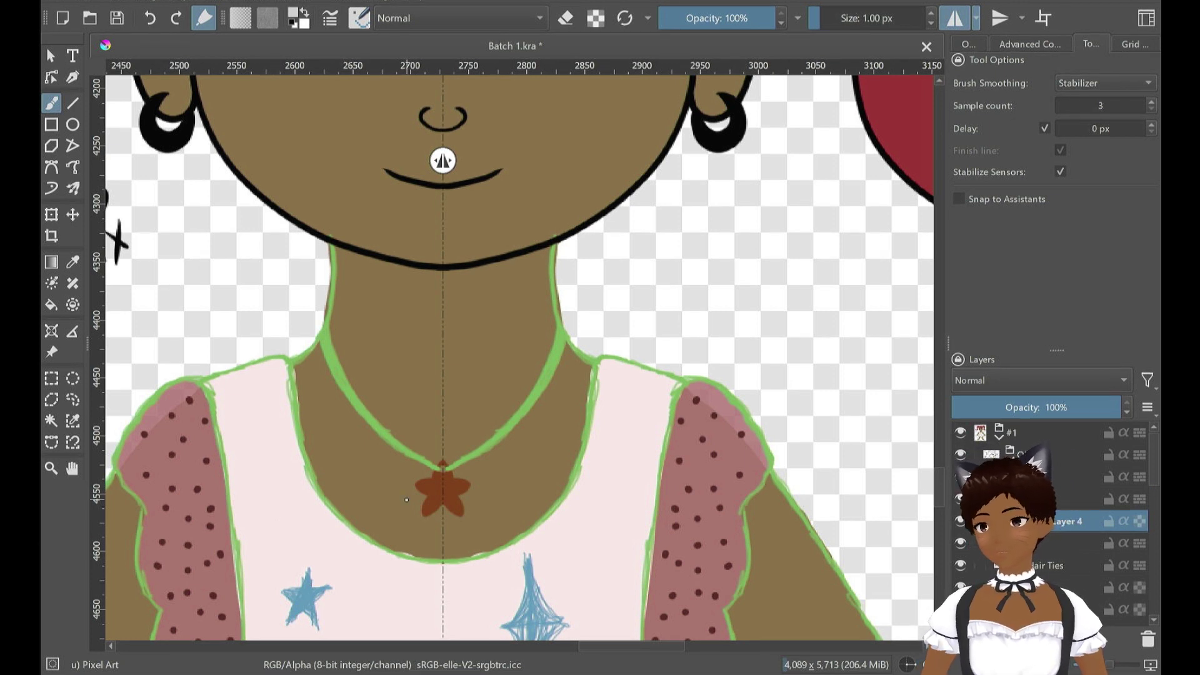
pyautogui.hotkey('ctrl', 'pagedown')
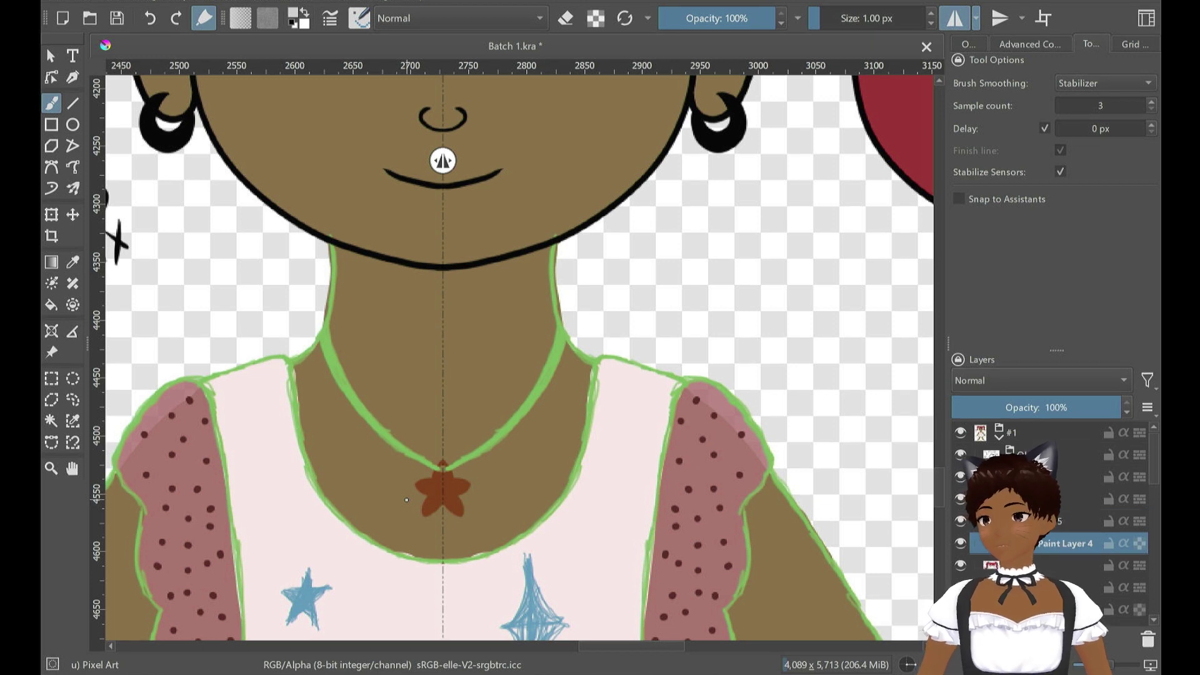
# Rename the new paint layer inside the new group as Neck
pyautogui.click(1050, 529)
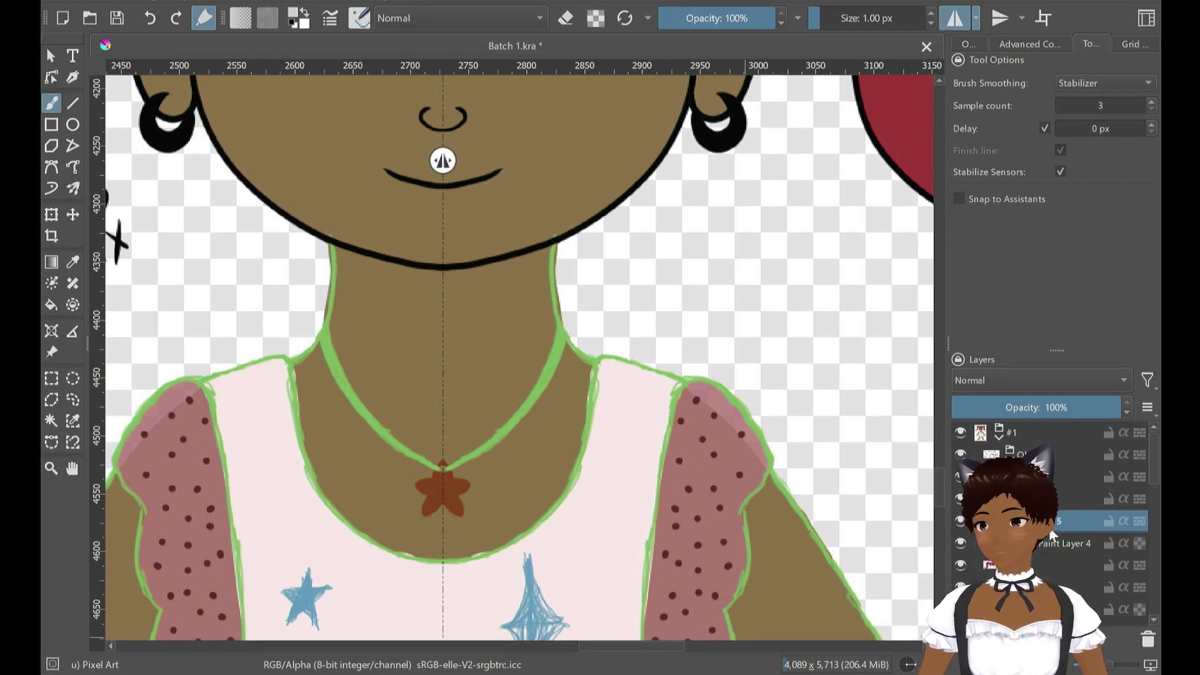
pyautogui.click(1056, 544)
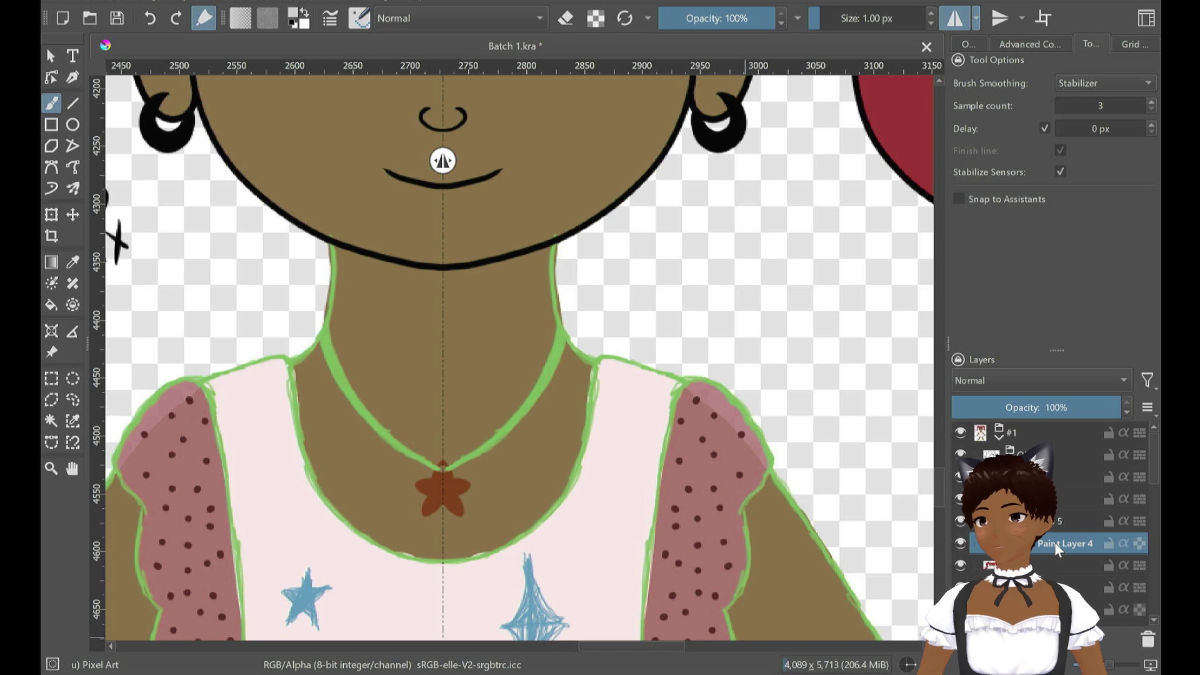
pyautogui.click(1068, 525)
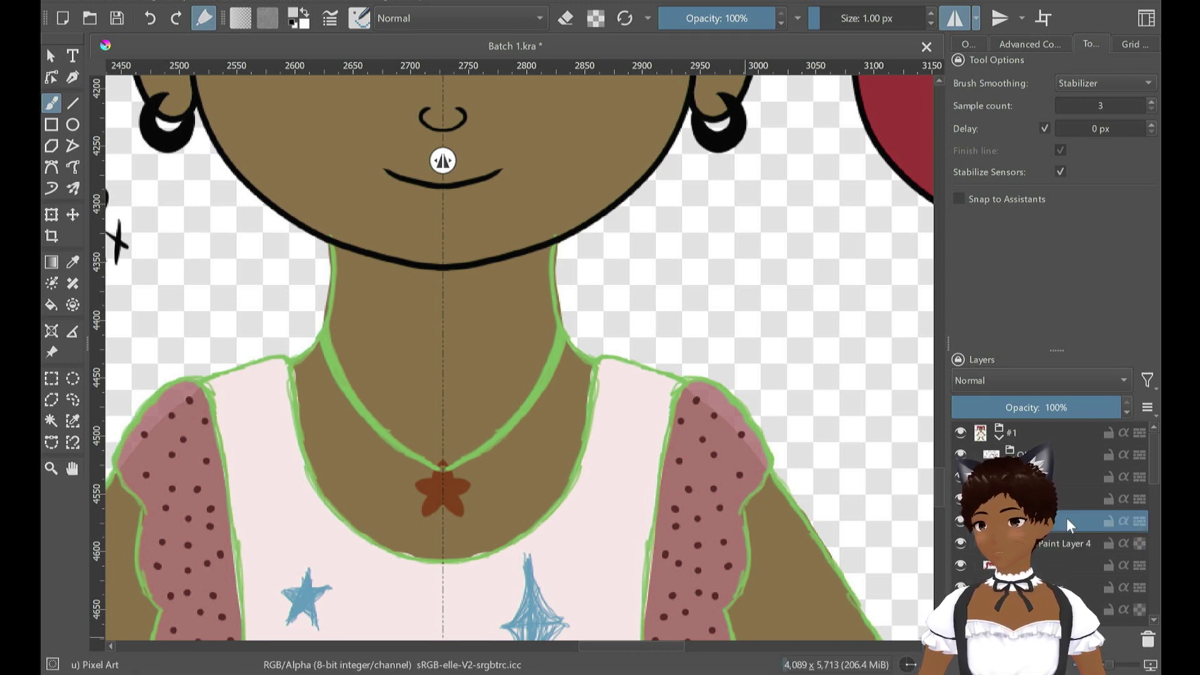
pyautogui.click(1062, 544)
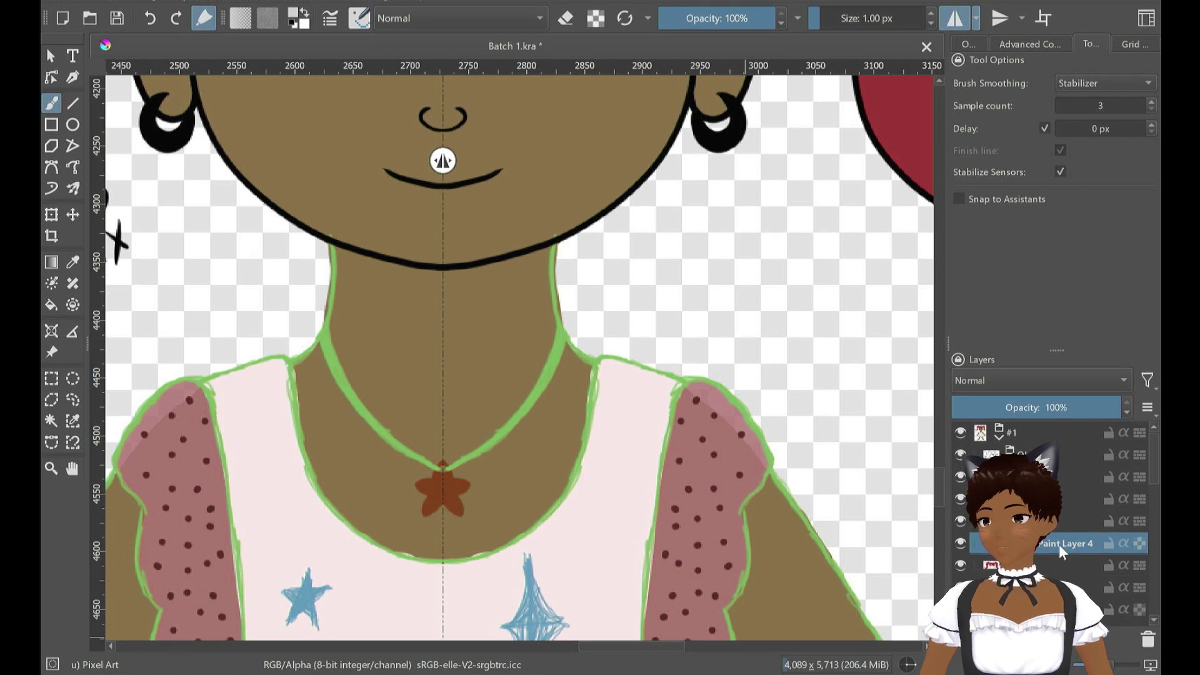
pyautogui.doubleClick(1060, 549)
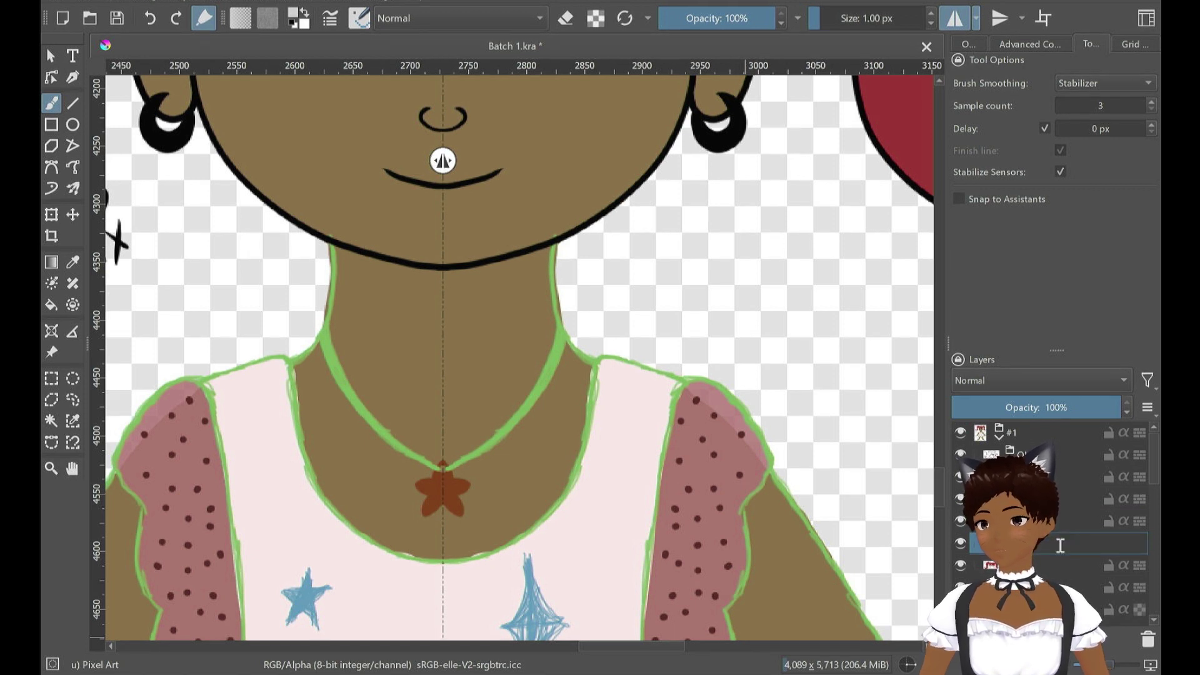
pyautogui.write('Neck')
pyautogui.press('Return')
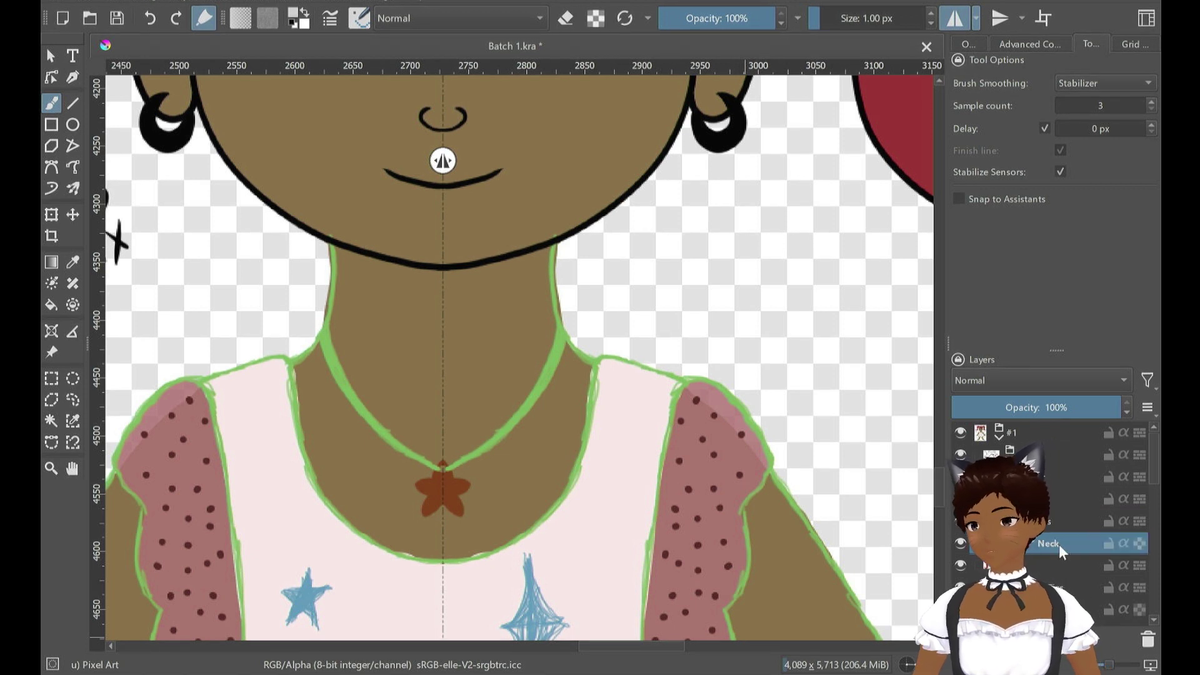
# Choose the OL inking brush preset from the My Favorites presets
pyautogui.click(359, 19)
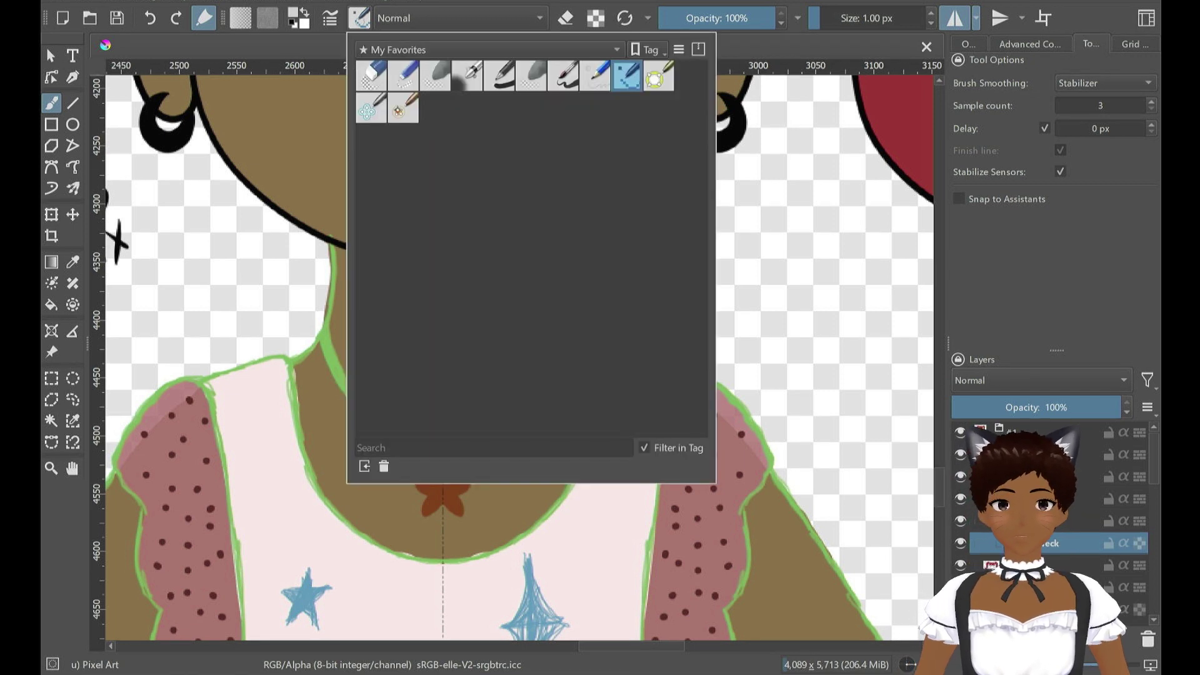
pyautogui.click(564, 75)
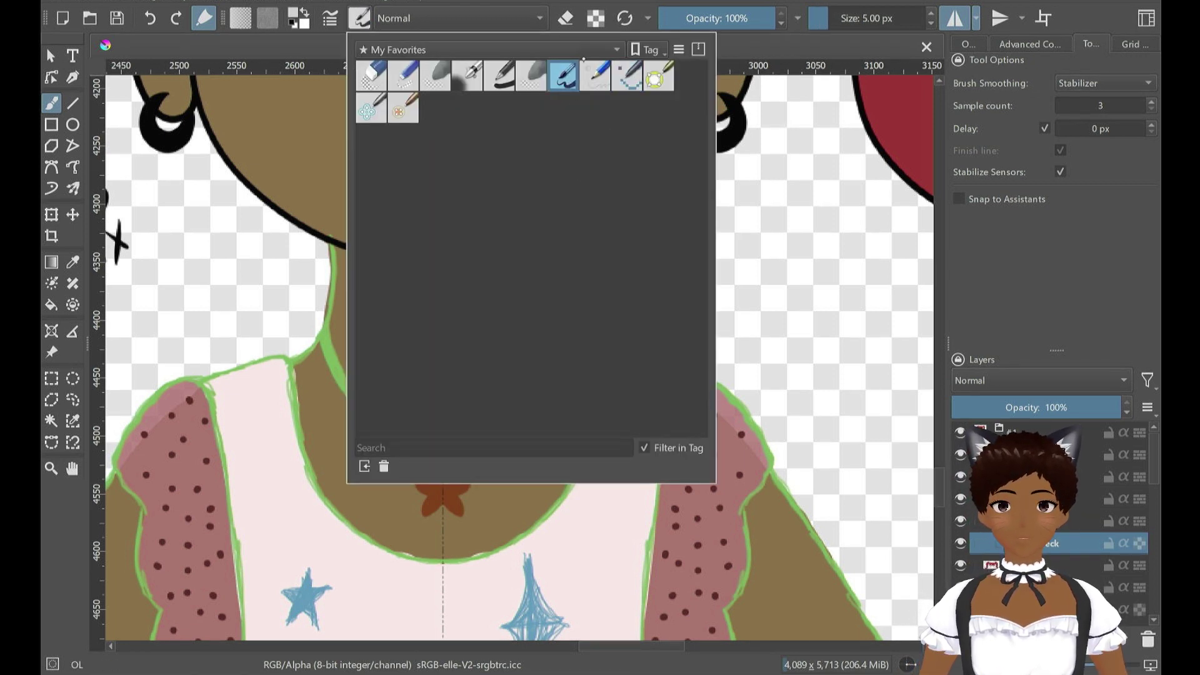
pyautogui.click(585, 29)
pyautogui.moveTo(602, 647); pyautogui.dragTo(575, 647)
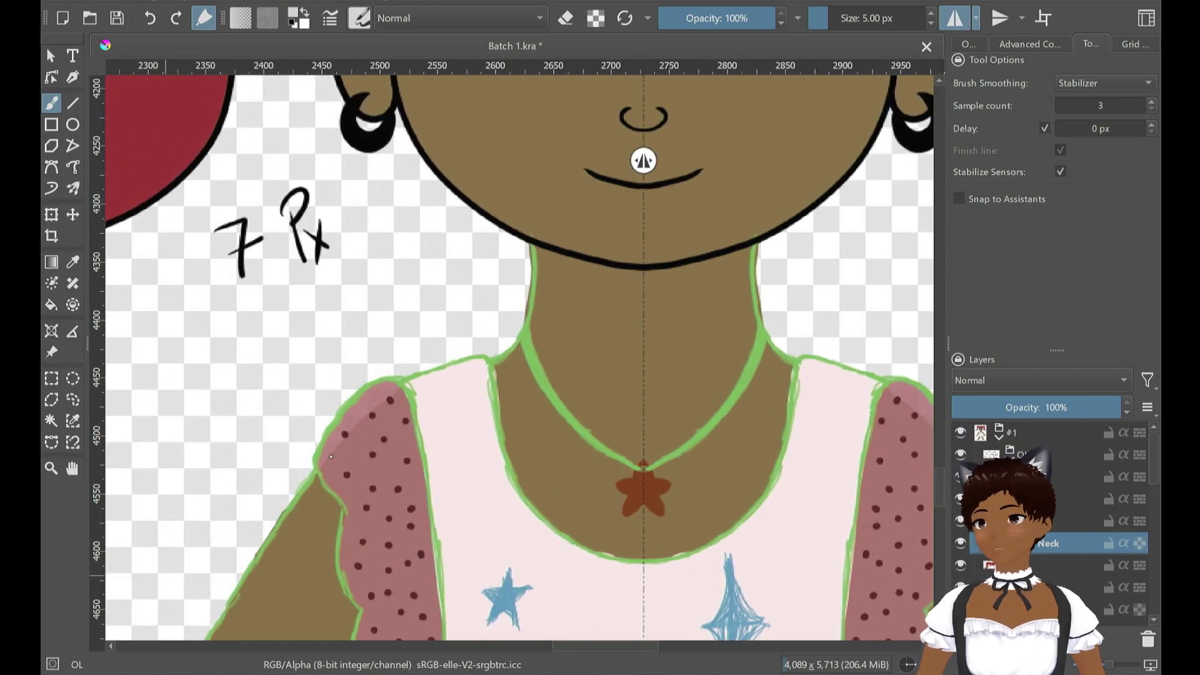
# Set the brush size to 7 px and the stabilizer sample count to 319, with black as the painting color
pyautogui.click(898, 21)
pyautogui.write('7')
pyautogui.press('Return')
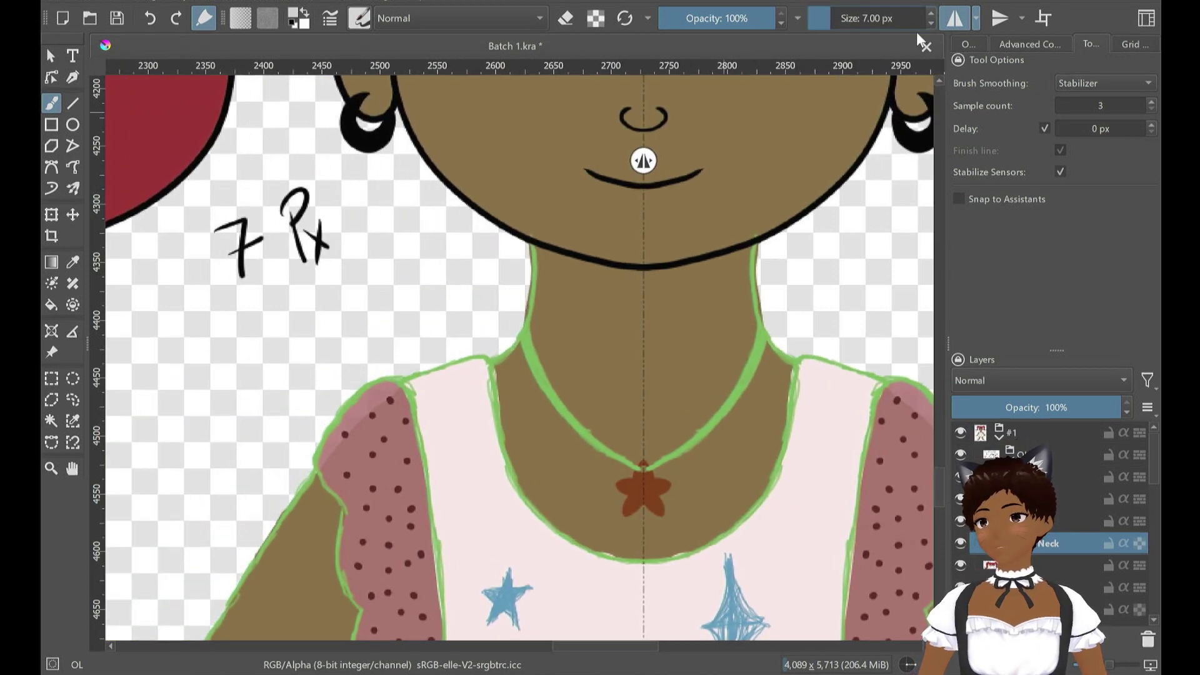
pyautogui.moveTo(1078, 105); pyautogui.dragTo(1122, 122)
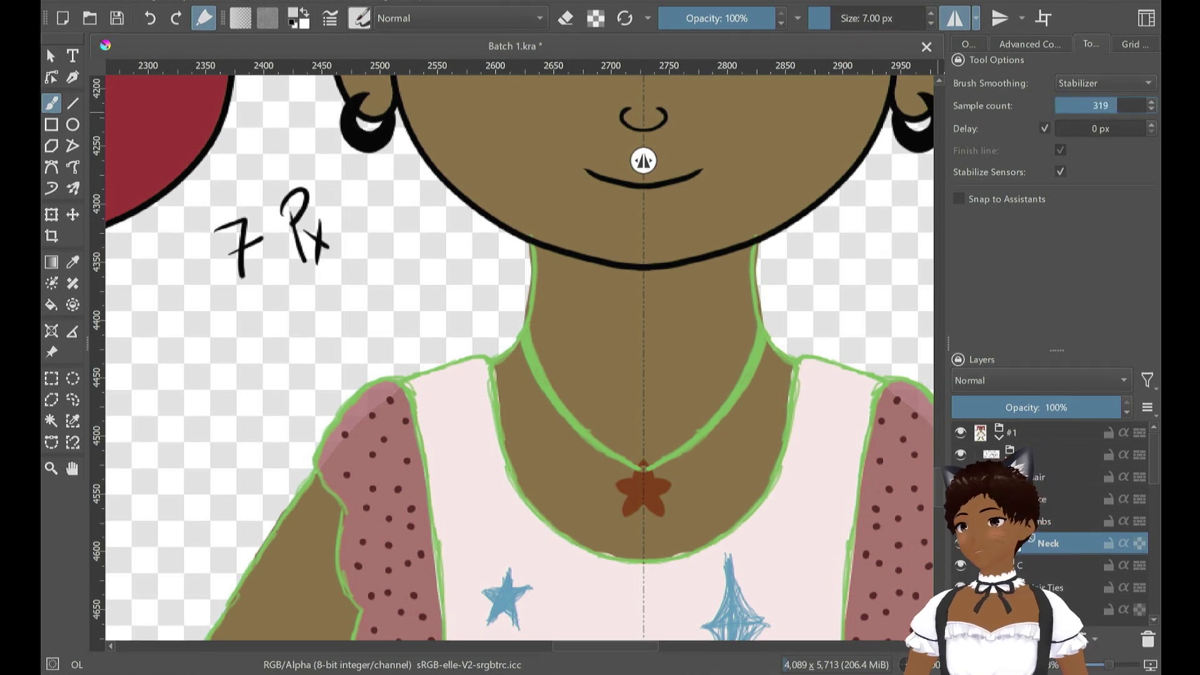
pyautogui.click(1029, 44)
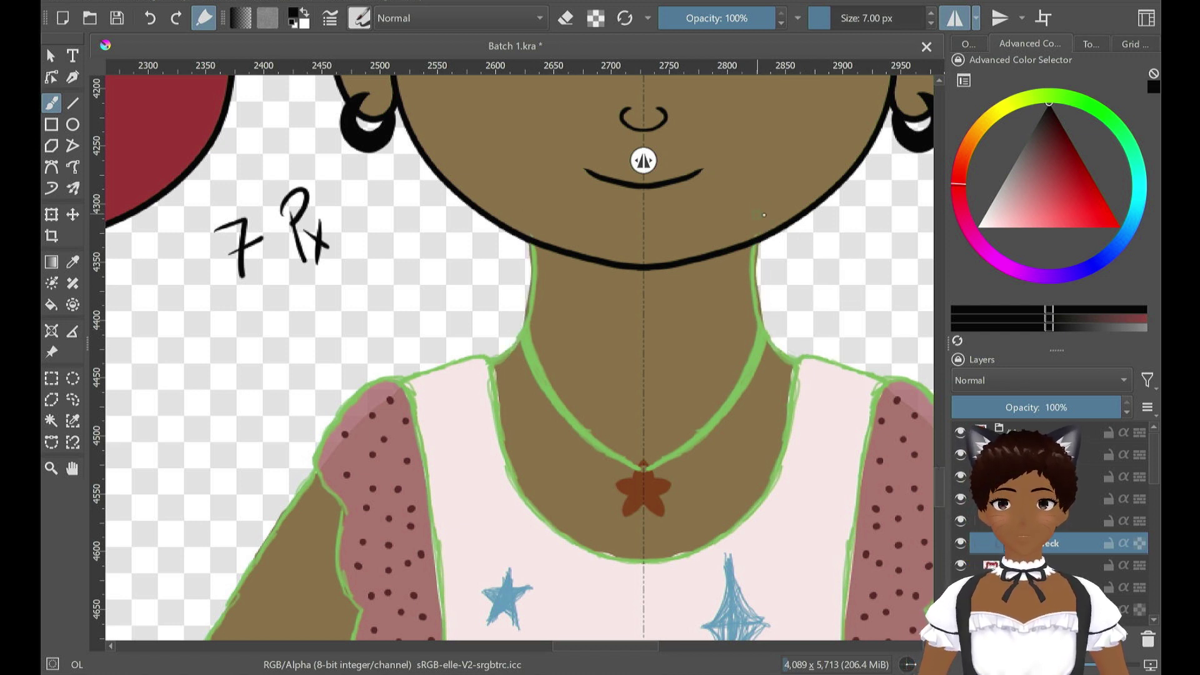
# Draw the mirrored neck outline from just inside the jaw down past the dress straps, undoing and redrawing the stroke to refine its curve
pyautogui.moveTo(754, 242)
pyautogui.mouseDown()
pyautogui.moveTo(783, 351)
pyautogui.moveTo(812, 367)
pyautogui.mouseUp()
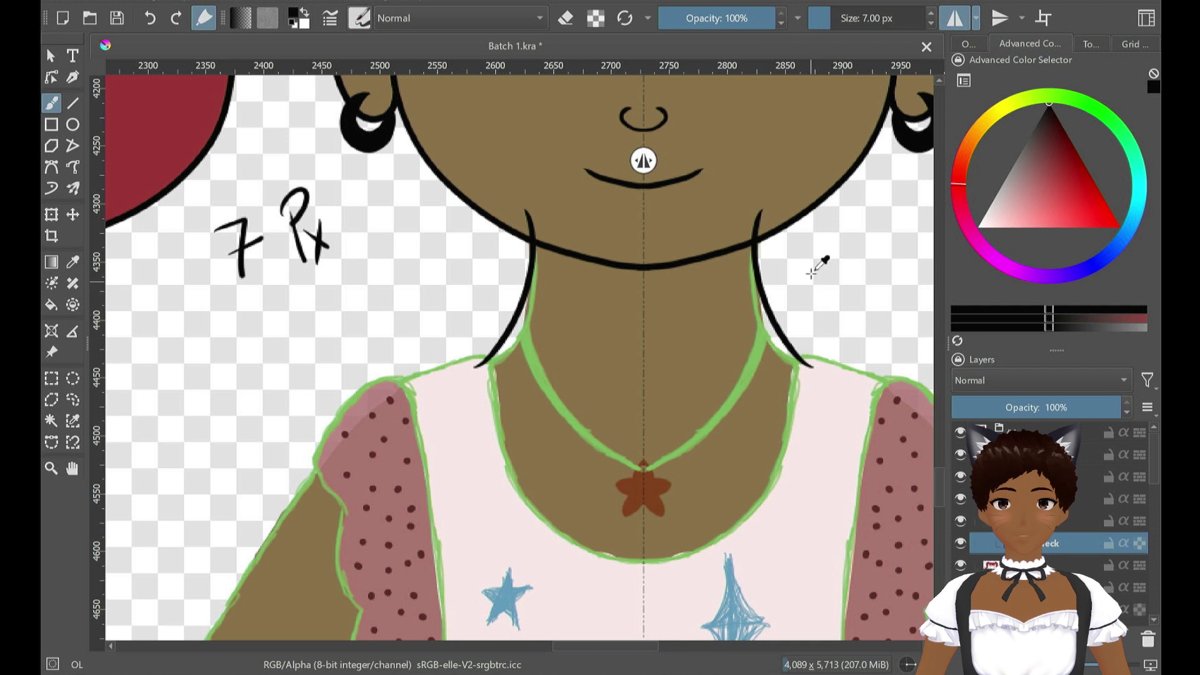
pyautogui.hotkey('ctrl', 'z')
pyautogui.moveTo(752, 222); pyautogui.dragTo(804, 369)
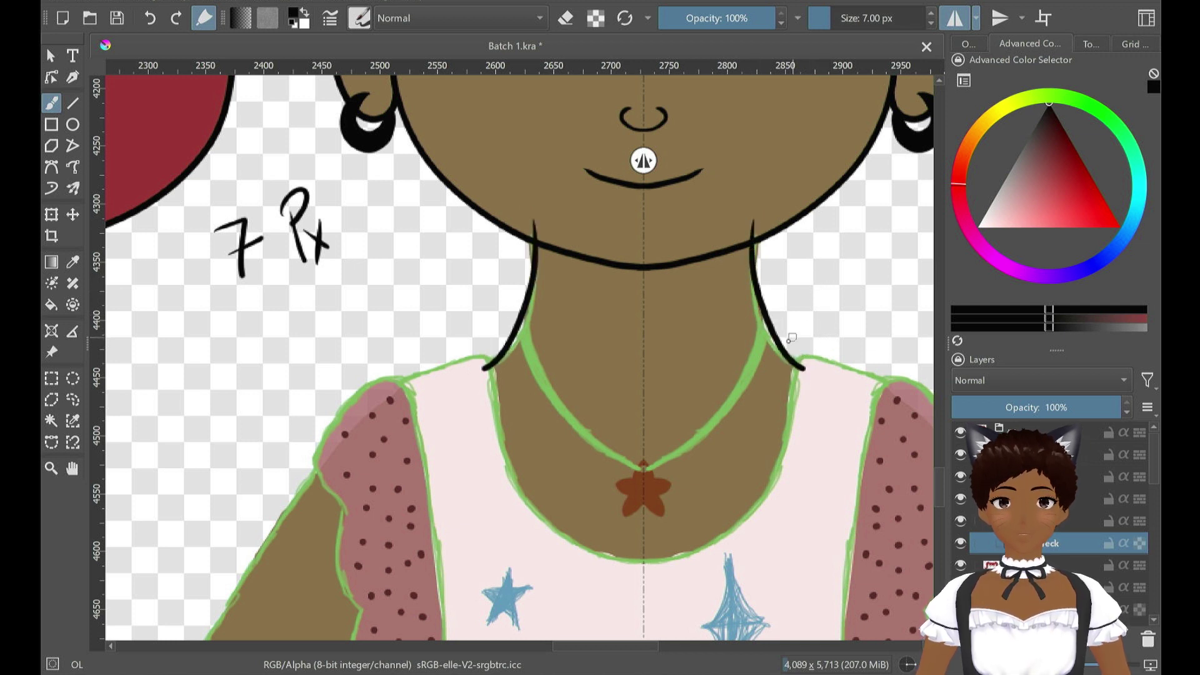
pyautogui.hotkey('ctrl', 'z')
pyautogui.moveTo(753, 227)
pyautogui.mouseDown()
pyautogui.moveTo(753, 318)
pyautogui.moveTo(812, 381)
pyautogui.mouseUp()
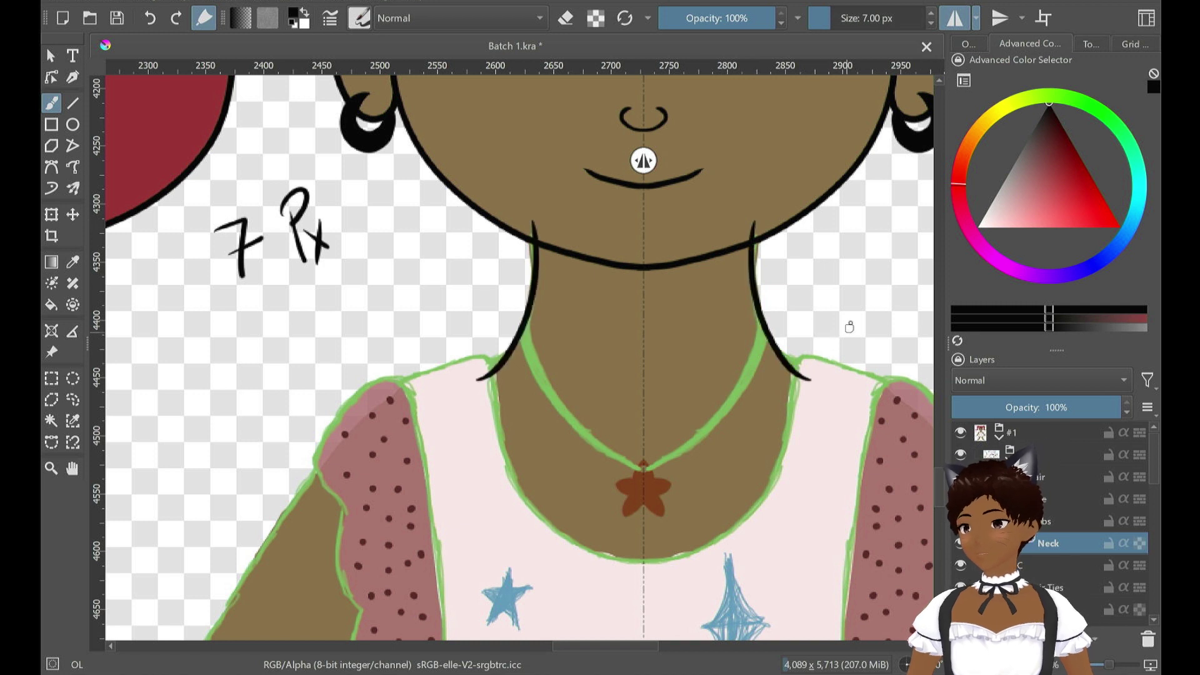
pyautogui.hotkey('ctrl', 'z')
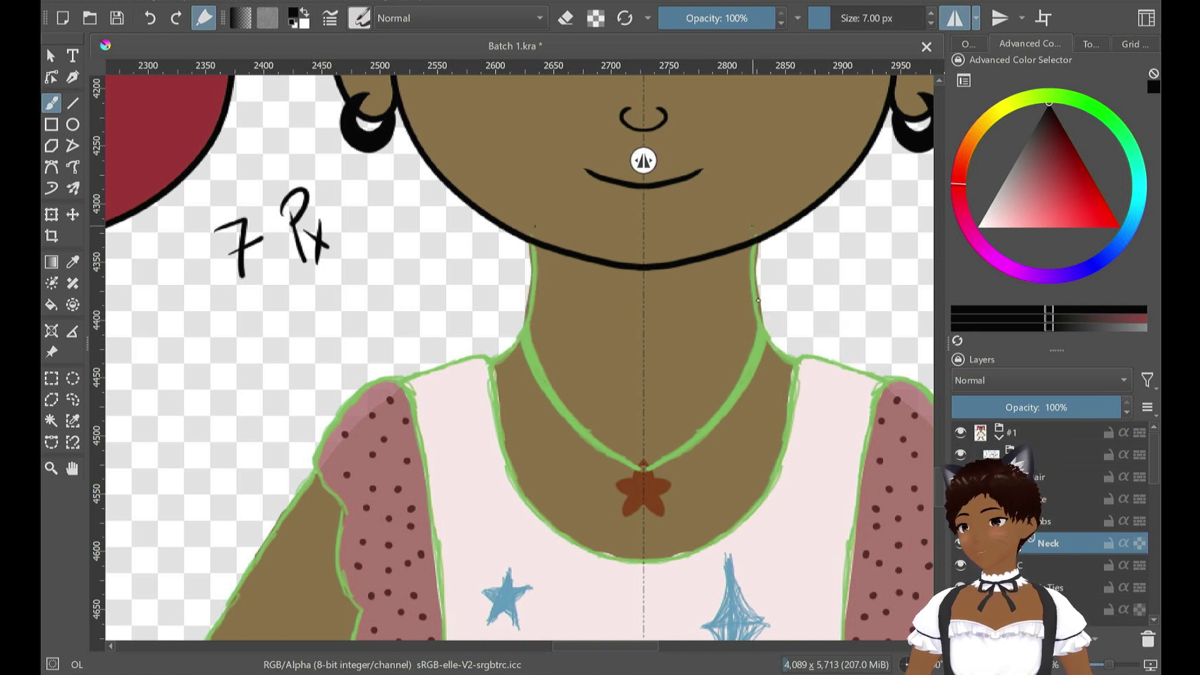
pyautogui.moveTo(754, 245); pyautogui.dragTo(825, 377)
pyautogui.hotkey('ctrl', 'z')
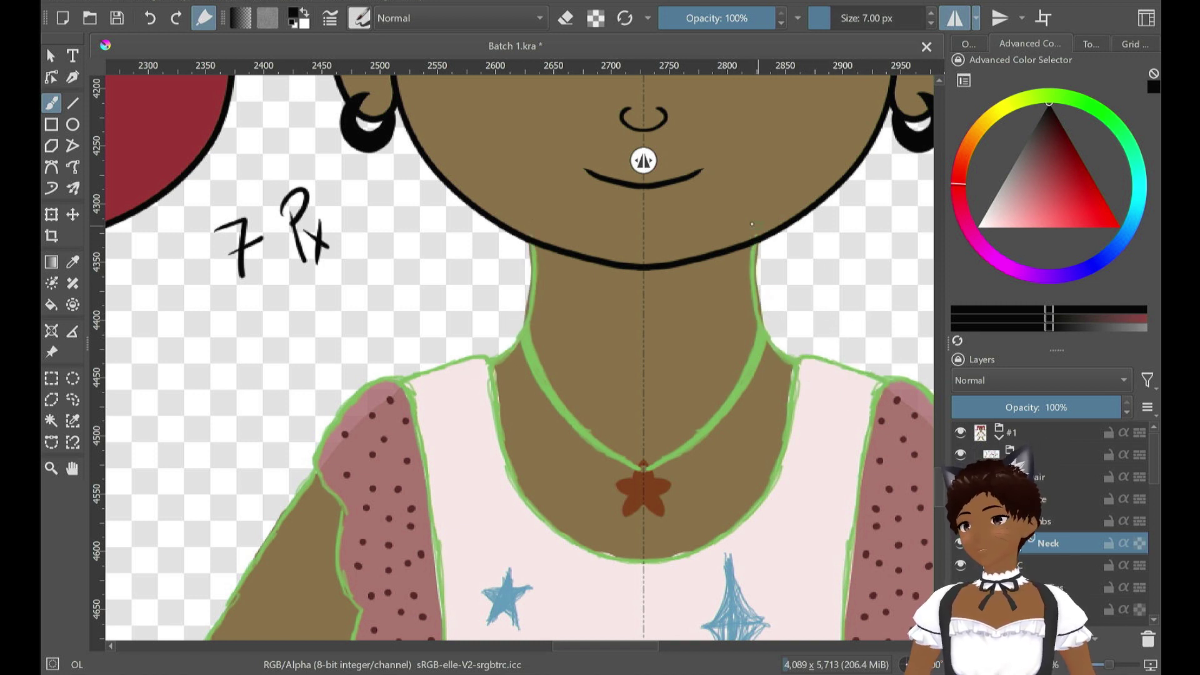
pyautogui.moveTo(750, 226); pyautogui.dragTo(820, 378)
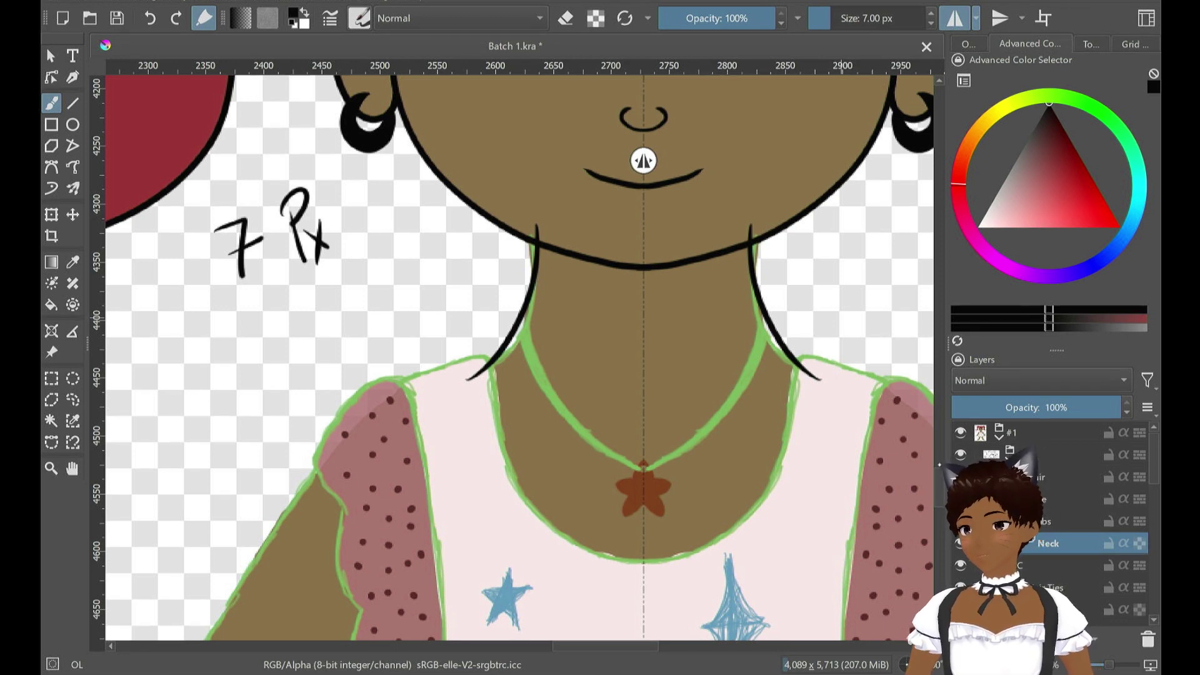
pyautogui.scroll(-3, 518, 356)
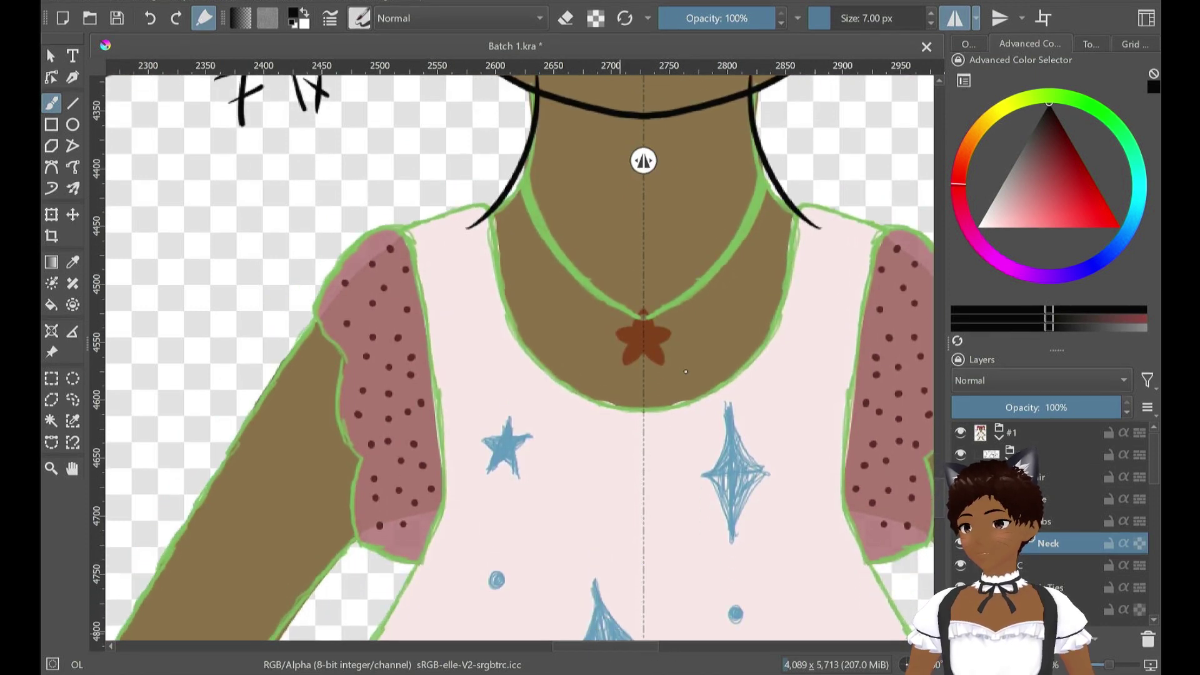
pyautogui.hscroll(5, 518, 356)
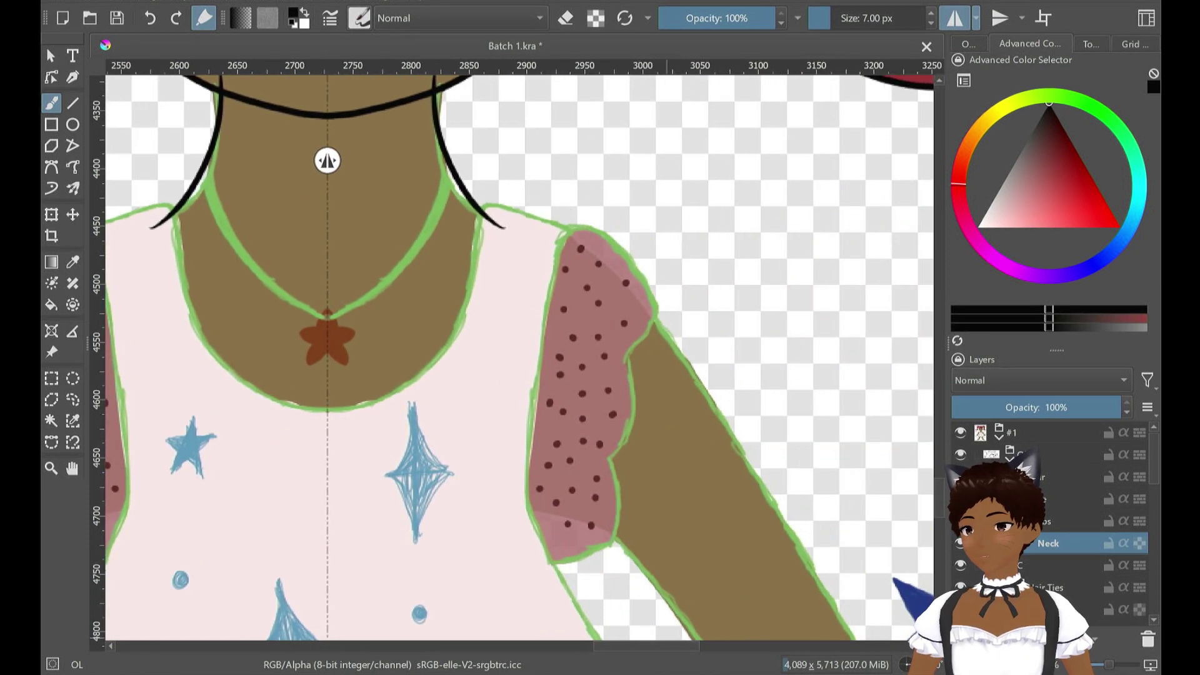
pyautogui.press('-')
pyautogui.press('-')
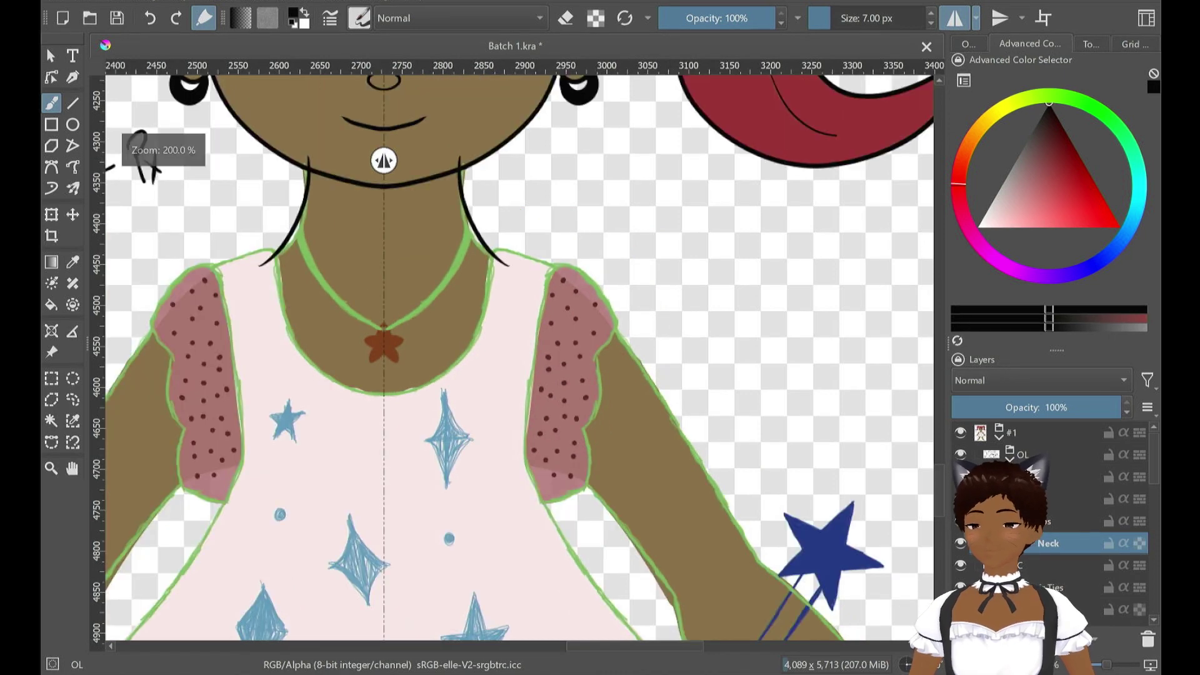
pyautogui.scroll(-3, 519, 356)
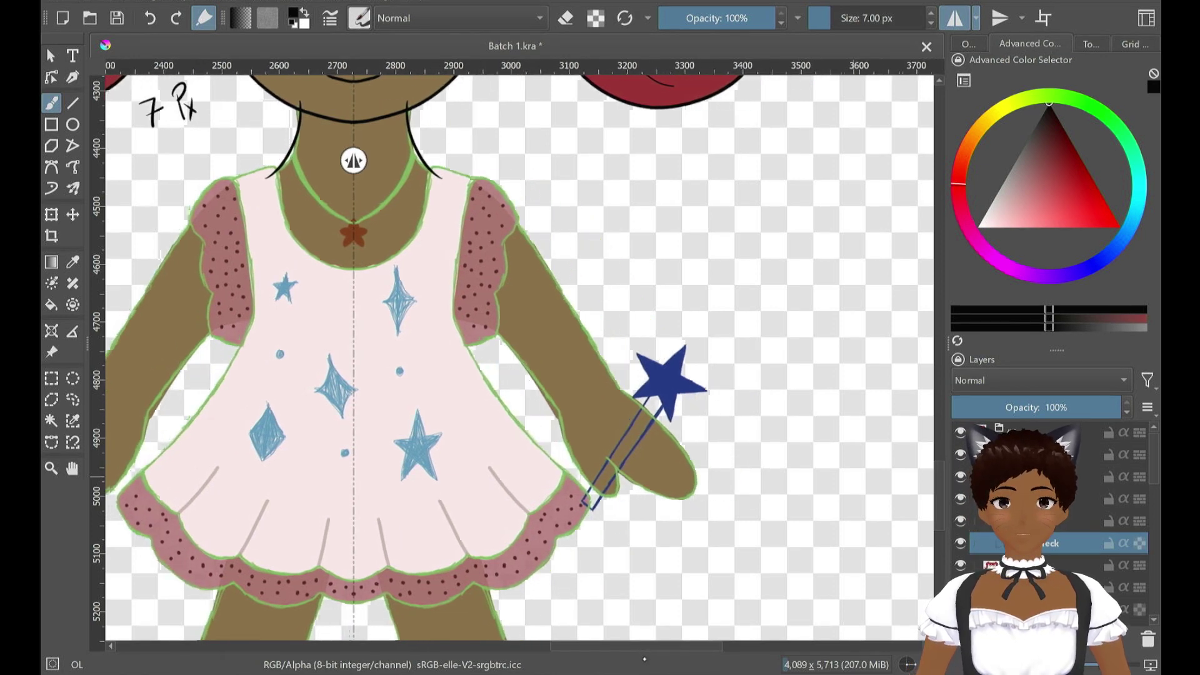
pyautogui.scroll(1, 768, 359)
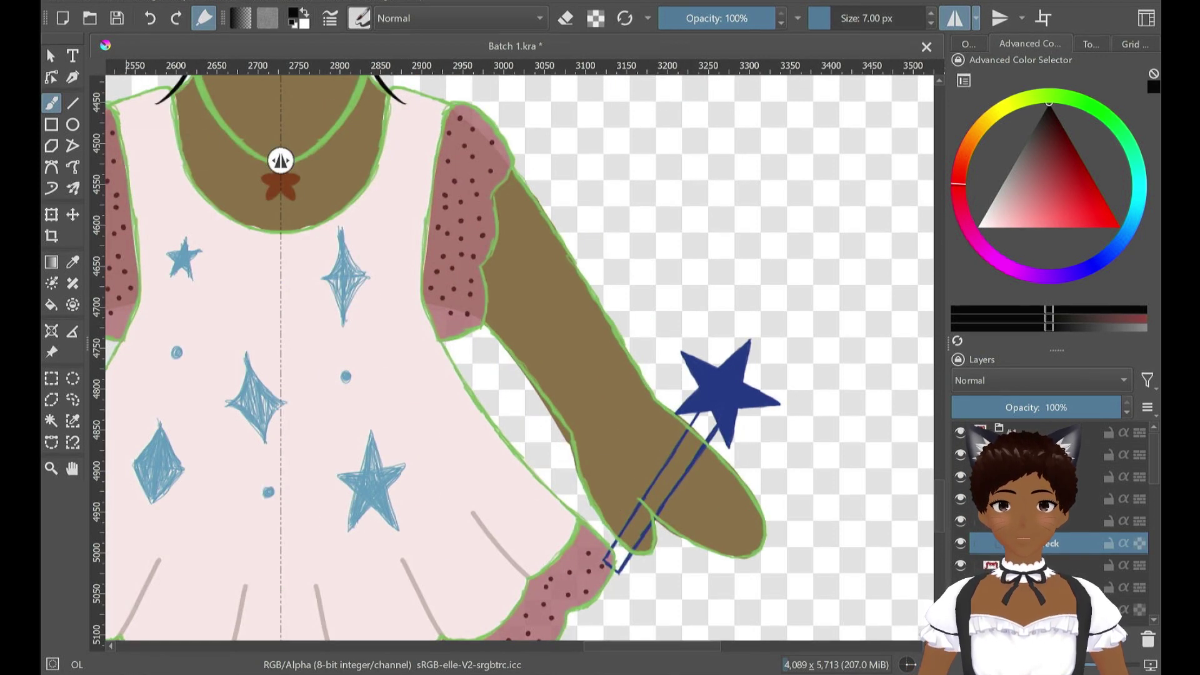
# Add a new paint layer, place it below the Neck layer and rename it Arms
pyautogui.press('Insert')
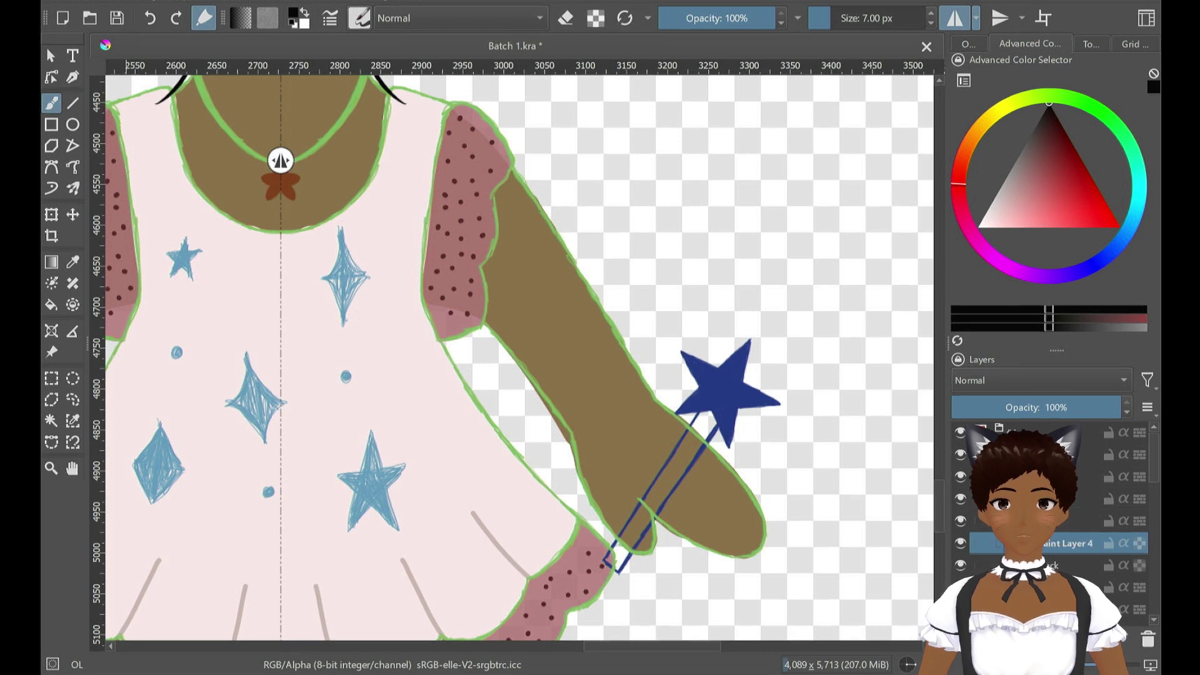
pyautogui.moveTo(1079, 570); pyautogui.dragTo(1073, 553)
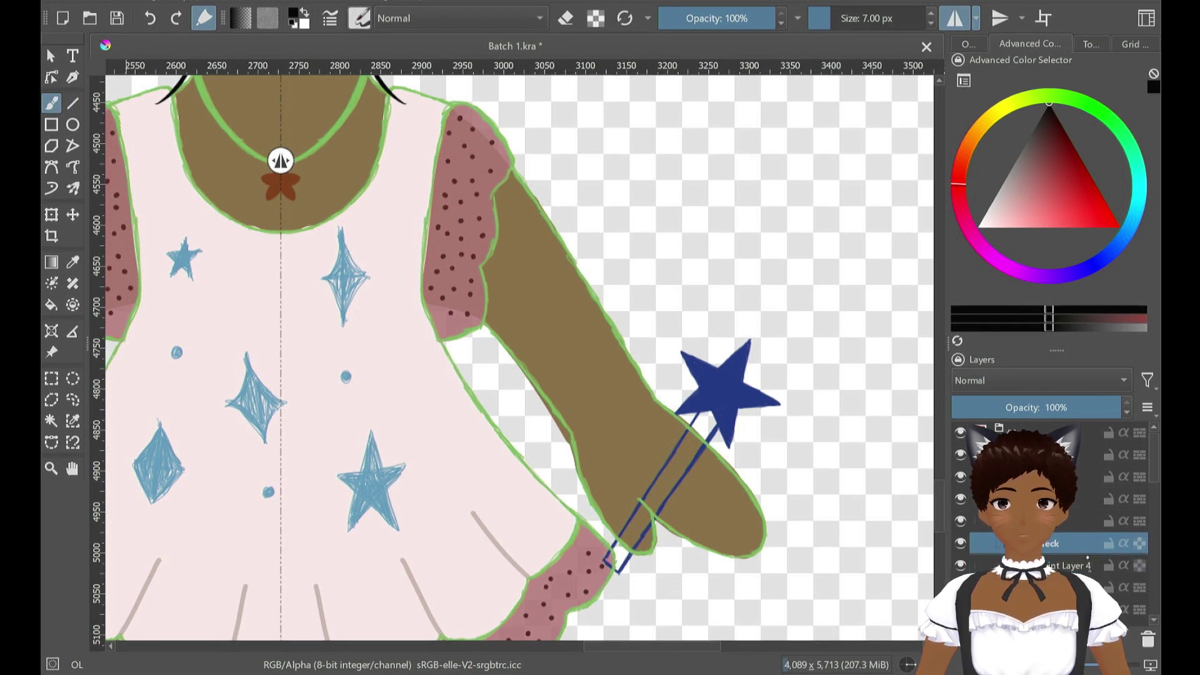
pyautogui.click(1087, 564)
pyautogui.doubleClick(1070, 565)
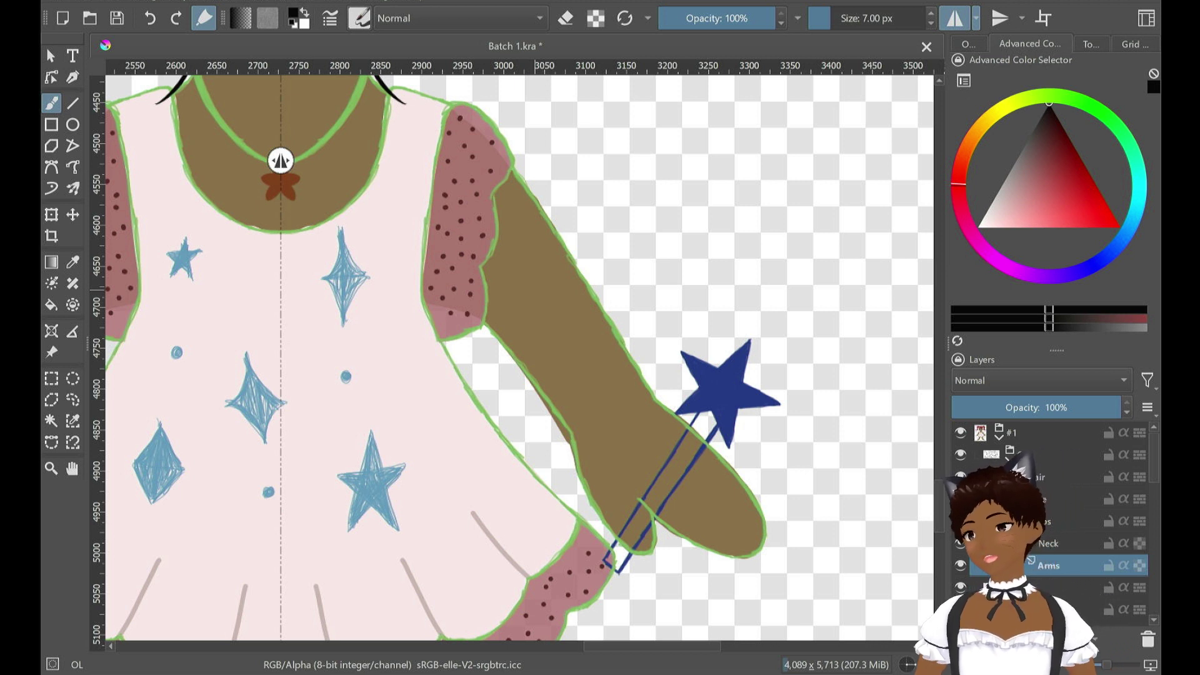
# Ink the mirrored upper and lower arm outlines from inside the sleeve to the wrist, undoing and redrawing the upper line to refine it
pyautogui.moveTo(561, 236); pyautogui.dragTo(673, 393)
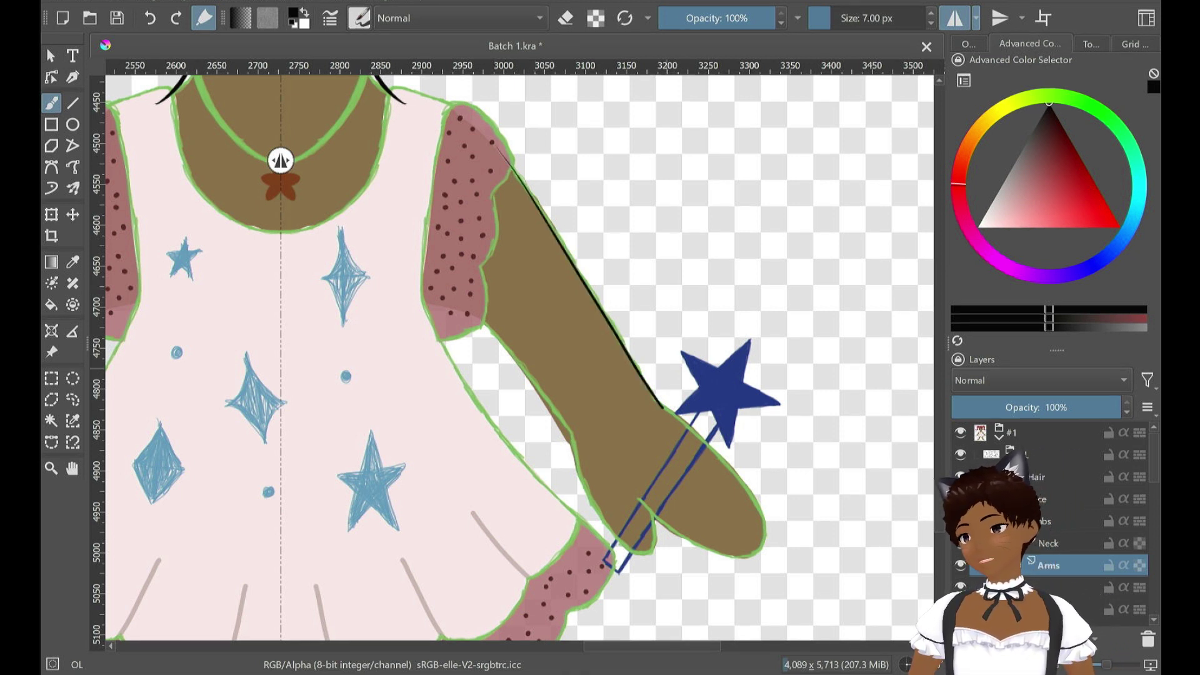
pyautogui.hotkey('ctrl', 'z')
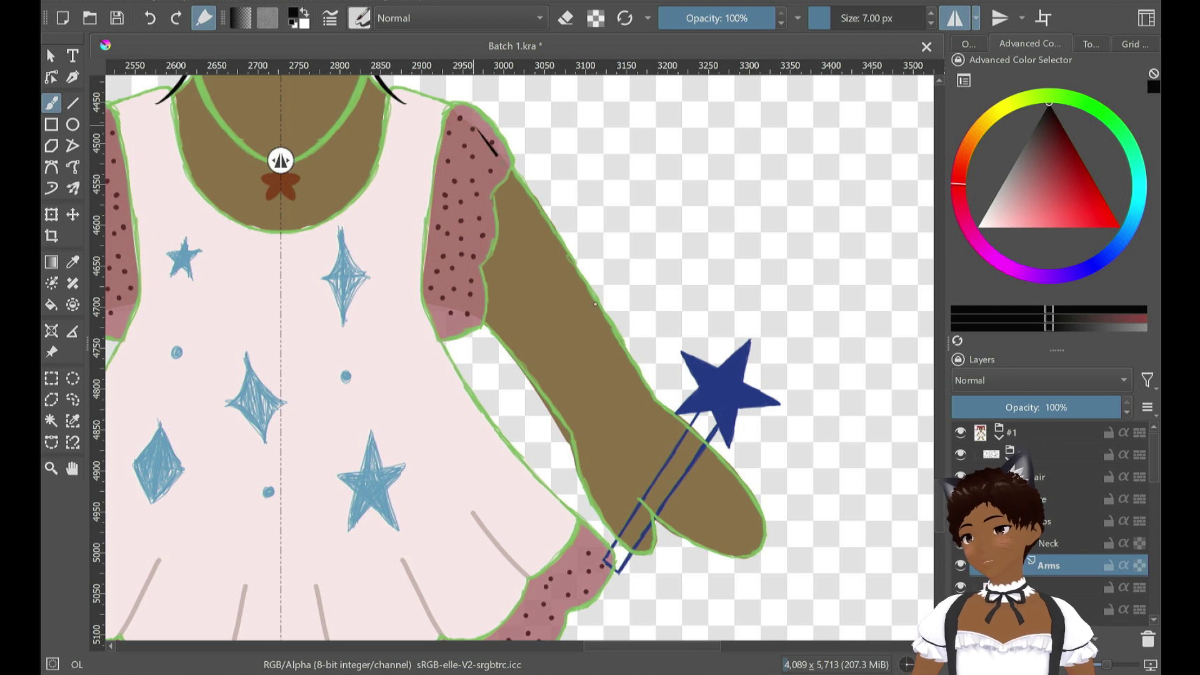
pyautogui.moveTo(595, 304); pyautogui.dragTo(657, 410)
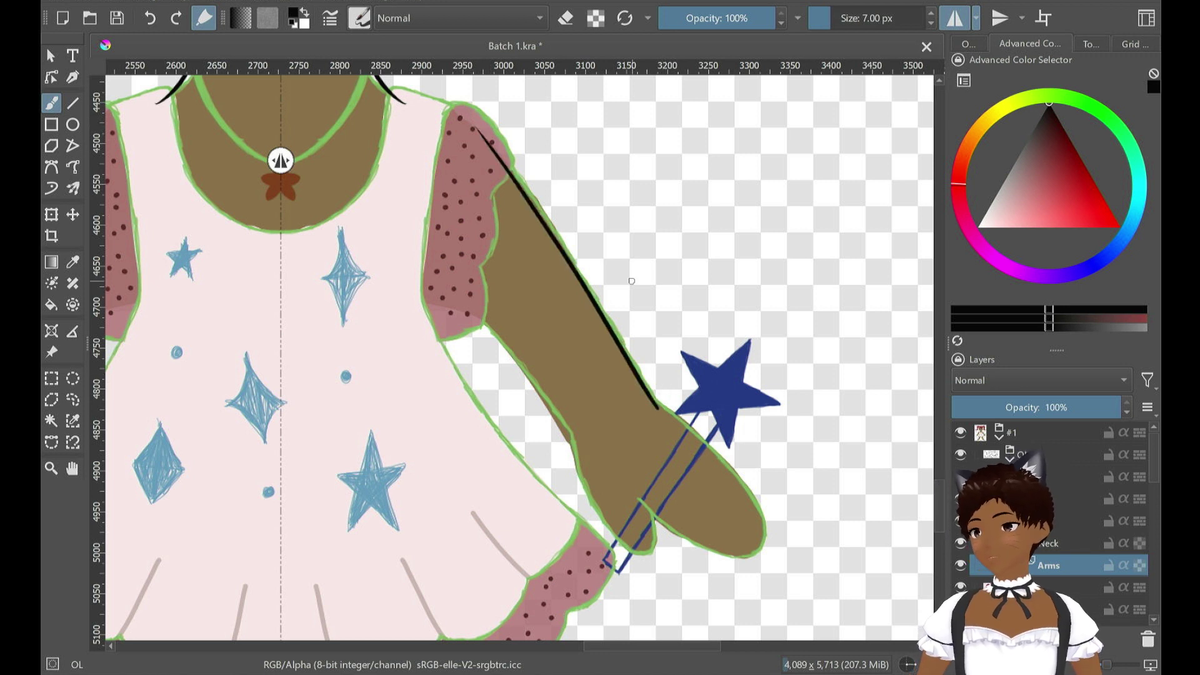
pyautogui.hotkey('ctrl', 'z')
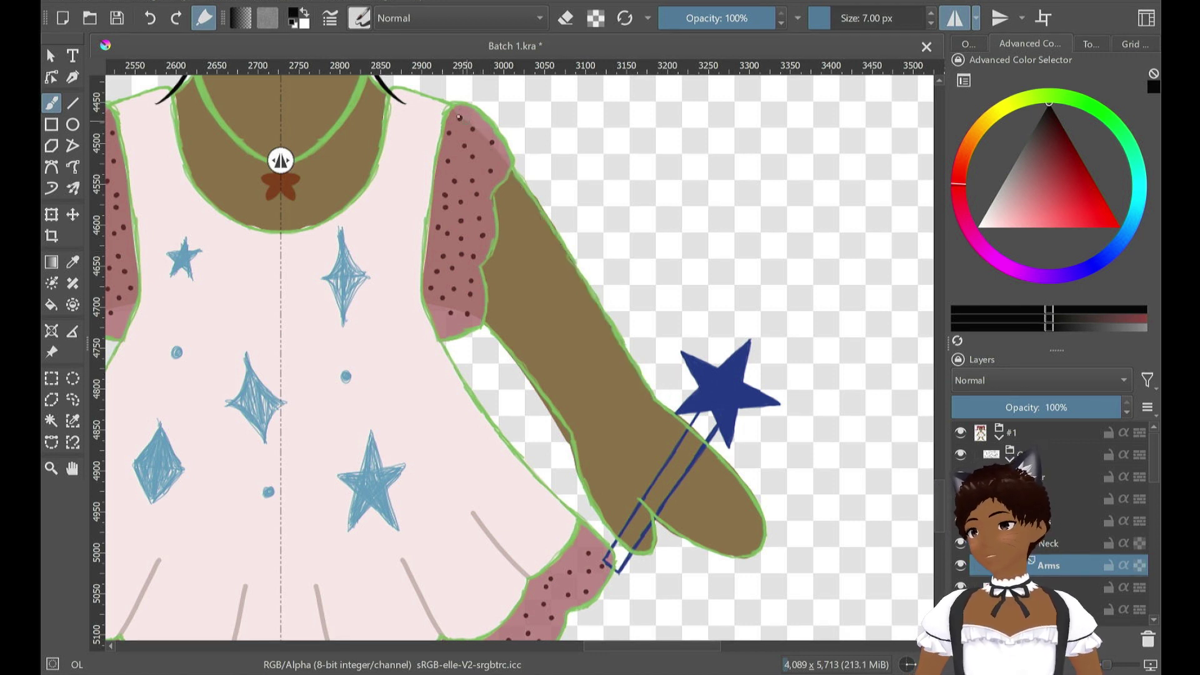
pyautogui.moveTo(459, 118); pyautogui.dragTo(656, 406)
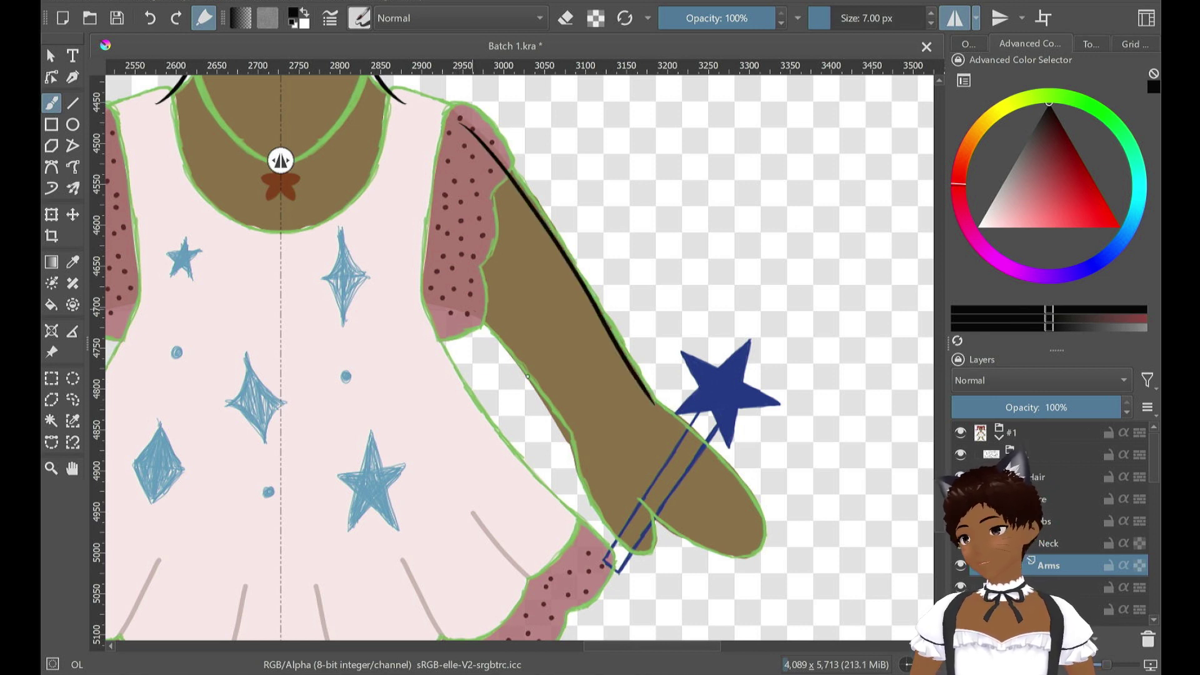
pyautogui.moveTo(474, 311); pyautogui.dragTo(574, 438)
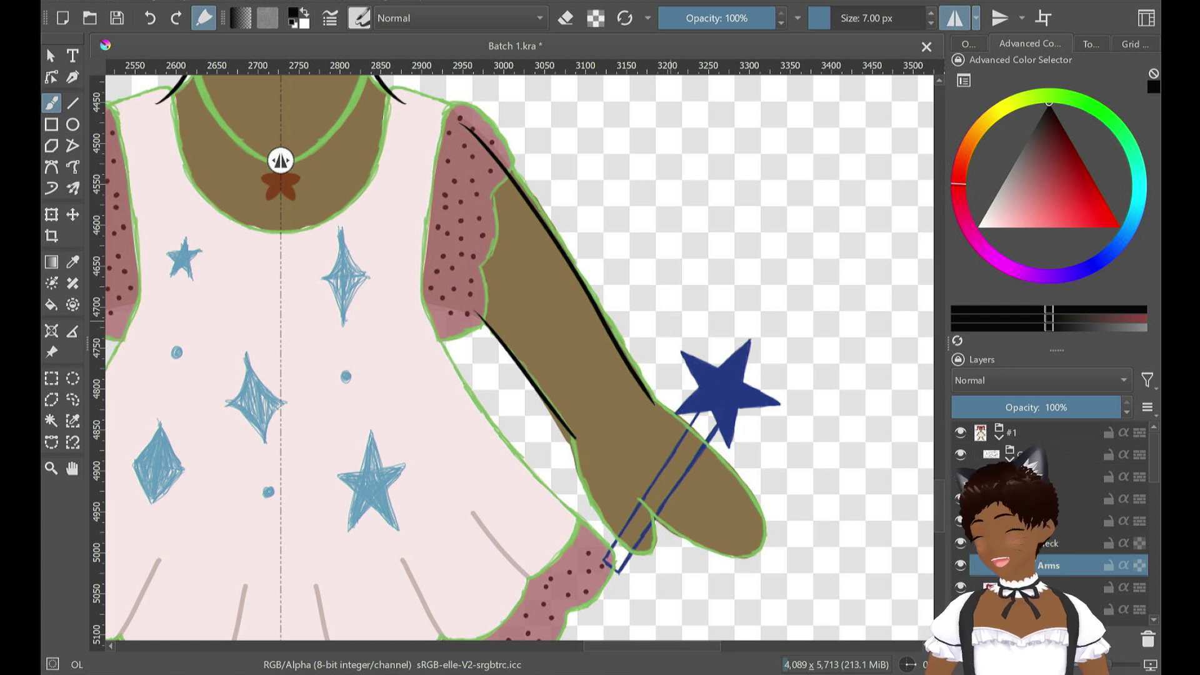
# Save the document, then place a new paint layer below Arms and name it Hands
pyautogui.hotkey('ctrl', 's')
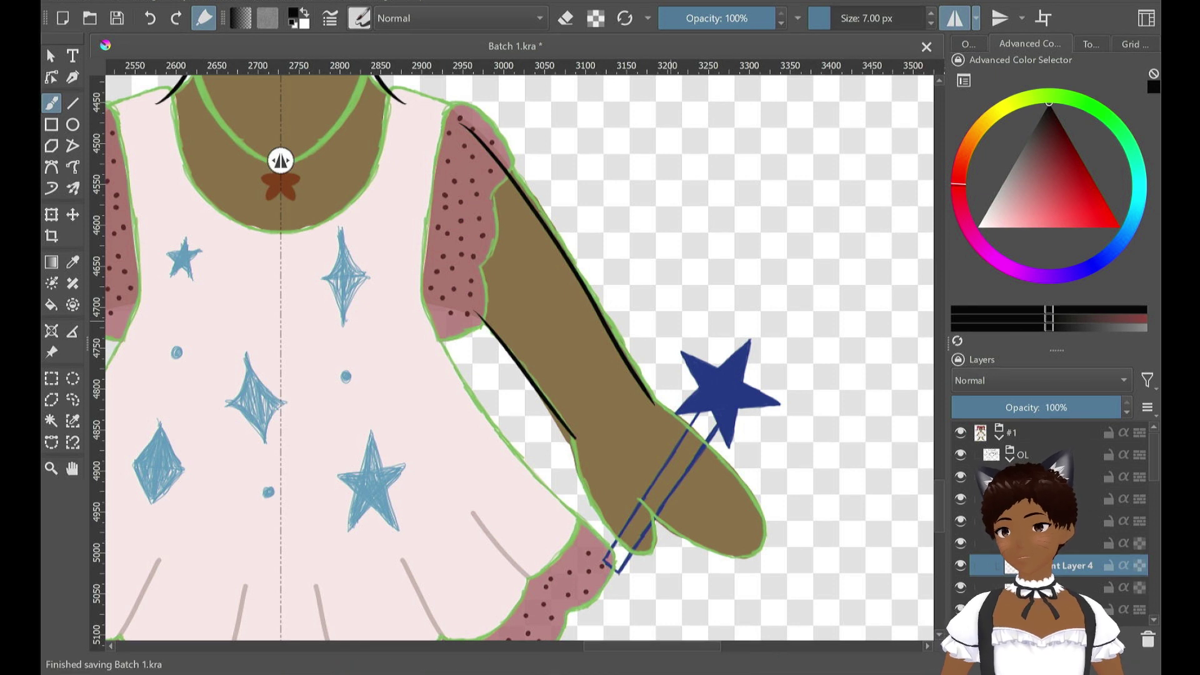
pyautogui.moveTo(1063, 593); pyautogui.dragTo(1070, 557)
pyautogui.click(1069, 588)
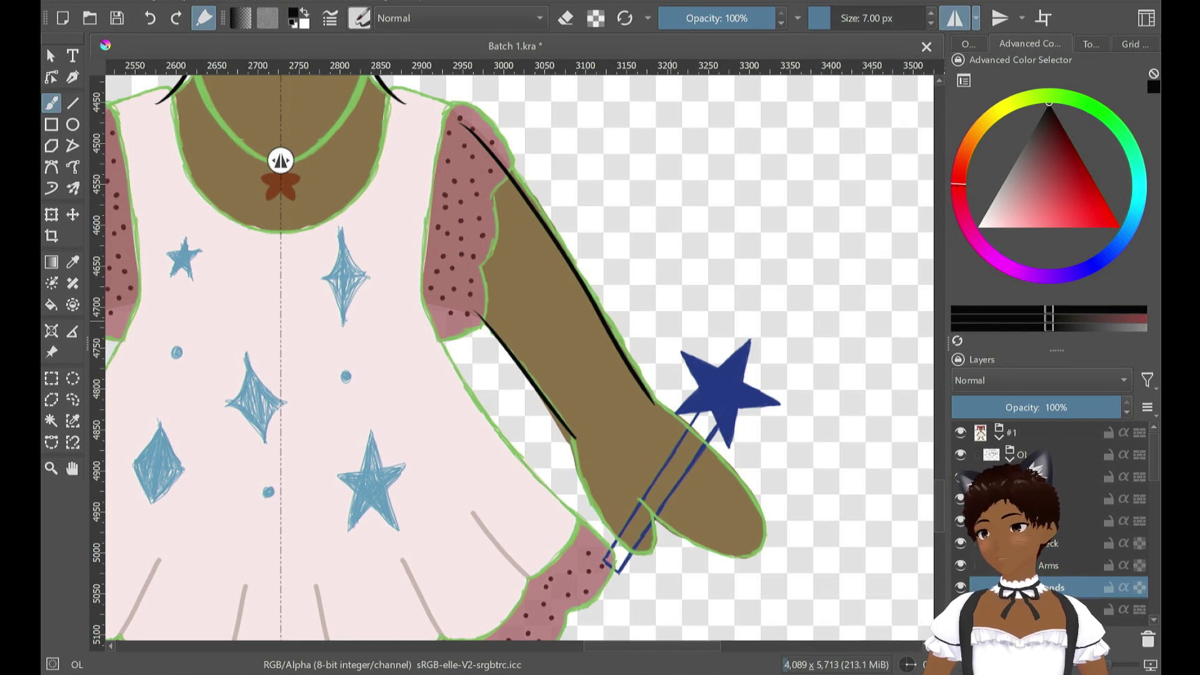
# Ink the mirrored thumb outline from the inner wrist around the tip and back into the palm, redrawing it as one smooth curve
pyautogui.scroll(-5, 601, 319)
pyautogui.keyDown('ctrl'); pyautogui.scroll(3, 601, 319); pyautogui.keyUp('ctrl')
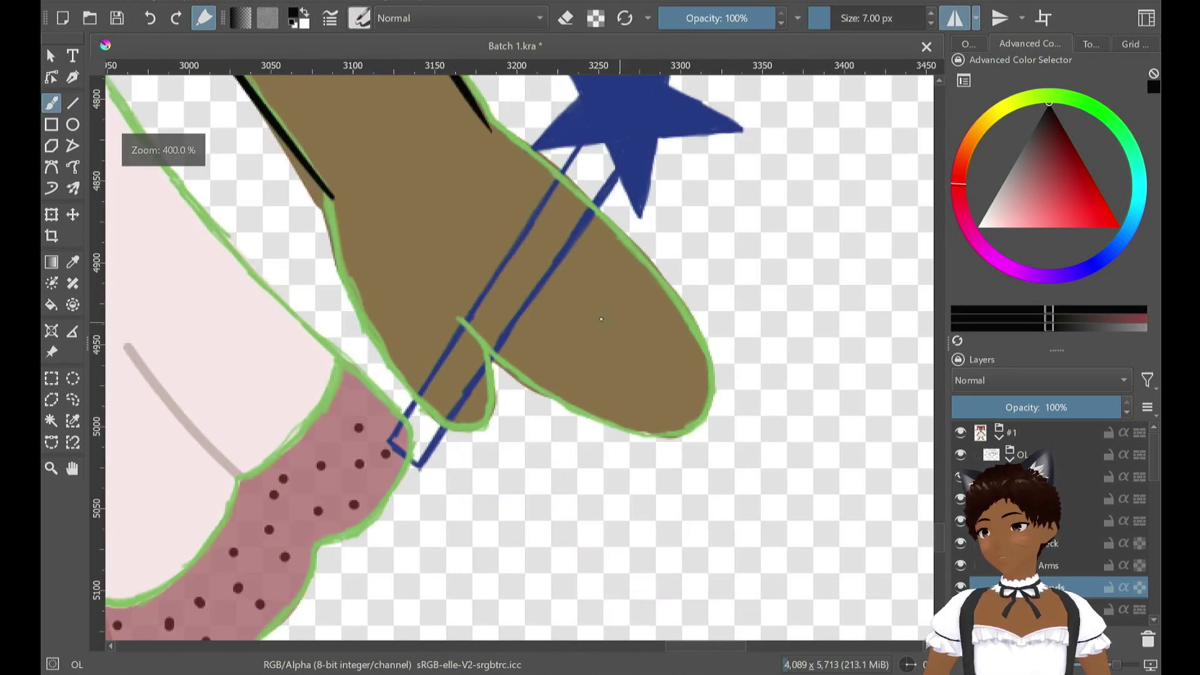
pyautogui.moveTo(600, 333); pyautogui.dragTo(636, 385)
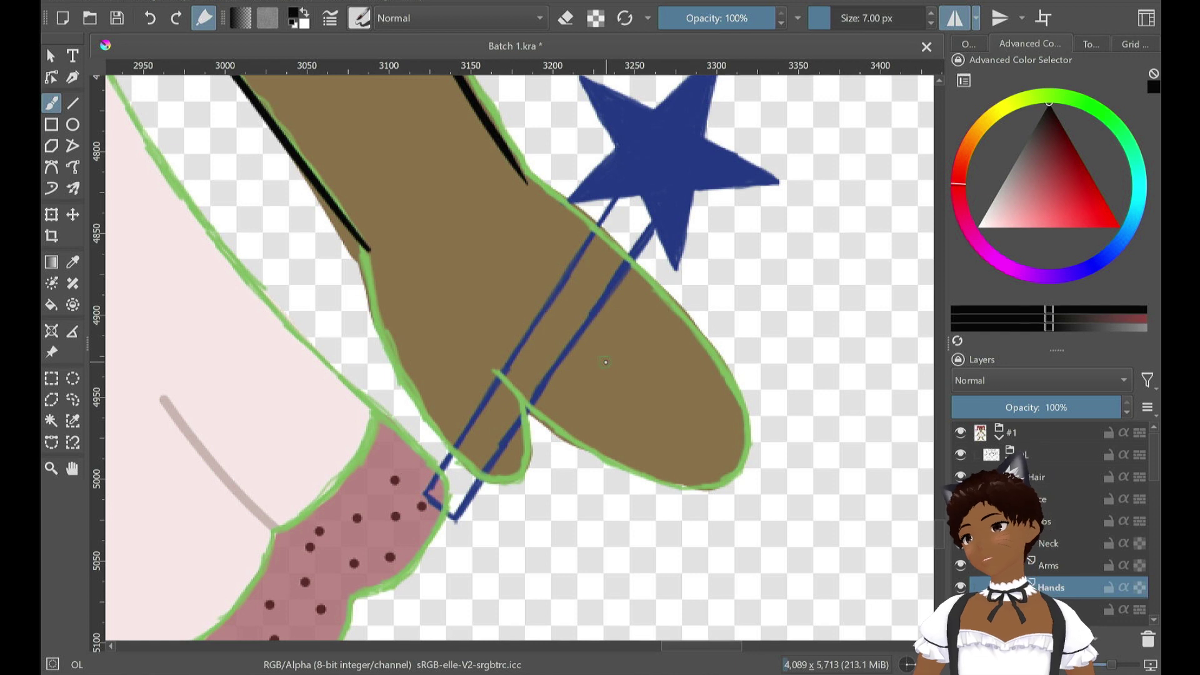
pyautogui.moveTo(368, 248)
pyautogui.mouseDown()
pyautogui.moveTo(403, 383)
pyautogui.moveTo(435, 416)
pyautogui.mouseUp()
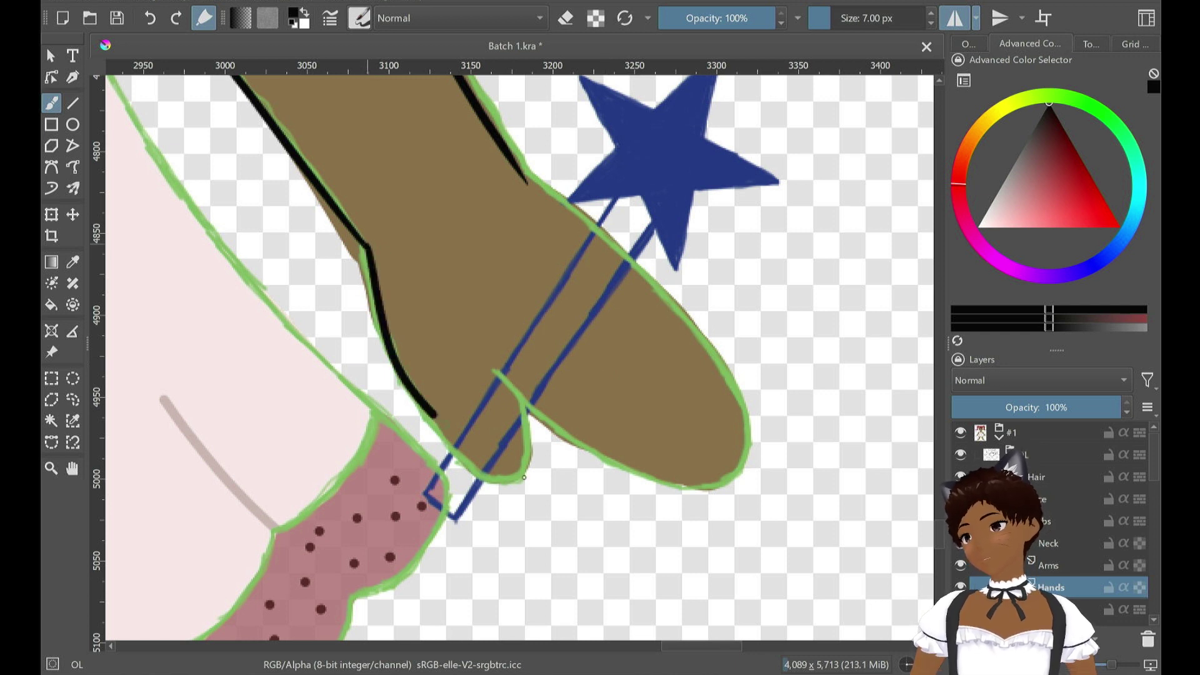
pyautogui.moveTo(524, 477)
pyautogui.mouseDown()
pyautogui.moveTo(550, 478)
pyautogui.moveTo(564, 448)
pyautogui.moveTo(553, 424)
pyautogui.mouseUp()
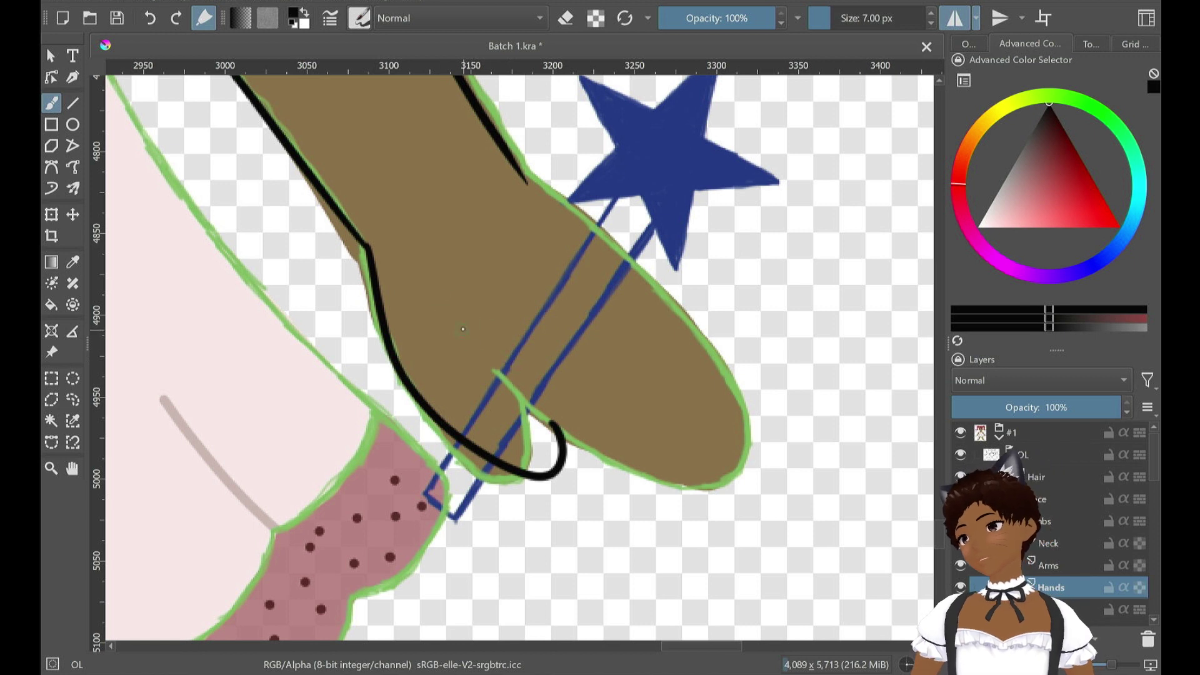
pyautogui.moveTo(463, 329); pyautogui.dragTo(561, 431)
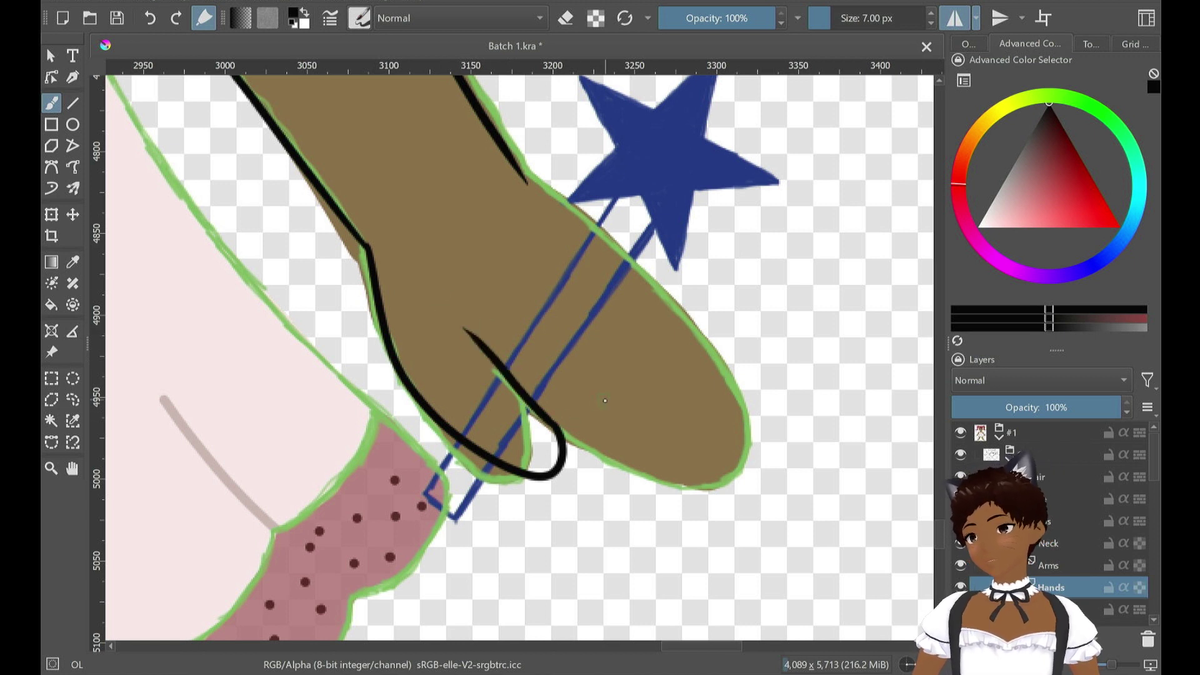
pyautogui.hotkey('ctrl', 'z')
pyautogui.hotkey('ctrl', 'z')
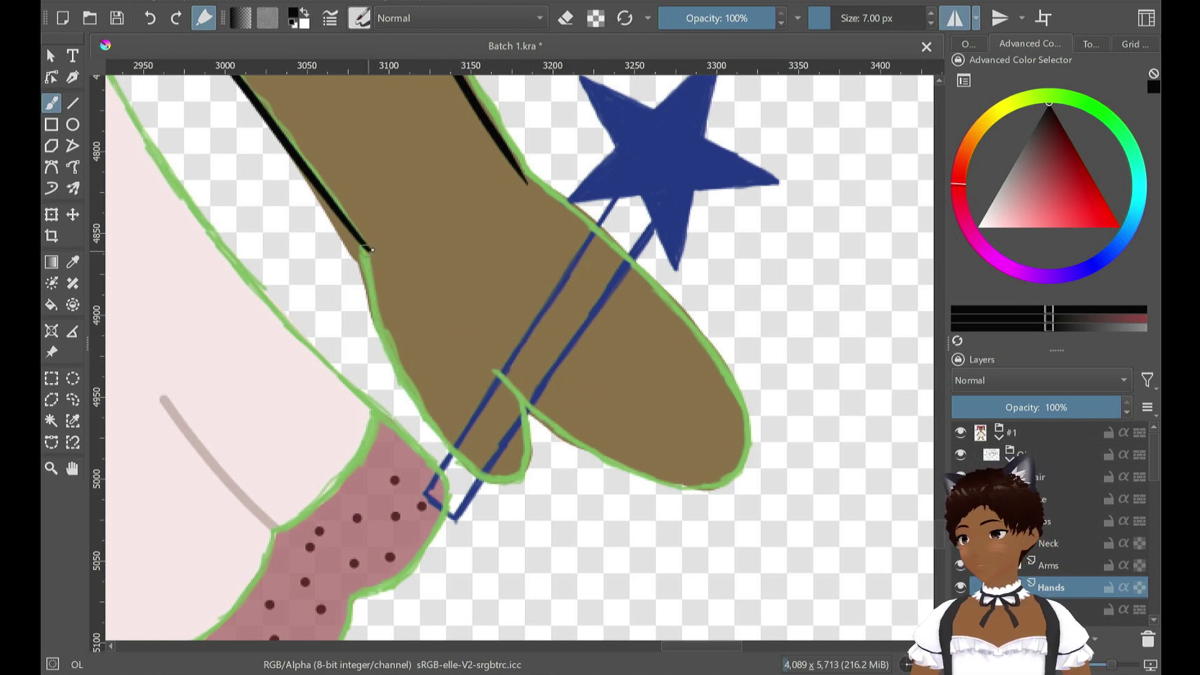
pyautogui.moveTo(368, 236)
pyautogui.mouseDown()
pyautogui.moveTo(379, 322)
pyautogui.moveTo(513, 482)
pyautogui.moveTo(563, 443)
pyautogui.moveTo(474, 326)
pyautogui.mouseUp()
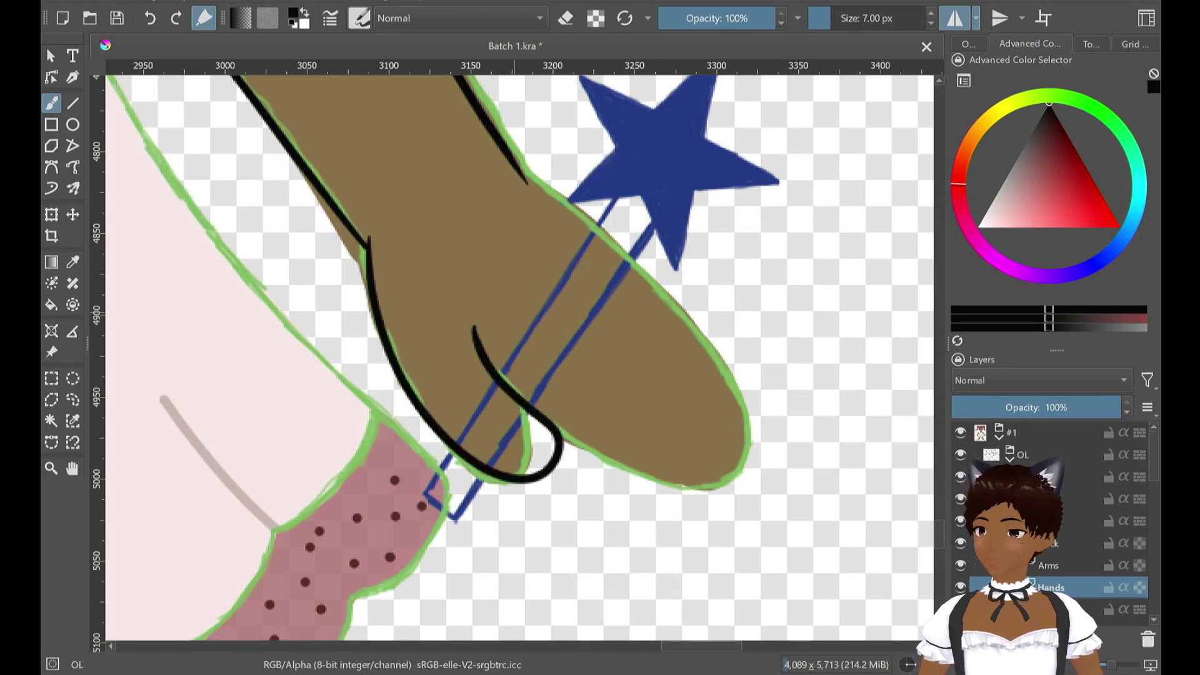
# Ink the rest of the mirrored hand from the thumb around the fingertips to the outer wrist, undoing and redrawing until the curve fits
pyautogui.moveTo(524, 176)
pyautogui.mouseDown()
pyautogui.moveTo(649, 275)
pyautogui.moveTo(736, 447)
pyautogui.moveTo(637, 475)
pyautogui.moveTo(550, 431)
pyautogui.mouseUp()
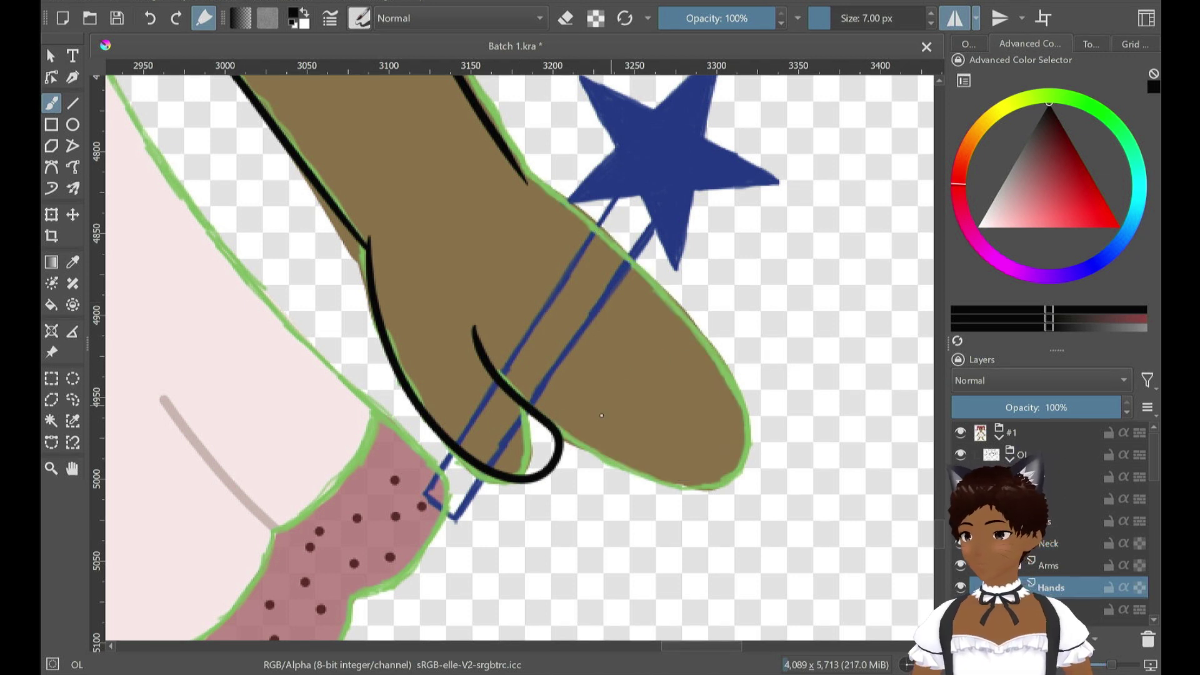
pyautogui.hotkey('ctrl', 'z')
pyautogui.moveTo(551, 431)
pyautogui.mouseDown()
pyautogui.moveTo(742, 416)
pyautogui.moveTo(631, 284)
pyautogui.mouseUp()
pyautogui.hotkey('ctrl', 'z')
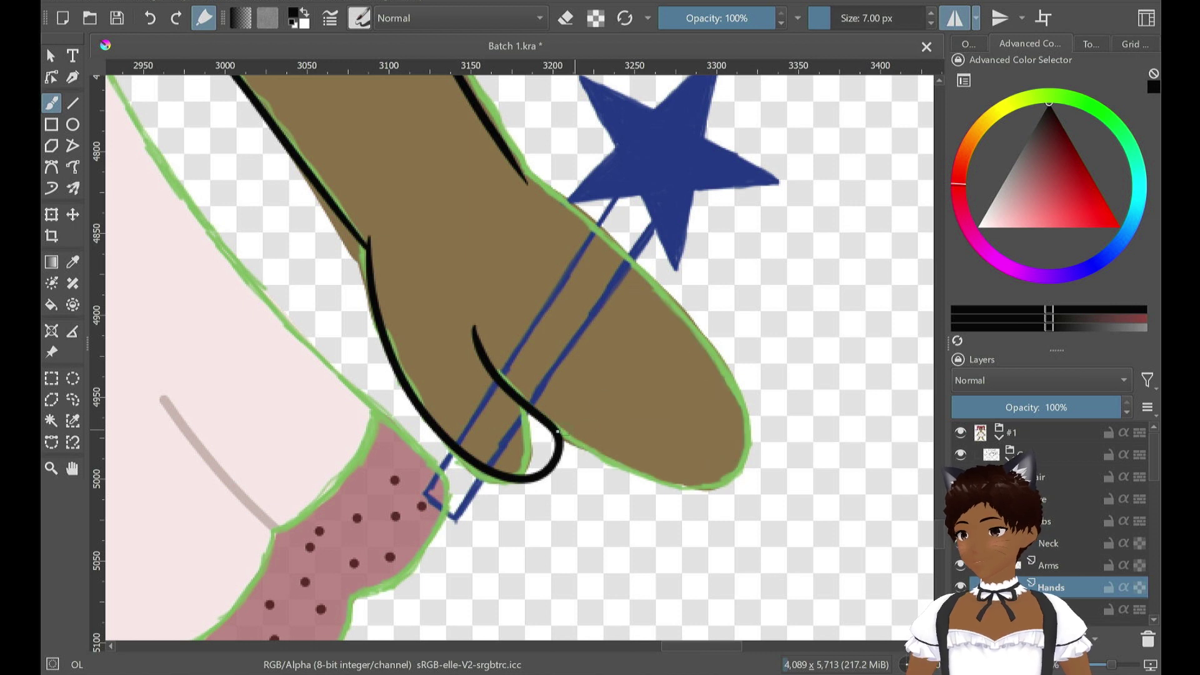
pyautogui.moveTo(558, 433)
pyautogui.mouseDown()
pyautogui.moveTo(652, 485)
pyautogui.moveTo(737, 353)
pyautogui.moveTo(512, 177)
pyautogui.mouseUp()
pyautogui.hotkey('ctrl', 'z')
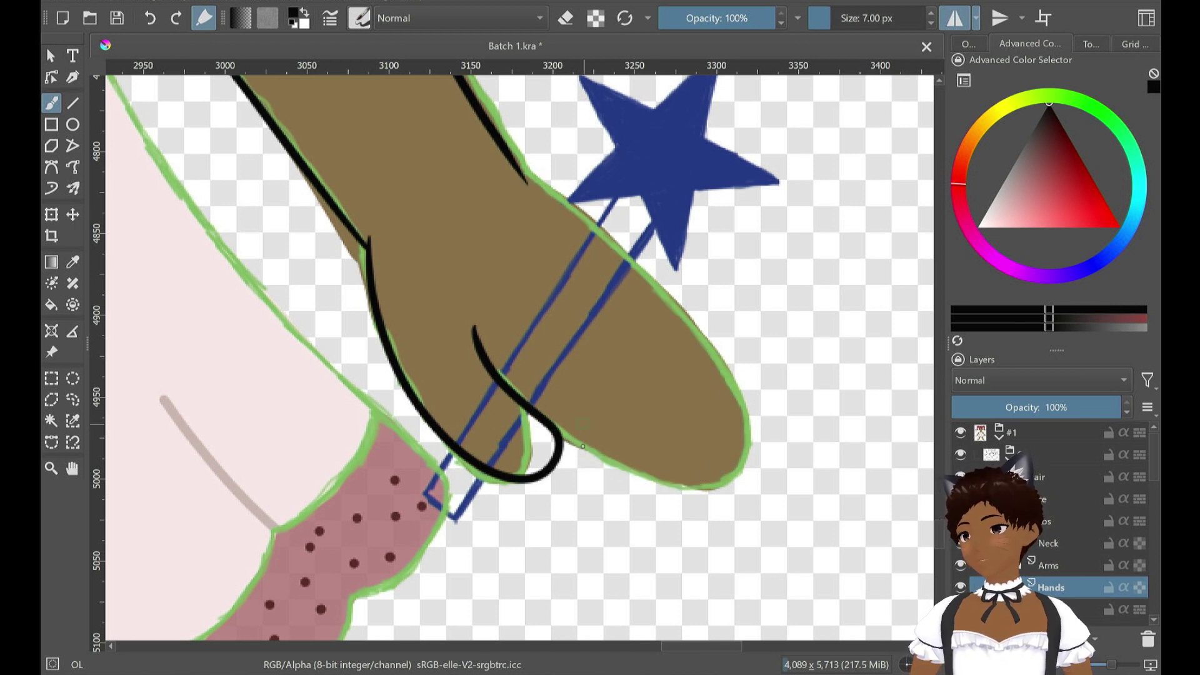
pyautogui.moveTo(559, 434)
pyautogui.mouseDown()
pyautogui.moveTo(714, 474)
pyautogui.moveTo(755, 390)
pyautogui.moveTo(696, 294)
pyautogui.moveTo(513, 166)
pyautogui.mouseUp()
pyautogui.hotkey('ctrl', 'z')
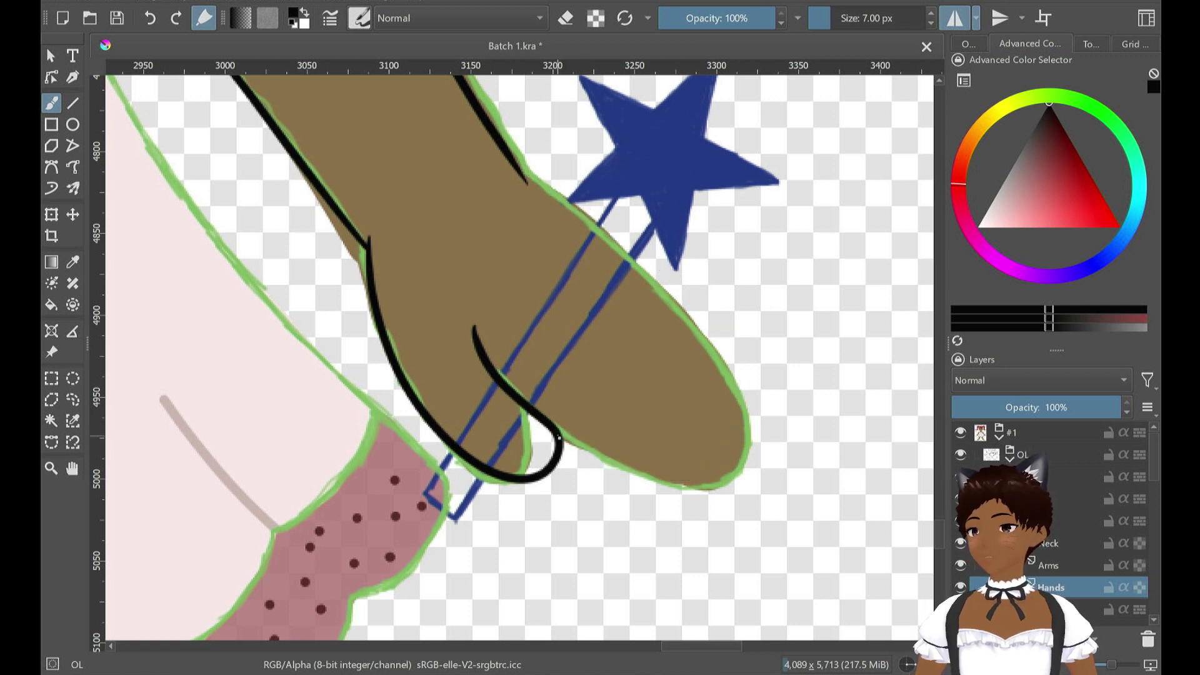
pyautogui.moveTo(560, 440)
pyautogui.mouseDown()
pyautogui.moveTo(691, 486)
pyautogui.moveTo(740, 440)
pyautogui.moveTo(712, 362)
pyautogui.moveTo(514, 166)
pyautogui.mouseUp()
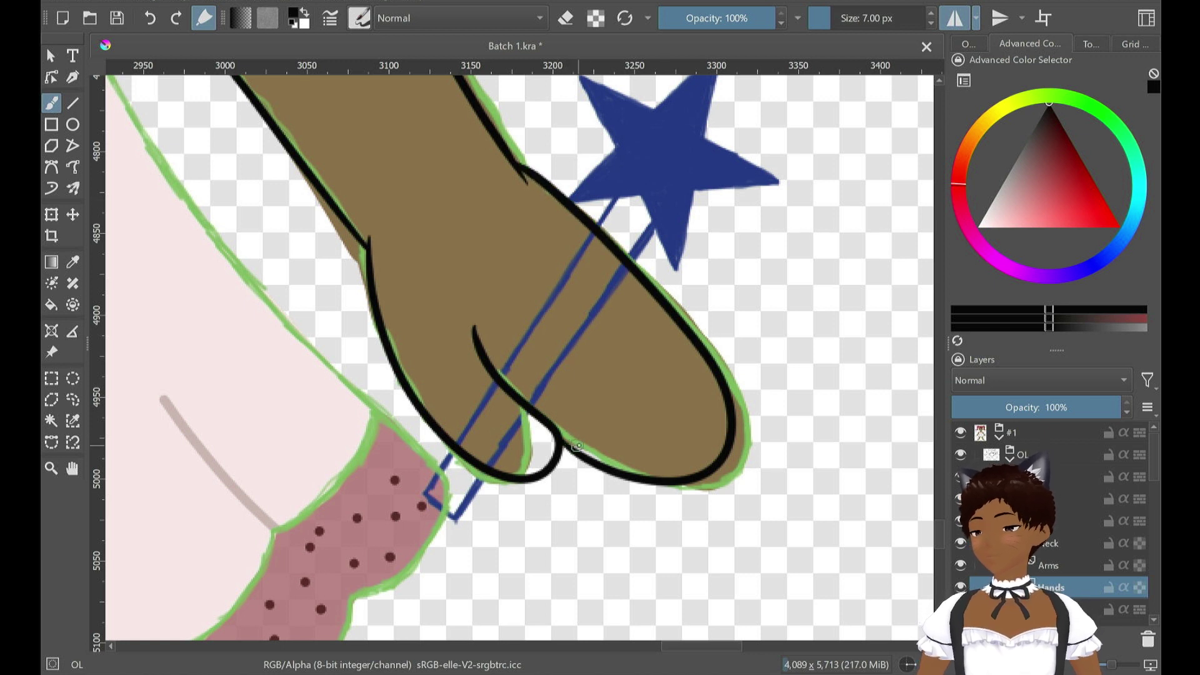
pyautogui.hotkey('ctrl', 'z')
pyautogui.moveTo(557, 437)
pyautogui.mouseDown()
pyautogui.moveTo(687, 488)
pyautogui.moveTo(693, 350)
pyautogui.moveTo(513, 177)
pyautogui.mouseUp()
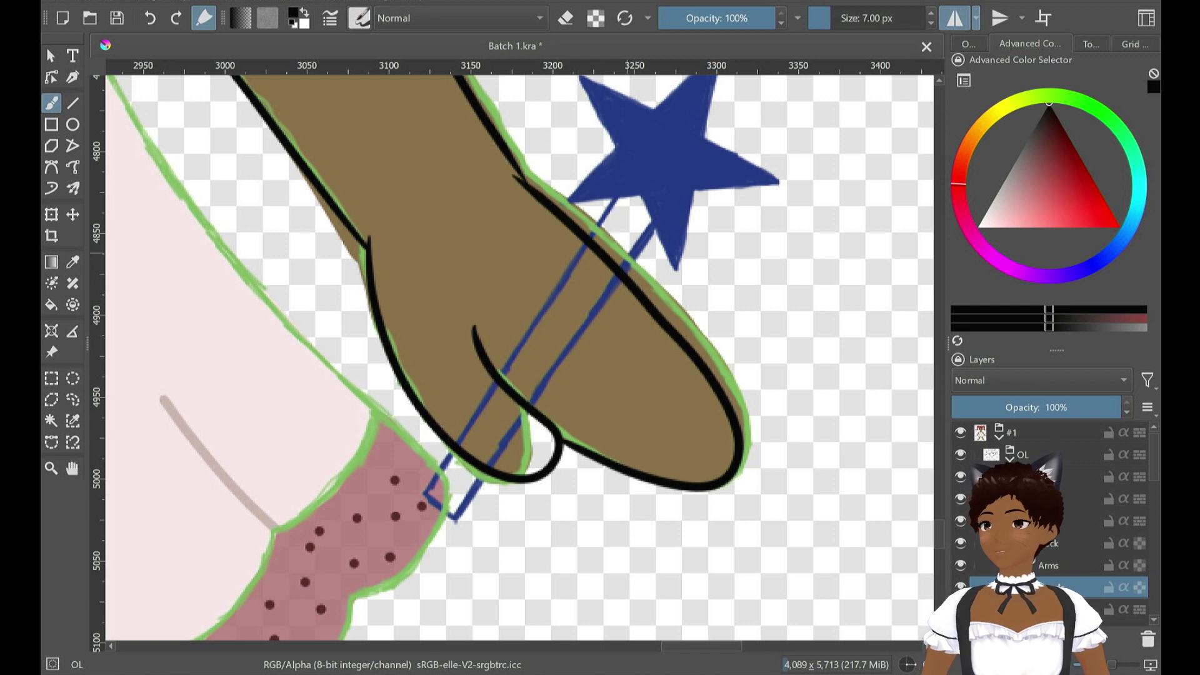
pyautogui.hotkey('ctrl', 'z')
pyautogui.moveTo(558, 437)
pyautogui.mouseDown()
pyautogui.moveTo(760, 465)
pyautogui.moveTo(734, 362)
pyautogui.moveTo(516, 169)
pyautogui.mouseUp()
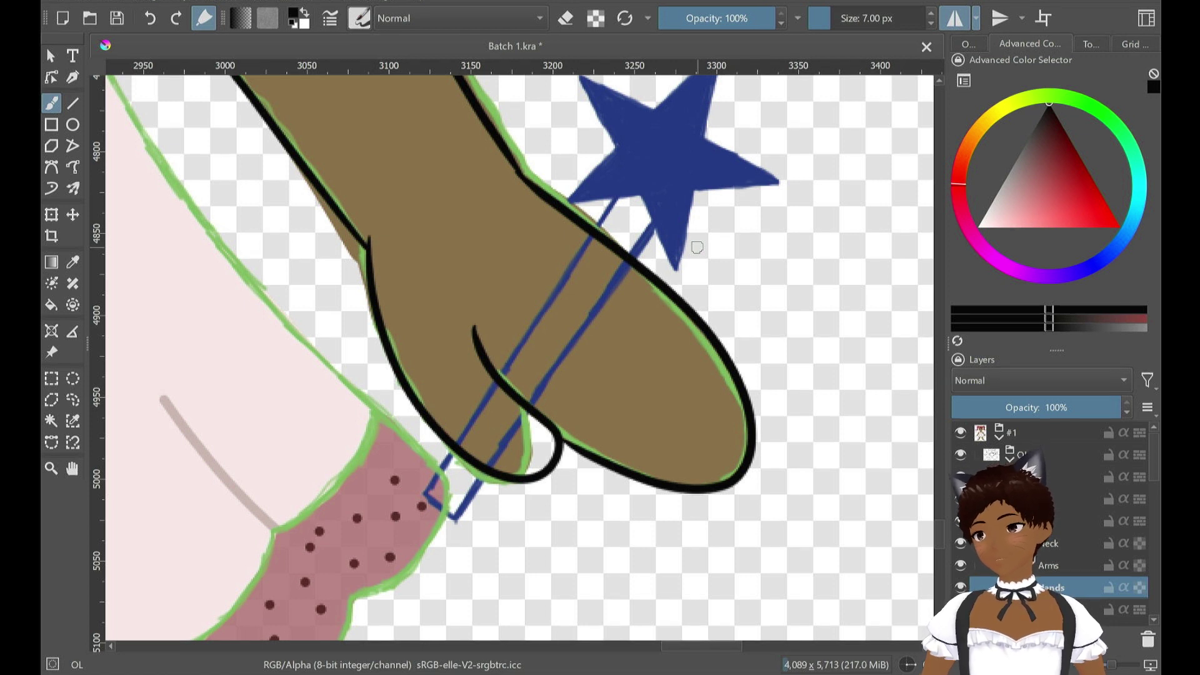
# Switch to the Pixel Art brush preset in eraser mode and set its size to 15.96 px
pyautogui.click(358, 18)
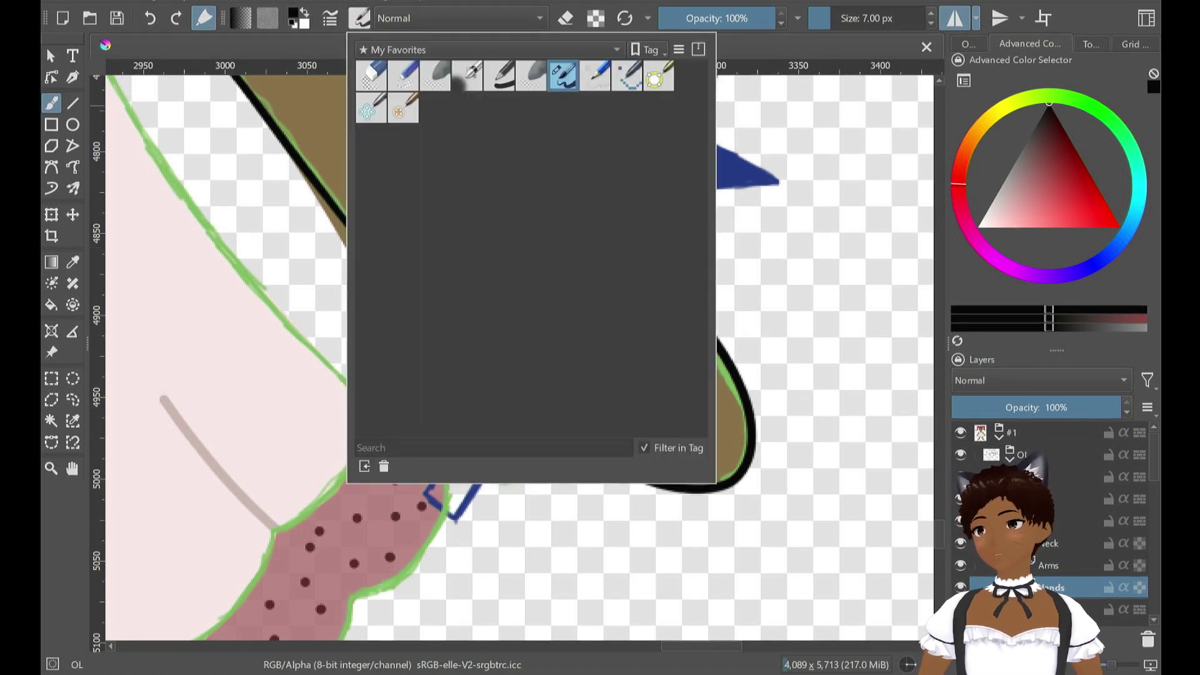
pyautogui.click(627, 77)
pyautogui.press('e')
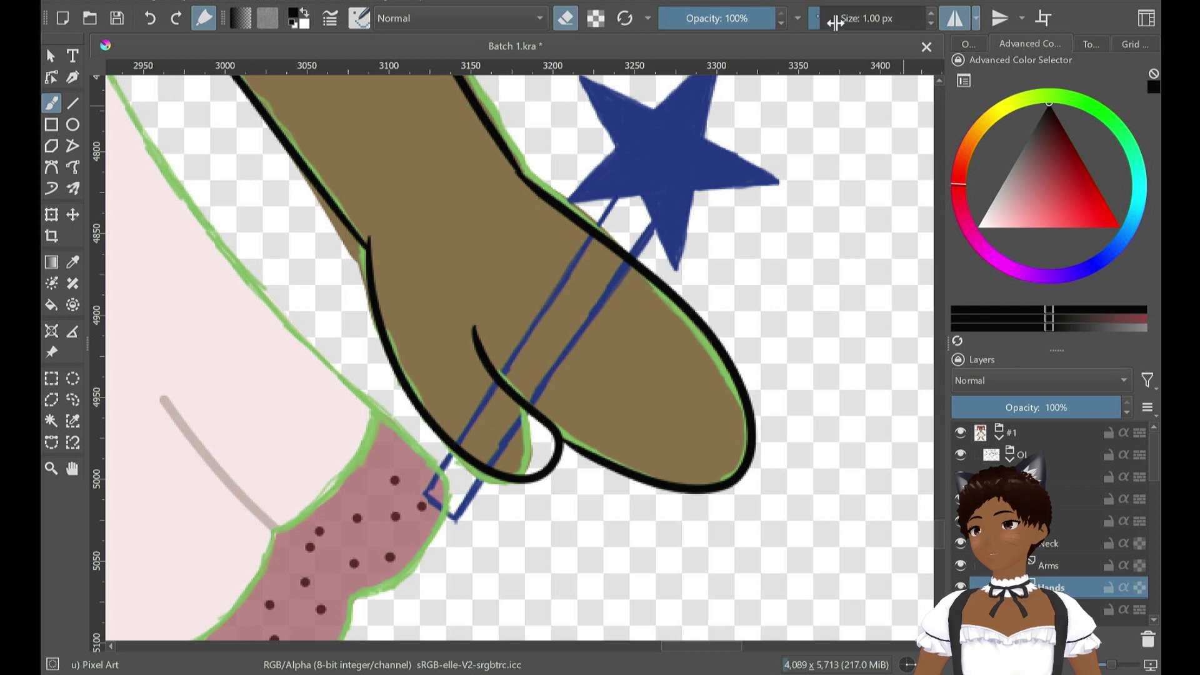
pyautogui.moveTo(798, 19); pyautogui.dragTo(837, 18)
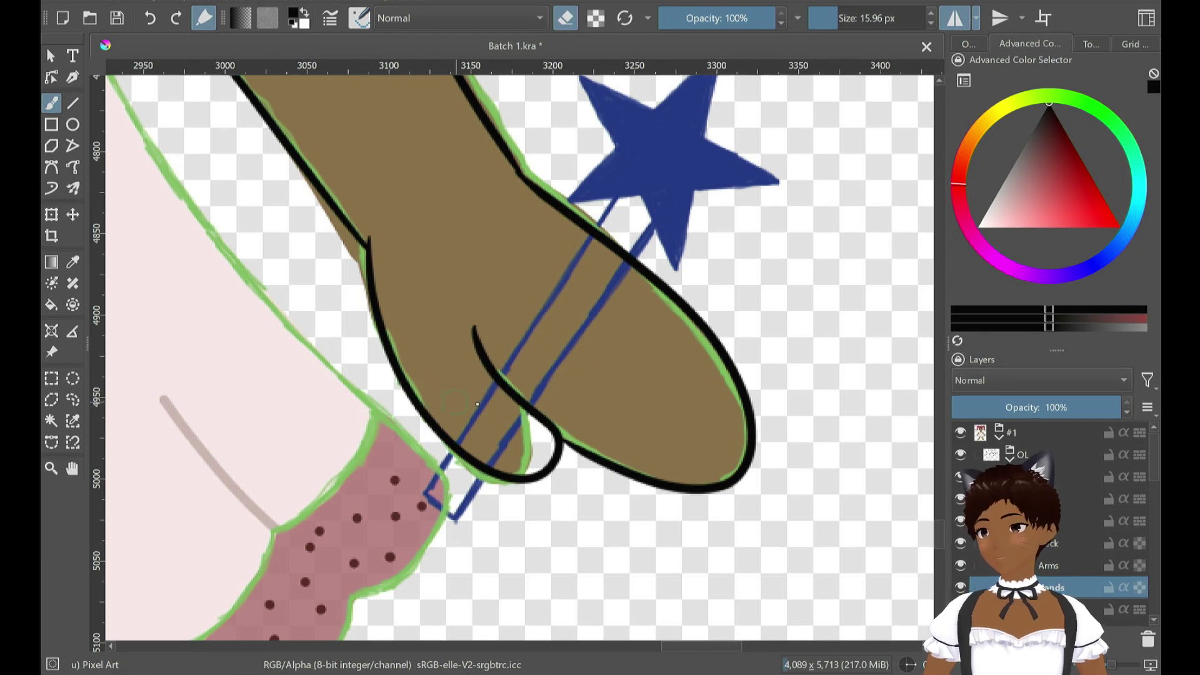
# Hide the green sketch layer for the arms and hands, located just below the dress decoration layer
pyautogui.scroll(-6, 486, 429)
pyautogui.scroll(5, 485, 429)
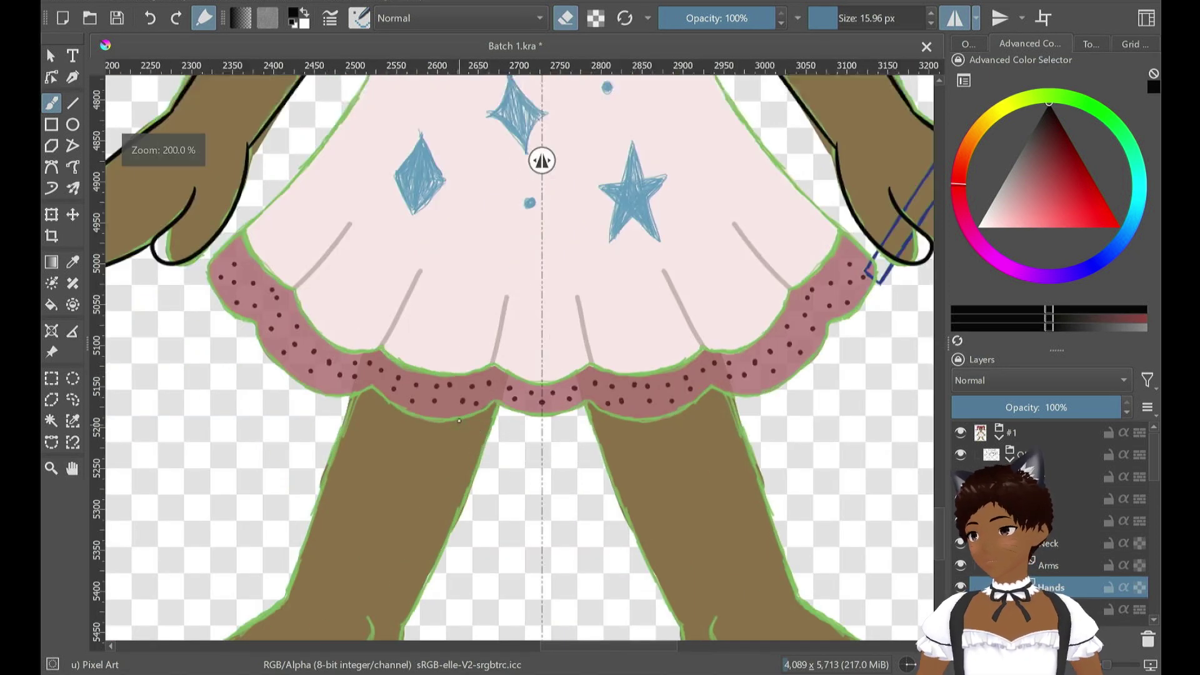
pyautogui.scroll(-3, 494, 425)
pyautogui.scroll(1, 618, 420)
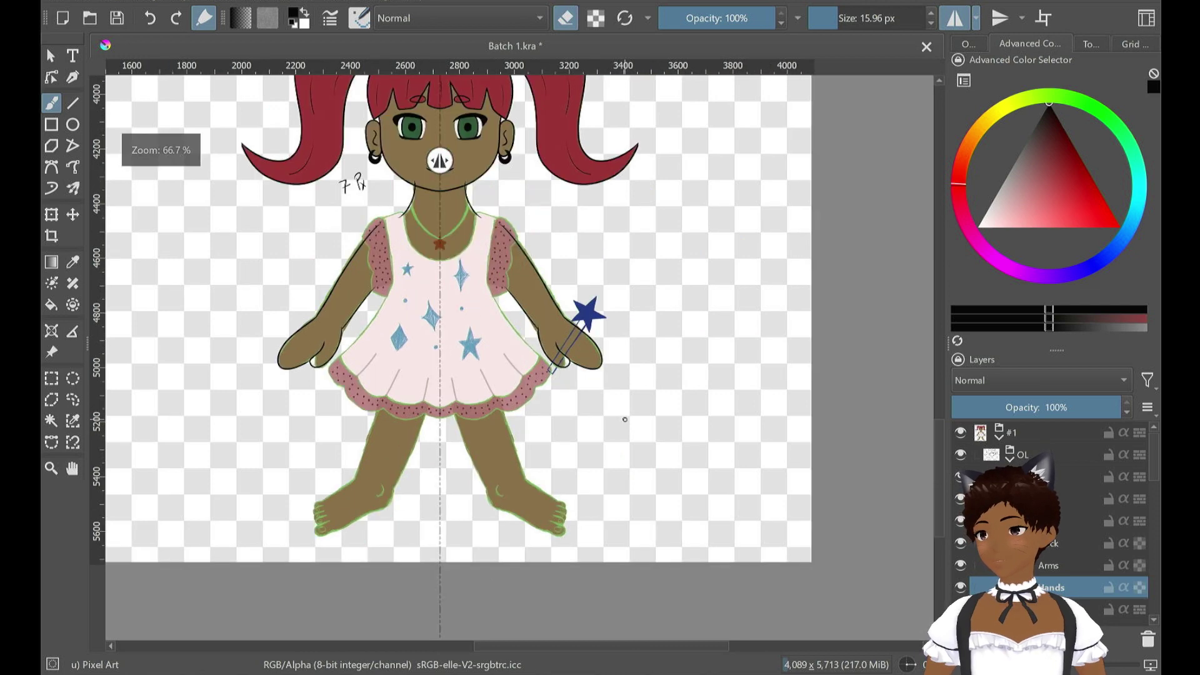
pyautogui.scroll(1, 591, 431)
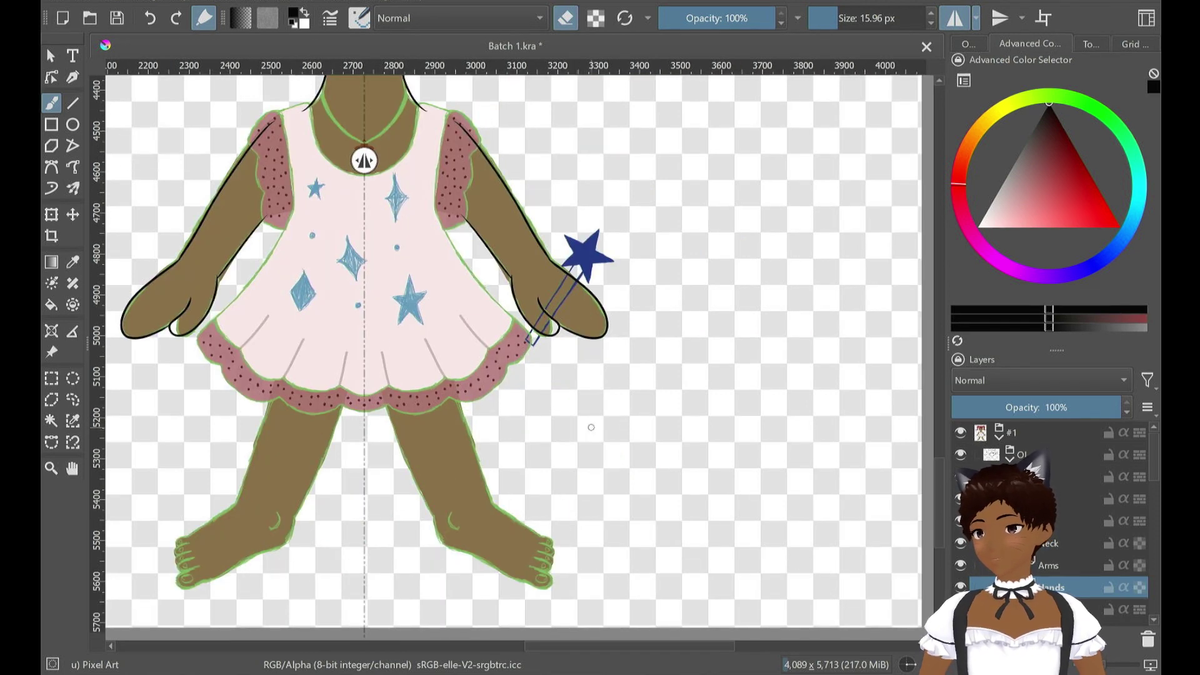
pyautogui.scroll(-3, 1070, 562)
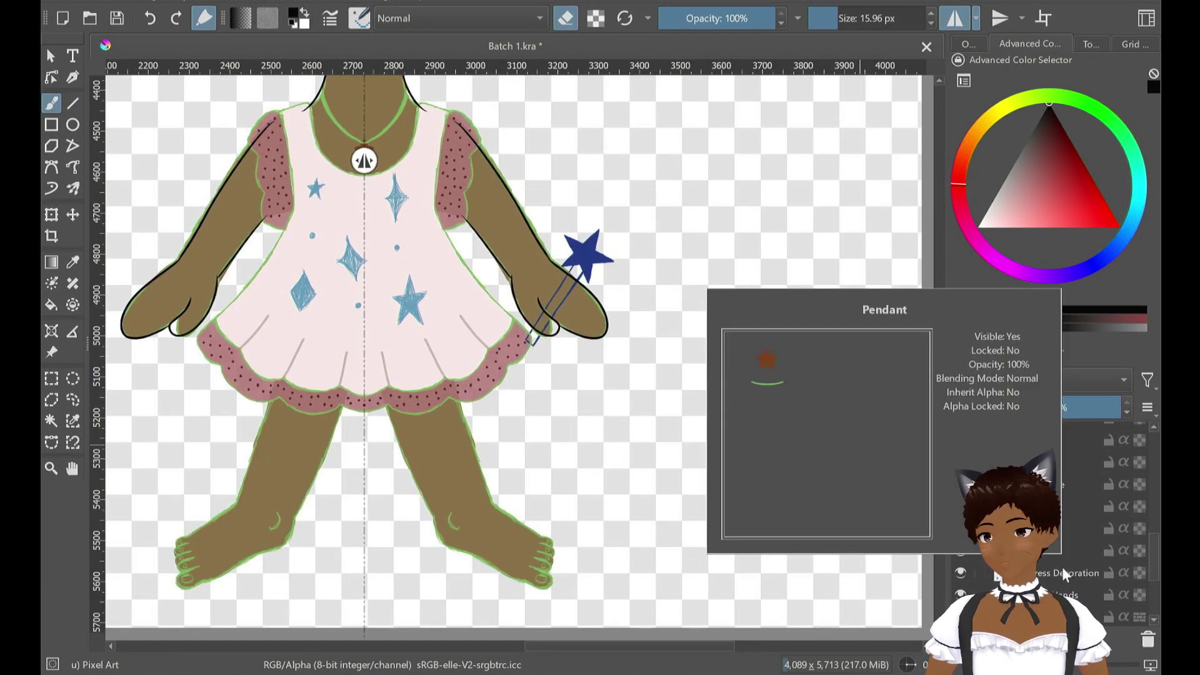
pyautogui.scroll(-3, 1062, 568)
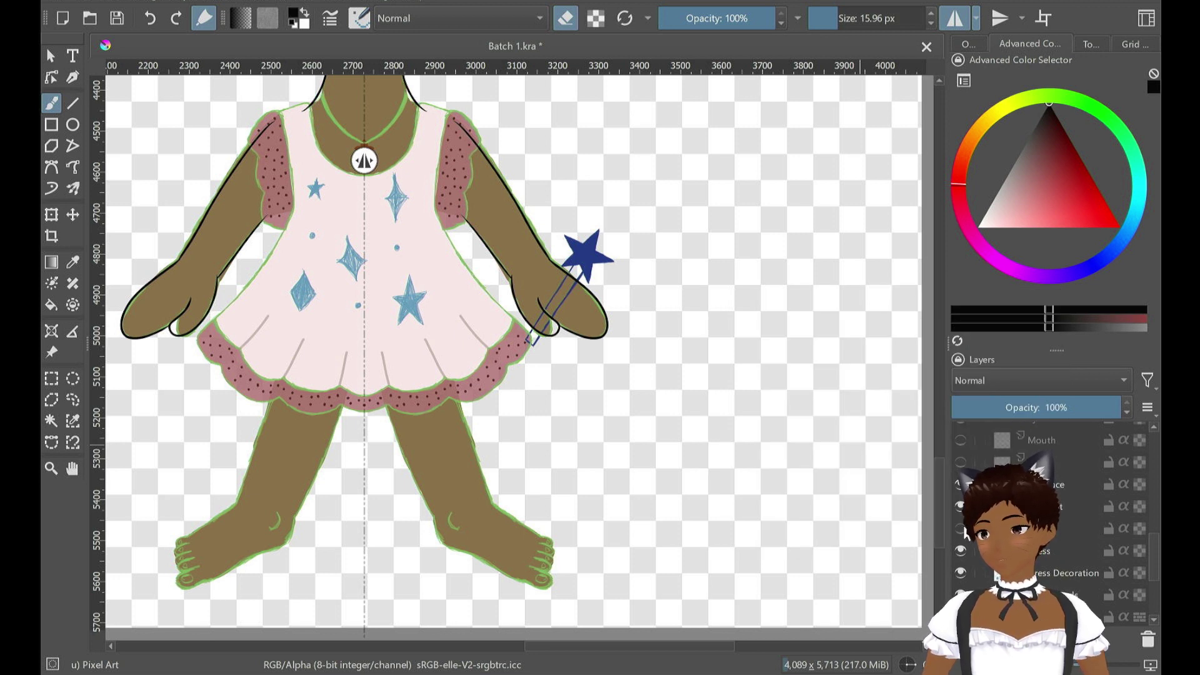
pyautogui.scroll(-3, 966, 531)
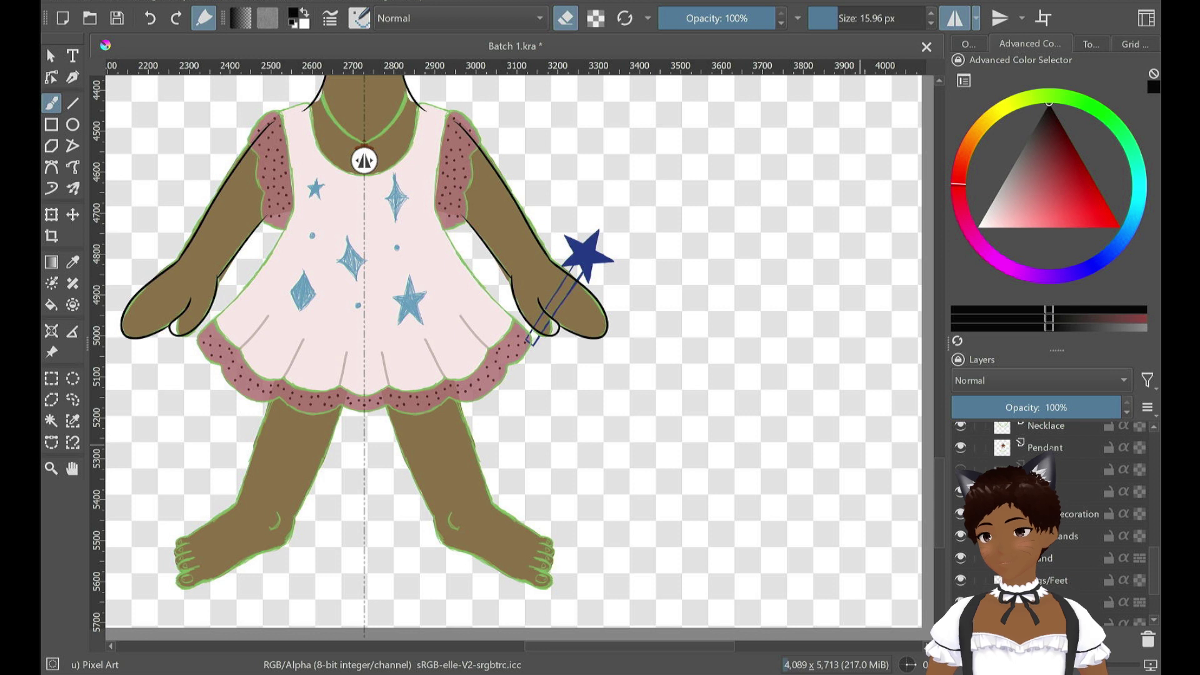
pyautogui.click(958, 535)
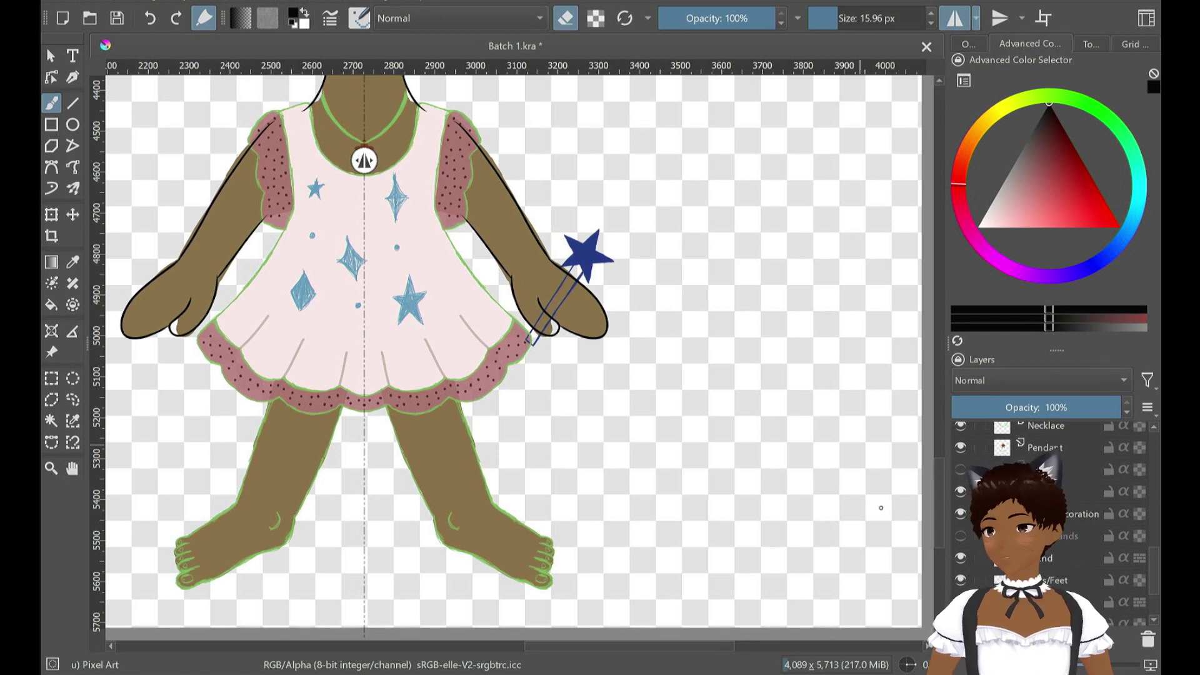
pyautogui.scroll(1, 445, 366)
pyautogui.scroll(1, 431, 344)
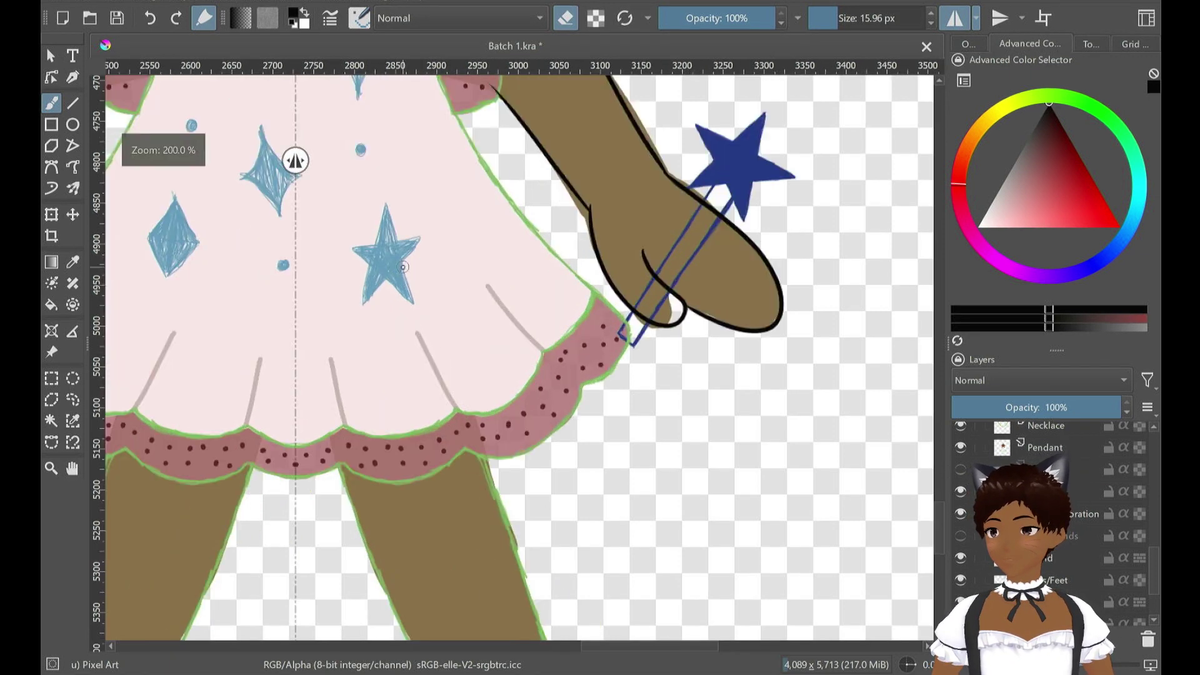
pyautogui.moveTo(419, 377); pyautogui.dragTo(681, 329)
pyautogui.moveTo(676, 412); pyautogui.dragTo(733, 570)
pyautogui.moveTo(694, 439); pyautogui.dragTo(693, 228)
pyautogui.scroll(1, 700, 444)
pyautogui.moveTo(700, 444); pyautogui.dragTo(875, 224)
pyautogui.keyDown('ctrl'); pyautogui.scroll(-1, 853, 263); pyautogui.keyUp('ctrl')
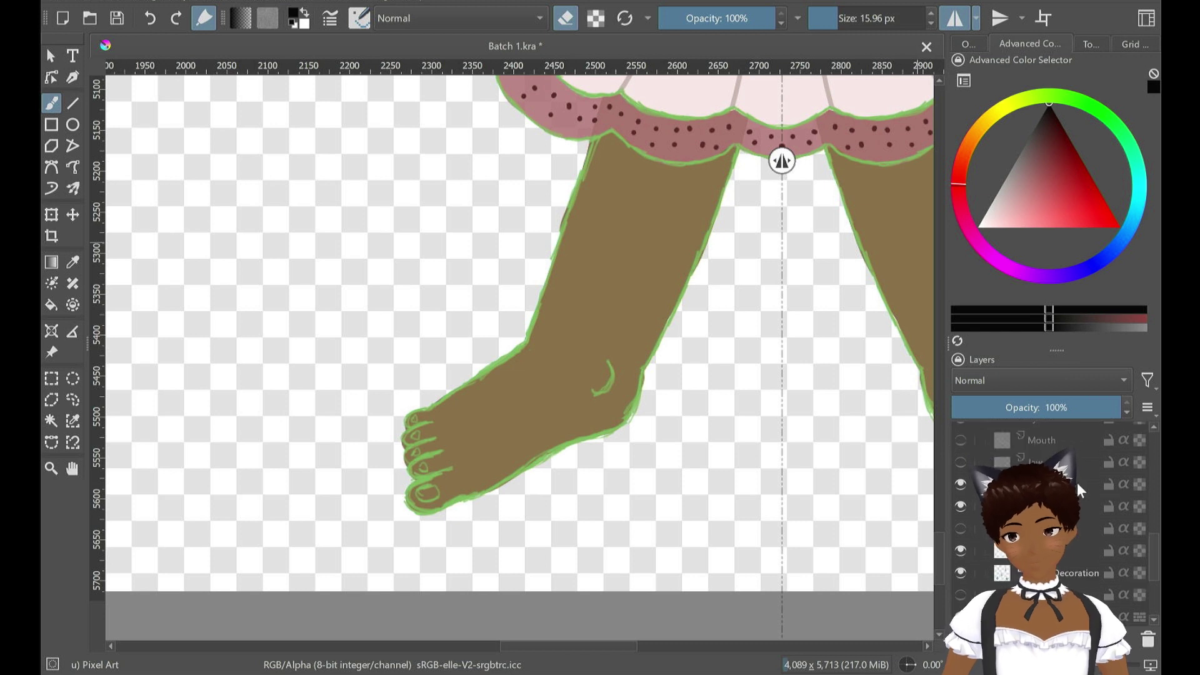
# Add a new paint layer below the hands layer in the limbs group and name it Legs
pyautogui.scroll(5, 1081, 519)
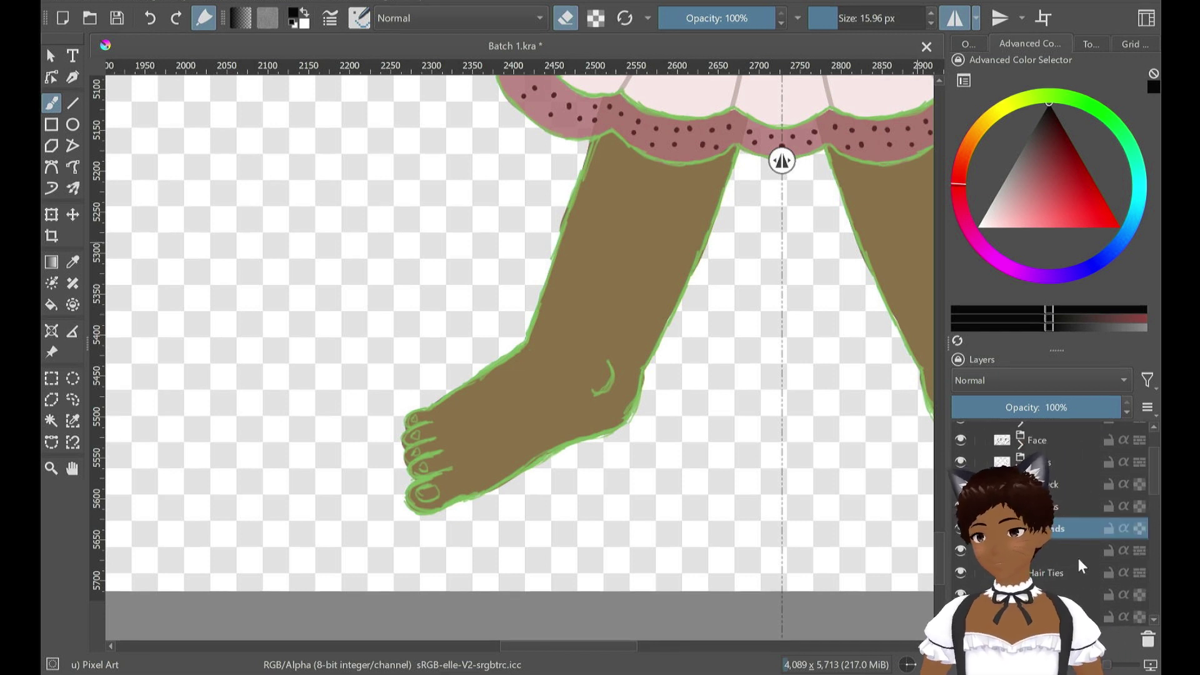
pyautogui.moveTo(1078, 558)
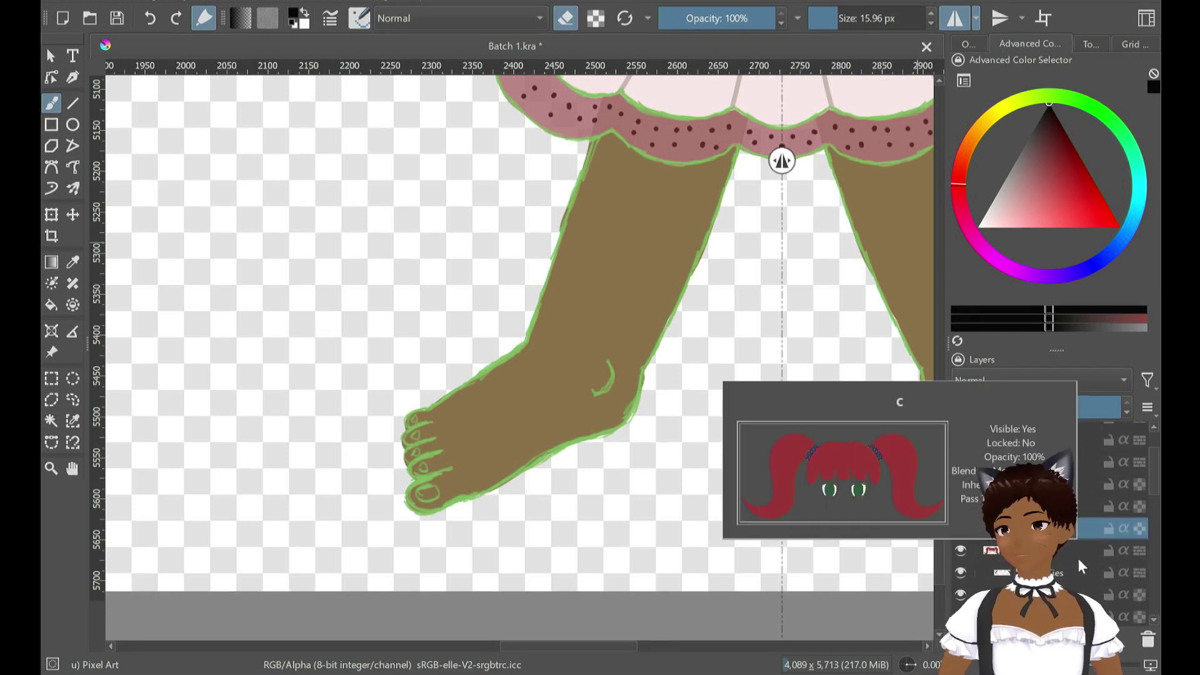
pyautogui.press('Insert')
pyautogui.moveTo(1060, 546); pyautogui.dragTo(1064, 516)
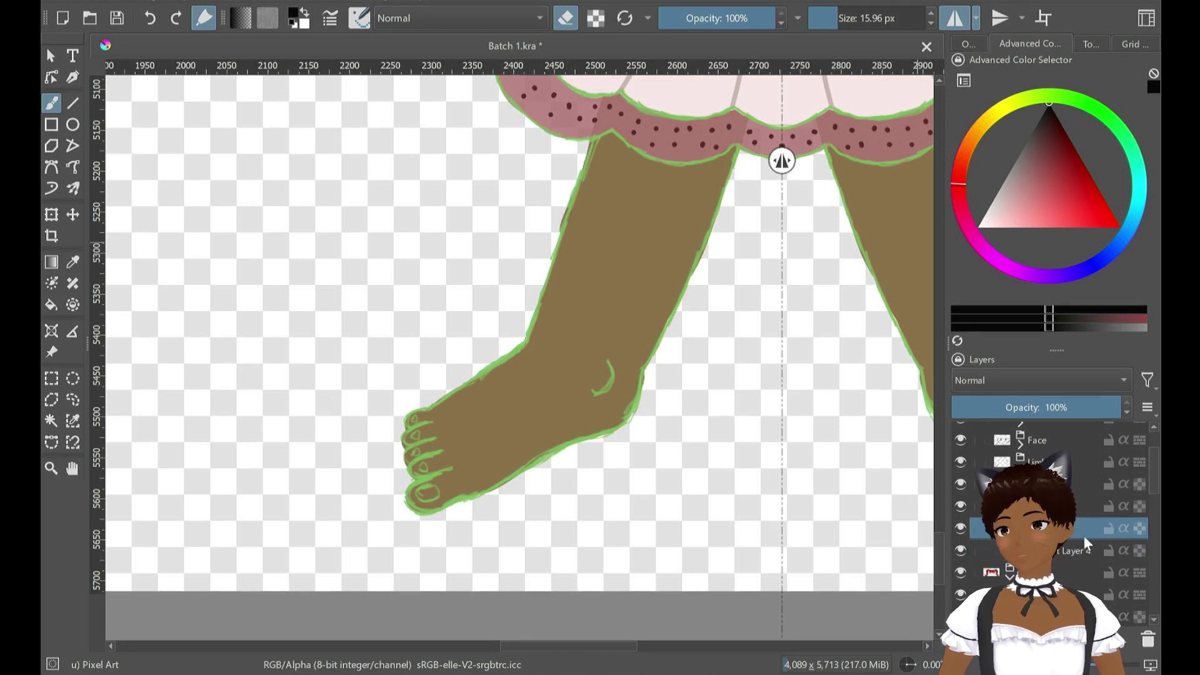
pyautogui.click(1082, 545)
pyautogui.doubleClick(1082, 545)
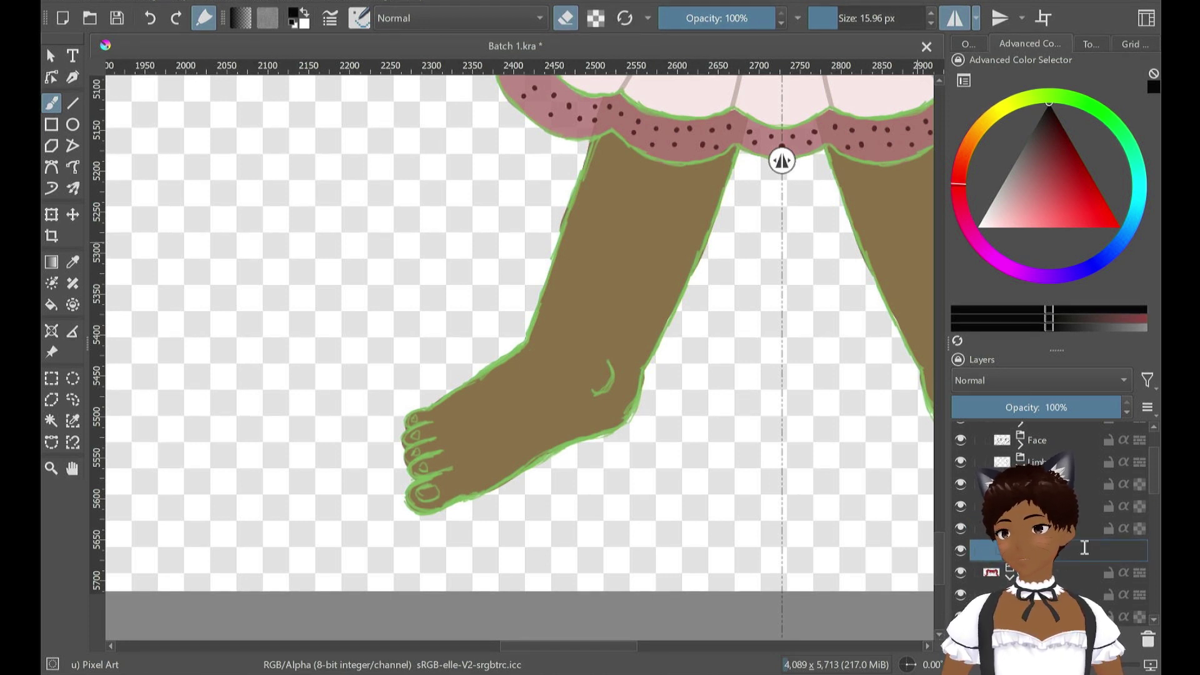
pyautogui.press('Return')
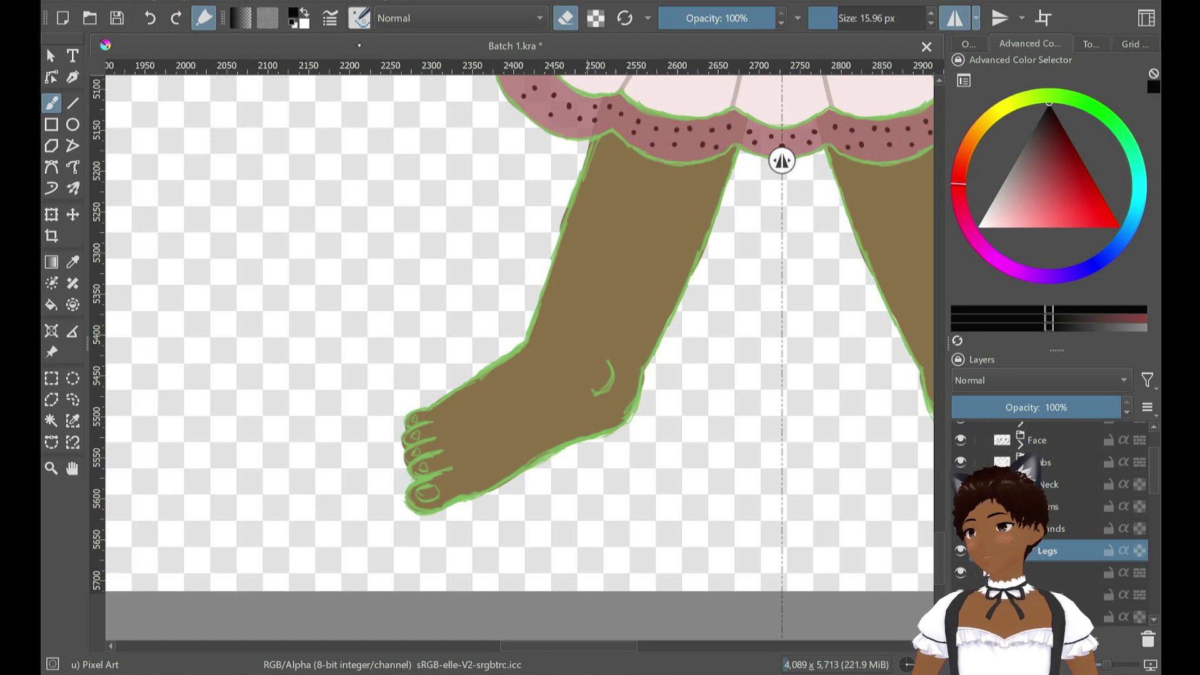
# Ink the outer and inner leg outlines from the ankle up past the dress hem using the OL brush at 7 px
pyautogui.click(359, 18)
pyautogui.click(562, 75)
pyautogui.press('Escape')
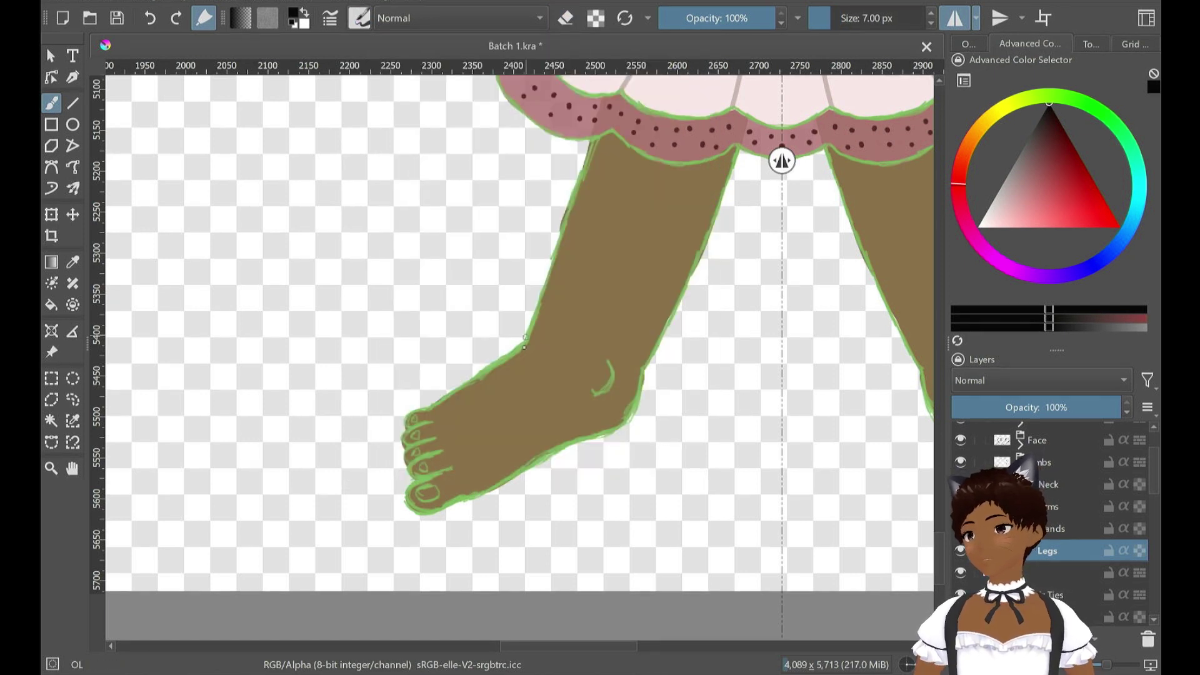
pyautogui.moveTo(620, 92)
pyautogui.mouseDown()
pyautogui.moveTo(533, 309)
pyautogui.moveTo(654, 87)
pyautogui.mouseUp()
pyautogui.hotkey('ctrl', 'z')
pyautogui.hotkey('ctrl', 'z')
pyautogui.click(1088, 43)
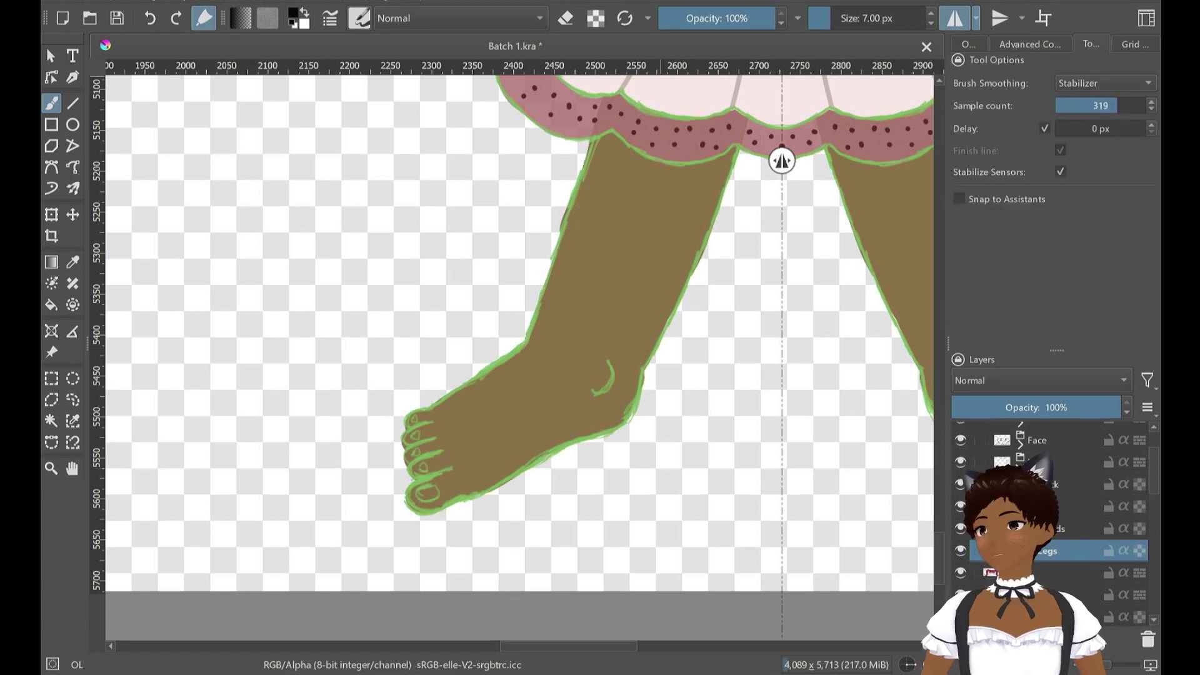
pyautogui.moveTo(524, 344)
pyautogui.mouseDown()
pyautogui.moveTo(611, 106)
pyautogui.moveTo(526, 342)
pyautogui.mouseUp()
pyautogui.hotkey('ctrl', 'z')
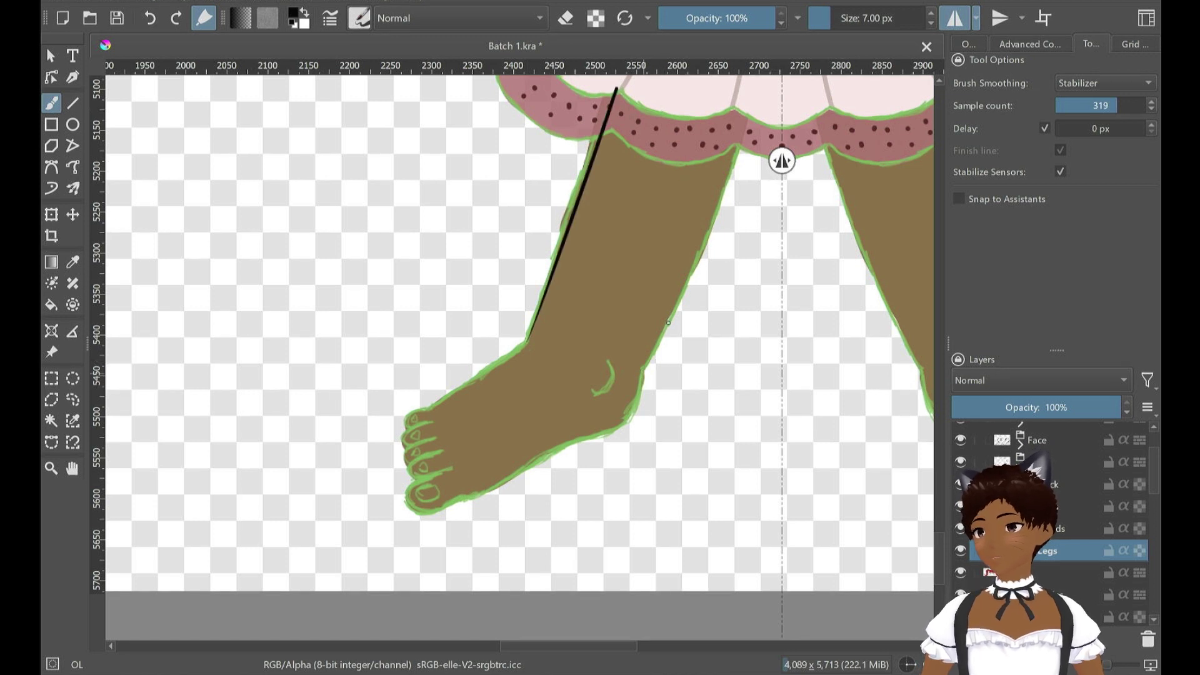
pyautogui.moveTo(644, 370); pyautogui.dragTo(753, 88)
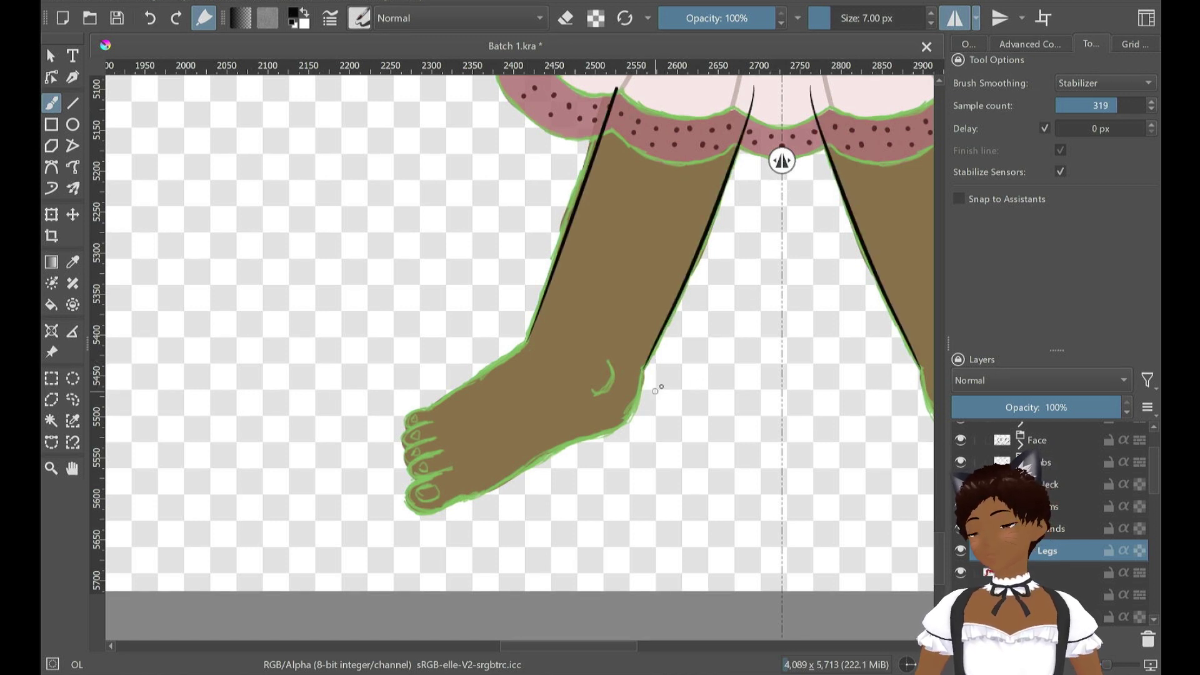
# Add another paint layer directly below Legs and name it Feet
pyautogui.press('Insert')
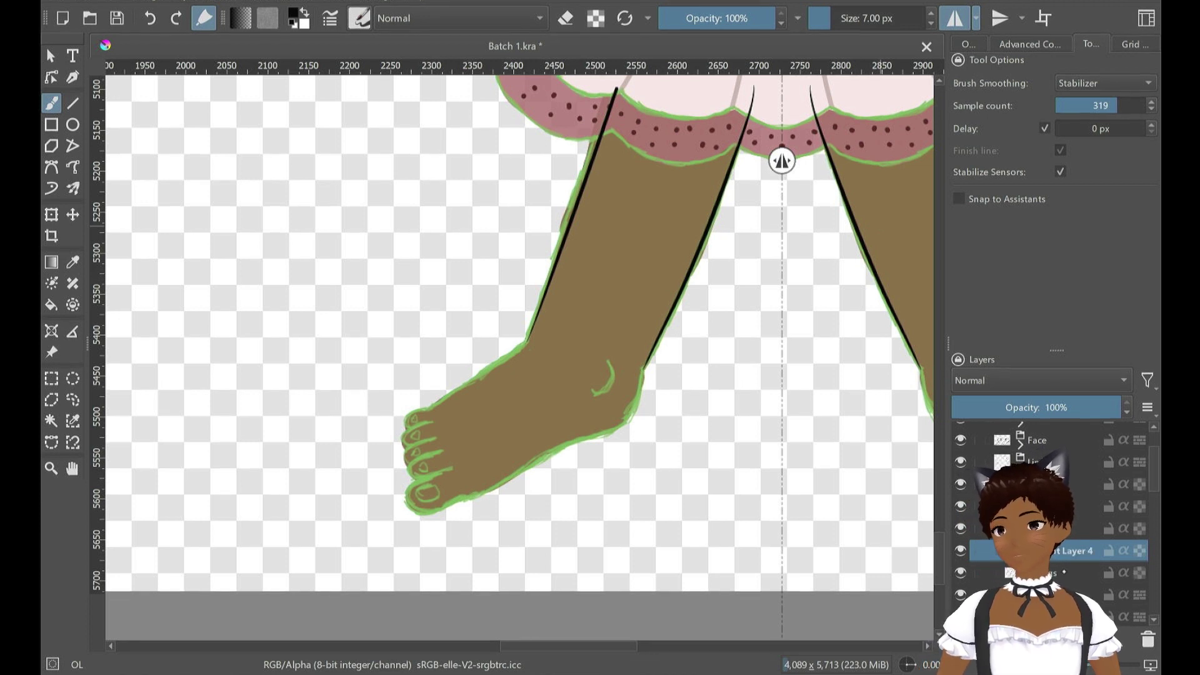
pyautogui.moveTo(1063, 572); pyautogui.dragTo(1062, 541)
pyautogui.click(1065, 573)
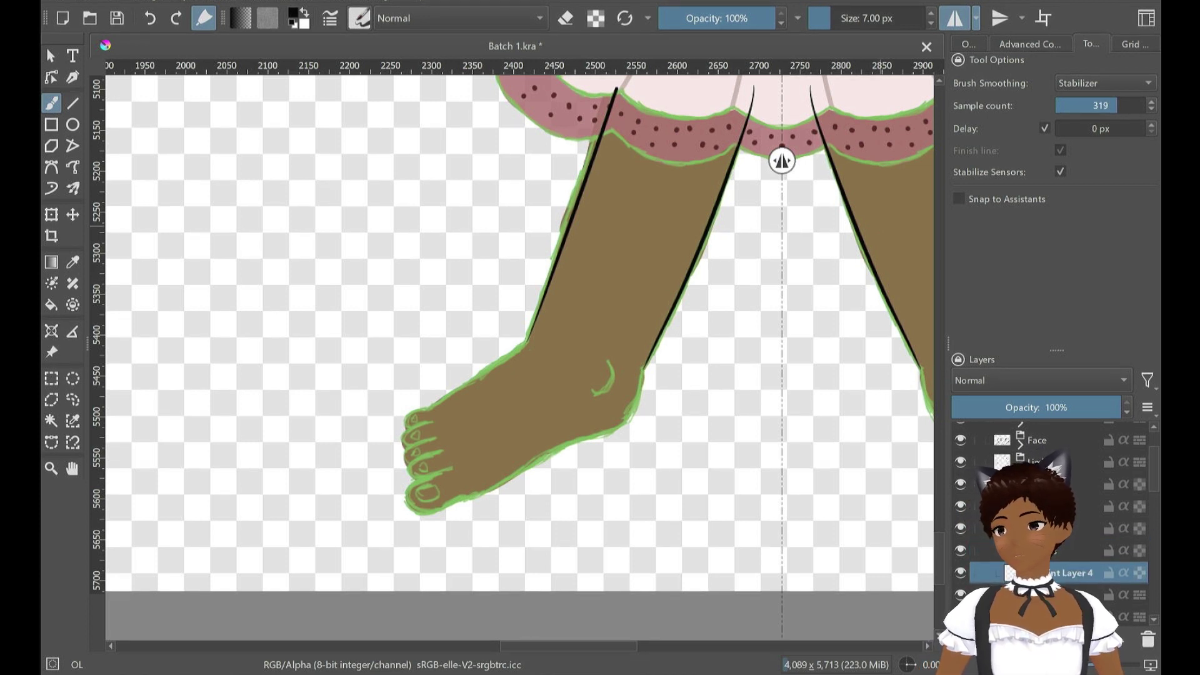
pyautogui.press('F2')
pyautogui.write('Feet')
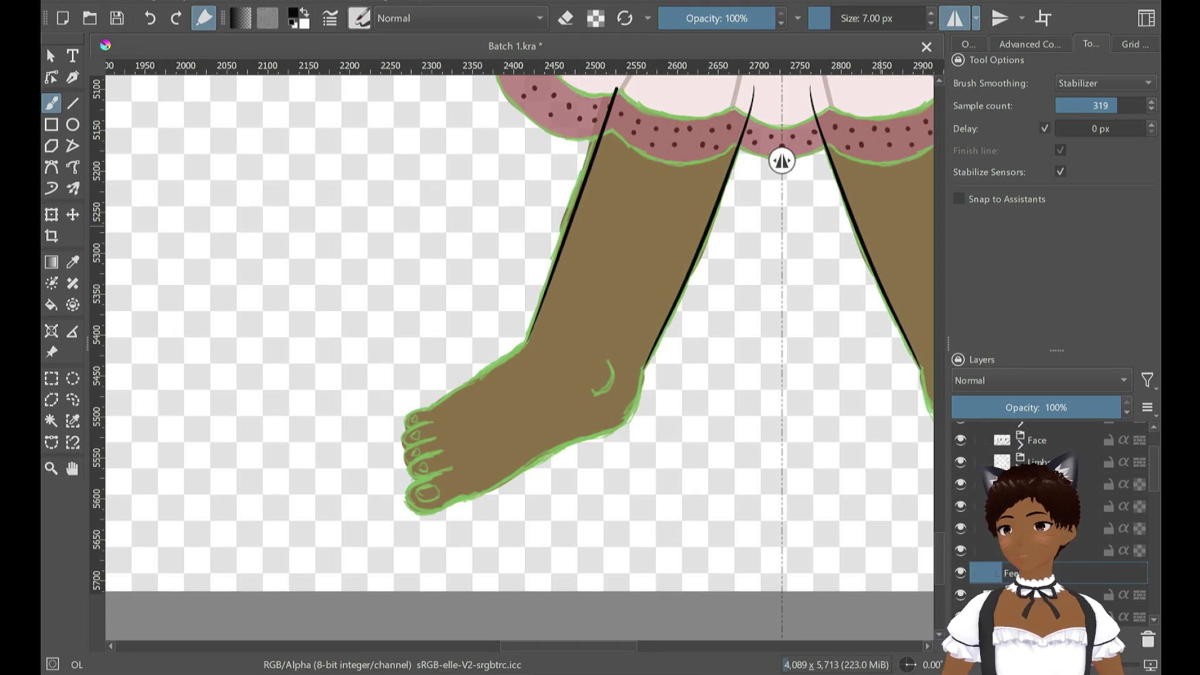
pyautogui.press('Return')
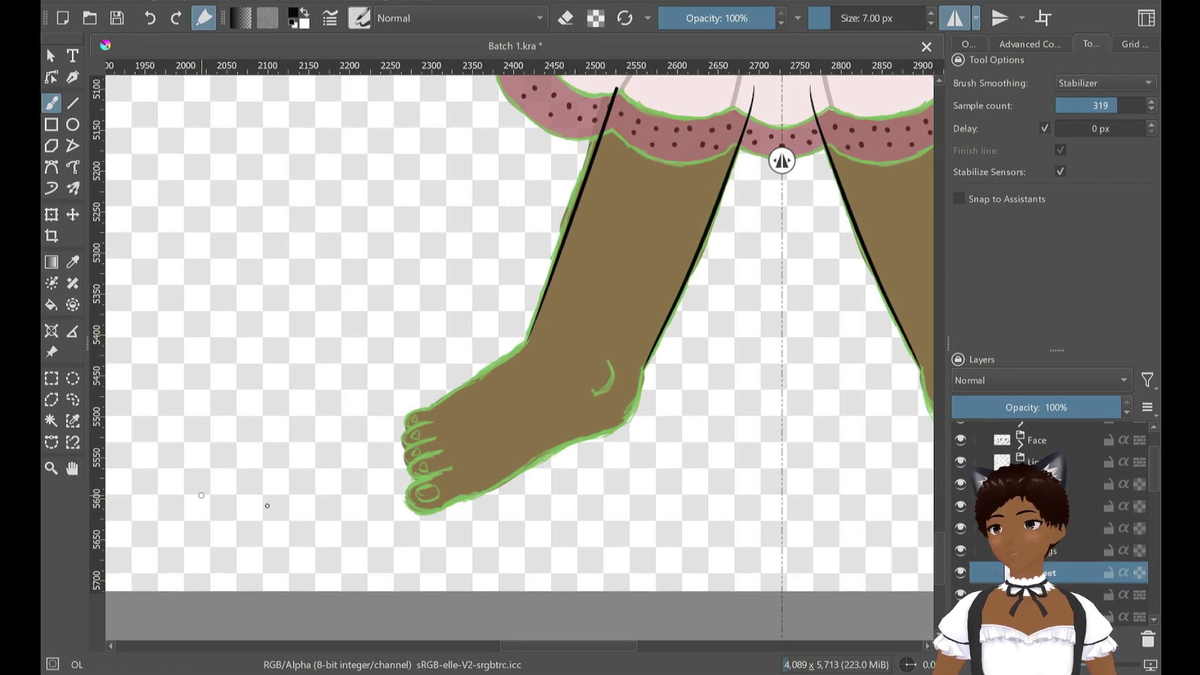
# Ink the curved ankle bone line and the outline of the heel and sole on the Feet layer
pyautogui.scroll(5, 519, 535)
pyautogui.moveTo(680, 402); pyautogui.dragTo(545, 571)
pyautogui.scroll(-8, 645, 415)
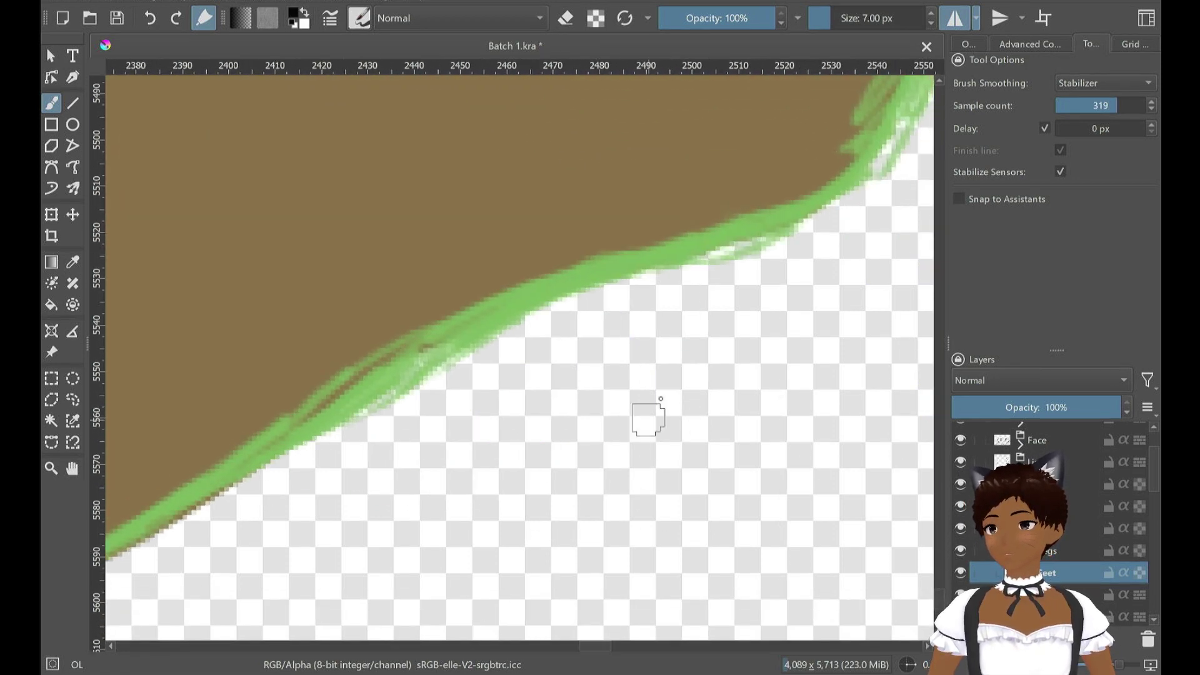
pyautogui.scroll(3, 703, 431)
pyautogui.scroll(1, 703, 431)
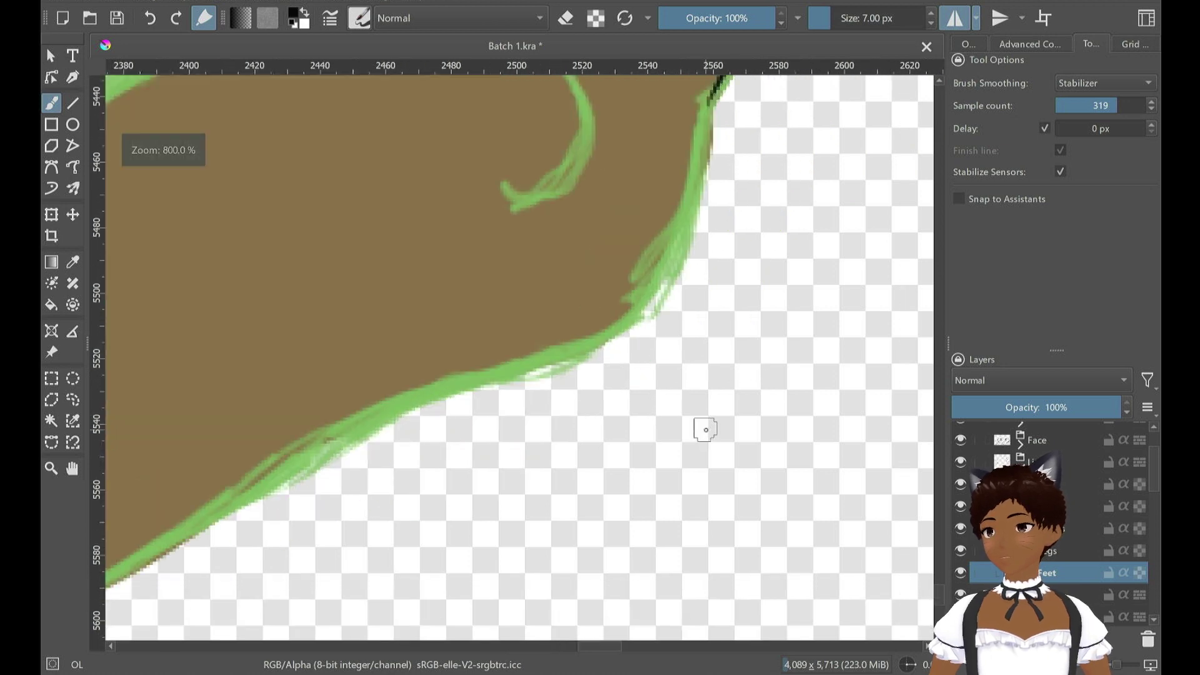
pyautogui.scroll(-1, 702, 428)
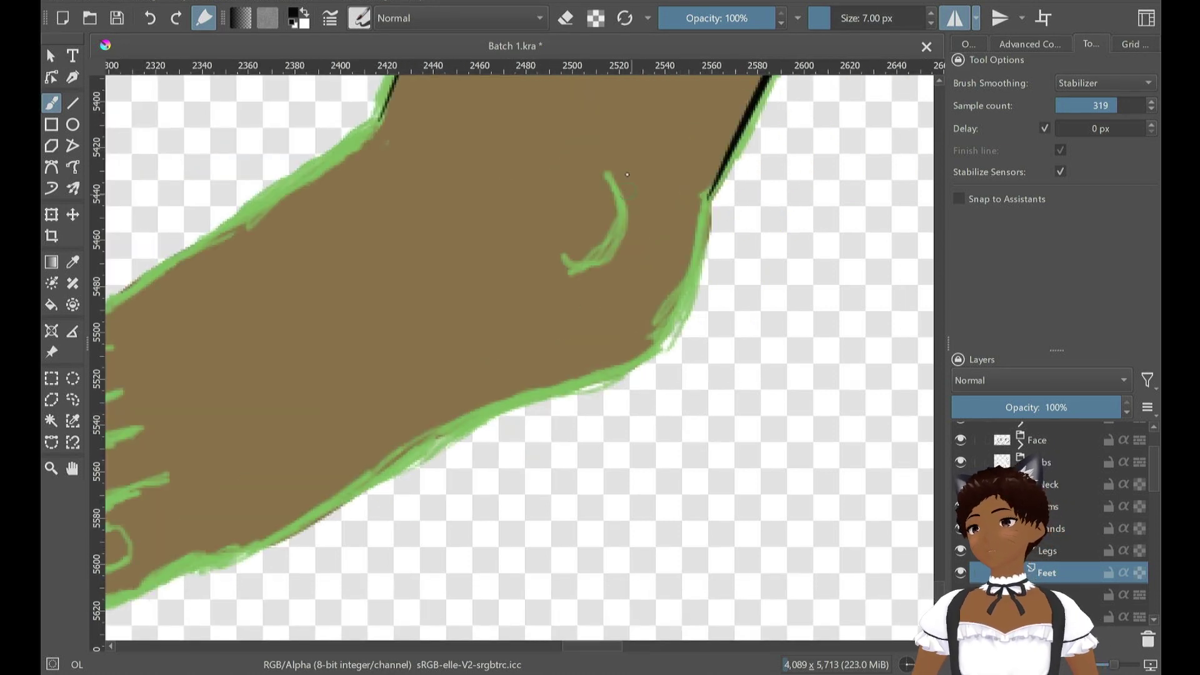
pyautogui.moveTo(624, 170); pyautogui.dragTo(570, 288)
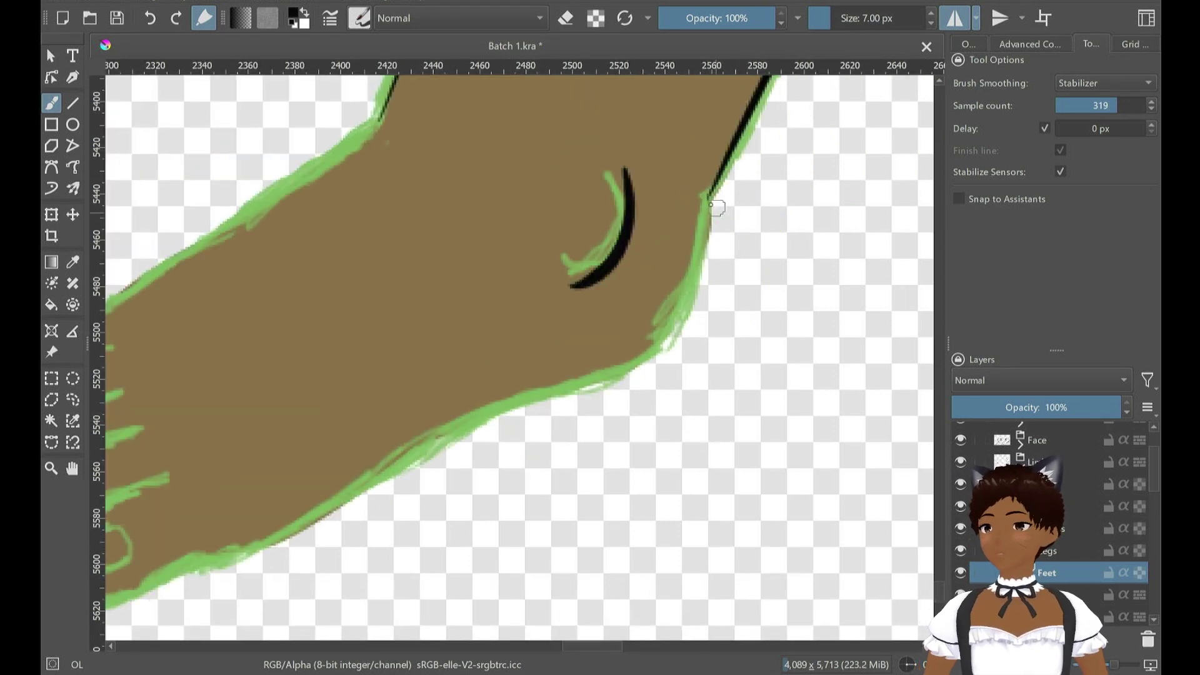
pyautogui.moveTo(709, 199)
pyautogui.mouseDown()
pyautogui.moveTo(658, 371)
pyautogui.moveTo(437, 445)
pyautogui.moveTo(250, 569)
pyautogui.moveTo(199, 578)
pyautogui.mouseUp()
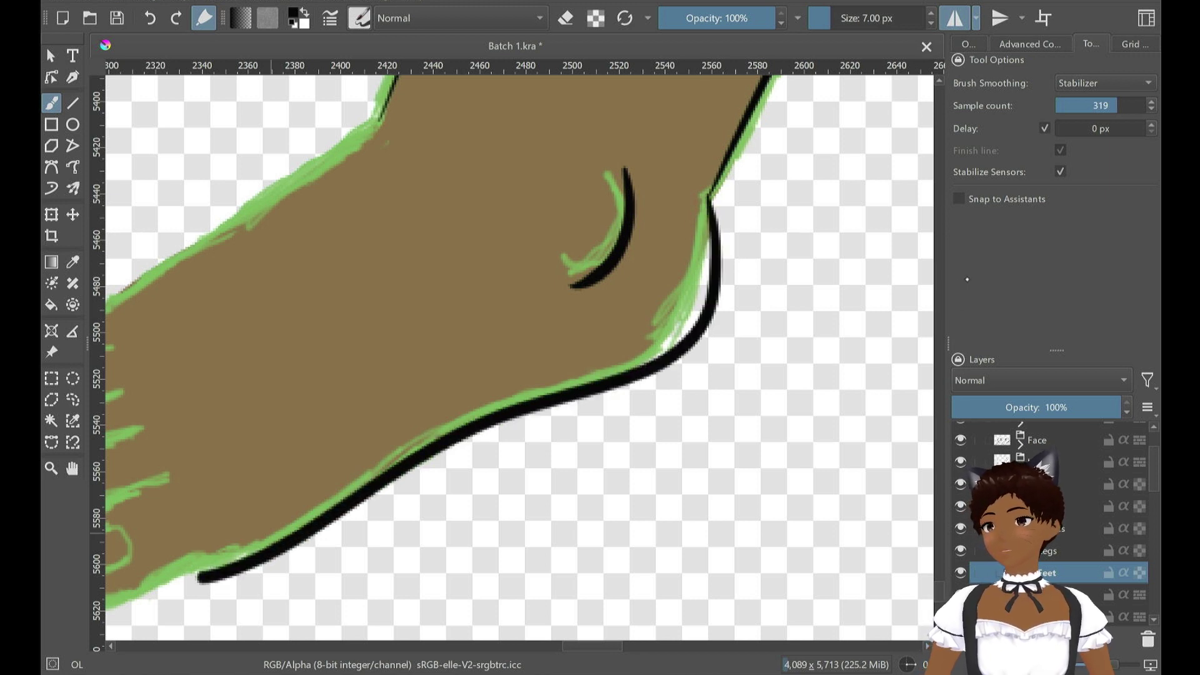
pyautogui.moveTo(600, 648); pyautogui.dragTo(568, 656)
pyautogui.hscroll(2, 567, 656)
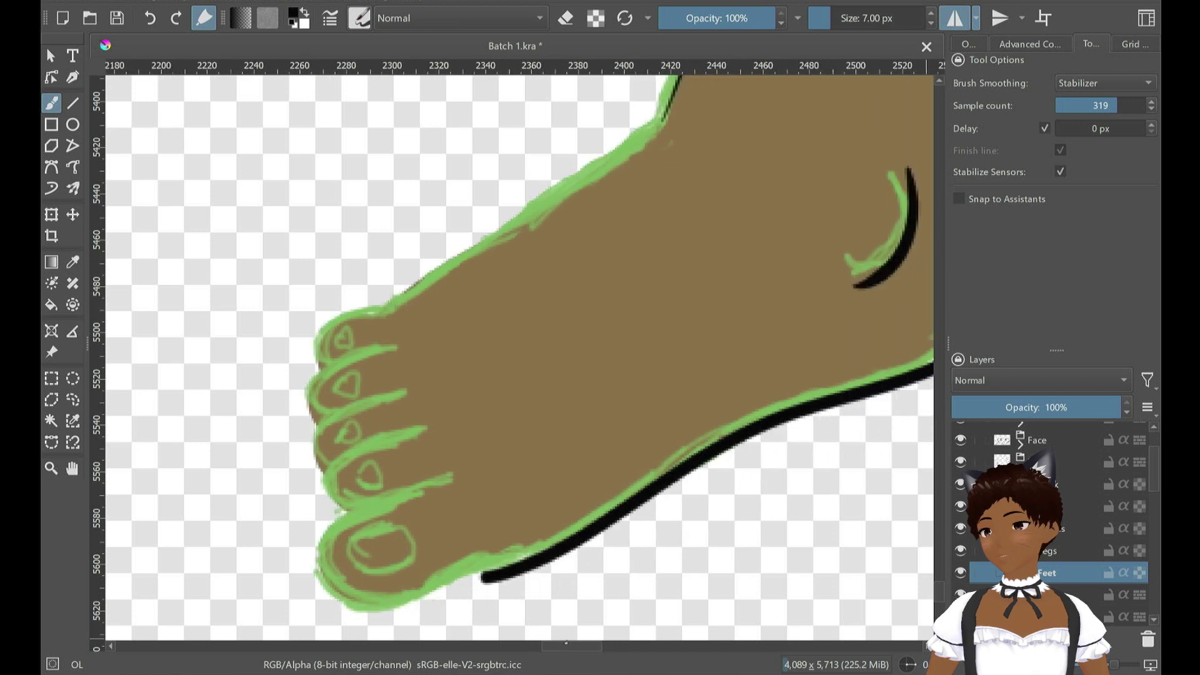
pyautogui.moveTo(441, 481)
pyautogui.mouseDown()
pyautogui.moveTo(322, 535)
pyautogui.moveTo(406, 603)
pyautogui.moveTo(581, 537)
pyautogui.mouseUp()
pyautogui.hotkey('ctrl', 'z')
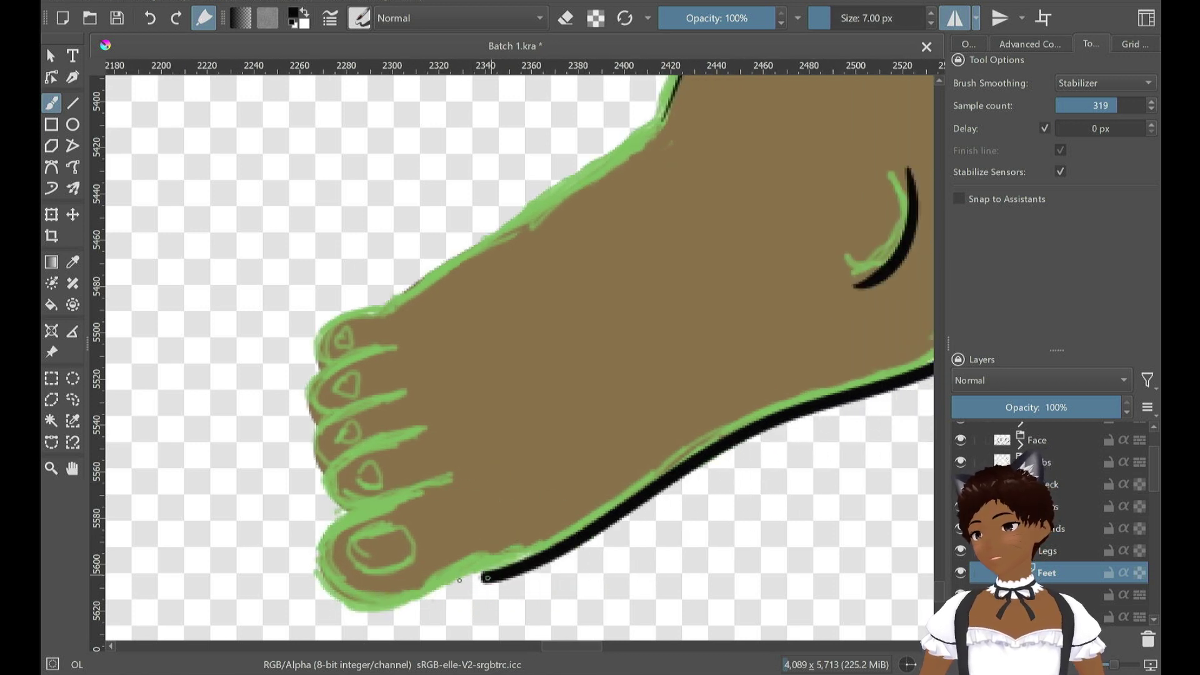
pyautogui.moveTo(459, 579)
pyautogui.mouseDown()
pyautogui.moveTo(406, 603)
pyautogui.moveTo(315, 544)
pyautogui.moveTo(454, 474)
pyautogui.mouseUp()
pyautogui.hotkey('ctrl', 'z')
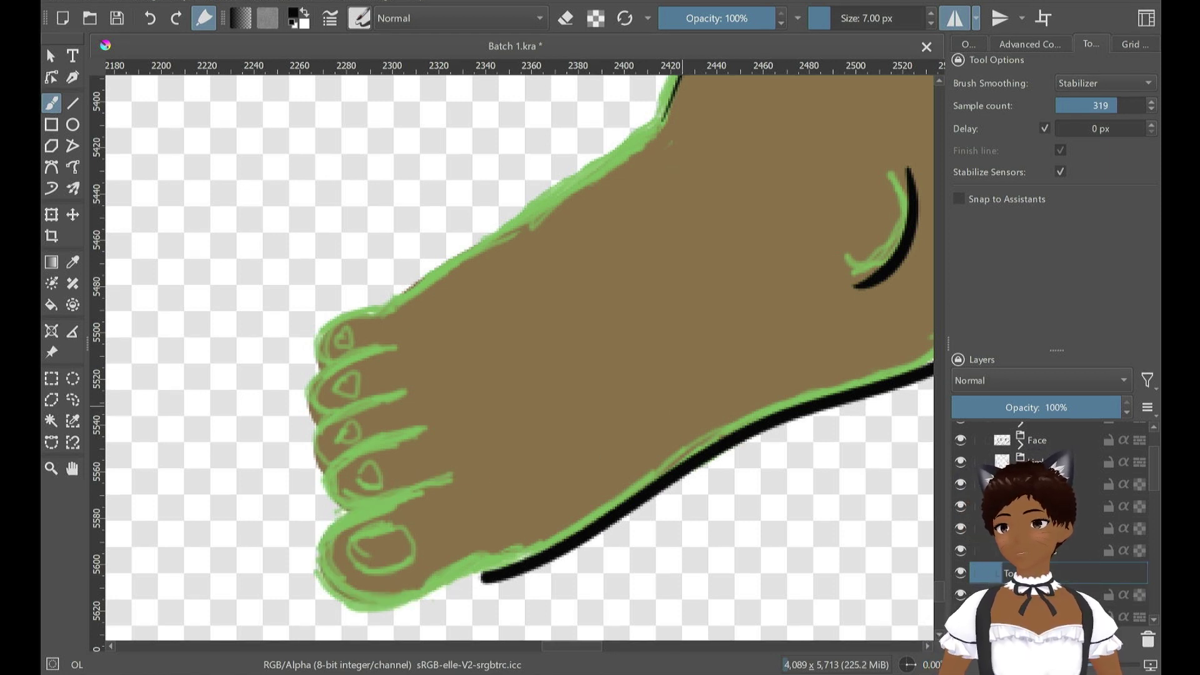
# Add a Toes layer below Feet and ink the four small toes on it, undoing and redrawing strokes until they fit the sketch
pyautogui.moveTo(1052, 596); pyautogui.dragTo(1053, 560)
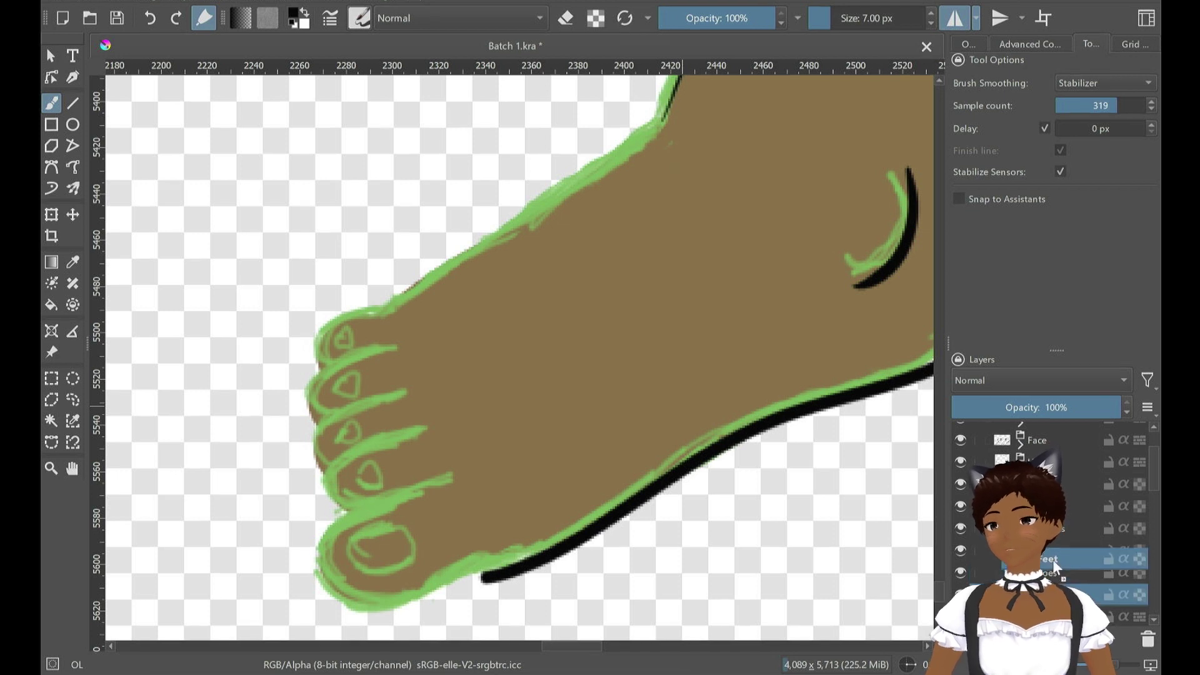
pyautogui.click(1052, 594)
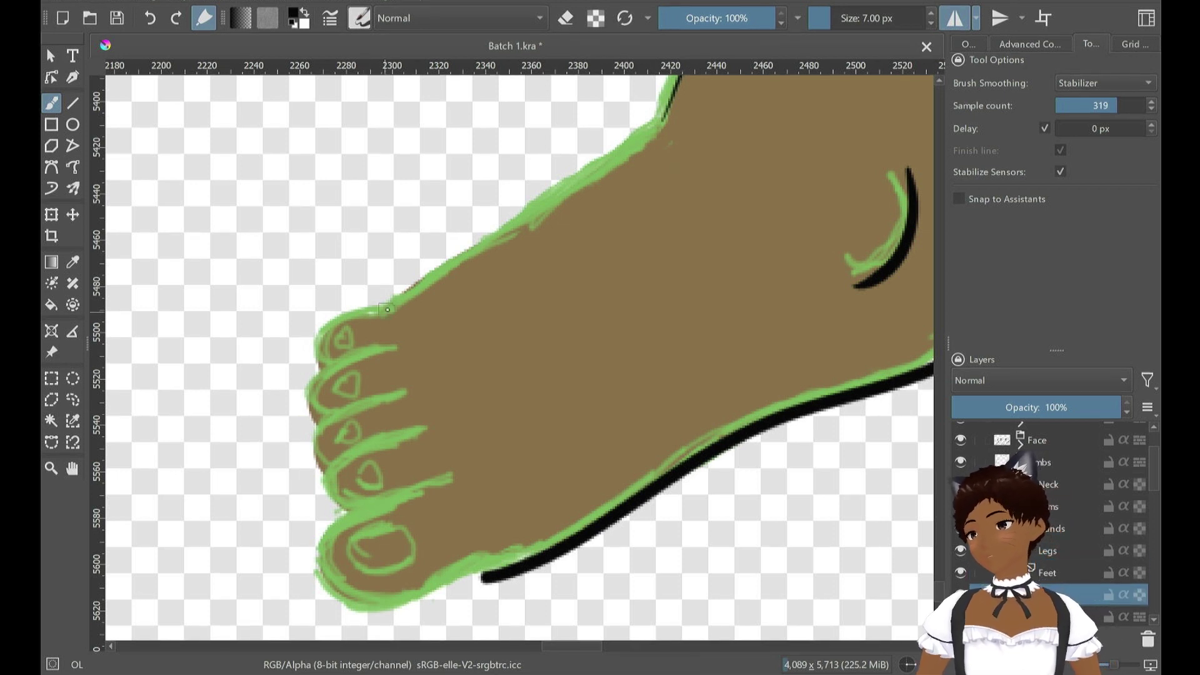
pyautogui.moveTo(309, 347); pyautogui.dragTo(339, 365)
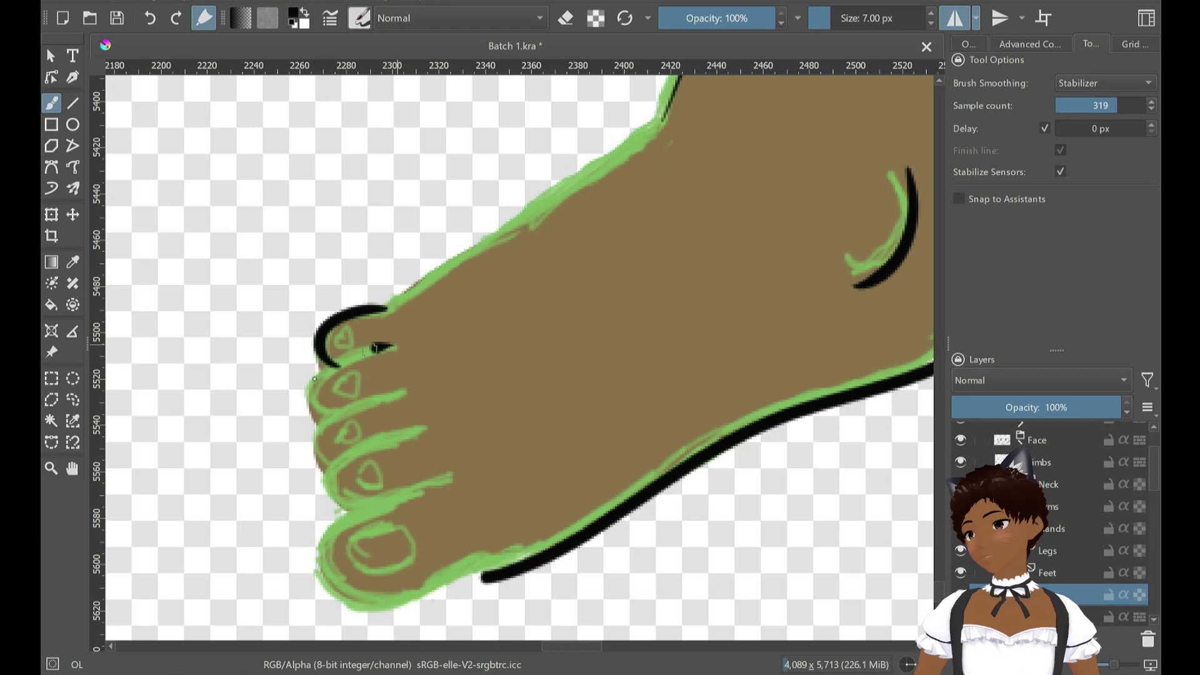
pyautogui.moveTo(366, 406)
pyautogui.mouseDown()
pyautogui.moveTo(309, 396)
pyautogui.moveTo(355, 408)
pyautogui.mouseUp()
pyautogui.hotkey('ctrl', 'z')
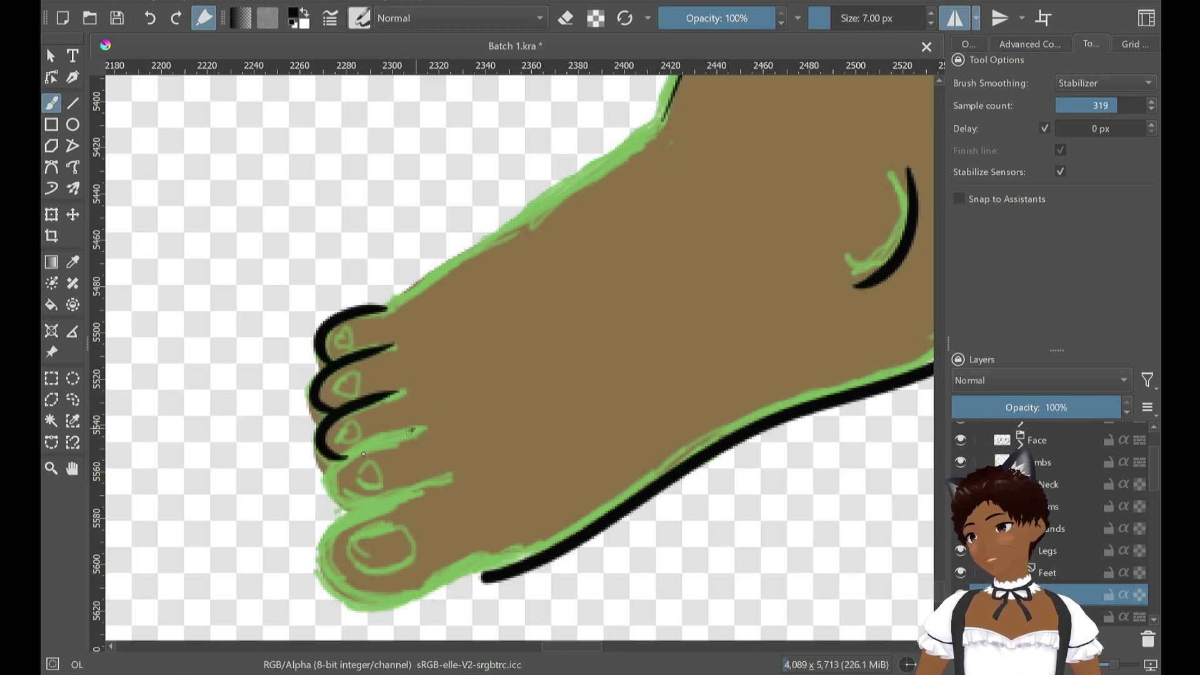
pyautogui.hotkey('ctrl', 'z')
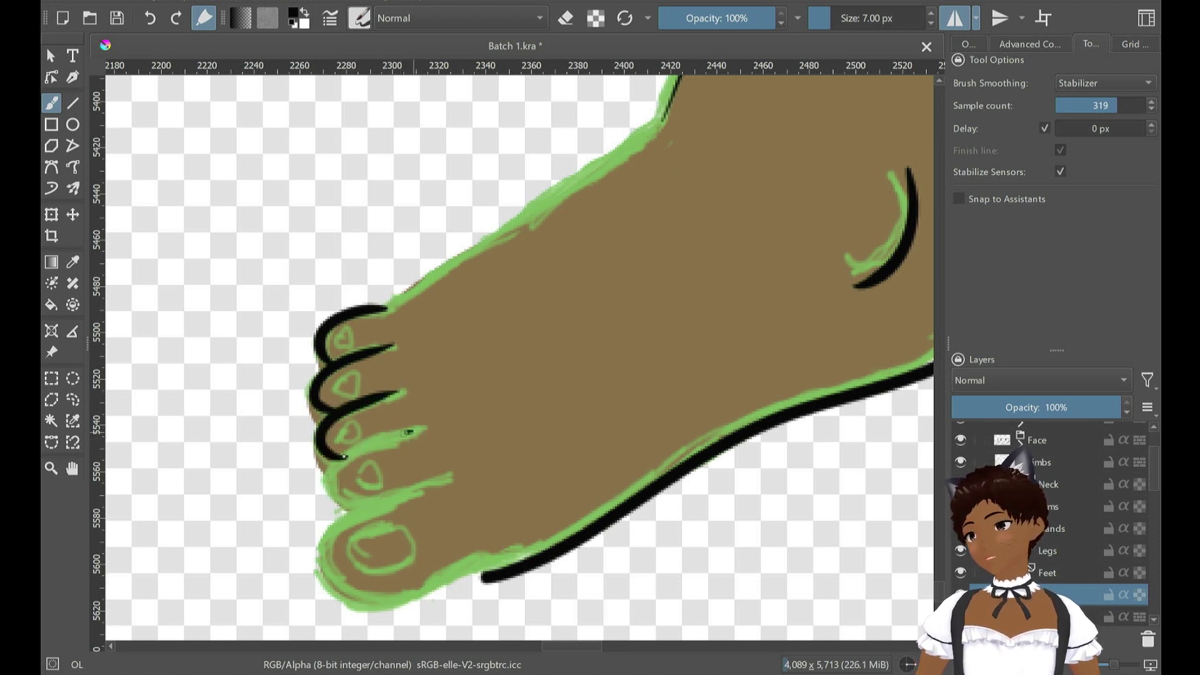
pyautogui.moveTo(378, 510); pyautogui.dragTo(378, 510)
pyautogui.hotkey('ctrl', 'z')
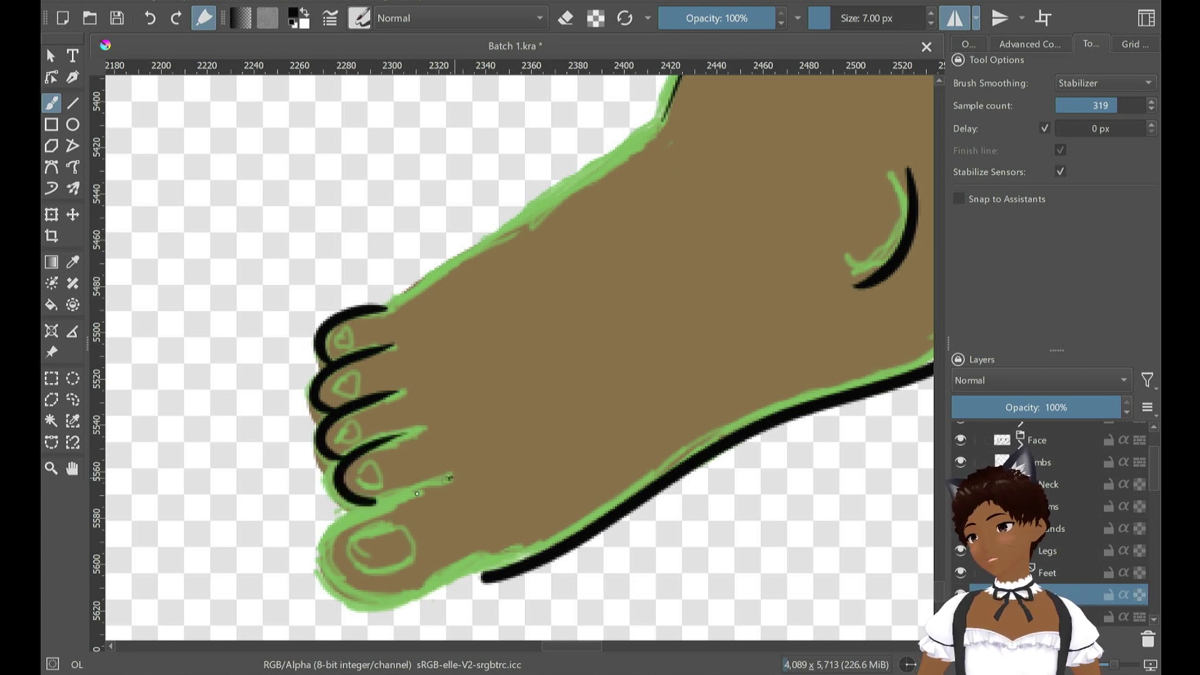
# Ink the big toe outline from its upper crease around the tip to the sole line, redrawing it as one smooth curve
pyautogui.moveTo(343, 518)
pyautogui.mouseDown()
pyautogui.moveTo(375, 609)
pyautogui.moveTo(558, 548)
pyautogui.mouseUp()
pyautogui.hotkey('ctrl', 'z')
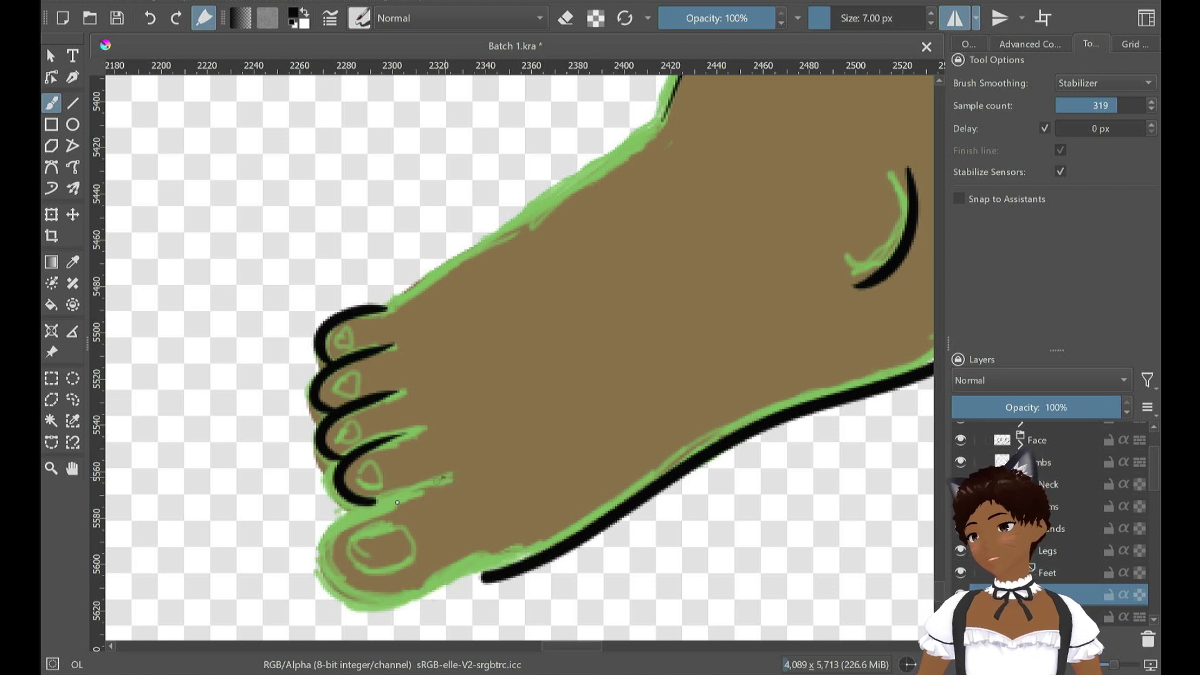
pyautogui.moveTo(329, 529)
pyautogui.mouseDown()
pyautogui.moveTo(383, 613)
pyautogui.moveTo(498, 569)
pyautogui.moveTo(547, 529)
pyautogui.mouseUp()
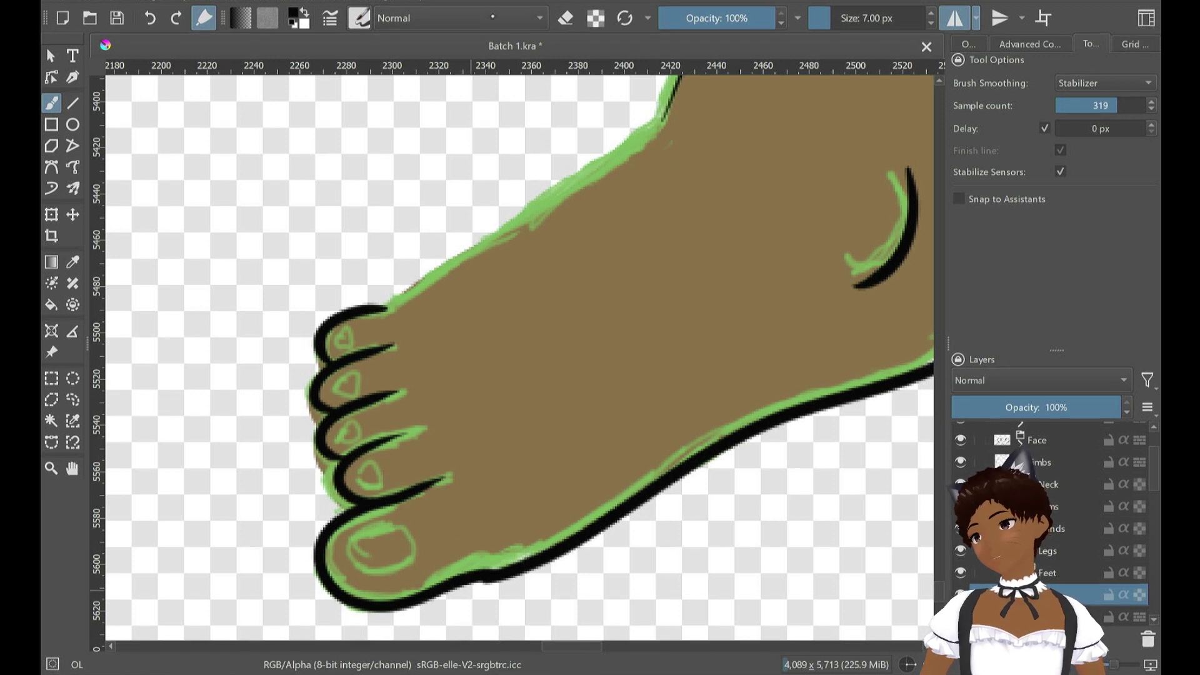
# Switch to the Basic-1 brush in eraser mode at 40 px, lower the stabilizer sample count to 28, and select the Feet layer
pyautogui.click(359, 19)
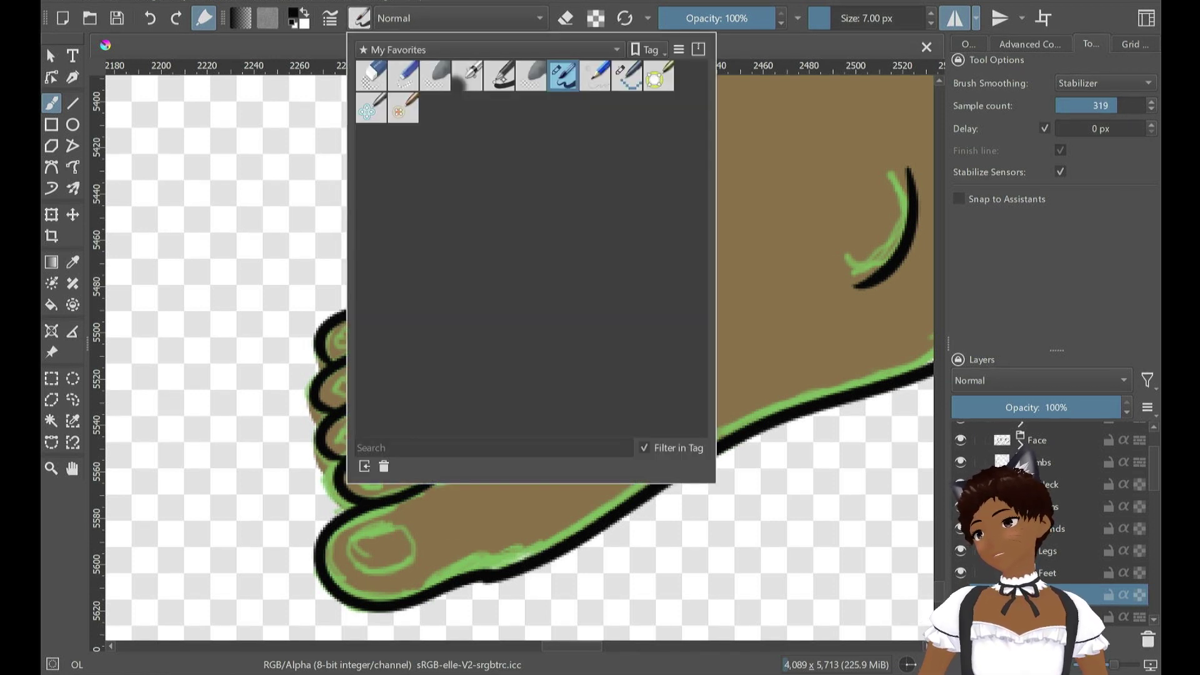
pyautogui.click(499, 75)
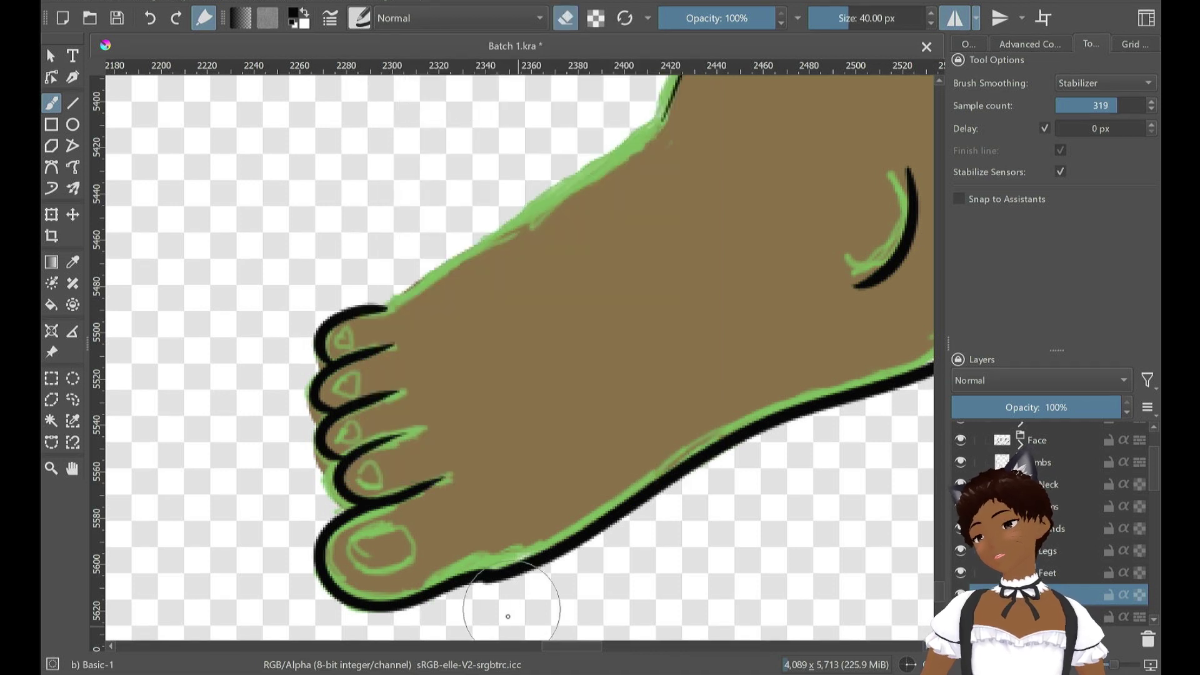
pyautogui.moveTo(1098, 103); pyautogui.dragTo(1081, 105)
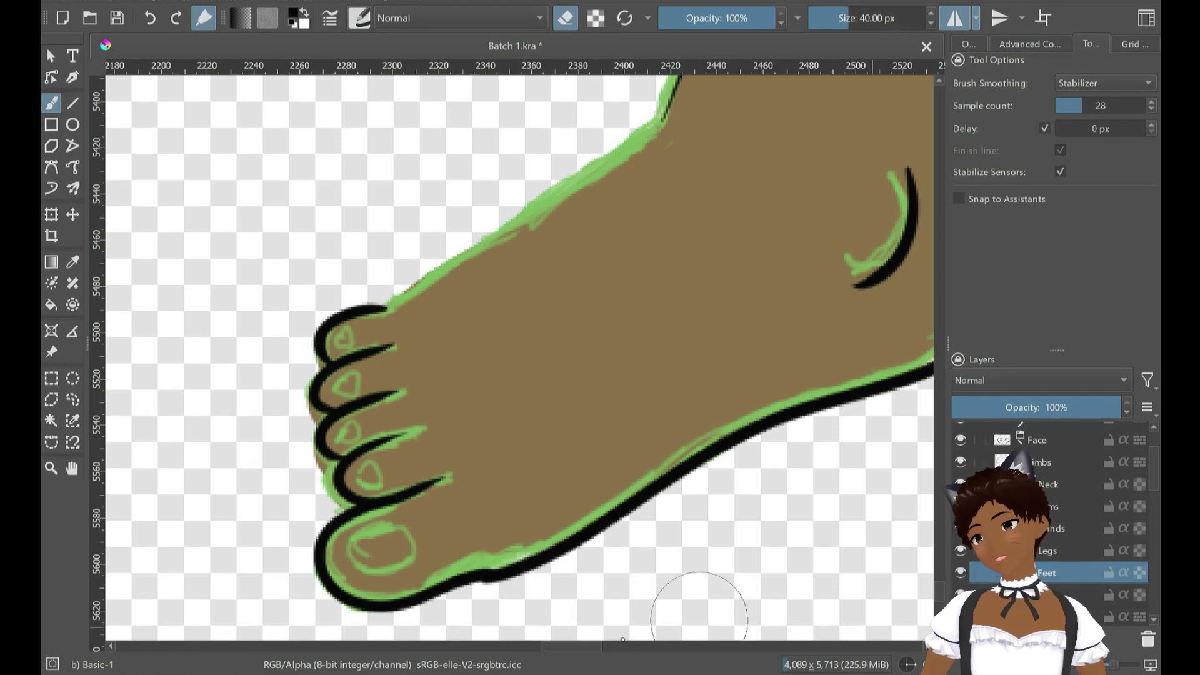
pyautogui.click(528, 646)
pyautogui.moveTo(540, 647); pyautogui.dragTo(570, 653)
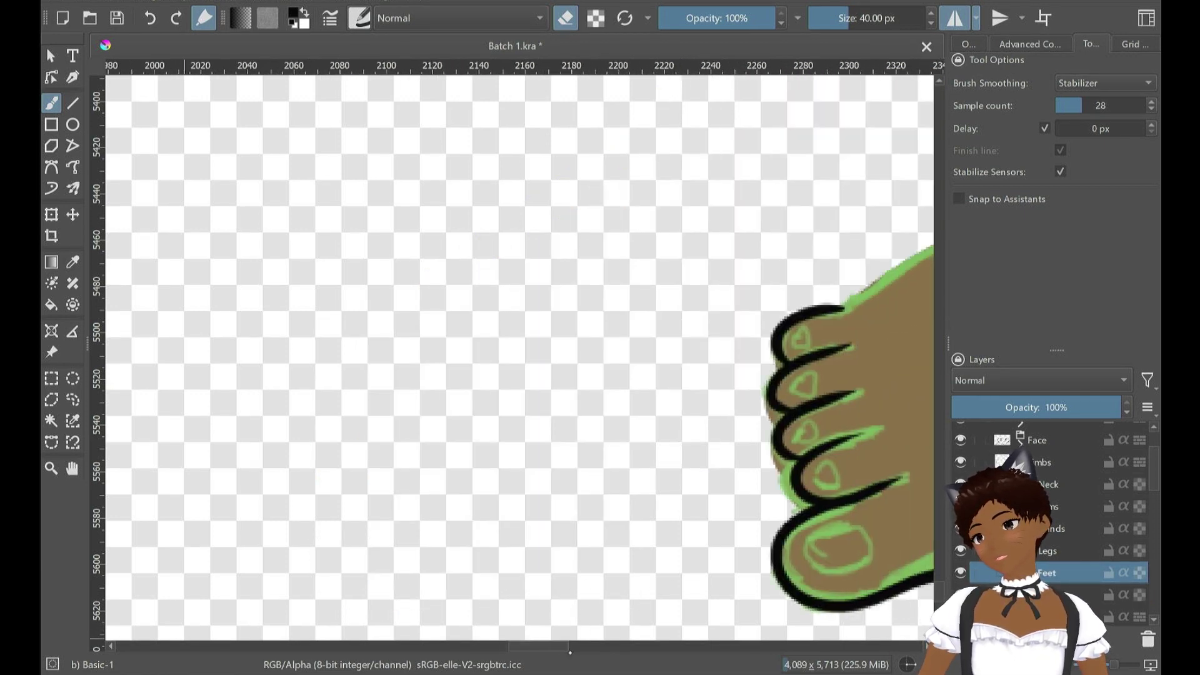
# Erase the overlapping line ends on the Feet and Toes layers where the big toe outline meets the sole
pyautogui.hscroll(6, 562, 609)
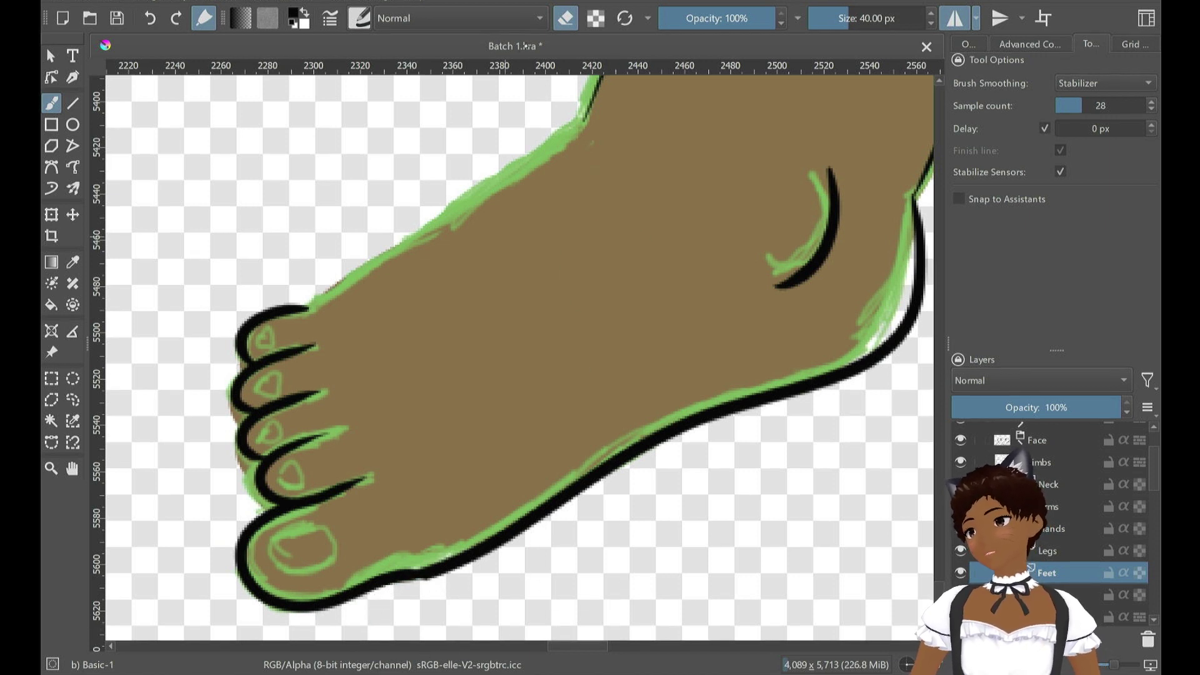
pyautogui.moveTo(423, 594)
pyautogui.mouseDown()
pyautogui.moveTo(431, 573)
pyautogui.moveTo(455, 638)
pyautogui.mouseUp()
pyautogui.press('F6')
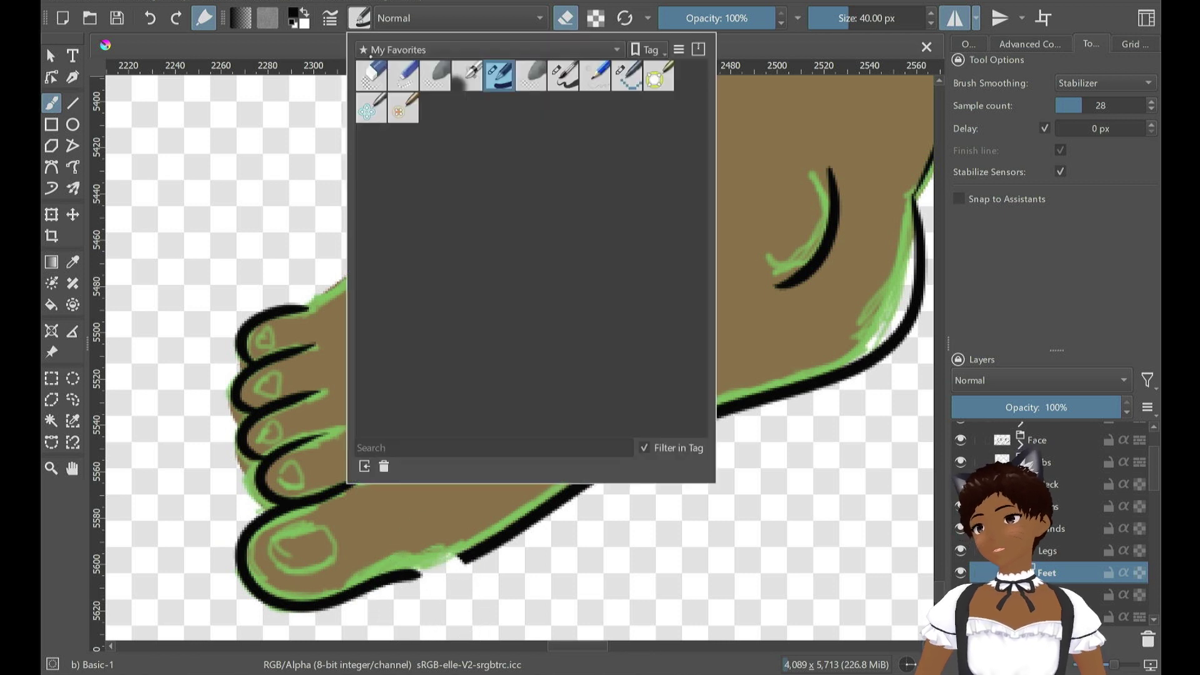
pyautogui.click(592, 76)
pyautogui.click(500, 76)
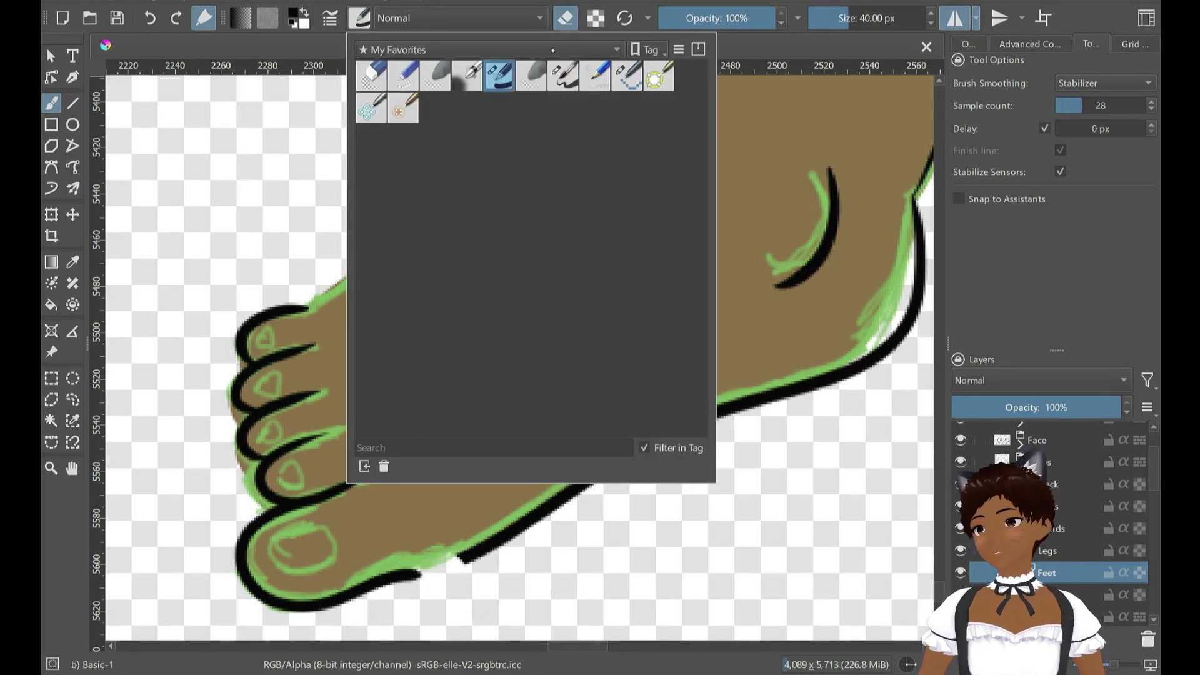
pyautogui.press('Escape')
pyautogui.press('pageup')
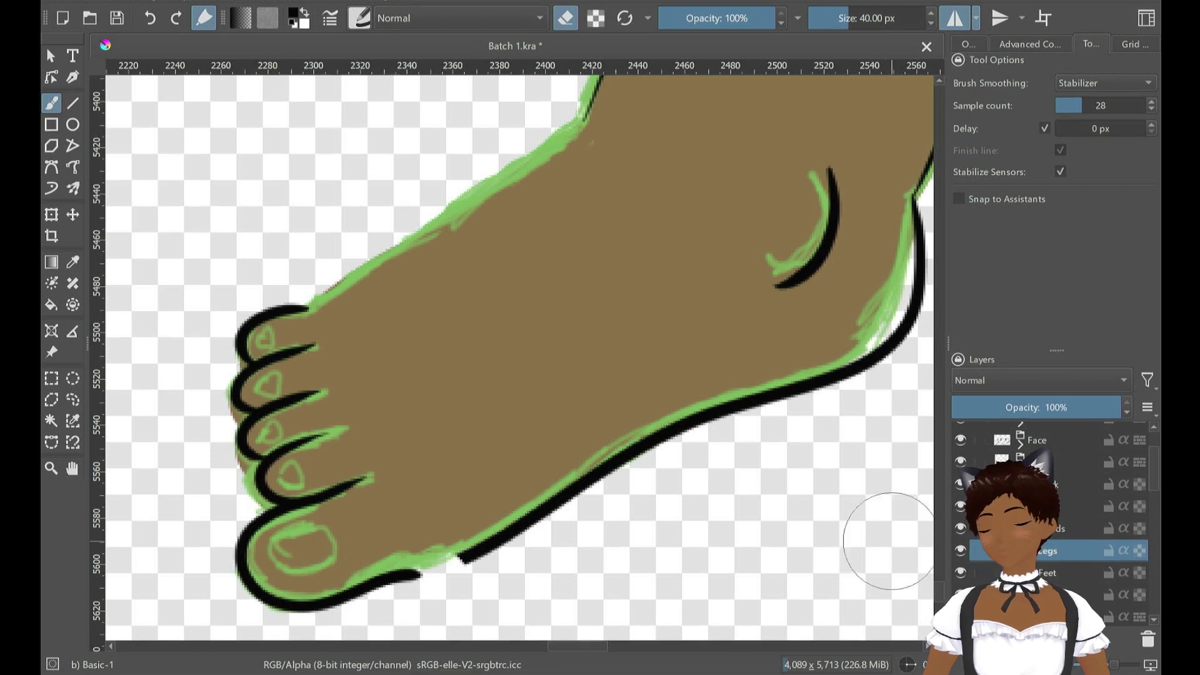
pyautogui.press('pagedown')
pyautogui.press('pagedown')
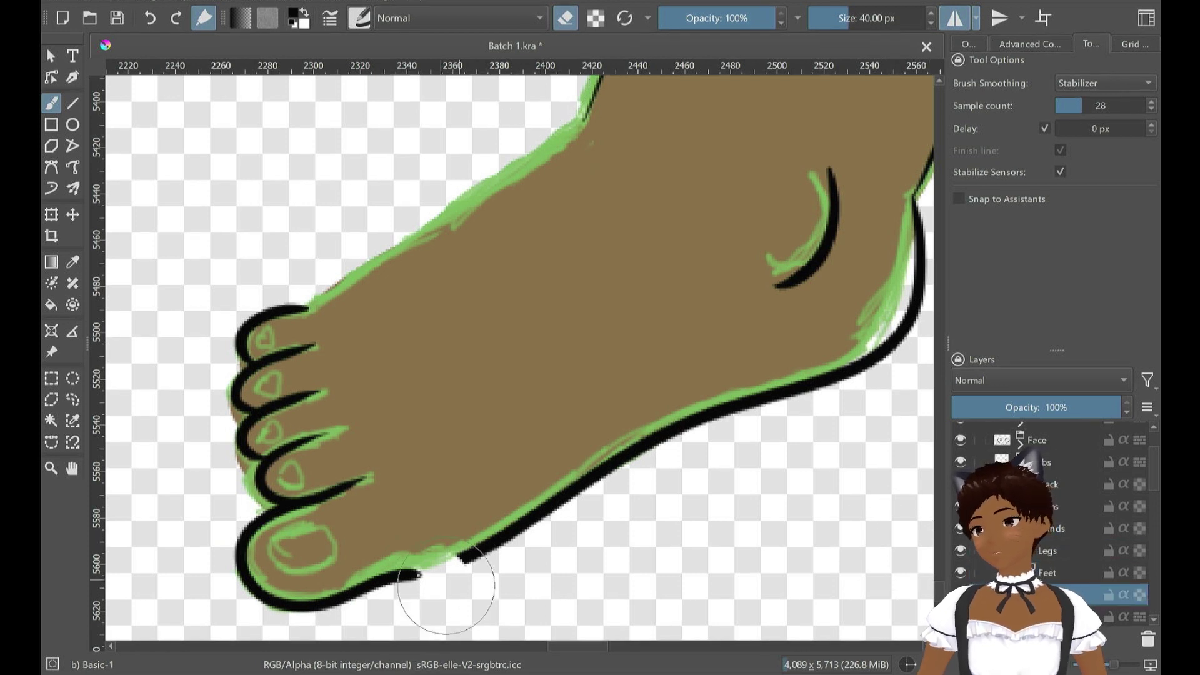
pyautogui.moveTo(446, 586)
pyautogui.mouseDown()
pyautogui.moveTo(423, 570)
pyautogui.moveTo(458, 567)
pyautogui.mouseUp()
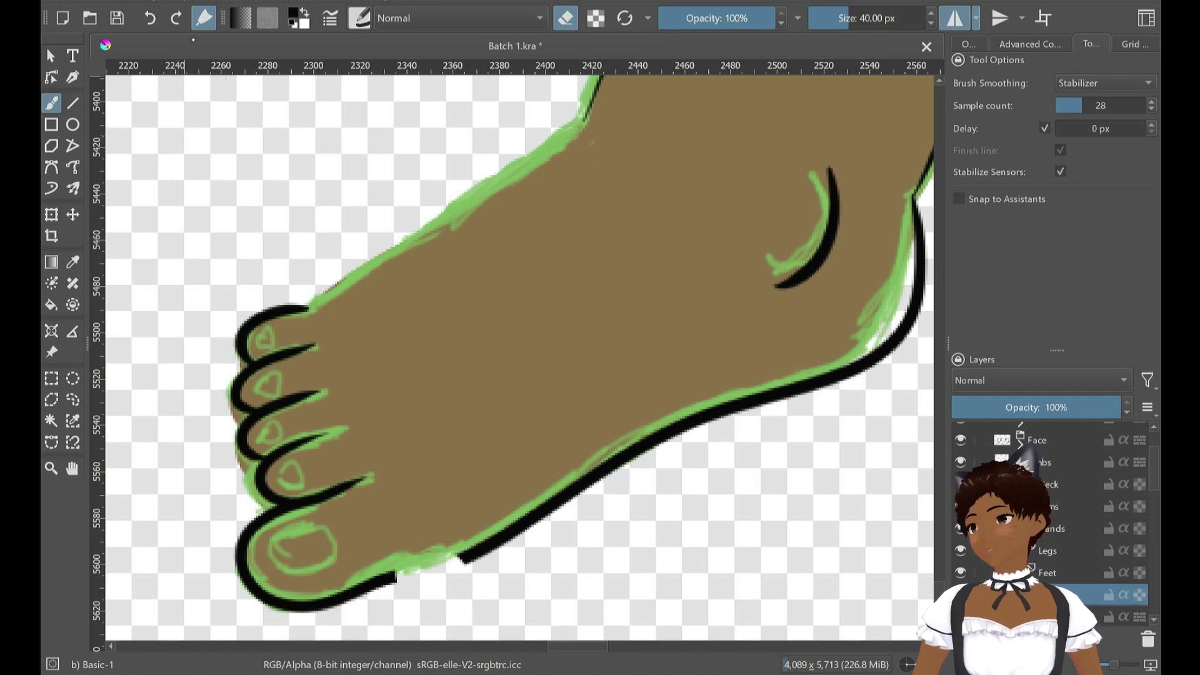
# Switch to the OL brush at 7 px with stabilizer sample count 260 and ink the gap between big toe and sole on the Toes layer
pyautogui.click(359, 18)
pyautogui.click(563, 76)
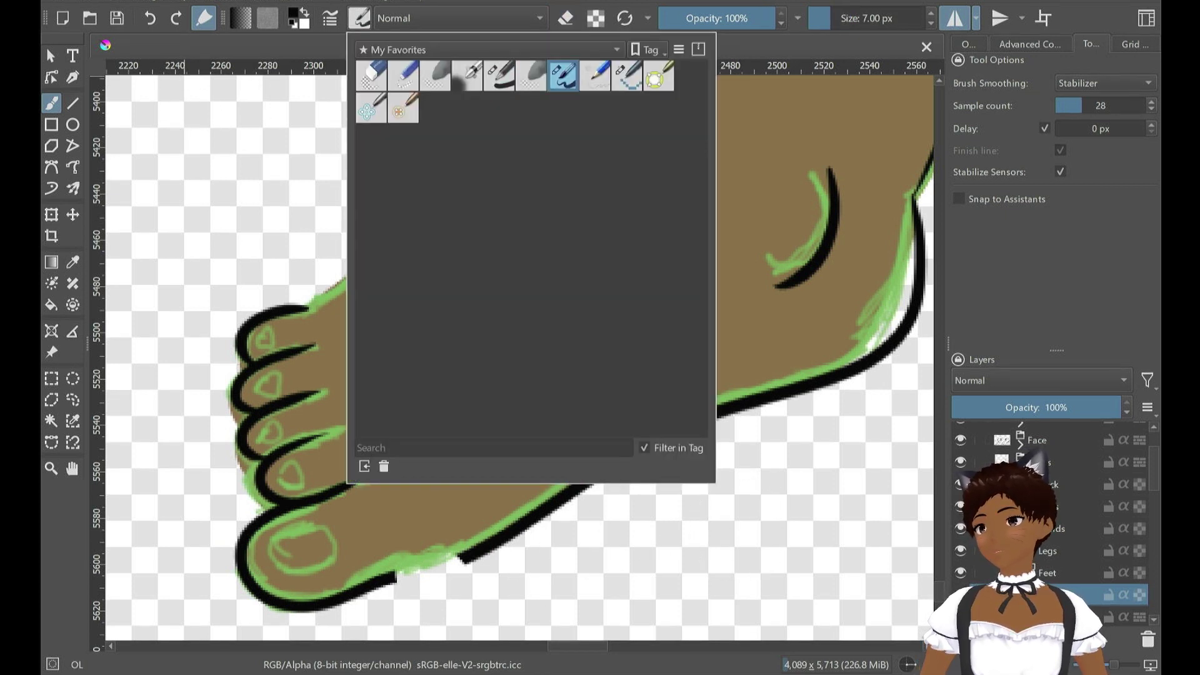
pyautogui.press('Escape')
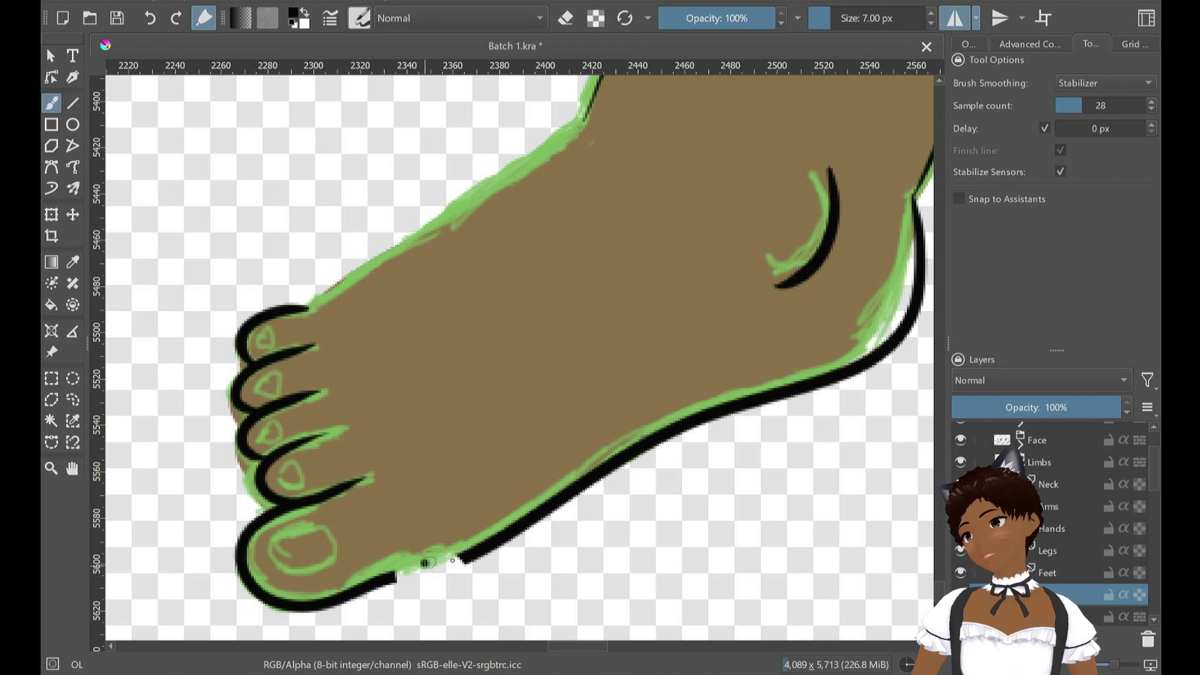
pyautogui.hotkey('ctrl', 'z')
pyautogui.click(1100, 105)
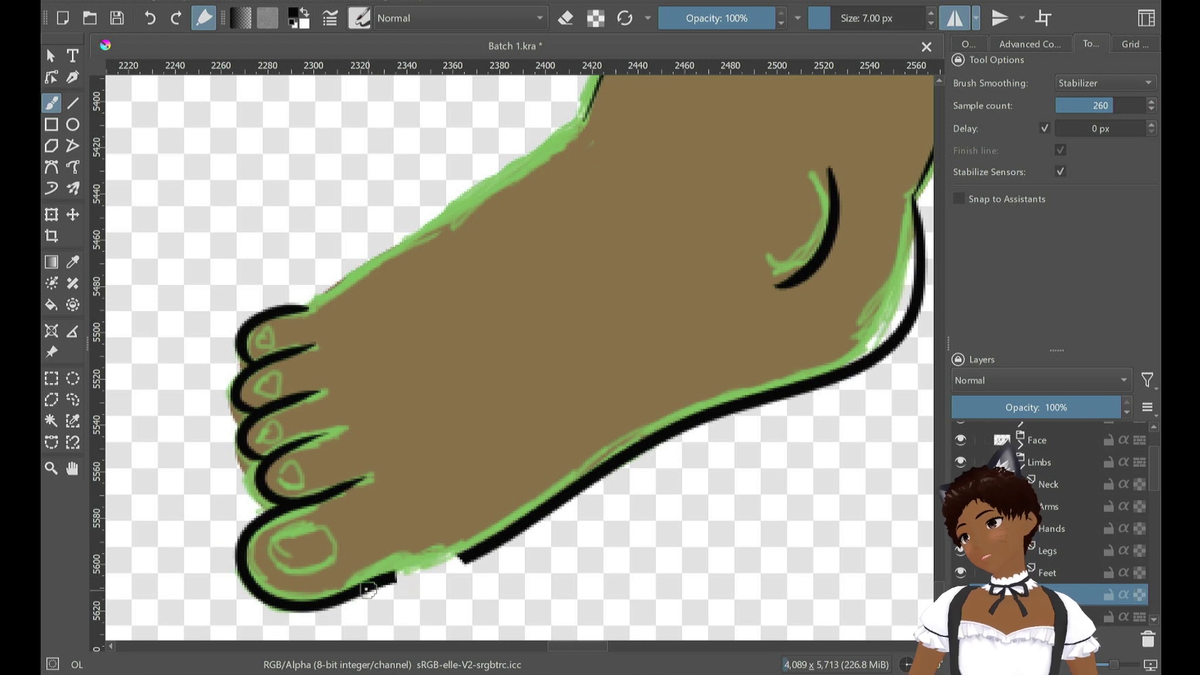
pyautogui.hotkey('ctrl', 'z')
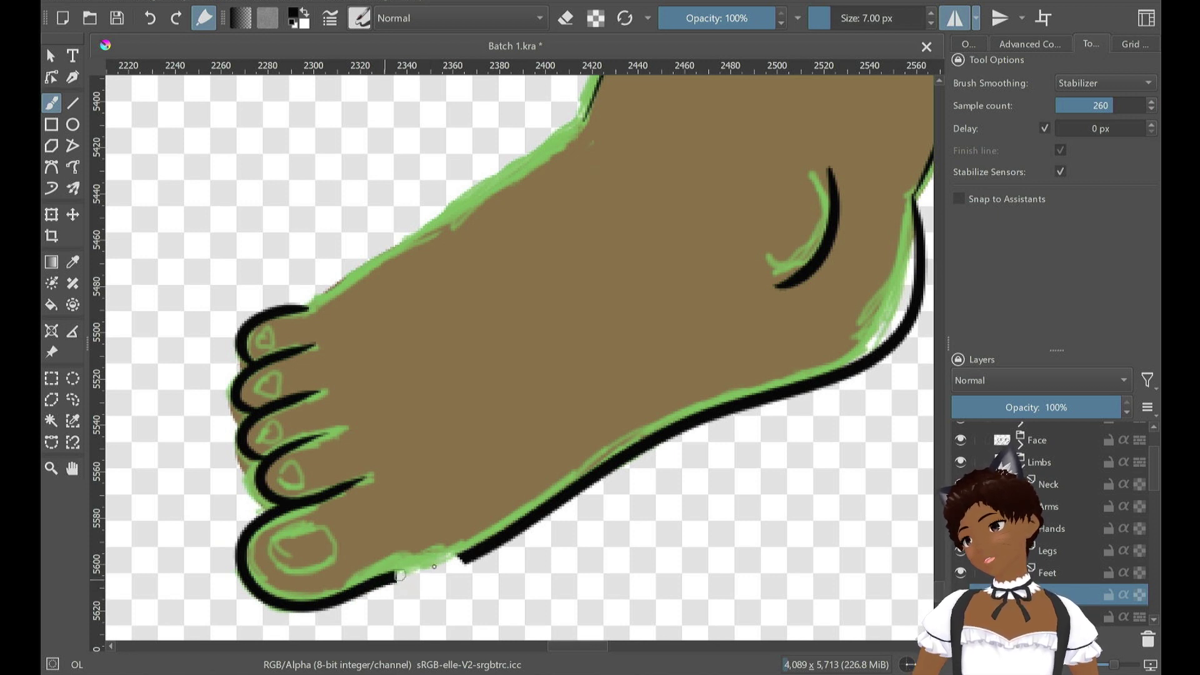
pyautogui.moveTo(409, 581); pyautogui.dragTo(372, 583)
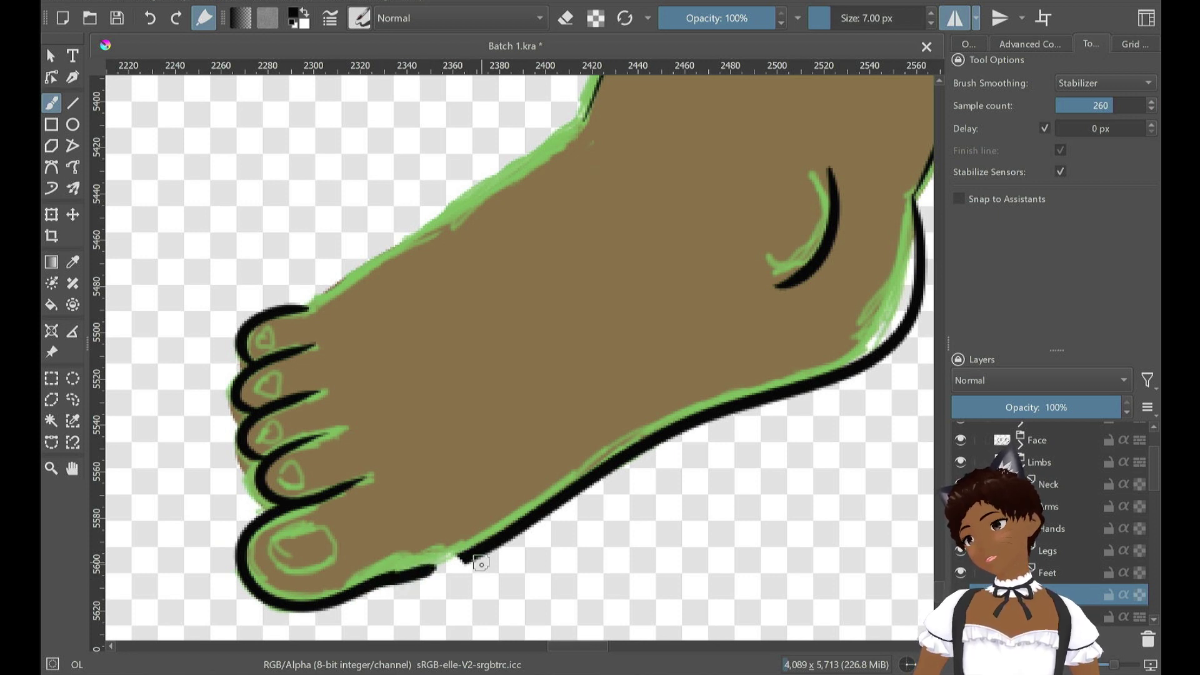
pyautogui.hotkey('ctrl', 'z')
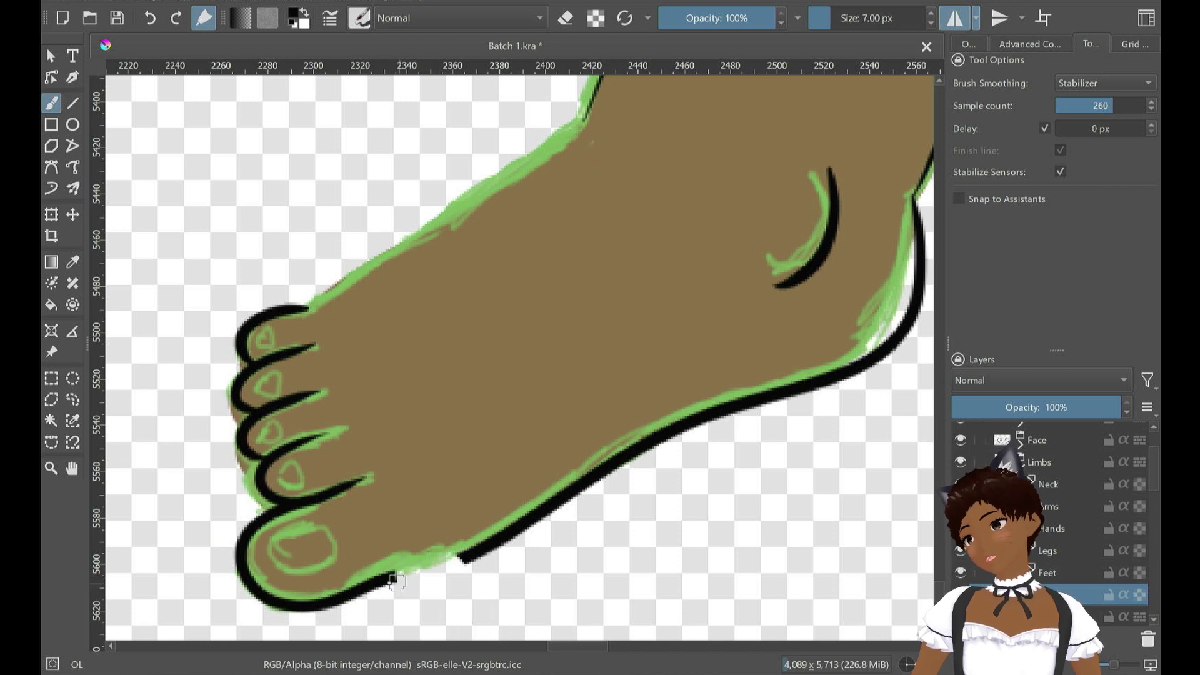
pyautogui.moveTo(387, 579); pyautogui.dragTo(474, 550)
pyautogui.hotkey('ctrl', 'z')
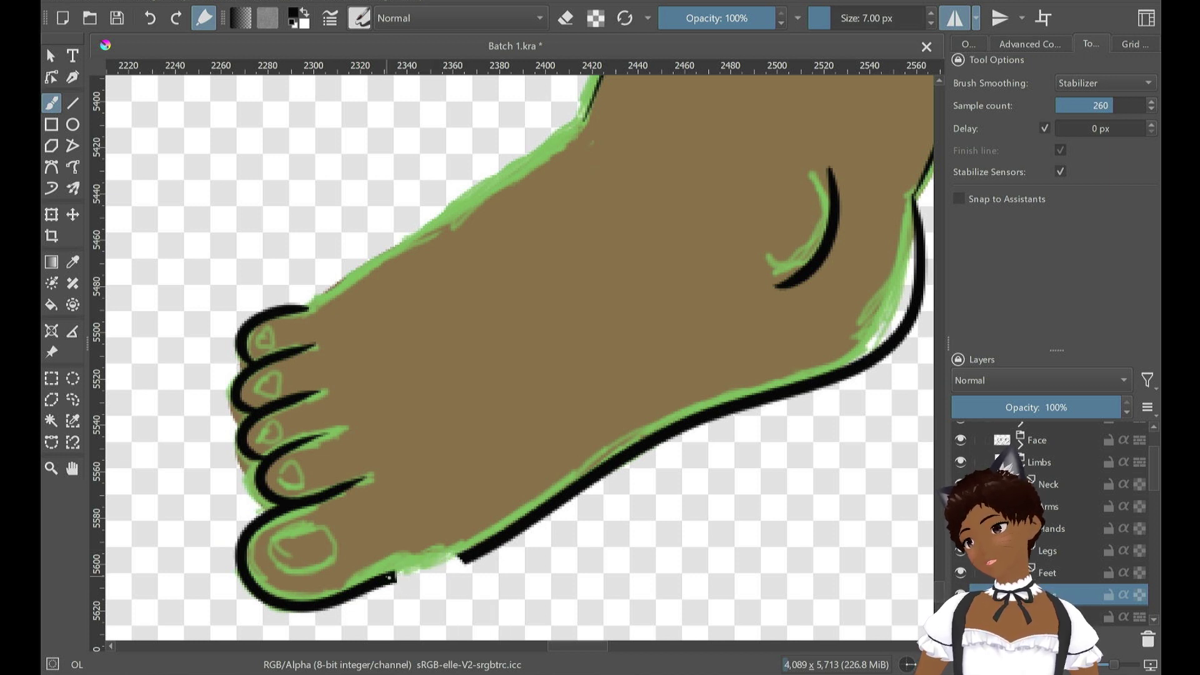
pyautogui.hotkey('ctrl', 'z')
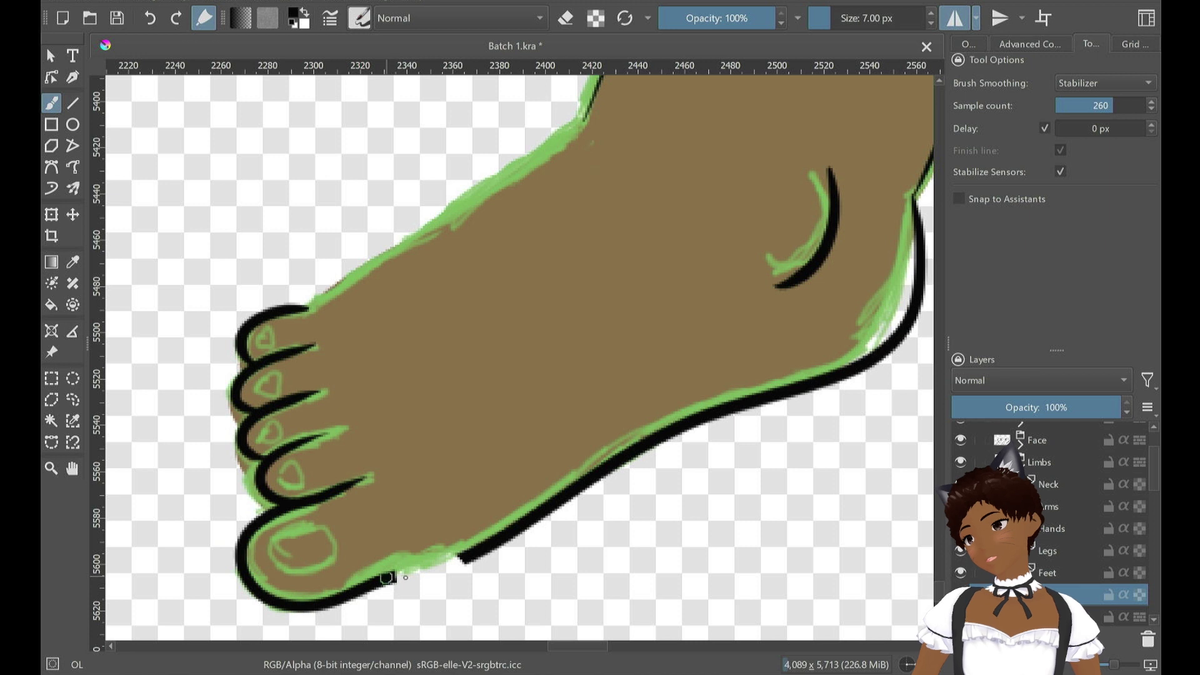
pyautogui.moveTo(427, 570); pyautogui.dragTo(511, 551)
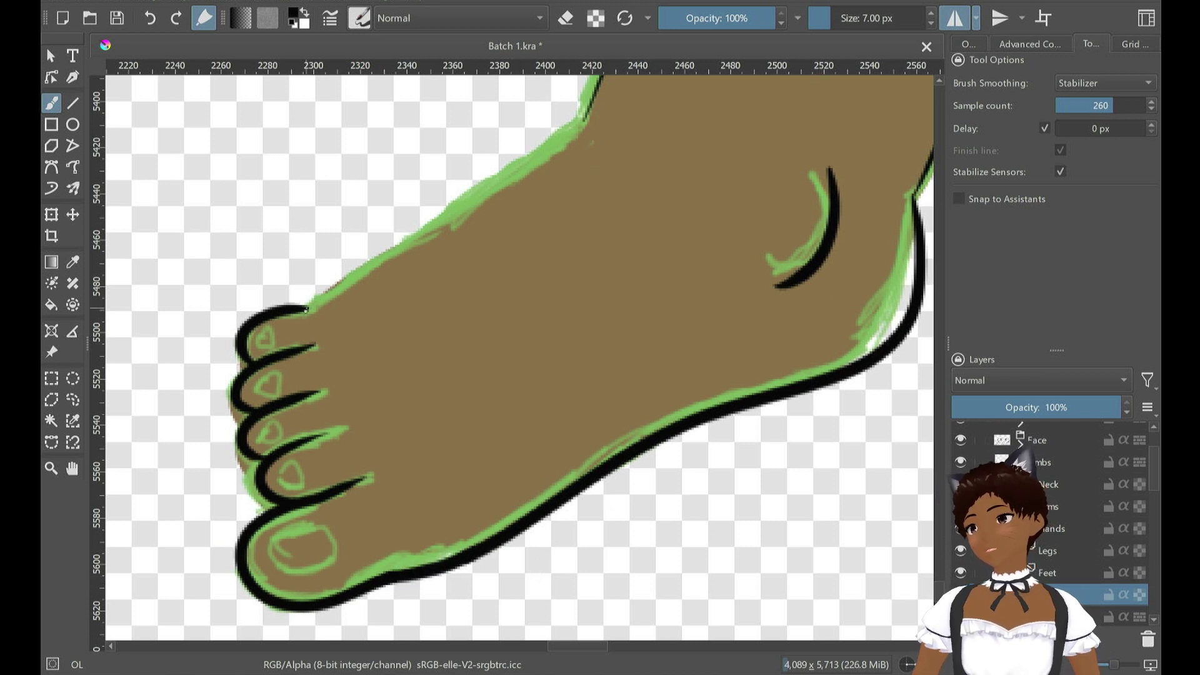
# Ink the upper foot line from the smallest toe to the ankle on the Feet layer, undoing and redrawing until it is one smooth stroke
pyautogui.moveTo(512, 168); pyautogui.dragTo(633, 137)
pyautogui.hotkey('ctrl', 'z')
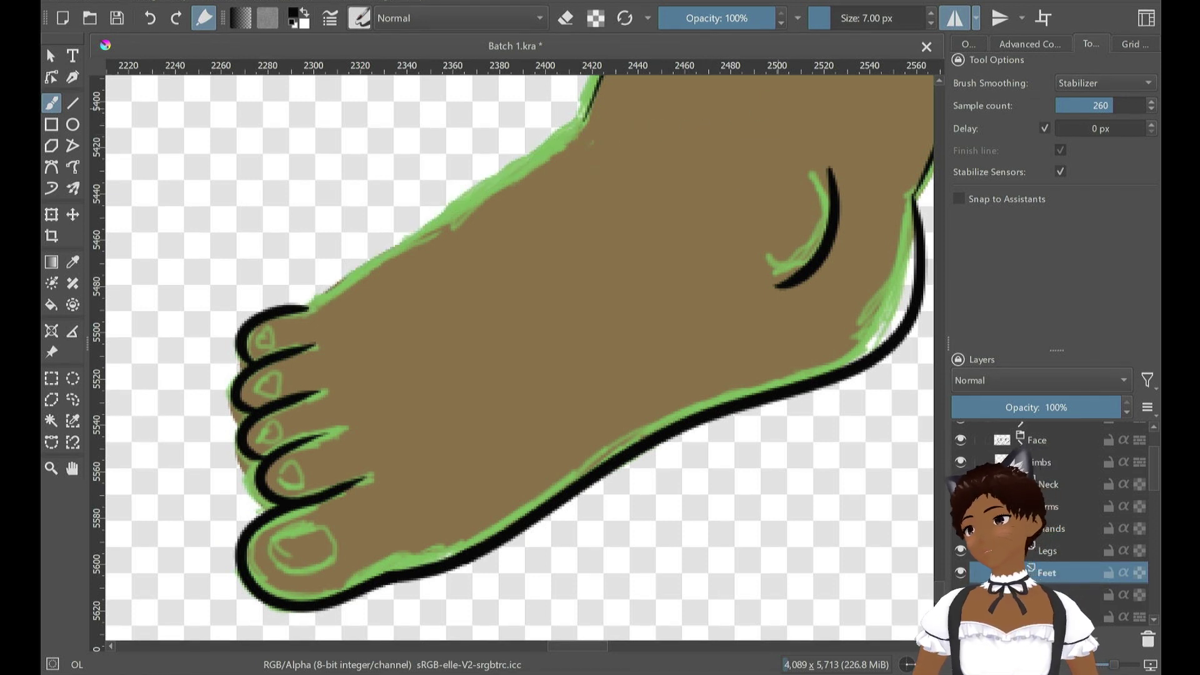
pyautogui.moveTo(305, 308)
pyautogui.mouseDown()
pyautogui.moveTo(600, 125)
pyautogui.moveTo(362, 259)
pyautogui.moveTo(307, 308)
pyautogui.mouseUp()
pyautogui.hotkey('ctrl', 'z')
pyautogui.hotkey('ctrl', 'z')
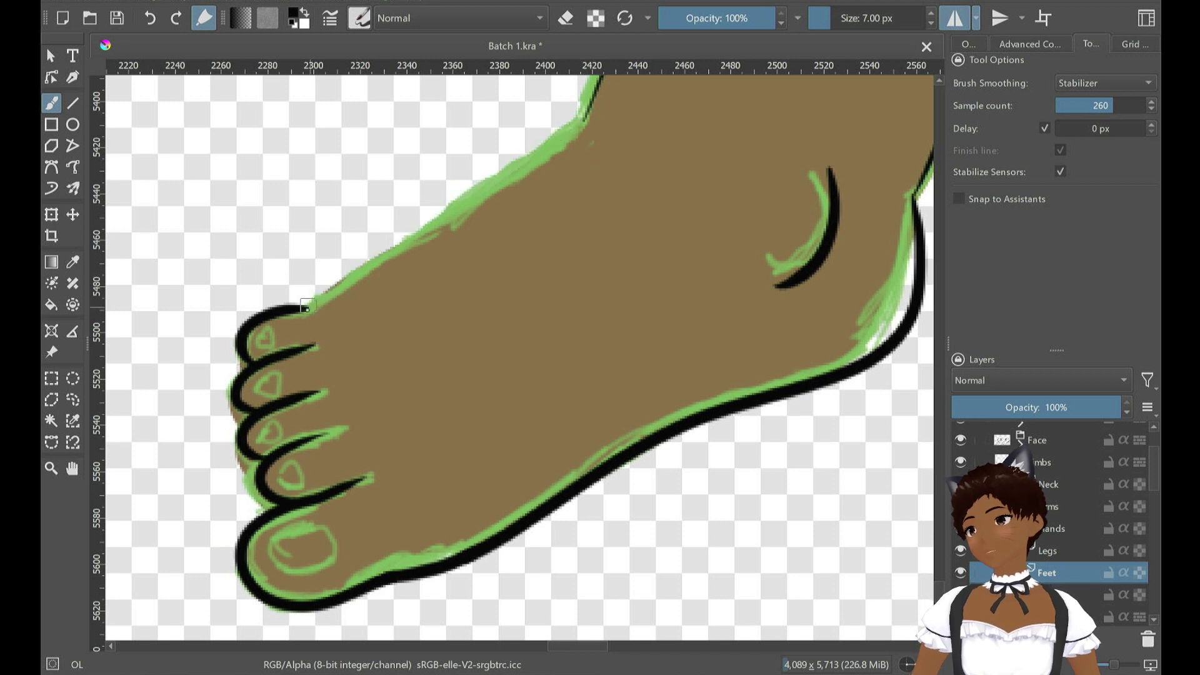
pyautogui.moveTo(425, 218); pyautogui.dragTo(584, 121)
pyautogui.hotkey('ctrl', 'z')
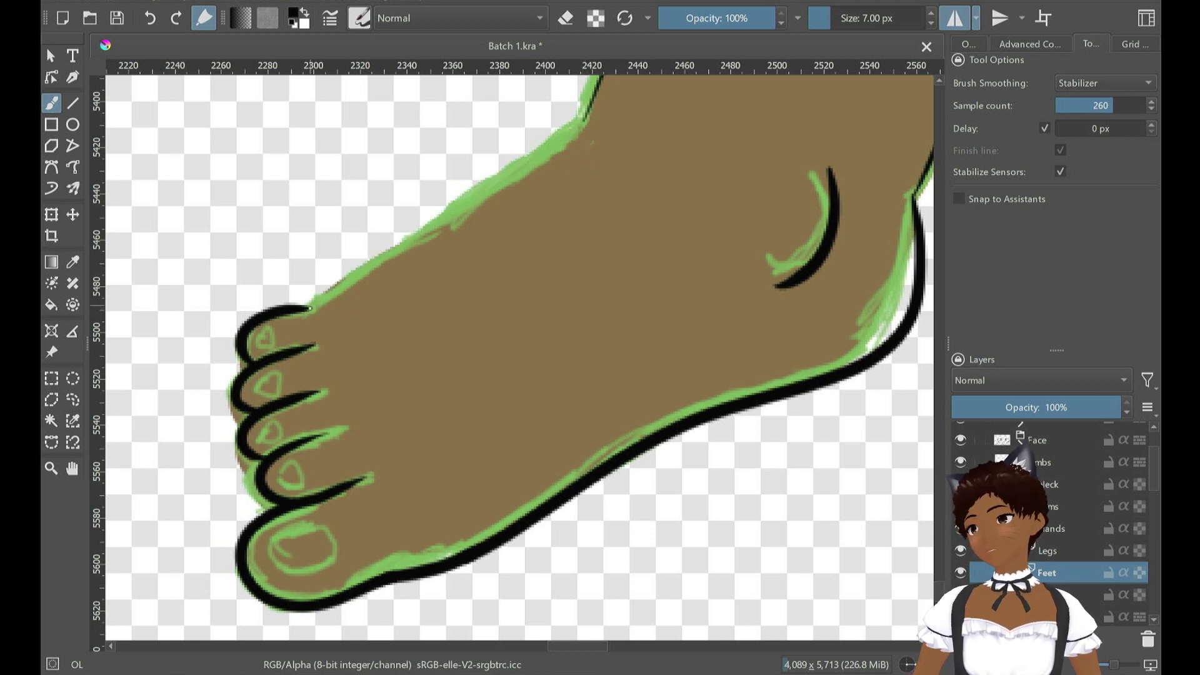
pyautogui.moveTo(307, 308)
pyautogui.mouseDown()
pyautogui.moveTo(425, 218)
pyautogui.moveTo(591, 122)
pyautogui.mouseUp()
pyautogui.hotkey('ctrl', 'z')
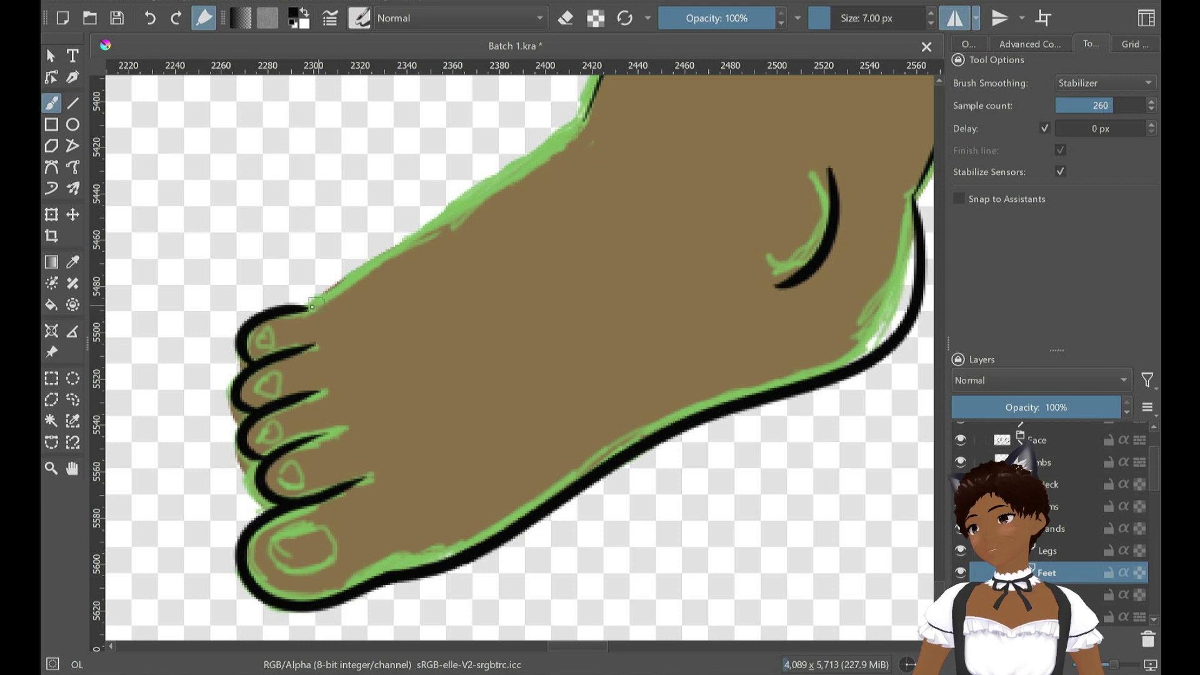
pyautogui.moveTo(306, 308)
pyautogui.mouseDown()
pyautogui.moveTo(494, 172)
pyautogui.moveTo(590, 122)
pyautogui.mouseUp()
pyautogui.hotkey('ctrl', 'z')
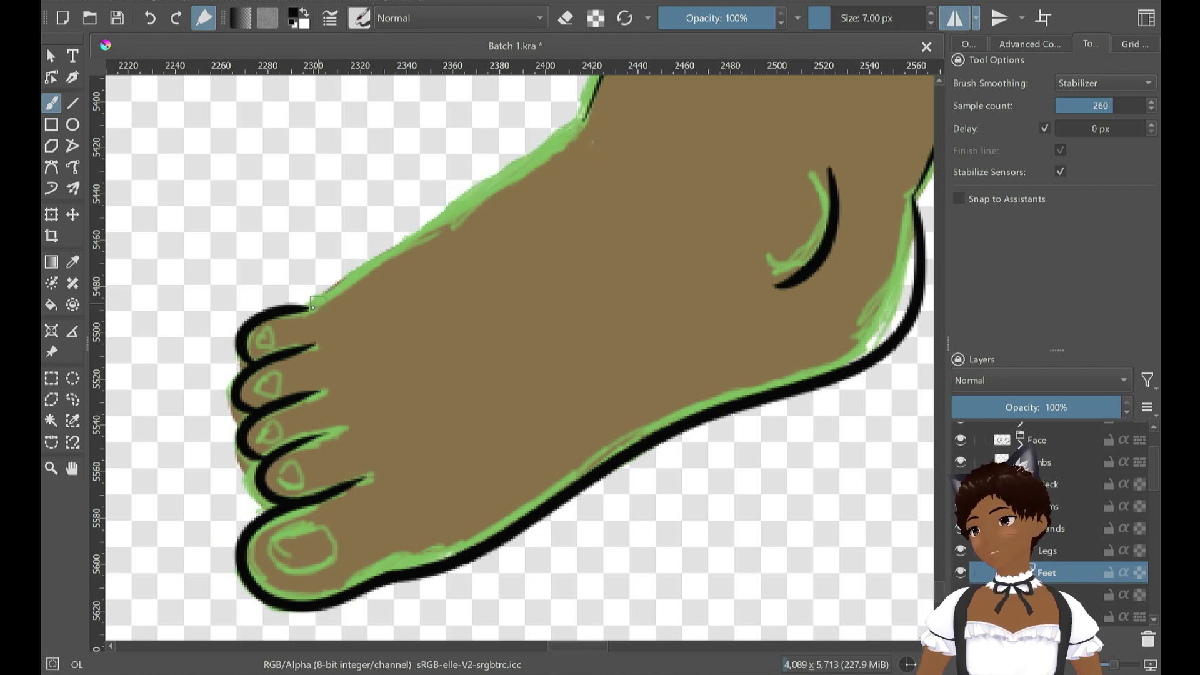
pyautogui.moveTo(368, 262); pyautogui.dragTo(584, 122)
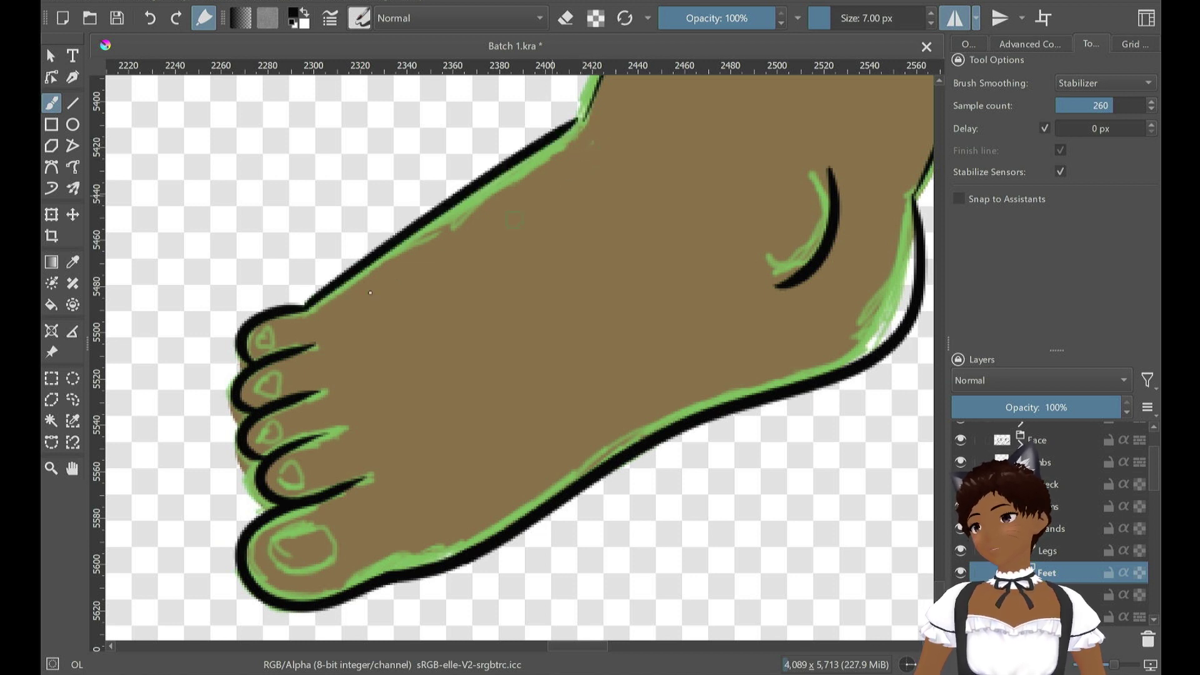
pyautogui.hotkey('ctrl', 'z')
pyautogui.moveTo(307, 307)
pyautogui.mouseDown()
pyautogui.moveTo(445, 195)
pyautogui.moveTo(584, 115)
pyautogui.mouseUp()
pyautogui.hotkey('ctrl', 'z')
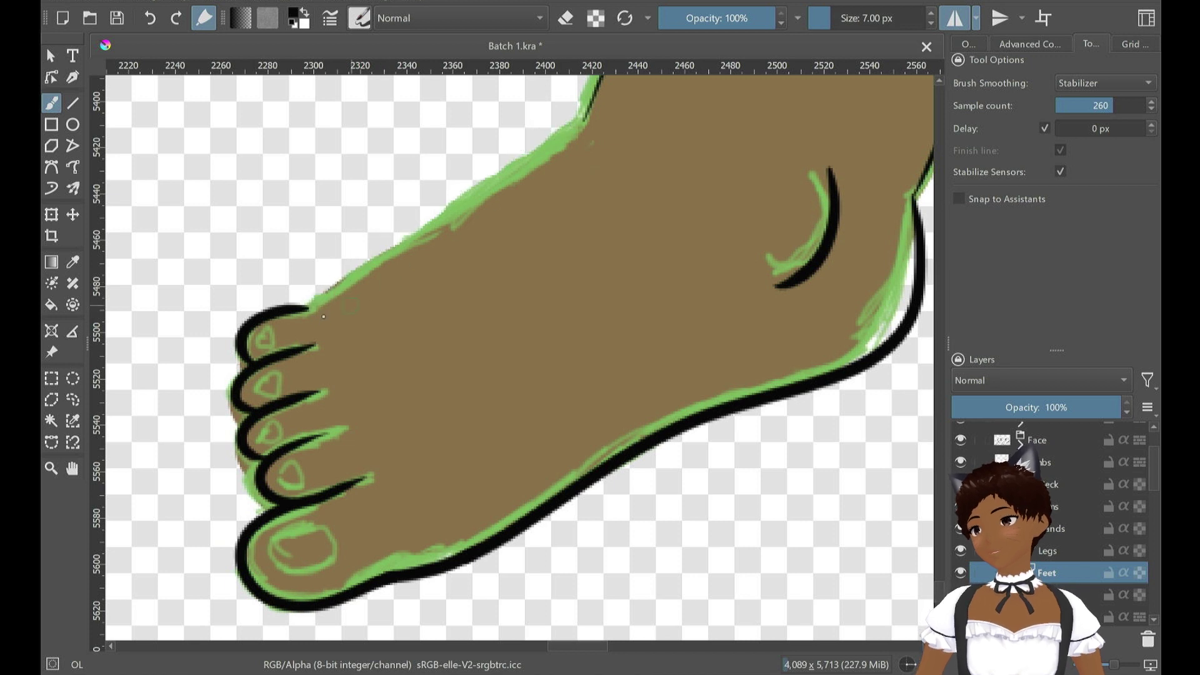
pyautogui.moveTo(304, 310); pyautogui.dragTo(575, 125)
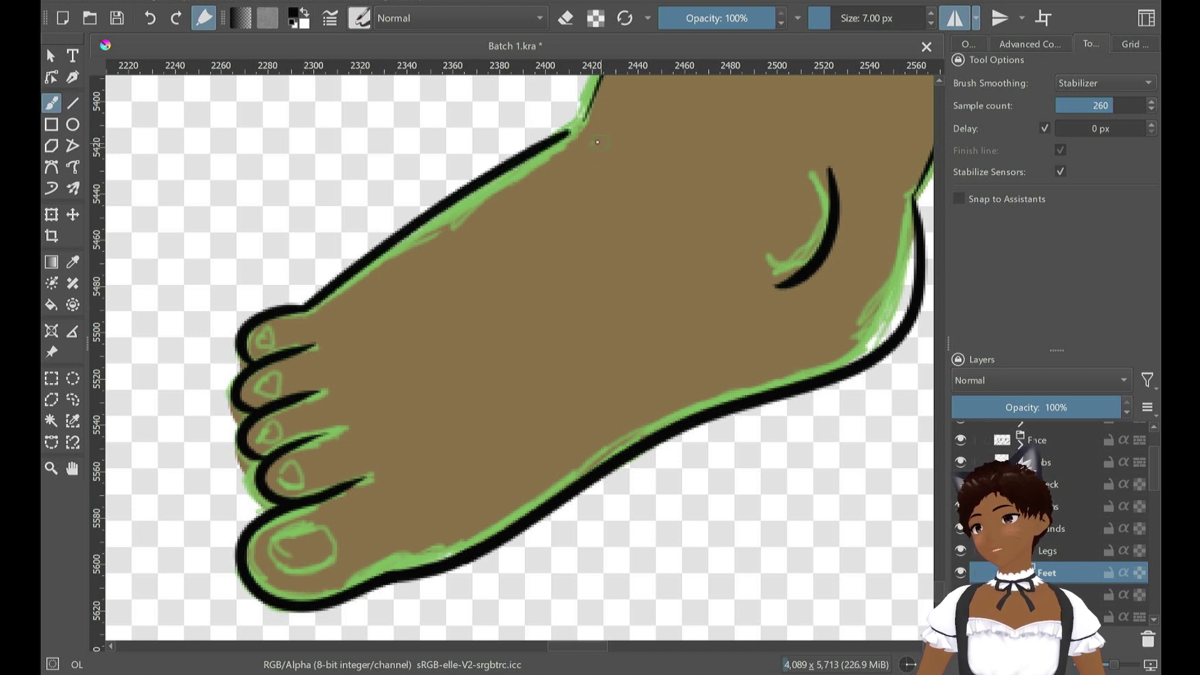
pyautogui.hotkey('ctrl', 'z')
pyautogui.moveTo(308, 308)
pyautogui.mouseDown()
pyautogui.moveTo(550, 142)
pyautogui.moveTo(582, 156)
pyautogui.mouseUp()
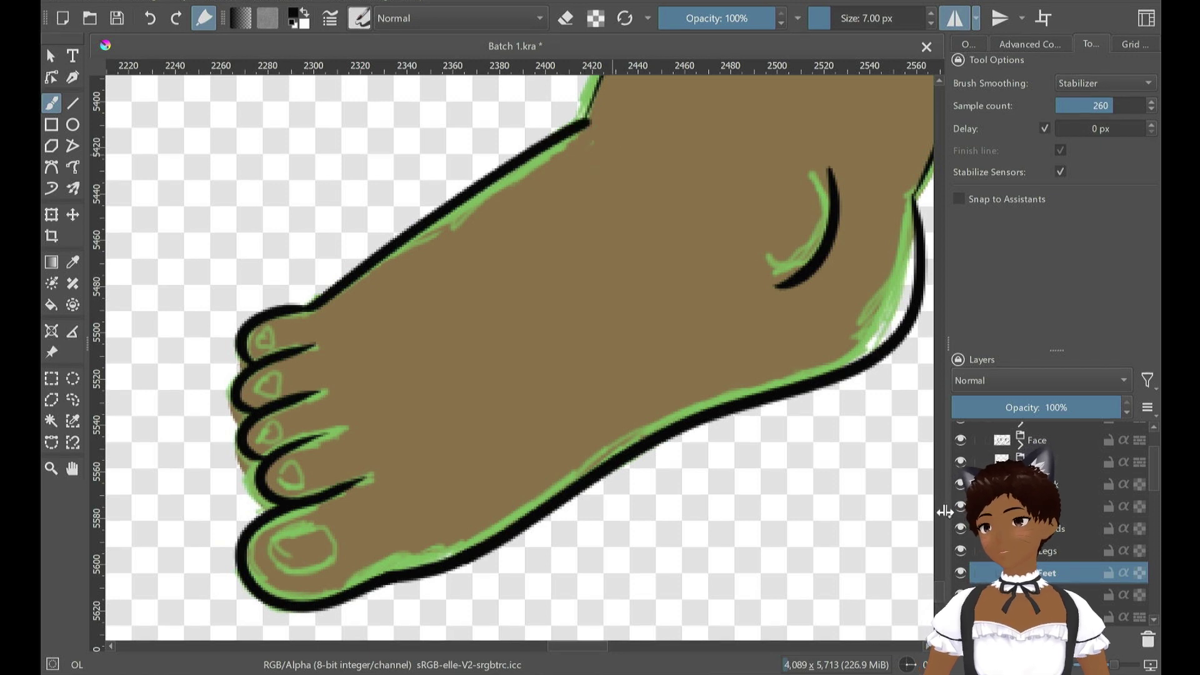
# Thicken the tapered lower end of the leg's front line down to the ankle on the Legs layer, redrawing the stroke until it fits
pyautogui.scroll(5, 783, 275)
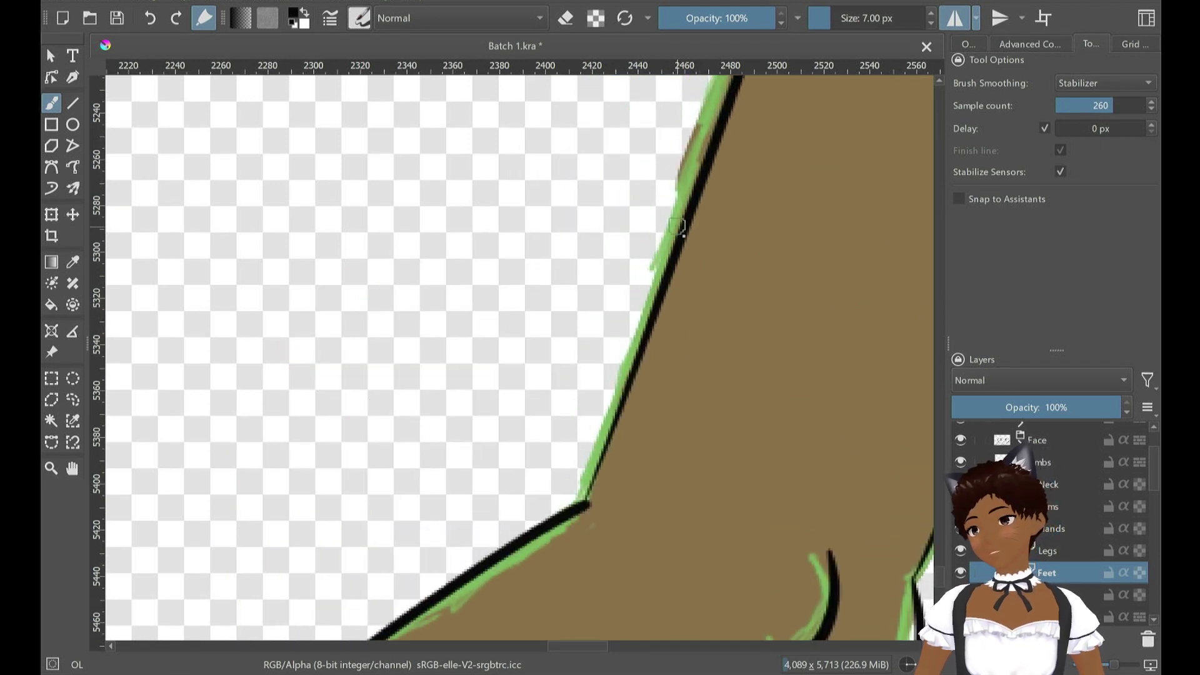
pyautogui.press('pageup')
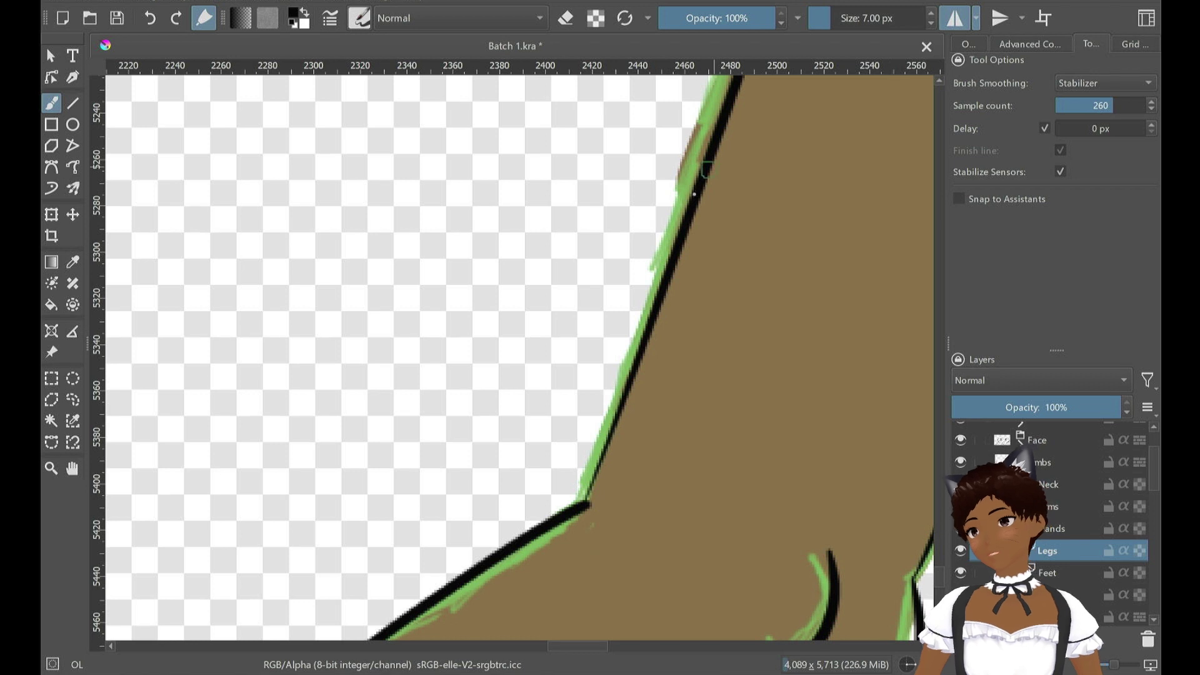
pyautogui.moveTo(686, 213); pyautogui.dragTo(590, 505)
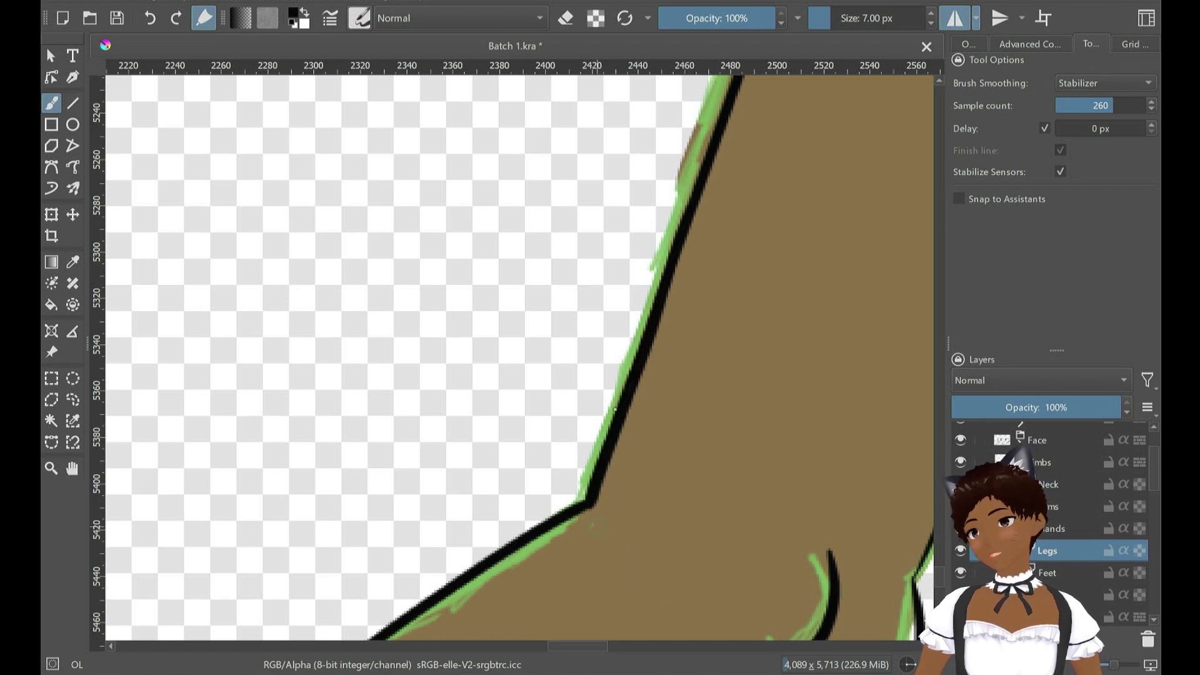
pyautogui.hotkey('ctrl', 'z')
pyautogui.moveTo(637, 350)
pyautogui.mouseDown()
pyautogui.moveTo(584, 512)
pyautogui.moveTo(675, 268)
pyautogui.mouseUp()
pyautogui.hotkey('ctrl', 'z')
pyautogui.hotkey('ctrl', 'z')
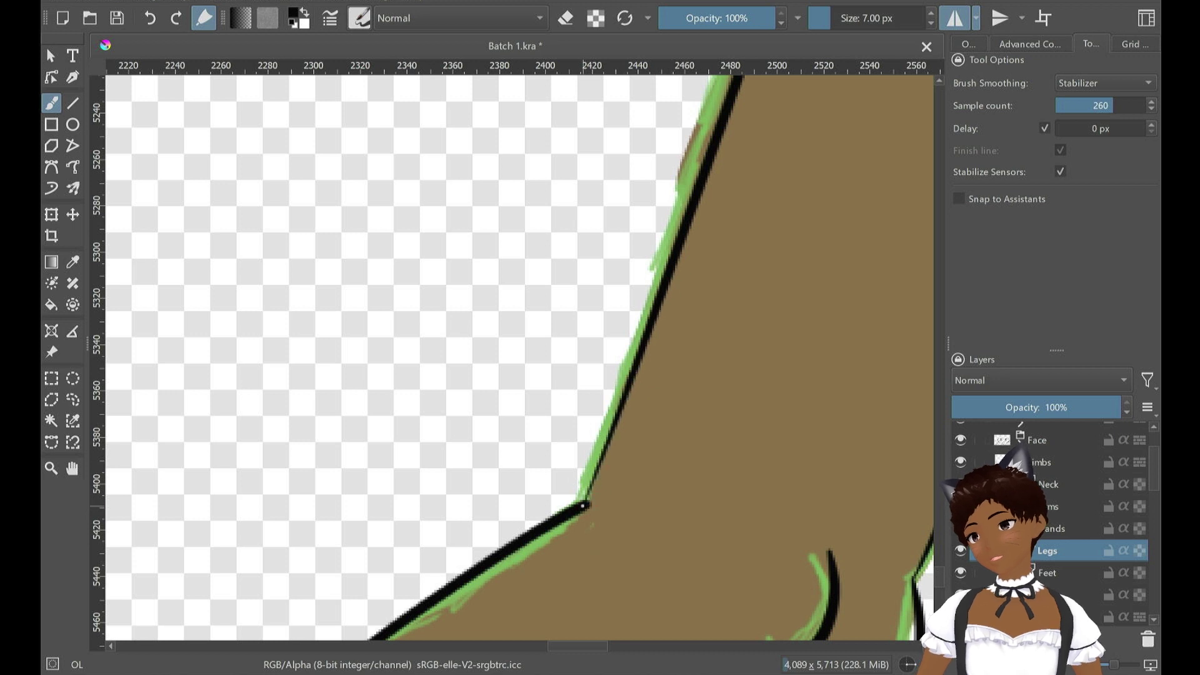
pyautogui.moveTo(584, 506)
pyautogui.mouseDown()
pyautogui.moveTo(681, 224)
pyautogui.moveTo(653, 327)
pyautogui.mouseUp()
pyautogui.hotkey('ctrl', 'z')
pyautogui.hotkey('ctrl', 'z')
pyautogui.moveTo(685, 225); pyautogui.dragTo(649, 326)
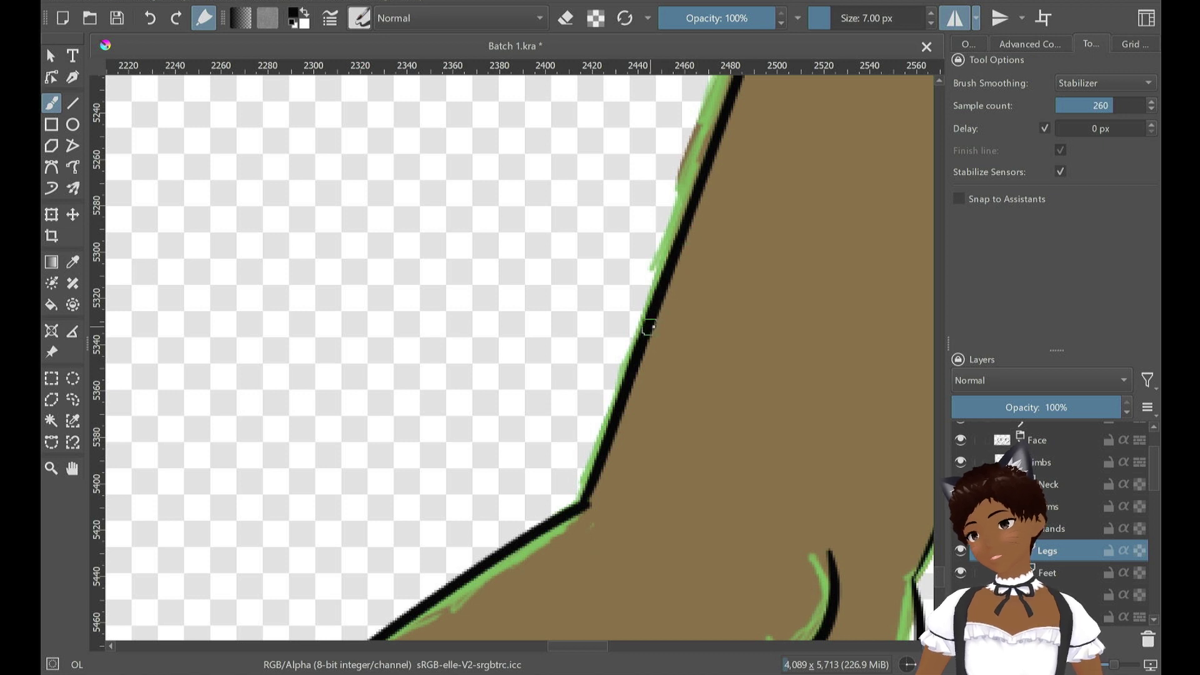
pyautogui.hotkey('ctrl', 'z')
pyautogui.hotkey('ctrl', 'shift', 'z')
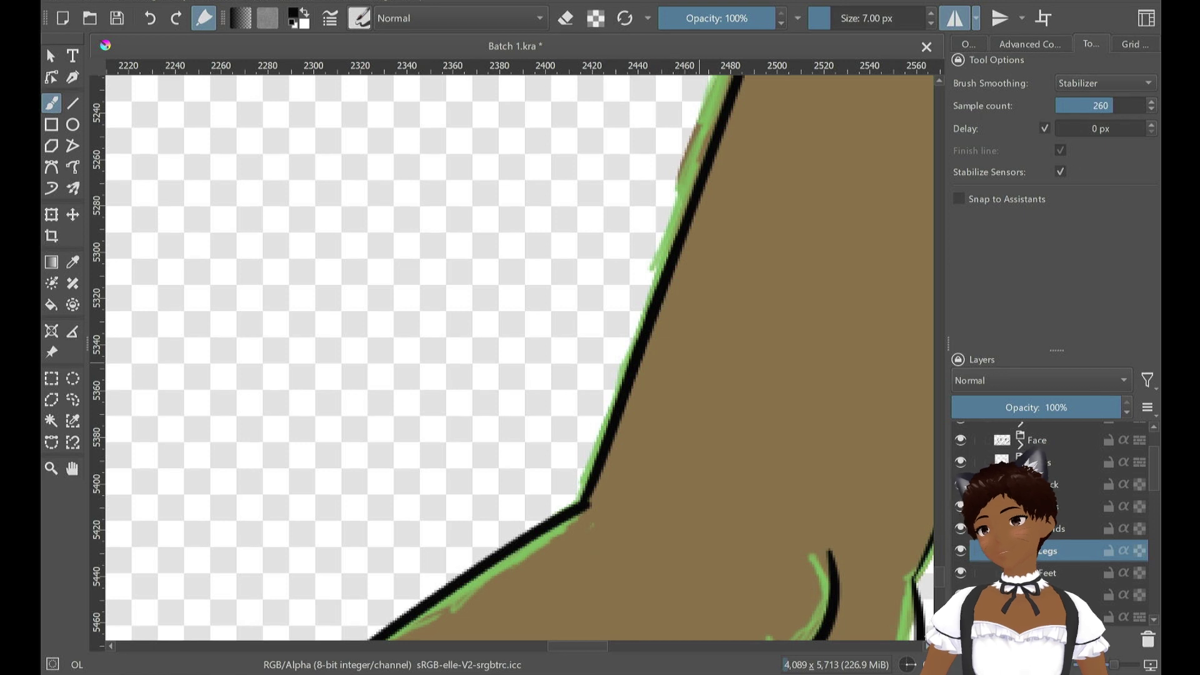
# Switch to the Basic-1 eraser and trim the end of the upper foot line at the ankle on the Feet layer
pyautogui.click(359, 18)
pyautogui.click(499, 75)
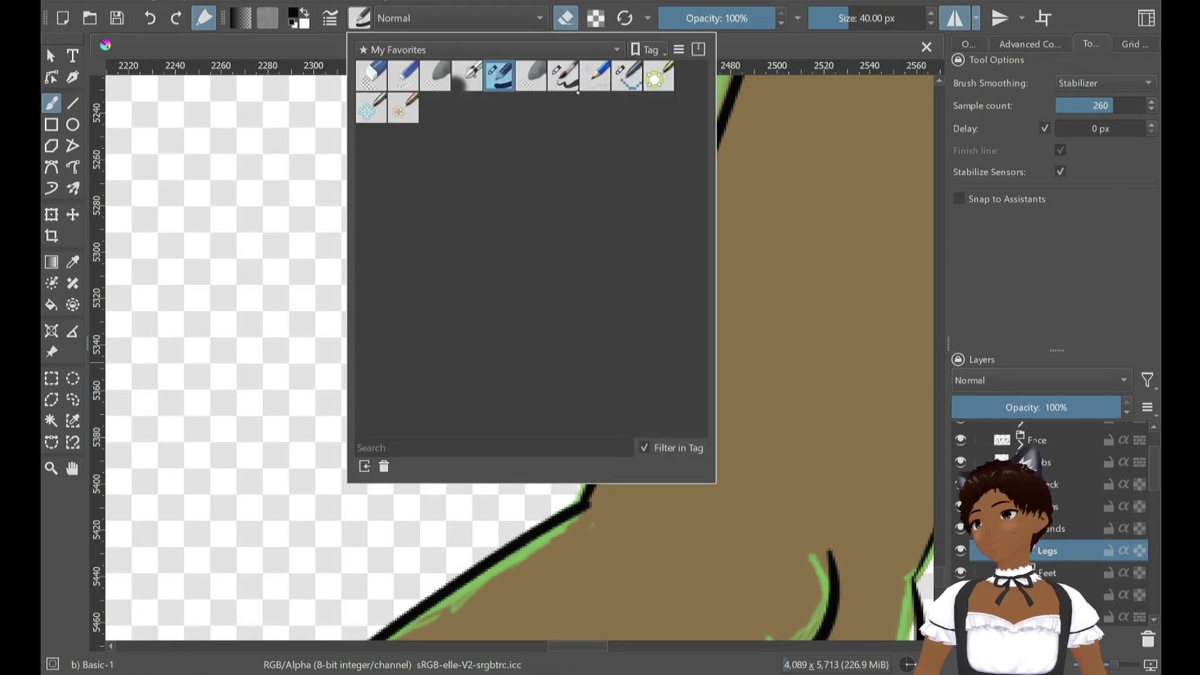
pyautogui.press('Escape')
pyautogui.press('pagedown')
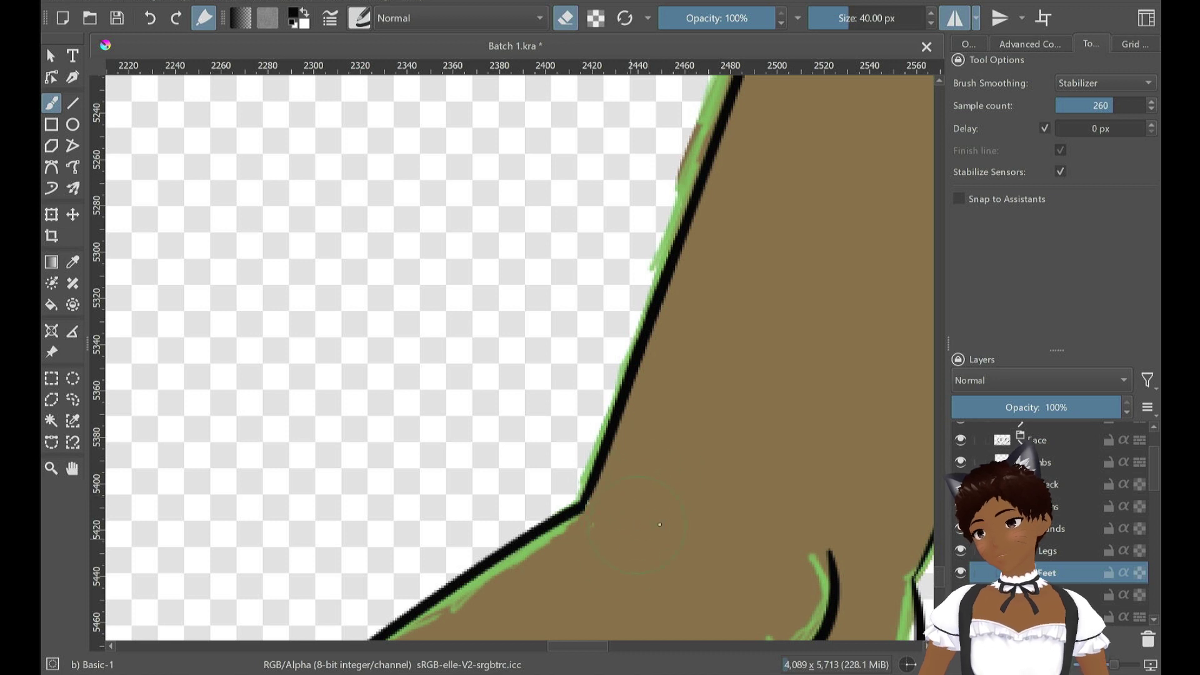
# Set the stabilizer sample count to 18 and select the Toes layer
pyautogui.click(1075, 105)
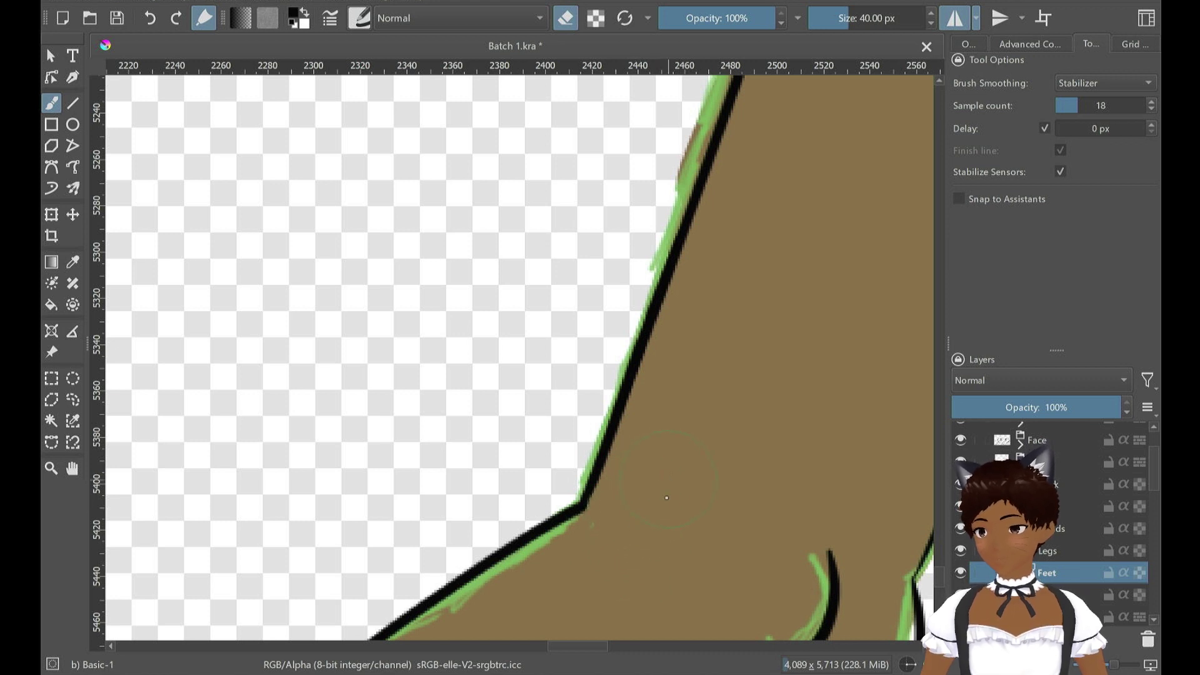
pyautogui.press('-')
pyautogui.press('-')
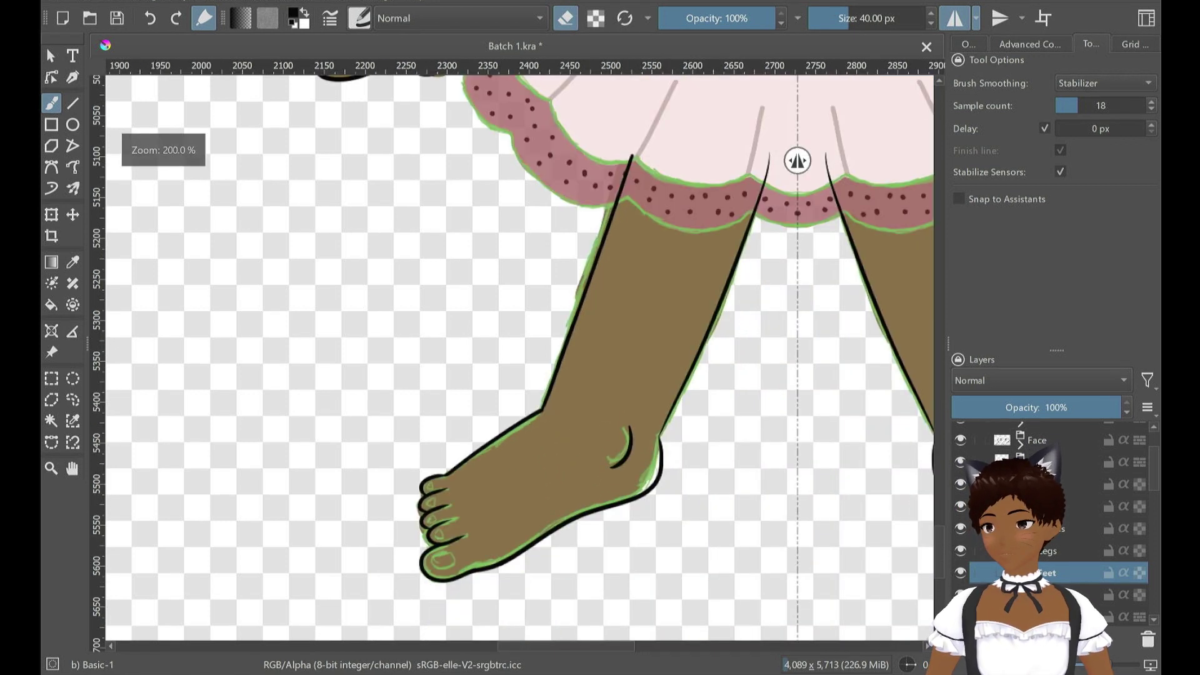
pyautogui.click(1056, 594)
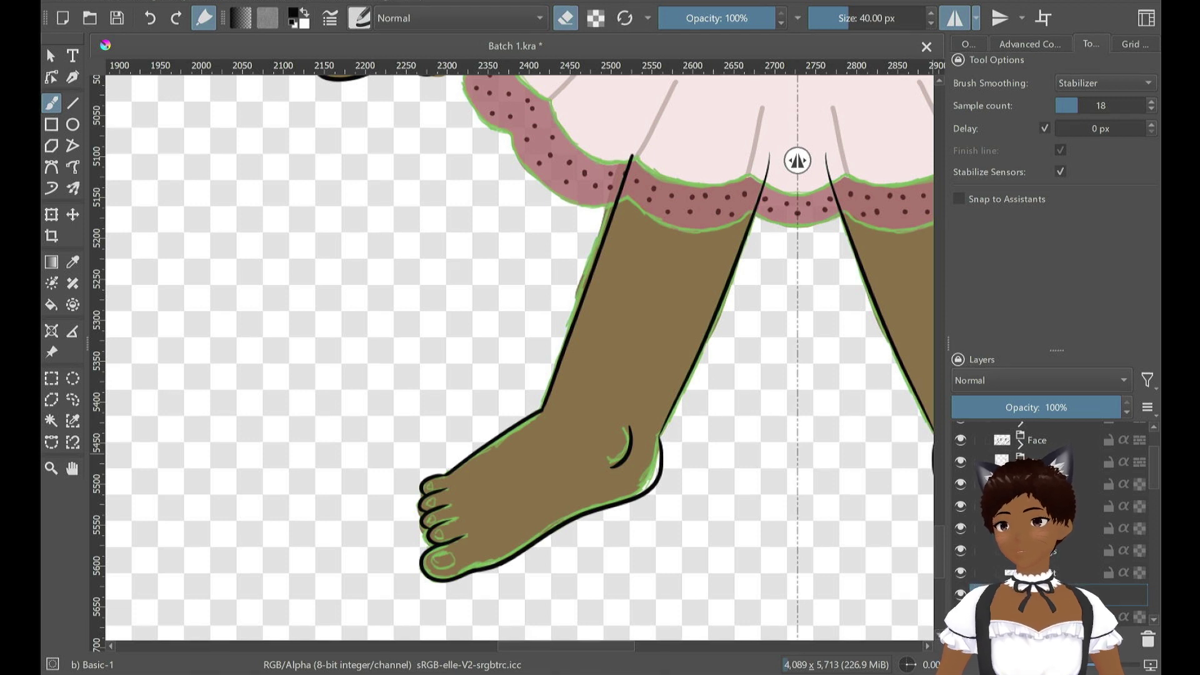
# Name the new layer Toenails, switch to the OL brush at 7 px, and save the drawing
pyautogui.press('Return')
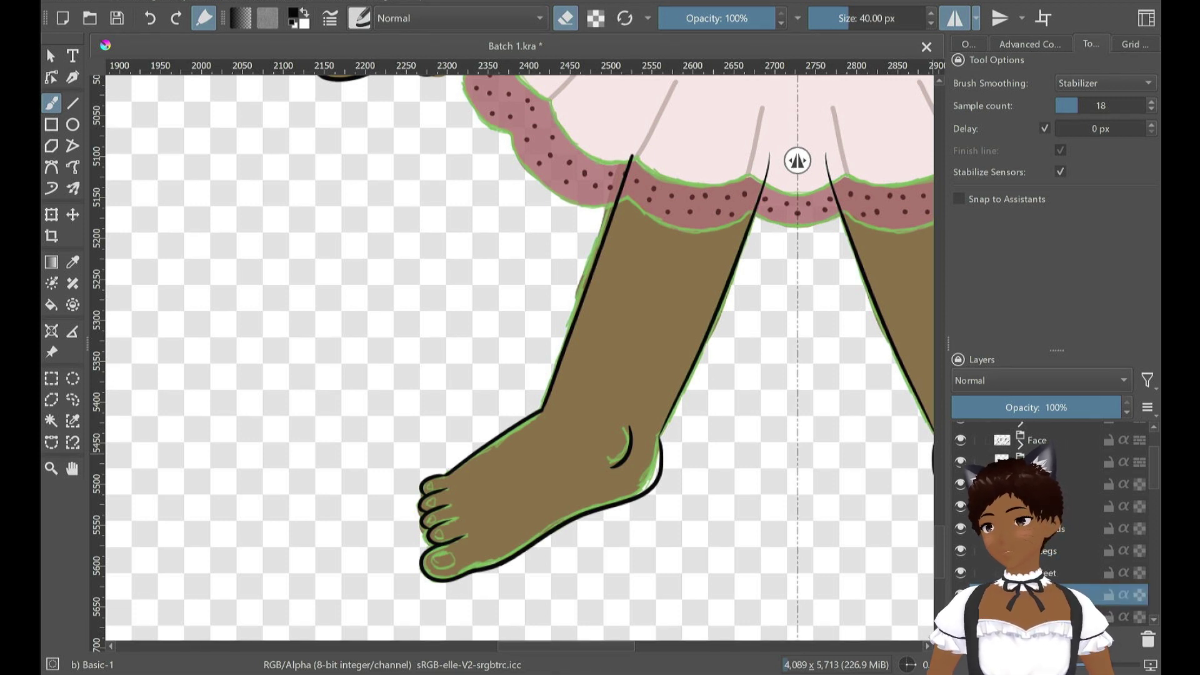
pyautogui.click(369, 17)
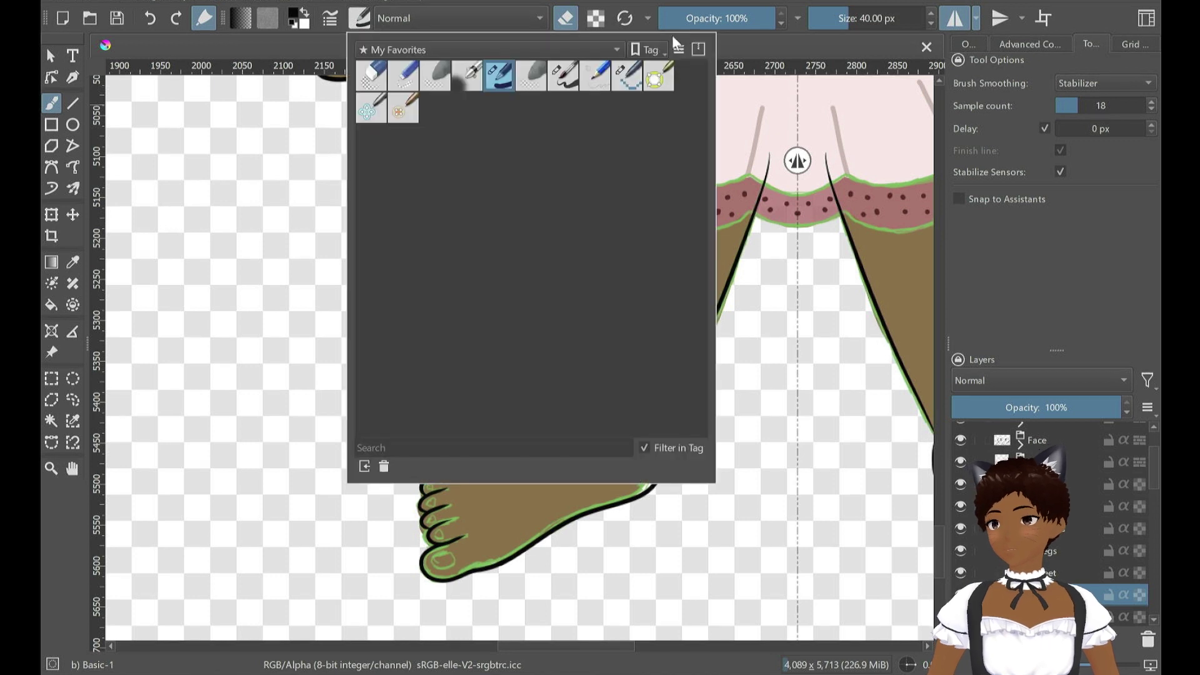
pyautogui.click(568, 72)
pyautogui.click(906, 15)
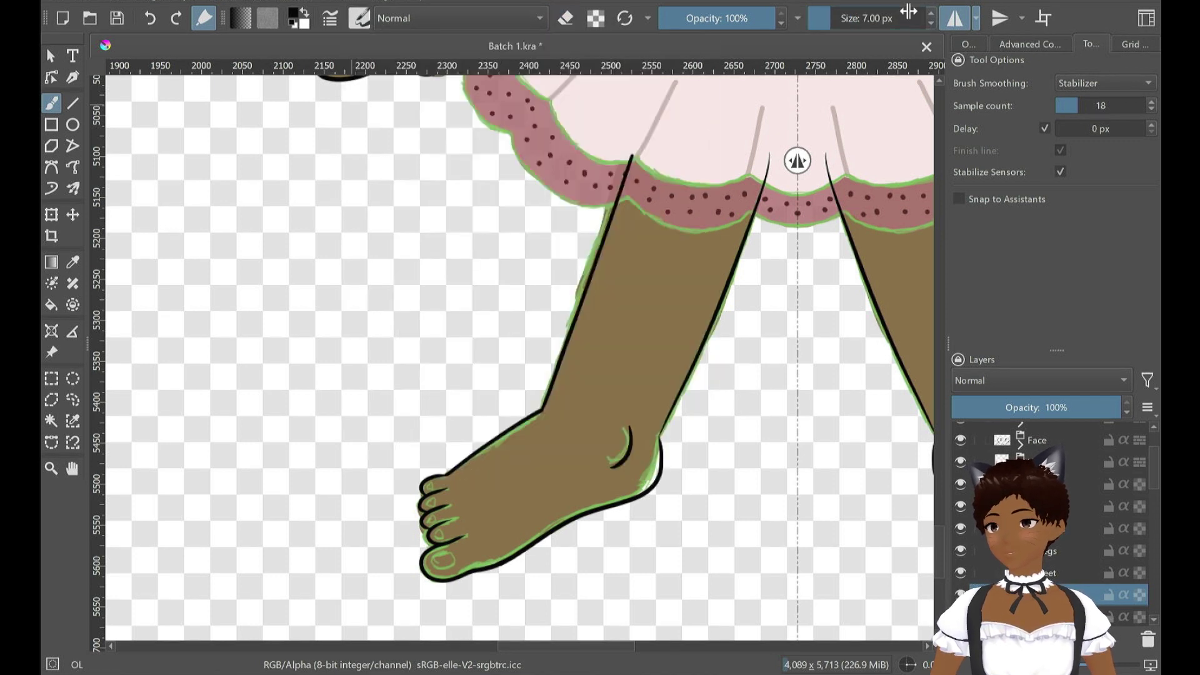
pyautogui.rightClick(844, 26)
pyautogui.write('7')
pyautogui.press('Return')
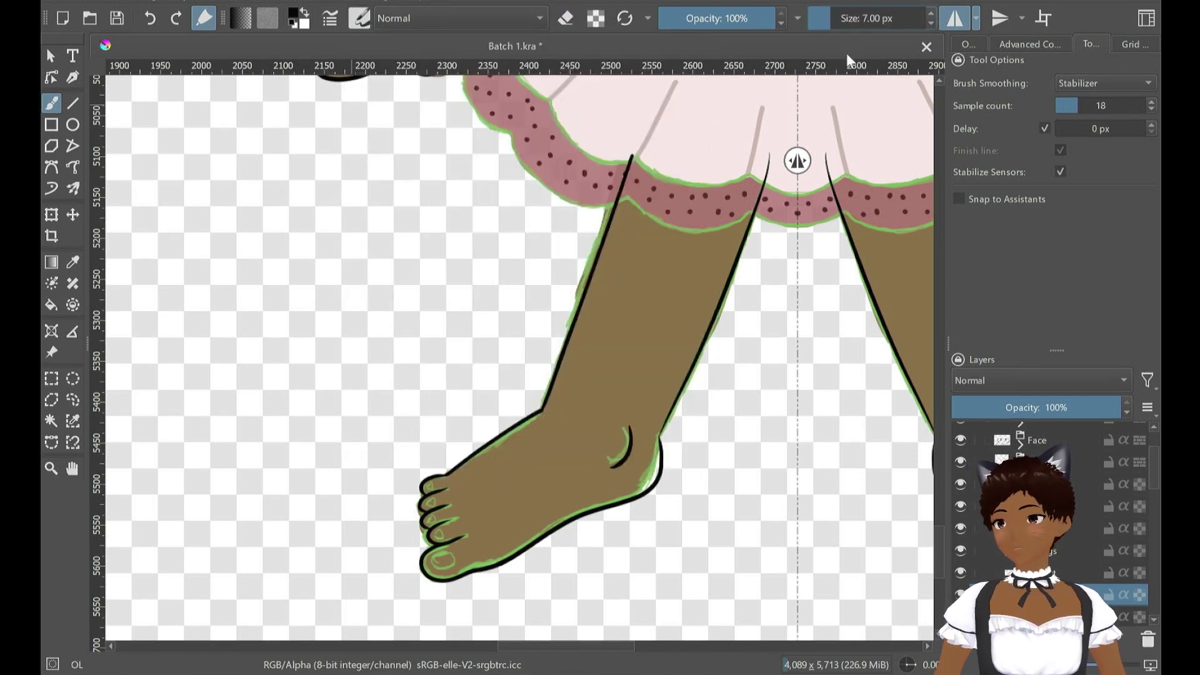
pyautogui.hotkey('ctrl', 's')
# Set the stabilizer sample count to 307 and ink the big toe's nail outline on the Toenails layer, redrawing it until it fits
pyautogui.scroll(6, 467, 527)
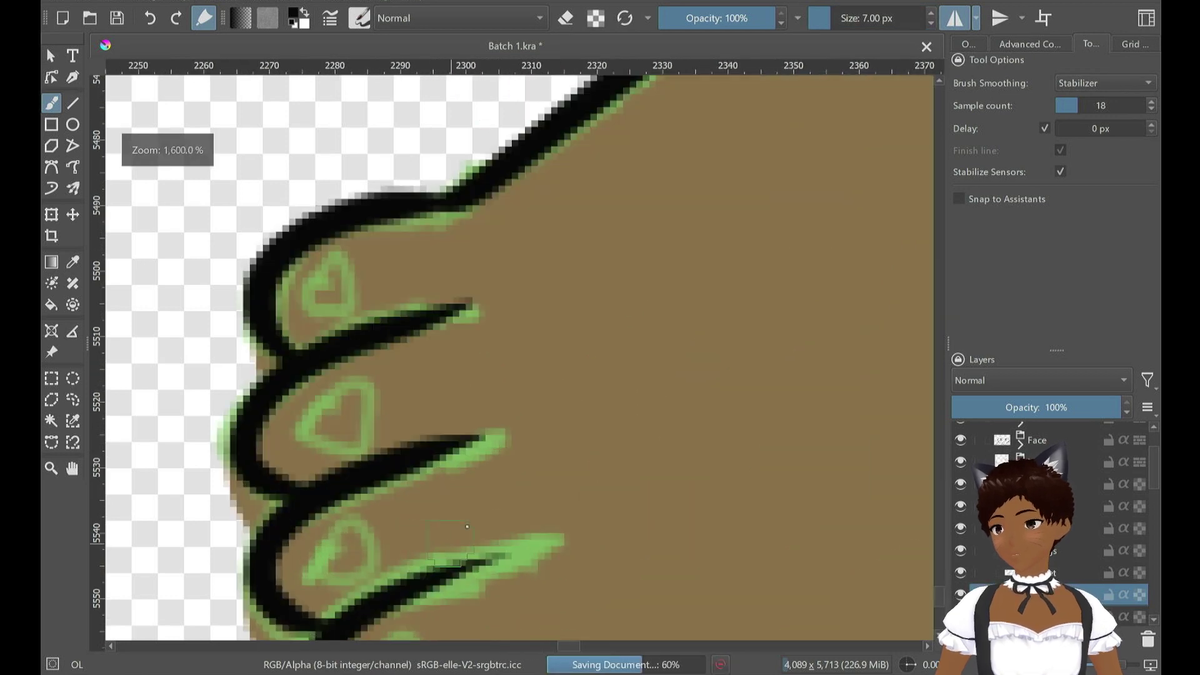
pyautogui.moveTo(477, 512); pyautogui.dragTo(512, 340)
pyautogui.moveTo(587, 275); pyautogui.dragTo(602, 94)
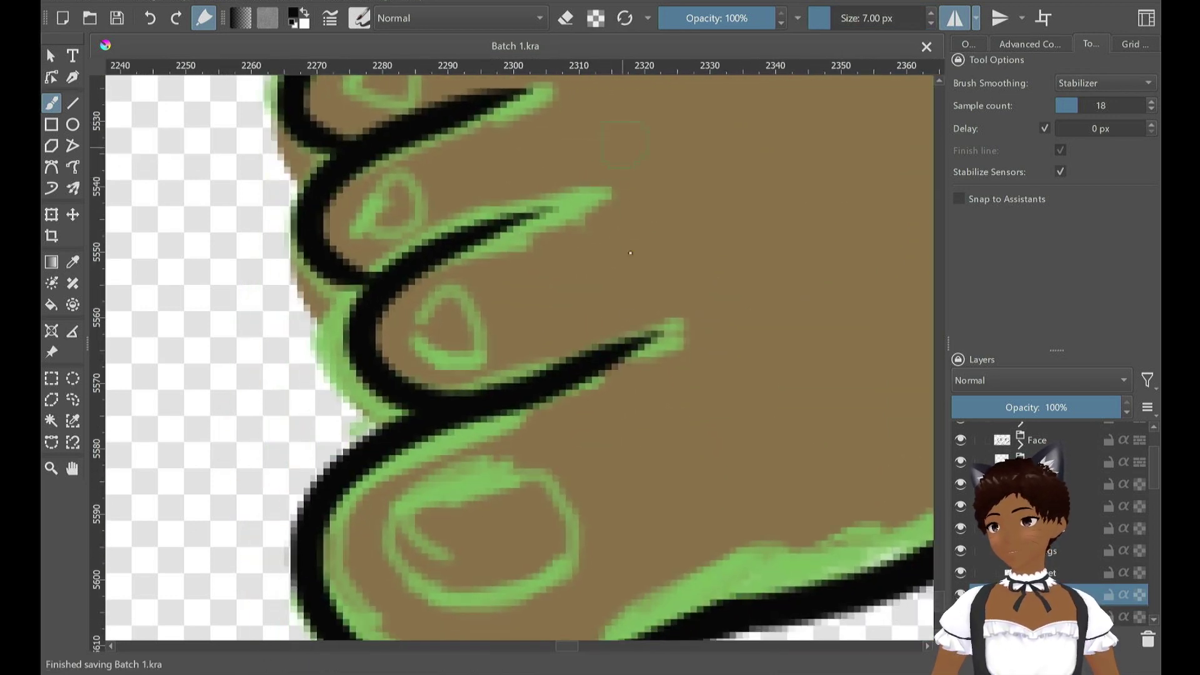
pyautogui.scroll(-2, 630, 253)
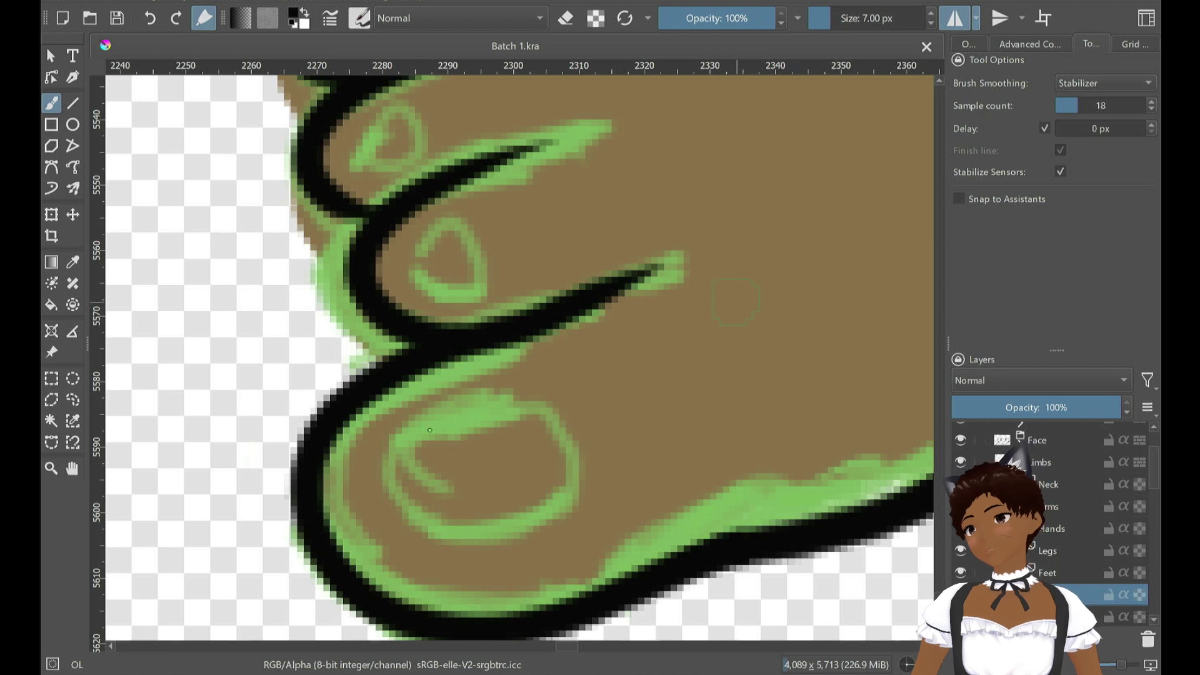
pyautogui.moveTo(405, 489)
pyautogui.mouseDown()
pyautogui.moveTo(455, 425)
pyautogui.moveTo(532, 405)
pyautogui.moveTo(560, 456)
pyautogui.moveTo(543, 508)
pyautogui.mouseUp()
pyautogui.hotkey('ctrl', 'z')
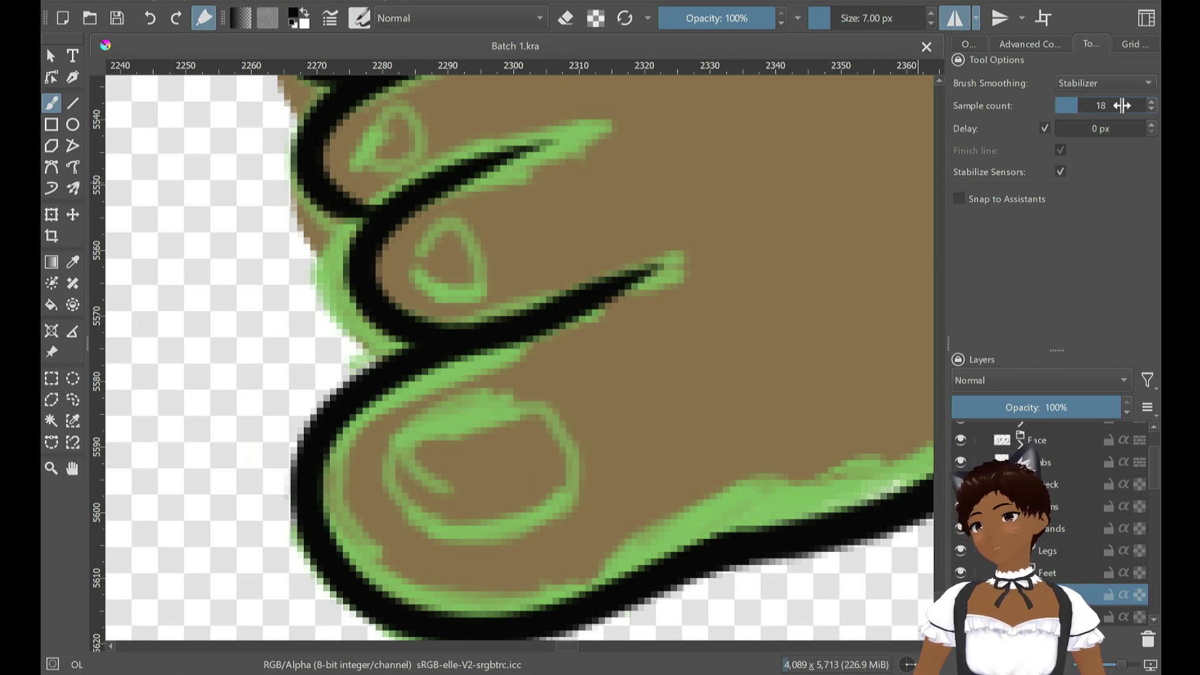
pyautogui.moveTo(1124, 106)
pyautogui.mouseDown()
pyautogui.moveTo(1102, 115)
pyautogui.moveTo(1117, 105)
pyautogui.mouseUp()
pyautogui.moveTo(567, 501)
pyautogui.mouseDown()
pyautogui.moveTo(558, 476)
pyautogui.moveTo(437, 403)
pyautogui.moveTo(396, 490)
pyautogui.moveTo(553, 500)
pyautogui.moveTo(475, 403)
pyautogui.moveTo(397, 477)
pyautogui.moveTo(431, 525)
pyautogui.moveTo(550, 503)
pyautogui.moveTo(562, 462)
pyautogui.moveTo(494, 400)
pyautogui.moveTo(400, 431)
pyautogui.moveTo(437, 531)
pyautogui.moveTo(563, 478)
pyautogui.moveTo(412, 425)
pyautogui.moveTo(449, 532)
pyautogui.moveTo(669, 452)
pyautogui.mouseUp()
pyautogui.hotkey('ctrl', 'z')
pyautogui.hotkey('ctrl', 'z')
pyautogui.hotkey('ctrl', 'z')
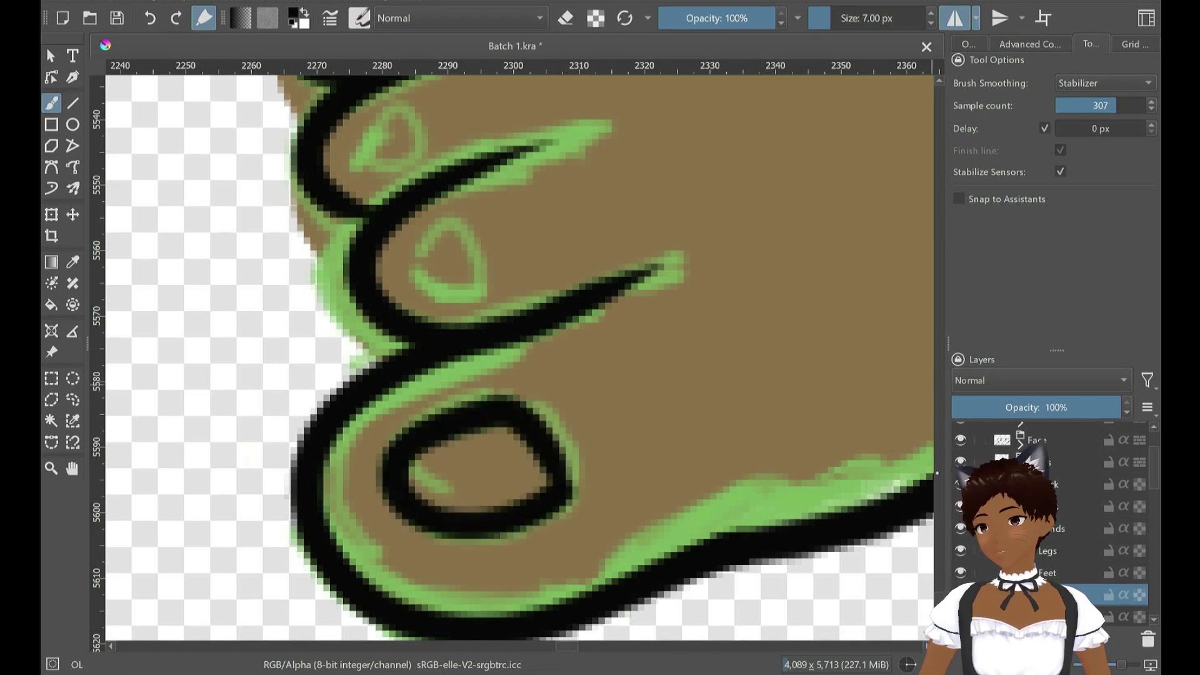
# Ink closed nail outlines on the smallest toe and its neighbour, undoing and redrawing the smallest toe's nail until it fits
pyautogui.moveTo(939, 603); pyautogui.dragTo(939, 595)
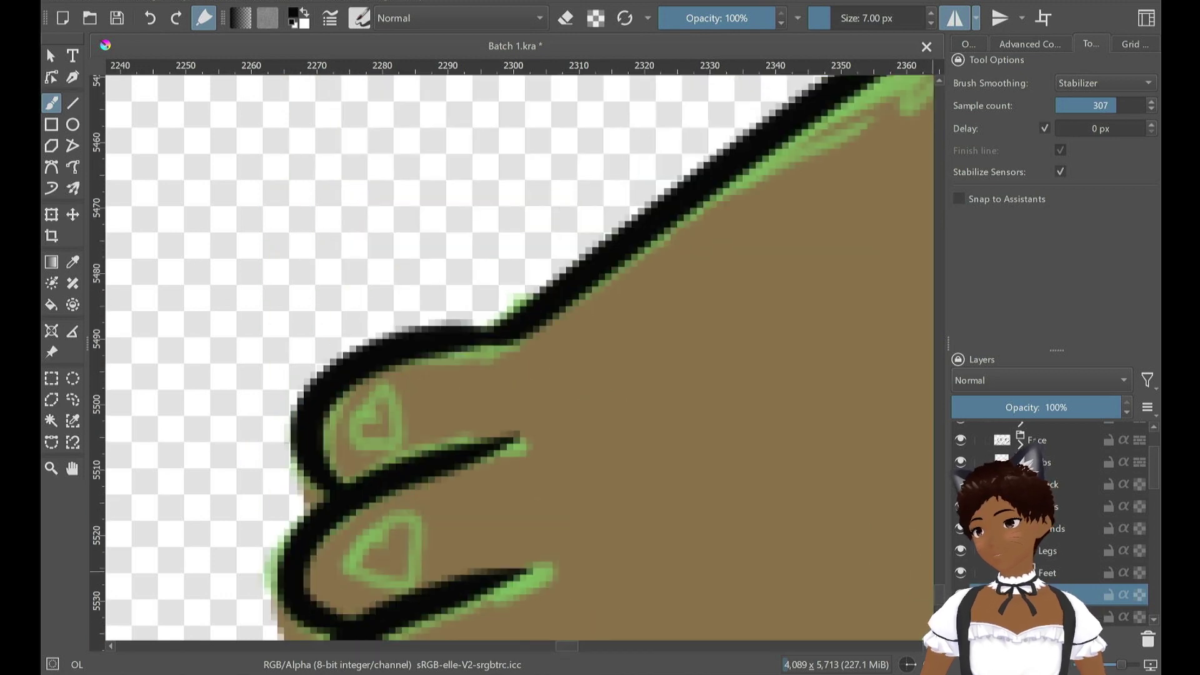
pyautogui.moveTo(358, 414)
pyautogui.mouseDown()
pyautogui.moveTo(347, 437)
pyautogui.moveTo(375, 451)
pyautogui.moveTo(394, 412)
pyautogui.moveTo(362, 384)
pyautogui.moveTo(347, 440)
pyautogui.moveTo(379, 395)
pyautogui.moveTo(349, 406)
pyautogui.moveTo(349, 431)
pyautogui.moveTo(373, 454)
pyautogui.moveTo(395, 413)
pyautogui.moveTo(361, 386)
pyautogui.moveTo(351, 409)
pyautogui.mouseUp()
pyautogui.hotkey('ctrl', 'z')
pyautogui.hotkey('ctrl', 'z')
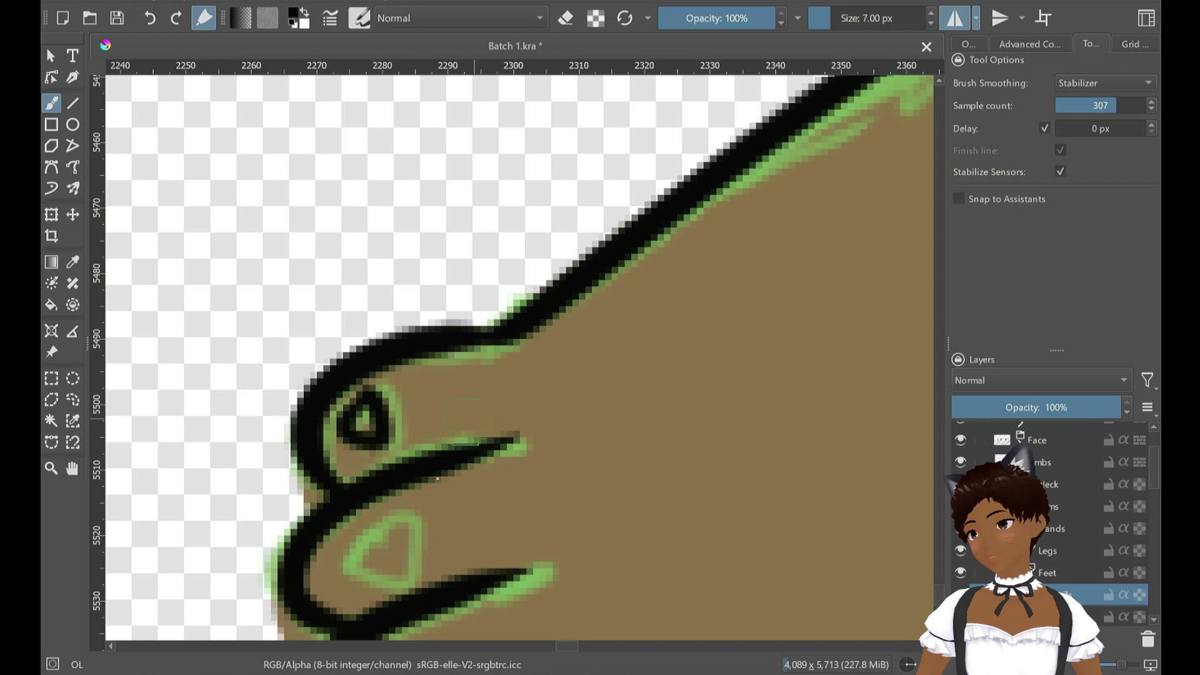
pyautogui.moveTo(375, 509)
pyautogui.mouseDown()
pyautogui.moveTo(364, 583)
pyautogui.moveTo(392, 583)
pyautogui.moveTo(403, 567)
pyautogui.moveTo(387, 522)
pyautogui.moveTo(430, 533)
pyautogui.mouseUp()
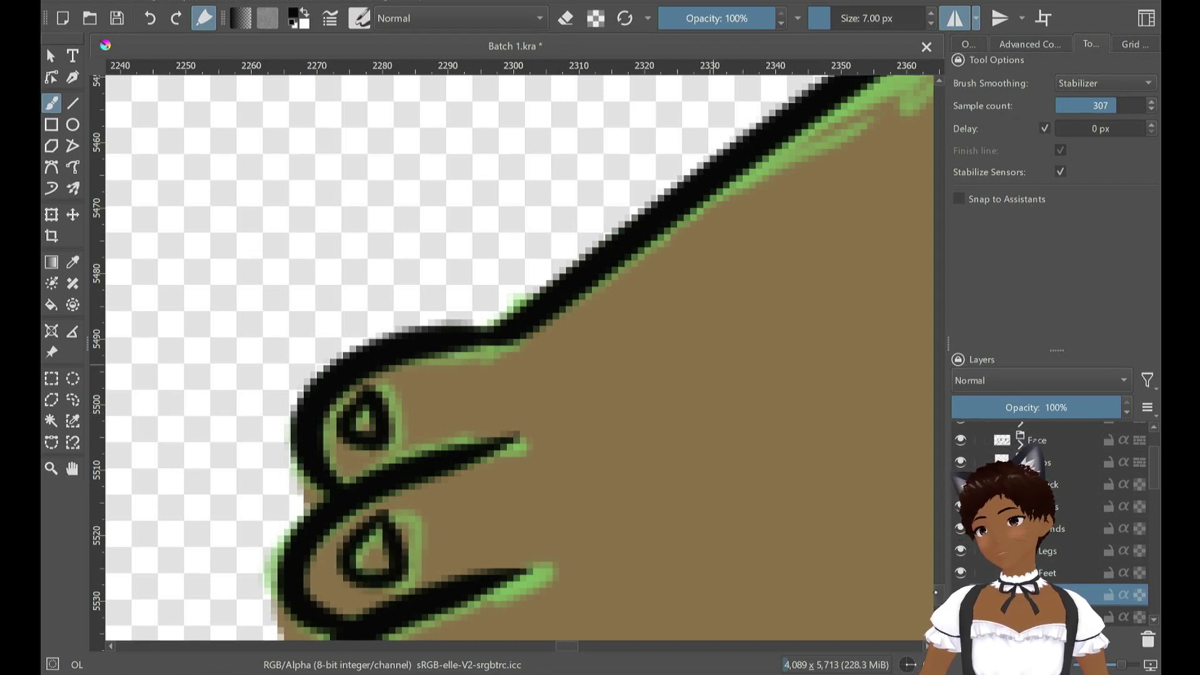
# Try to ink the nail outlines on the two toes nearest the big toe, and save the drawing
pyautogui.moveTo(937, 592); pyautogui.dragTo(938, 600)
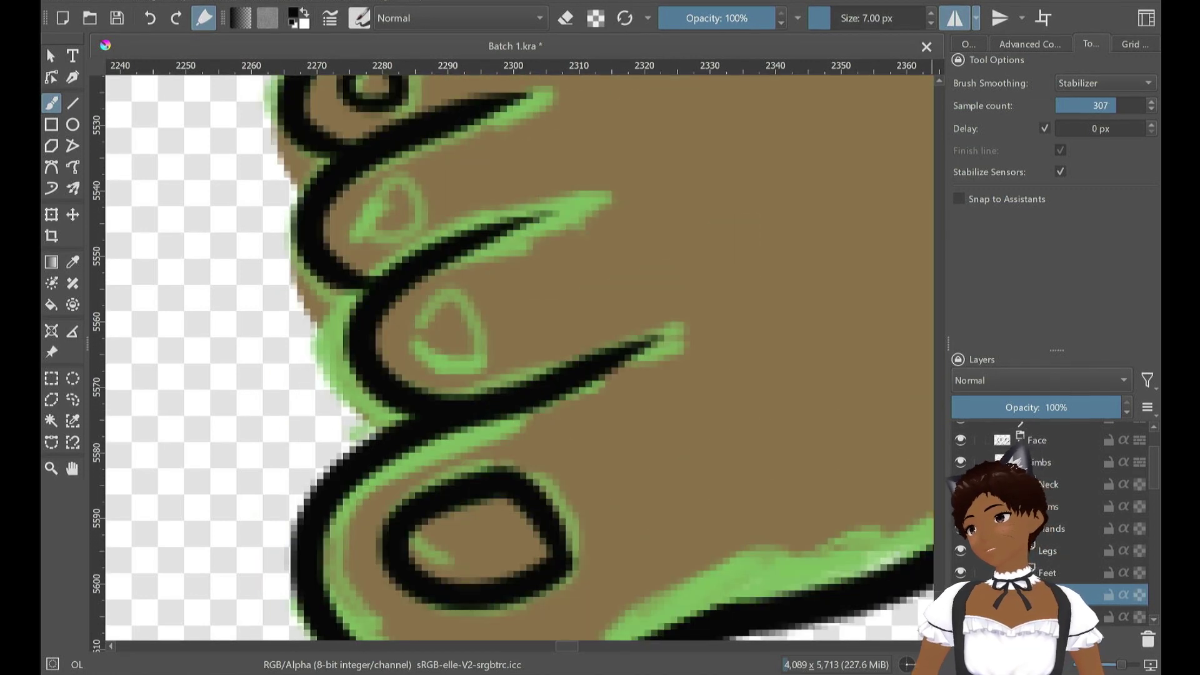
pyautogui.moveTo(383, 185)
pyautogui.mouseDown()
pyautogui.moveTo(357, 200)
pyautogui.moveTo(374, 243)
pyautogui.moveTo(400, 225)
pyautogui.moveTo(433, 249)
pyautogui.mouseUp()
pyautogui.moveTo(436, 305)
pyautogui.mouseDown()
pyautogui.moveTo(405, 332)
pyautogui.moveTo(434, 372)
pyautogui.moveTo(478, 353)
pyautogui.moveTo(425, 306)
pyautogui.moveTo(421, 374)
pyautogui.moveTo(480, 359)
pyautogui.moveTo(434, 294)
pyautogui.moveTo(441, 316)
pyautogui.mouseUp()
pyautogui.hotkey('ctrl', 'z')
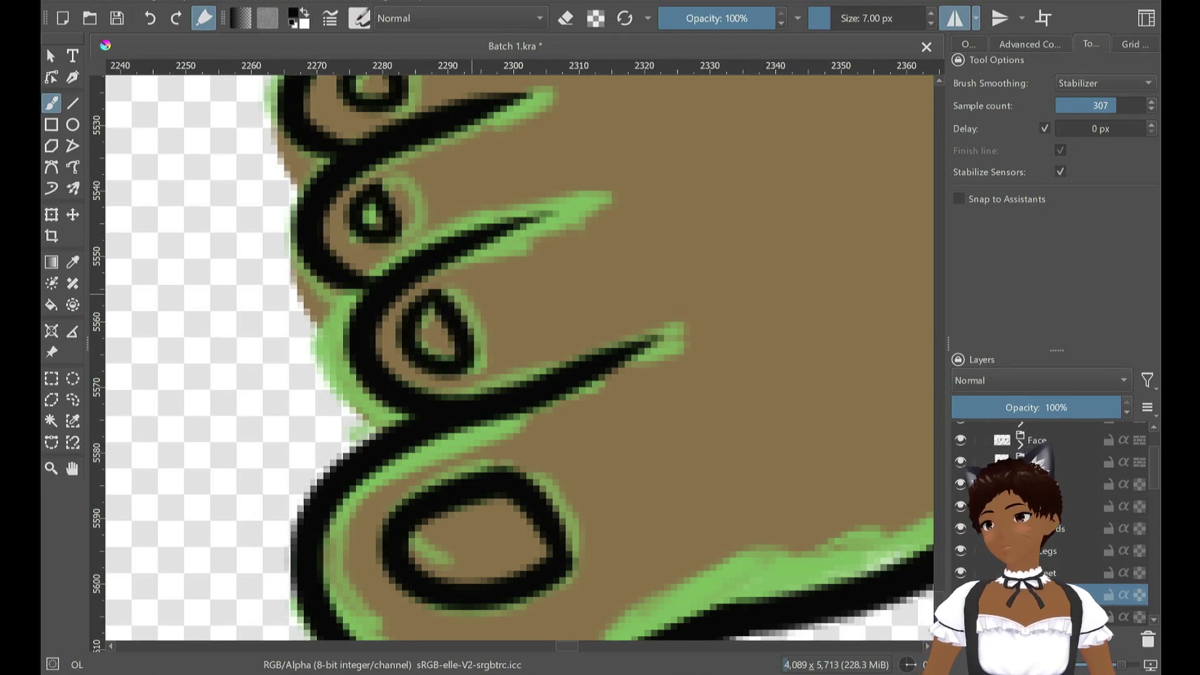
pyautogui.hotkey('ctrl', 's')
pyautogui.scroll(-4, 541, 340)
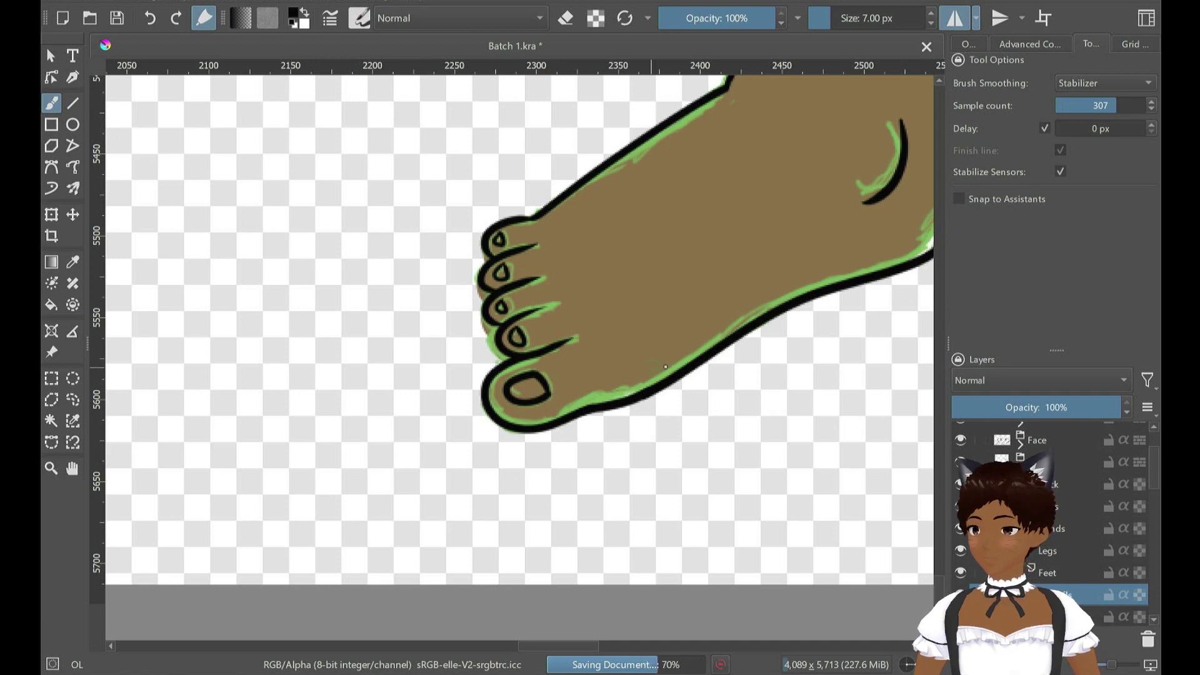
# Undo the inked nails on the two toes nearest the big toe
pyautogui.scroll(2, 670, 317)
pyautogui.moveTo(572, 279); pyautogui.dragTo(689, 327)
pyautogui.hotkey('ctrl', 'z')
pyautogui.hotkey('ctrl', 'z')
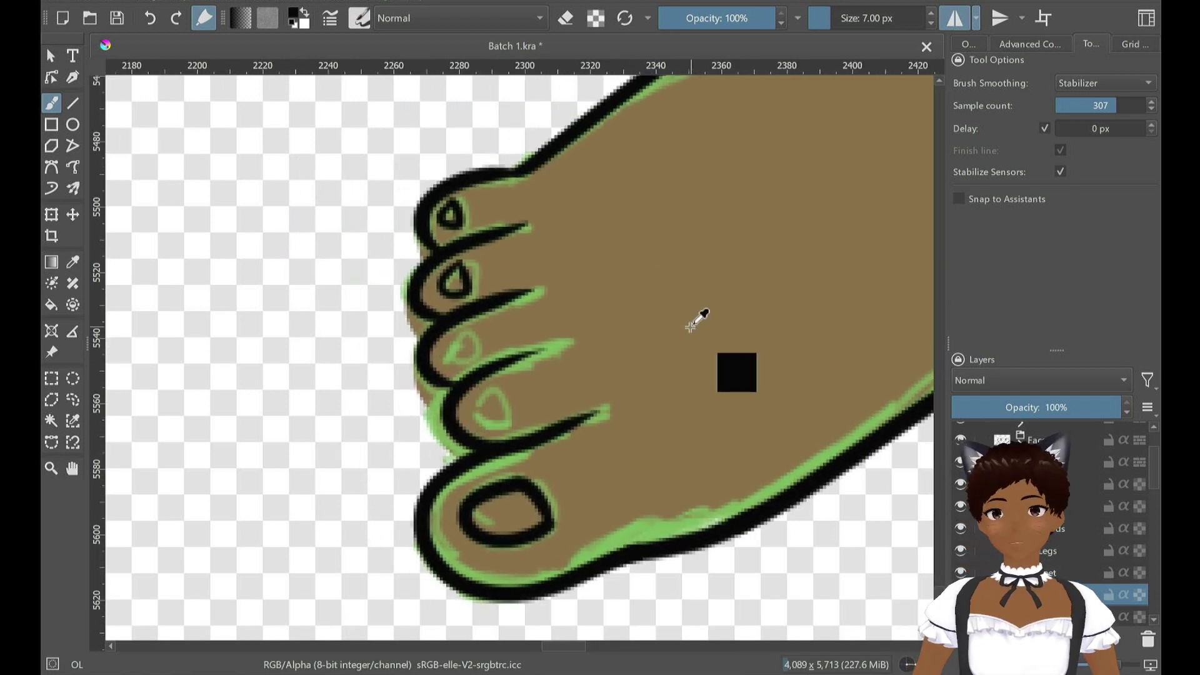
pyautogui.hotkey('ctrl', 'z')
# Redraw the nail outlines on the two toes nearest the big toe, centring each nail in its toe, and save the drawing
pyautogui.moveTo(450, 347)
pyautogui.mouseDown()
pyautogui.moveTo(502, 351)
pyautogui.moveTo(521, 371)
pyautogui.moveTo(486, 338)
pyautogui.moveTo(450, 349)
pyautogui.moveTo(453, 364)
pyautogui.moveTo(453, 341)
pyautogui.mouseUp()
pyautogui.hotkey('ctrl', 'z')
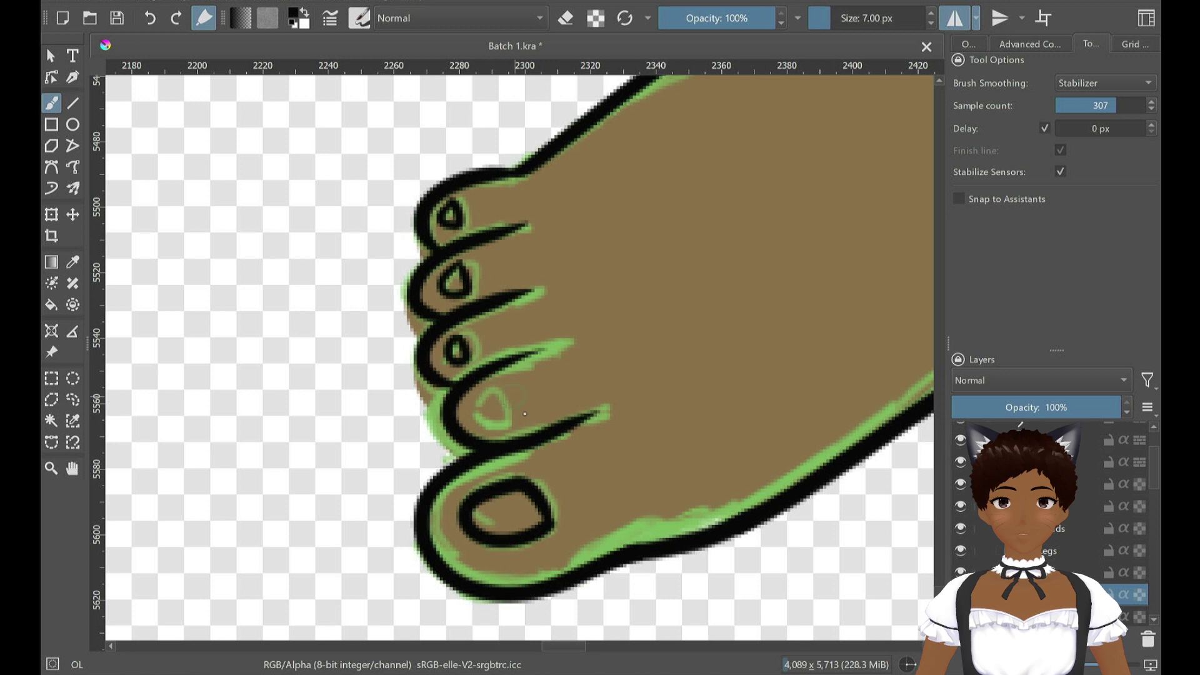
pyautogui.moveTo(479, 422)
pyautogui.mouseDown()
pyautogui.moveTo(496, 430)
pyautogui.moveTo(507, 403)
pyautogui.moveTo(481, 389)
pyautogui.mouseUp()
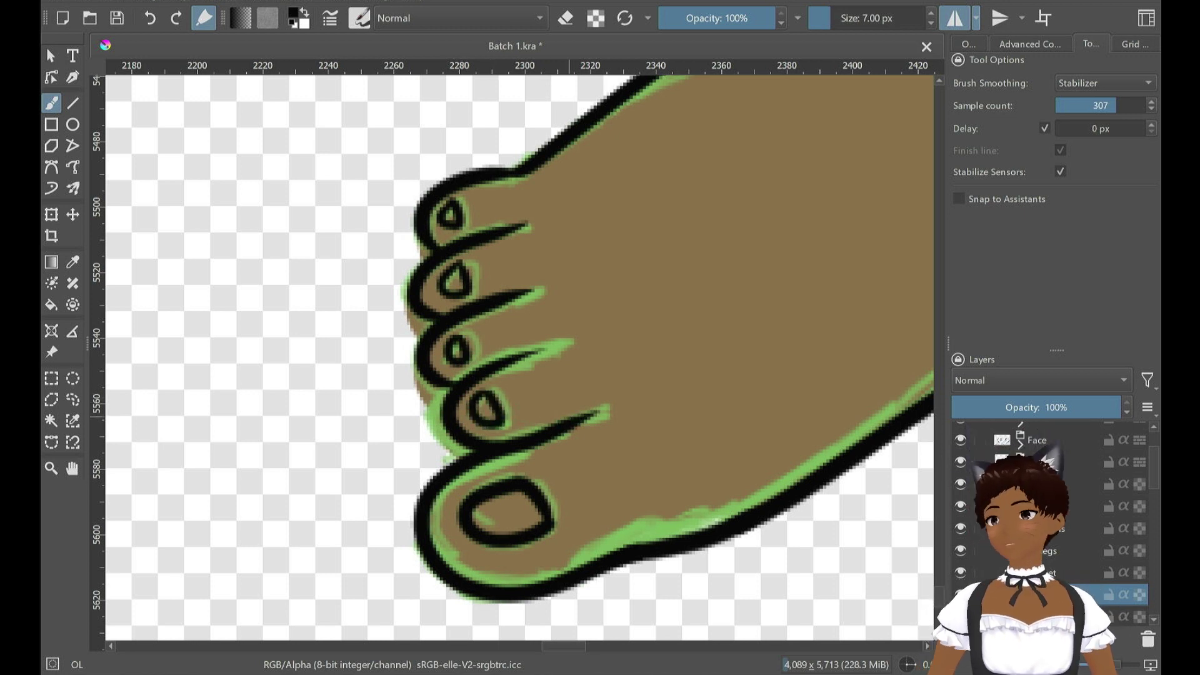
pyautogui.hotkey('ctrl', 's')
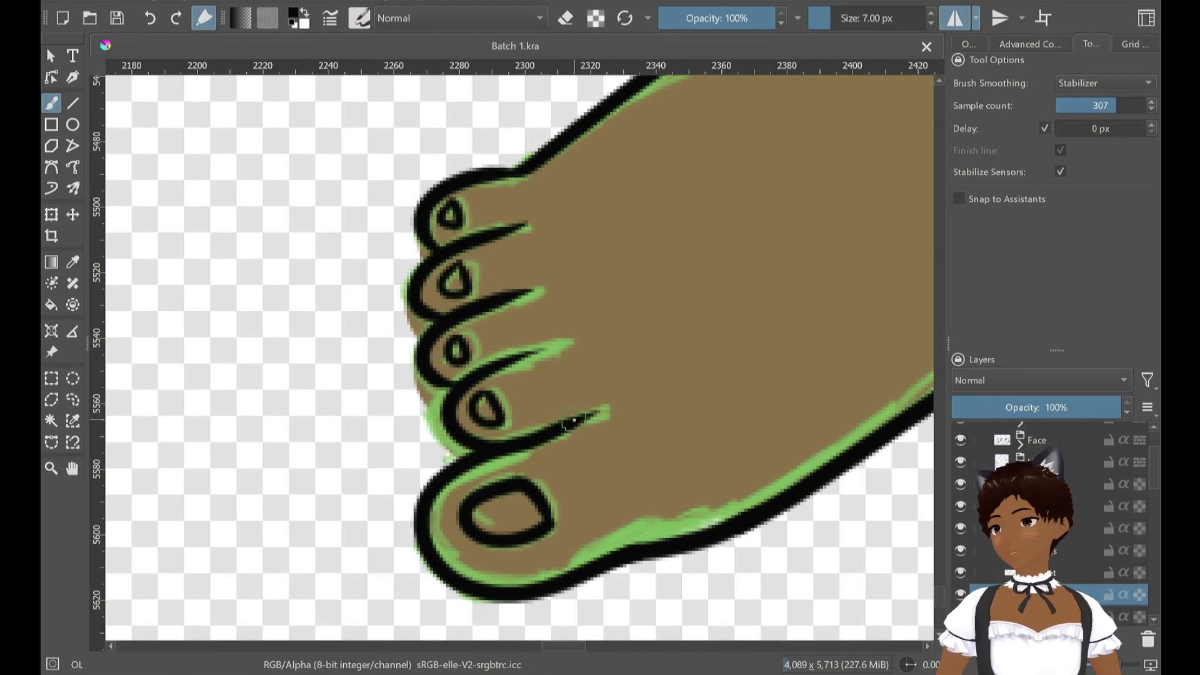
# Hide the green sketch layer of the legs and feet
pyautogui.scroll(-2, 347, 529)
pyautogui.scroll(-6, 550, 444)
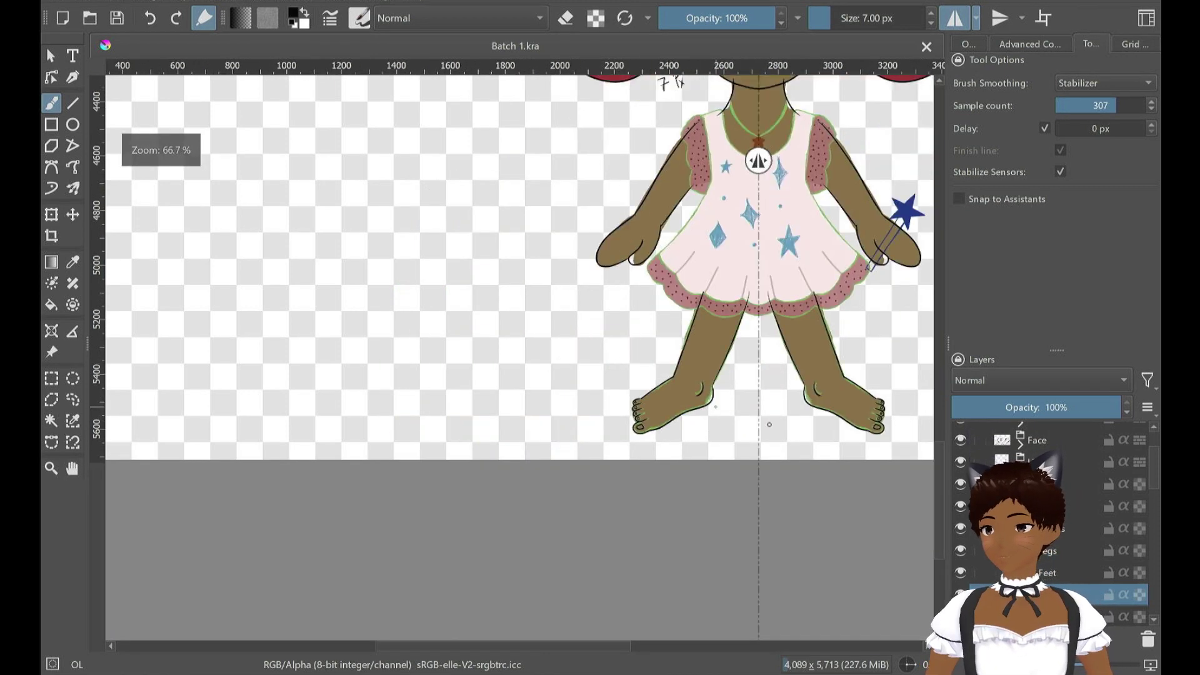
pyautogui.moveTo(831, 545)
pyautogui.mouseDown()
pyautogui.moveTo(712, 544)
pyautogui.moveTo(667, 565)
pyautogui.mouseUp()
pyautogui.scroll(-8, 1072, 512)
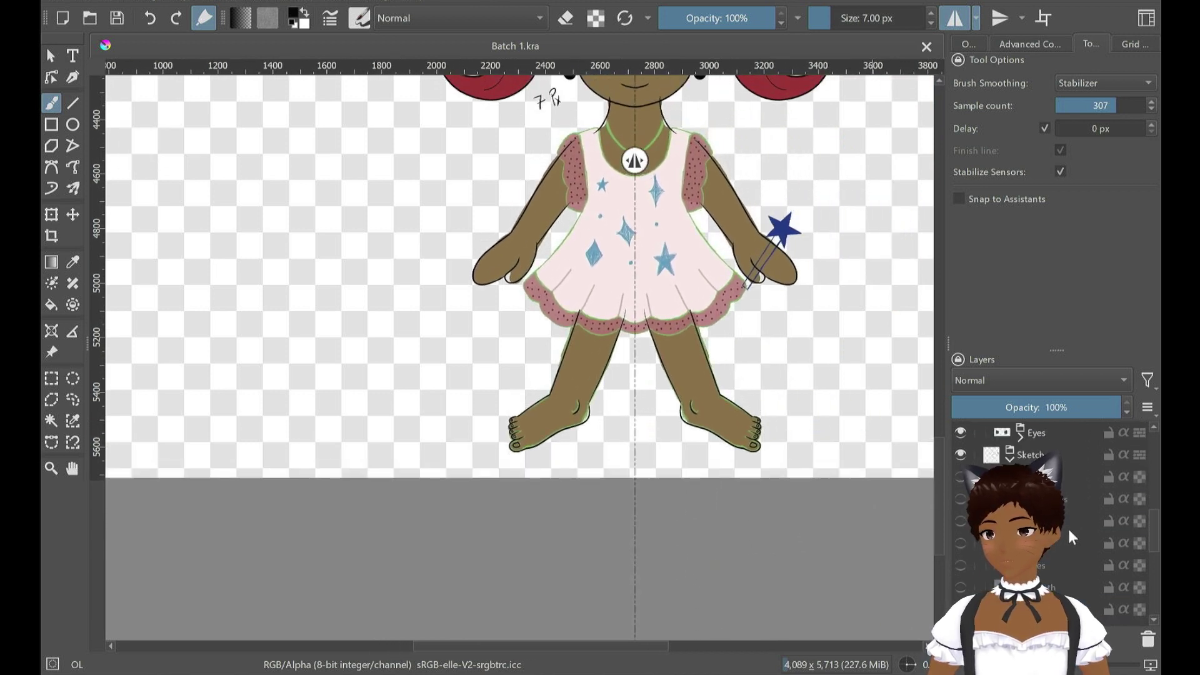
pyautogui.scroll(-3, 1072, 513)
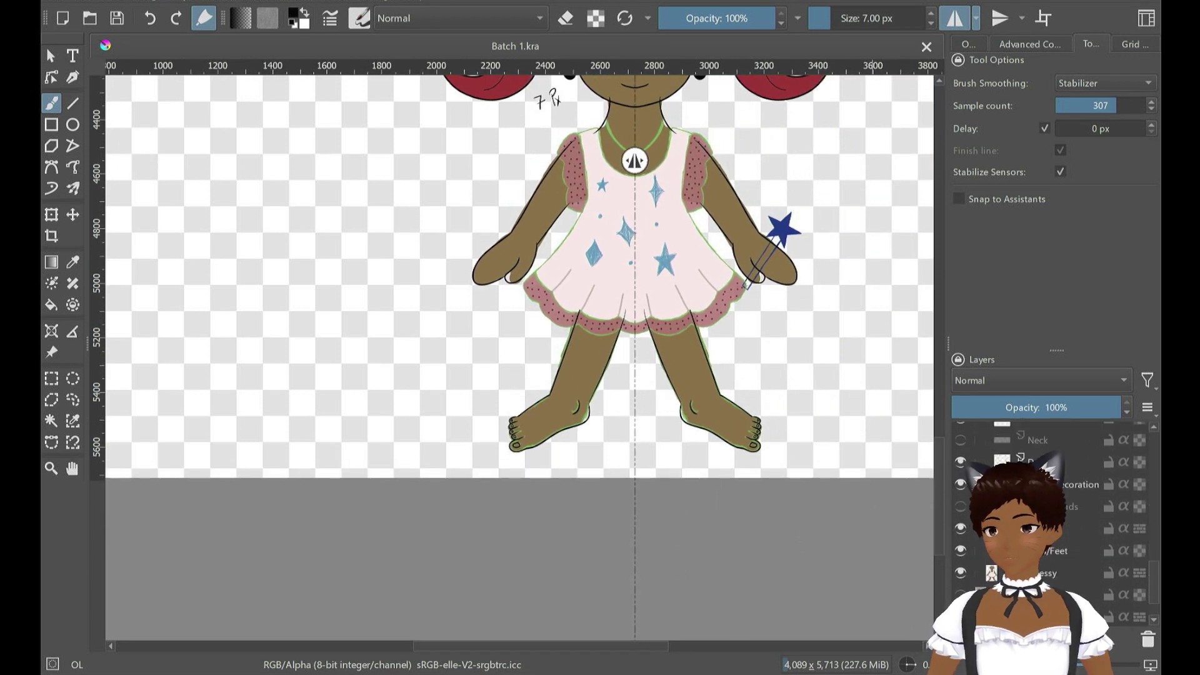
pyautogui.click(961, 550)
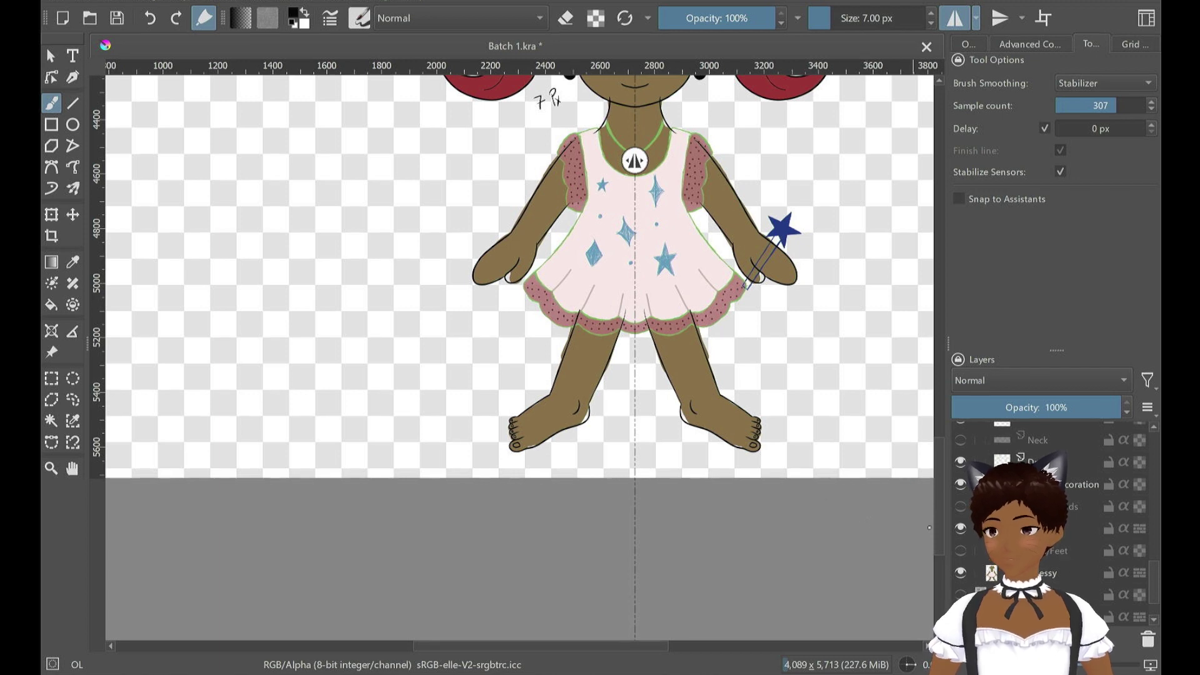
# Examine the inked outlines of the feet, legs, arms and neck with the leg sketch hidden
pyautogui.scroll(1, 826, 500)
pyautogui.moveTo(756, 411); pyautogui.dragTo(838, 544)
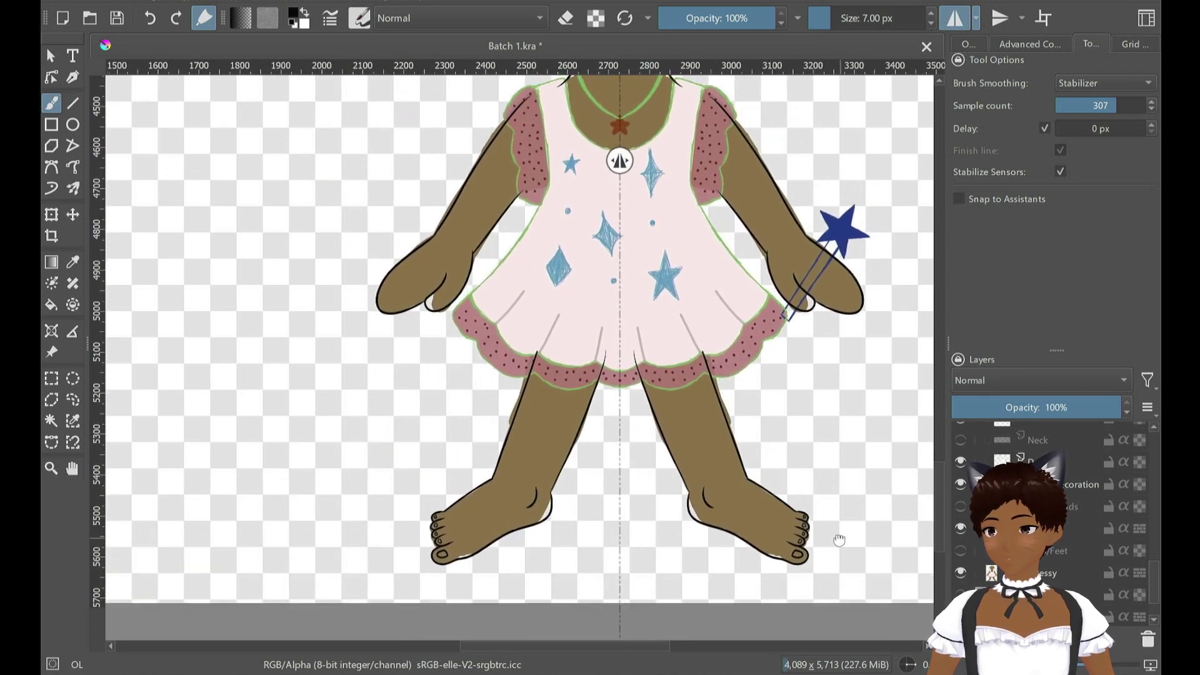
pyautogui.scroll(2, 829, 547)
pyautogui.scroll(-2, 829, 547)
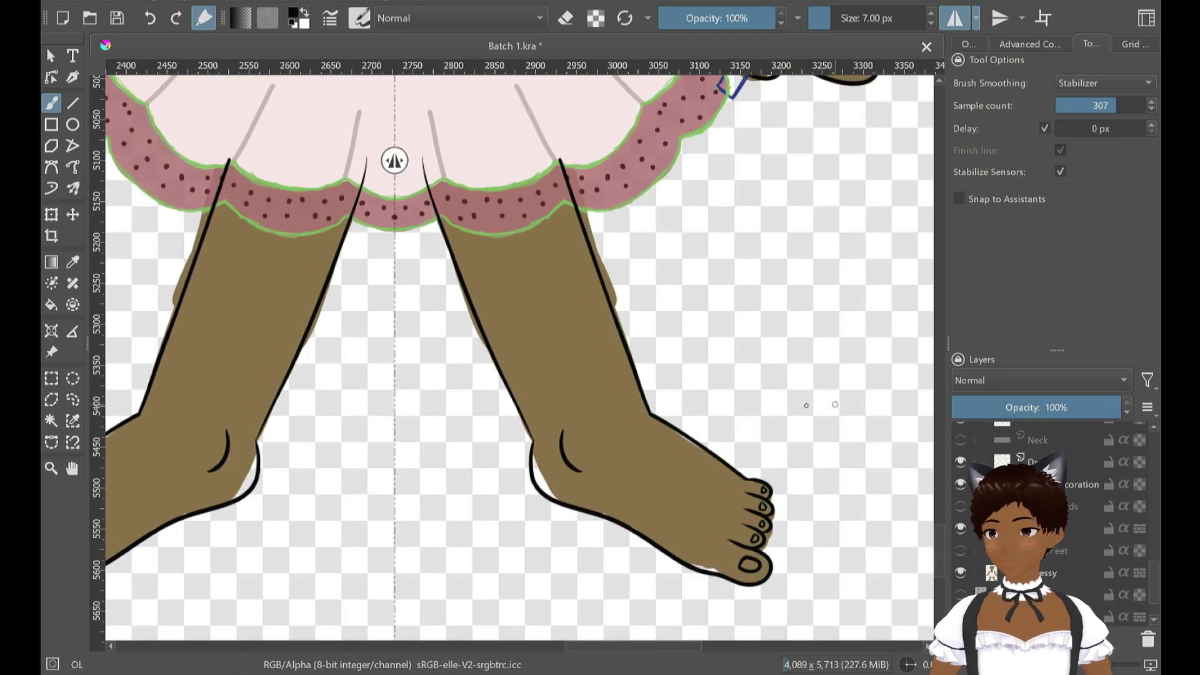
pyautogui.scroll(-2, 1056, 500)
pyautogui.scroll(6, 1056, 500)
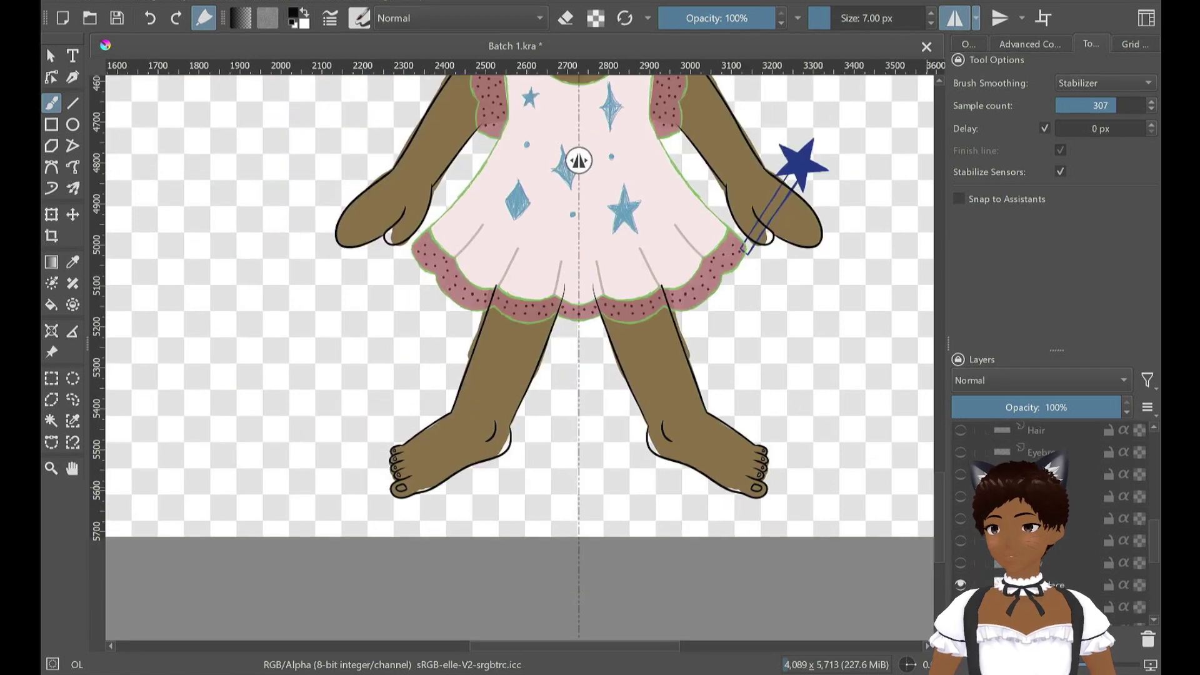
pyautogui.scroll(4, 676, 375)
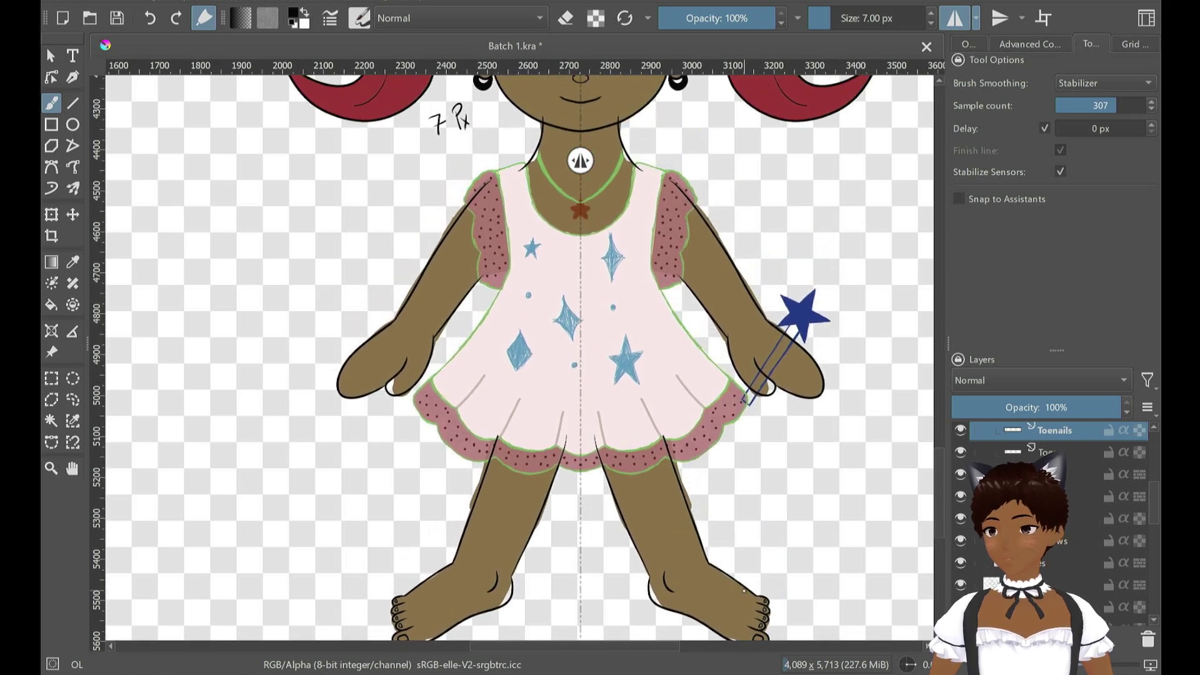
pyautogui.keyDown('ctrl'); pyautogui.scroll(3, 555, 589); pyautogui.keyUp('ctrl')
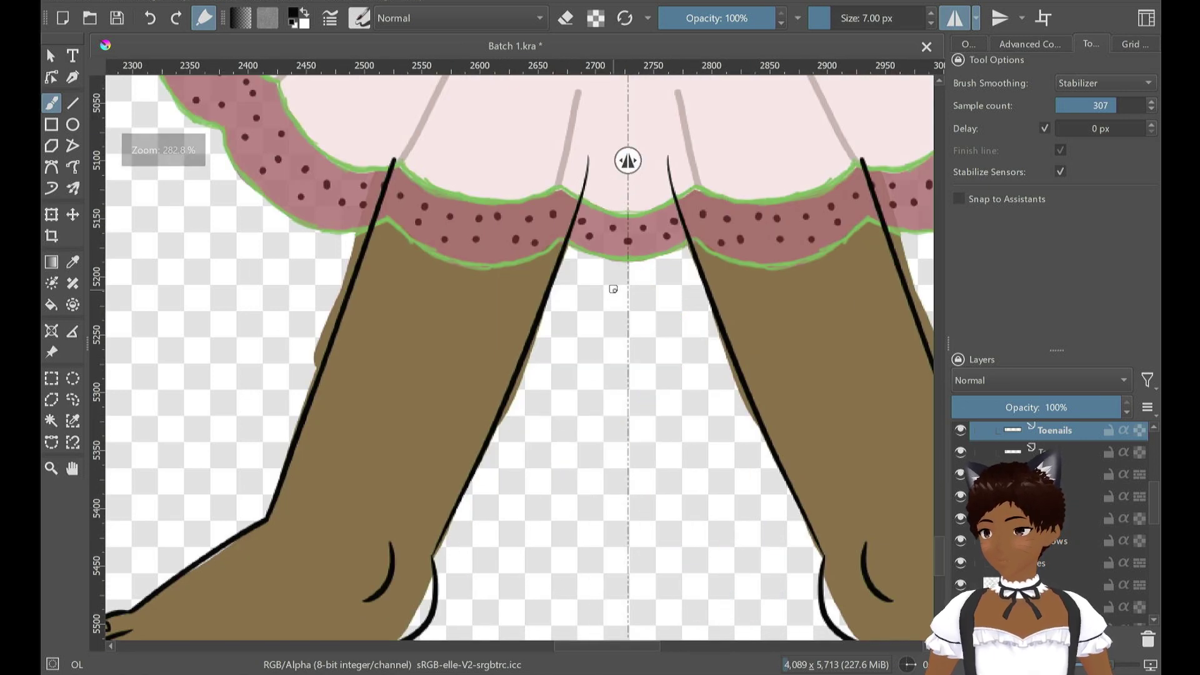
pyautogui.keyDown('ctrl'); pyautogui.scroll(3, 563, 504); pyautogui.keyUp('ctrl')
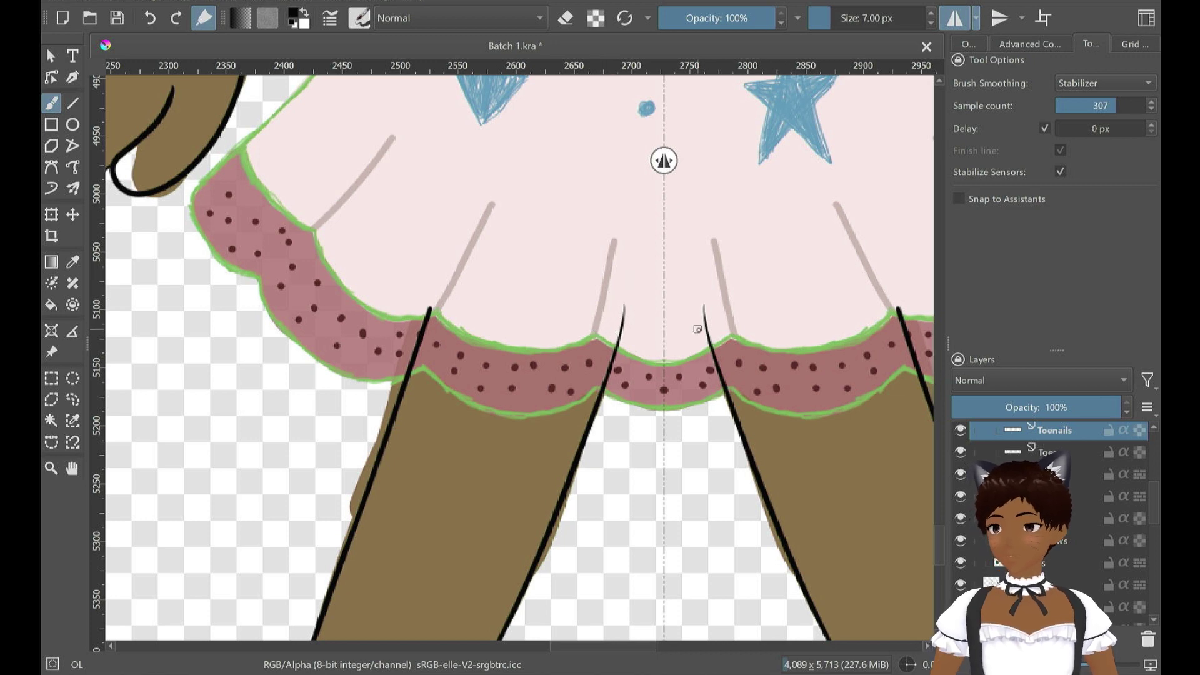
pyautogui.press('1')
pyautogui.moveTo(718, 207); pyautogui.dragTo(716, 436)
pyautogui.scroll(3, 769, 349)
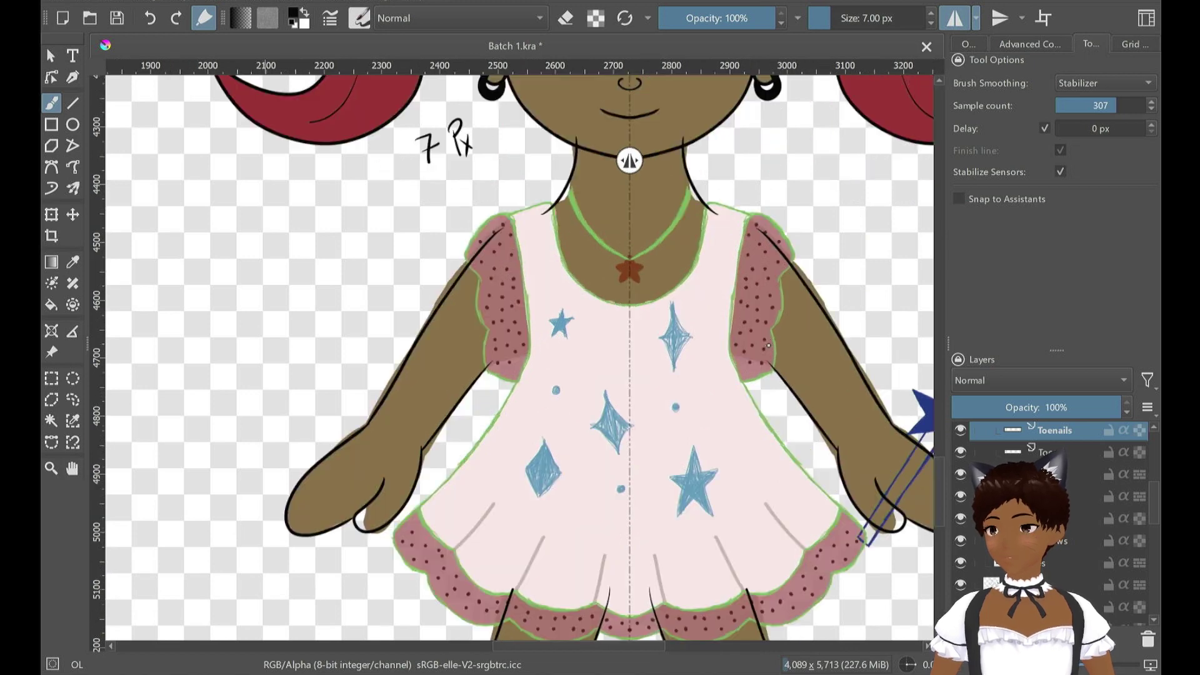
pyautogui.moveTo(525, 154); pyautogui.dragTo(576, 554)
# Erase the neck line ends above the jawline on the Neck layer using the Basic-1 eraser at stabilizer sample count 28, then set its size to 12.30 px
pyautogui.scroll(2, 1059, 475)
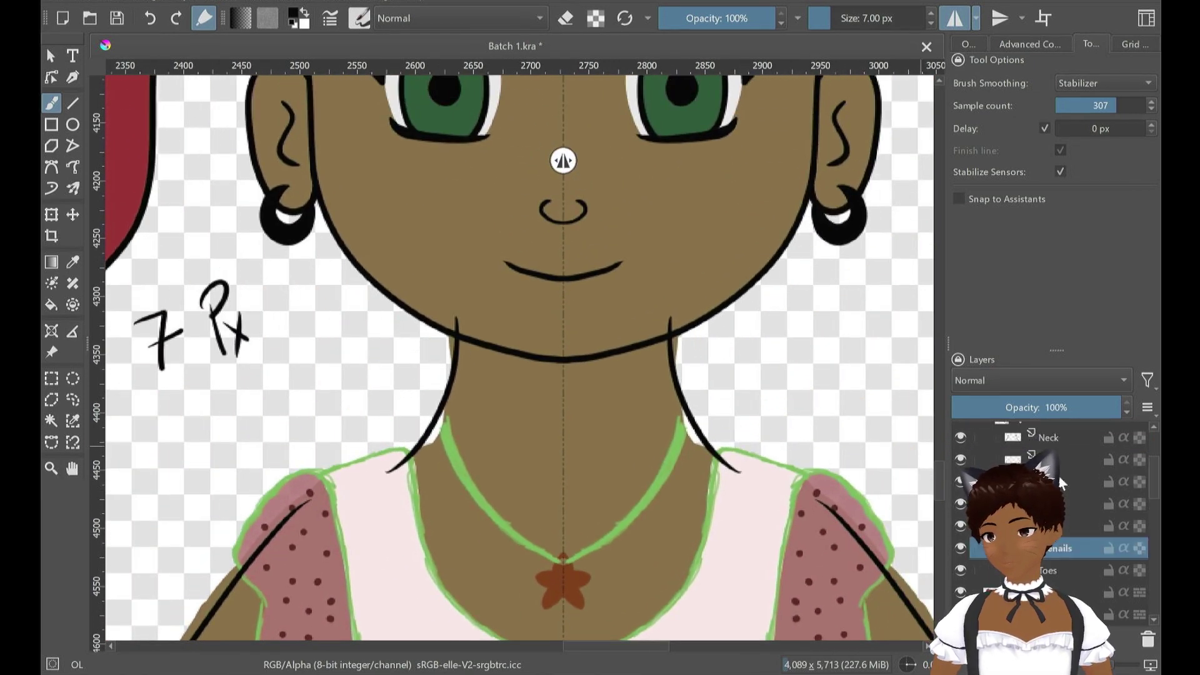
pyautogui.click(1039, 436)
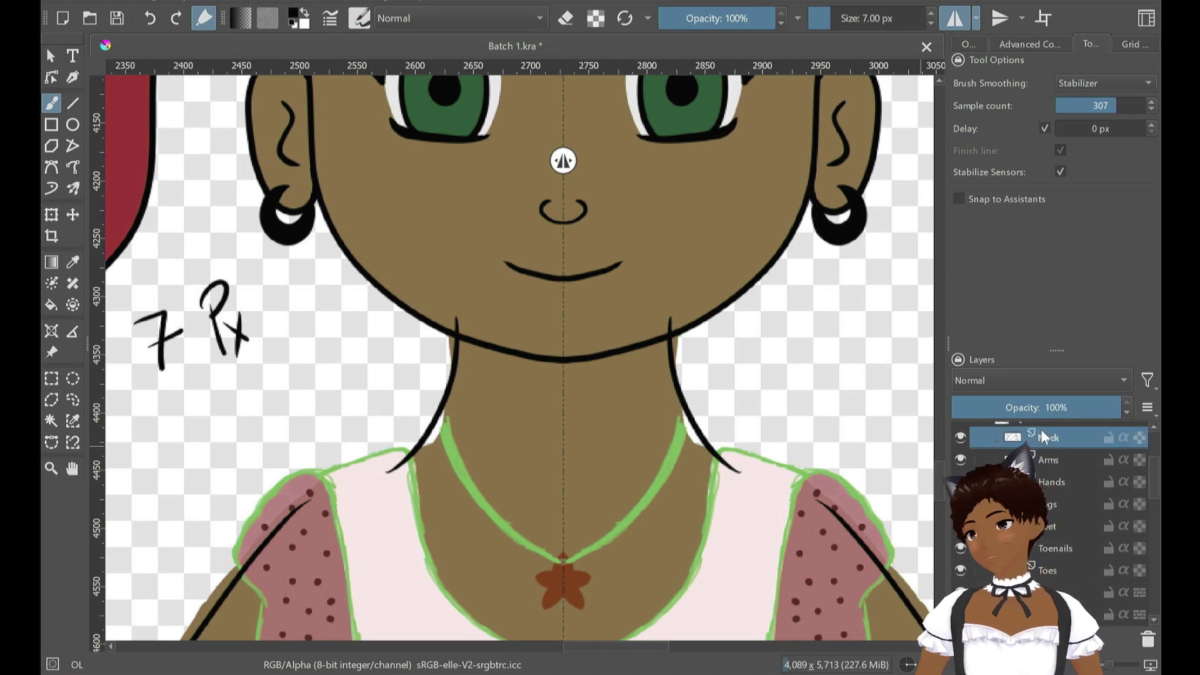
pyautogui.moveTo(1041, 429)
pyautogui.click(360, 18)
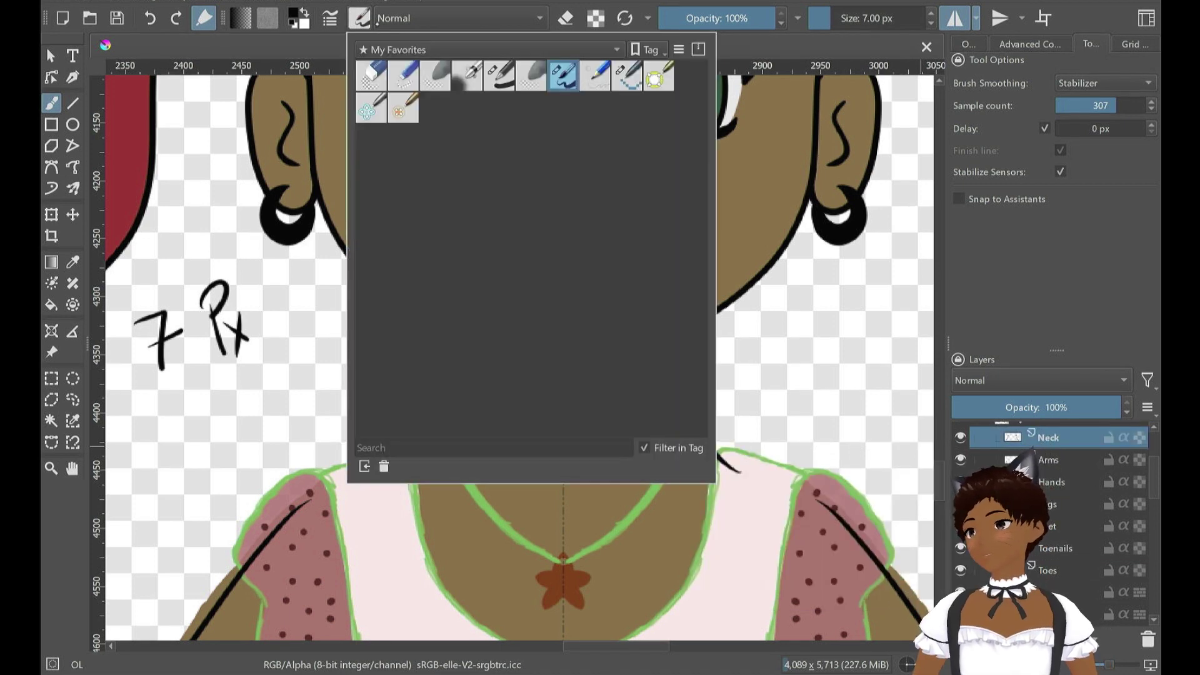
pyautogui.click(565, 18)
pyautogui.press('e')
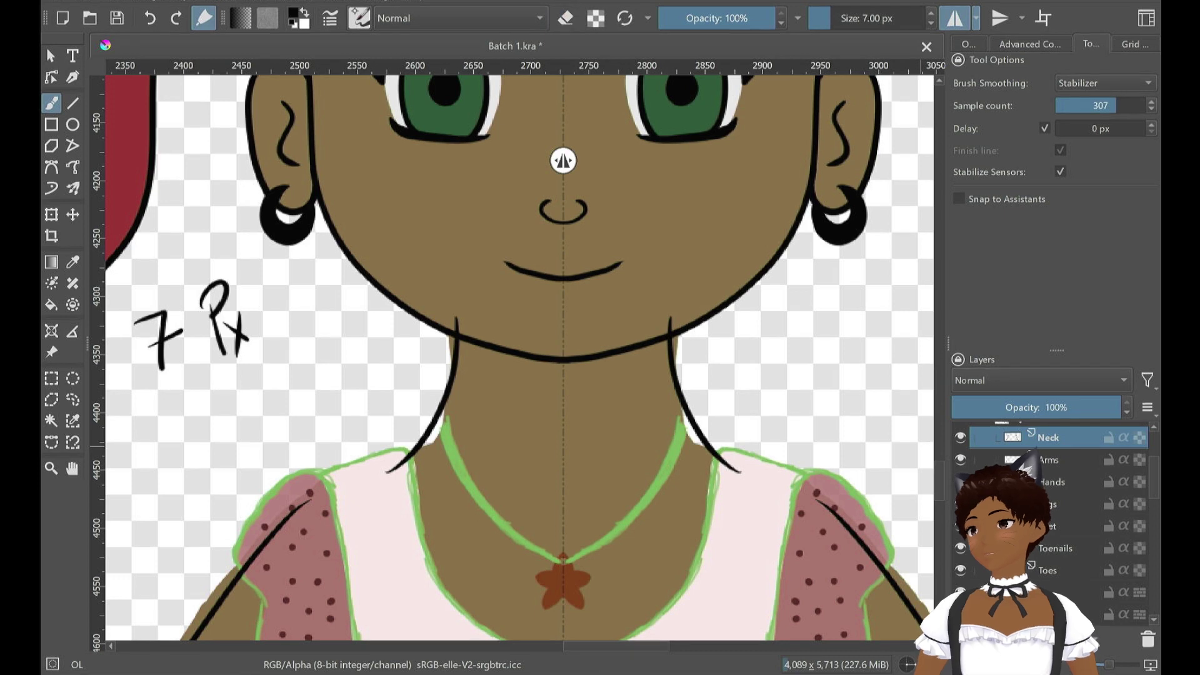
pyautogui.press('F6')
pyautogui.click(499, 76)
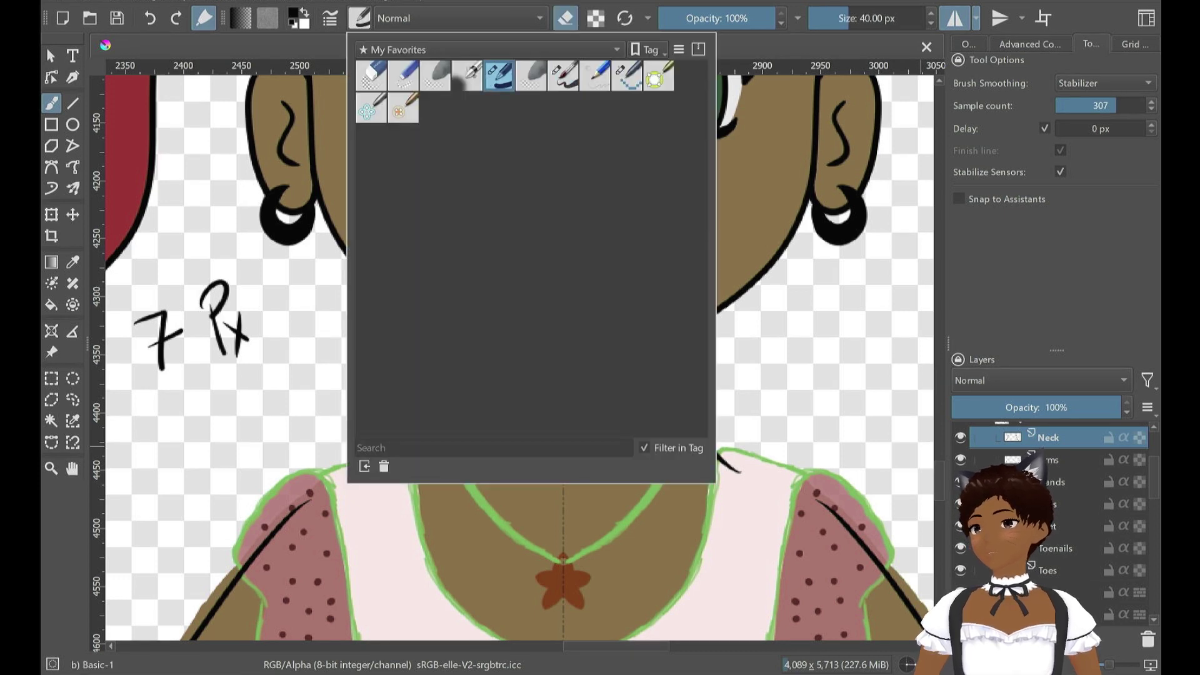
pyautogui.click(1123, 84)
pyautogui.click(1094, 107)
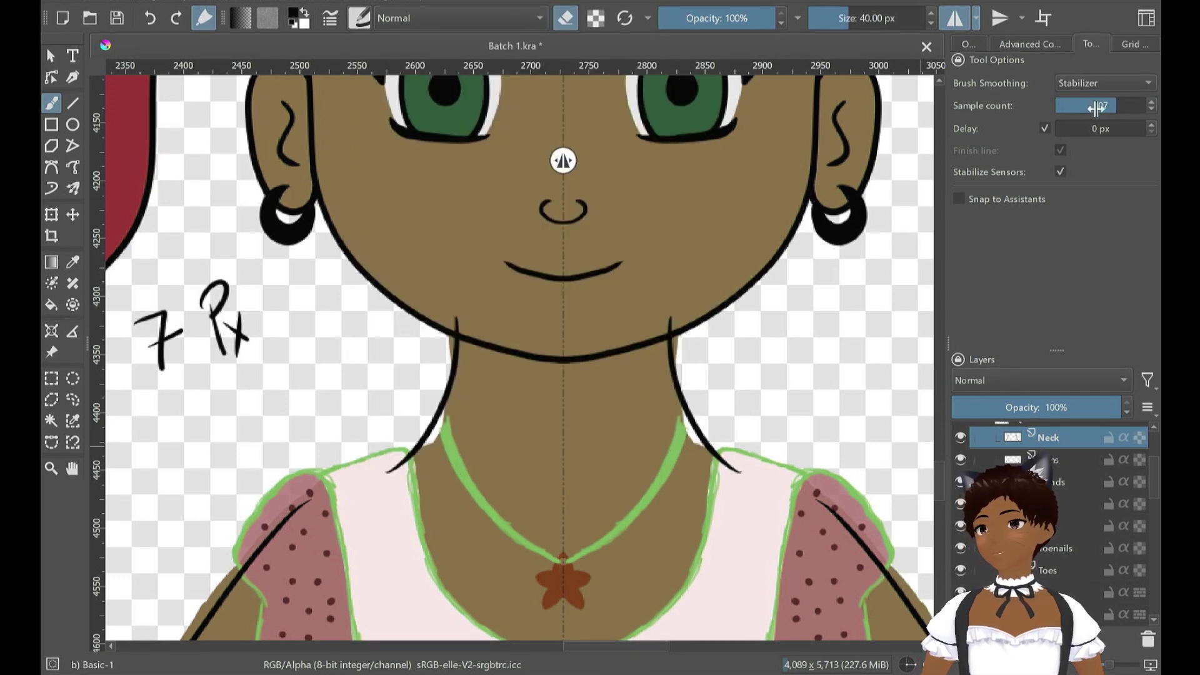
pyautogui.click(1086, 107)
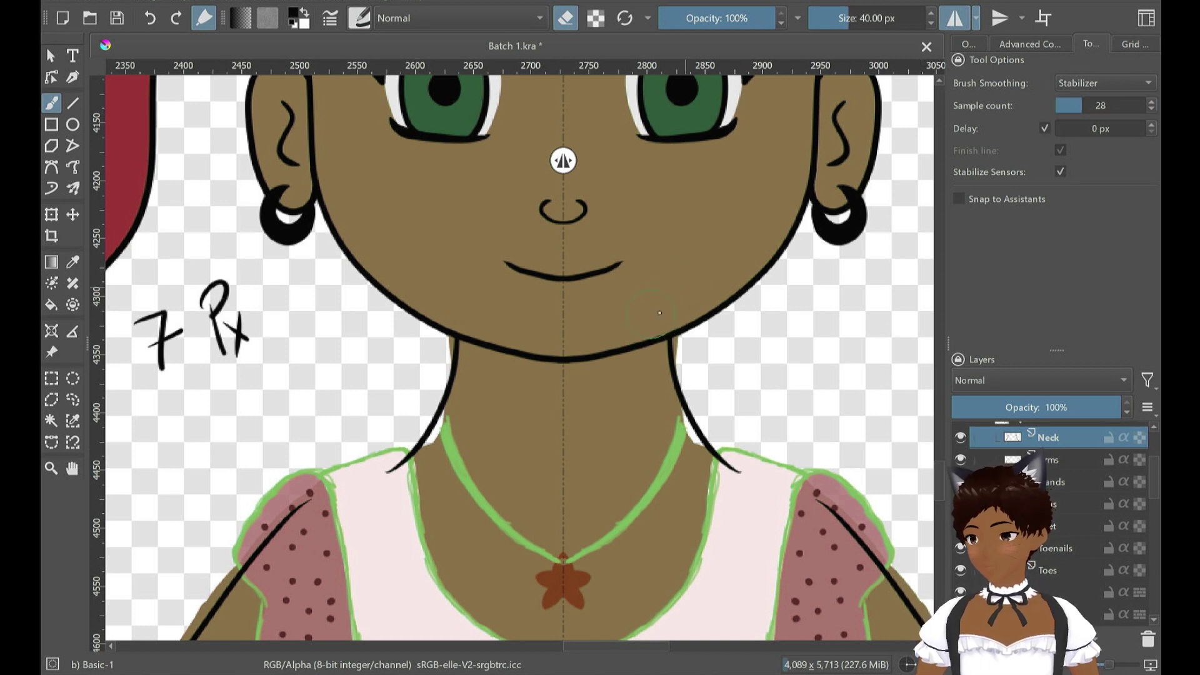
pyautogui.moveTo(824, 19); pyautogui.dragTo(830, 33)
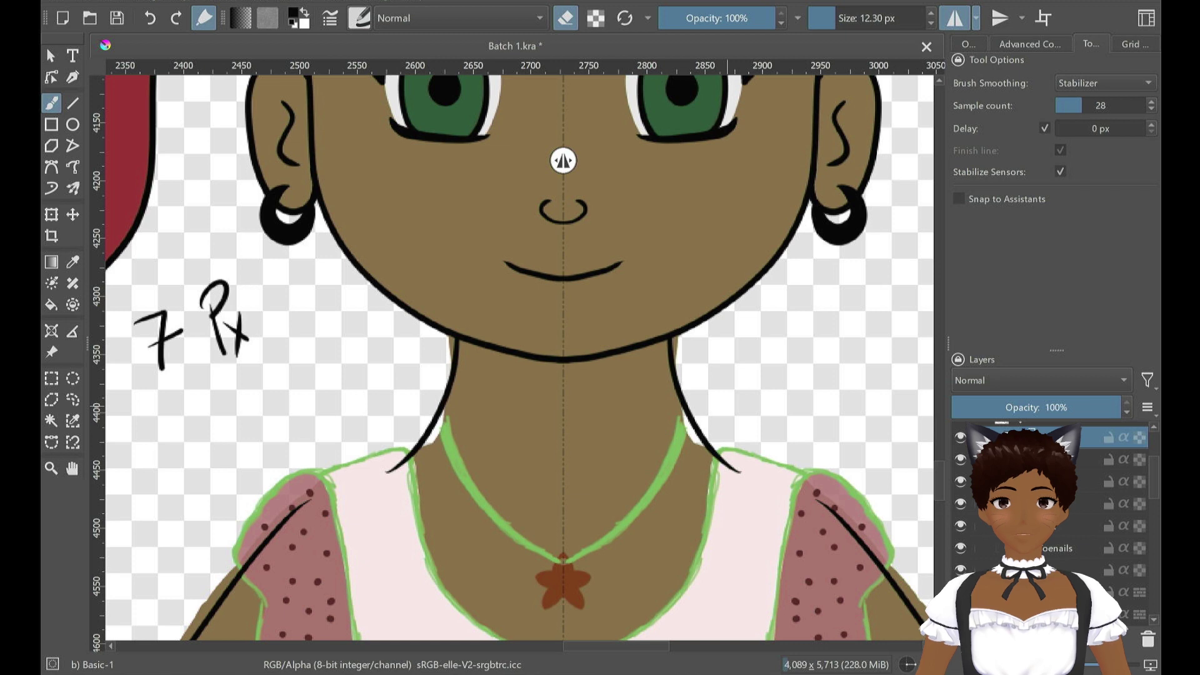
# Examine where the neck, arm and leg outlines overlap the dress, sleeves and hem, and check the outline layer list
pyautogui.scroll(6, 714, 465)
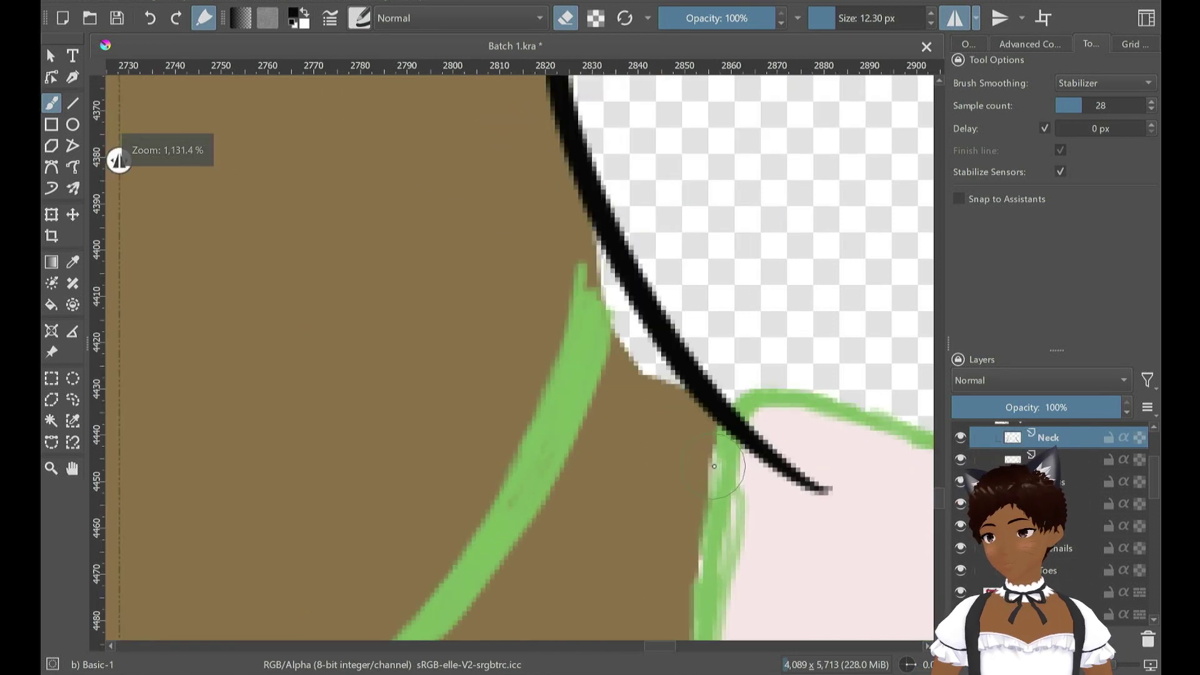
pyautogui.scroll(-4, 714, 466)
pyautogui.moveTo(629, 538); pyautogui.dragTo(649, 299)
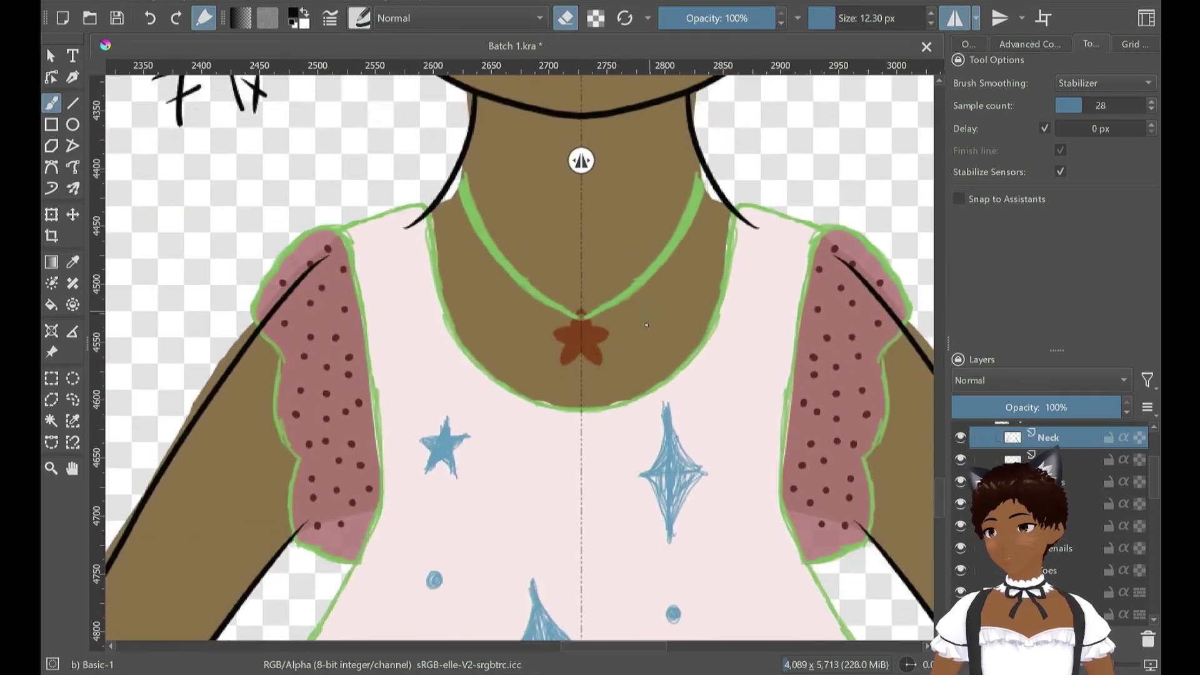
pyautogui.scroll(-5, 642, 387)
pyautogui.moveTo(670, 504); pyautogui.dragTo(667, 402)
pyautogui.scroll(3, 722, 510)
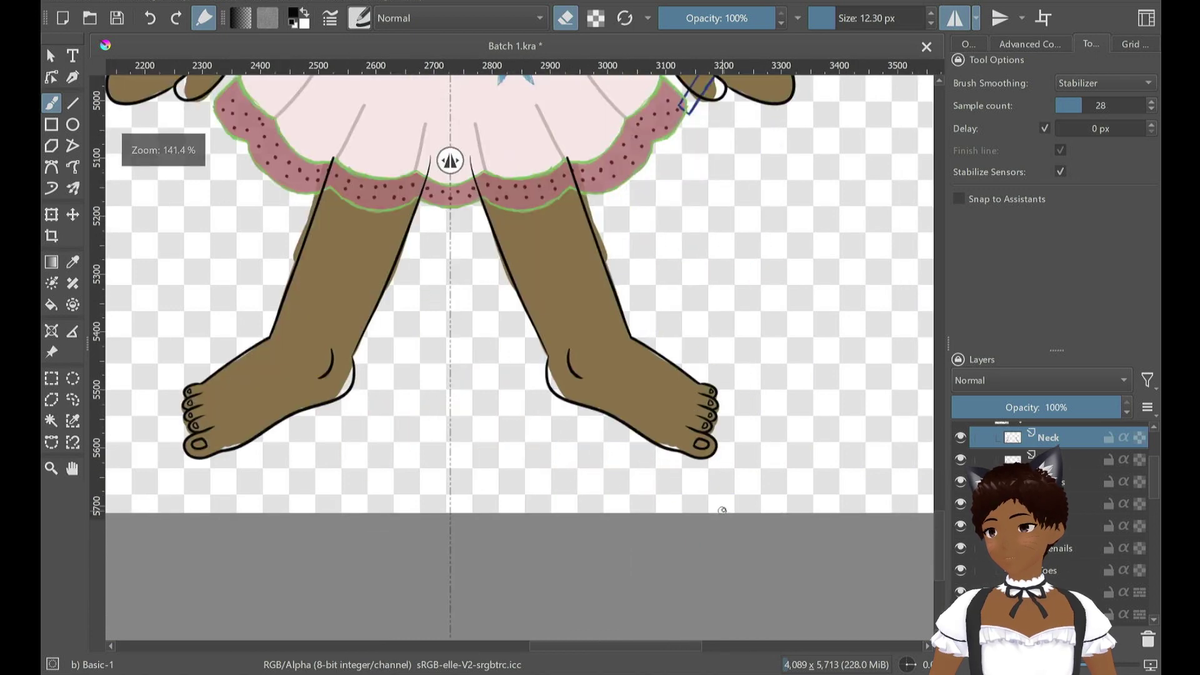
pyautogui.moveTo(655, 450); pyautogui.dragTo(770, 610)
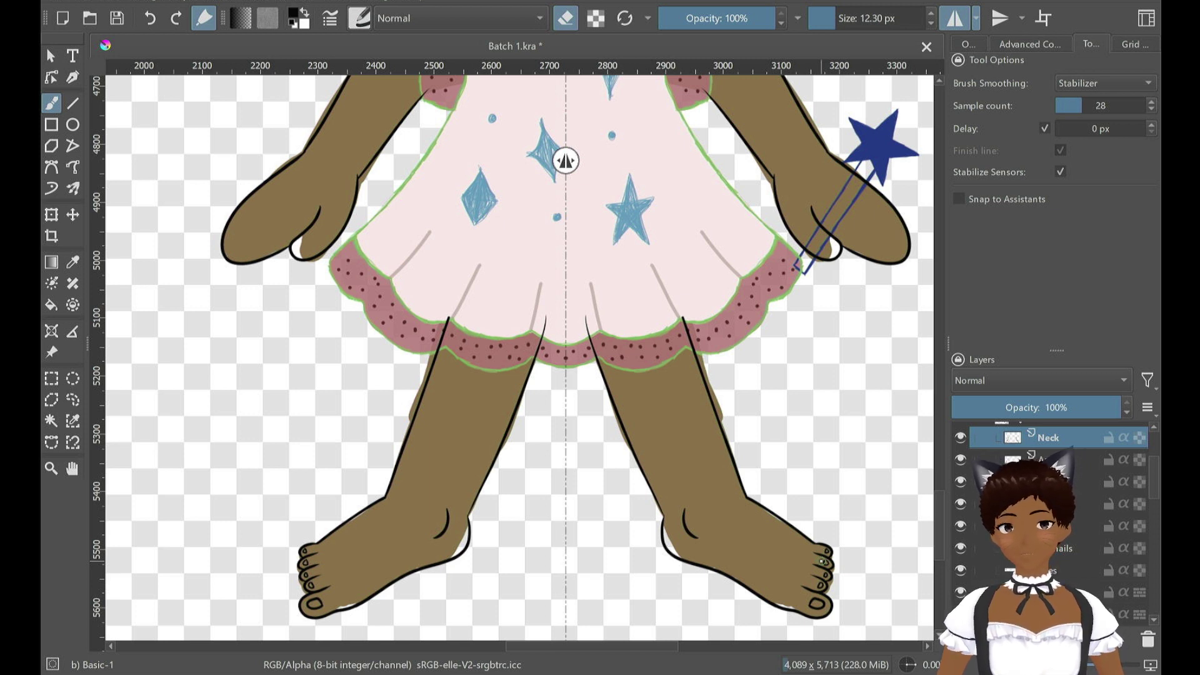
pyautogui.moveTo(1115, 539)
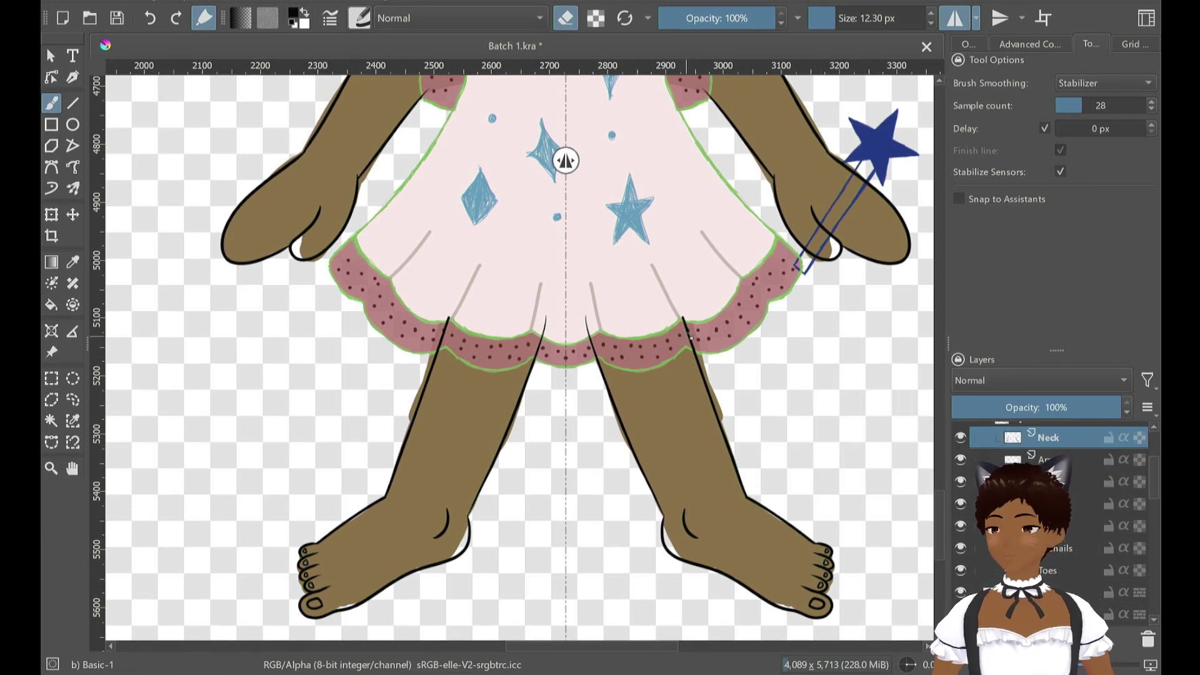
pyautogui.scroll(2, 690, 337)
pyautogui.scroll(-2, 557, 271)
pyautogui.moveTo(553, 276); pyautogui.dragTo(683, 549)
pyautogui.moveTo(550, 246); pyautogui.dragTo(529, 364)
pyautogui.moveTo(544, 223); pyautogui.dragTo(439, 265)
pyautogui.scroll(3, 581, 514)
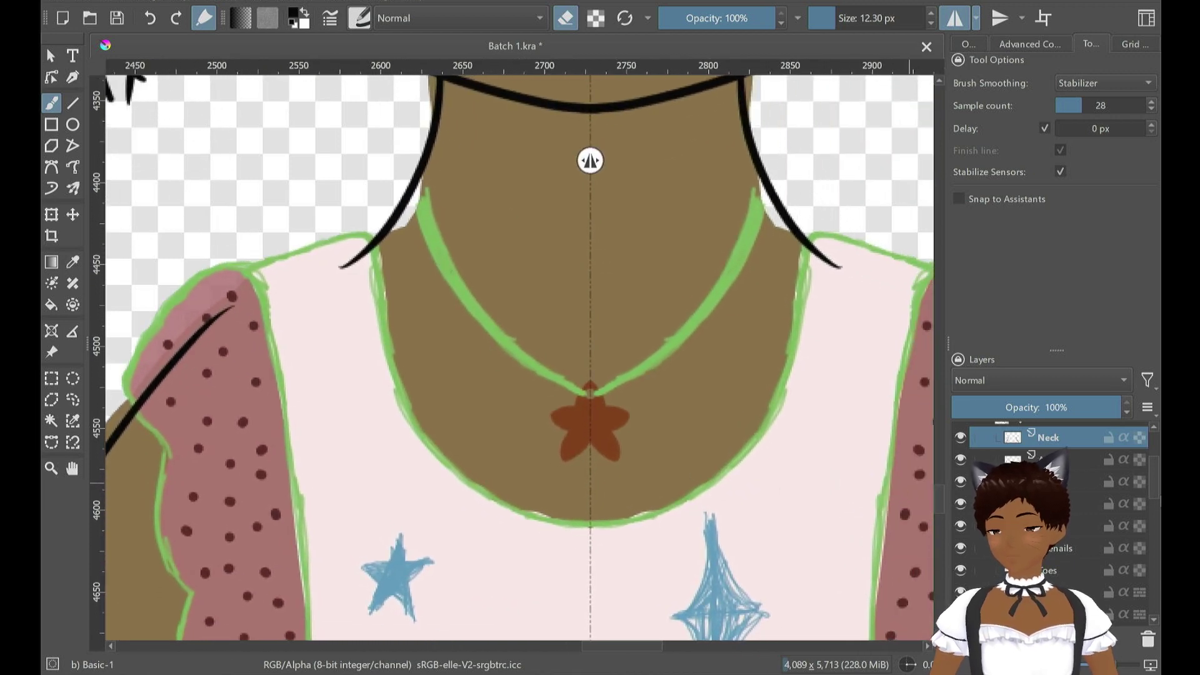
pyautogui.scroll(2, 1073, 523)
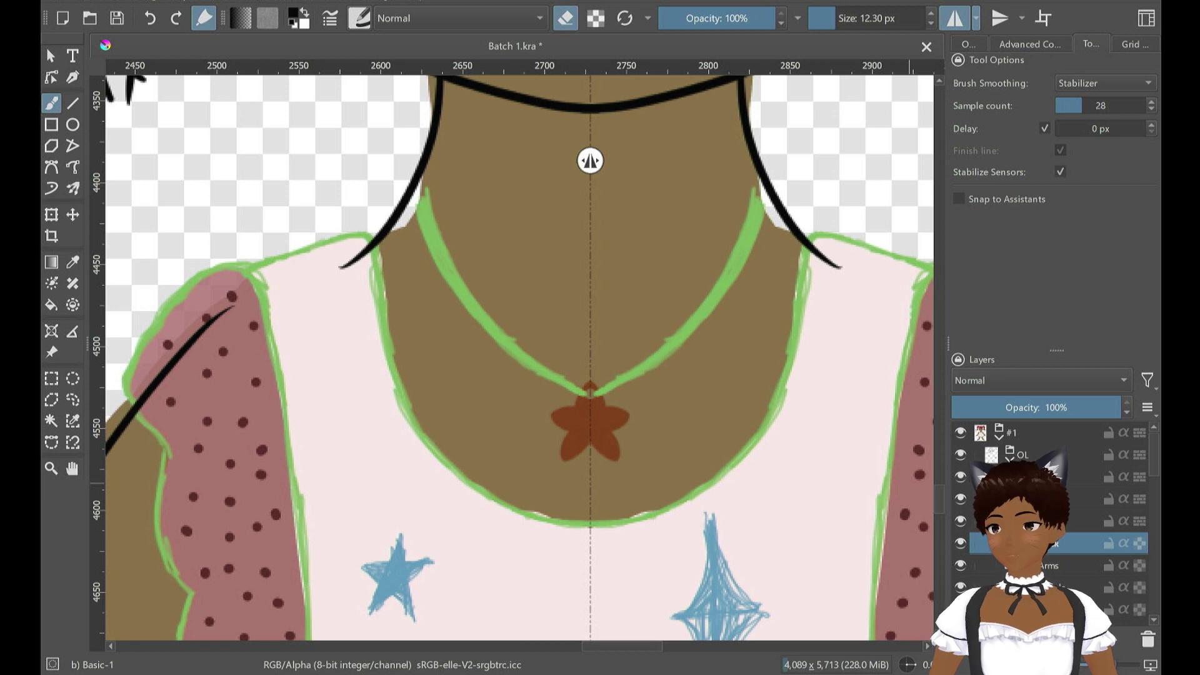
pyautogui.moveTo(1072, 523)
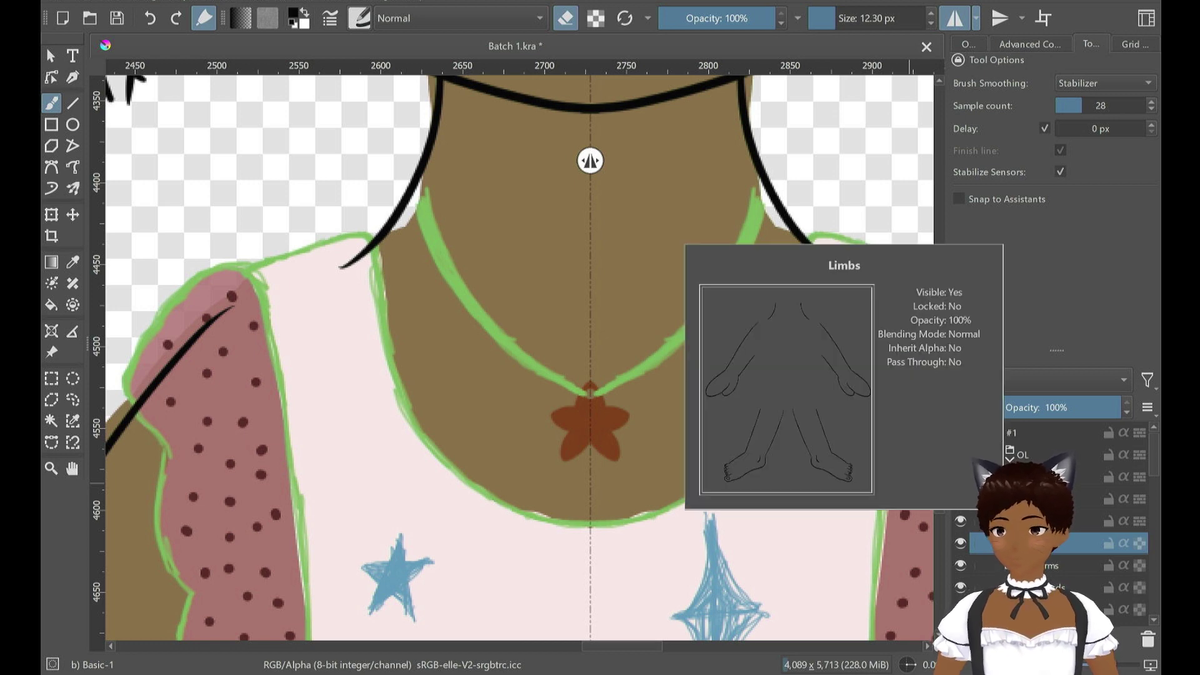
pyautogui.moveTo(505, 448); pyautogui.dragTo(578, 287)
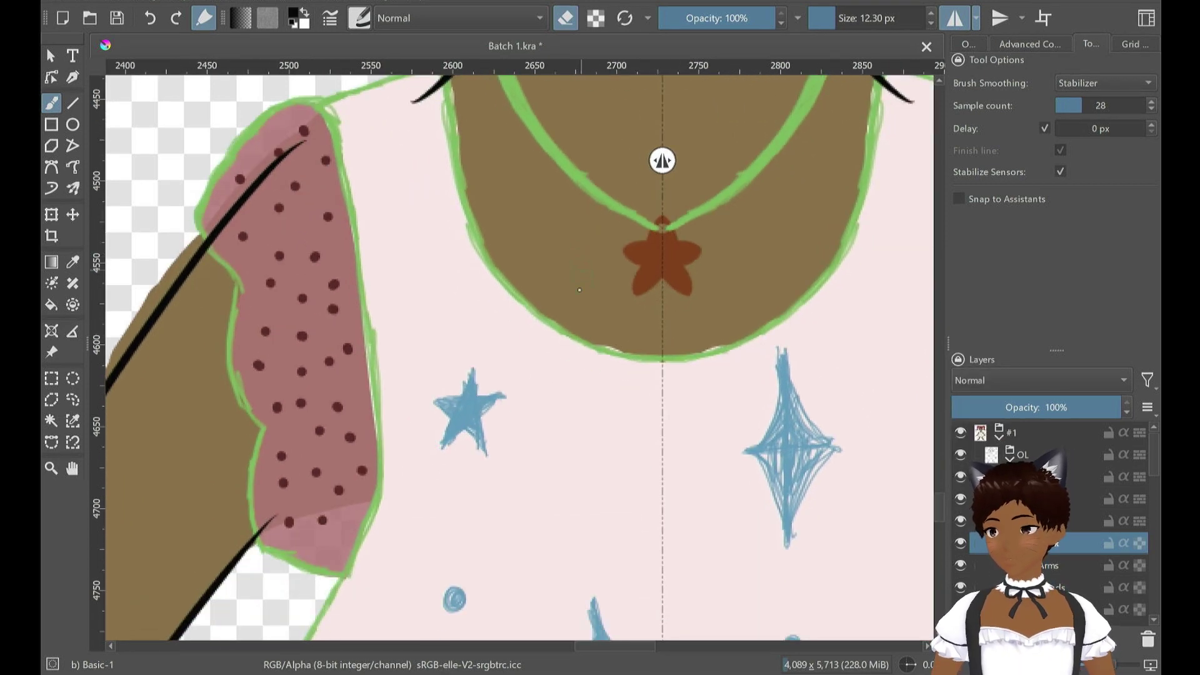
pyautogui.scroll(-3, 579, 287)
pyautogui.scroll(-3, 632, 450)
pyautogui.moveTo(870, 566); pyautogui.dragTo(830, 425)
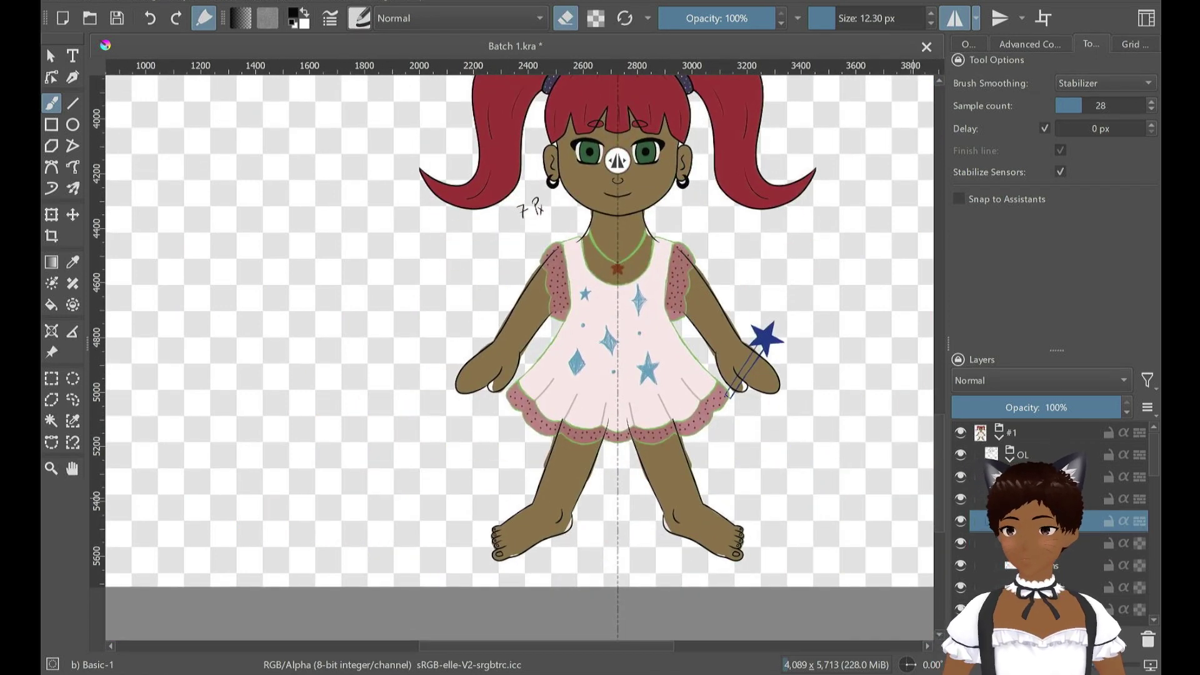
# Create a layer group between the Face and Limbs groups and name it for the clothes
pyautogui.click(1037, 498)
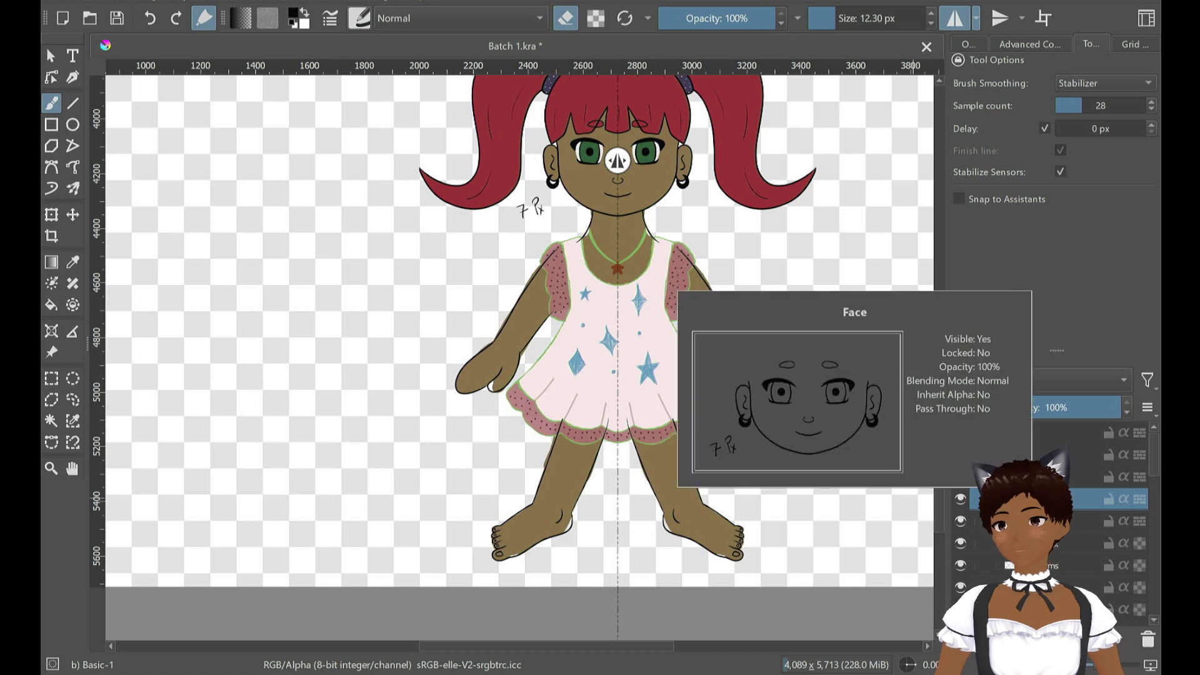
pyautogui.click(1021, 525)
pyautogui.moveTo(1037, 521); pyautogui.dragTo(1044, 492)
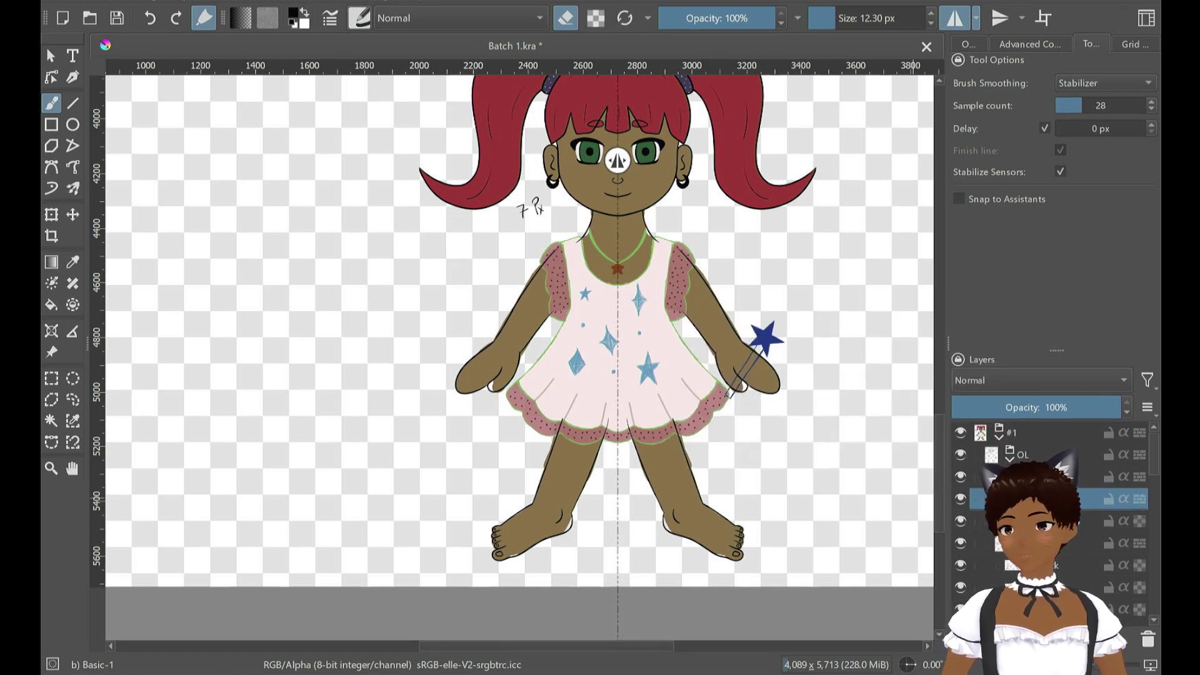
pyautogui.click(1041, 520)
pyautogui.hotkey('ctrl', 'g')
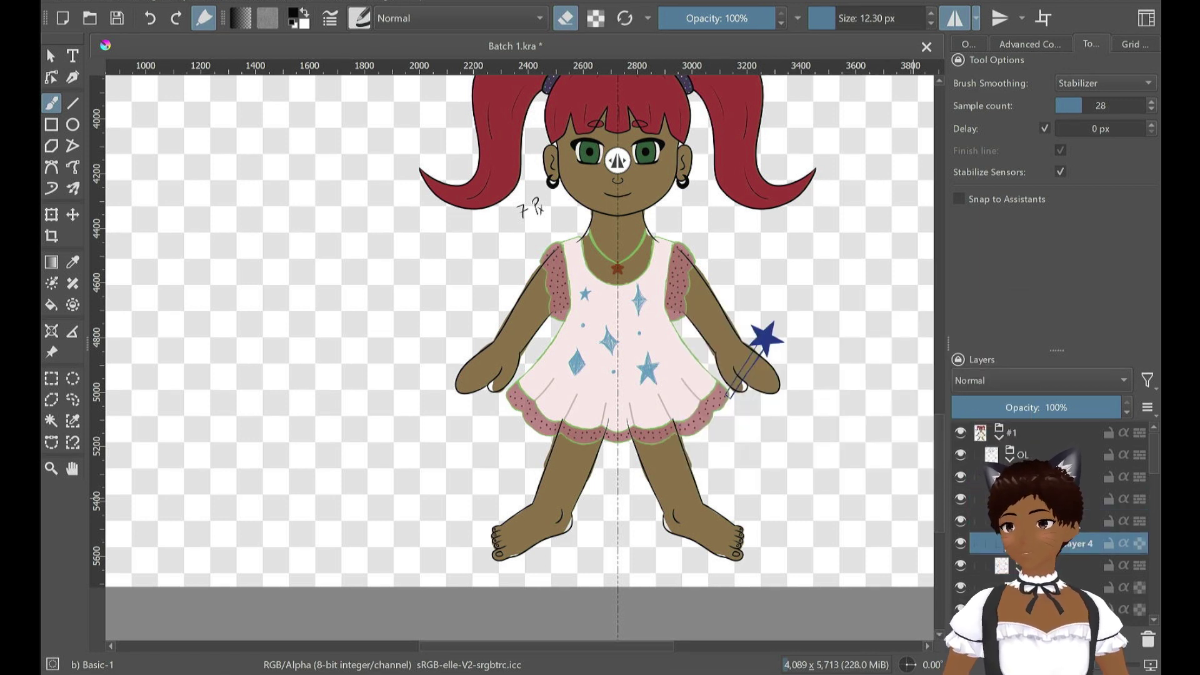
pyautogui.click(1040, 520)
pyautogui.doubleClick(1040, 521)
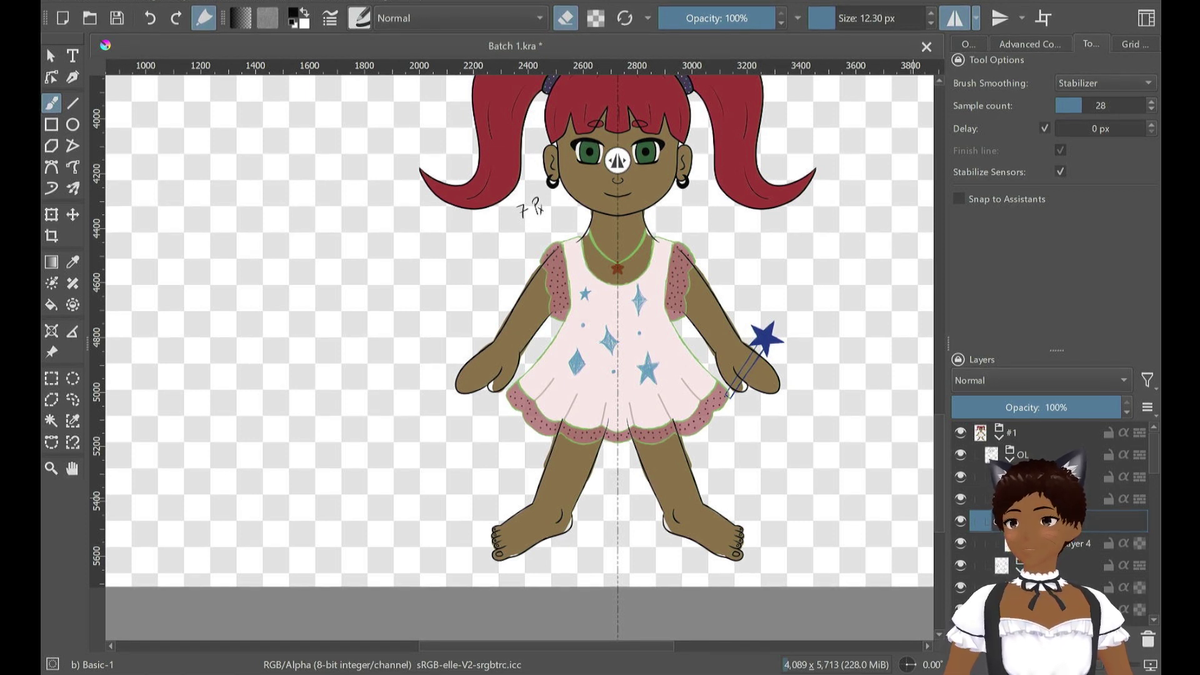
pyautogui.press('Return')
pyautogui.click(1071, 543)
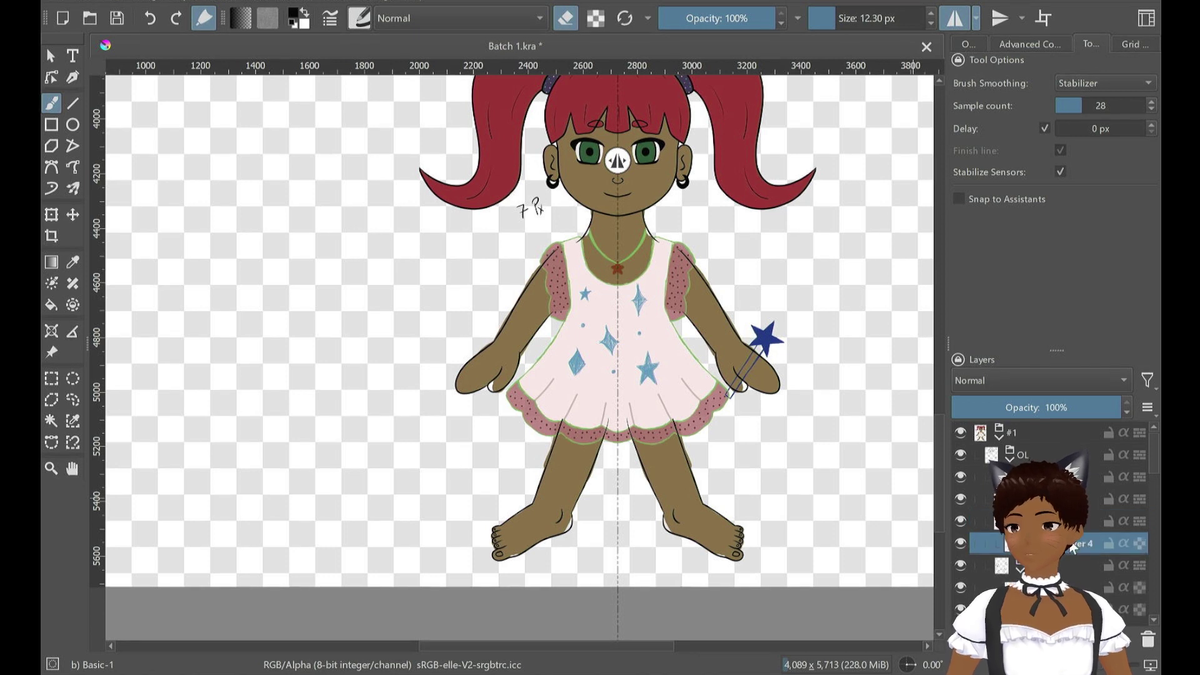
pyautogui.hotkey('shift', 'Delete')
pyautogui.scroll(3, 1072, 548)
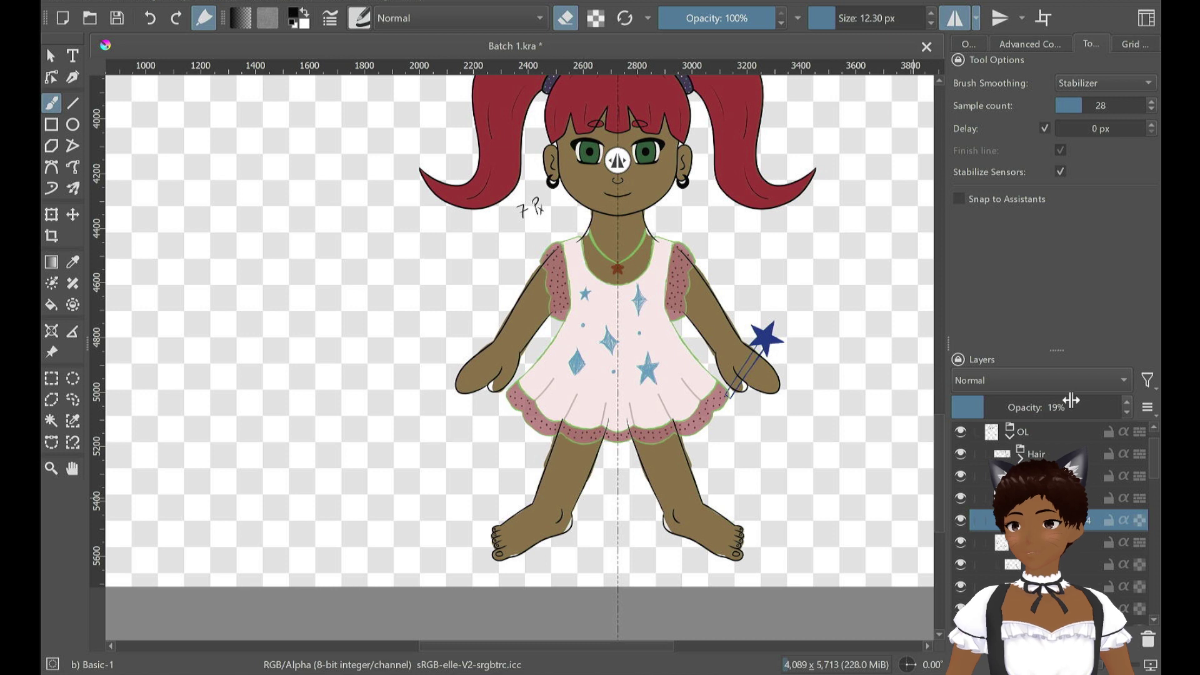
pyautogui.moveTo(1071, 403); pyautogui.dragTo(1130, 405)
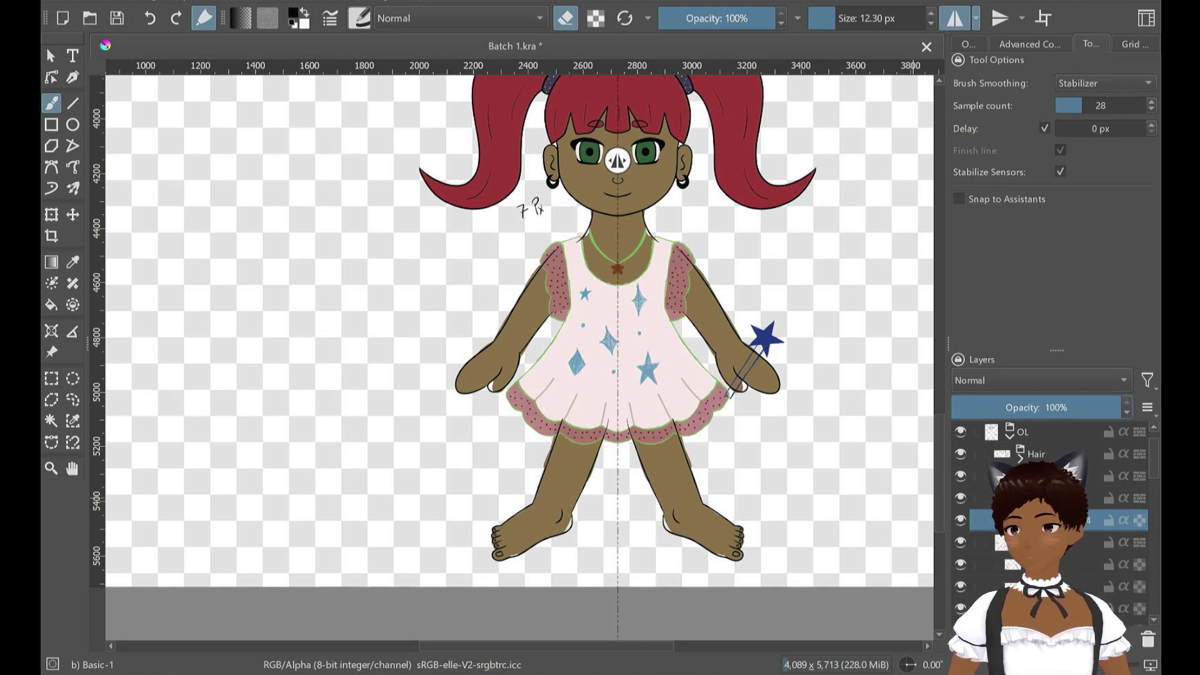
pyautogui.press('c')
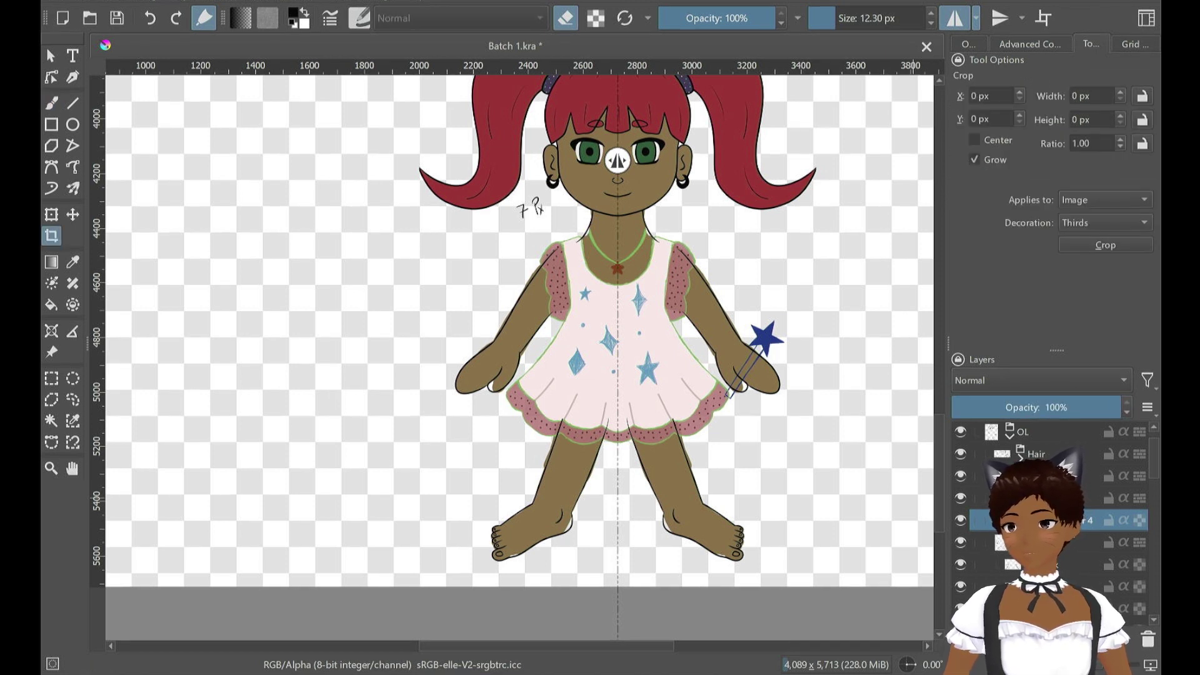
pyautogui.click(1024, 45)
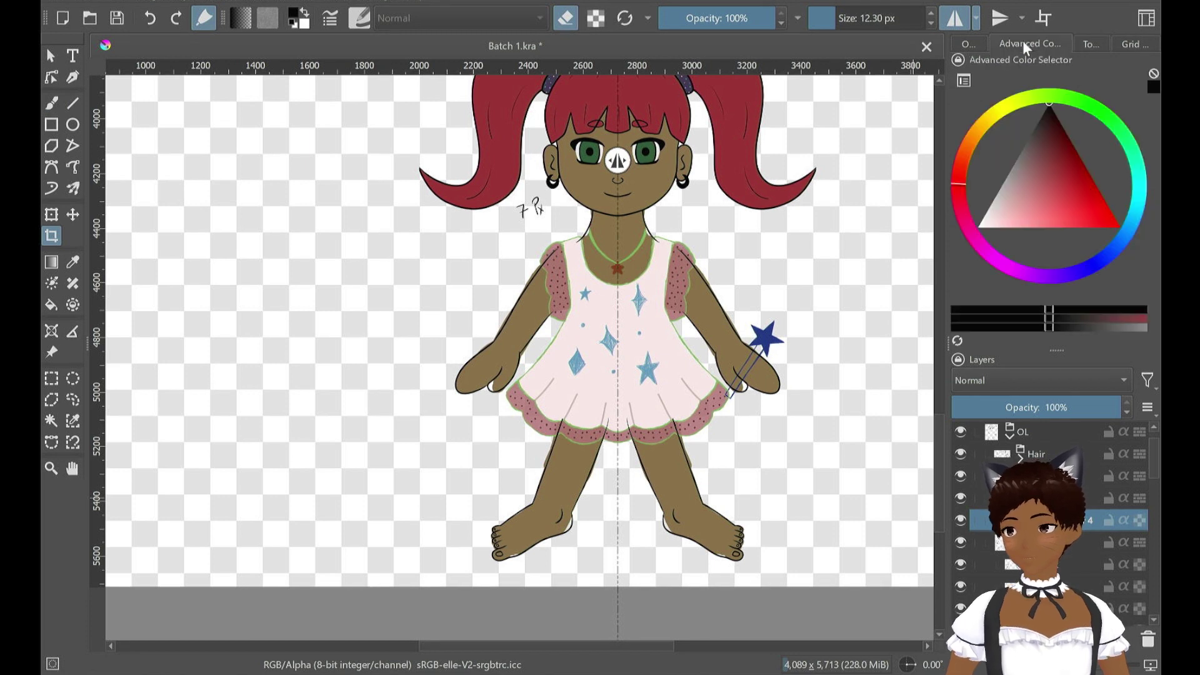
pyautogui.click(52, 105)
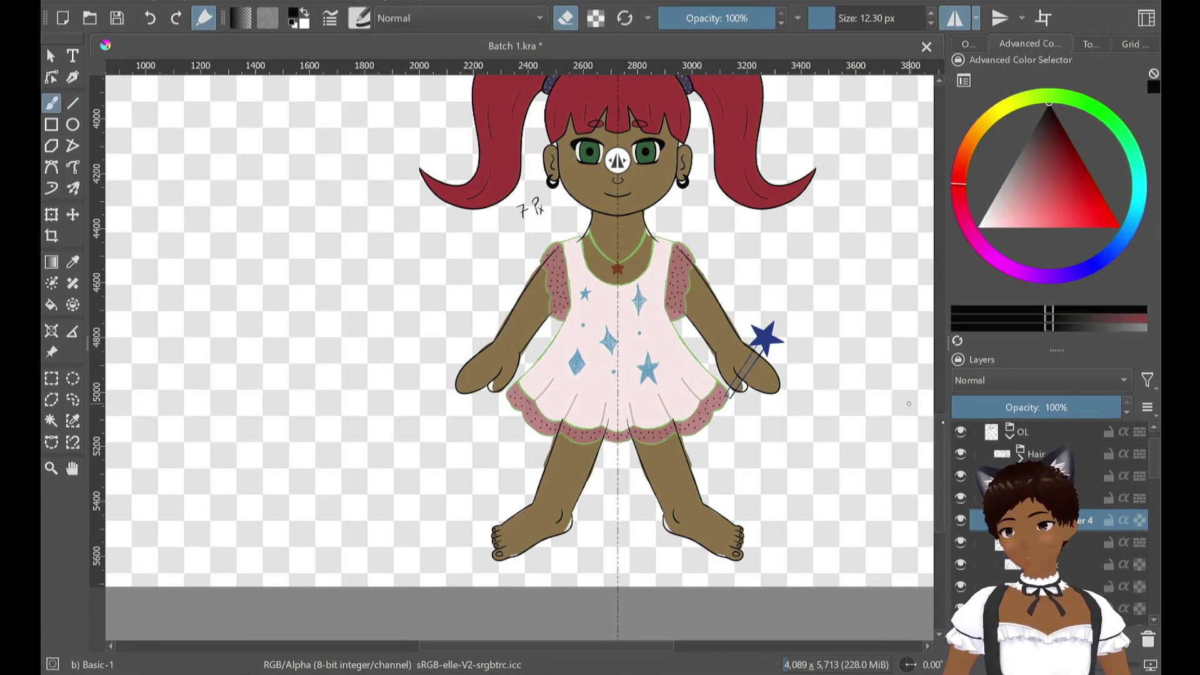
# Rename the empty layer just above the Limbs group as Necklace Chain
pyautogui.doubleClick(1062, 520)
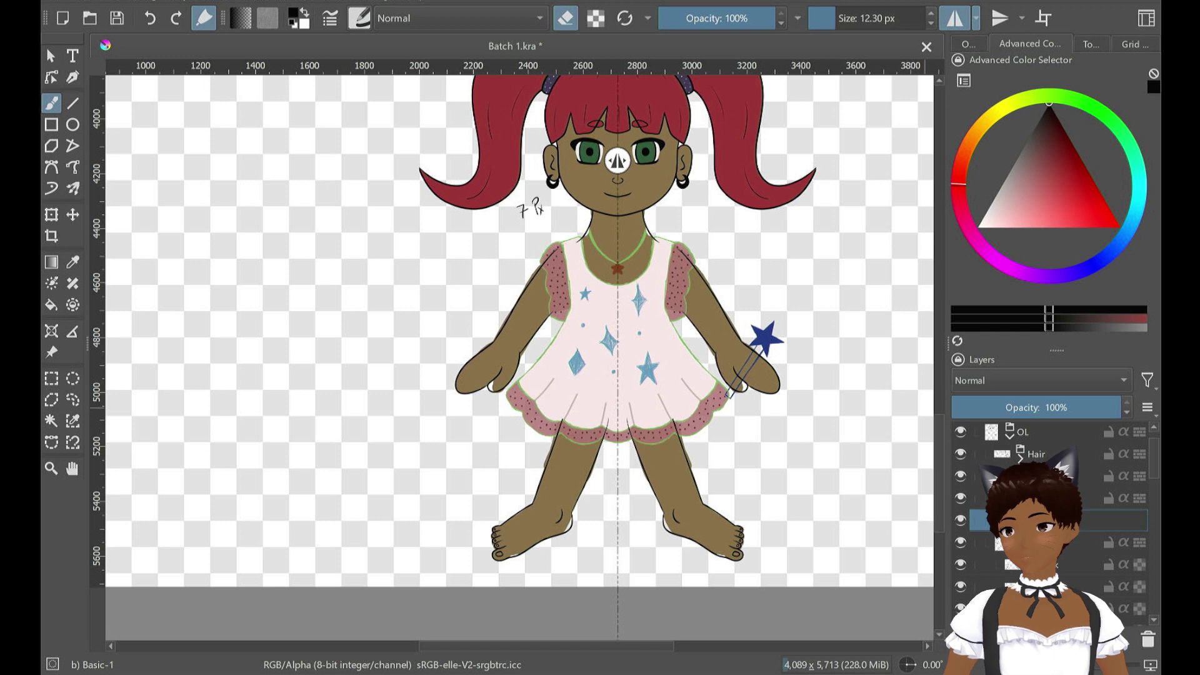
pyautogui.press('Return')
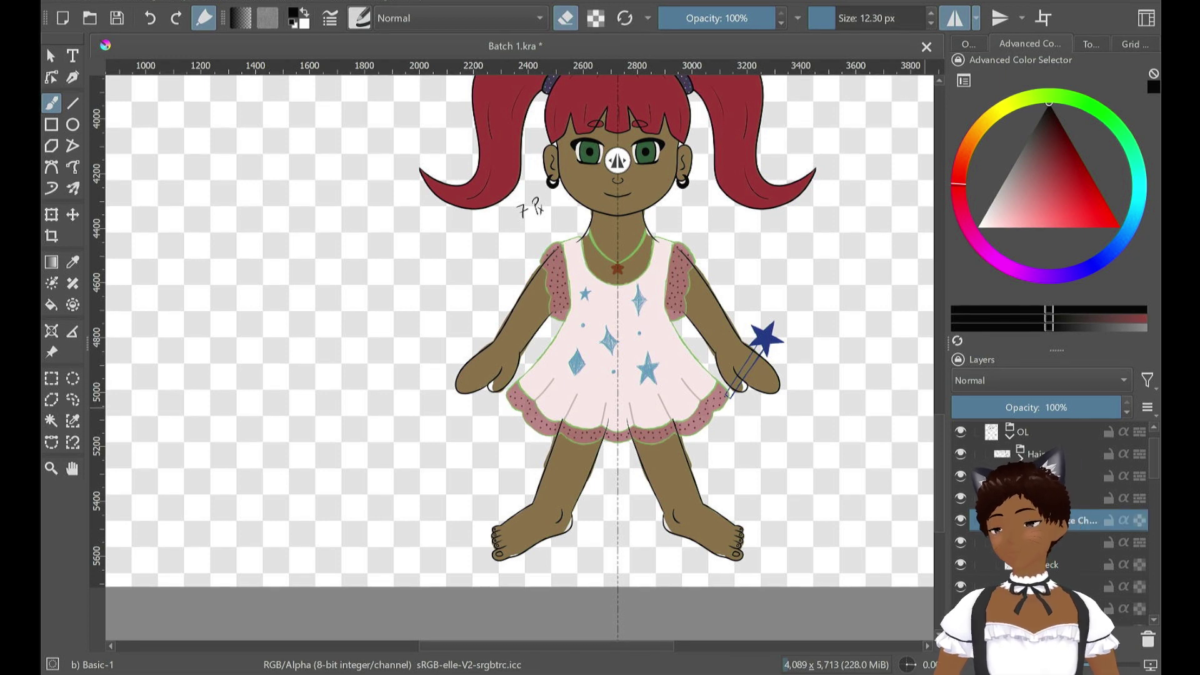
# Switch from the eraser back to the OL inking brush at 7 px for outlining the necklace
pyautogui.scroll(5, 684, 155)
pyautogui.moveTo(540, 379); pyautogui.dragTo(735, 101)
pyautogui.scroll(4, 524, 387)
pyautogui.scroll(-1, 564, 364)
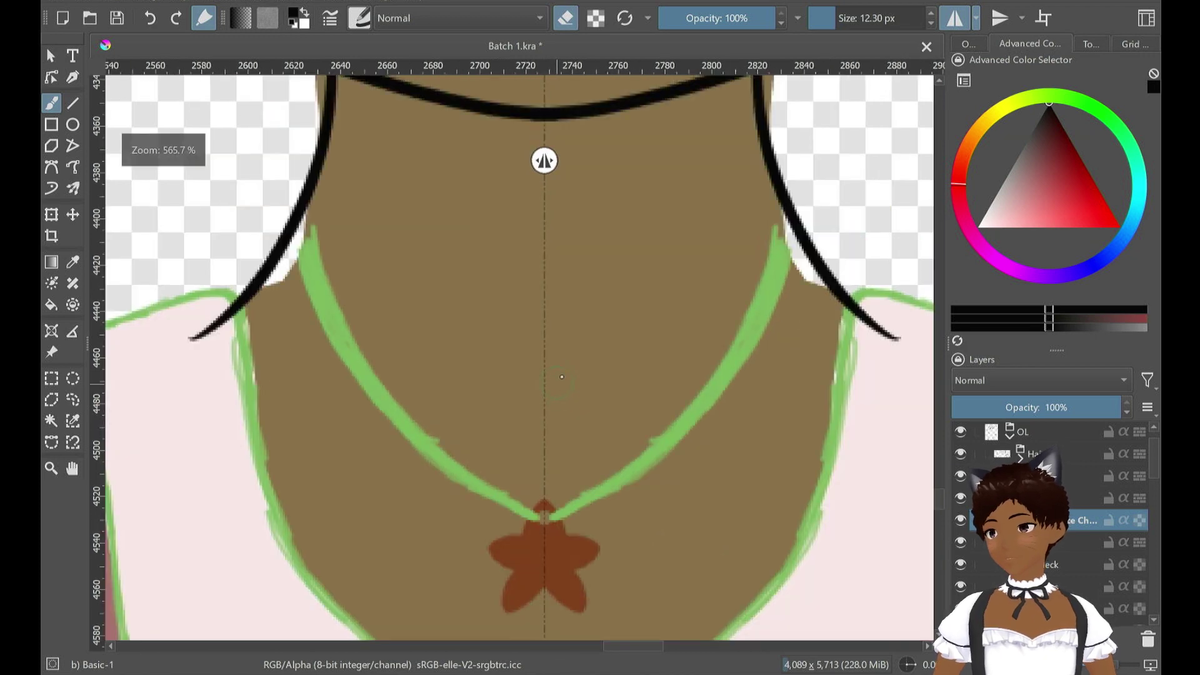
pyautogui.click(383, 19)
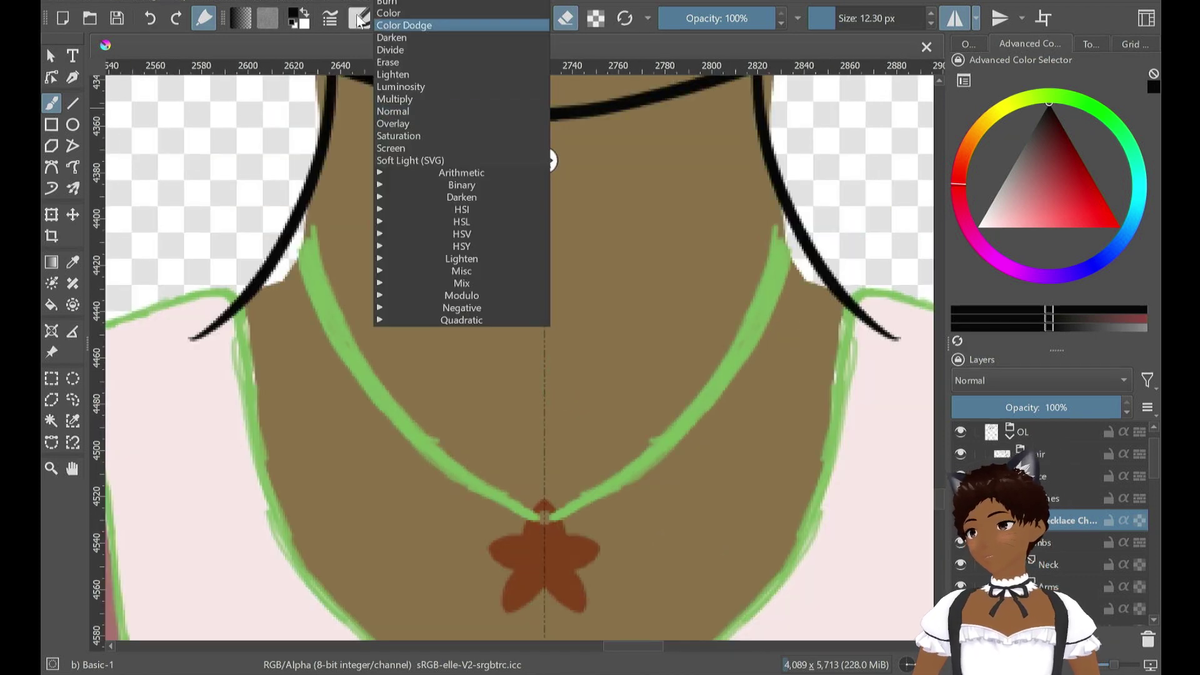
pyautogui.click(360, 19)
pyautogui.click(563, 76)
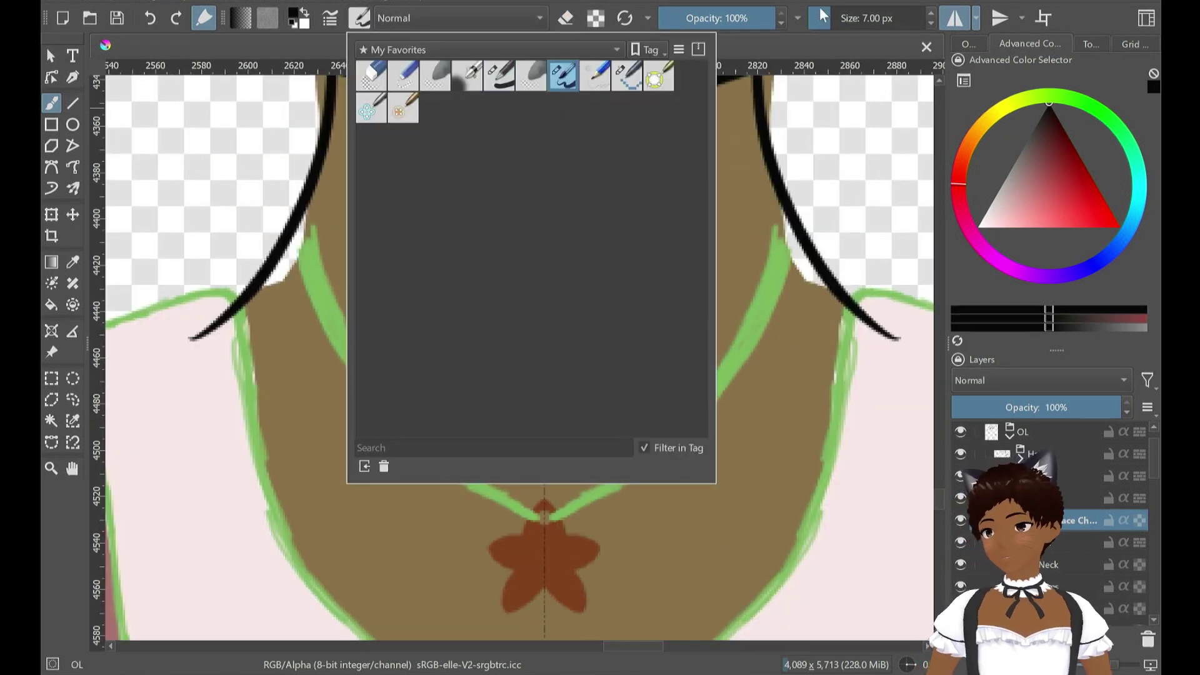
pyautogui.click(838, 5)
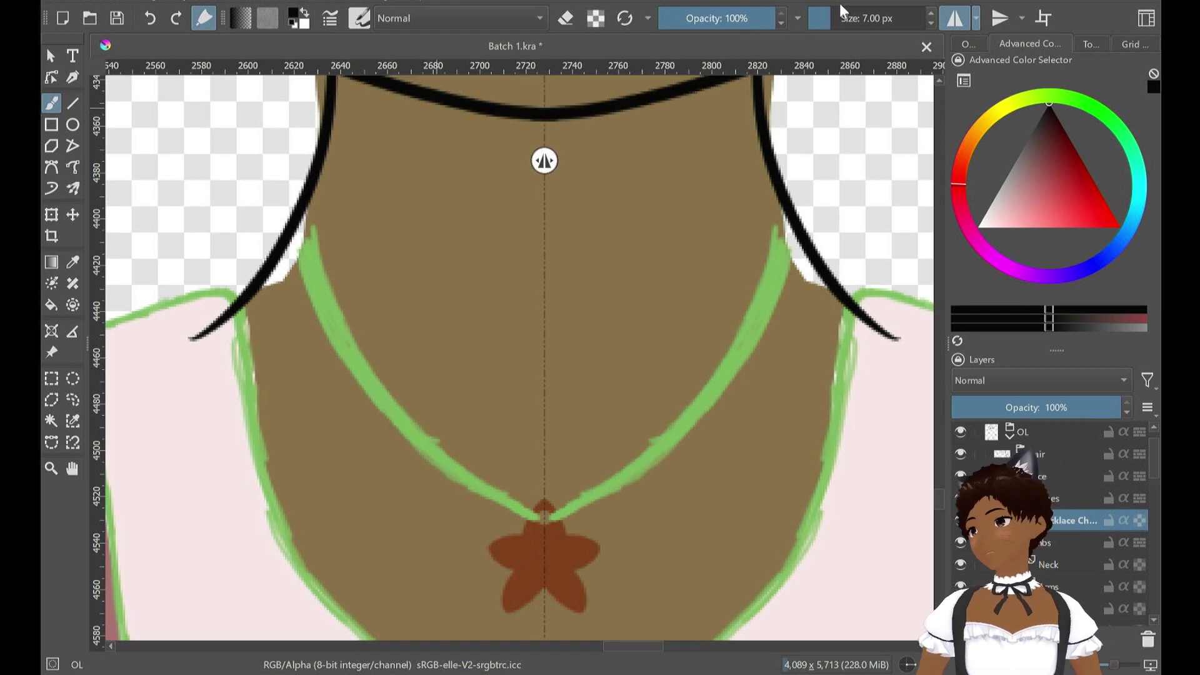
# Undo a trial stroke along the necklace chain and raise the brush stabilizer sample count to 294
pyautogui.moveTo(276, 204)
pyautogui.mouseDown()
pyautogui.moveTo(328, 348)
pyautogui.moveTo(414, 445)
pyautogui.moveTo(527, 515)
pyautogui.mouseUp()
pyautogui.hotkey('ctrl', 'z')
pyautogui.click(1091, 45)
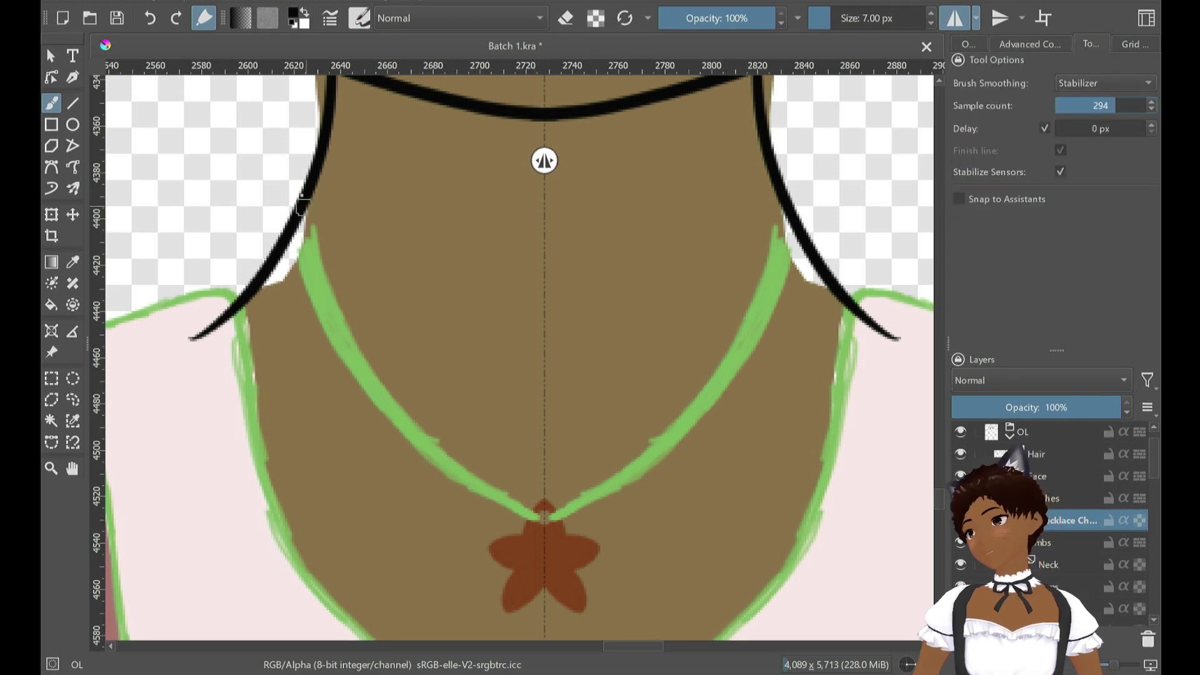
# Try to ink the outer and inner edges of the necklace chain over the green sketch with mirrored 7 px strokes
pyautogui.moveTo(284, 245)
pyautogui.mouseDown()
pyautogui.moveTo(411, 430)
pyautogui.moveTo(542, 520)
pyautogui.mouseUp()
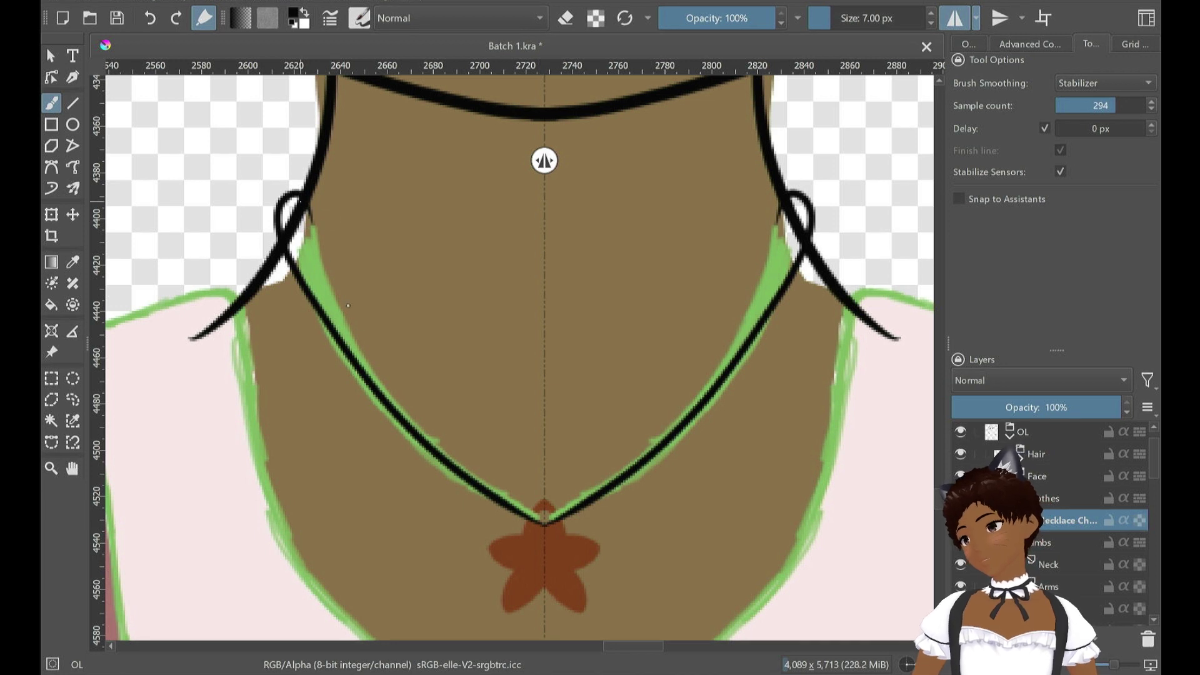
pyautogui.moveTo(310, 226)
pyautogui.mouseDown()
pyautogui.moveTo(425, 431)
pyautogui.moveTo(543, 521)
pyautogui.mouseUp()
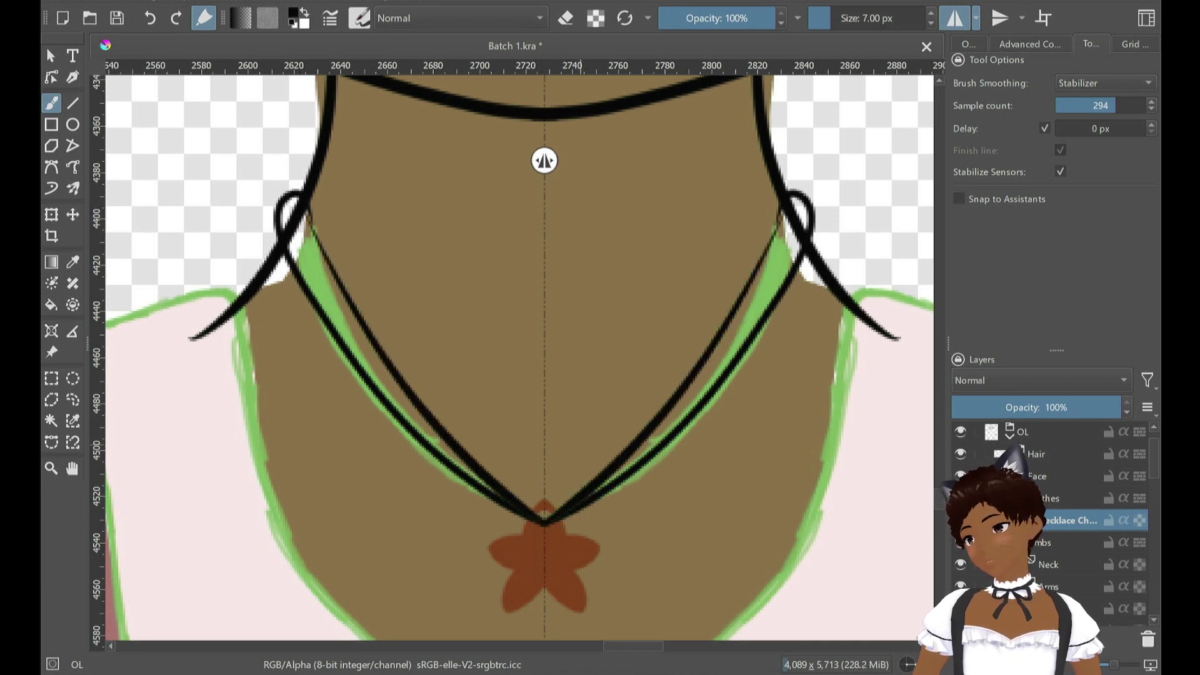
pyautogui.hotkey('ctrl', 'z')
pyautogui.moveTo(418, 413); pyautogui.dragTo(542, 521)
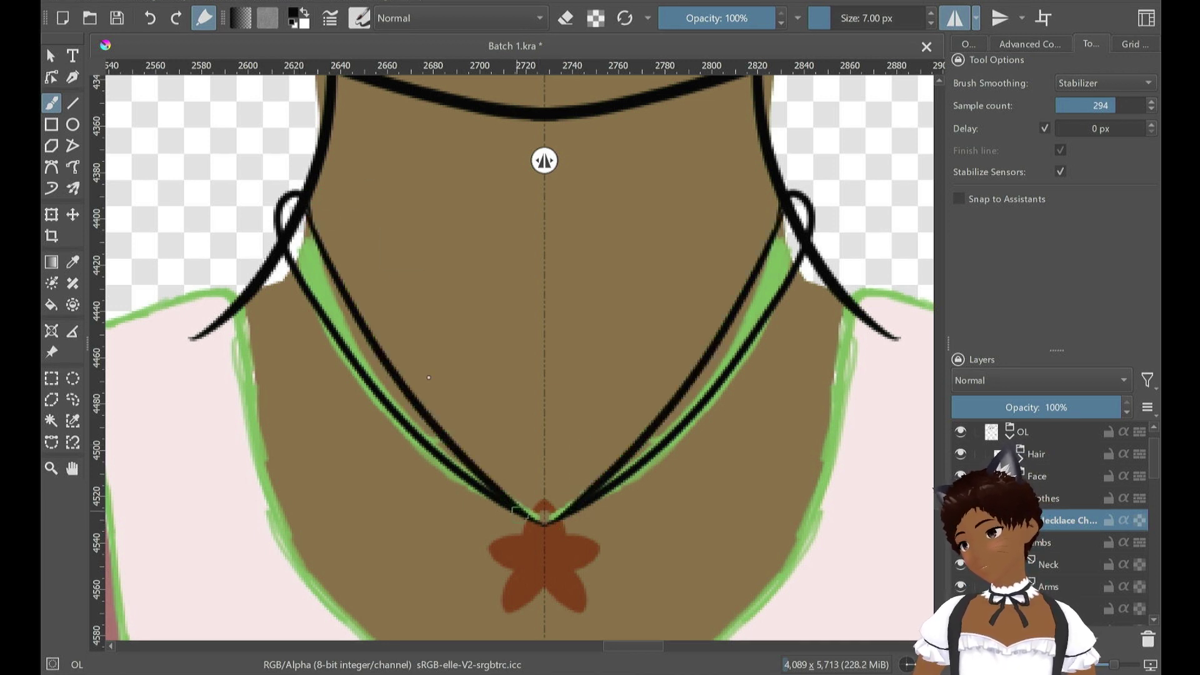
pyautogui.hotkey('ctrl', 'z')
pyautogui.moveTo(310, 217)
pyautogui.mouseDown()
pyautogui.moveTo(487, 488)
pyautogui.moveTo(553, 517)
pyautogui.mouseUp()
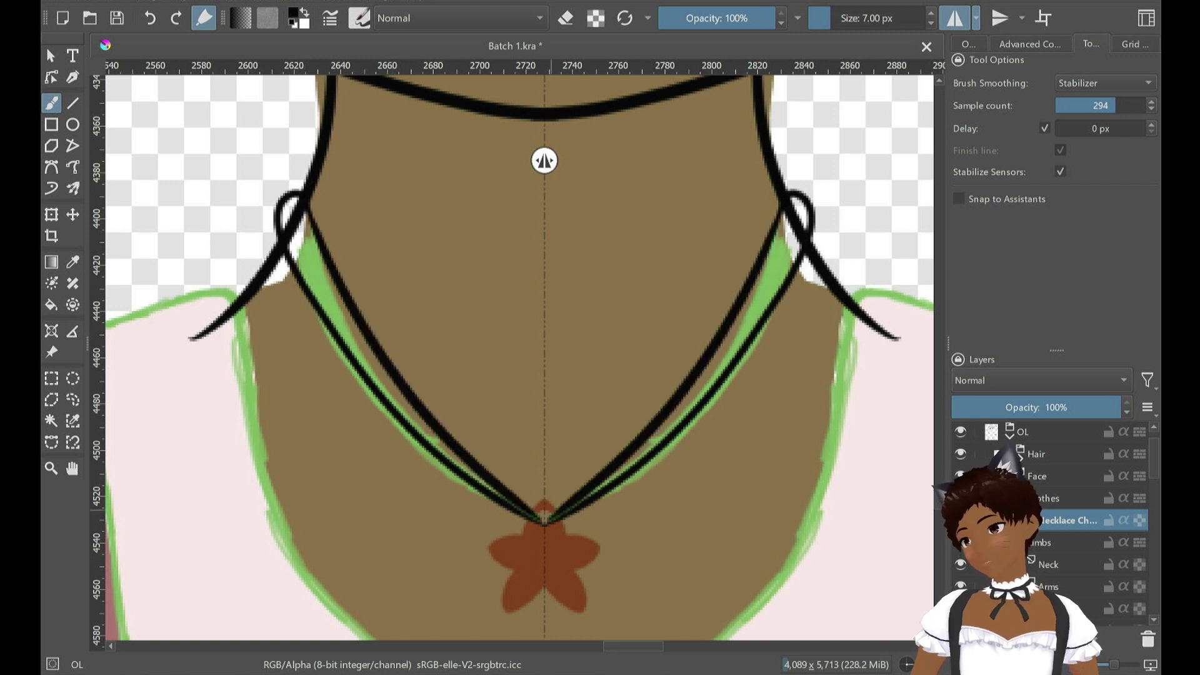
pyautogui.hotkey('ctrl', 'z')
pyautogui.moveTo(436, 418)
pyautogui.mouseDown()
pyautogui.moveTo(321, 230)
pyautogui.moveTo(330, 215)
pyautogui.moveTo(483, 473)
pyautogui.moveTo(541, 515)
pyautogui.mouseUp()
pyautogui.hotkey('ctrl', 'z')
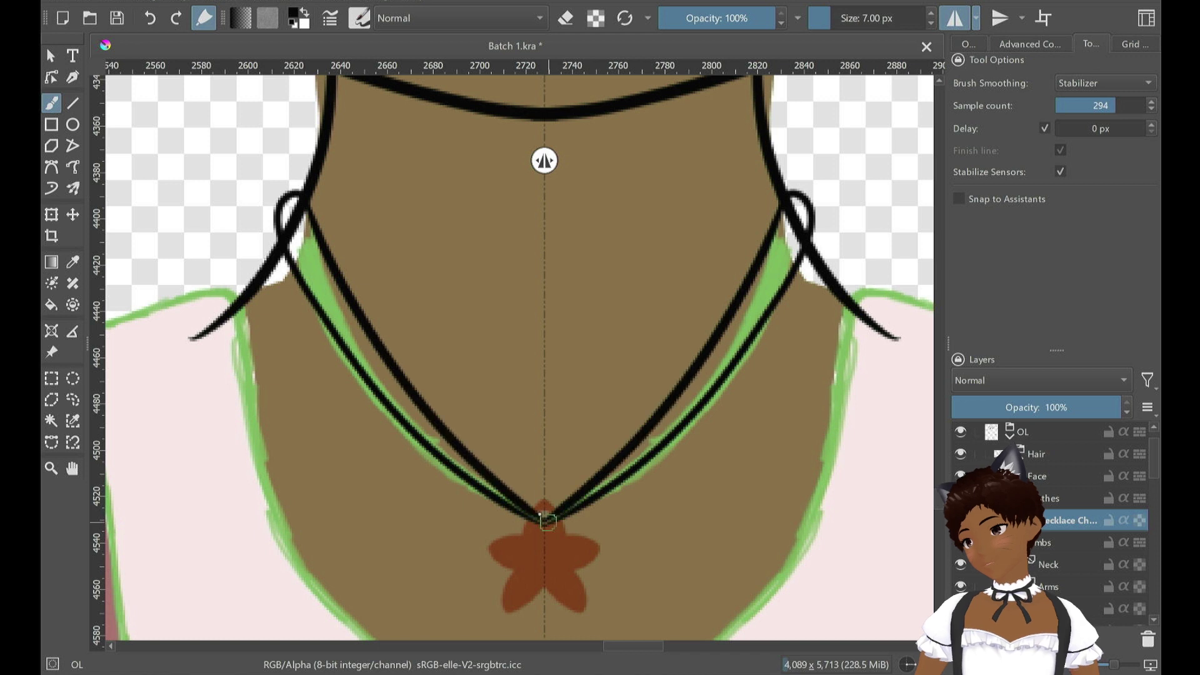
pyautogui.hotkey('ctrl', 'z')
pyautogui.moveTo(307, 213)
pyautogui.mouseDown()
pyautogui.moveTo(365, 335)
pyautogui.moveTo(545, 520)
pyautogui.mouseUp()
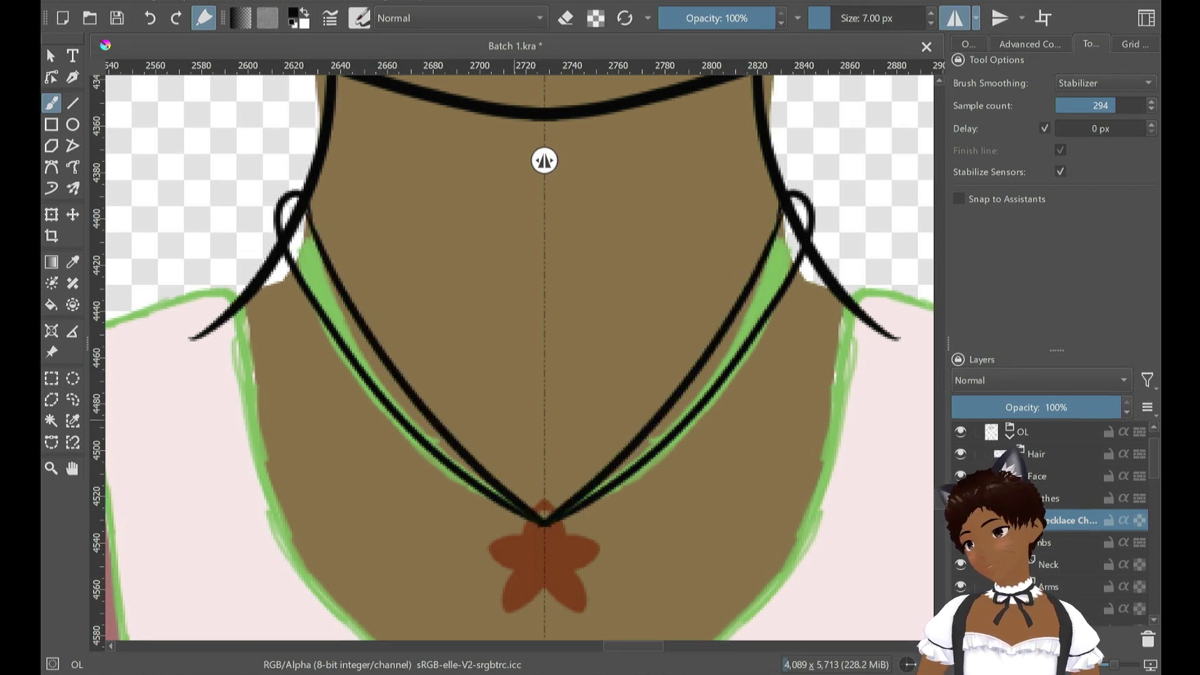
pyautogui.hotkey('ctrl', 'z')
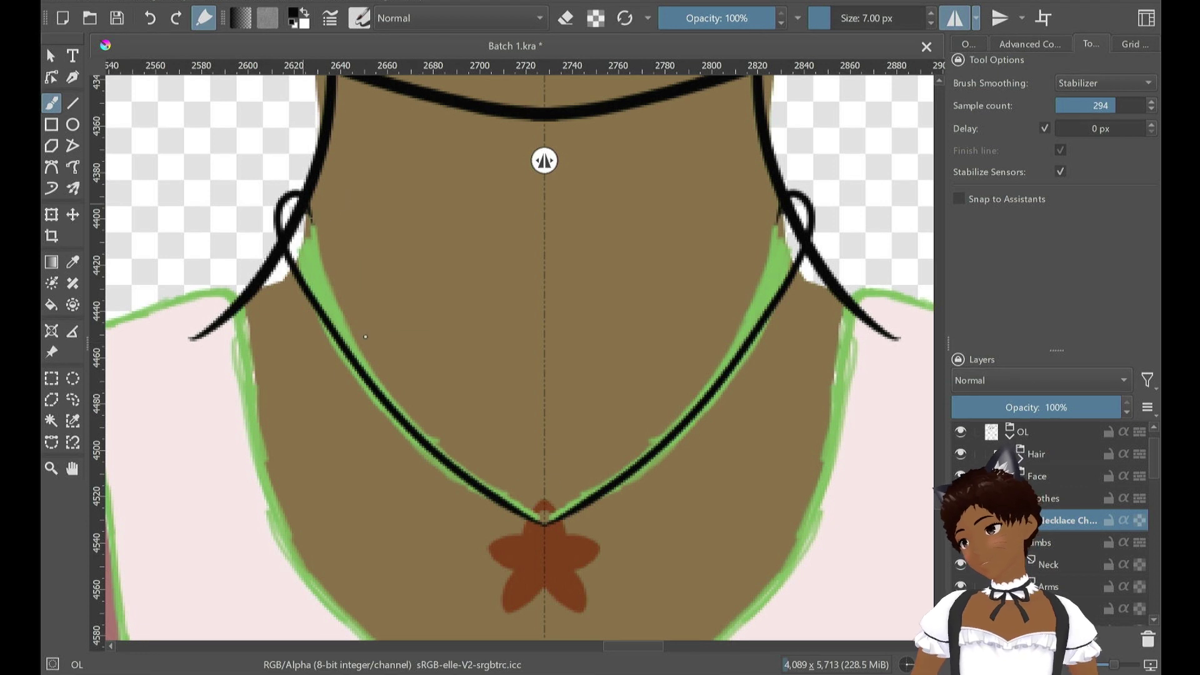
pyautogui.moveTo(307, 213)
pyautogui.mouseDown()
pyautogui.moveTo(412, 395)
pyautogui.moveTo(547, 518)
pyautogui.mouseUp()
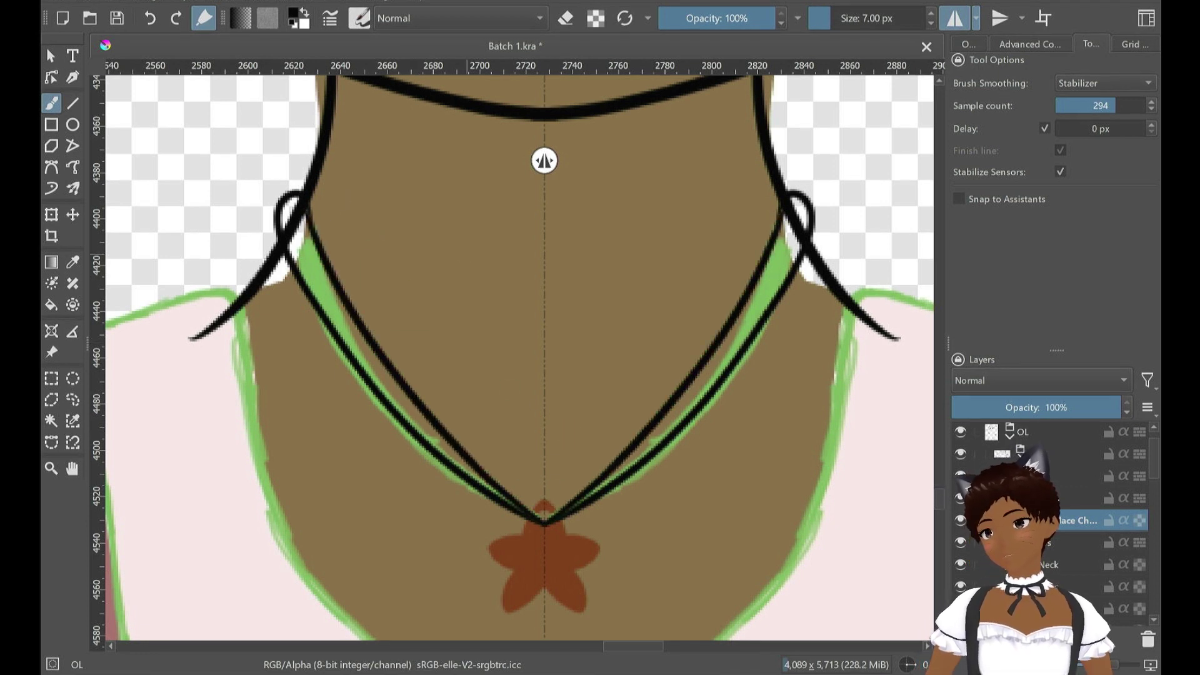
# Hide the Limbs group to check the chain outline, undo the trial chain strokes, and show the group again
pyautogui.click(961, 541)
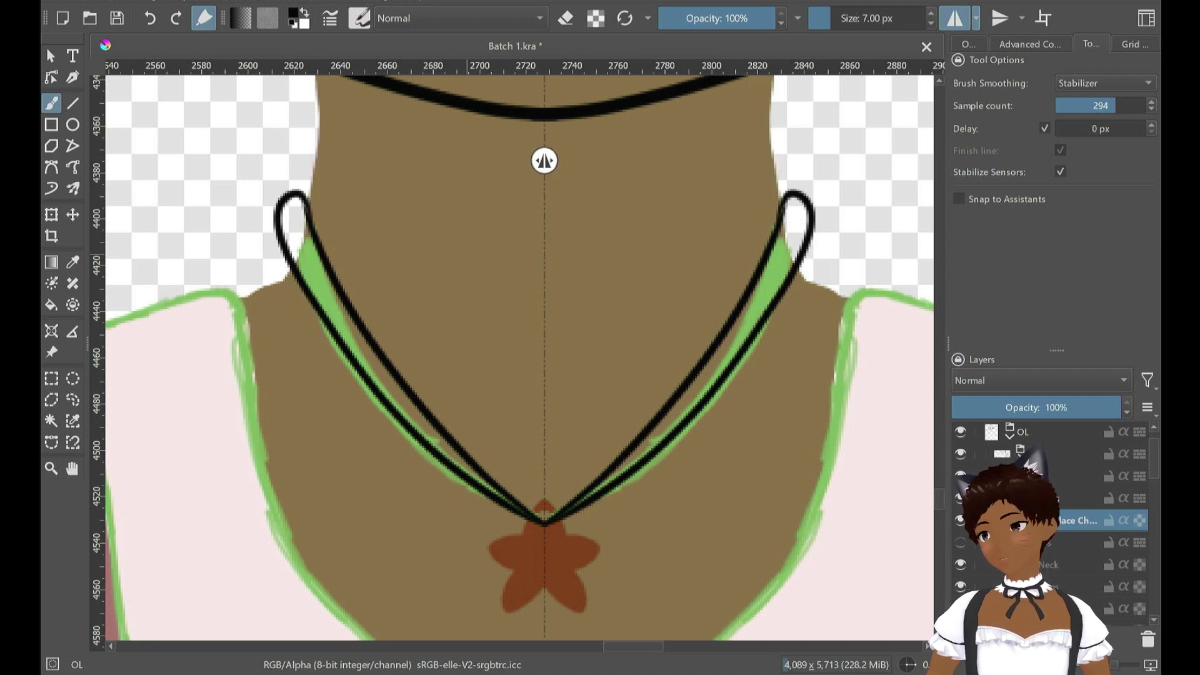
pyautogui.hotkey('ctrl', 'z')
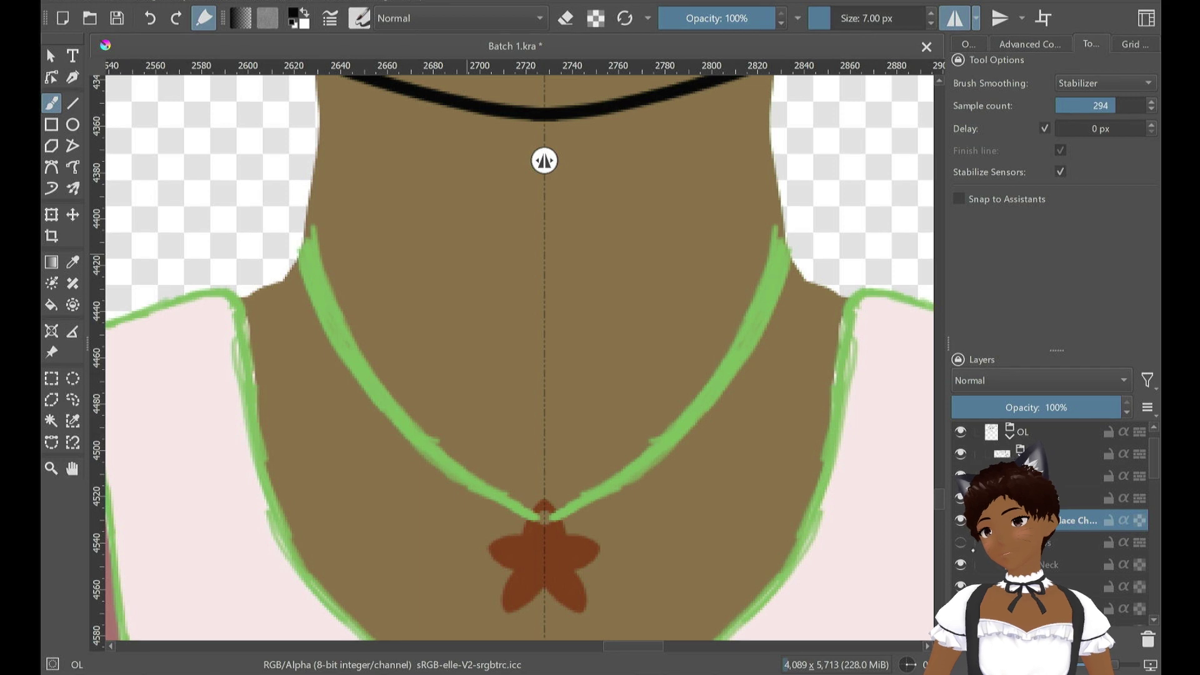
pyautogui.click(960, 541)
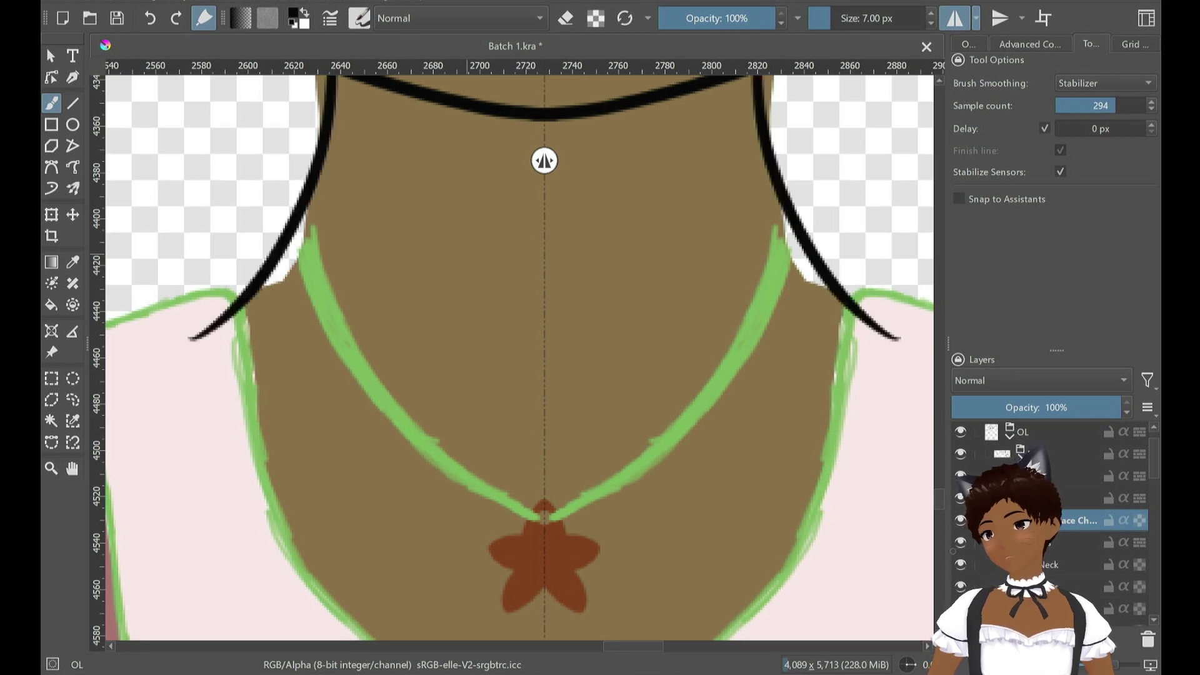
# Lower the Neck layer's opacity so its lines are semi-transparent, and reselect the Necklace Chain layer
pyautogui.click(1056, 564)
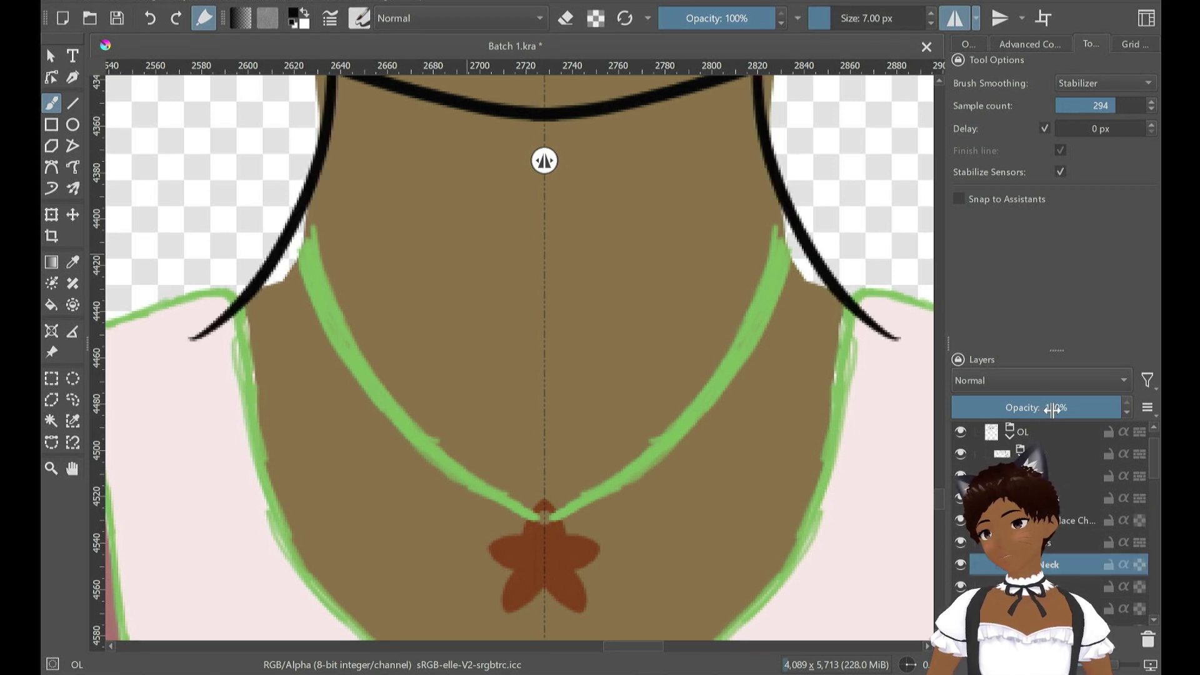
pyautogui.moveTo(1053, 410); pyautogui.dragTo(1020, 407)
pyautogui.click(1070, 520)
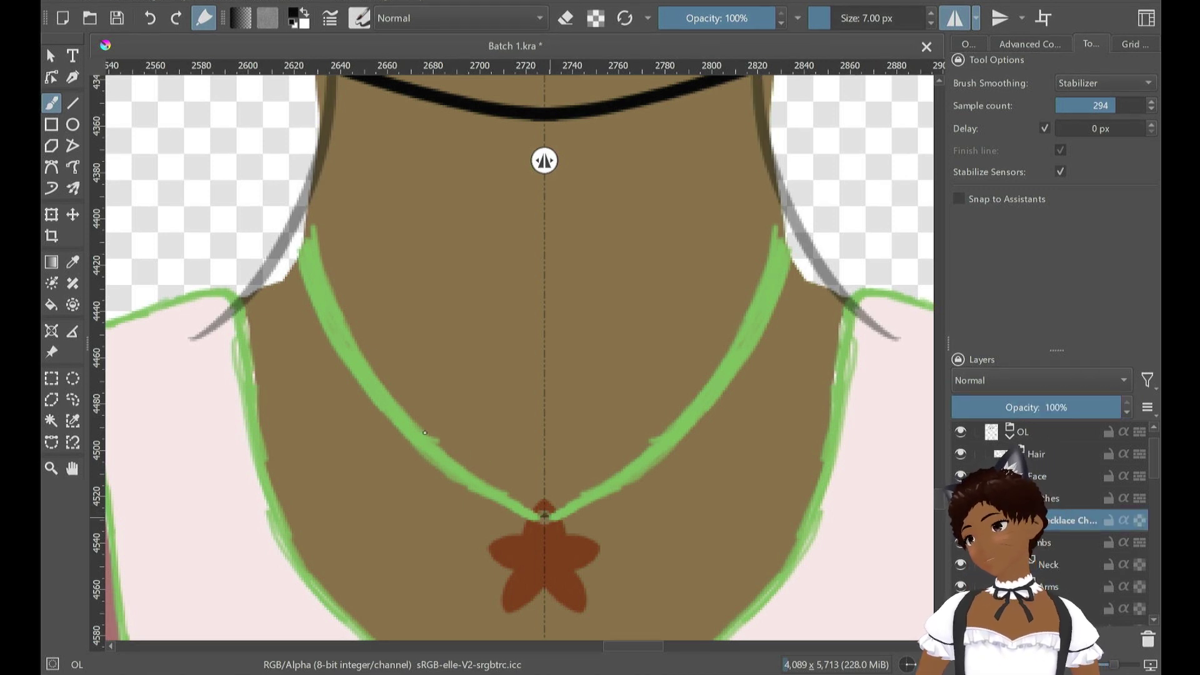
# Try a looped outline around the chain sketch, move it up by 8 px, and undo the move and the outline
pyautogui.moveTo(544, 516)
pyautogui.mouseDown()
pyautogui.moveTo(283, 216)
pyautogui.moveTo(413, 422)
pyautogui.moveTo(544, 516)
pyautogui.moveTo(387, 369)
pyautogui.moveTo(287, 213)
pyautogui.moveTo(294, 294)
pyautogui.moveTo(368, 389)
pyautogui.moveTo(437, 460)
pyautogui.moveTo(544, 530)
pyautogui.mouseUp()
pyautogui.hotkey('ctrl', 'z')
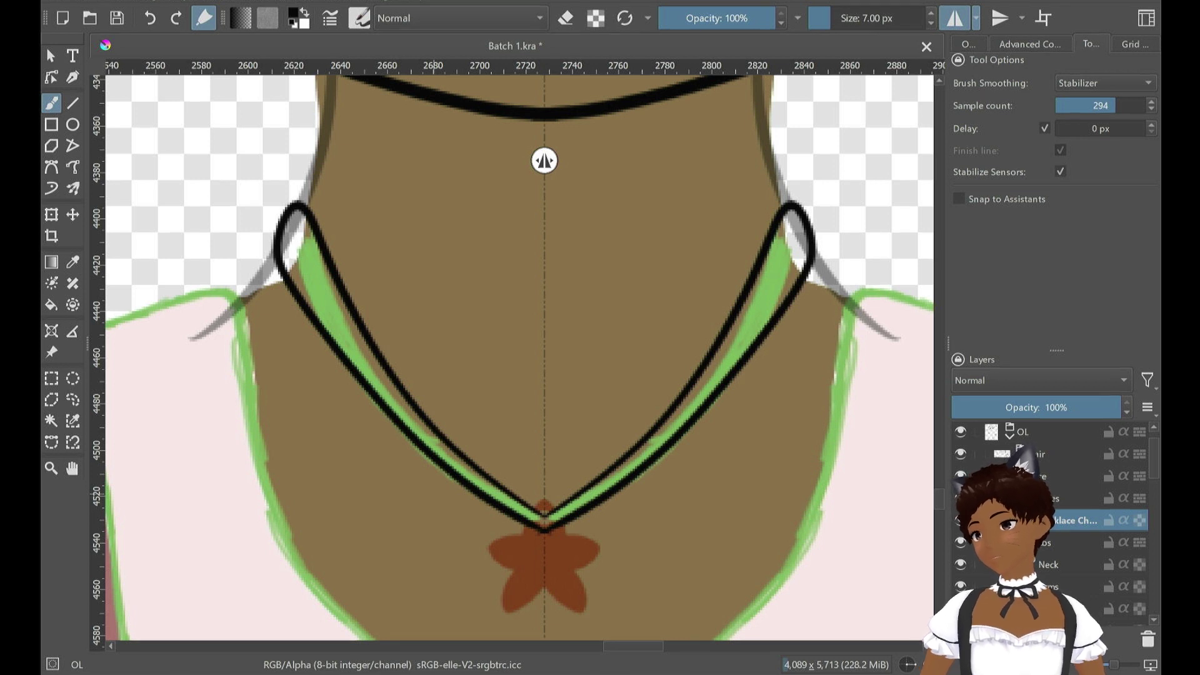
pyautogui.press('t')
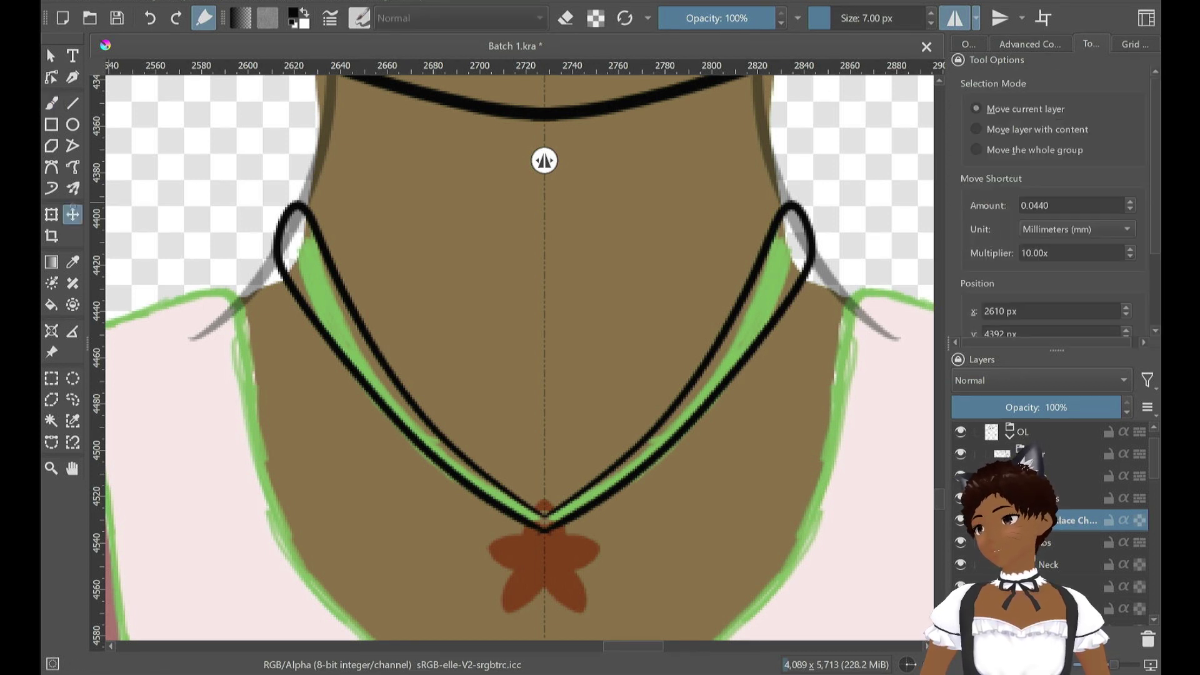
pyautogui.moveTo(766, 378); pyautogui.dragTo(763, 364)
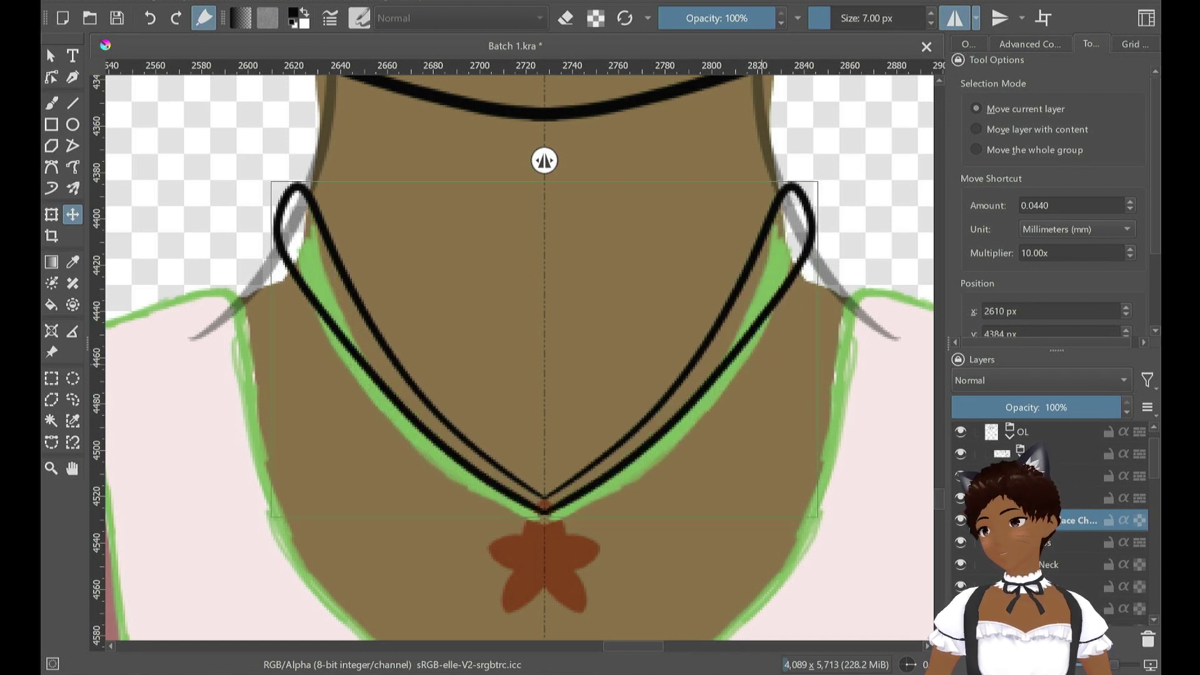
pyautogui.hotkey('ctrl', 'z')
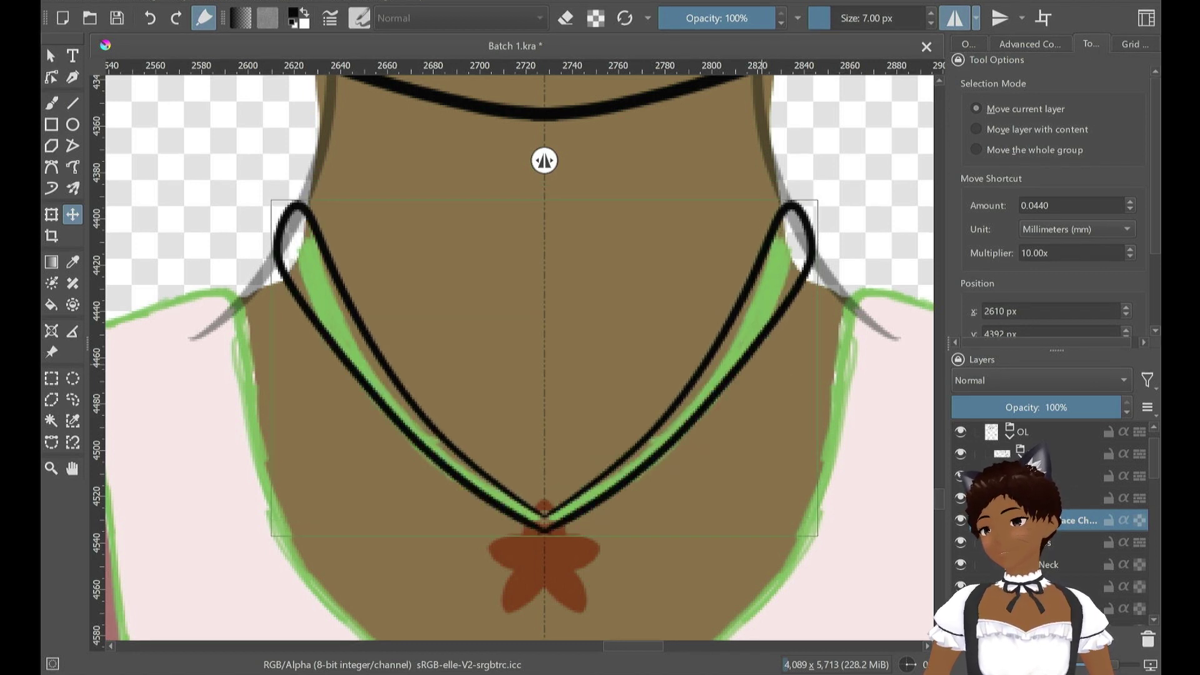
pyautogui.hotkey('ctrl', 'z')
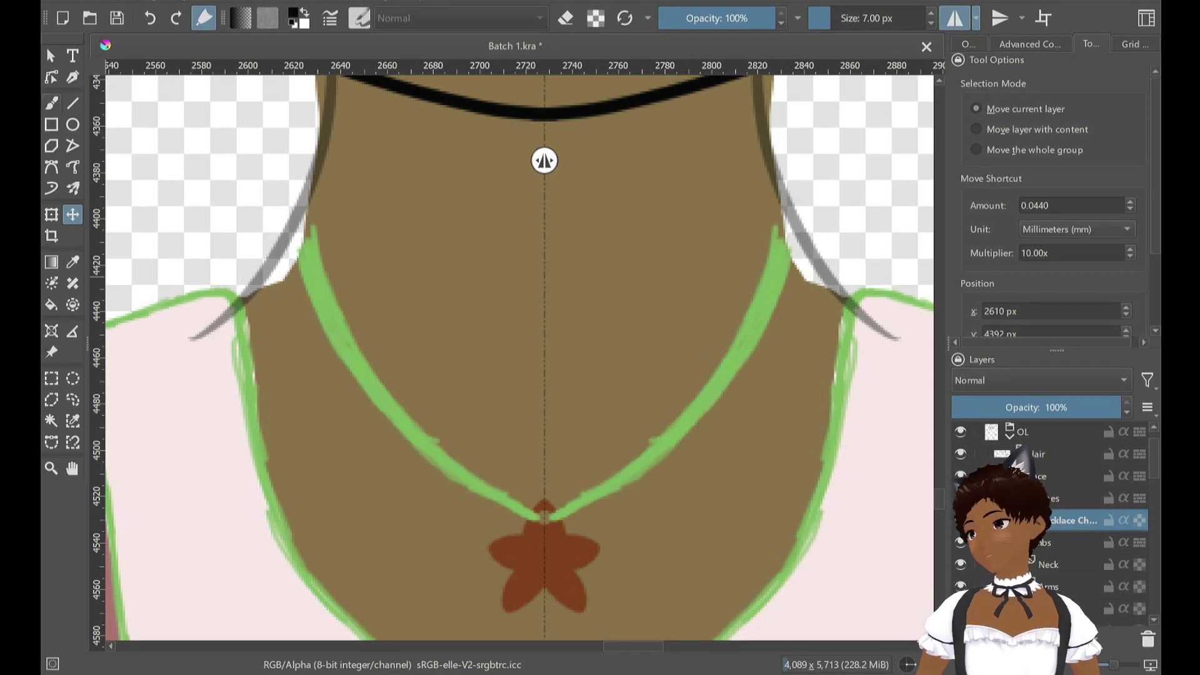
# Return to the inking brush and try new strokes for the chain's outer edge from the side of the neck down to the pendant
pyautogui.press('b')
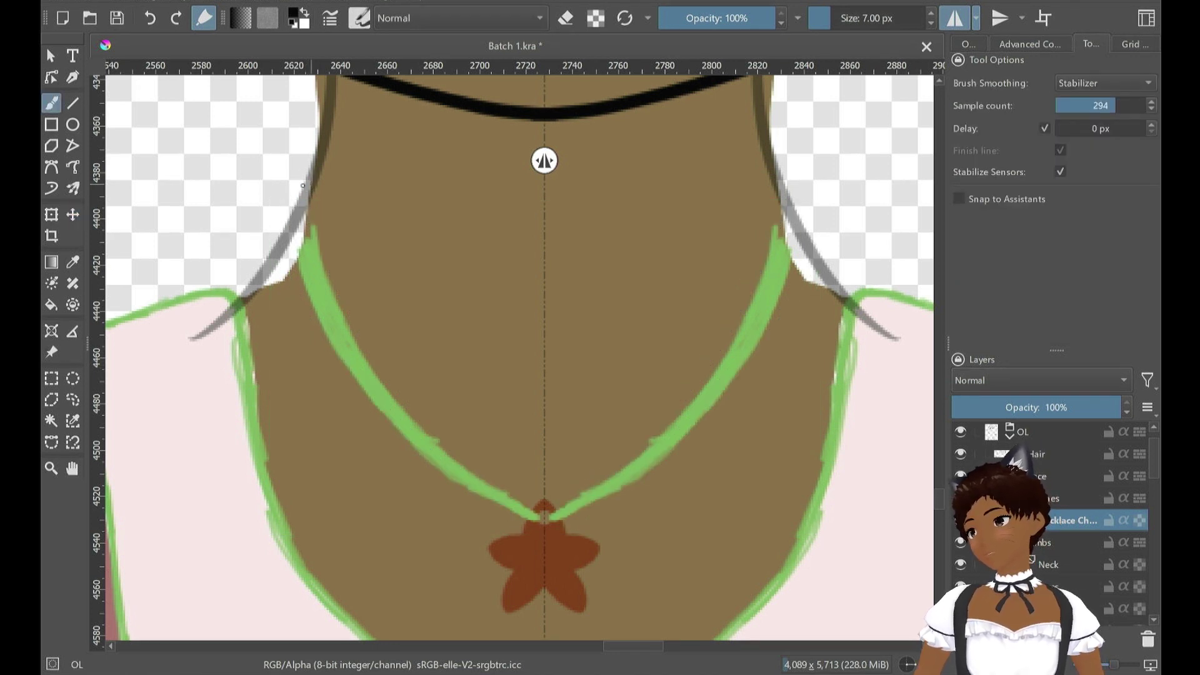
pyautogui.moveTo(304, 185)
pyautogui.mouseDown()
pyautogui.moveTo(273, 236)
pyautogui.moveTo(338, 363)
pyautogui.moveTo(419, 460)
pyautogui.moveTo(513, 527)
pyautogui.moveTo(576, 527)
pyautogui.mouseUp()
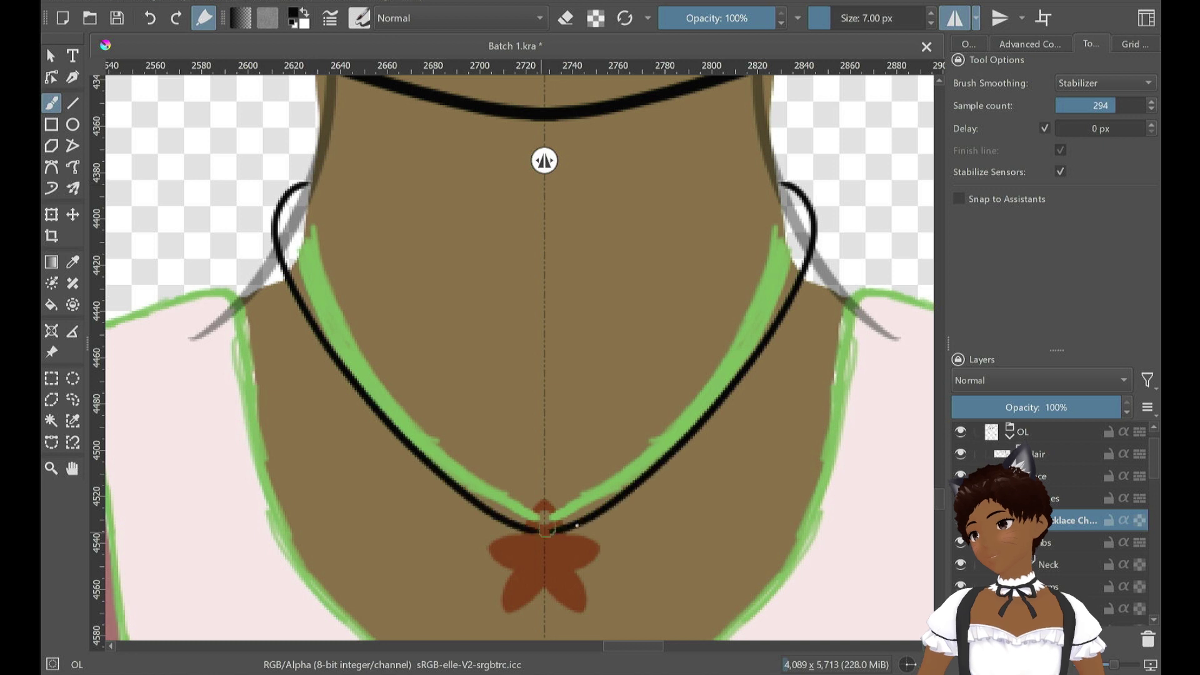
pyautogui.hotkey('ctrl', 'z')
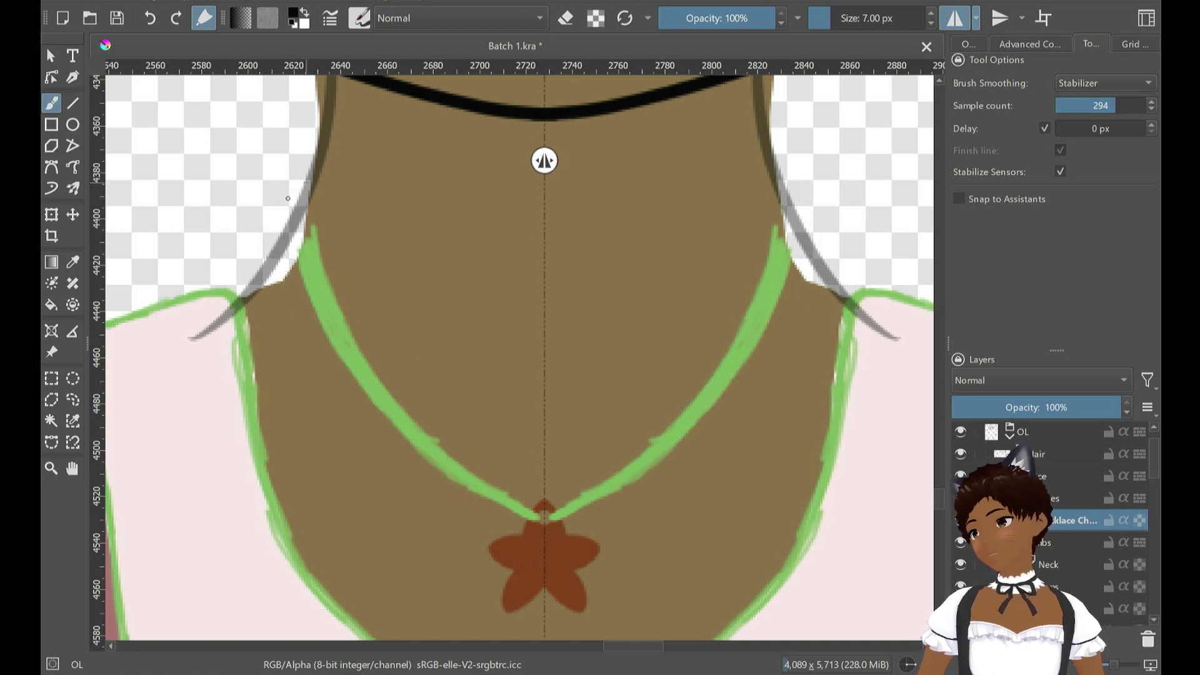
pyautogui.moveTo(302, 183)
pyautogui.mouseDown()
pyautogui.moveTo(273, 233)
pyautogui.moveTo(402, 438)
pyautogui.moveTo(494, 518)
pyautogui.moveTo(544, 535)
pyautogui.mouseUp()
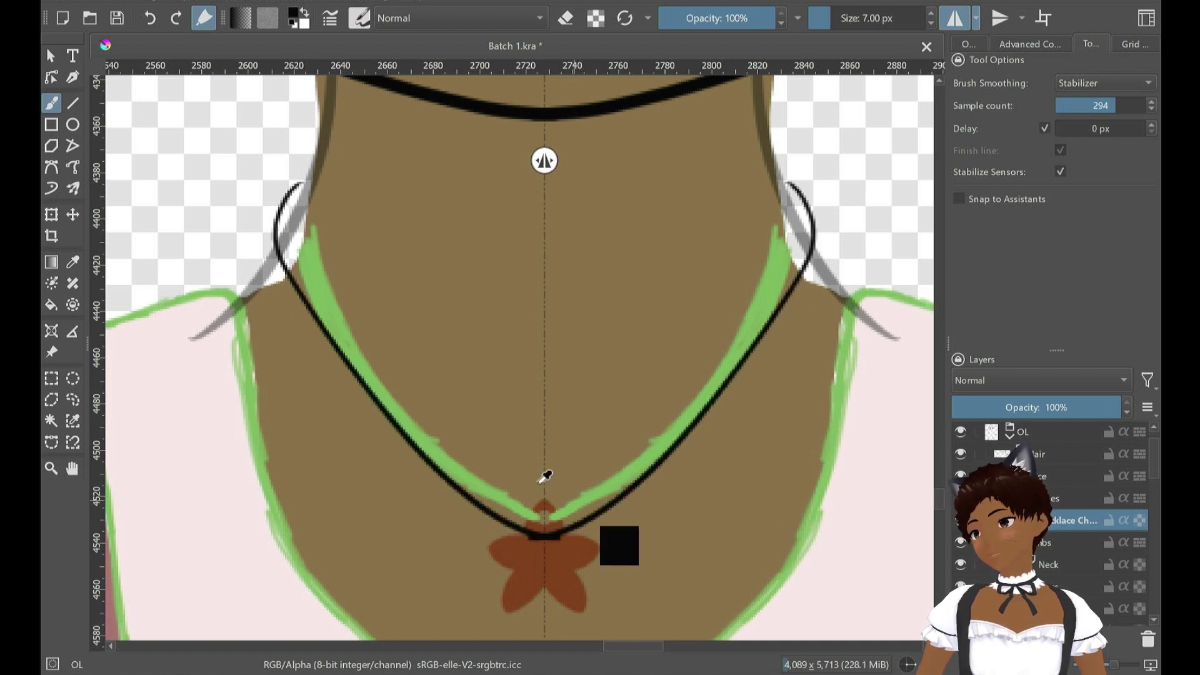
pyautogui.hotkey('ctrl', 'z')
pyautogui.moveTo(294, 195)
pyautogui.mouseDown()
pyautogui.moveTo(280, 226)
pyautogui.moveTo(346, 385)
pyautogui.moveTo(444, 471)
pyautogui.moveTo(548, 525)
pyautogui.moveTo(572, 509)
pyautogui.mouseUp()
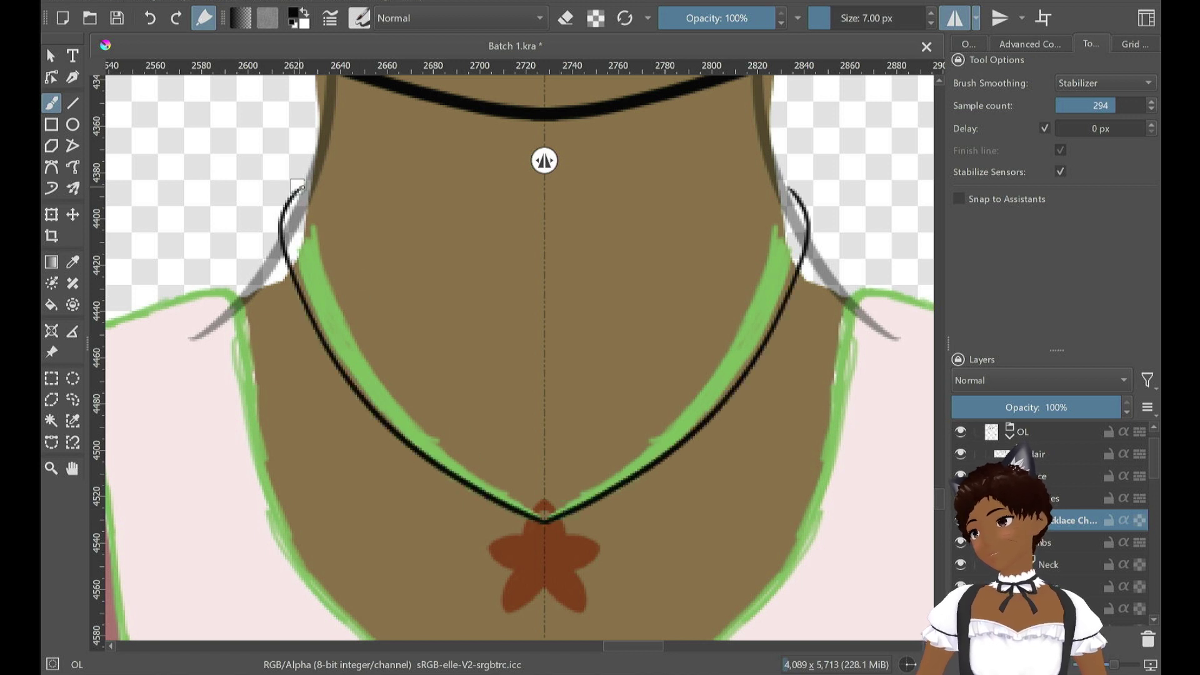
# Try repeated inner-edge strokes from the chain's neck end to the pendant, and undo them together with the outer edge
pyautogui.moveTo(362, 333)
pyautogui.mouseDown()
pyautogui.moveTo(493, 487)
pyautogui.moveTo(591, 475)
pyautogui.mouseUp()
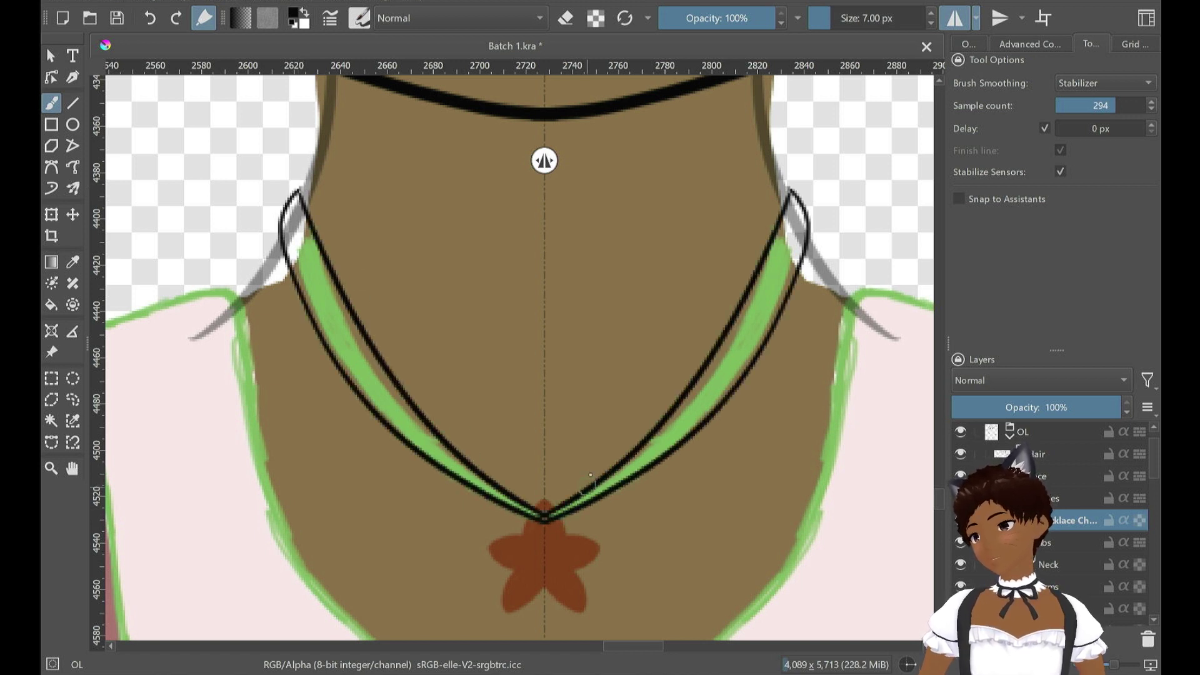
pyautogui.hotkey('ctrl', 'z')
pyautogui.moveTo(345, 303); pyautogui.dragTo(531, 500)
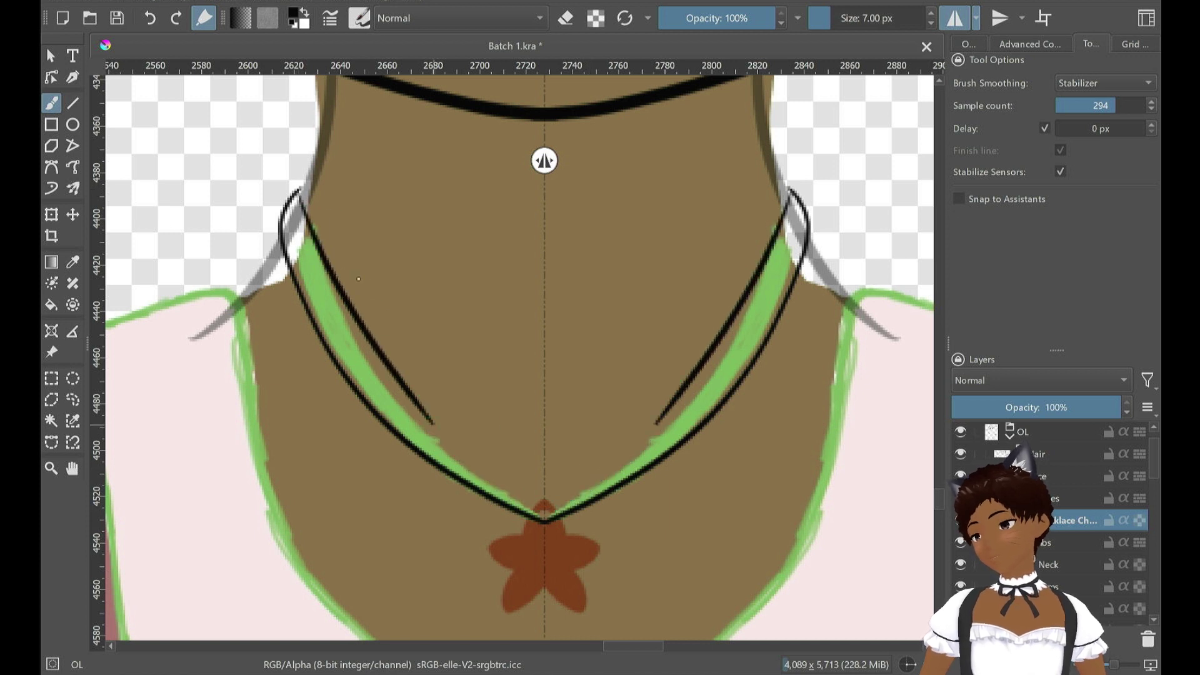
pyautogui.hotkey('ctrl', 'z')
pyautogui.moveTo(303, 200); pyautogui.dragTo(375, 350)
pyautogui.hotkey('ctrl', 'z')
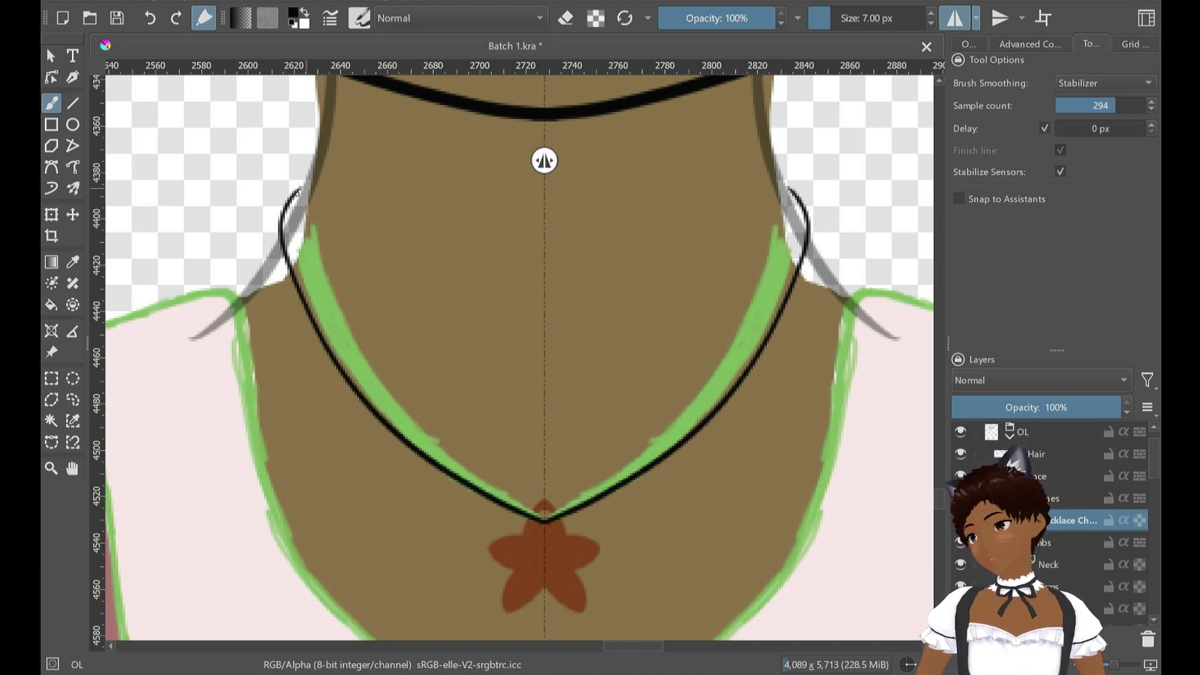
pyautogui.moveTo(325, 278); pyautogui.dragTo(328, 281)
pyautogui.hotkey('ctrl', 'z')
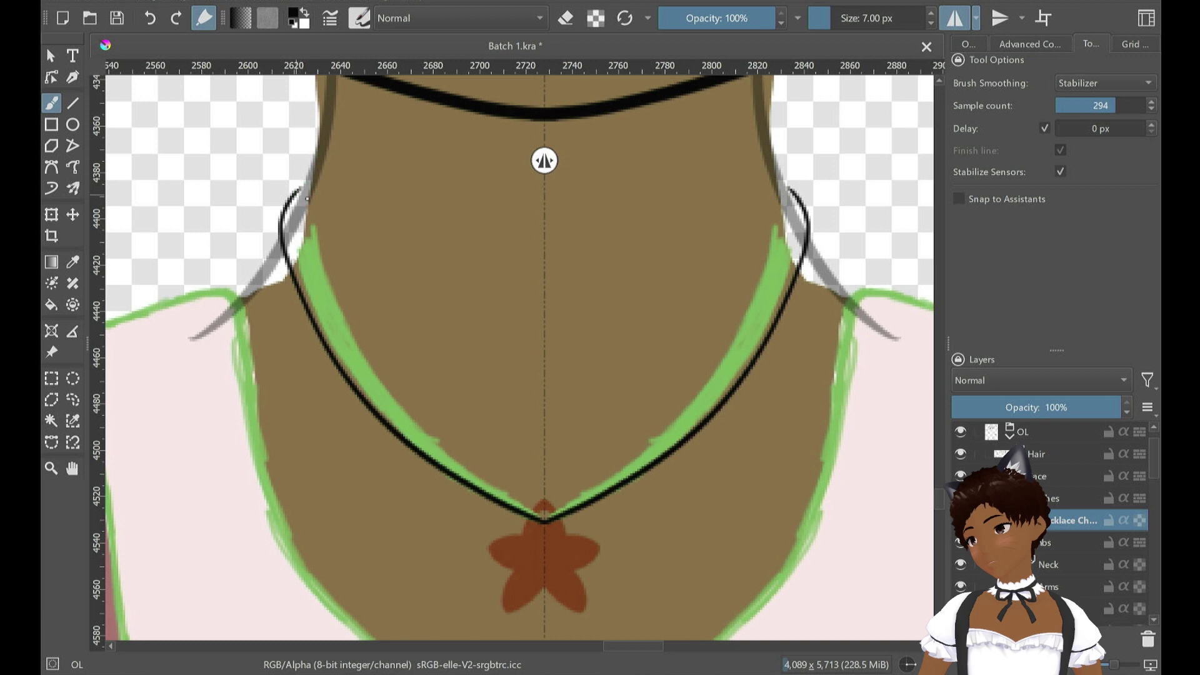
pyautogui.moveTo(302, 190)
pyautogui.mouseDown()
pyautogui.moveTo(328, 285)
pyautogui.moveTo(321, 263)
pyautogui.moveTo(417, 425)
pyautogui.moveTo(554, 517)
pyautogui.moveTo(516, 504)
pyautogui.moveTo(437, 437)
pyautogui.moveTo(375, 354)
pyautogui.moveTo(298, 213)
pyautogui.moveTo(303, 171)
pyautogui.moveTo(307, 226)
pyautogui.moveTo(382, 391)
pyautogui.moveTo(498, 503)
pyautogui.moveTo(545, 514)
pyautogui.mouseUp()
pyautogui.hotkey('ctrl', 'z')
pyautogui.hotkey('ctrl', 'z')
pyautogui.hotkey('ctrl', 'z')
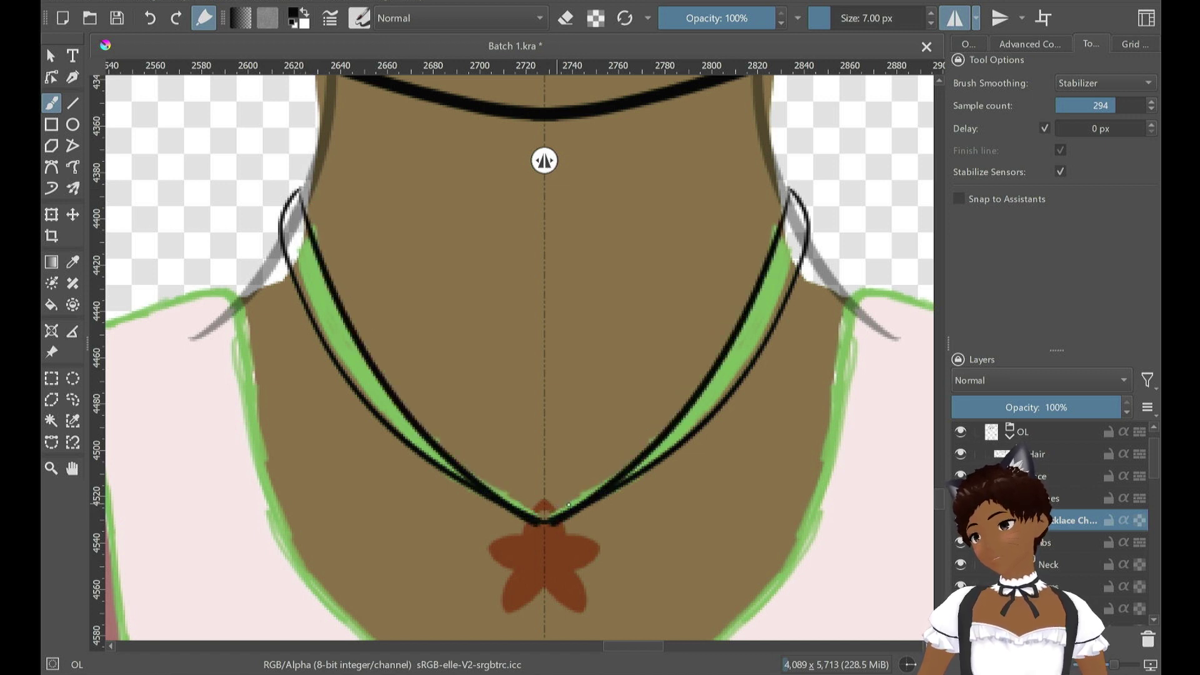
pyautogui.hotkey('ctrl', 'z')
pyautogui.moveTo(460, 471)
pyautogui.mouseDown()
pyautogui.moveTo(350, 362)
pyautogui.moveTo(300, 190)
pyautogui.moveTo(383, 369)
pyautogui.moveTo(437, 439)
pyautogui.mouseUp()
pyautogui.hotkey('ctrl', 'z')
pyautogui.hotkey('ctrl', 'z')
pyautogui.moveTo(300, 189)
pyautogui.mouseDown()
pyautogui.moveTo(319, 262)
pyautogui.moveTo(438, 450)
pyautogui.moveTo(547, 519)
pyautogui.moveTo(462, 470)
pyautogui.moveTo(338, 272)
pyautogui.mouseUp()
pyautogui.hotkey('ctrl', 'z')
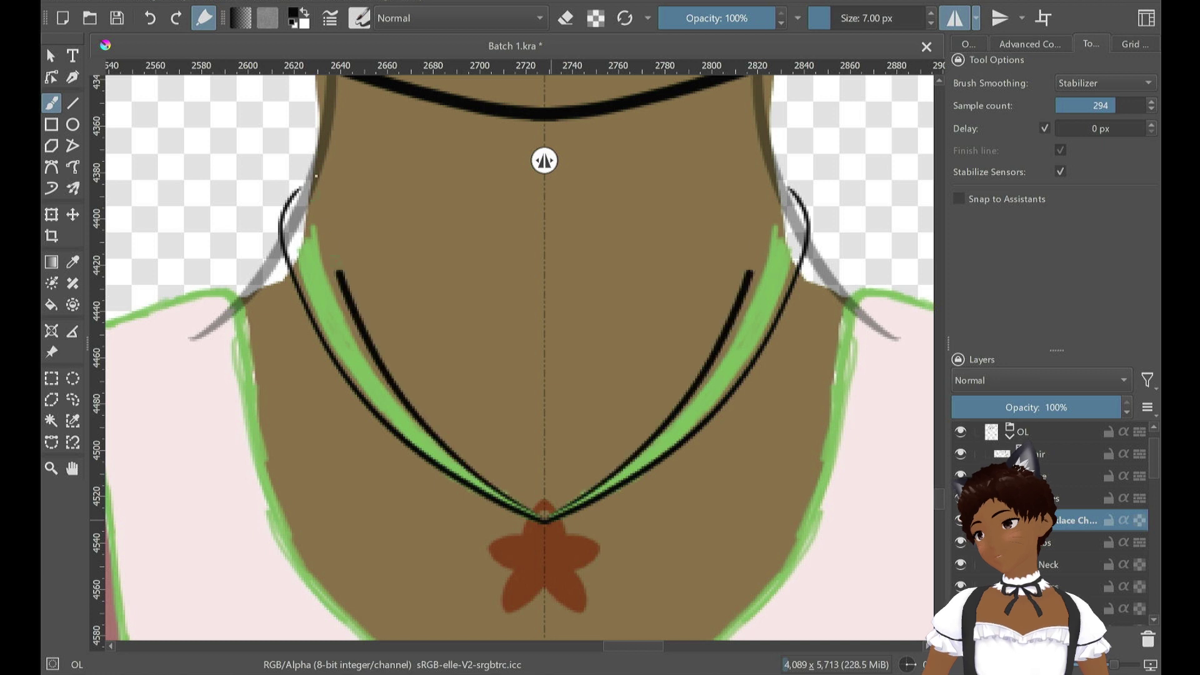
pyautogui.hotkey('ctrl', 'z')
pyautogui.moveTo(300, 189)
pyautogui.mouseDown()
pyautogui.moveTo(328, 278)
pyautogui.moveTo(416, 424)
pyautogui.moveTo(497, 499)
pyautogui.moveTo(545, 519)
pyautogui.mouseUp()
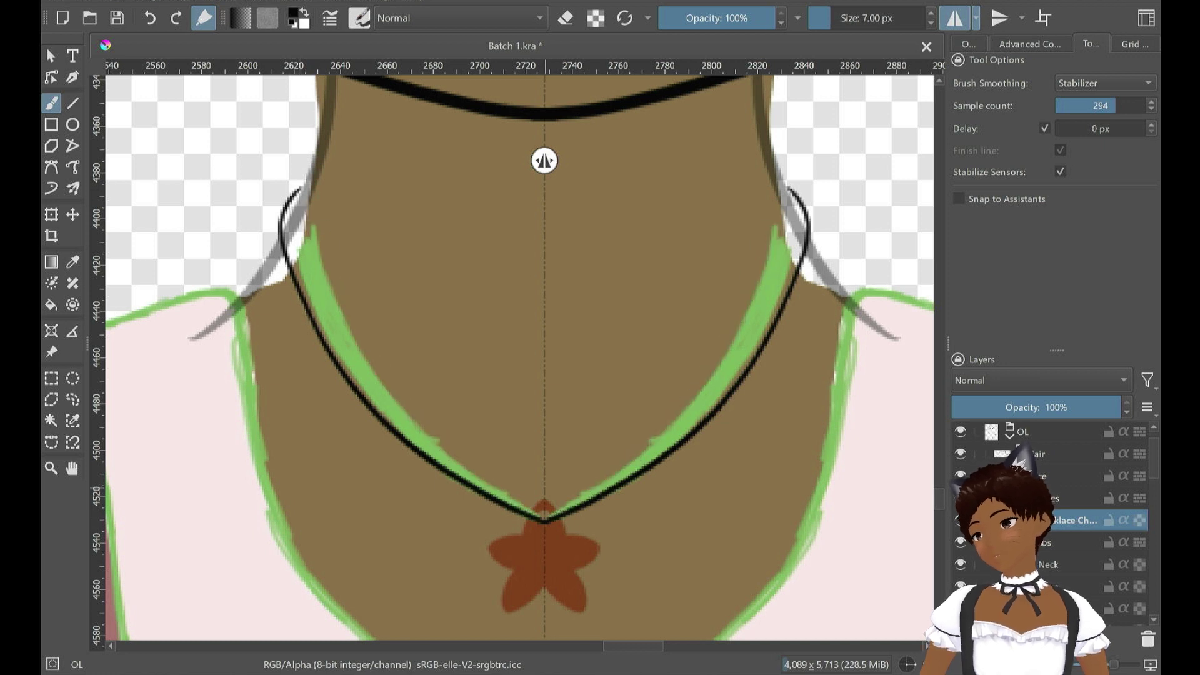
pyautogui.hotkey('ctrl', 'z')
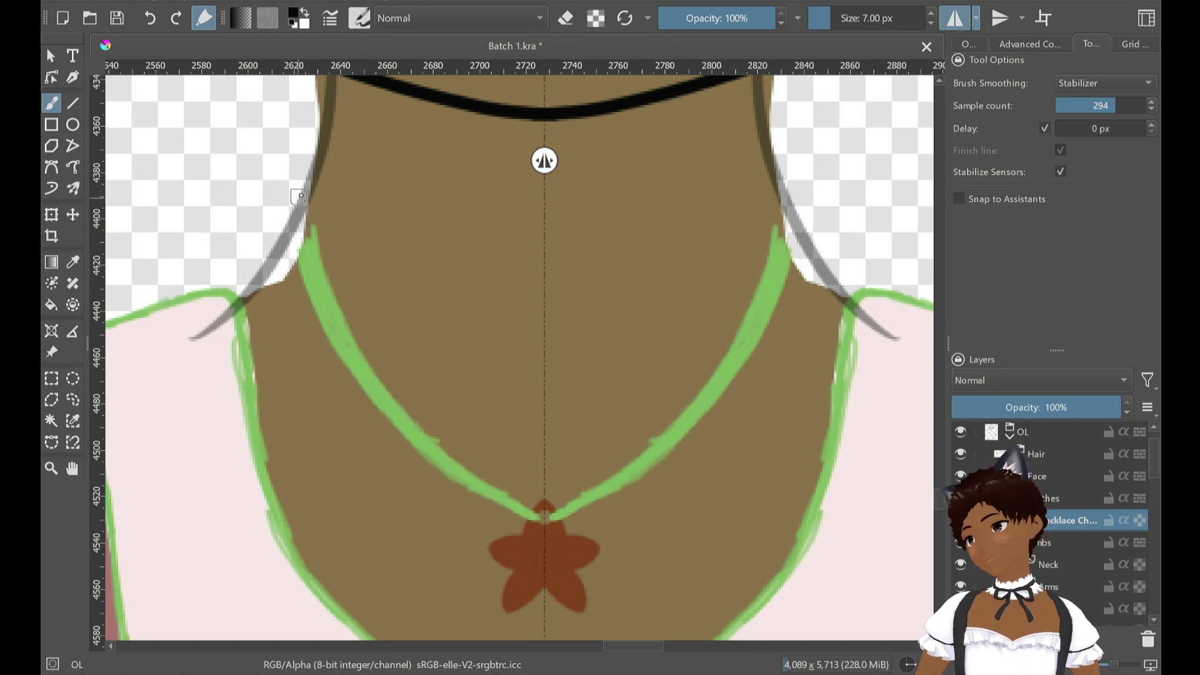
# Ink the necklace chain as a mirrored narrow loop around the green sketch, from the sides of the neck to the pendant's tip
pyautogui.moveTo(300, 198)
pyautogui.mouseDown()
pyautogui.moveTo(343, 313)
pyautogui.moveTo(404, 412)
pyautogui.moveTo(549, 518)
pyautogui.moveTo(555, 499)
pyautogui.moveTo(566, 503)
pyautogui.moveTo(462, 465)
pyautogui.moveTo(374, 359)
pyautogui.moveTo(311, 234)
pyautogui.moveTo(288, 215)
pyautogui.moveTo(272, 233)
pyautogui.moveTo(335, 356)
pyautogui.moveTo(448, 473)
pyautogui.moveTo(545, 520)
pyautogui.mouseUp()
pyautogui.hotkey('ctrl', 'z')
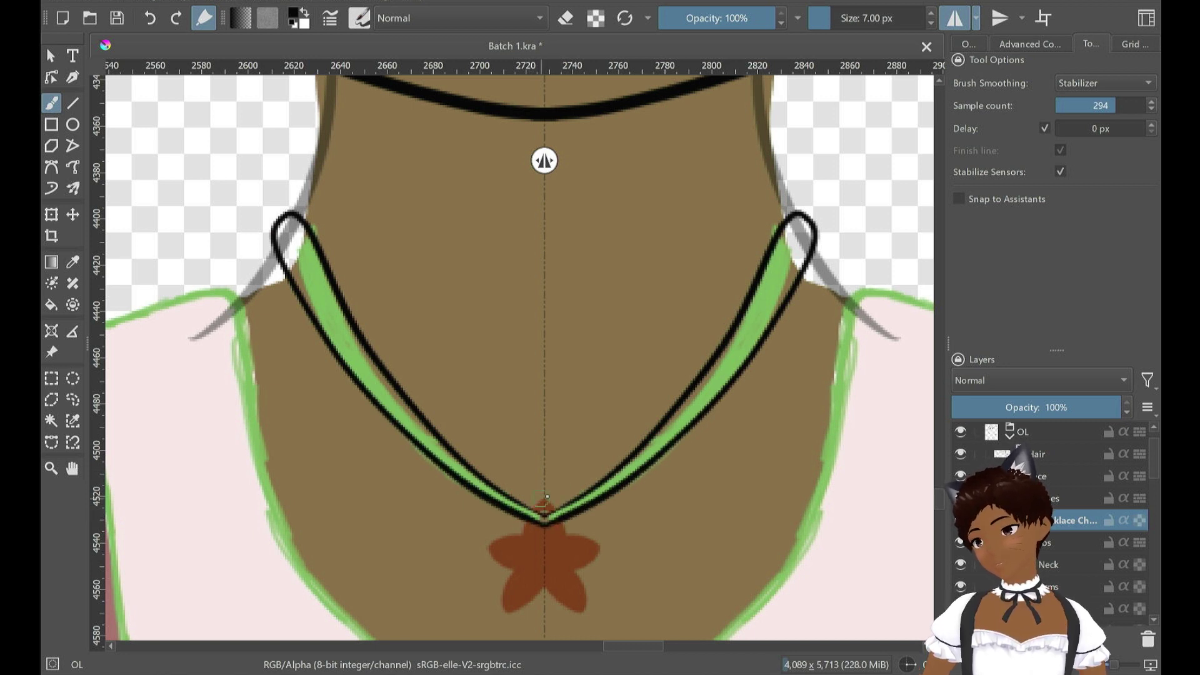
pyautogui.scroll(6, 554, 490)
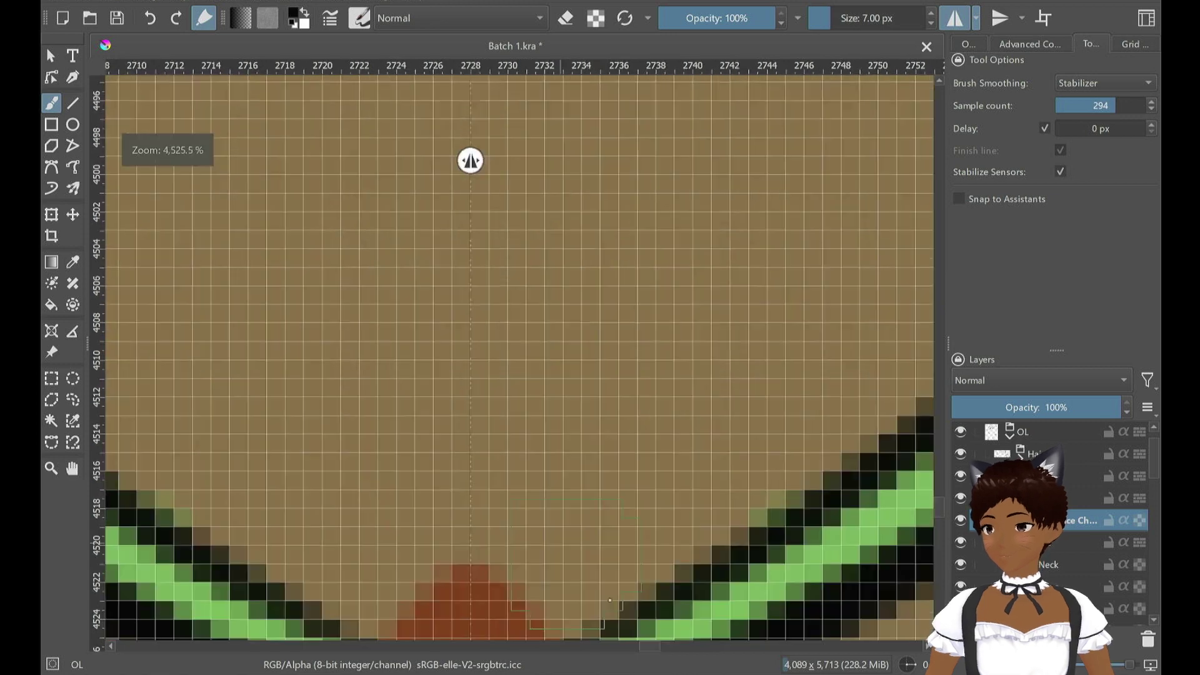
pyautogui.scroll(-9, 609, 600)
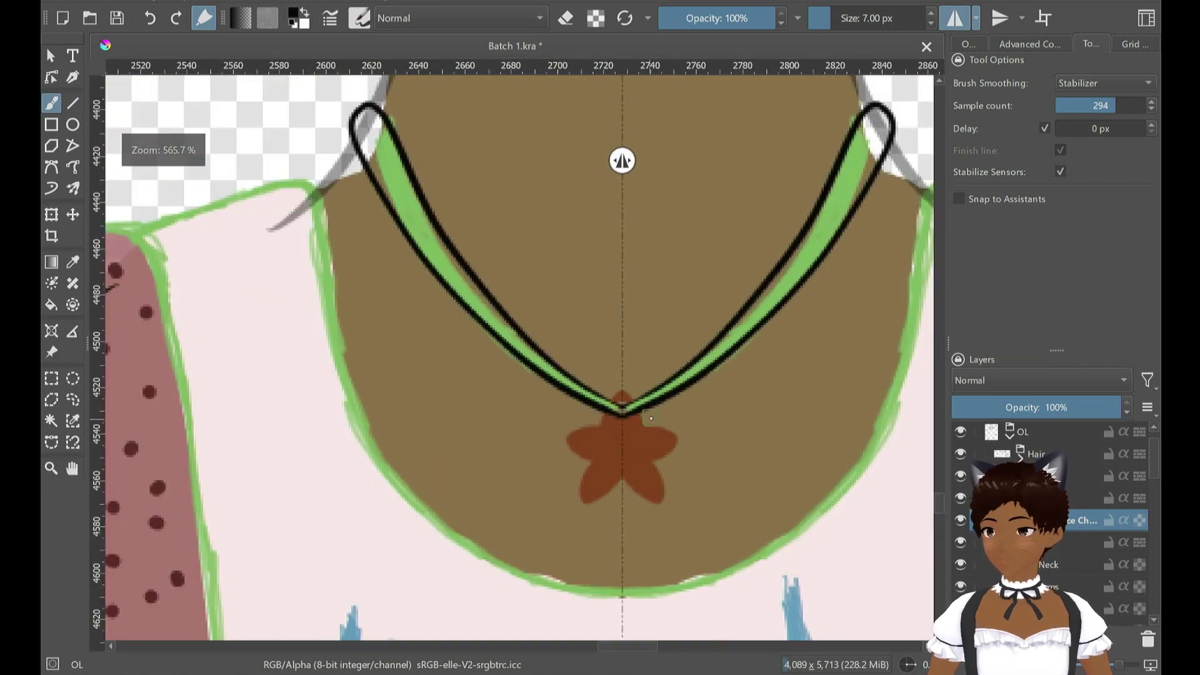
pyautogui.scroll(-1, 651, 418)
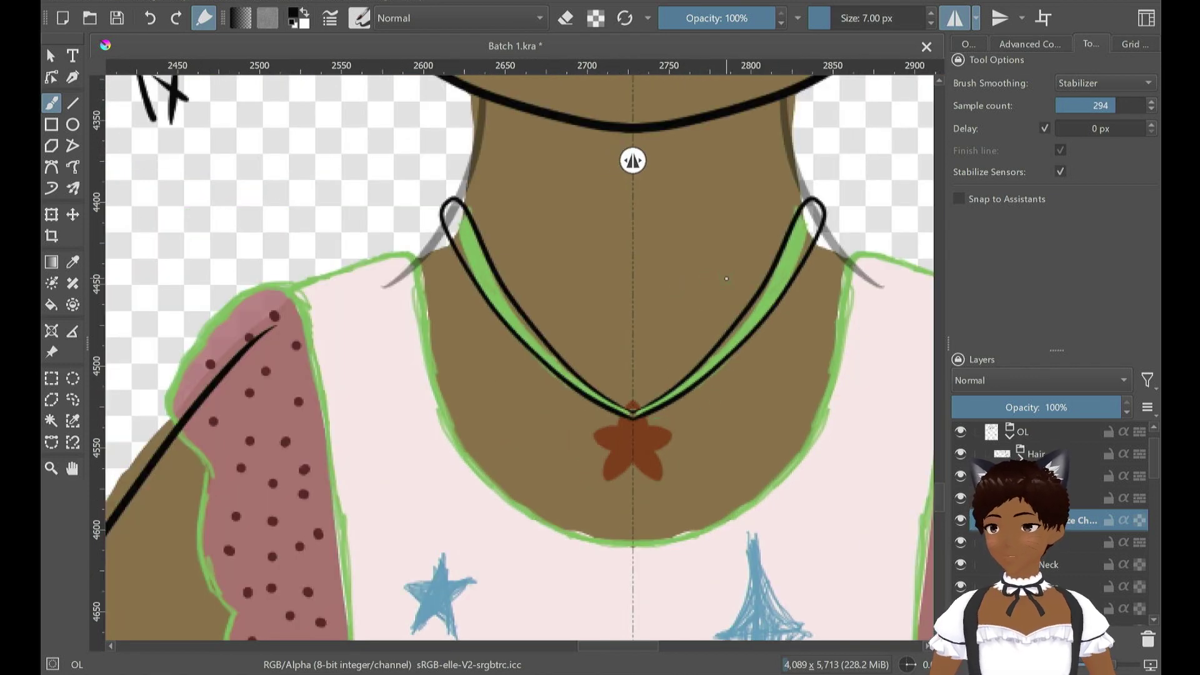
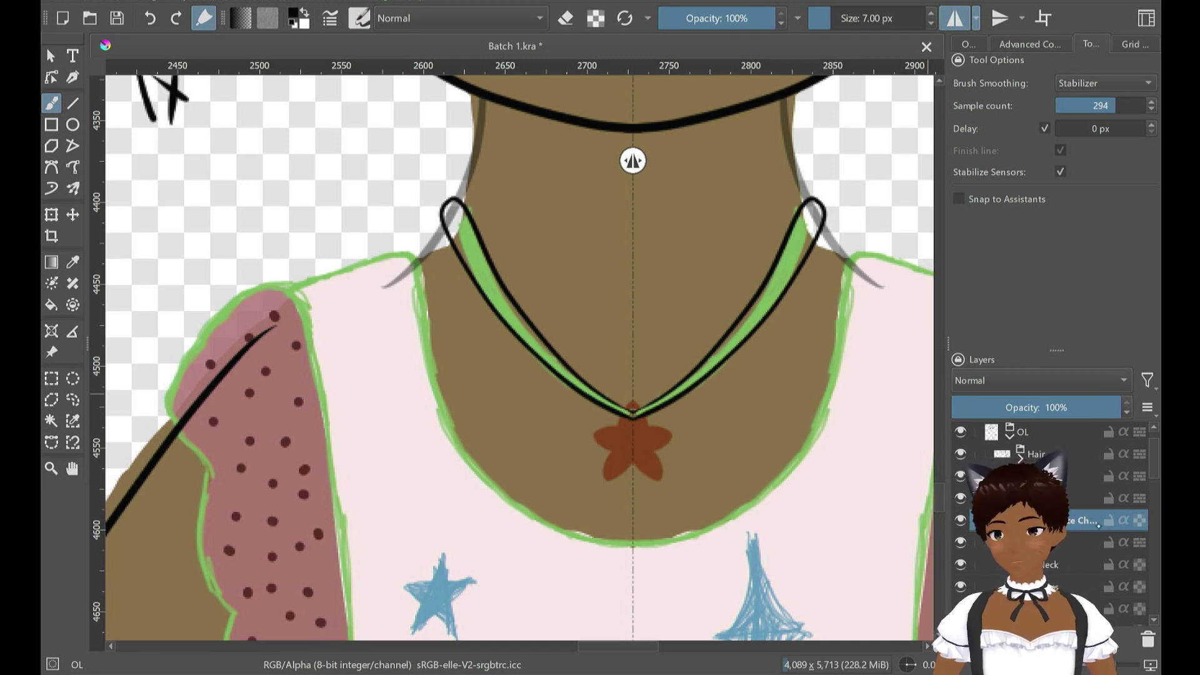
# Set the Neck layer's opacity to 100% and choose the Basic-1 brush as eraser with a stabilizer sample count of 18
pyautogui.click(1078, 557)
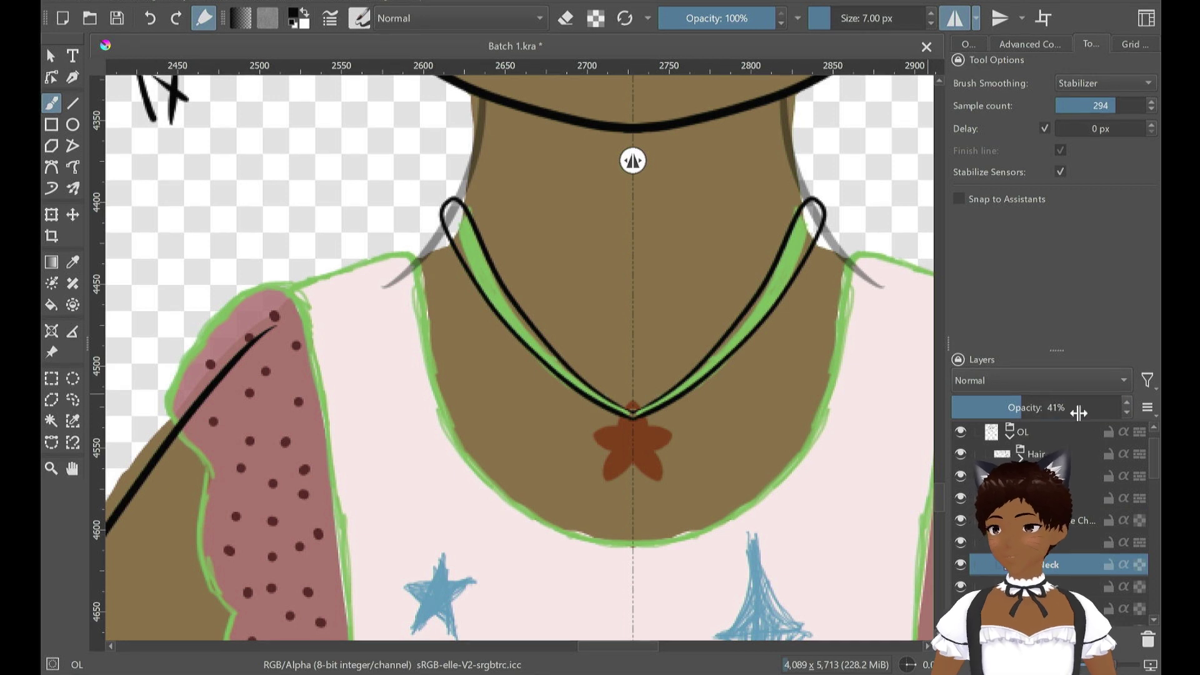
pyautogui.moveTo(1079, 412); pyautogui.dragTo(1126, 412)
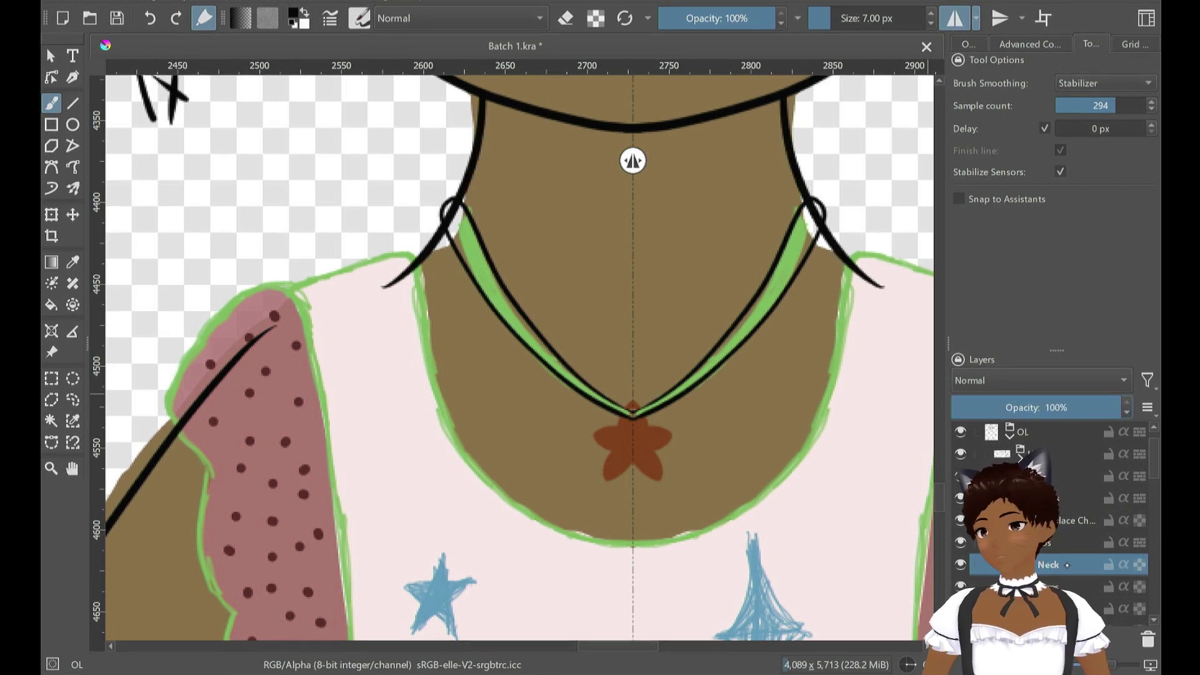
pyautogui.click(360, 18)
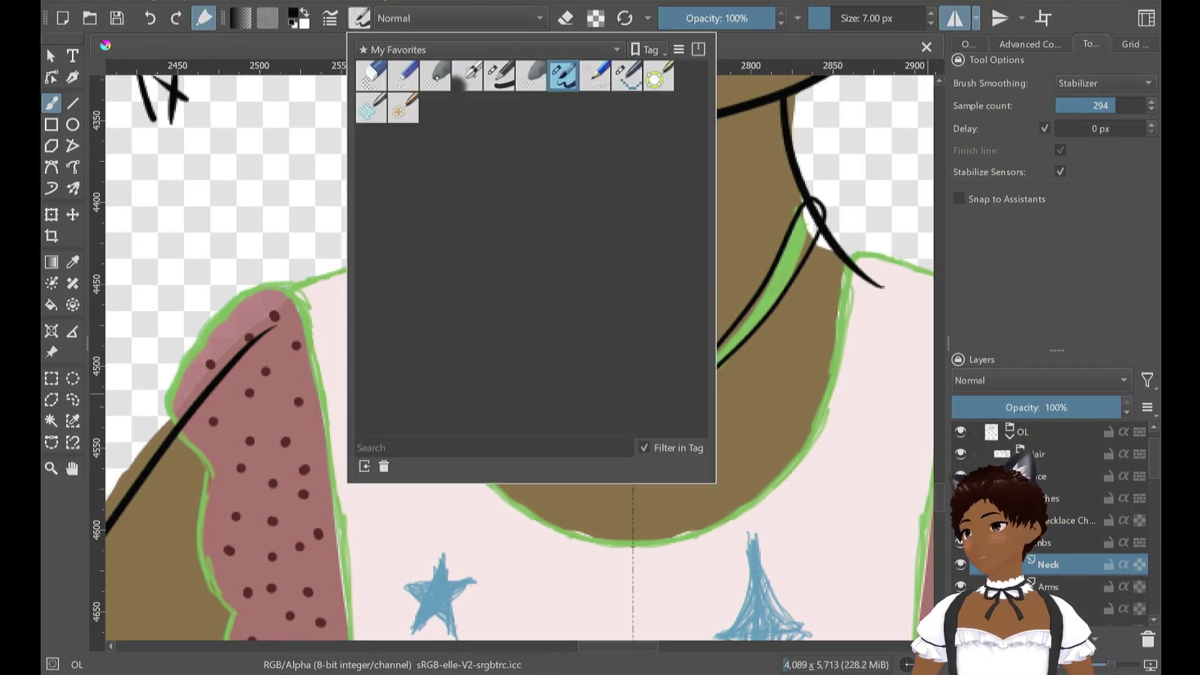
pyautogui.click(500, 75)
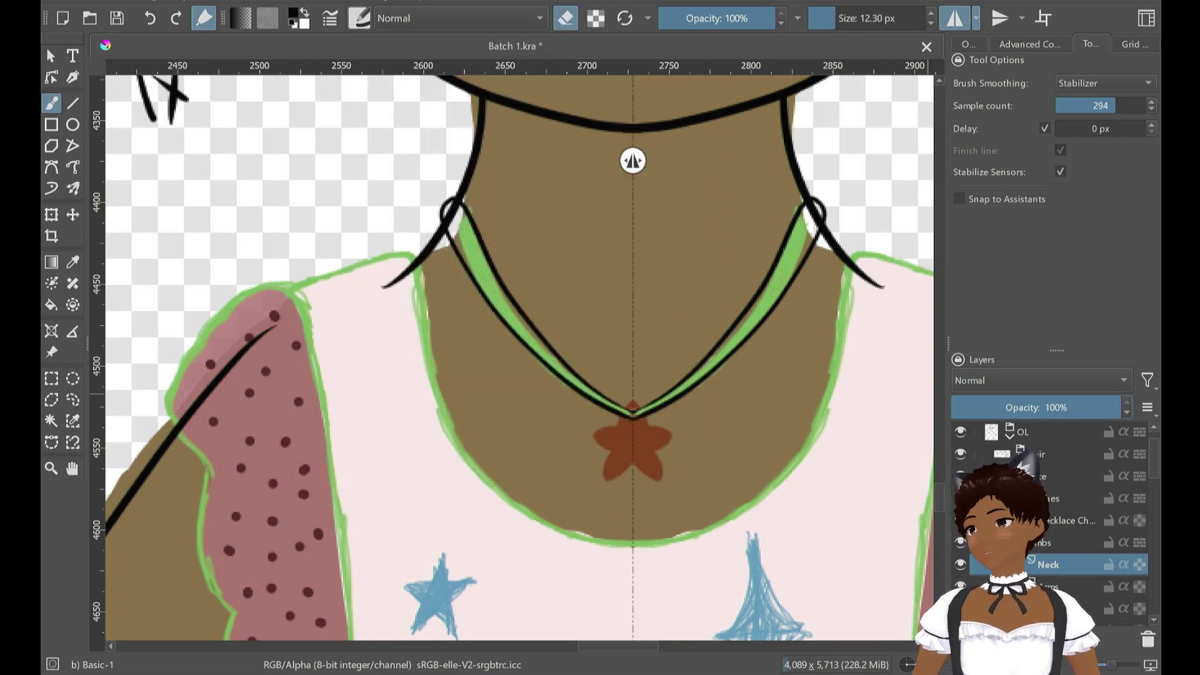
pyautogui.moveTo(1097, 107); pyautogui.dragTo(1077, 106)
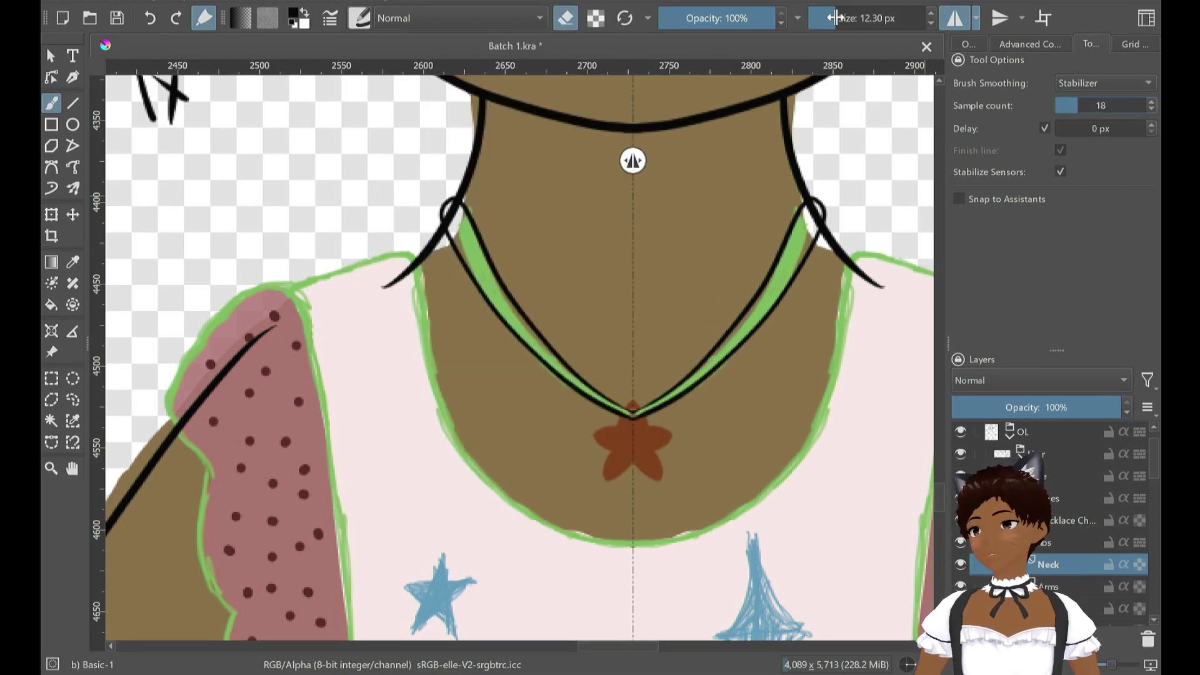
# Try erasing the neck line inside the chain's end loop with the eraser size at 5.35 px, and undo the stroke
pyautogui.moveTo(835, 18)
pyautogui.mouseDown()
pyautogui.moveTo(814, 18)
pyautogui.moveTo(828, 22)
pyautogui.mouseUp()
pyautogui.moveTo(450, 215); pyautogui.dragTo(458, 231)
pyautogui.hotkey('ctrl', 'z')
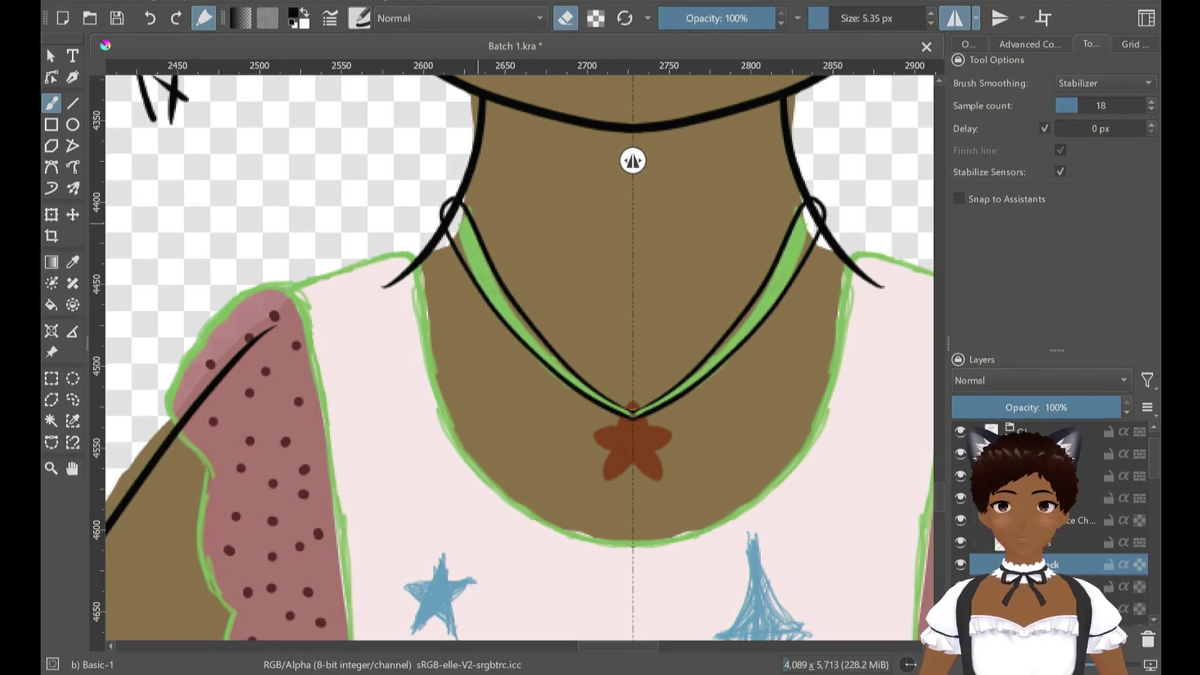
# Erase the neck line where it crosses the inside of the chain's end loops, using the Pixel Art eraser at 9.24 px
pyautogui.press('+')
pyautogui.press('+')
pyautogui.press('+')
pyautogui.scroll(5, 519, 356)
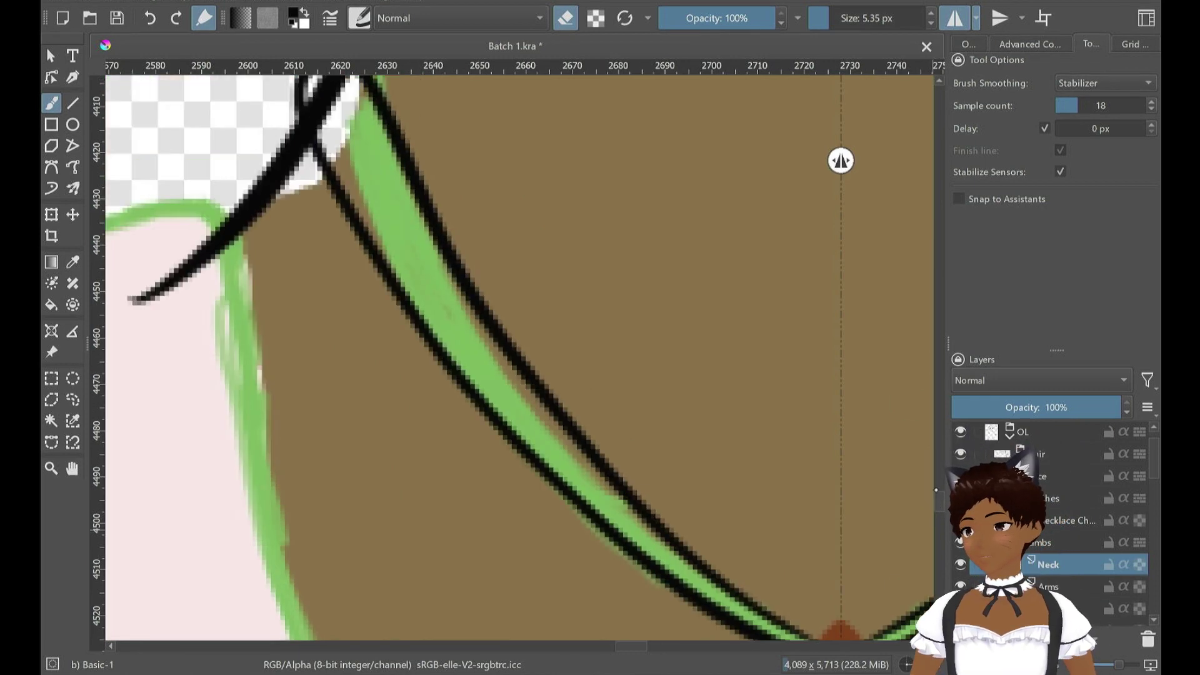
pyautogui.scroll(-4, 518, 356)
pyautogui.scroll(2, 519, 356)
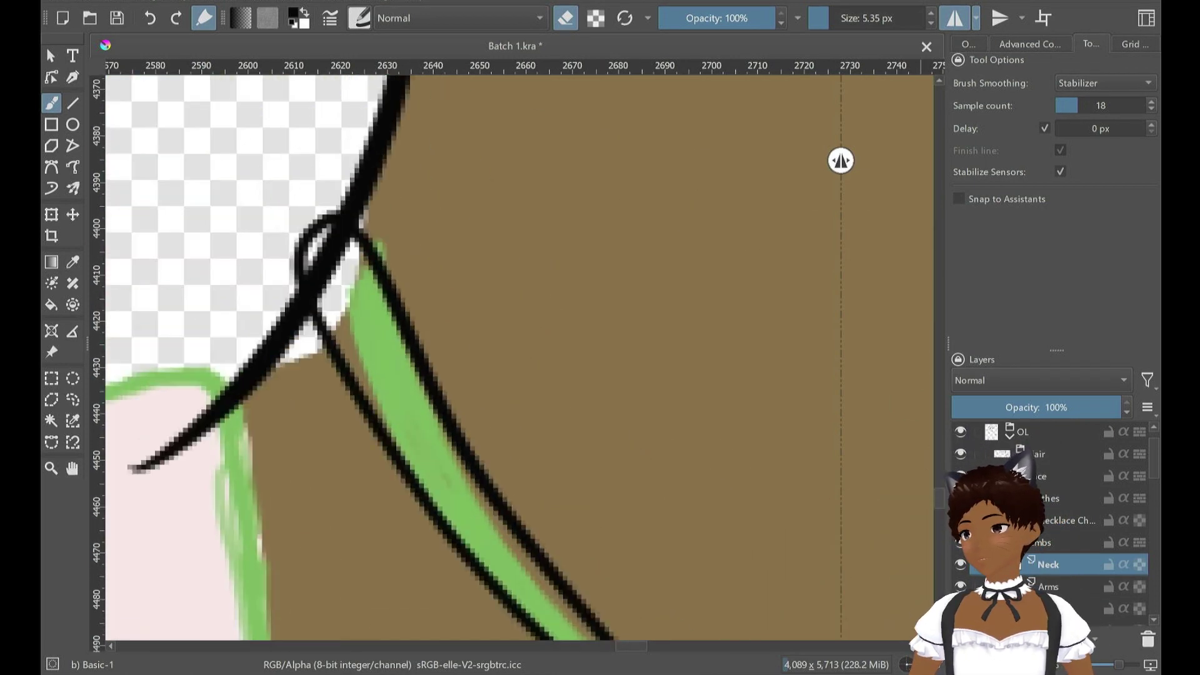
pyautogui.press('F6')
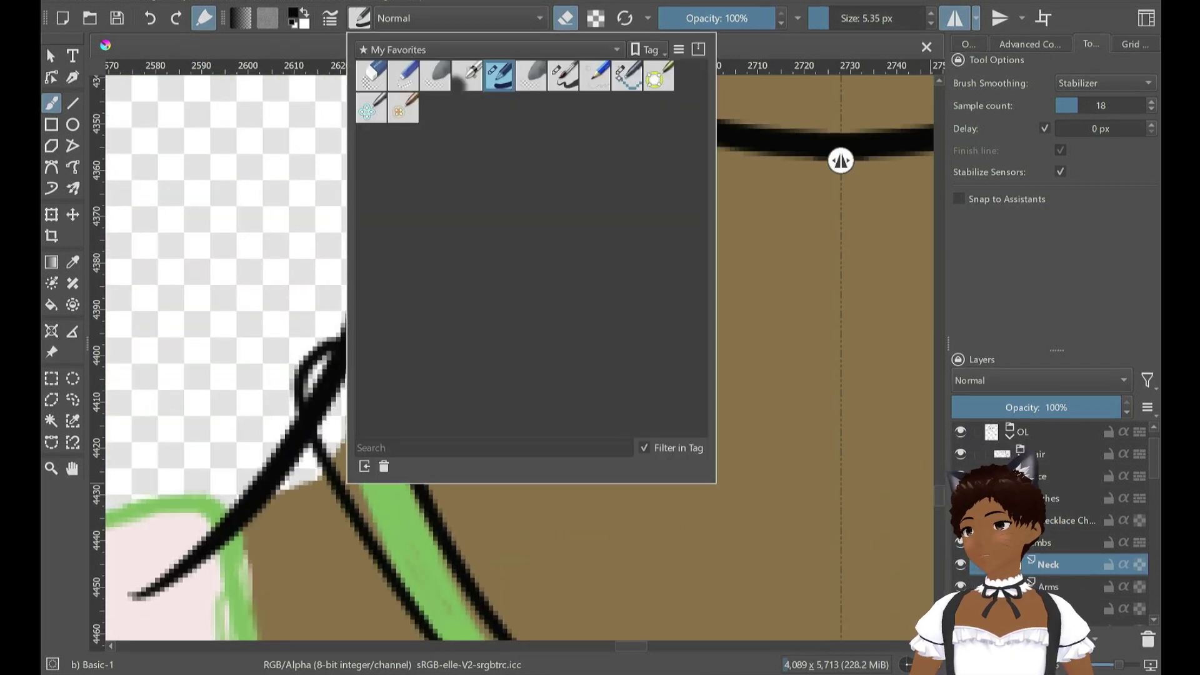
pyautogui.click(626, 75)
pyautogui.press('F6')
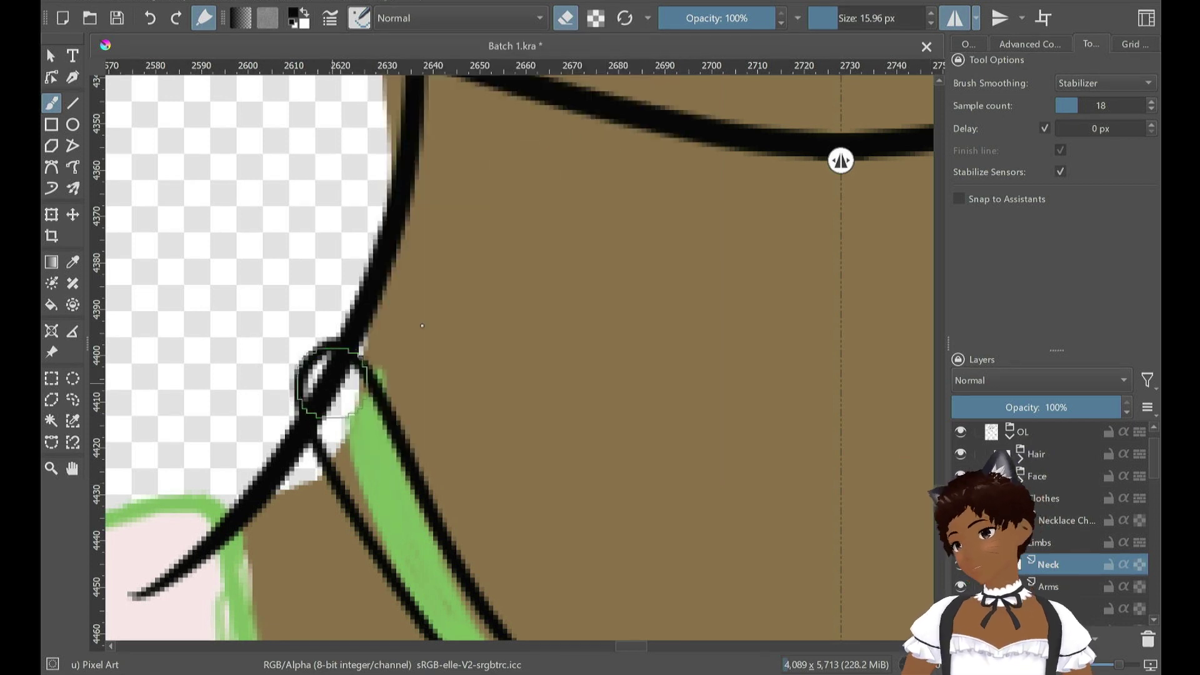
pyautogui.moveTo(819, 28)
pyautogui.mouseDown()
pyautogui.moveTo(827, 36)
pyautogui.moveTo(825, 24)
pyautogui.mouseUp()
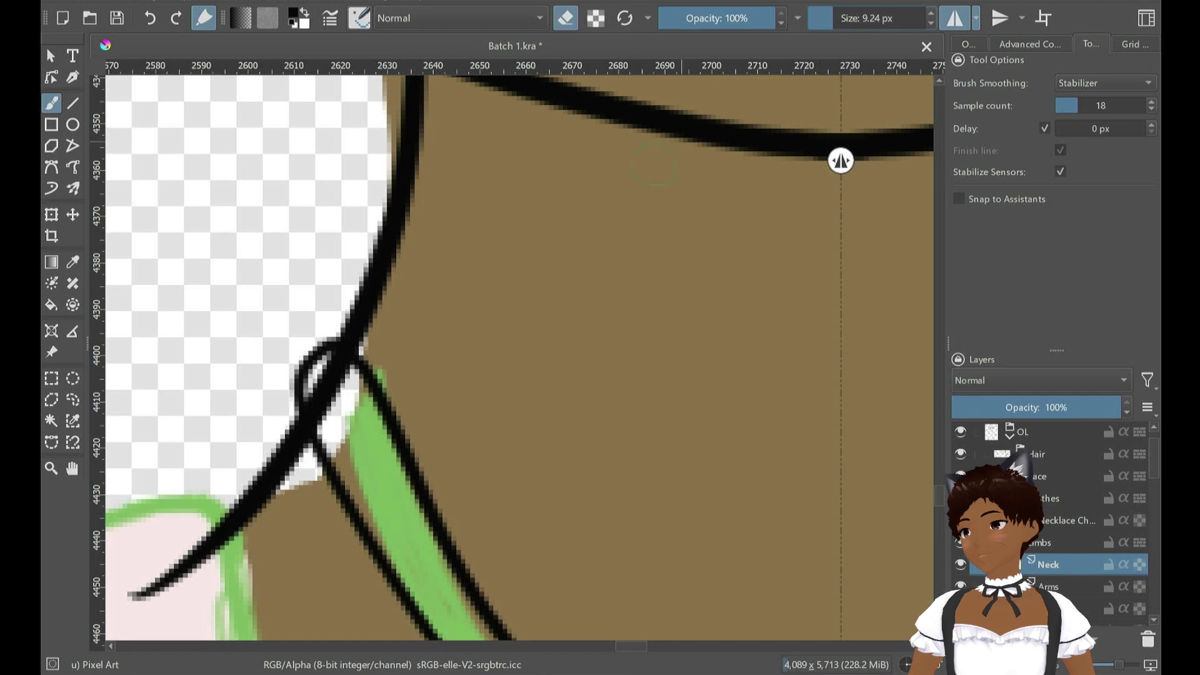
pyautogui.moveTo(323, 373)
pyautogui.mouseDown()
pyautogui.moveTo(333, 427)
pyautogui.moveTo(326, 369)
pyautogui.moveTo(344, 387)
pyautogui.moveTo(330, 363)
pyautogui.moveTo(361, 419)
pyautogui.moveTo(345, 381)
pyautogui.moveTo(342, 411)
pyautogui.moveTo(327, 392)
pyautogui.mouseUp()
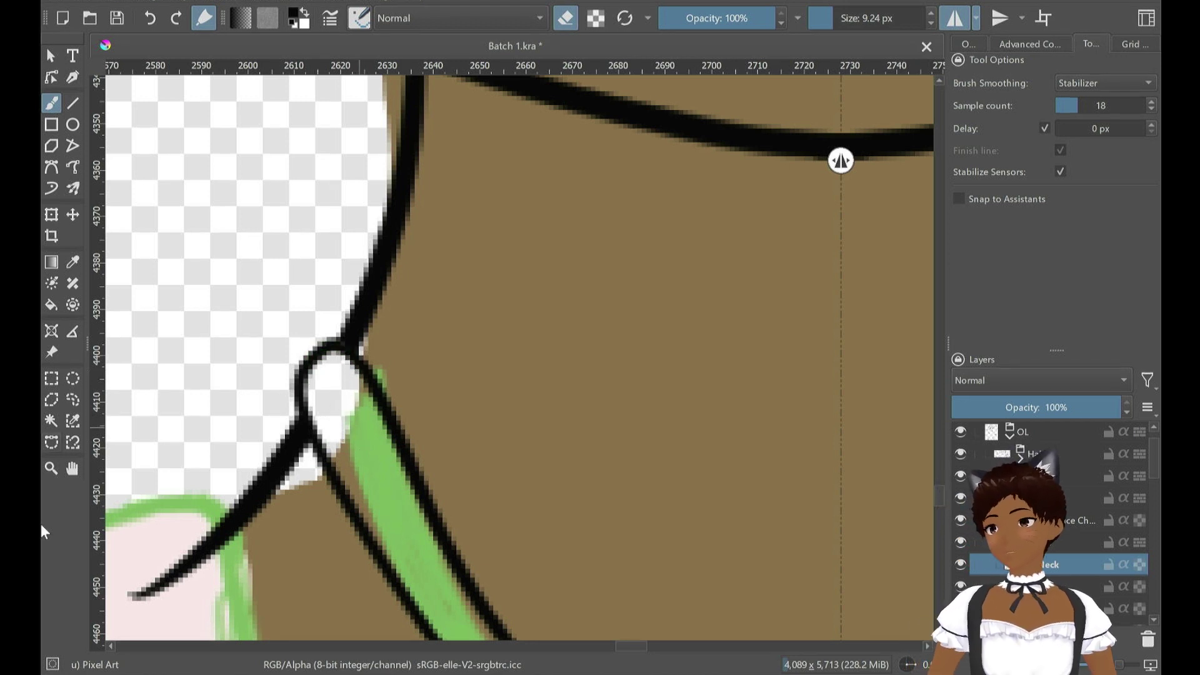
# Add a paint layer directly below the necklace chain layer and name it Pendant
pyautogui.scroll(-6, 535, 355)
pyautogui.moveTo(571, 477); pyautogui.dragTo(565, 417)
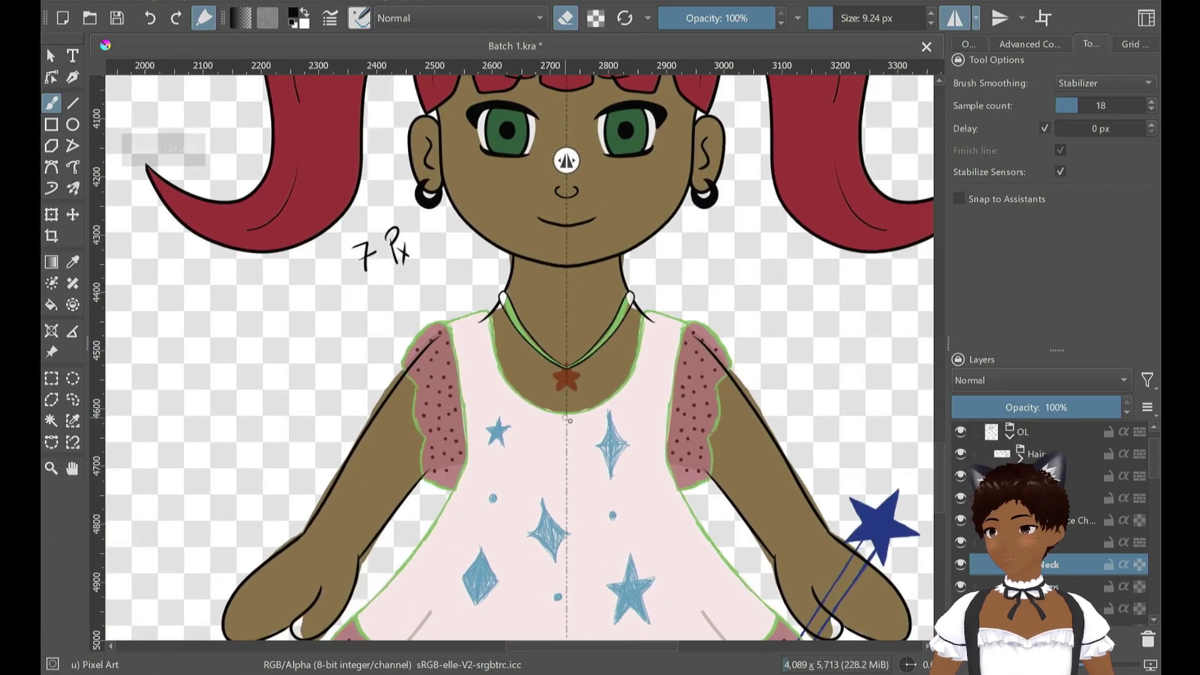
pyautogui.scroll(7, 567, 419)
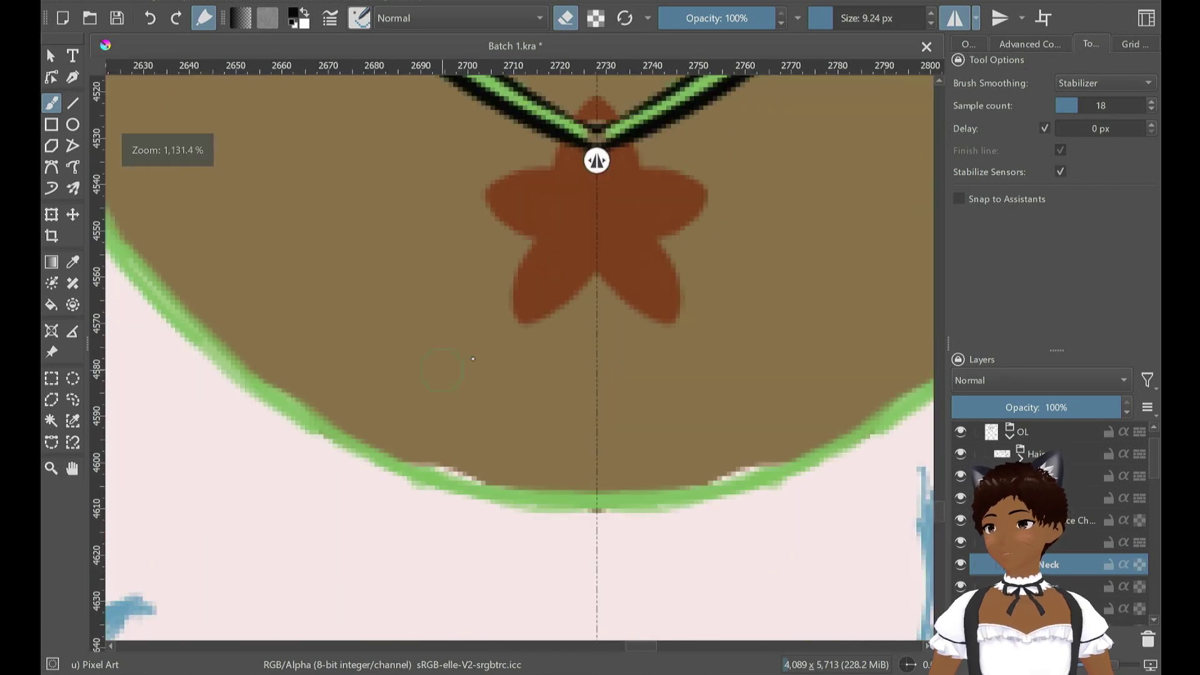
pyautogui.scroll(2, 675, 303)
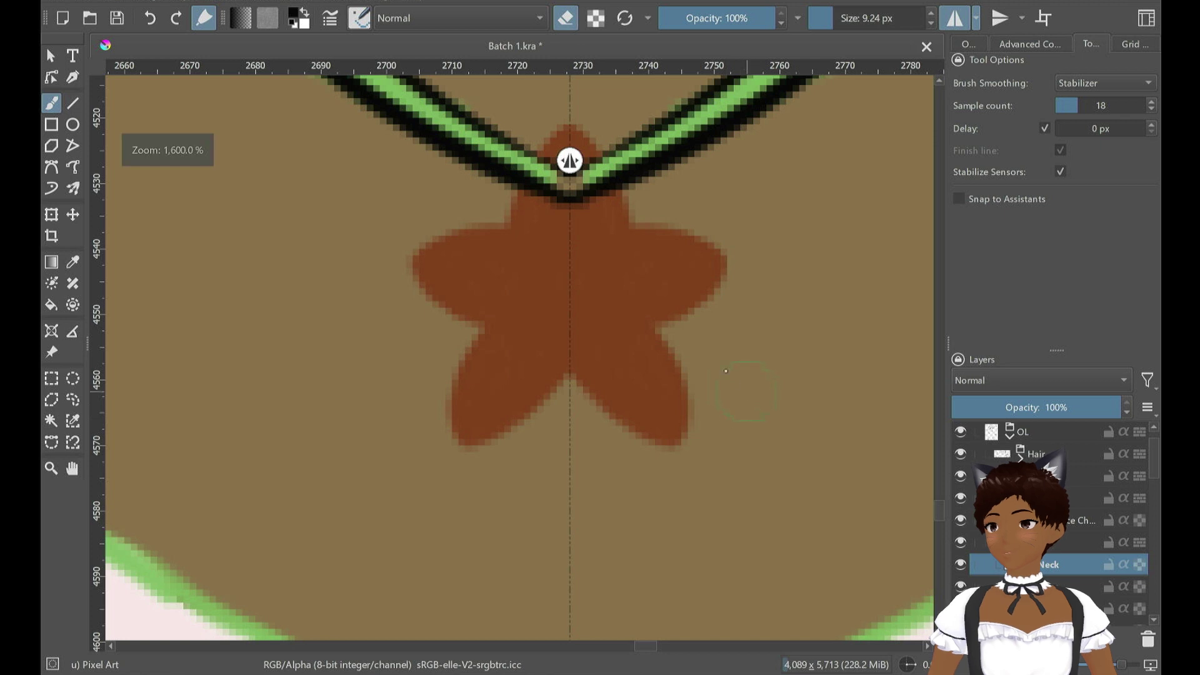
pyautogui.moveTo(725, 371); pyautogui.dragTo(731, 420)
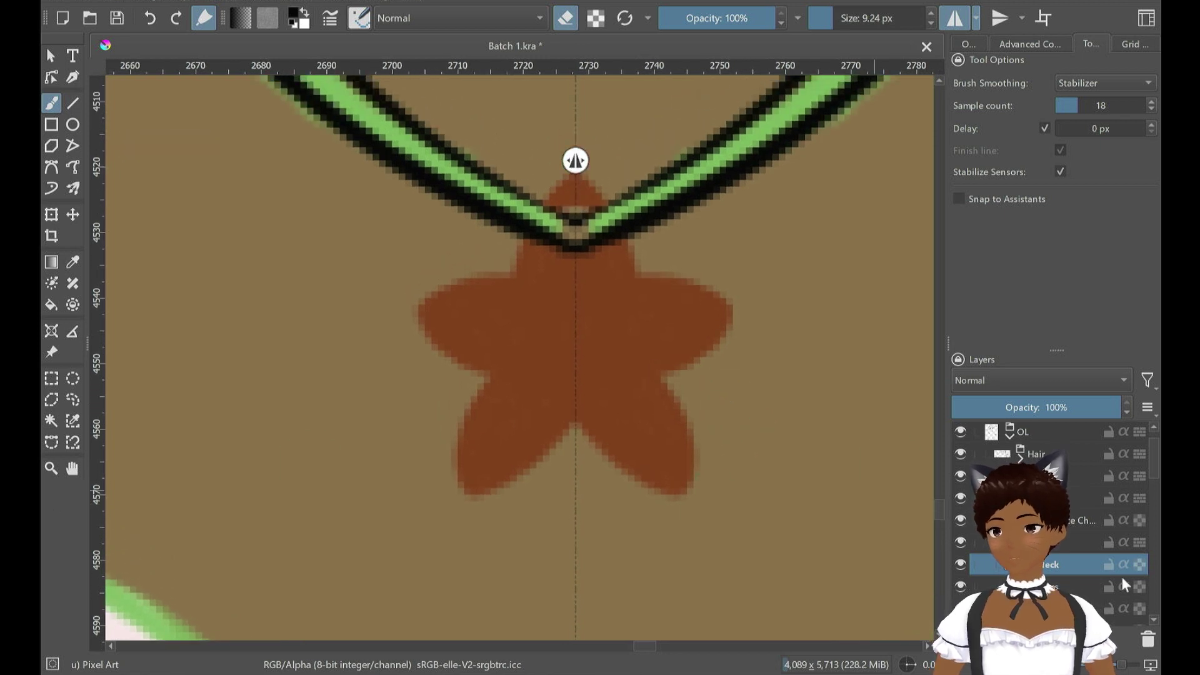
pyautogui.click(1100, 524)
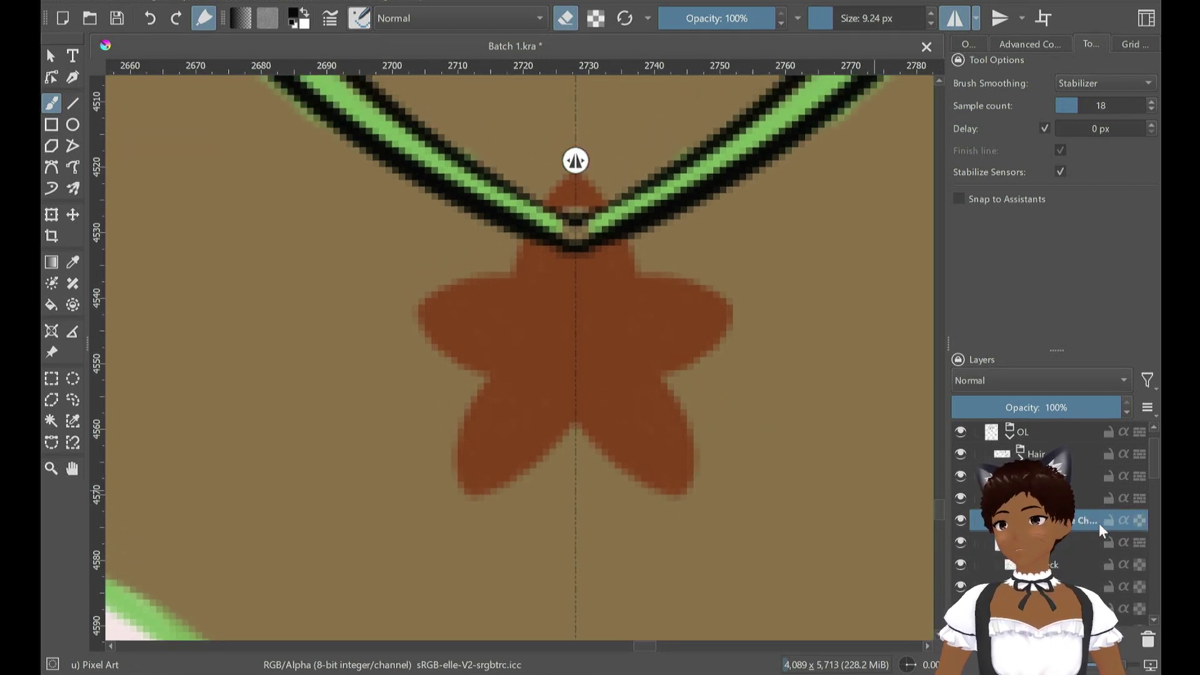
pyautogui.moveTo(1098, 523); pyautogui.dragTo(1083, 543)
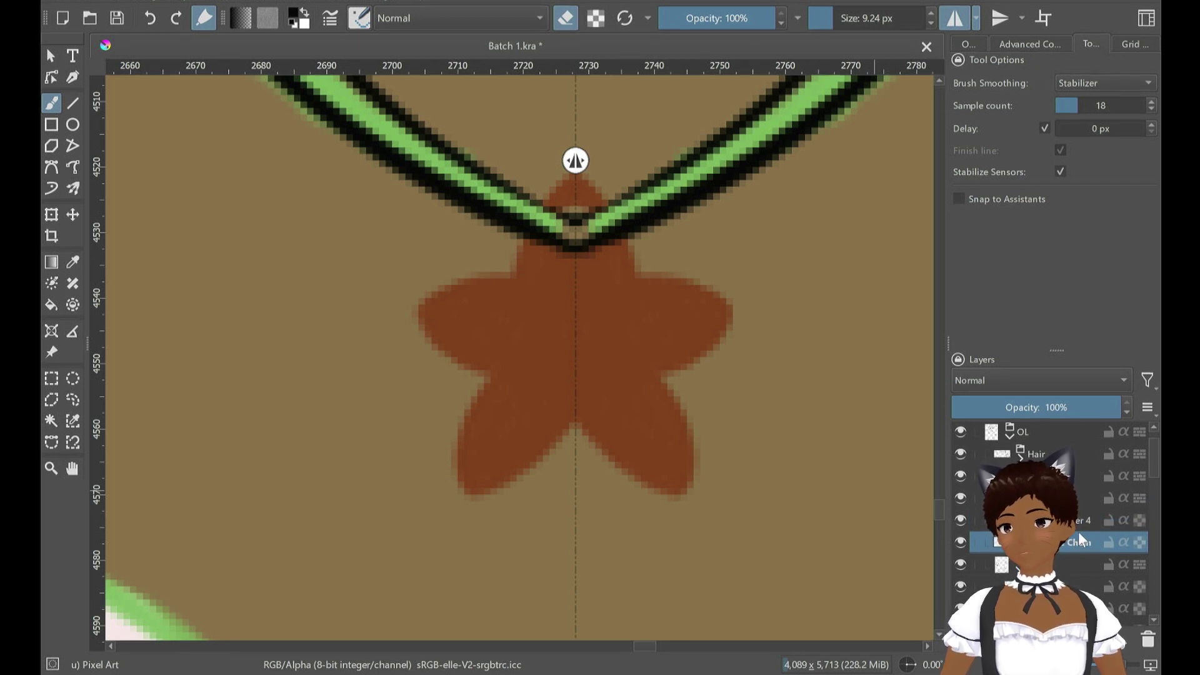
pyautogui.moveTo(1079, 535); pyautogui.dragTo(1090, 514)
pyautogui.click(1076, 542)
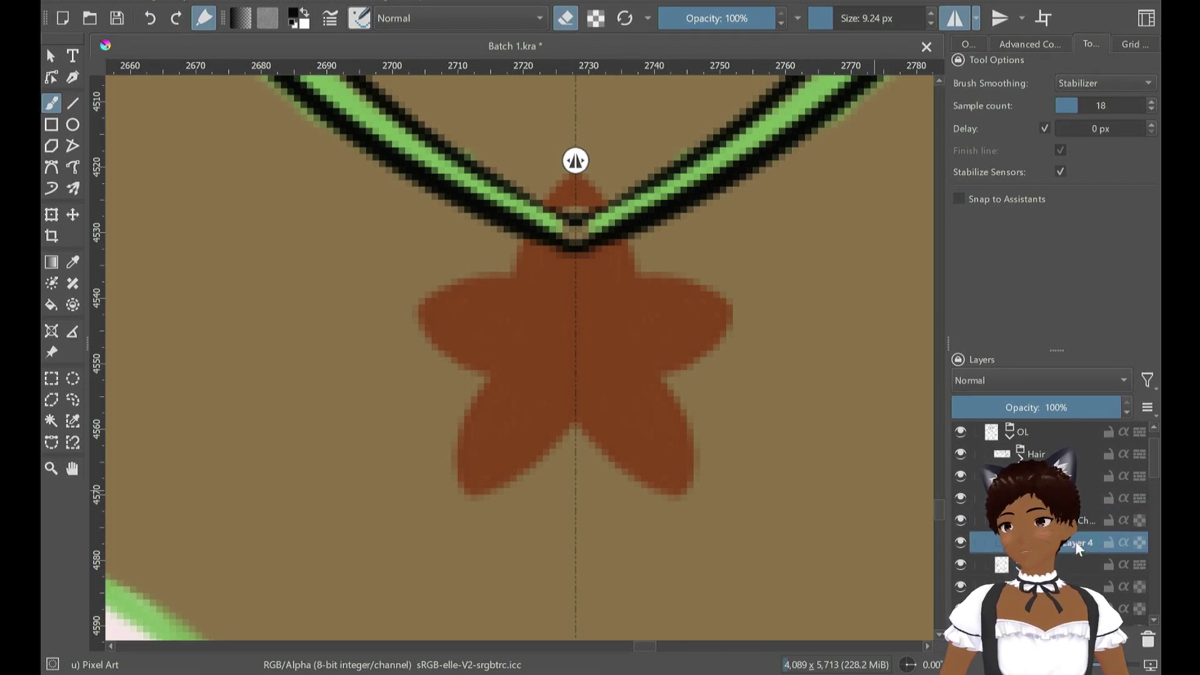
pyautogui.doubleClick(1079, 546)
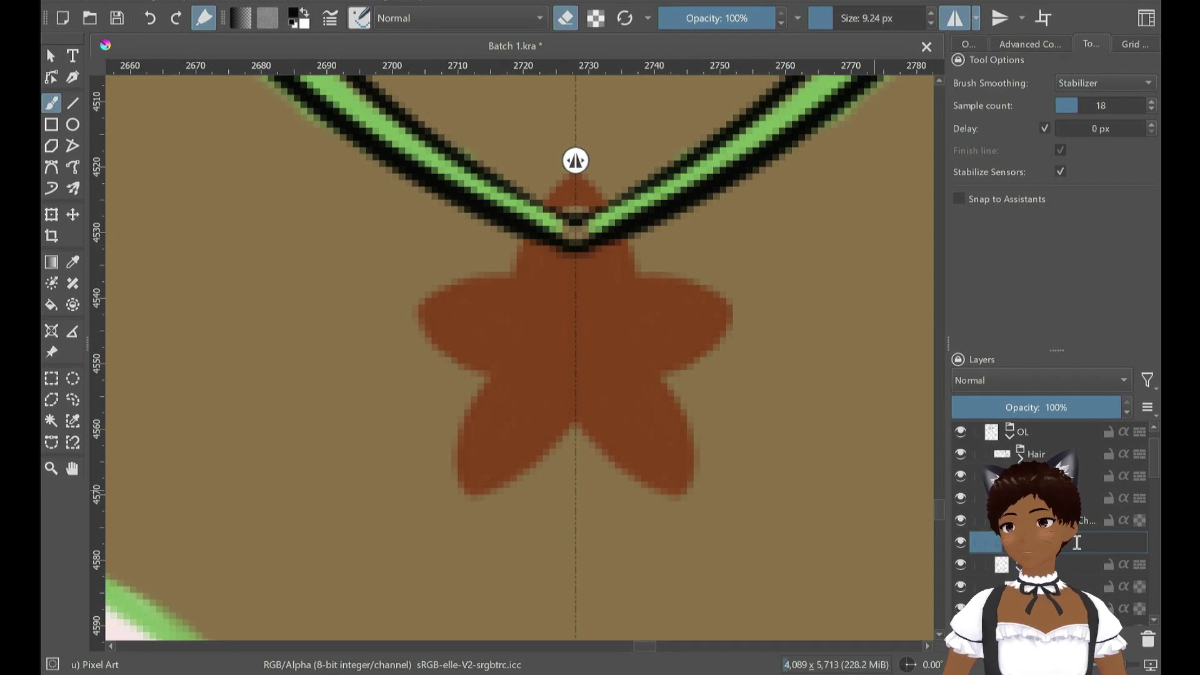
pyautogui.write('Pendant')
pyautogui.press('Return')
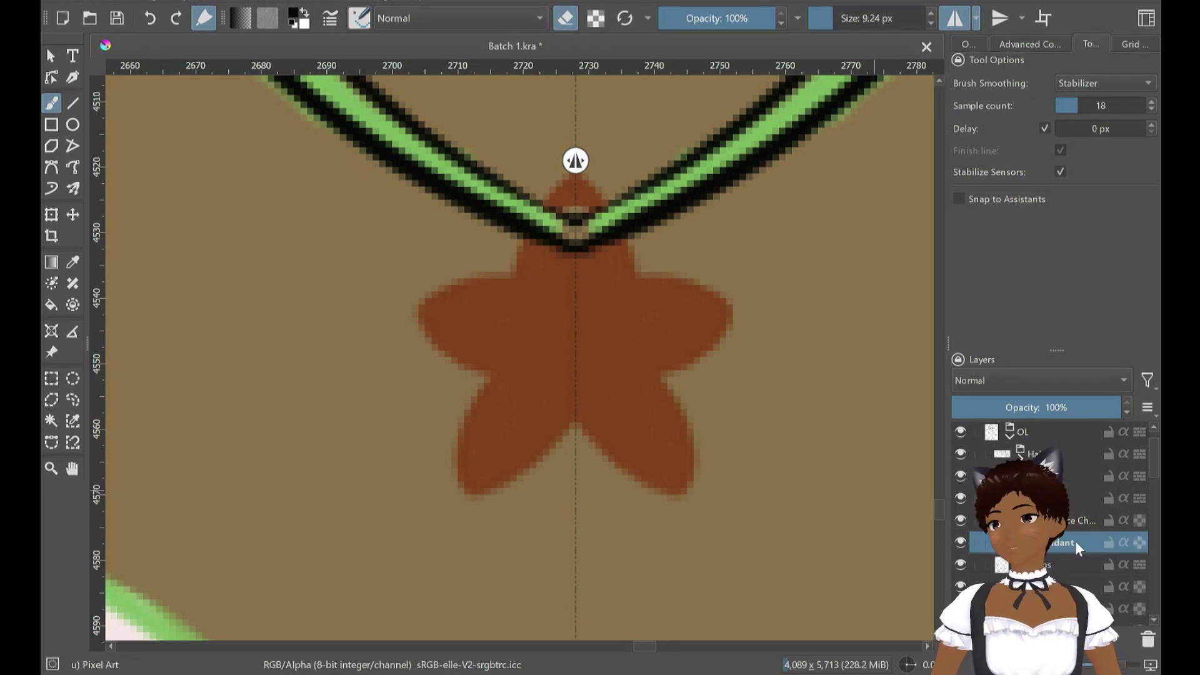
# Ink the mirrored outline of the star pendant's top point with the OL brush at 7 px, redoing the first attempt
pyautogui.press('F6')
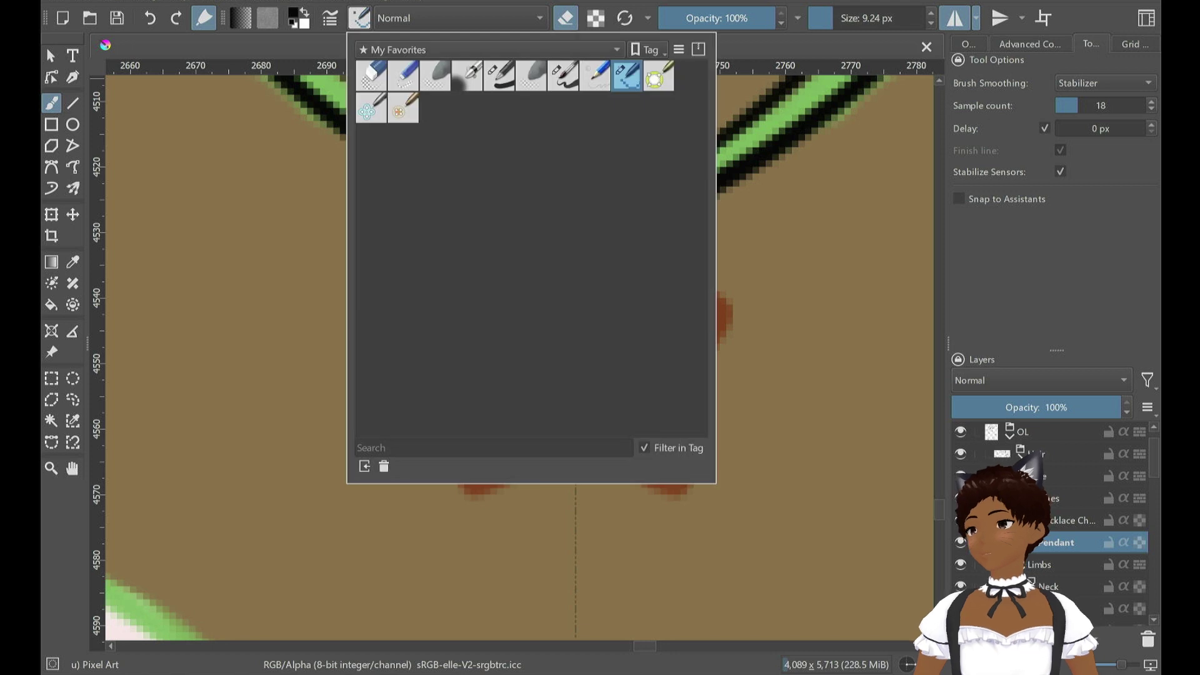
pyautogui.click(562, 75)
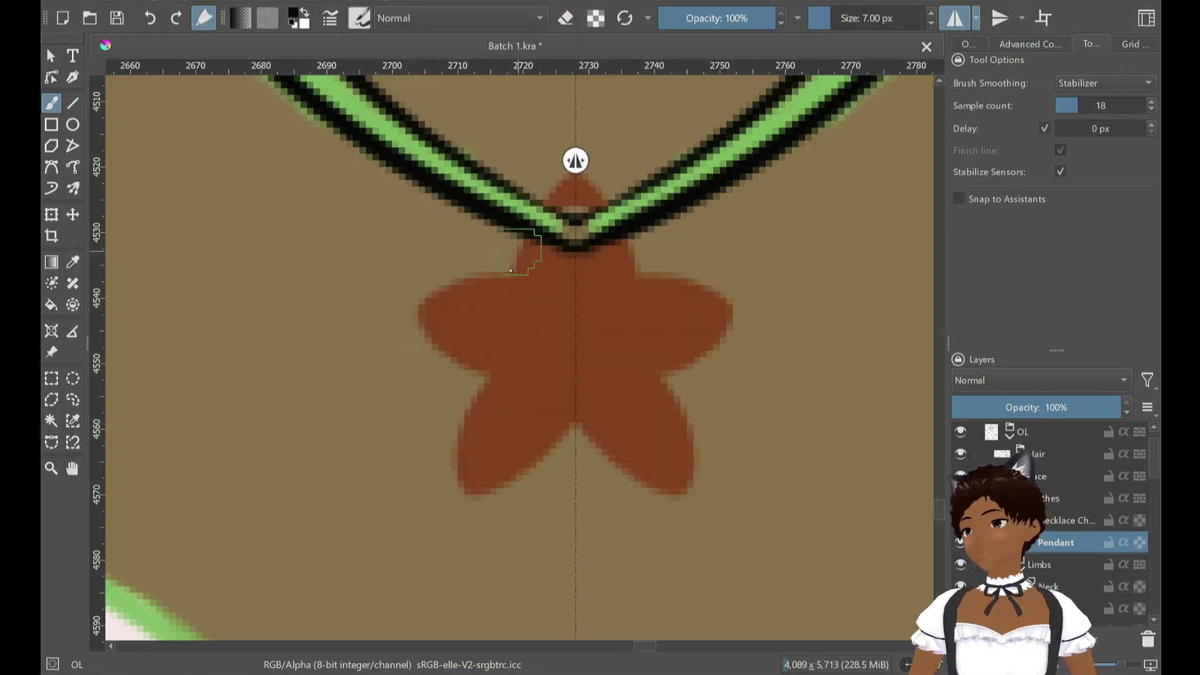
pyautogui.moveTo(507, 270)
pyautogui.mouseDown()
pyautogui.moveTo(522, 226)
pyautogui.moveTo(574, 164)
pyautogui.mouseUp()
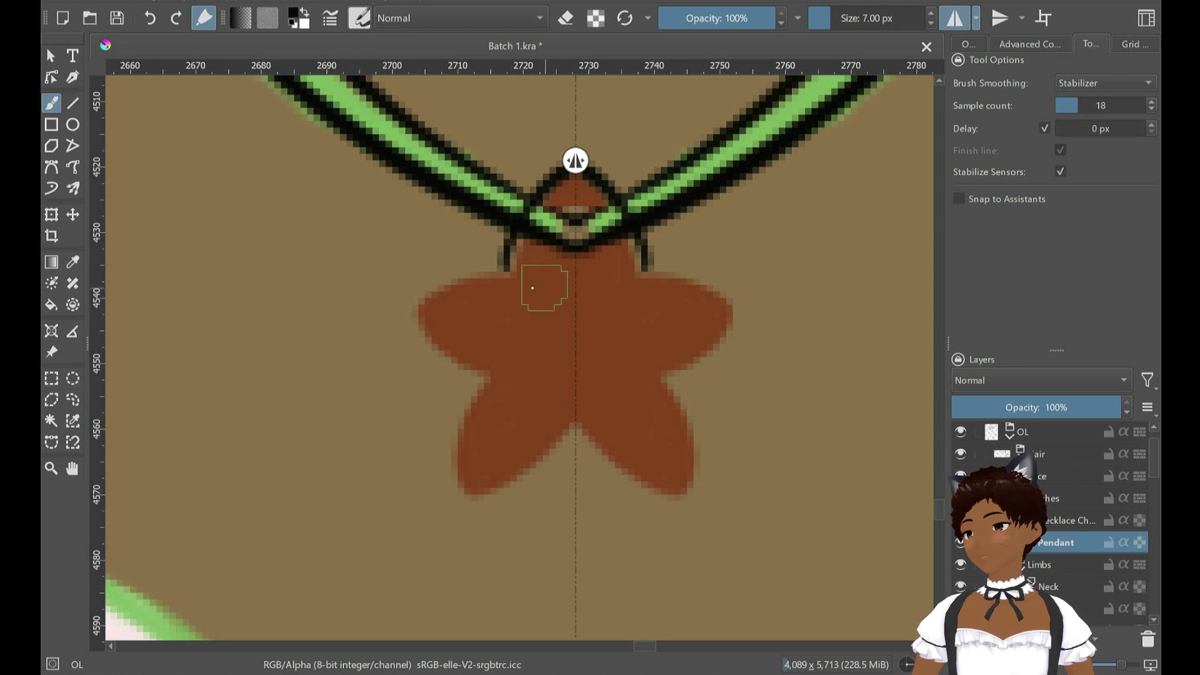
pyautogui.hotkey('ctrl', 'z')
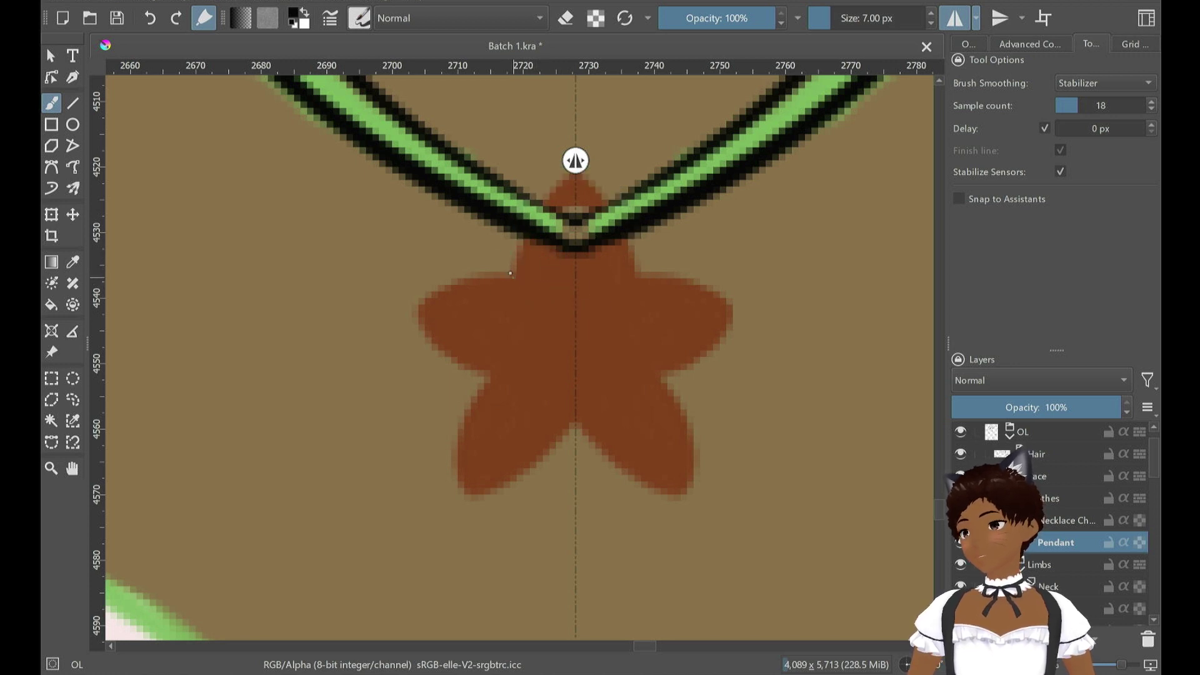
pyautogui.moveTo(510, 273)
pyautogui.mouseDown()
pyautogui.moveTo(527, 225)
pyautogui.moveTo(575, 164)
pyautogui.mouseUp()
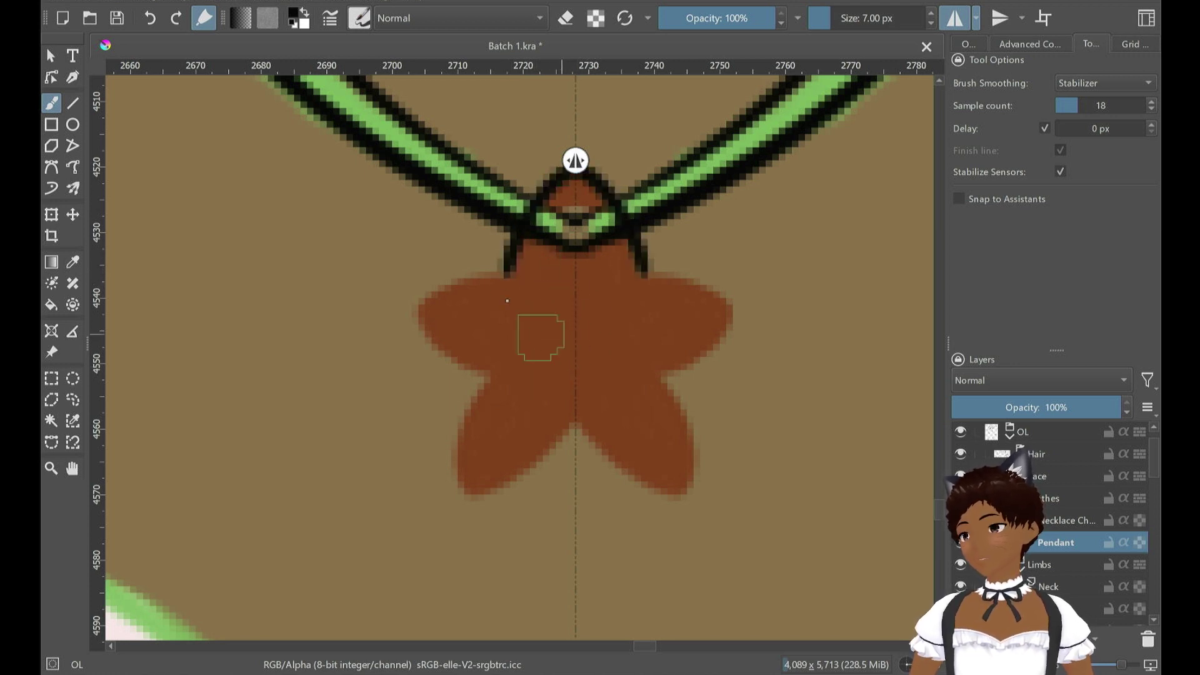
# Ink the pendant's side and lower arms down to the centre notch, and undo the extra stroke at the chain's tip
pyautogui.moveTo(511, 273)
pyautogui.mouseDown()
pyautogui.moveTo(446, 280)
pyautogui.moveTo(414, 325)
pyautogui.moveTo(474, 368)
pyautogui.moveTo(506, 368)
pyautogui.moveTo(442, 289)
pyautogui.moveTo(416, 309)
pyautogui.moveTo(433, 345)
pyautogui.moveTo(500, 378)
pyautogui.mouseUp()
pyautogui.hotkey('ctrl', 'z')
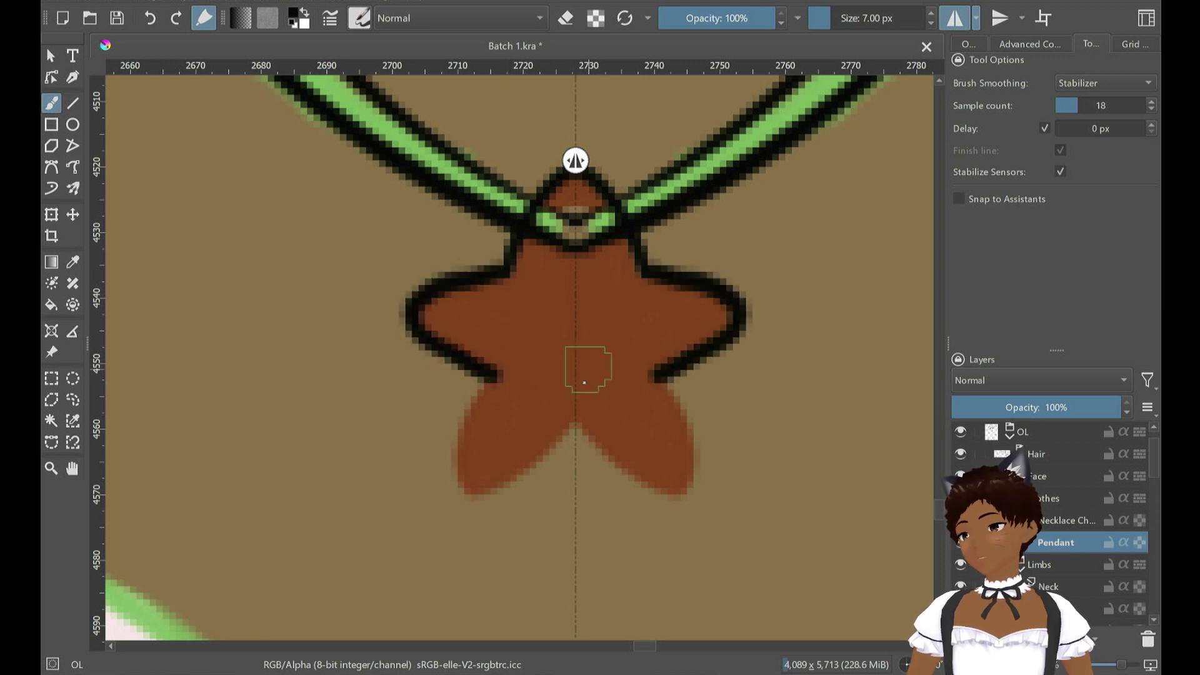
pyautogui.moveTo(468, 497)
pyautogui.mouseDown()
pyautogui.moveTo(515, 489)
pyautogui.moveTo(576, 420)
pyautogui.mouseUp()
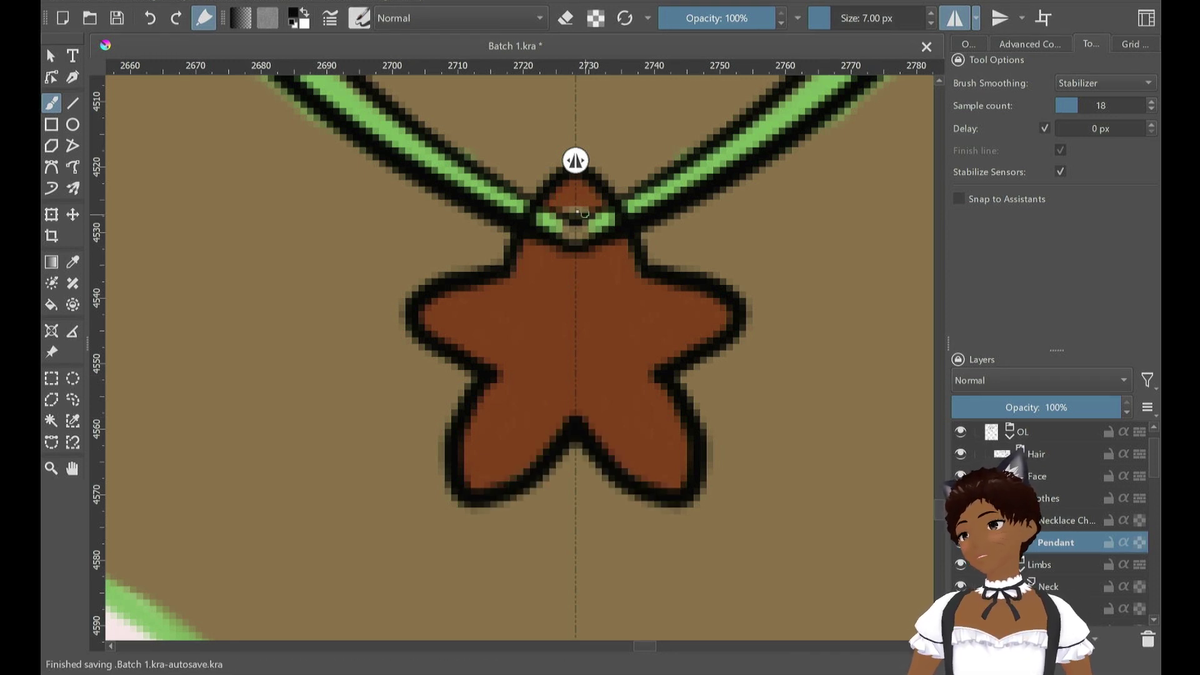
pyautogui.moveTo(578, 211)
pyautogui.mouseDown()
pyautogui.moveTo(560, 238)
pyautogui.moveTo(584, 247)
pyautogui.mouseUp()
pyautogui.hotkey('ctrl', 'z')
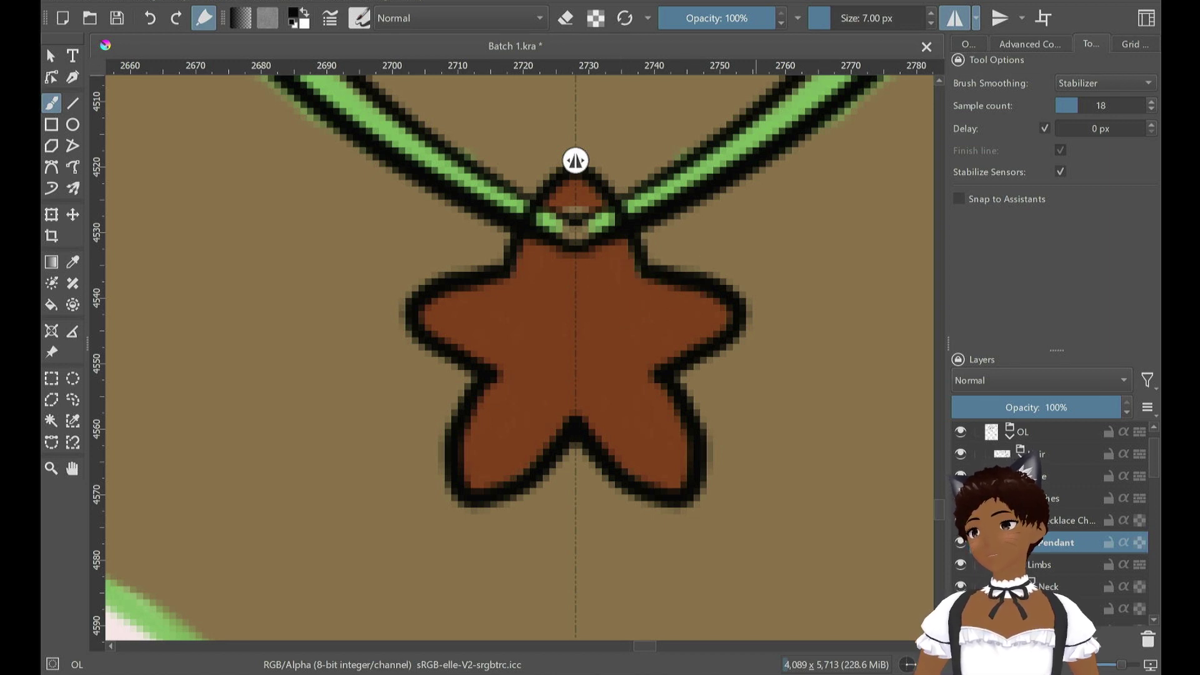
# Erase the pendant outline where it crosses the chain, using the Pixel Art eraser at 2.36 px, and save the file
pyautogui.click(360, 17)
pyautogui.click(499, 76)
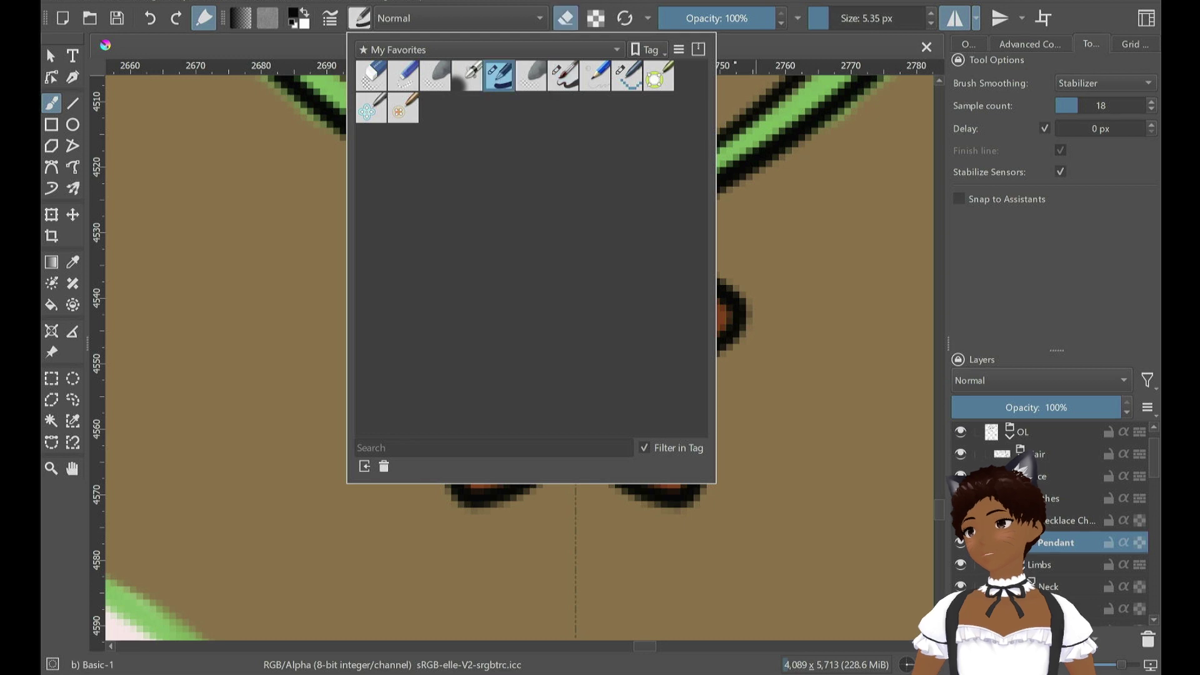
pyautogui.click(627, 76)
pyautogui.click(769, 92)
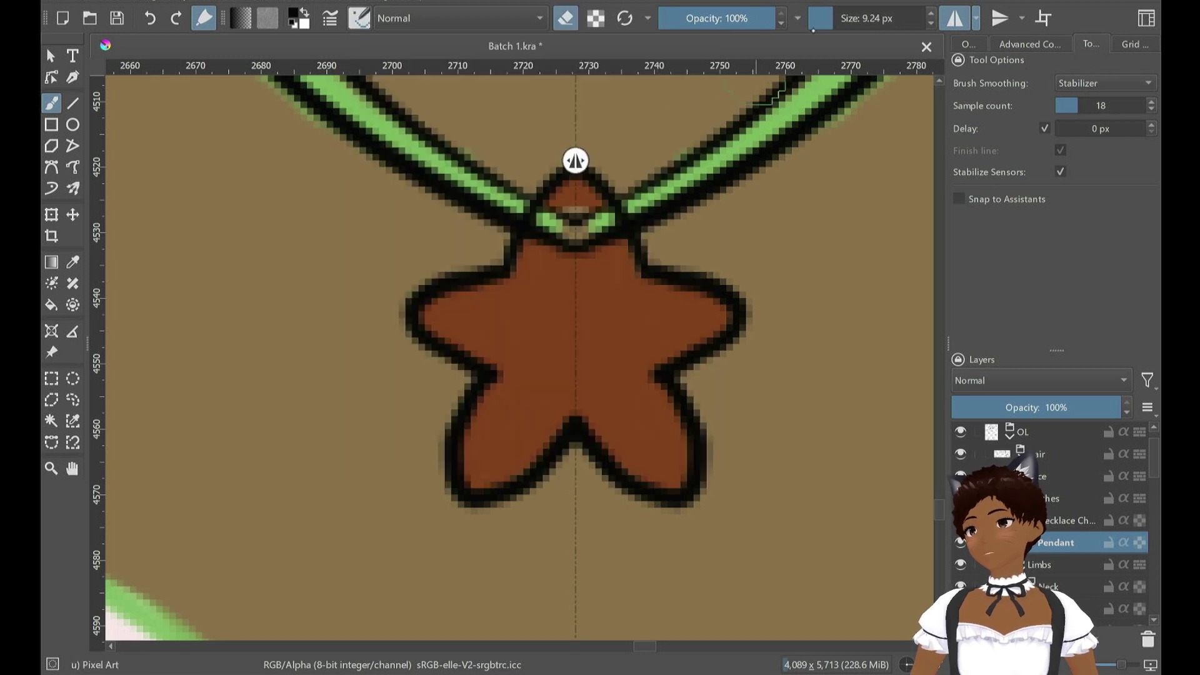
pyautogui.moveTo(830, 22); pyautogui.dragTo(817, 32)
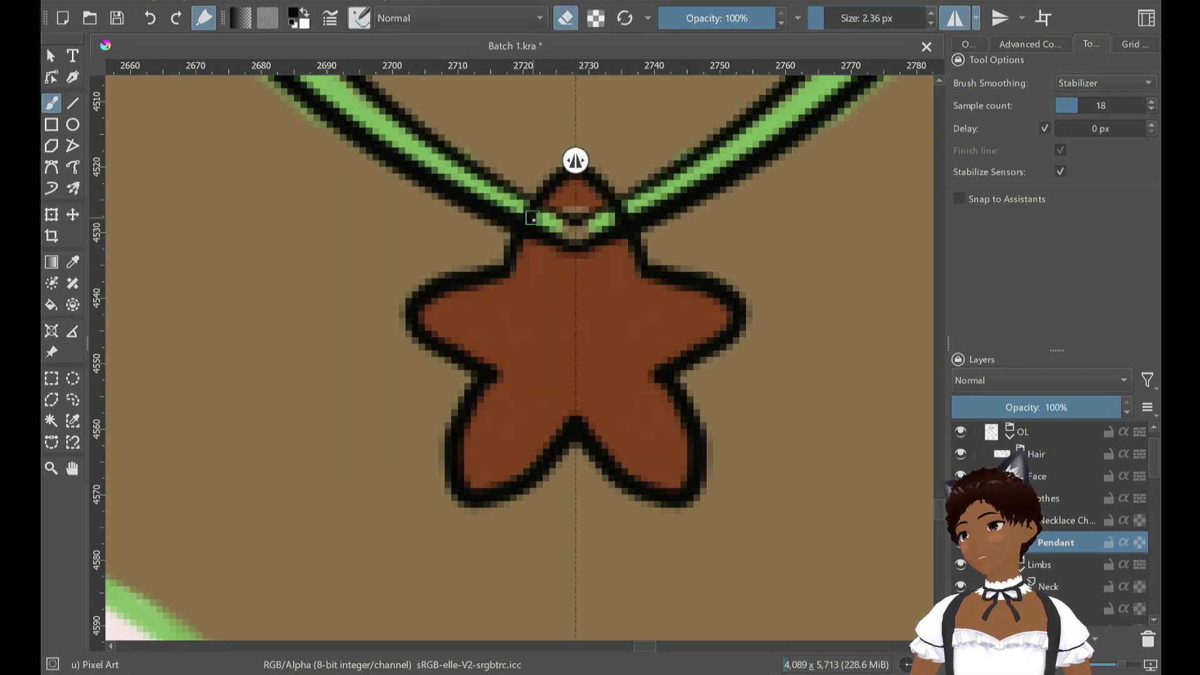
pyautogui.moveTo(523, 217)
pyautogui.mouseDown()
pyautogui.moveTo(560, 224)
pyautogui.moveTo(521, 207)
pyautogui.moveTo(557, 229)
pyautogui.moveTo(524, 195)
pyautogui.moveTo(557, 231)
pyautogui.moveTo(566, 264)
pyautogui.moveTo(514, 212)
pyautogui.moveTo(539, 221)
pyautogui.mouseUp()
pyautogui.hotkey('ctrl', 'z')
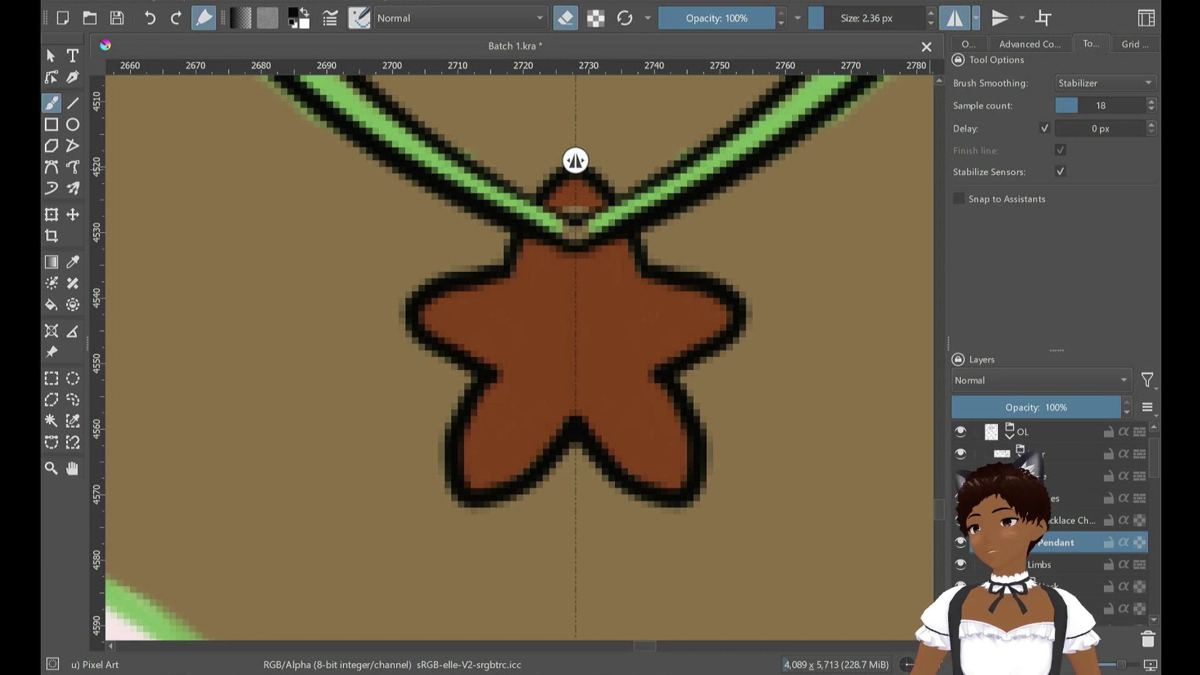
pyautogui.hotkey('ctrl', 's')
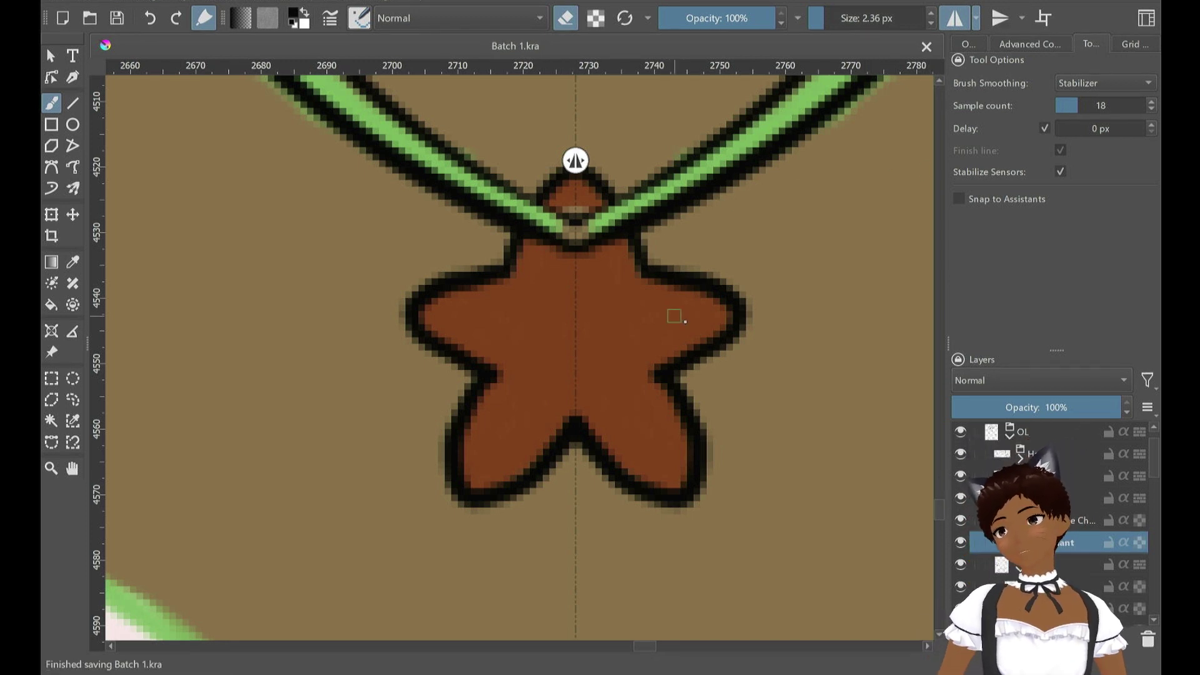
pyautogui.scroll(-2, 683, 322)
pyautogui.scroll(2, 683, 321)
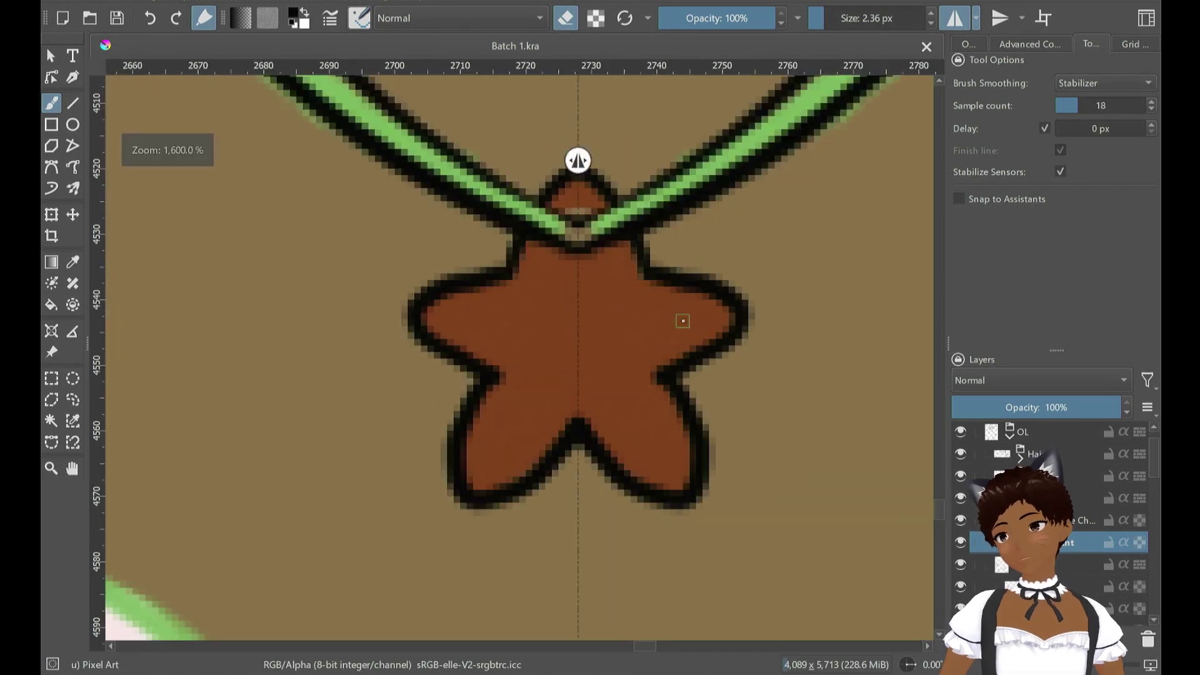
pyautogui.scroll(1, 683, 321)
pyautogui.moveTo(632, 339); pyautogui.dragTo(667, 441)
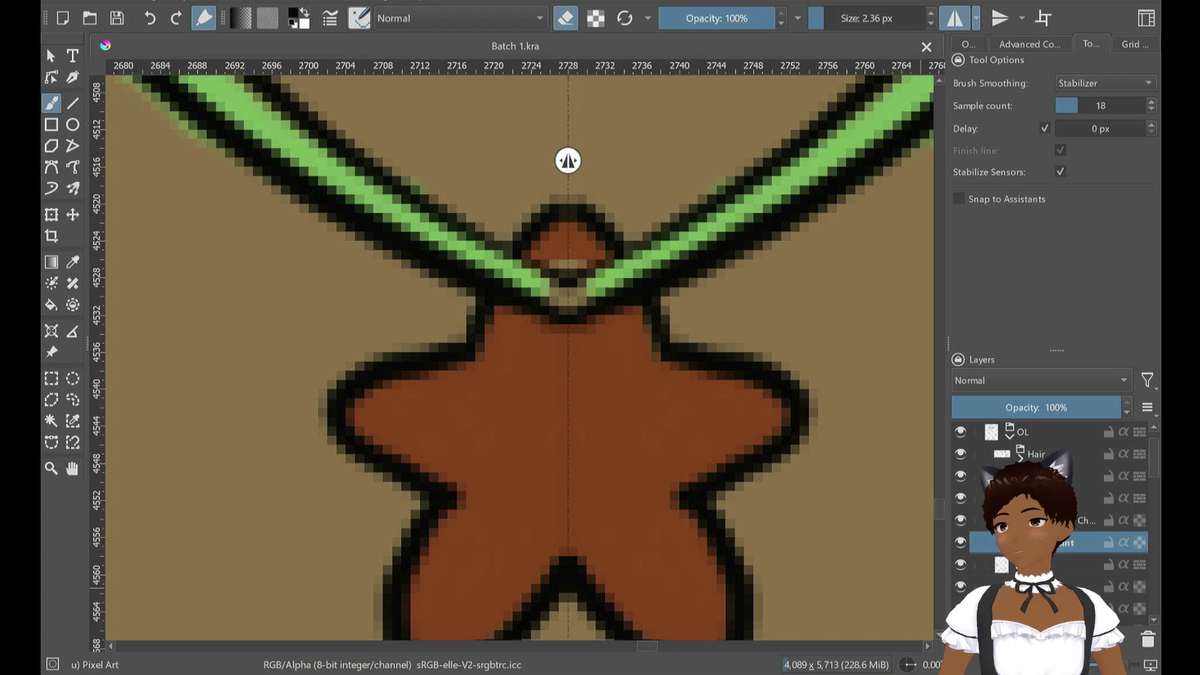
pyautogui.rightClick(1011, 522)
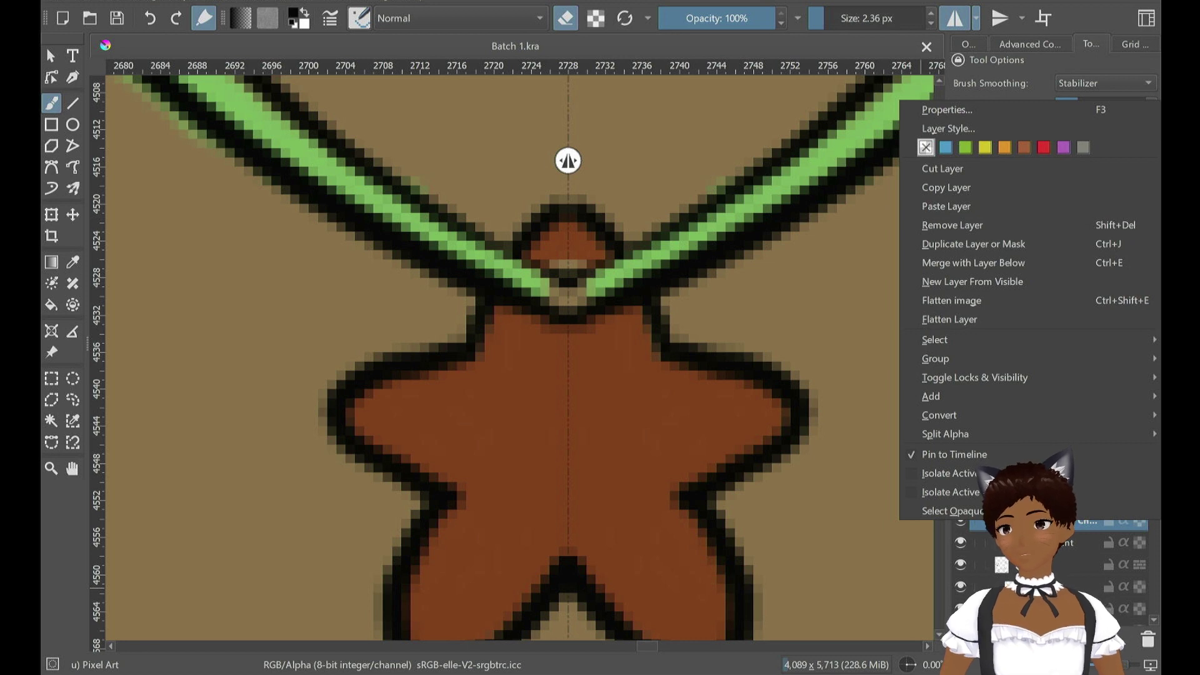
pyautogui.press('Escape')
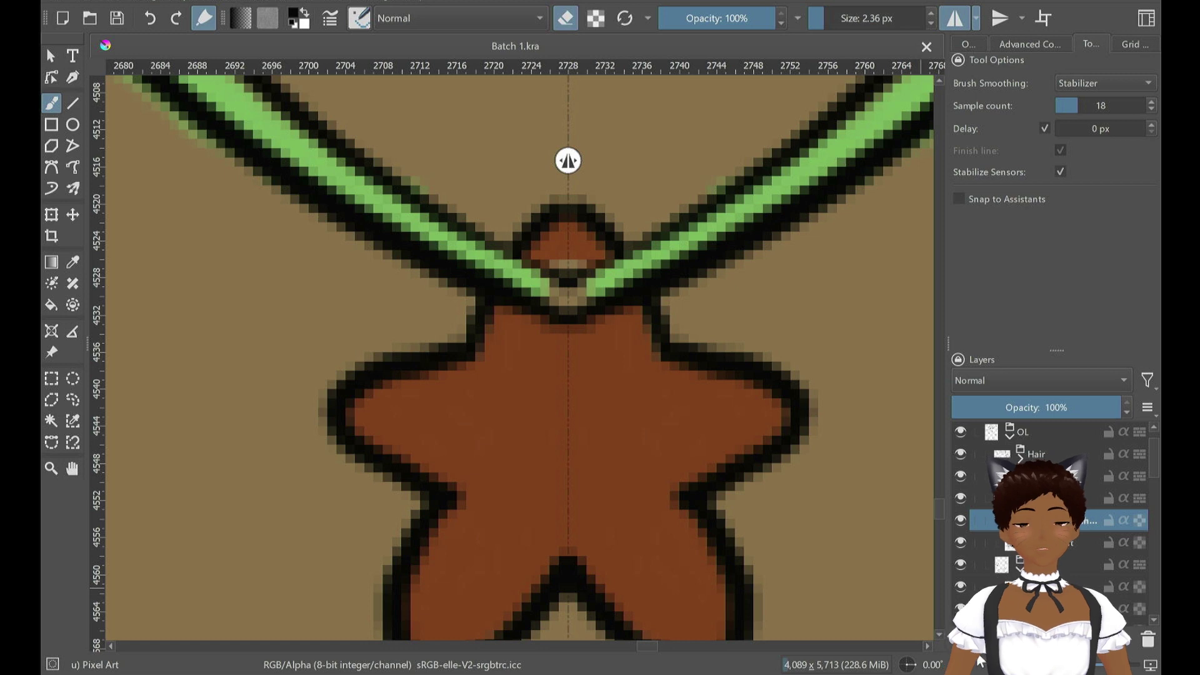
# Examine the dress sketch from the neckline and ruffled sleeves down to the skirt's hem
pyautogui.scroll(-6, 451, 422)
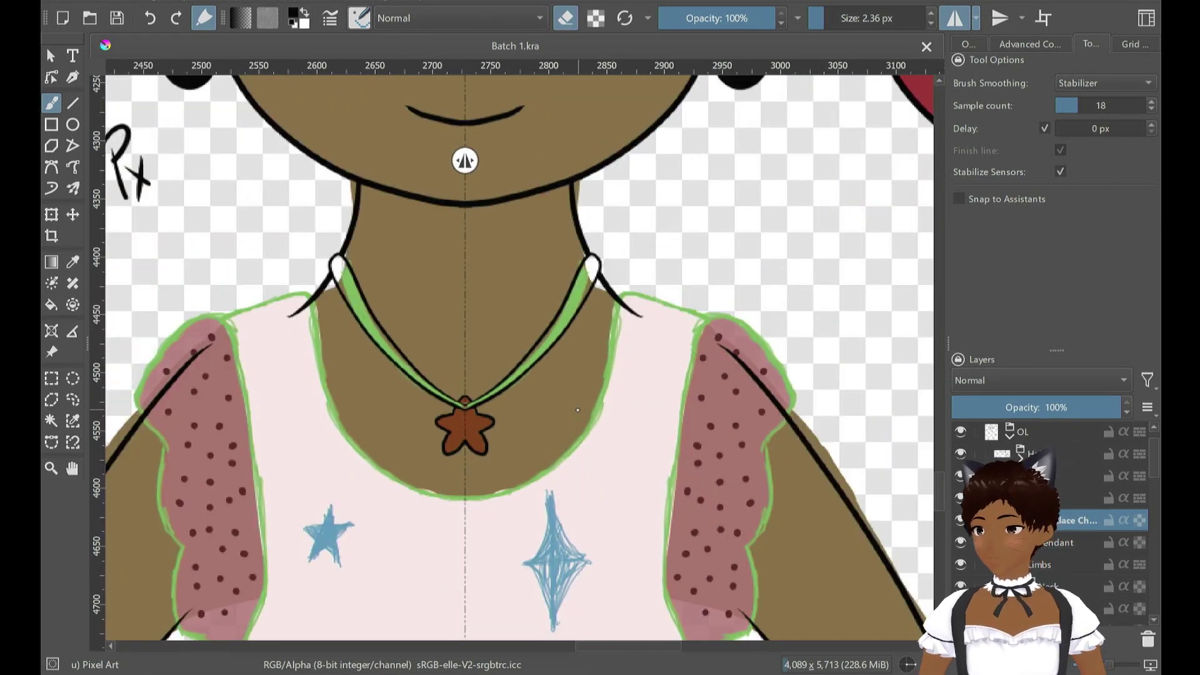
pyautogui.scroll(-1, 615, 417)
pyautogui.moveTo(614, 416); pyautogui.dragTo(696, 250)
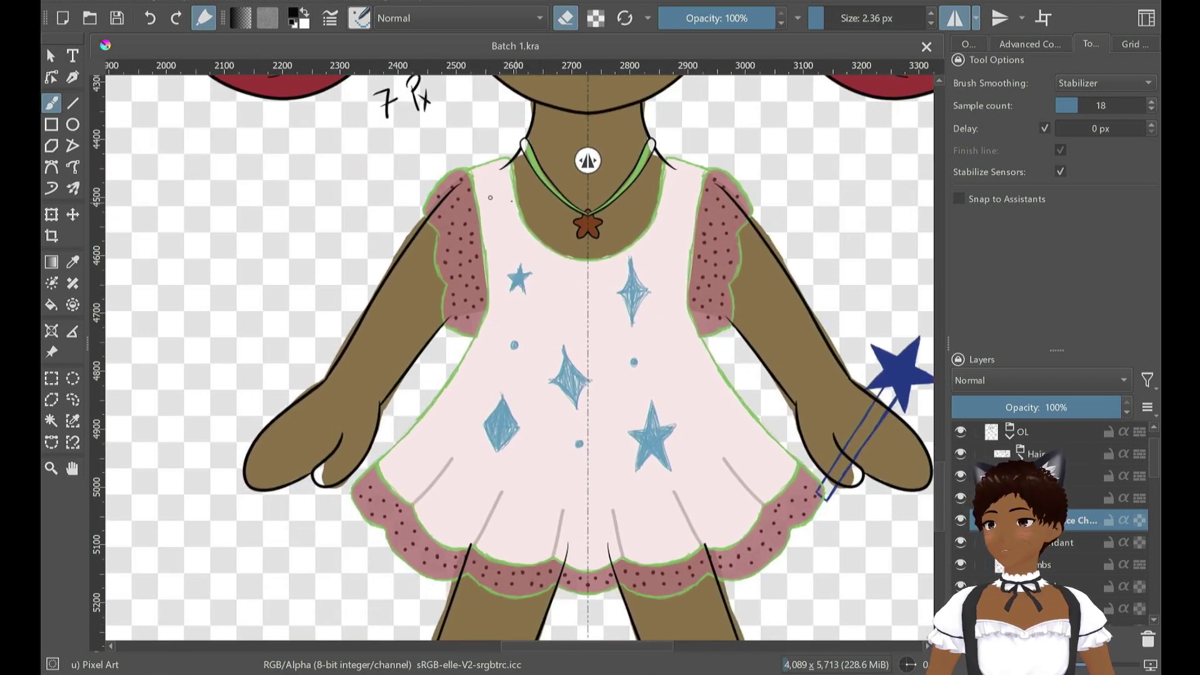
pyautogui.scroll(3, 471, 282)
pyautogui.scroll(1, 471, 282)
pyautogui.moveTo(550, 238); pyautogui.dragTo(444, 261)
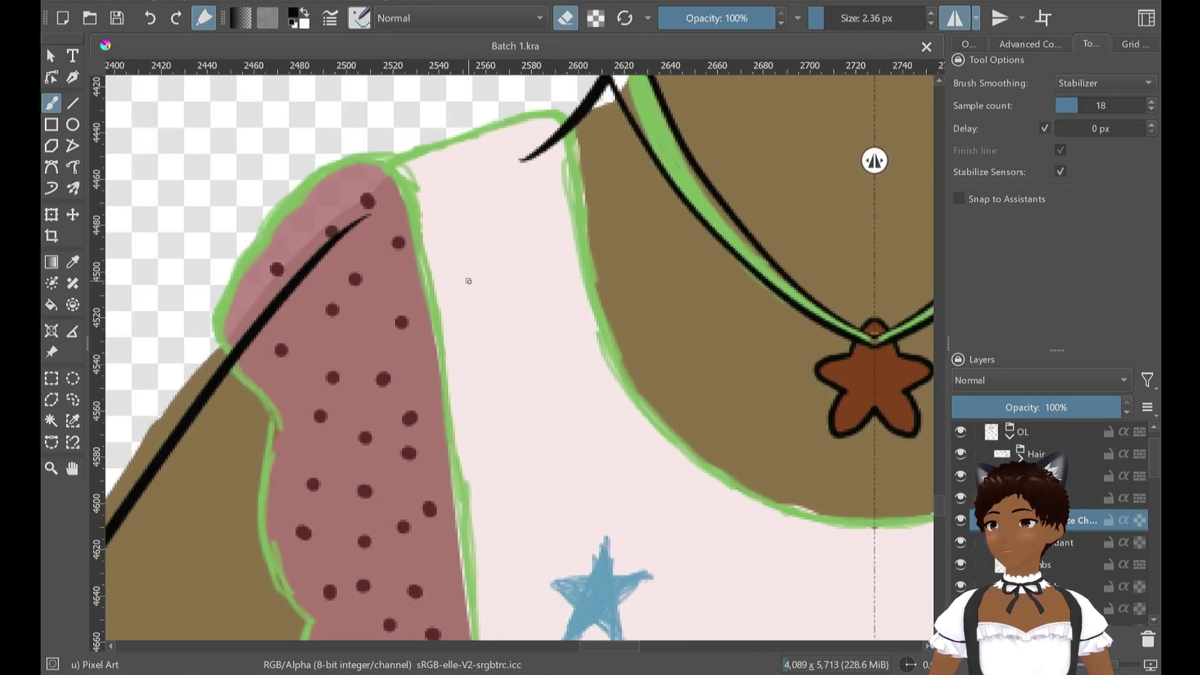
pyautogui.scroll(-1, 468, 276)
pyautogui.moveTo(541, 368); pyautogui.dragTo(469, 370)
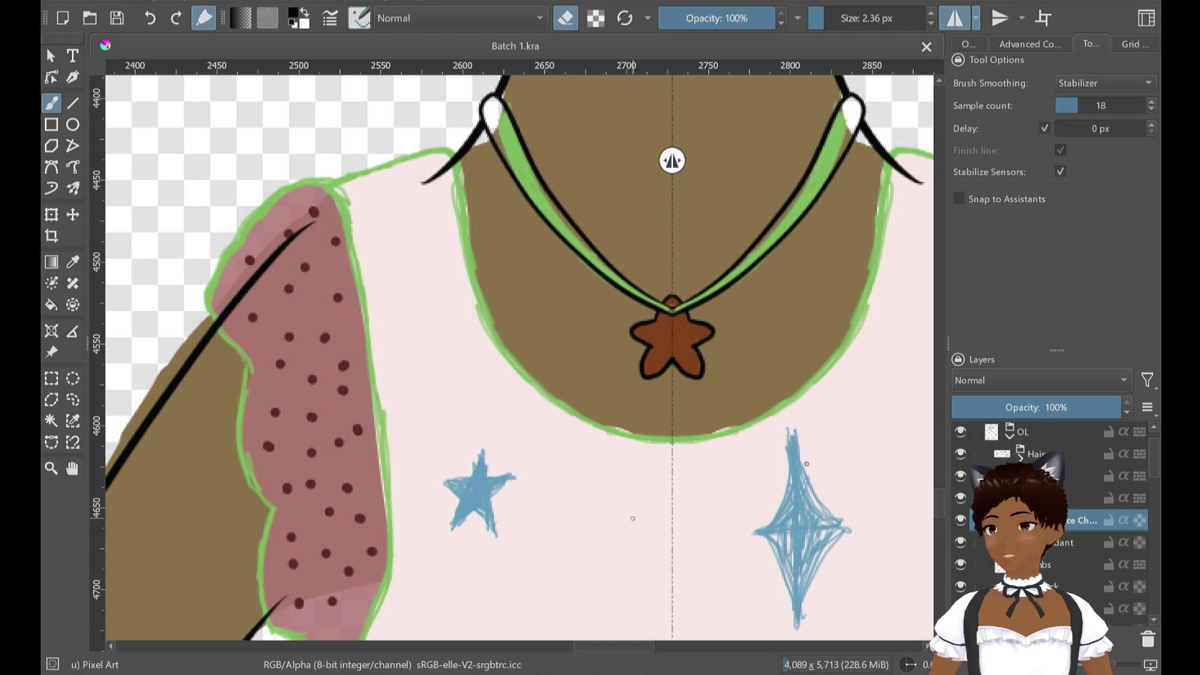
# Add a paint layer directly below the Pendant layer and name it Dress Main
pyautogui.click(1050, 543)
pyautogui.click(959, 638)
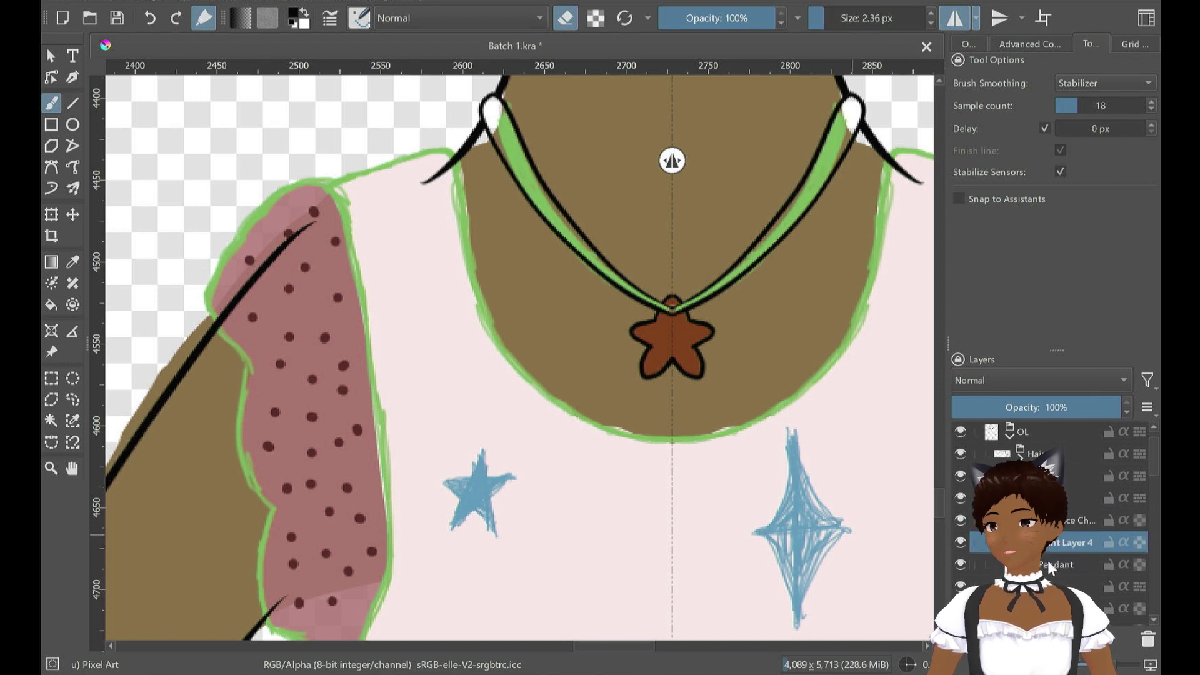
pyautogui.moveTo(1051, 563); pyautogui.dragTo(1054, 536)
pyautogui.doubleClick(1055, 564)
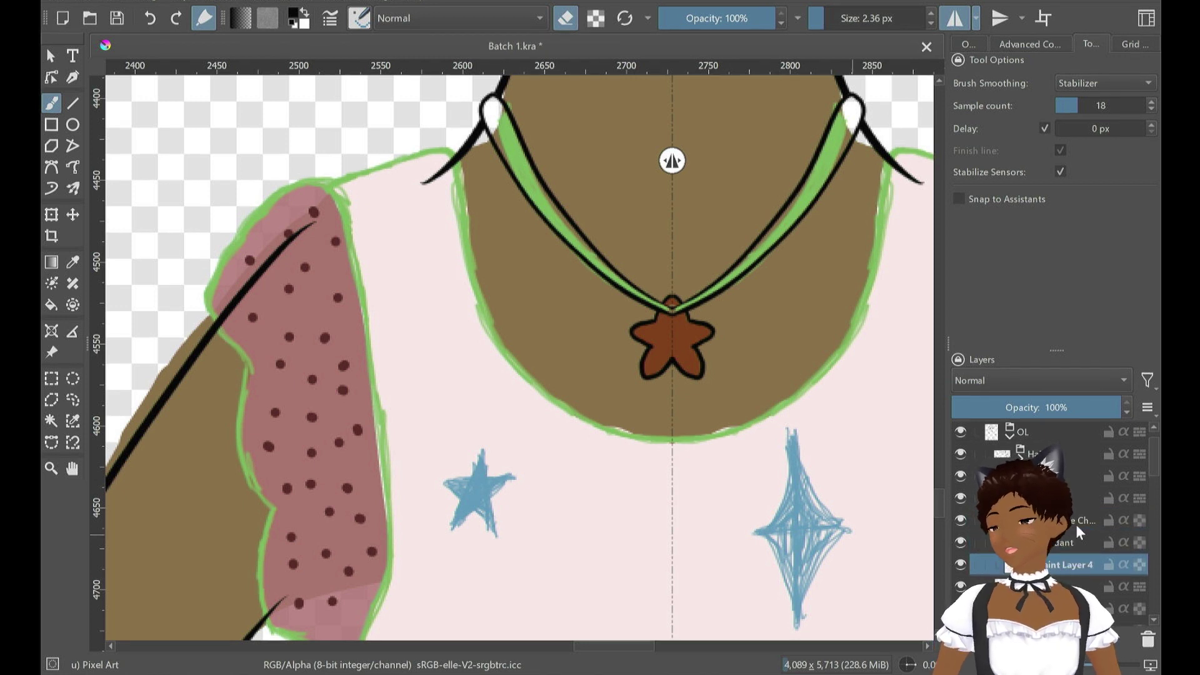
pyautogui.write('Dre')
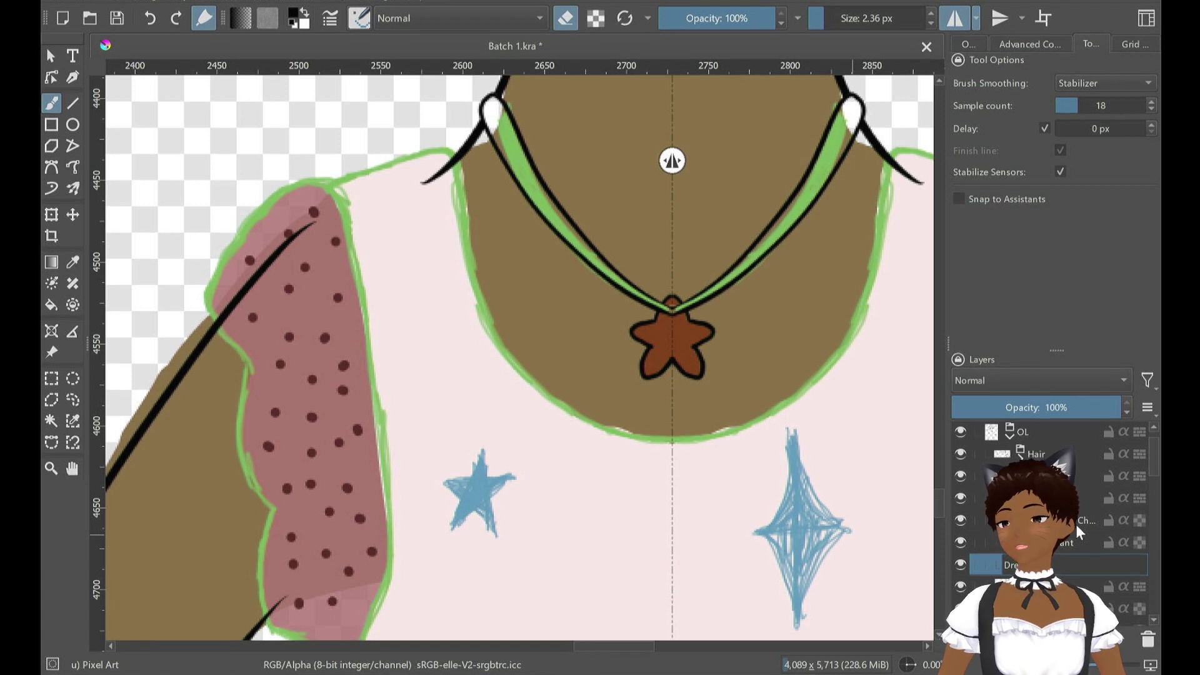
pyautogui.write('ss Main')
pyautogui.press('Return')
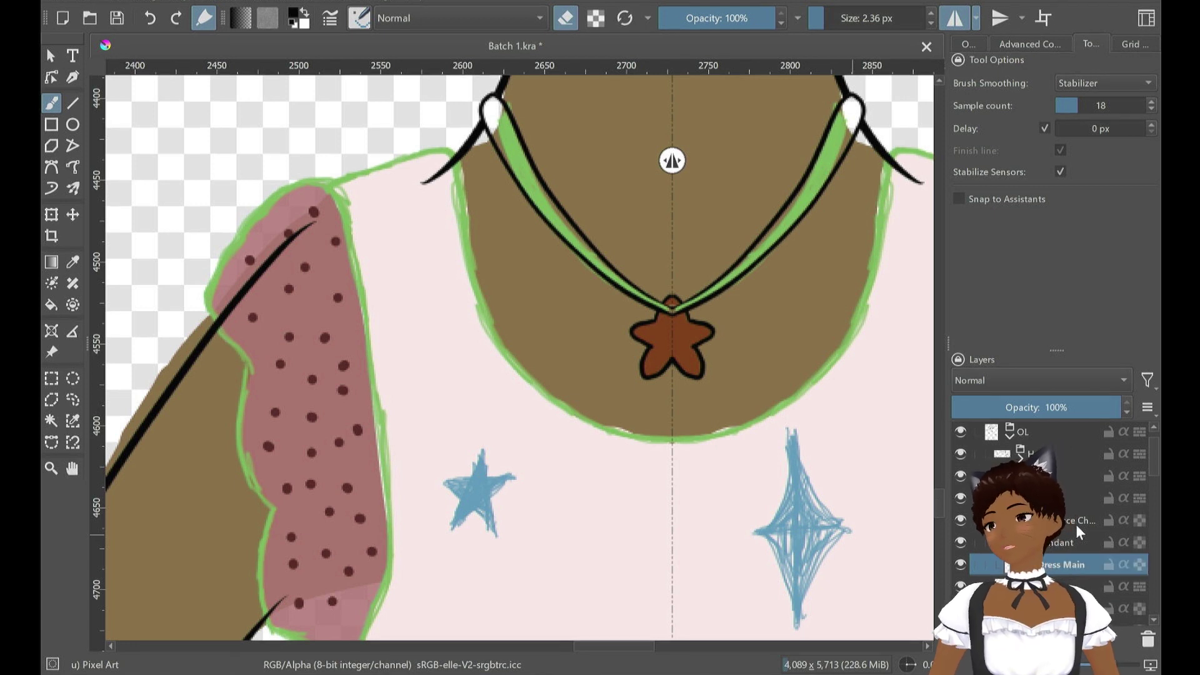
# Set up the 7 px OL brush with a stabilizer sample count of 294, undoing a trial neckline stroke
pyautogui.click(359, 18)
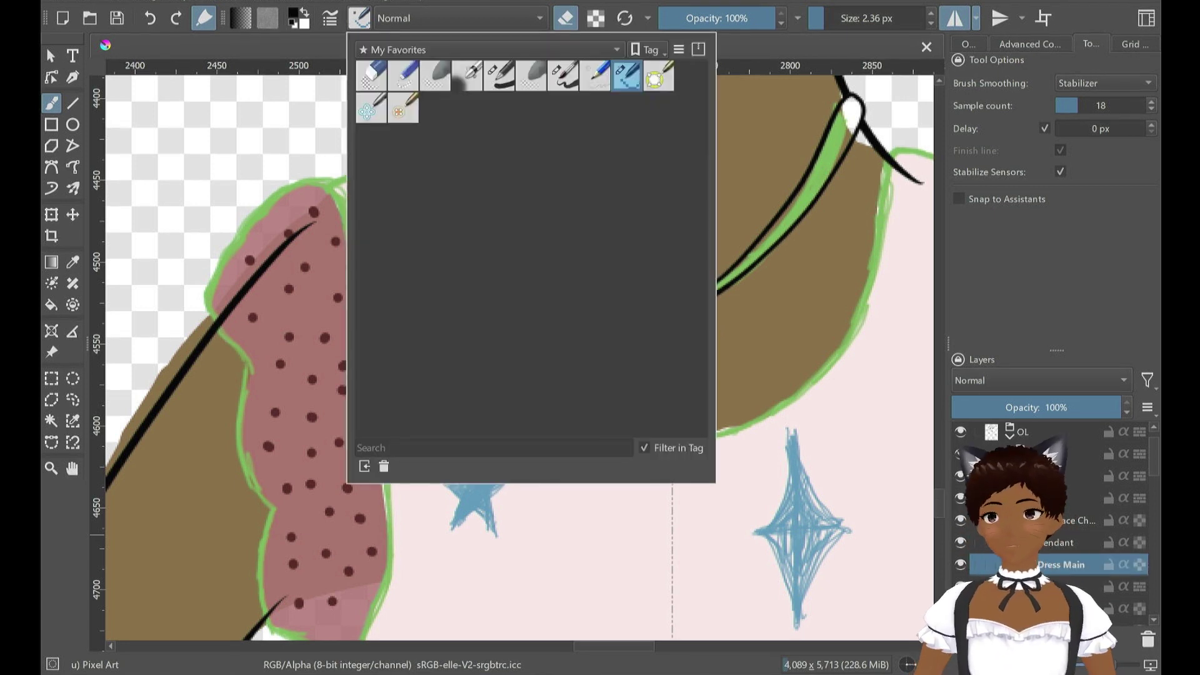
pyautogui.click(562, 77)
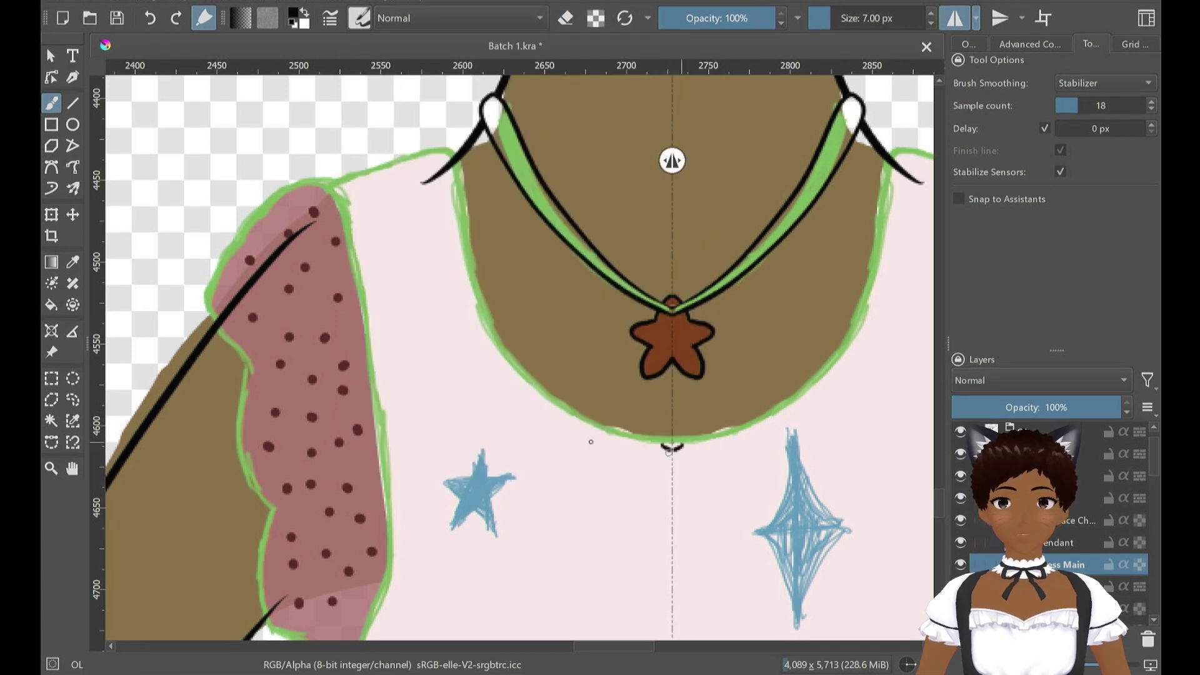
pyautogui.moveTo(662, 446)
pyautogui.mouseDown()
pyautogui.moveTo(474, 225)
pyautogui.moveTo(326, 205)
pyautogui.mouseUp()
pyautogui.moveTo(378, 386); pyautogui.dragTo(410, 636)
pyautogui.hotkey('ctrl', 'z')
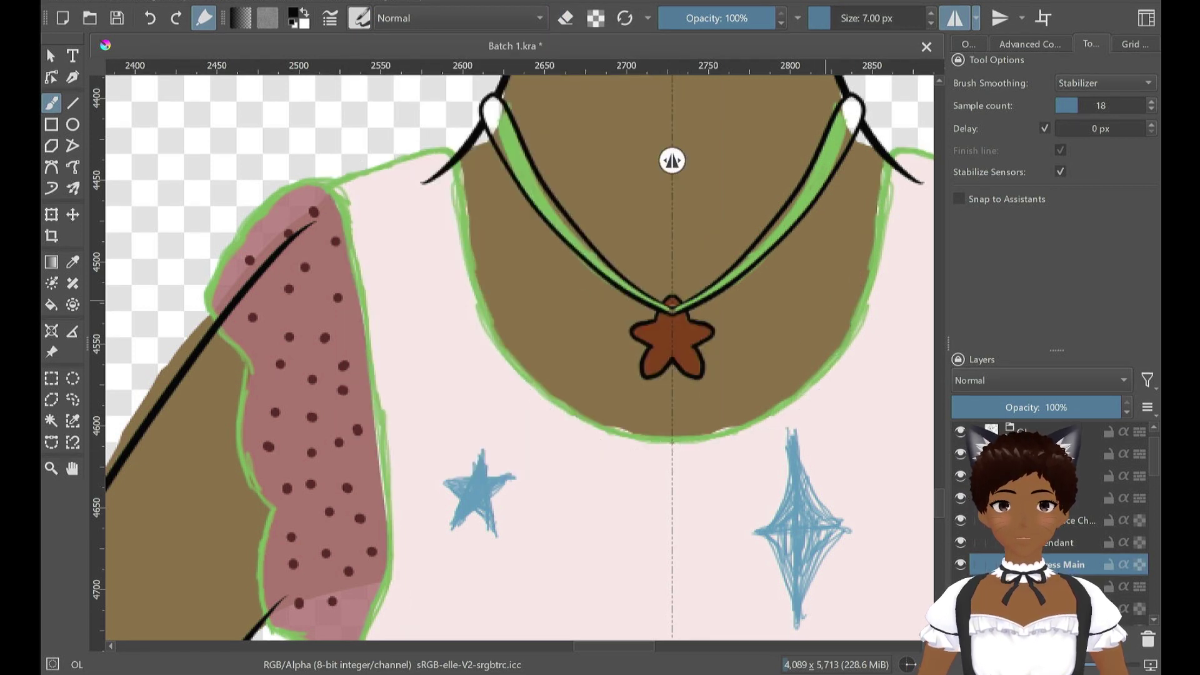
pyautogui.moveTo(1115, 104)
pyautogui.mouseDown()
pyautogui.moveTo(1136, 105)
pyautogui.moveTo(1115, 105)
pyautogui.mouseUp()
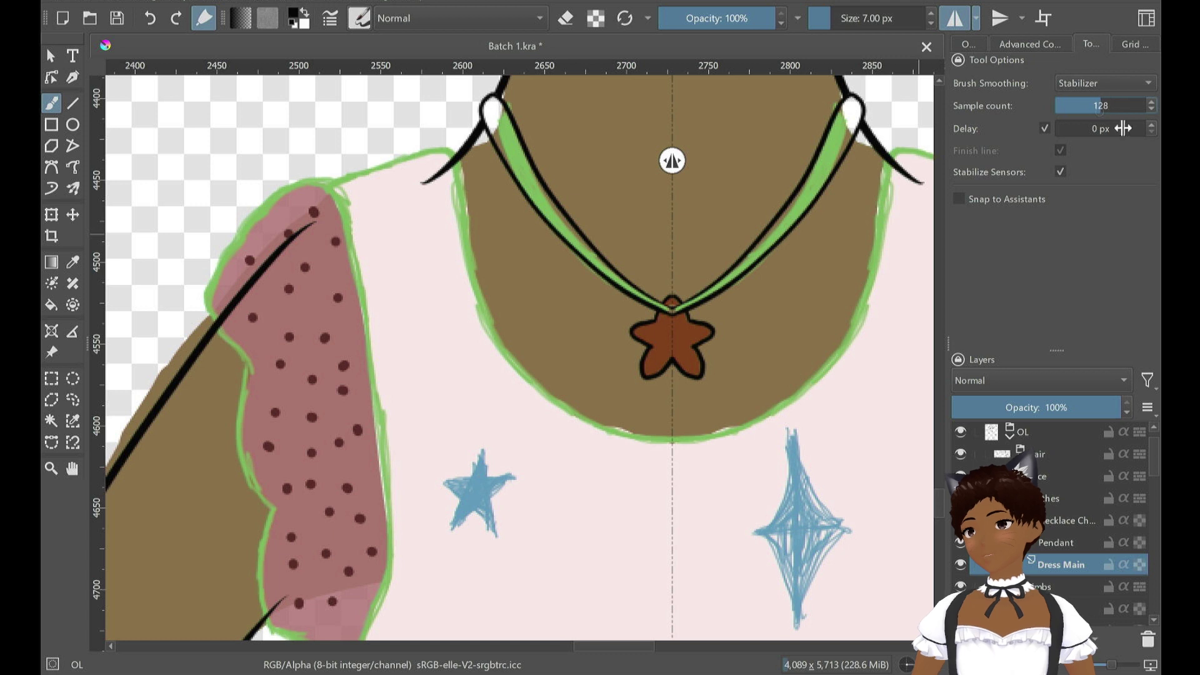
# Try to ink the mirrored neckline curve, starting from the centre and from the shoulder, and undo each stroke
pyautogui.moveTo(673, 440)
pyautogui.mouseDown()
pyautogui.moveTo(544, 400)
pyautogui.moveTo(478, 294)
pyautogui.mouseUp()
pyautogui.hotkey('ctrl', 'z')
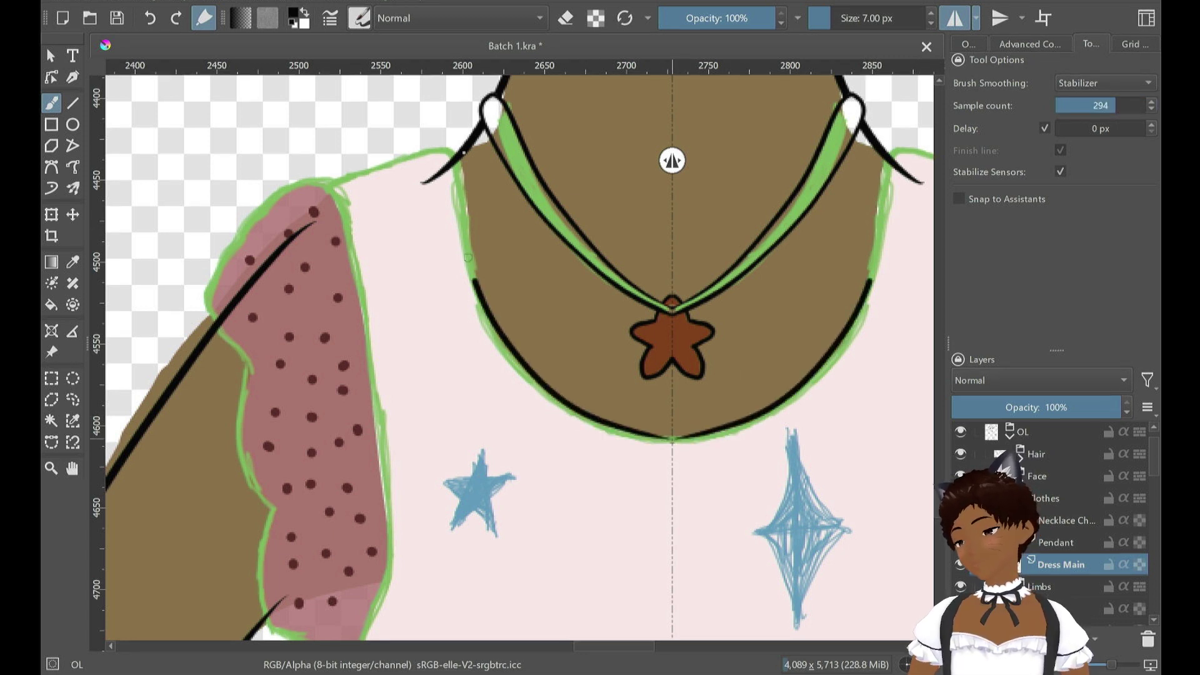
pyautogui.hotkey('ctrl', 'z')
pyautogui.moveTo(433, 150)
pyautogui.mouseDown()
pyautogui.moveTo(460, 181)
pyautogui.moveTo(472, 269)
pyautogui.mouseUp()
pyautogui.hotkey('ctrl', 'z')
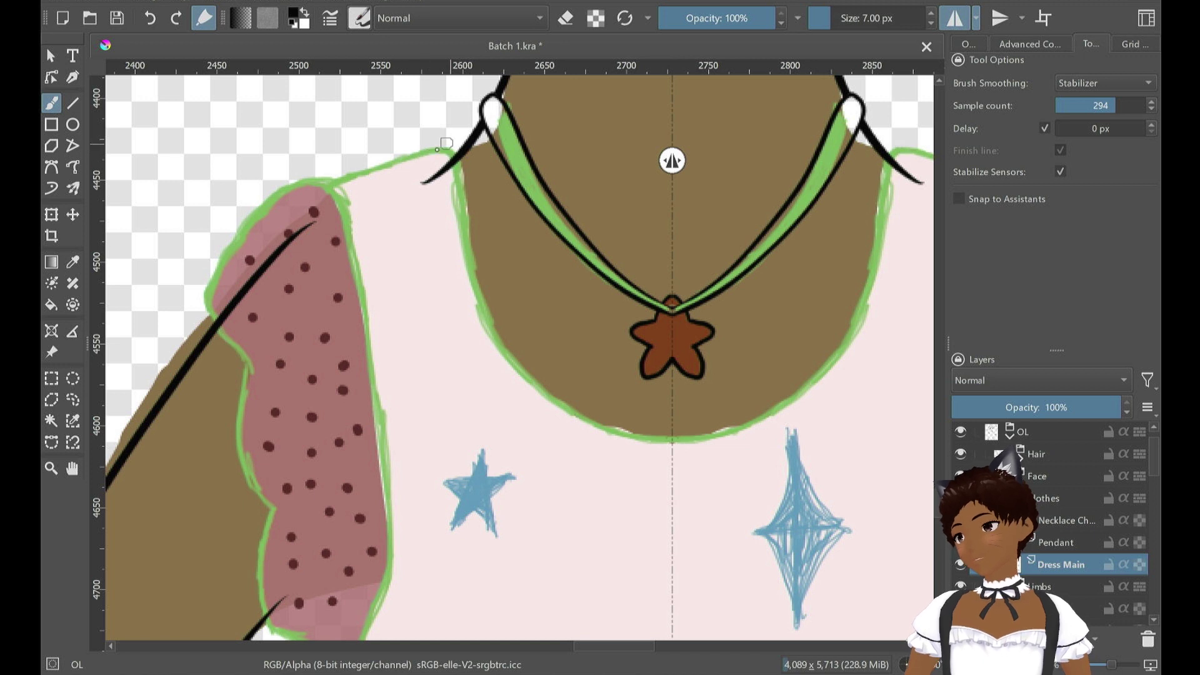
pyautogui.moveTo(436, 151)
pyautogui.mouseDown()
pyautogui.moveTo(538, 396)
pyautogui.moveTo(663, 440)
pyautogui.moveTo(545, 398)
pyautogui.mouseUp()
pyautogui.hotkey('ctrl', 'z')
pyautogui.hotkey('ctrl', 'z')
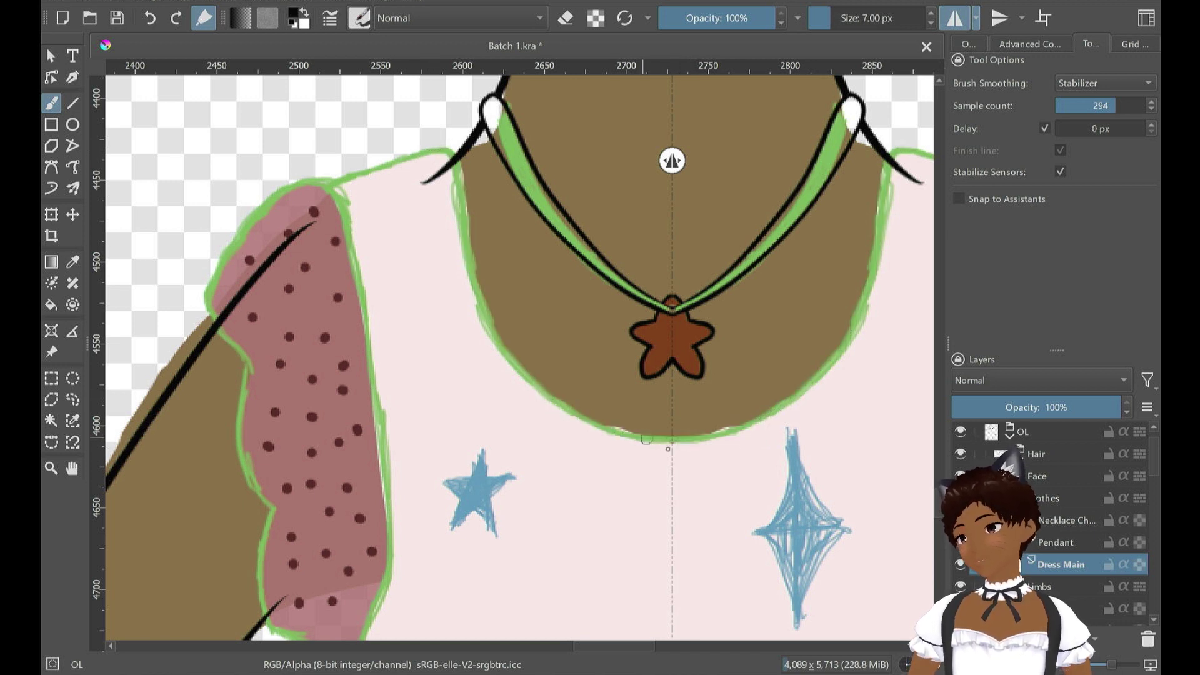
# Try to ink the neckline, shoulder and armhole in one continuous mirrored stroke, and undo both attempts
pyautogui.moveTo(677, 442)
pyautogui.mouseDown()
pyautogui.moveTo(599, 422)
pyautogui.moveTo(529, 381)
pyautogui.moveTo(491, 331)
pyautogui.moveTo(460, 196)
pyautogui.moveTo(432, 156)
pyautogui.moveTo(338, 179)
pyautogui.moveTo(327, 196)
pyautogui.moveTo(386, 571)
pyautogui.moveTo(378, 625)
pyautogui.mouseUp()
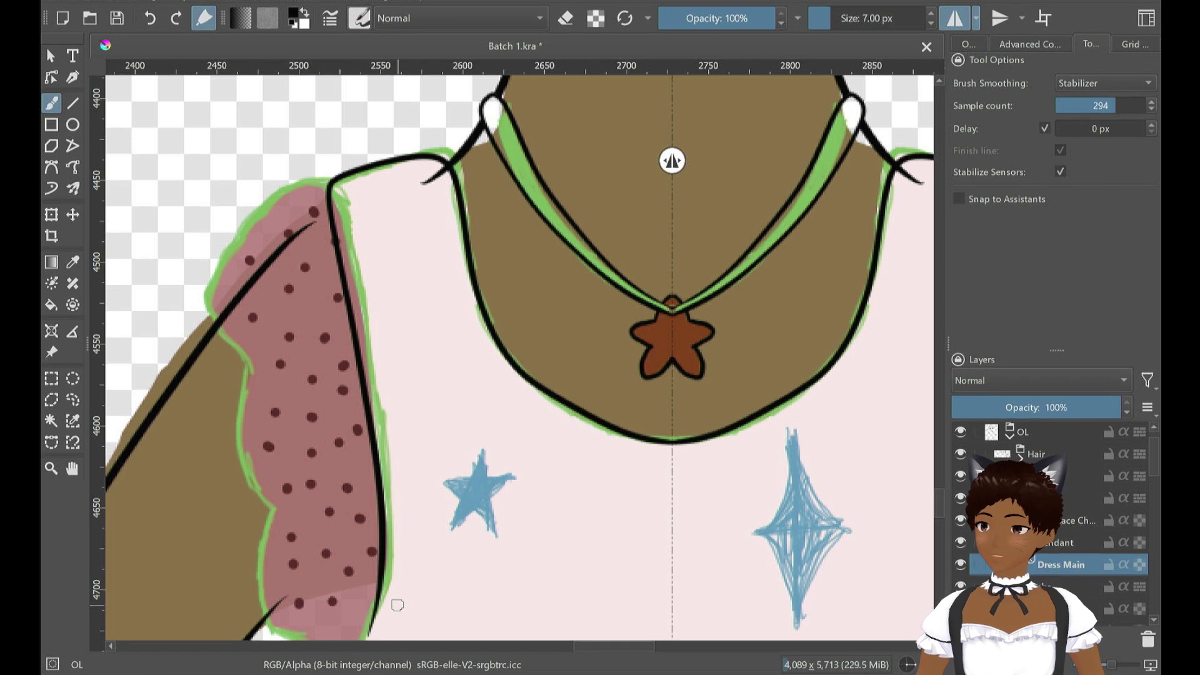
pyautogui.hotkey('ctrl', 'z')
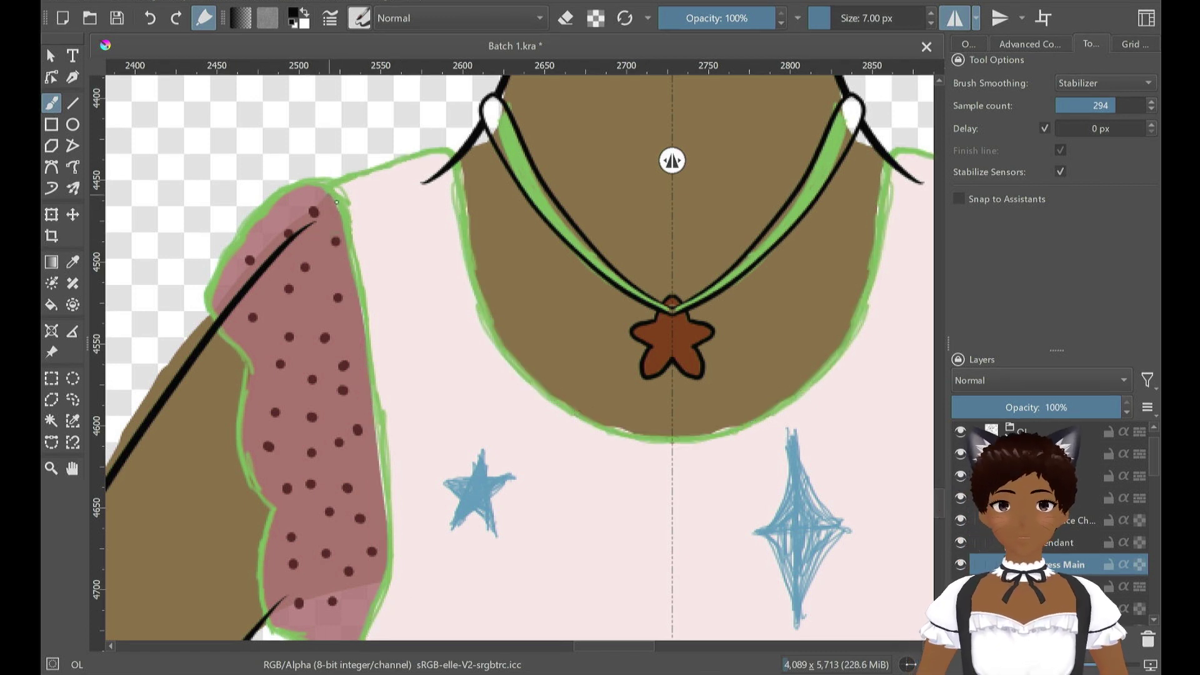
pyautogui.moveTo(329, 193)
pyautogui.mouseDown()
pyautogui.moveTo(378, 452)
pyautogui.moveTo(368, 608)
pyautogui.moveTo(360, 328)
pyautogui.moveTo(325, 207)
pyautogui.moveTo(345, 183)
pyautogui.moveTo(405, 154)
pyautogui.moveTo(443, 153)
pyautogui.moveTo(460, 177)
pyautogui.moveTo(483, 301)
pyautogui.moveTo(537, 384)
pyautogui.moveTo(623, 440)
pyautogui.moveTo(672, 442)
pyautogui.mouseUp()
pyautogui.hotkey('ctrl', 'z')
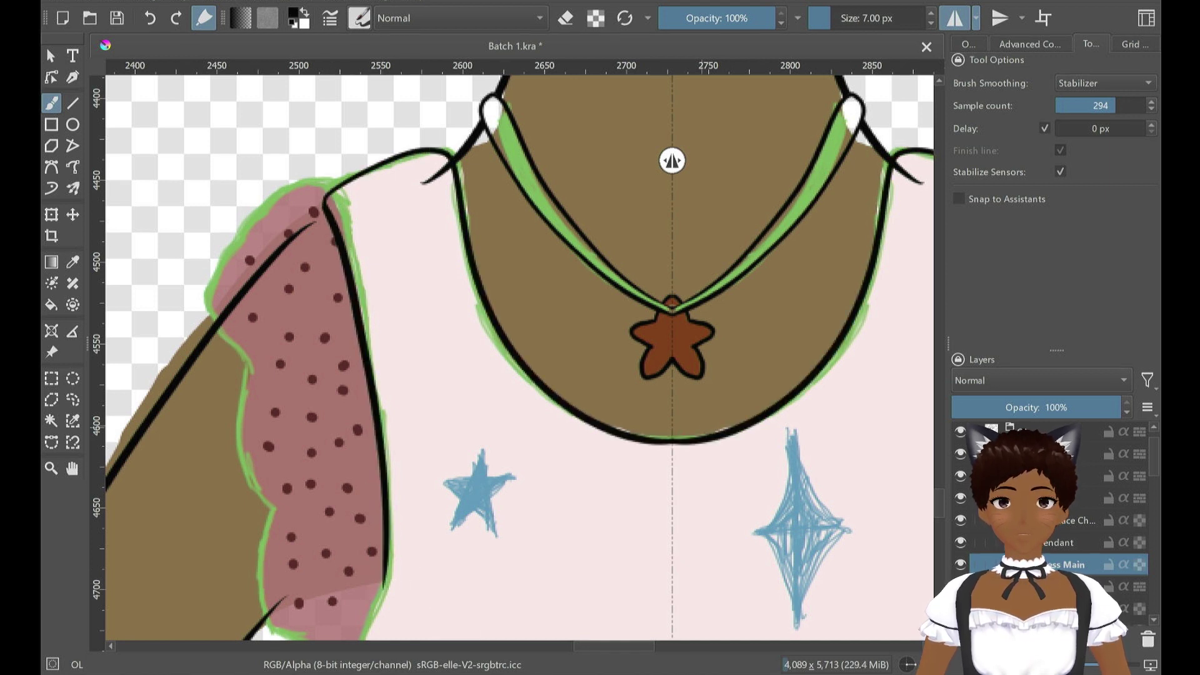
pyautogui.hotkey('ctrl', 'z')
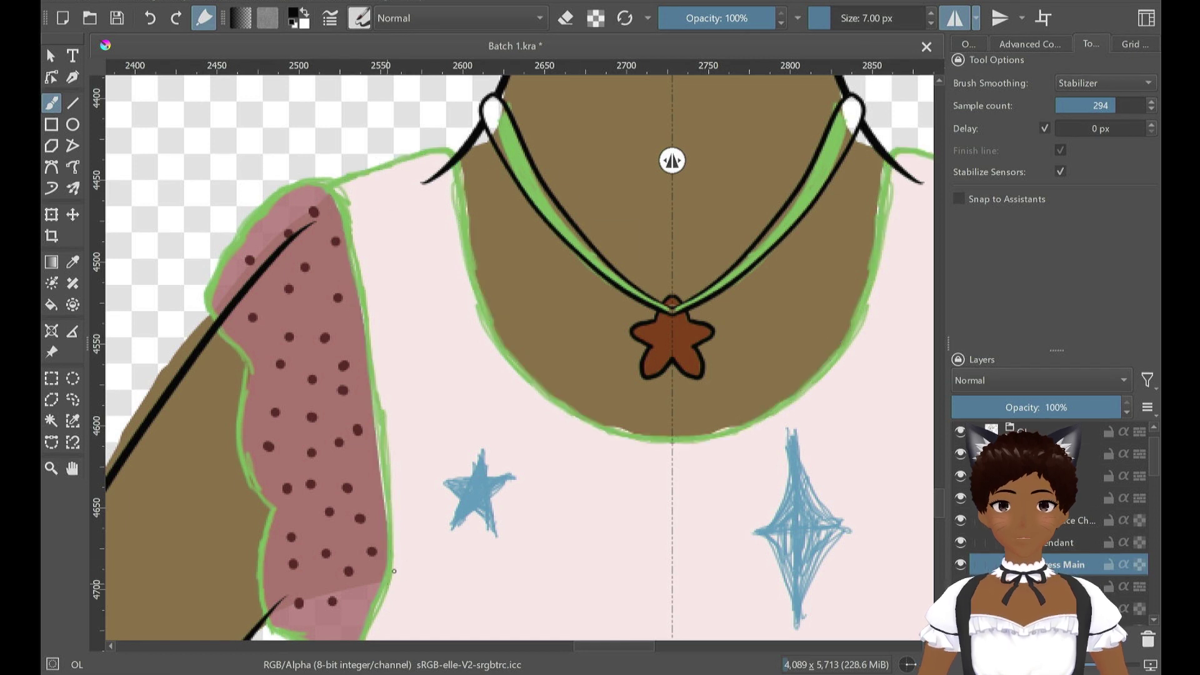
# Ink the dress's armhole seam, shoulder edge and neckline as separate mirrored strokes that meet at the corners
pyautogui.moveTo(391, 580)
pyautogui.mouseDown()
pyautogui.moveTo(389, 453)
pyautogui.moveTo(329, 195)
pyautogui.mouseUp()
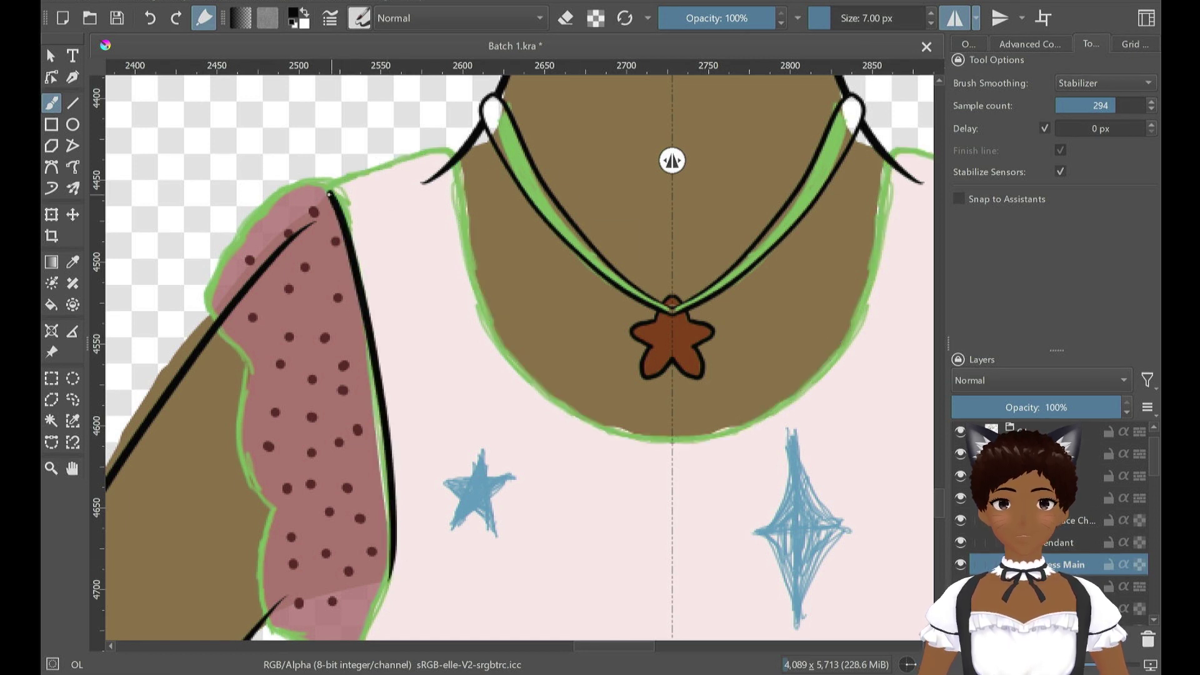
pyautogui.moveTo(398, 159); pyautogui.dragTo(451, 149)
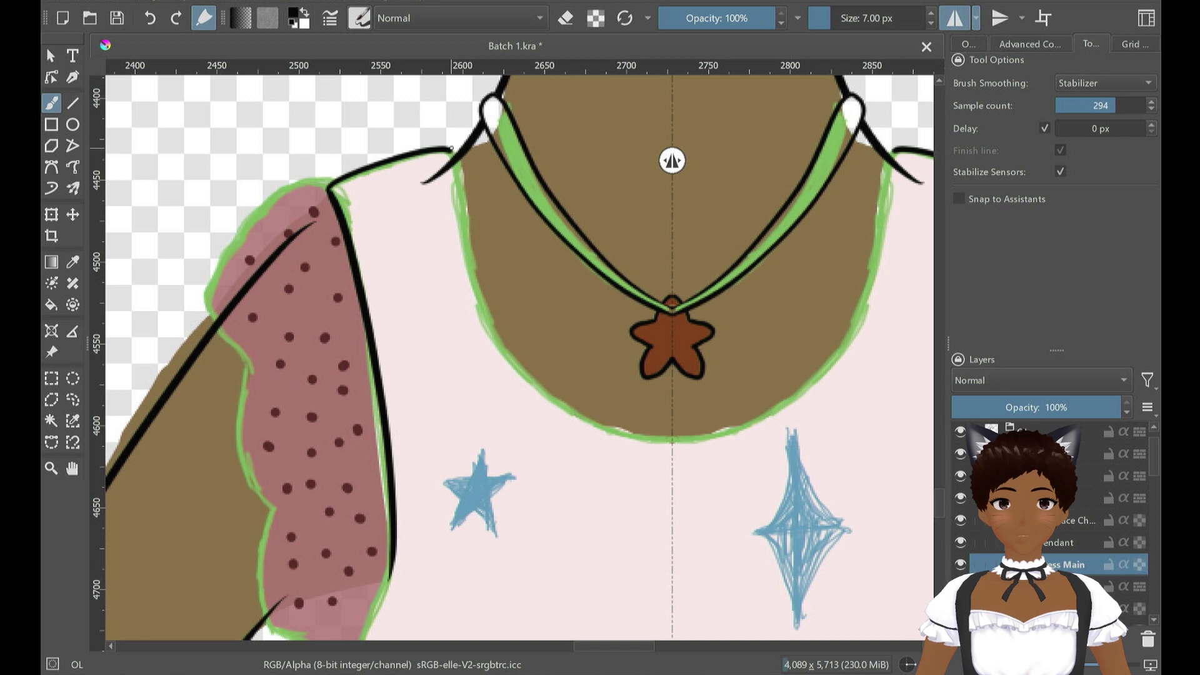
pyautogui.moveTo(469, 217)
pyautogui.mouseDown()
pyautogui.moveTo(559, 417)
pyautogui.moveTo(672, 445)
pyautogui.mouseUp()
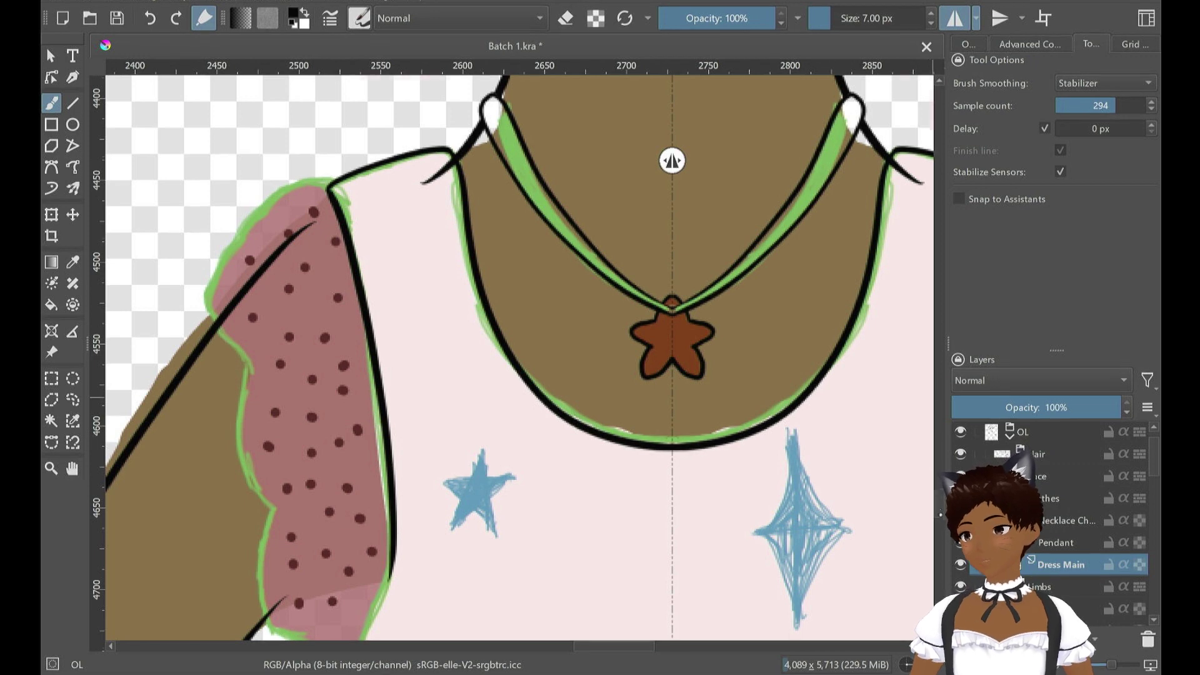
# Ink the dress's mirrored side edge from the armhole down to the start of the hem, redoing the first attempt
pyautogui.scroll(-5, 625, 356)
pyautogui.press('-')
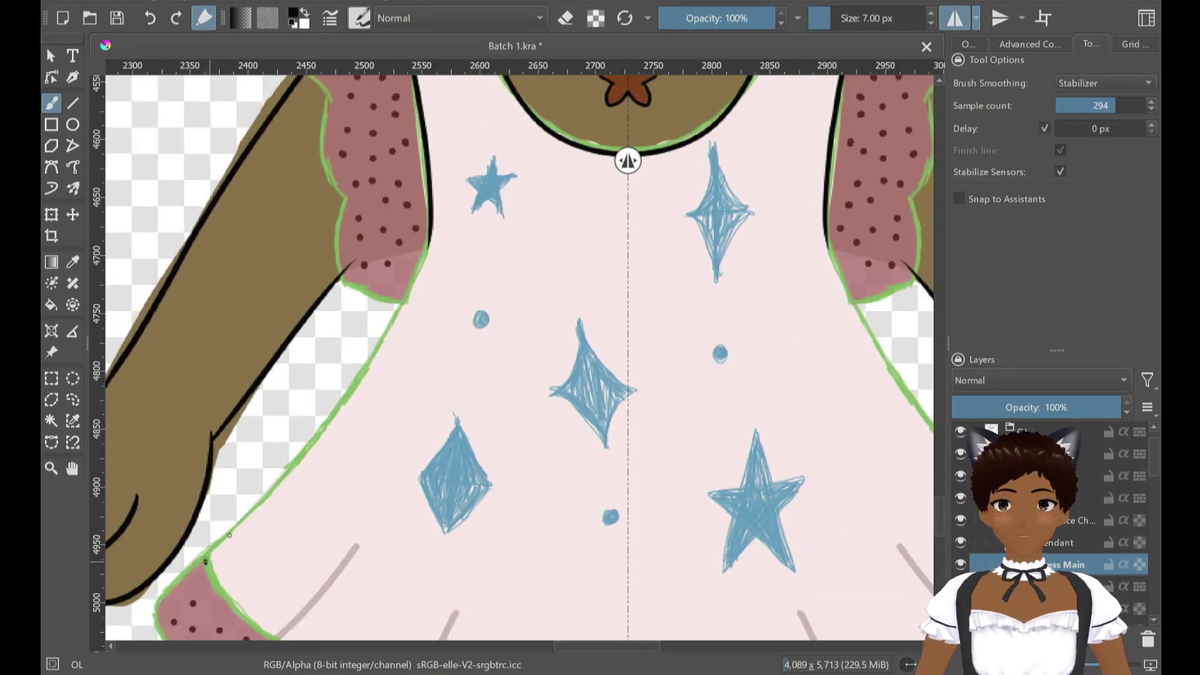
pyautogui.moveTo(205, 561)
pyautogui.mouseDown()
pyautogui.moveTo(369, 353)
pyautogui.moveTo(431, 231)
pyautogui.moveTo(396, 334)
pyautogui.moveTo(339, 410)
pyautogui.mouseUp()
pyautogui.hotkey('ctrl', 'z')
pyautogui.moveTo(432, 229)
pyautogui.mouseDown()
pyautogui.moveTo(341, 404)
pyautogui.moveTo(428, 251)
pyautogui.moveTo(379, 359)
pyautogui.moveTo(208, 559)
pyautogui.moveTo(236, 614)
pyautogui.mouseUp()
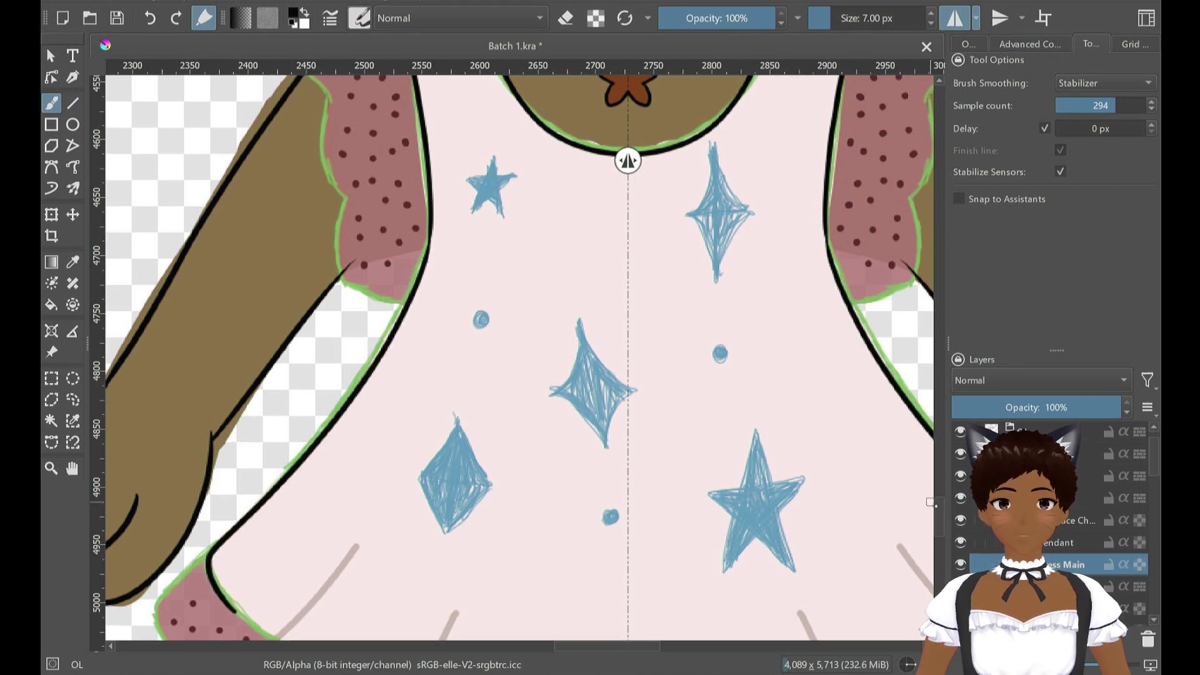
# Try to extend the dress's first mirrored hem scallop from its existing end to the outermost pleat line, and undo the strokes
pyautogui.scroll(-5, 518, 356)
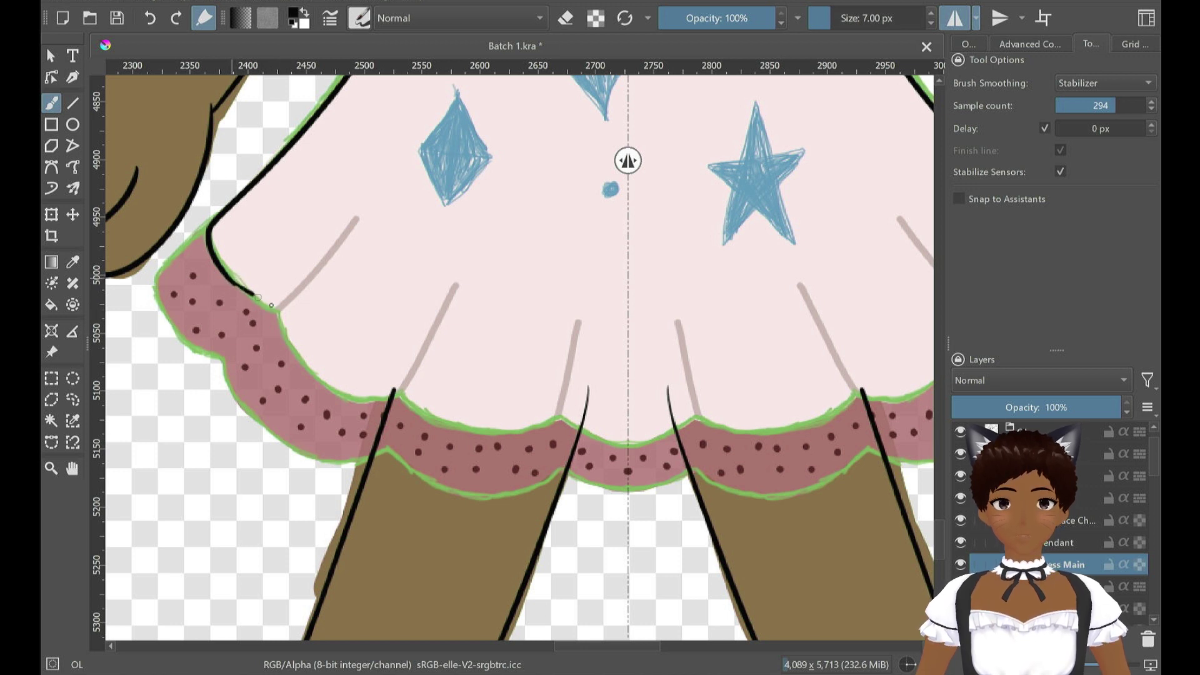
pyautogui.moveTo(271, 306); pyautogui.dragTo(345, 372)
pyautogui.hotkey('ctrl', 'z')
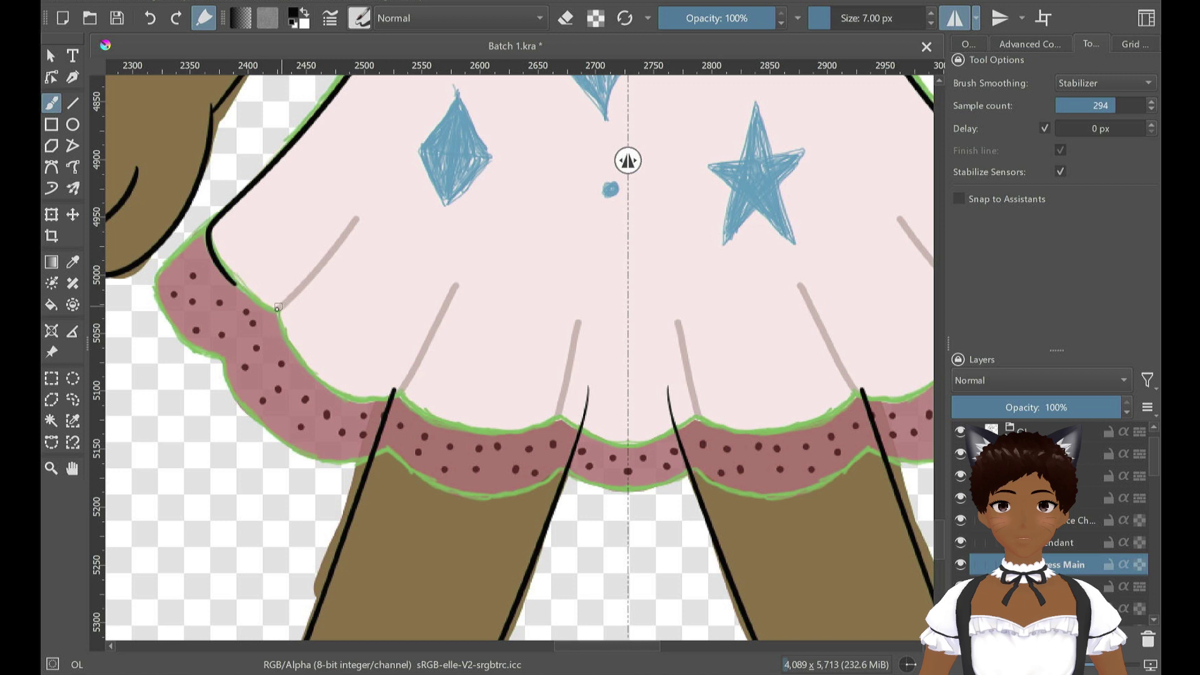
pyautogui.hotkey('ctrl', 'z')
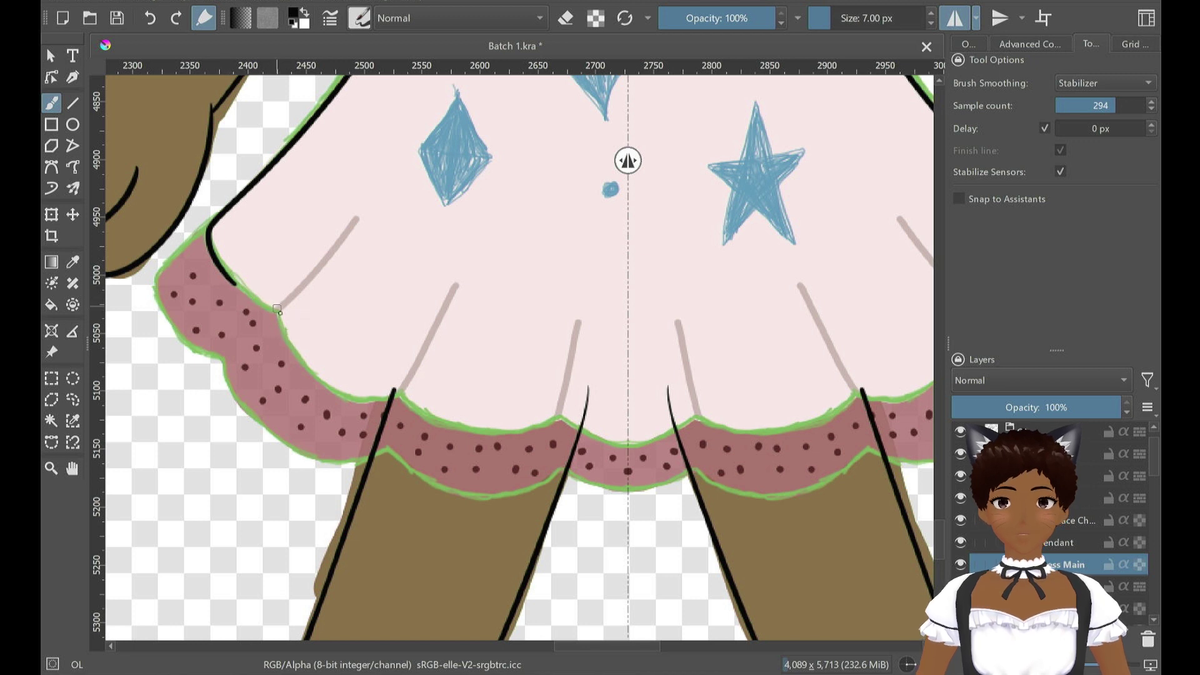
pyautogui.moveTo(244, 277); pyautogui.dragTo(280, 308)
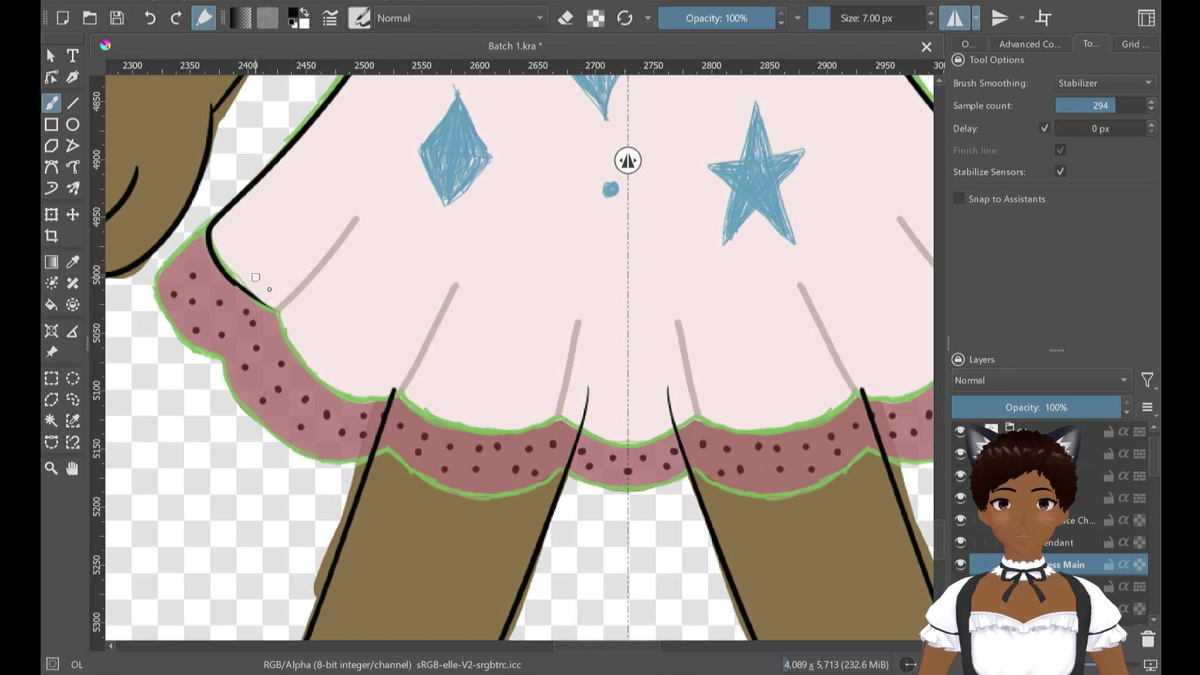
pyautogui.moveTo(255, 276); pyautogui.dragTo(277, 306)
pyautogui.hotkey('ctrl', 'z')
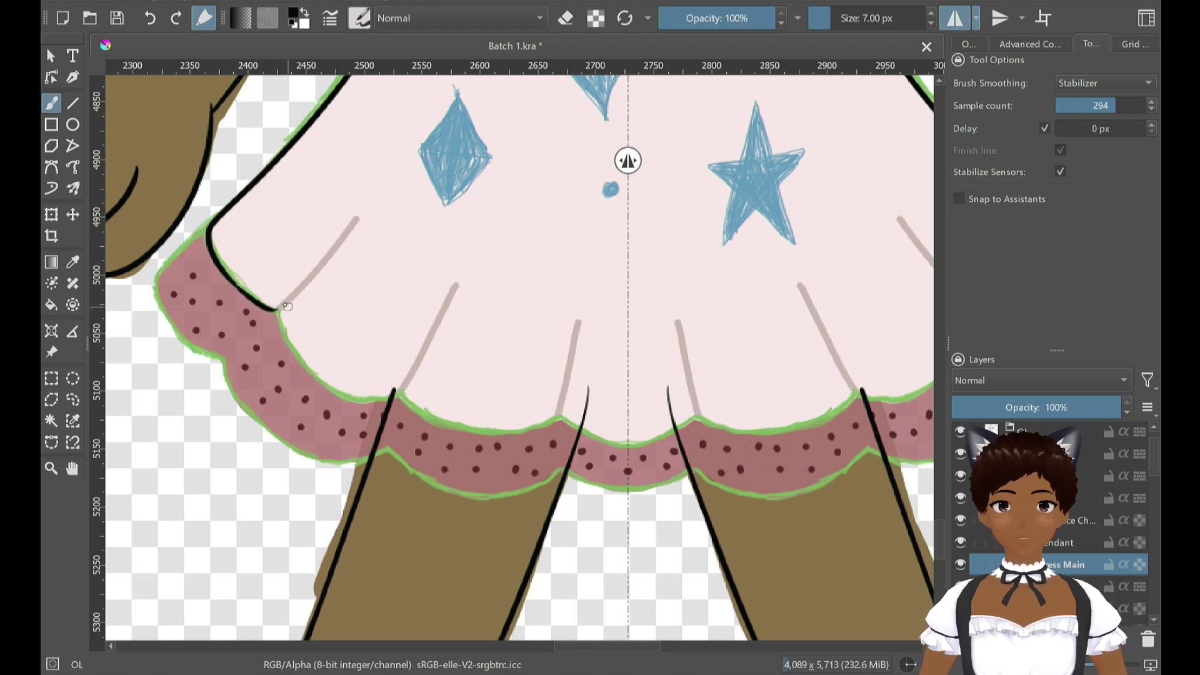
# Try to ink the rest of the first hem scallop backwards from the outermost pleat line to the existing stroke, undoing every attempt
pyautogui.moveTo(283, 307); pyautogui.dragTo(238, 282)
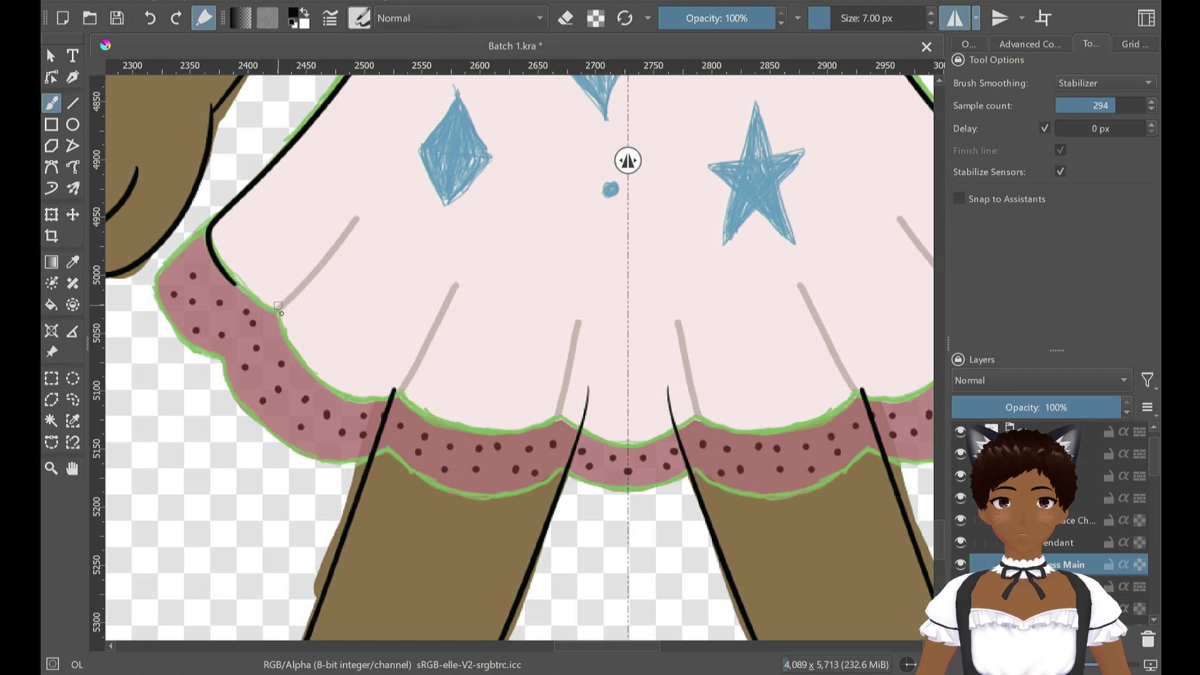
pyautogui.hotkey('ctrl', 'z')
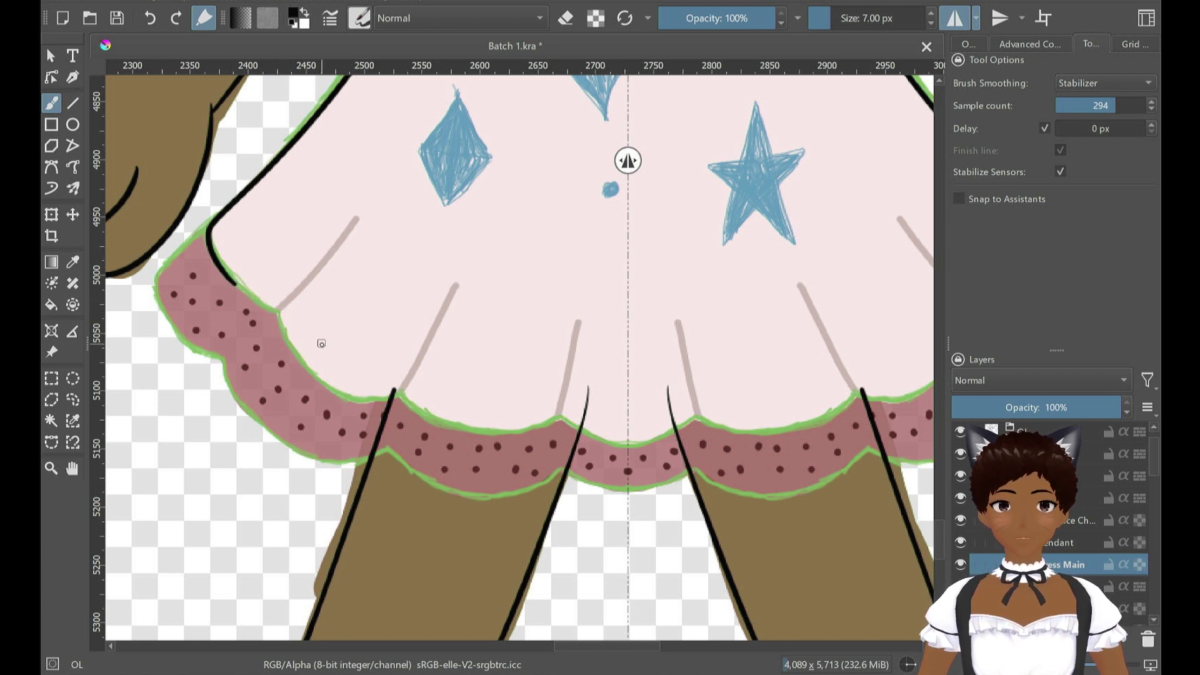
pyautogui.hotkey('ctrl', 'z')
pyautogui.moveTo(278, 312); pyautogui.dragTo(277, 306)
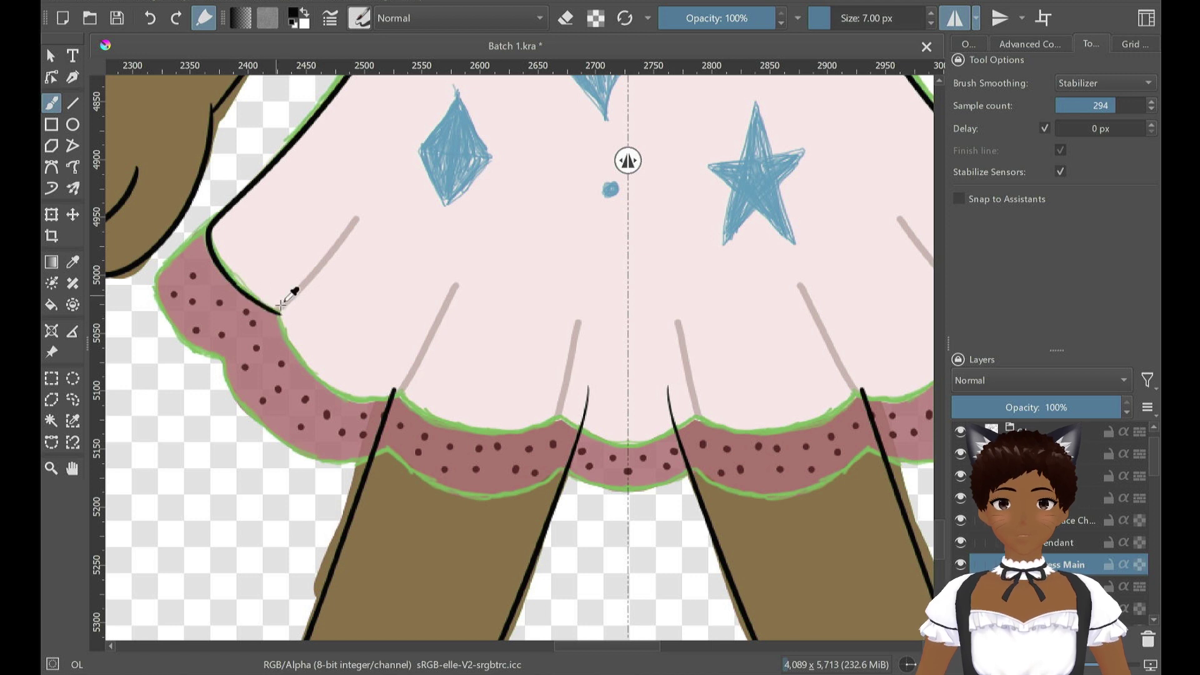
pyautogui.hotkey('ctrl', 'z')
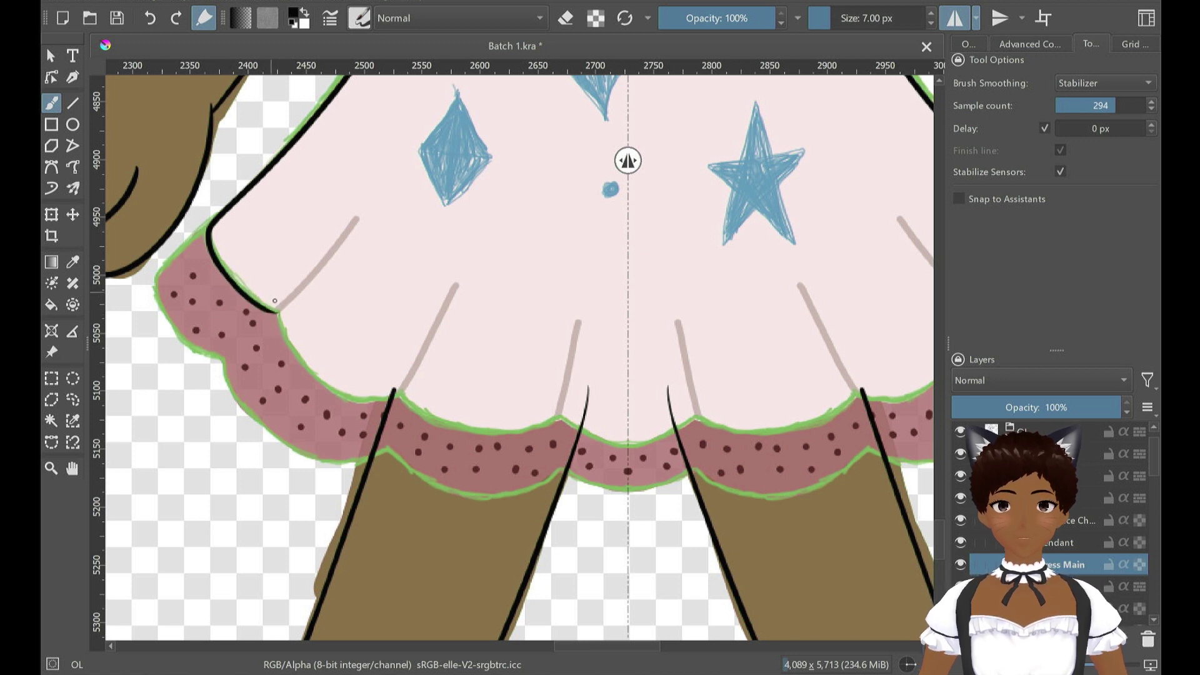
pyautogui.hotkey('ctrl', 'z')
pyautogui.moveTo(279, 311); pyautogui.dragTo(226, 273)
pyautogui.hotkey('ctrl', 'z')
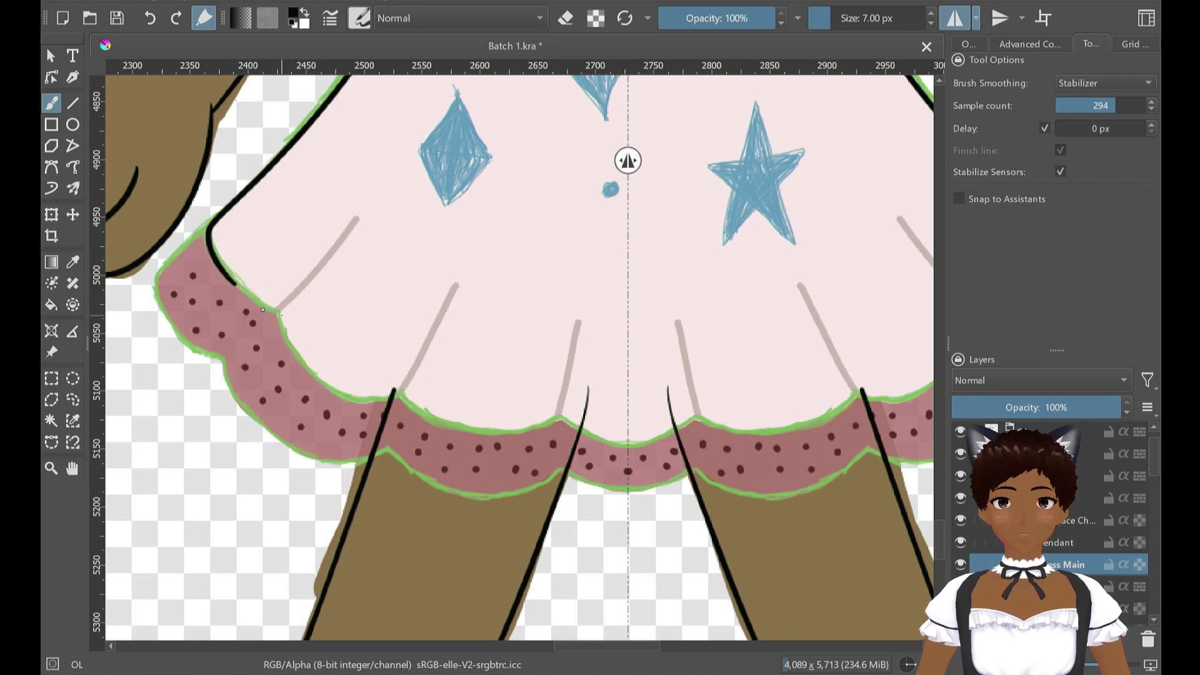
pyautogui.moveTo(262, 309); pyautogui.dragTo(255, 271)
pyautogui.hotkey('ctrl', 'z')
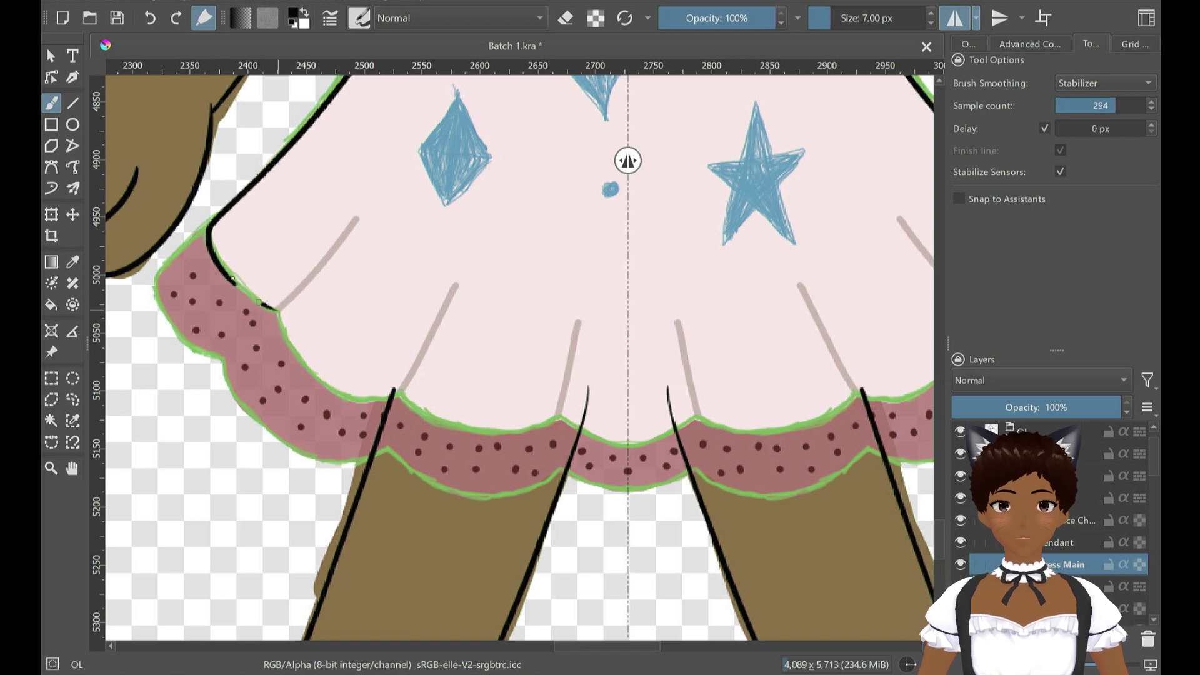
pyautogui.hotkey('ctrl', 'z')
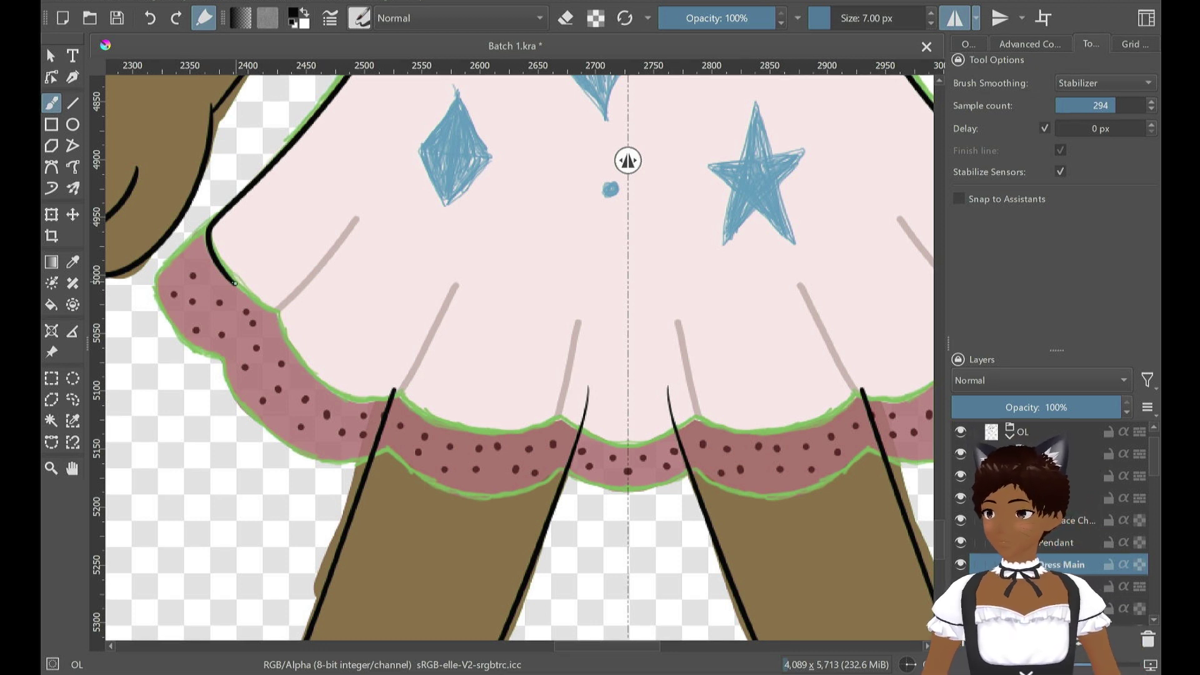
pyautogui.hotkey('ctrl', 'z')
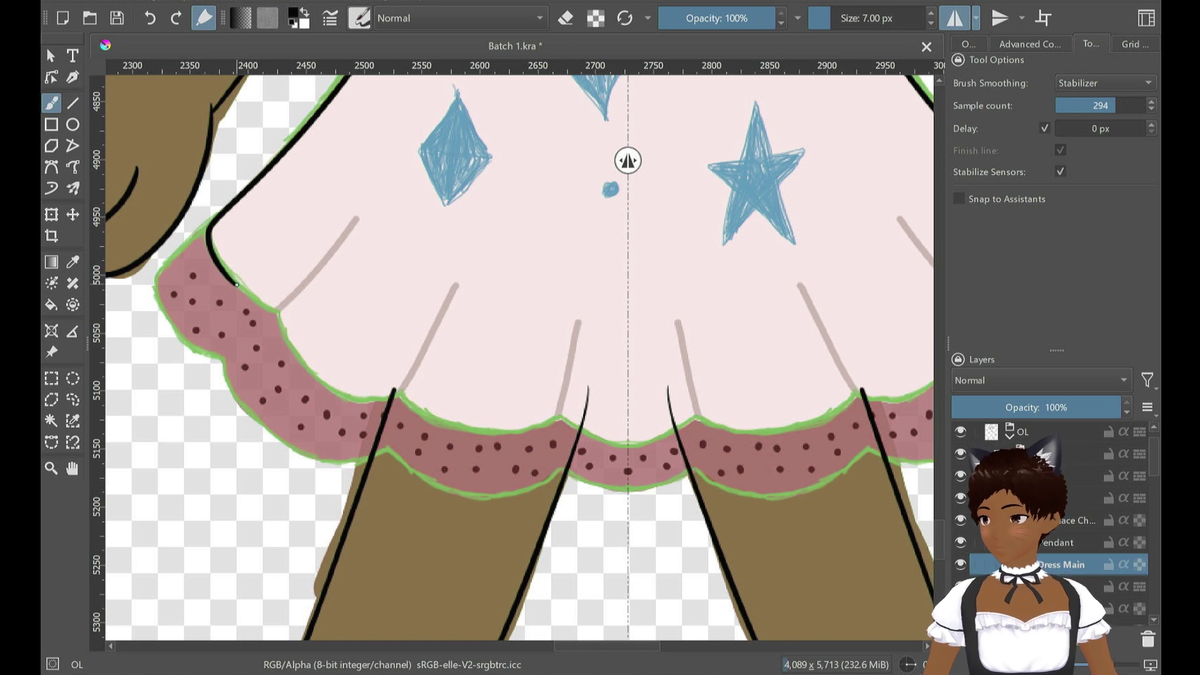
pyautogui.moveTo(270, 309)
pyautogui.mouseDown()
pyautogui.moveTo(283, 292)
pyautogui.moveTo(280, 314)
pyautogui.moveTo(234, 274)
pyautogui.mouseUp()
pyautogui.hotkey('ctrl', 'z')
pyautogui.hotkey('ctrl', 'z')
pyautogui.hotkey('ctrl', 'z')
pyautogui.hotkey('ctrl', 'z')
pyautogui.hotkey('ctrl', 'z')
pyautogui.hotkey('ctrl', 'z')
pyautogui.hotkey('ctrl', 'z')
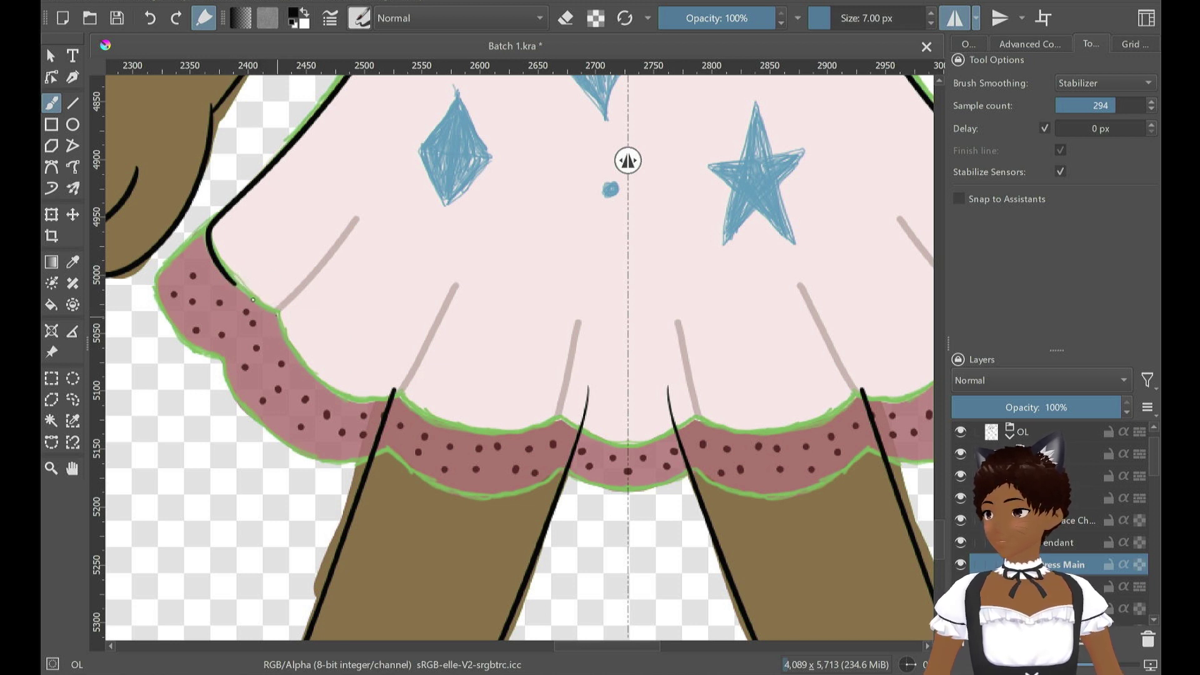
# Close the first hem scallop and ink the second mirrored scallop from the outermost to the middle pleat line, redoing it until it fits
pyautogui.moveTo(278, 314)
pyautogui.mouseDown()
pyautogui.moveTo(231, 277)
pyautogui.moveTo(313, 363)
pyautogui.moveTo(395, 394)
pyautogui.mouseUp()
pyautogui.hotkey('ctrl', 'z')
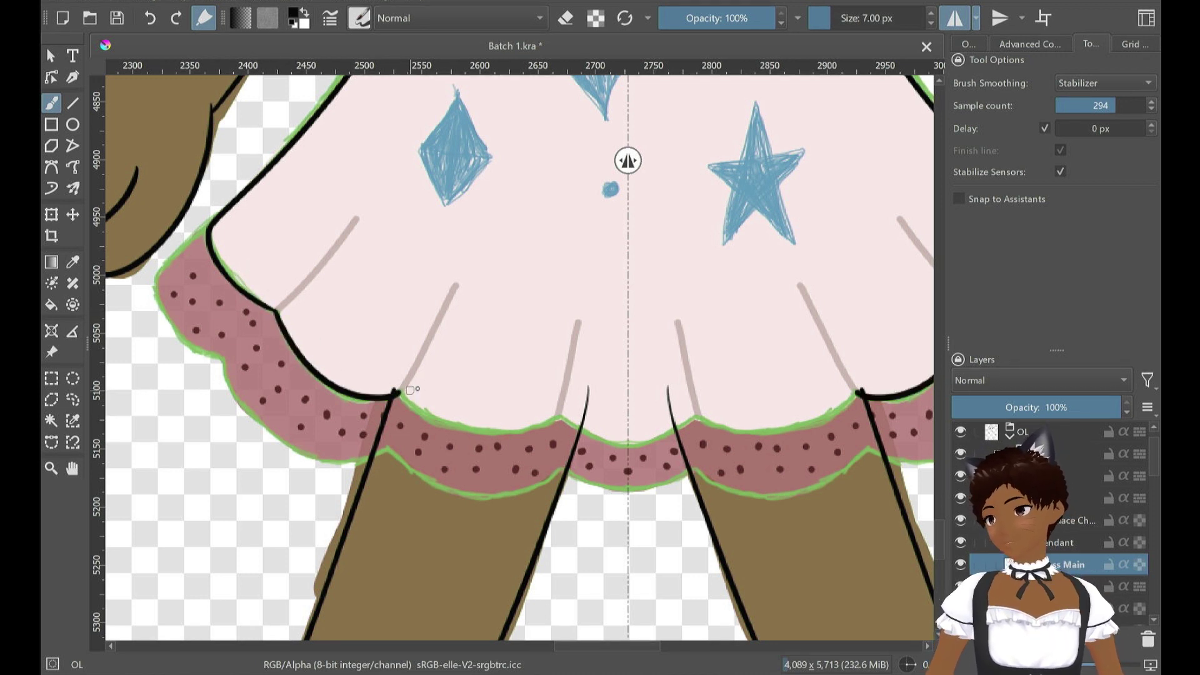
pyautogui.hotkey('ctrl', 'z')
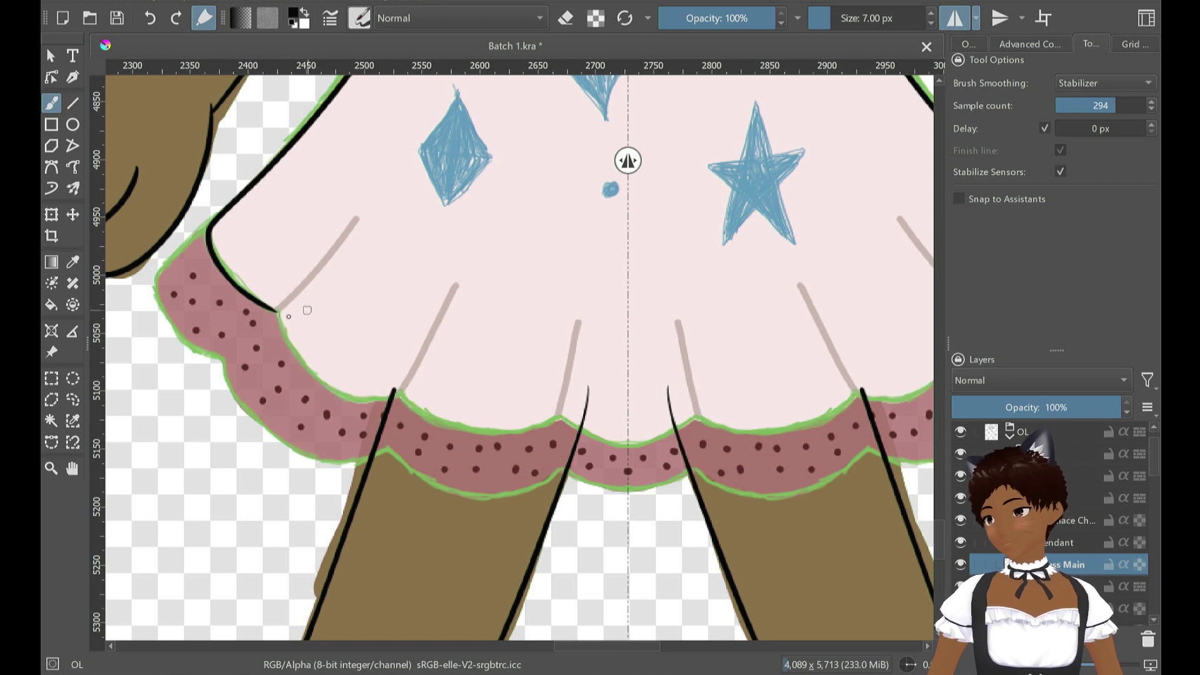
pyautogui.moveTo(371, 396); pyautogui.dragTo(374, 397)
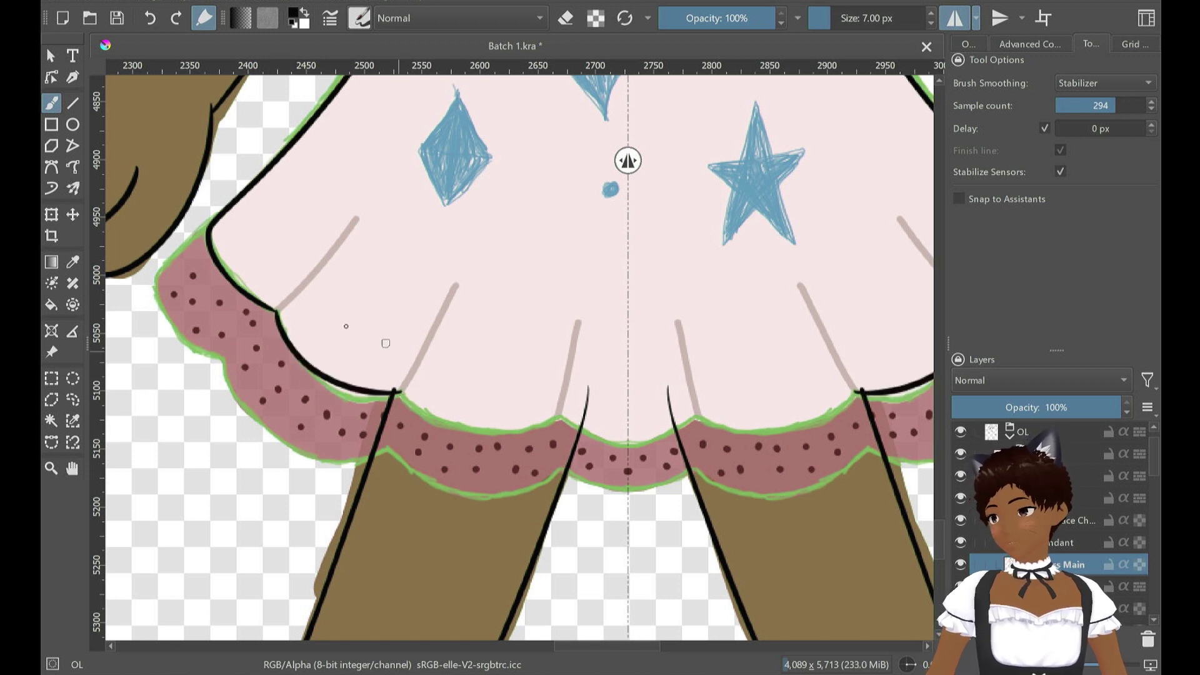
pyautogui.hotkey('ctrl', 'z')
pyautogui.moveTo(275, 310)
pyautogui.mouseDown()
pyautogui.moveTo(289, 347)
pyautogui.moveTo(354, 405)
pyautogui.moveTo(400, 399)
pyautogui.moveTo(494, 430)
pyautogui.moveTo(579, 407)
pyautogui.mouseUp()
pyautogui.hotkey('ctrl', 'z')
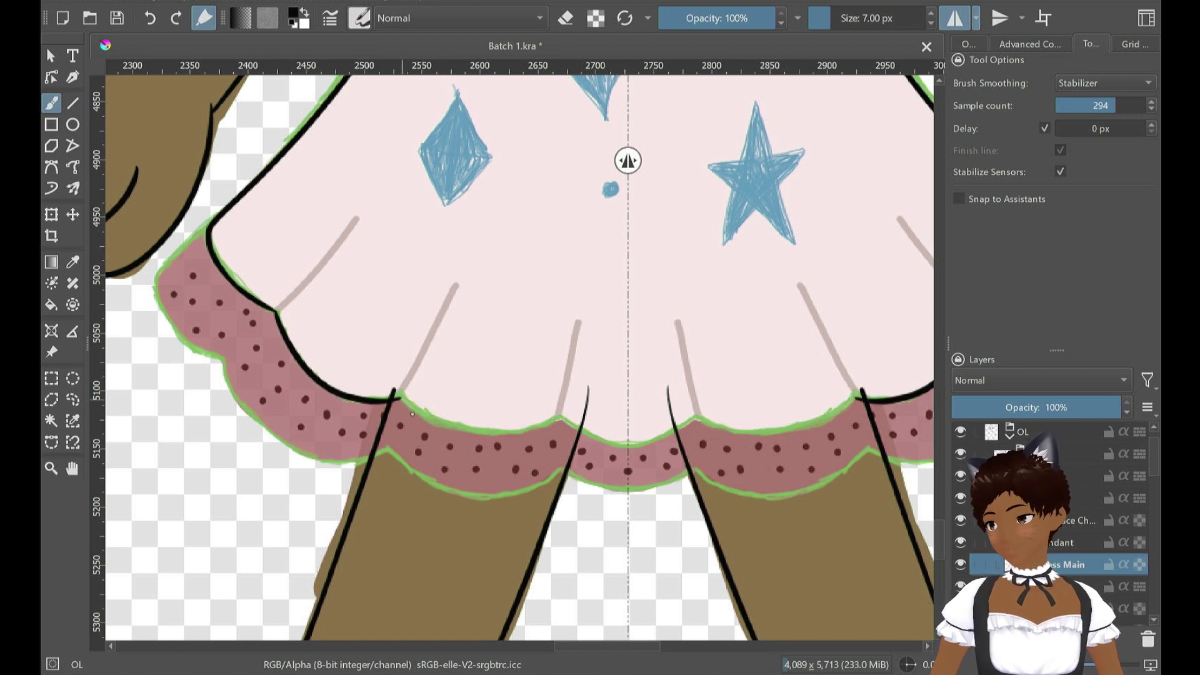
# Try to ink the third mirrored hem scallop from the middle pleat line towards the innermost one, undoing each stroke
pyautogui.moveTo(412, 413)
pyautogui.mouseDown()
pyautogui.moveTo(486, 431)
pyautogui.moveTo(571, 406)
pyautogui.mouseUp()
pyautogui.hotkey('ctrl', 'z')
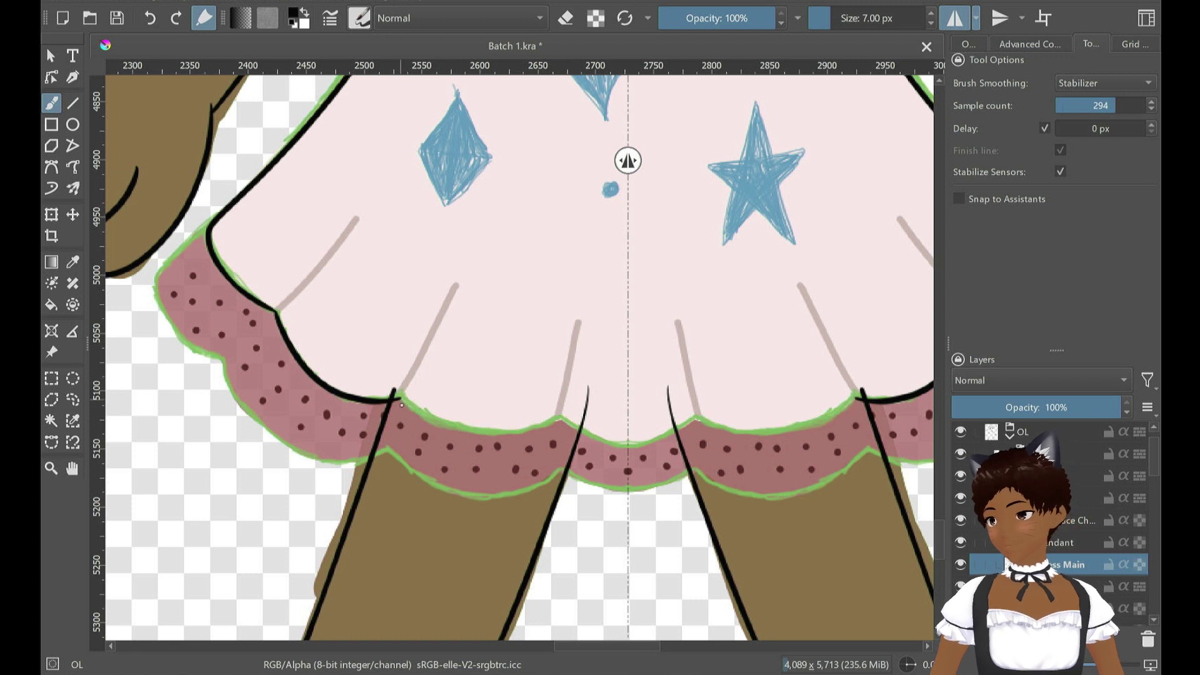
pyautogui.moveTo(401, 405)
pyautogui.mouseDown()
pyautogui.moveTo(441, 439)
pyautogui.moveTo(554, 430)
pyautogui.moveTo(562, 403)
pyautogui.mouseUp()
pyautogui.hotkey('ctrl', 'z')
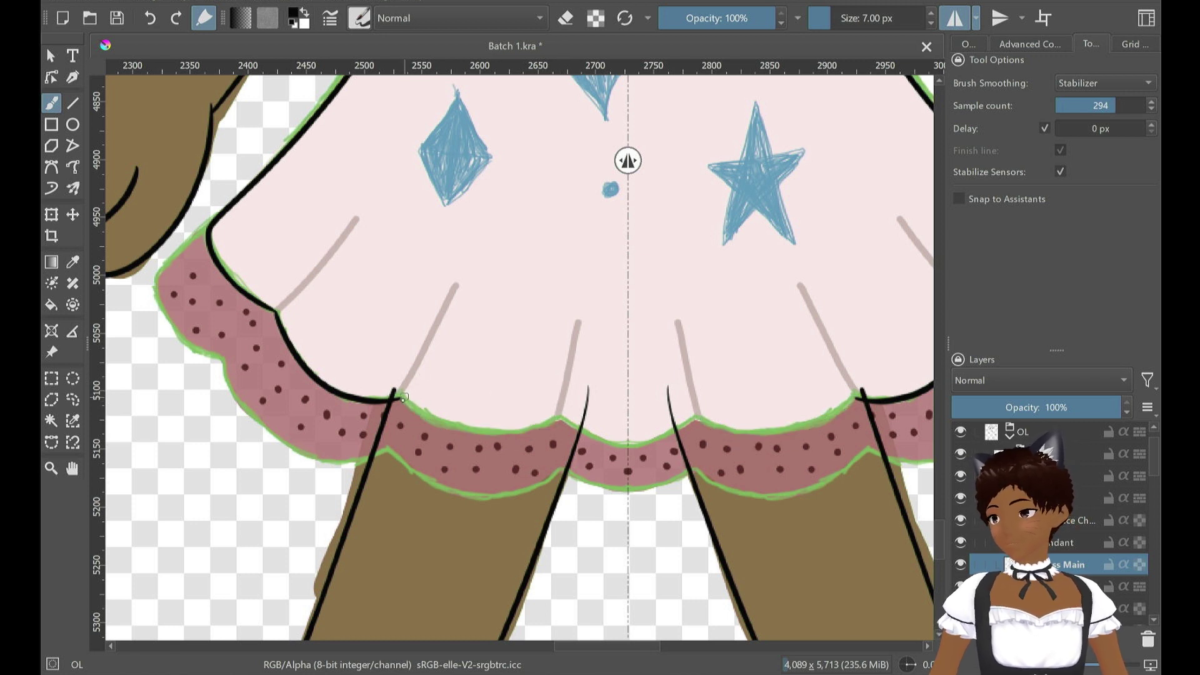
pyautogui.moveTo(412, 405); pyautogui.dragTo(574, 385)
pyautogui.hotkey('ctrl', 'z')
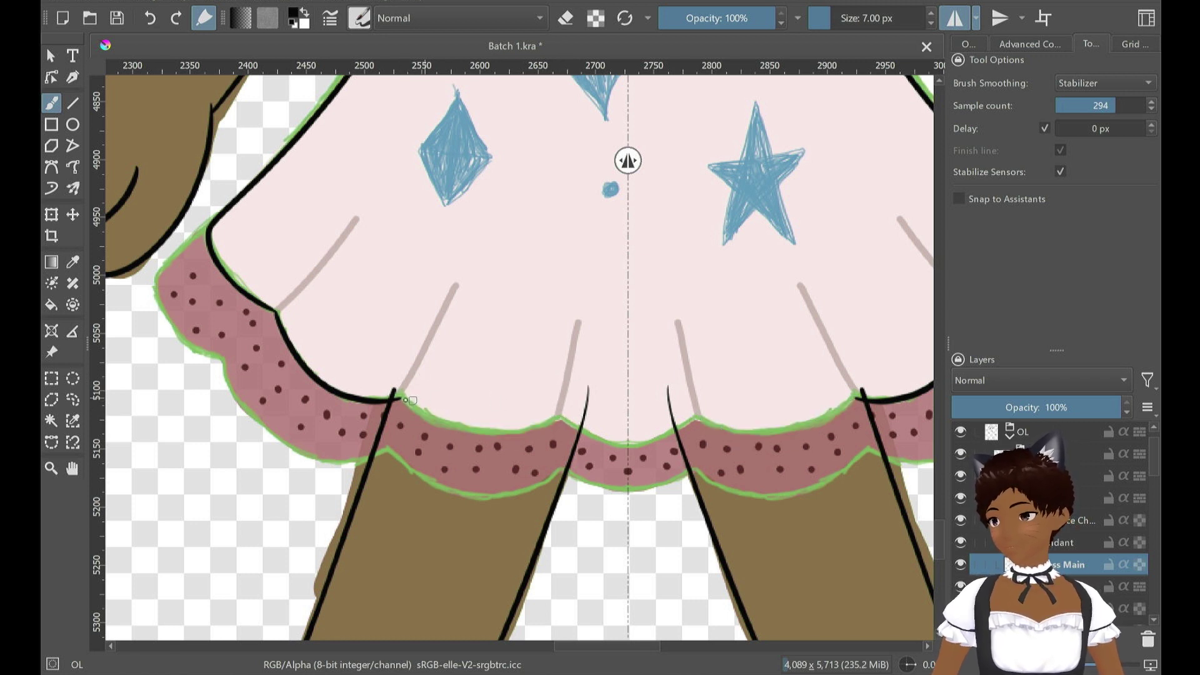
pyautogui.moveTo(401, 400)
pyautogui.mouseDown()
pyautogui.moveTo(426, 423)
pyautogui.moveTo(523, 433)
pyautogui.moveTo(570, 390)
pyautogui.mouseUp()
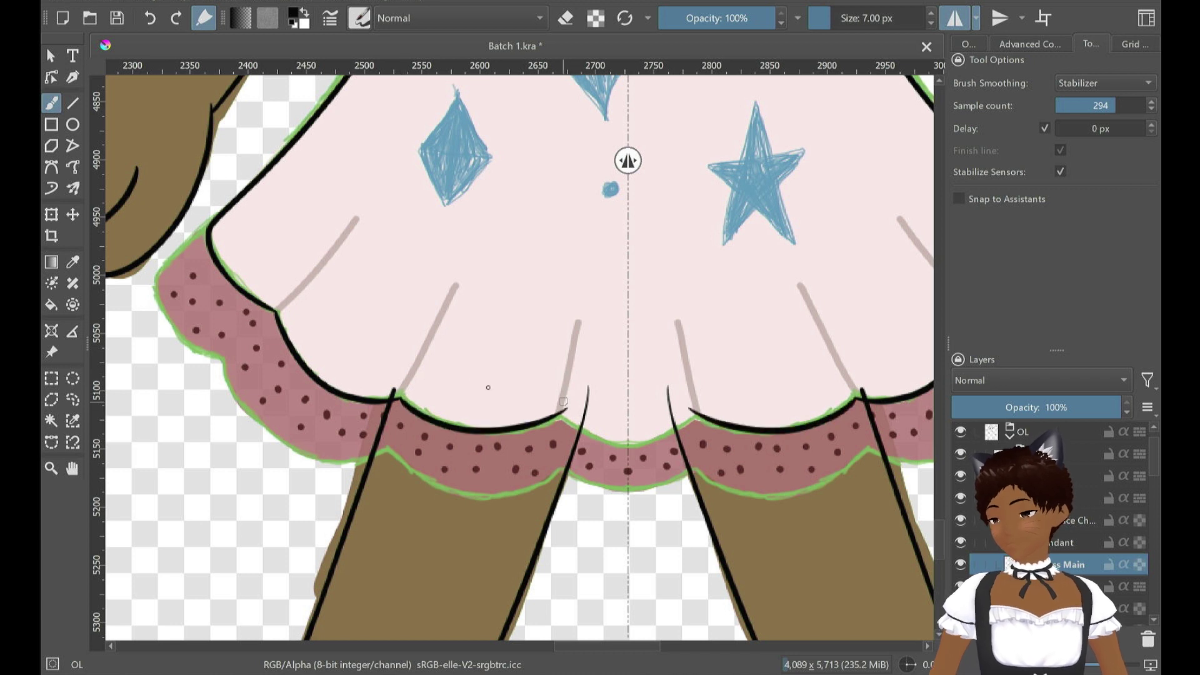
pyautogui.hotkey('ctrl', 'z')
pyautogui.moveTo(397, 398)
pyautogui.mouseDown()
pyautogui.moveTo(428, 425)
pyautogui.moveTo(537, 426)
pyautogui.moveTo(583, 389)
pyautogui.mouseUp()
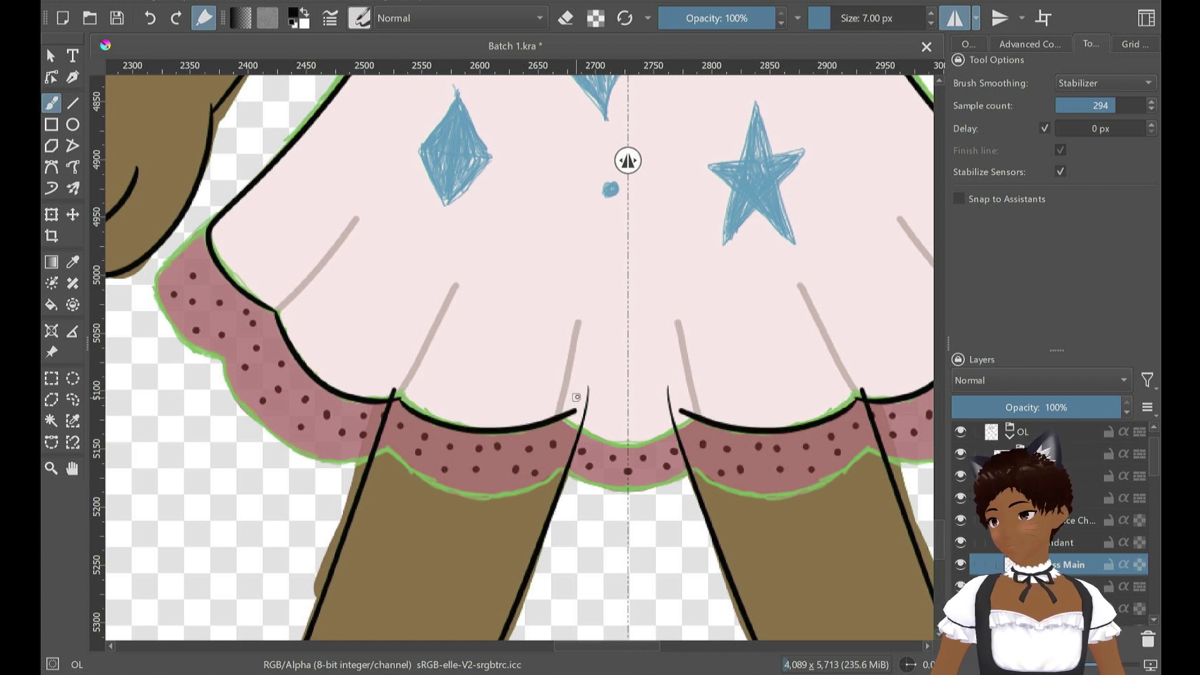
pyautogui.hotkey('ctrl', 'z')
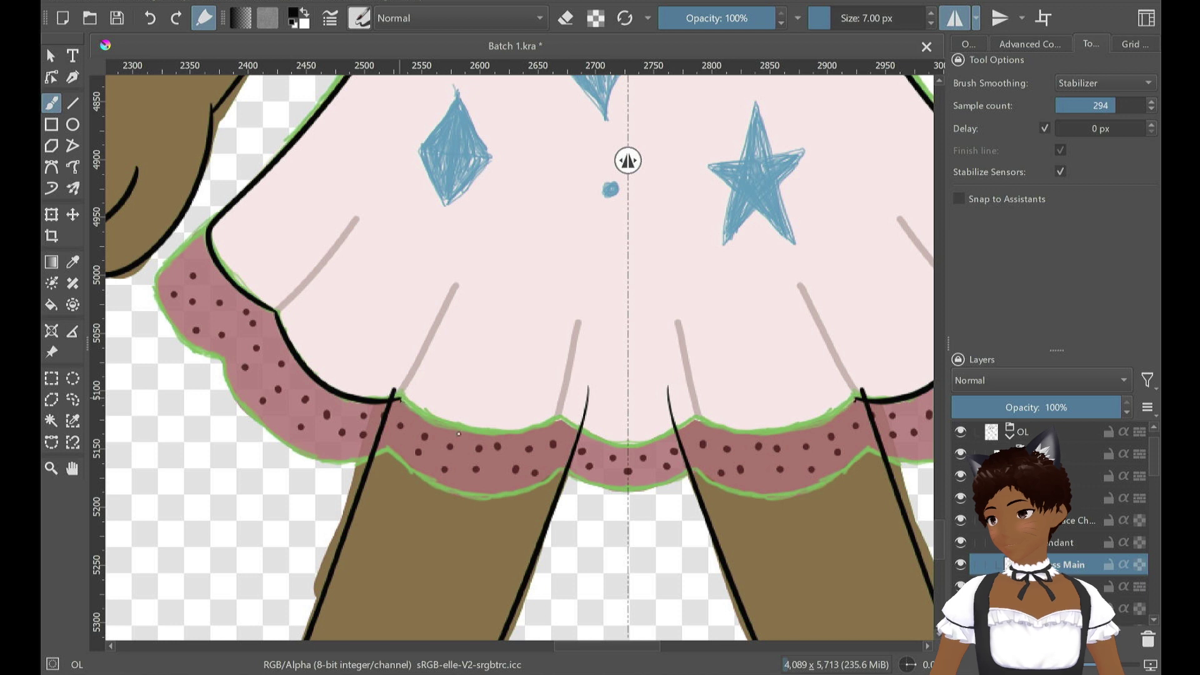
# Ink the third mirrored hem scallop so that it ends at the innermost pleat line, redoing the curve as needed
pyautogui.moveTo(458, 433); pyautogui.dragTo(559, 407)
pyautogui.hotkey('ctrl', 'z')
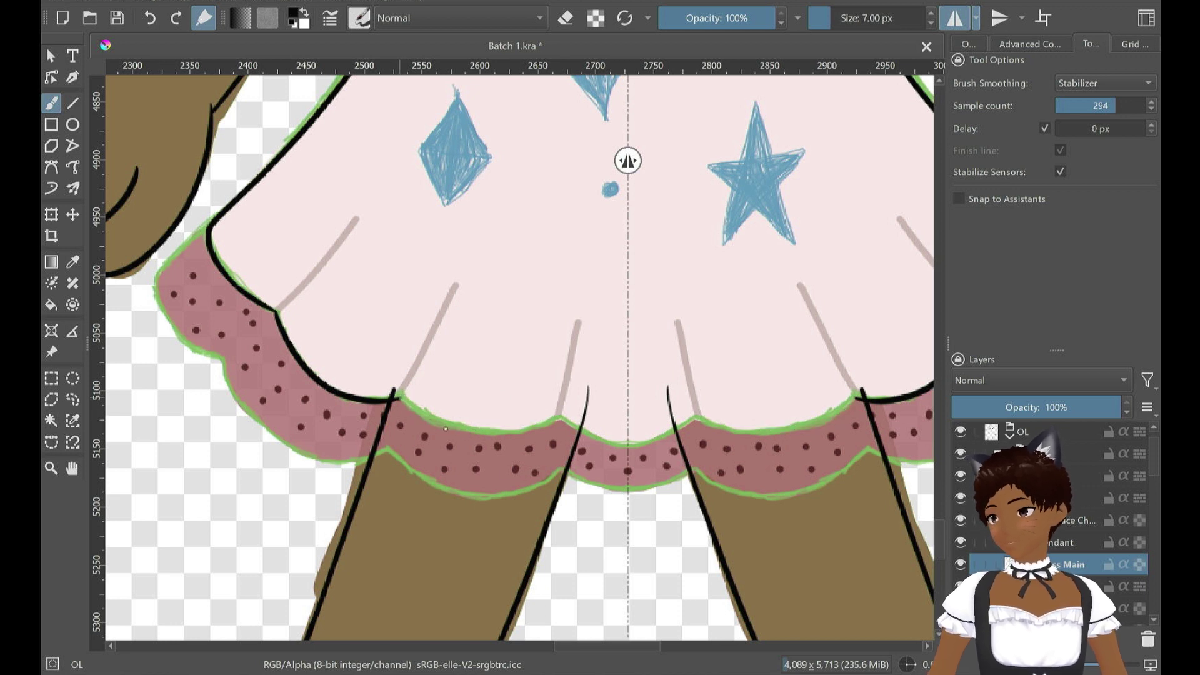
pyautogui.moveTo(398, 398); pyautogui.dragTo(573, 400)
pyautogui.hotkey('ctrl', 'z')
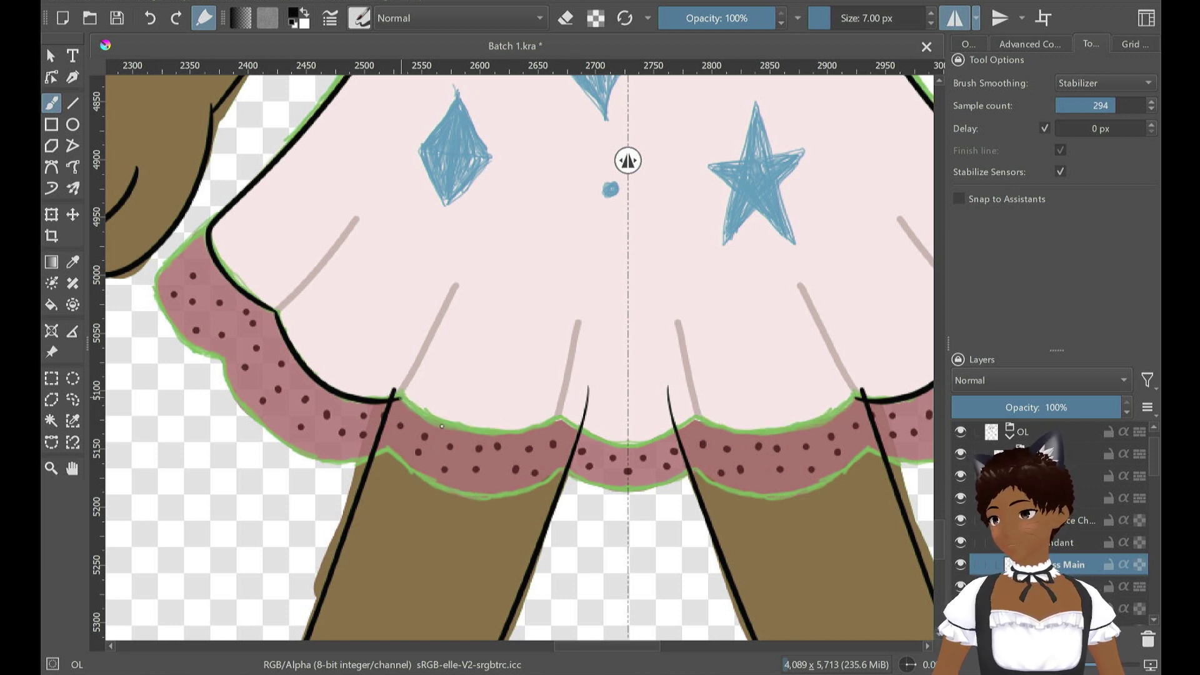
pyautogui.moveTo(397, 398)
pyautogui.mouseDown()
pyautogui.moveTo(510, 434)
pyautogui.moveTo(588, 390)
pyautogui.mouseUp()
pyautogui.hotkey('ctrl', 'z')
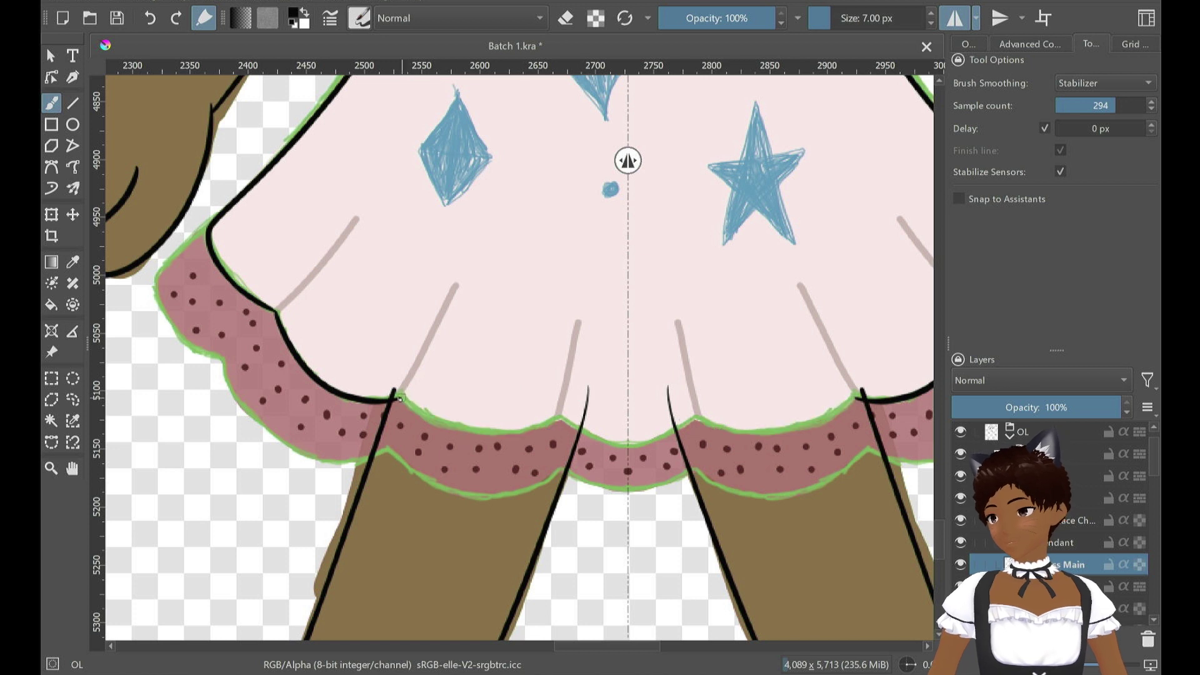
pyautogui.moveTo(460, 438)
pyautogui.mouseDown()
pyautogui.moveTo(556, 414)
pyautogui.moveTo(575, 381)
pyautogui.moveTo(570, 405)
pyautogui.mouseUp()
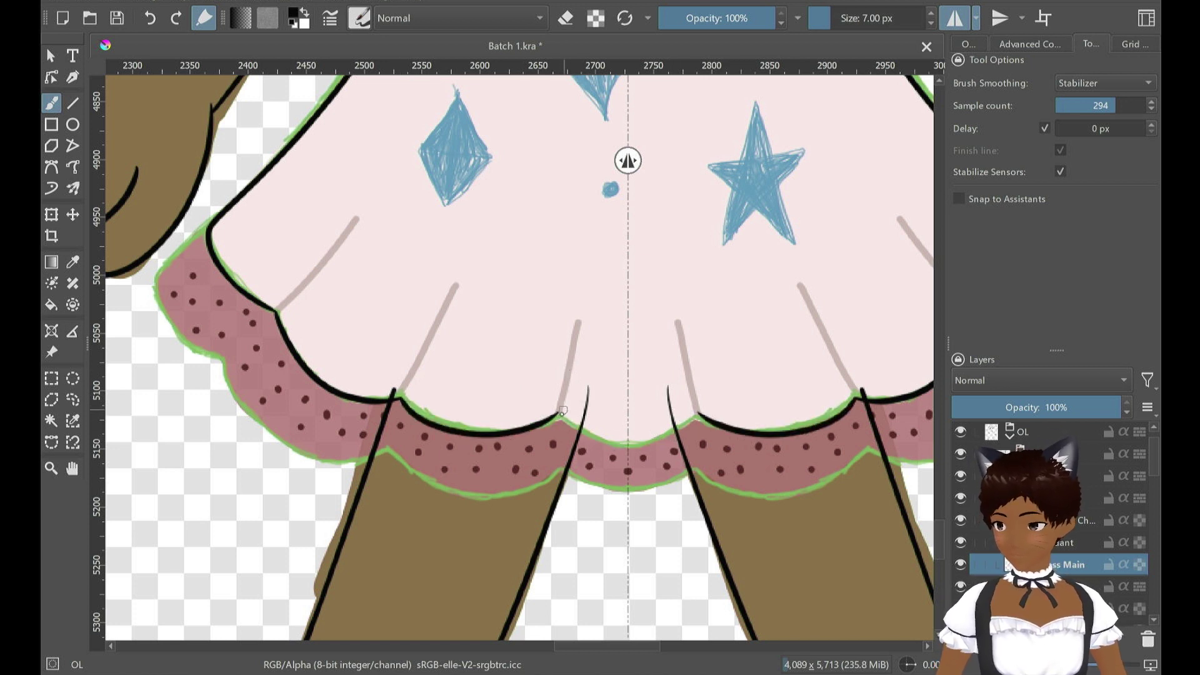
# Ink the centre hem scallop from the innermost pleat line across the mirror axis, redoing it until both halves join smoothly
pyautogui.moveTo(558, 415); pyautogui.dragTo(646, 435)
pyautogui.hotkey('ctrl', 'z')
pyautogui.hotkey('ctrl', 'z')
pyautogui.moveTo(560, 415)
pyautogui.mouseDown()
pyautogui.moveTo(593, 445)
pyautogui.moveTo(628, 442)
pyautogui.mouseUp()
pyautogui.hotkey('ctrl', 'z')
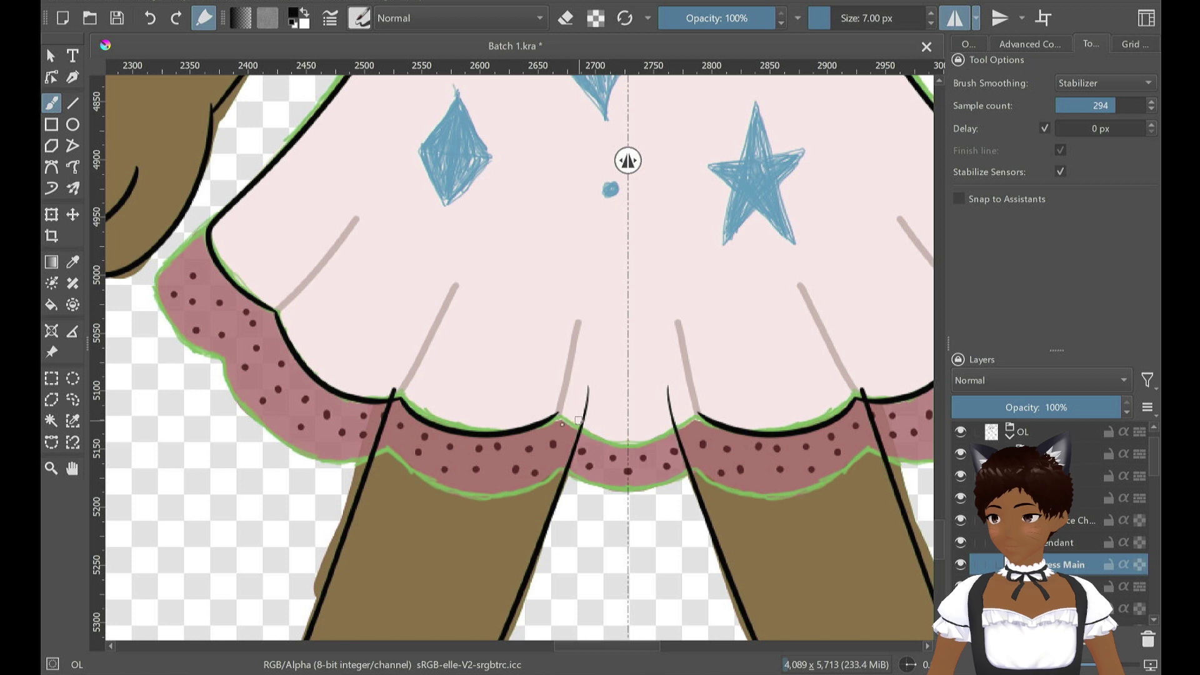
pyautogui.moveTo(559, 415); pyautogui.dragTo(636, 423)
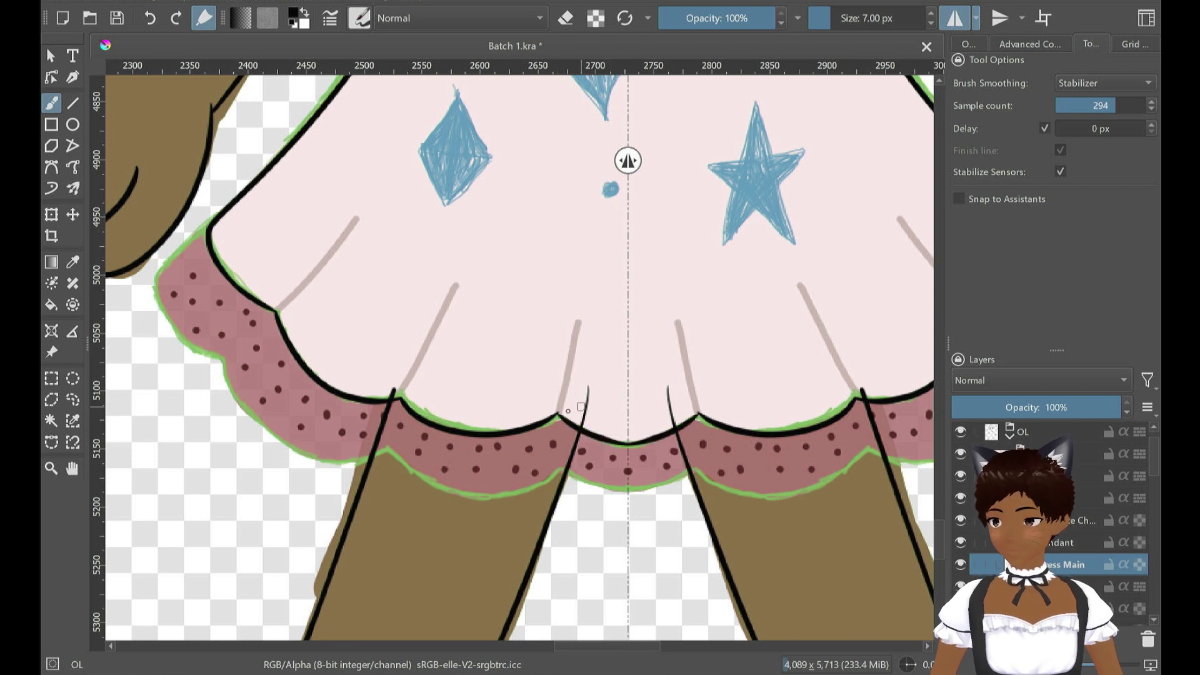
pyautogui.hotkey('ctrl', 'z')
pyautogui.moveTo(559, 415)
pyautogui.mouseDown()
pyautogui.moveTo(589, 442)
pyautogui.moveTo(659, 421)
pyautogui.mouseUp()
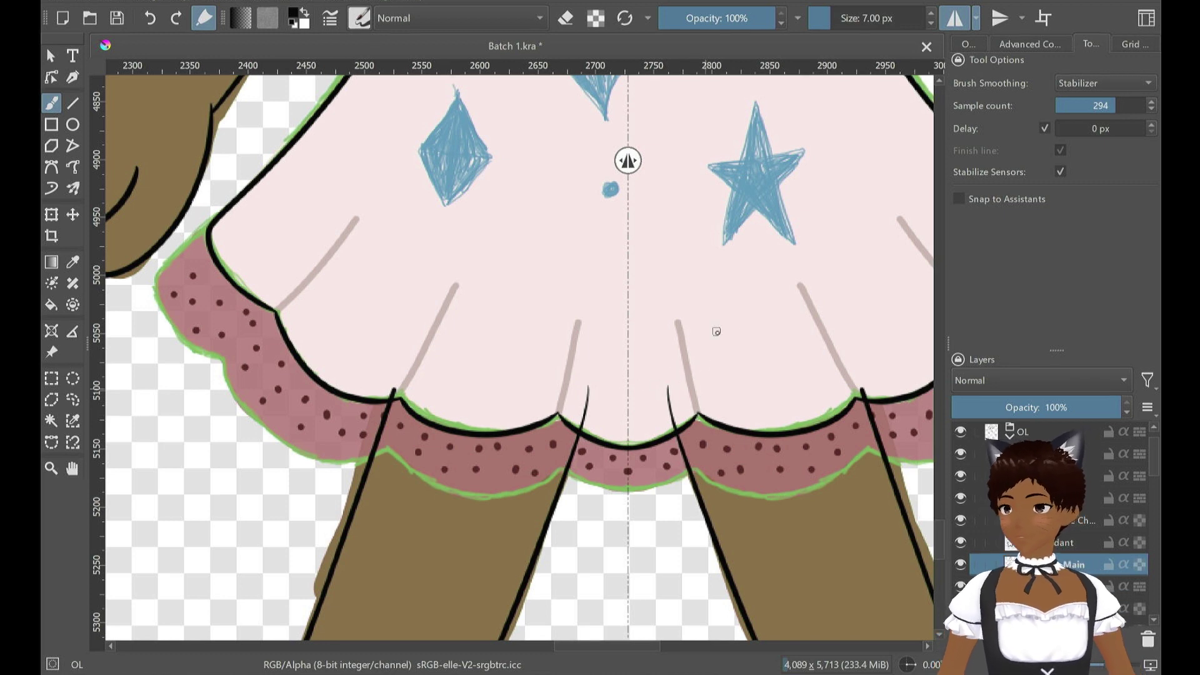
# Touch up the corner where the centre hem scallop meets the third scallop at the innermost pleat line, undoing unneeded strokes
pyautogui.scroll(4, 592, 527)
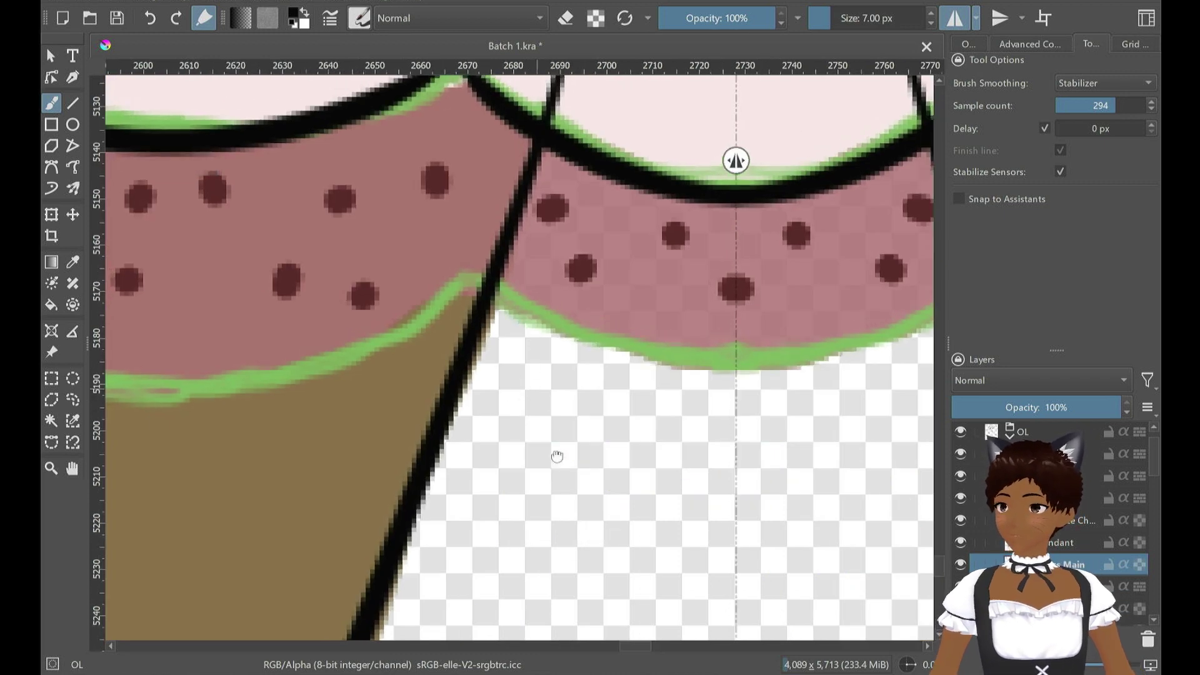
pyautogui.scroll(-2, 557, 456)
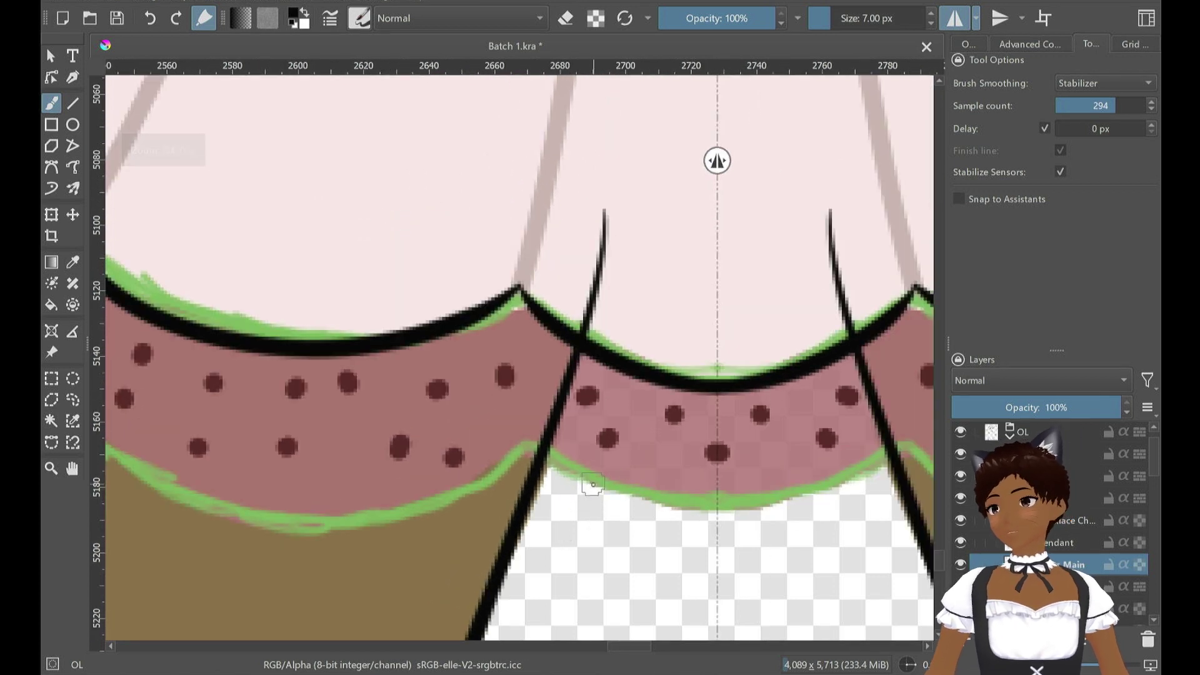
pyautogui.moveTo(520, 288)
pyautogui.mouseDown()
pyautogui.moveTo(548, 319)
pyautogui.moveTo(501, 296)
pyautogui.moveTo(518, 291)
pyautogui.moveTo(492, 308)
pyautogui.moveTo(518, 292)
pyautogui.mouseUp()
pyautogui.hotkey('ctrl', 'z')
pyautogui.hotkey('ctrl', 'z')
pyautogui.hotkey('ctrl', 'z')
pyautogui.hotkey('ctrl', 'z')
pyautogui.hotkey('ctrl', 'z')
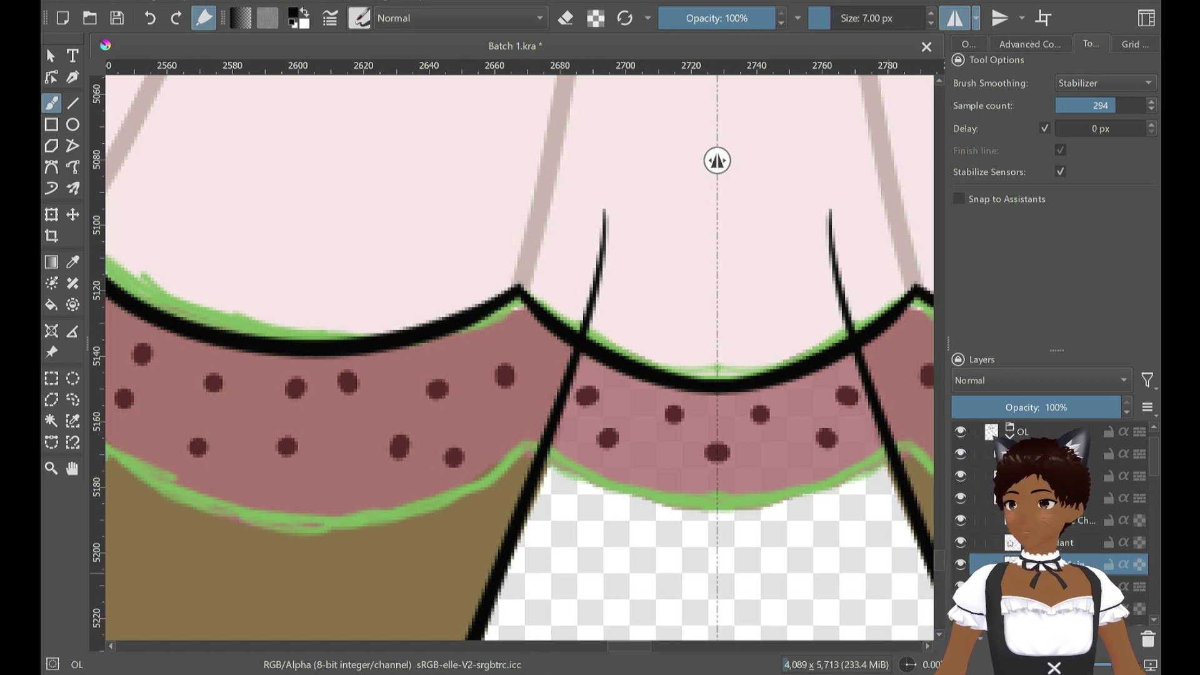
# Touch up the hem scallop corners at the middle and outermost pleat lines with short mirrored strokes
pyautogui.hscroll(-8, 563, 274)
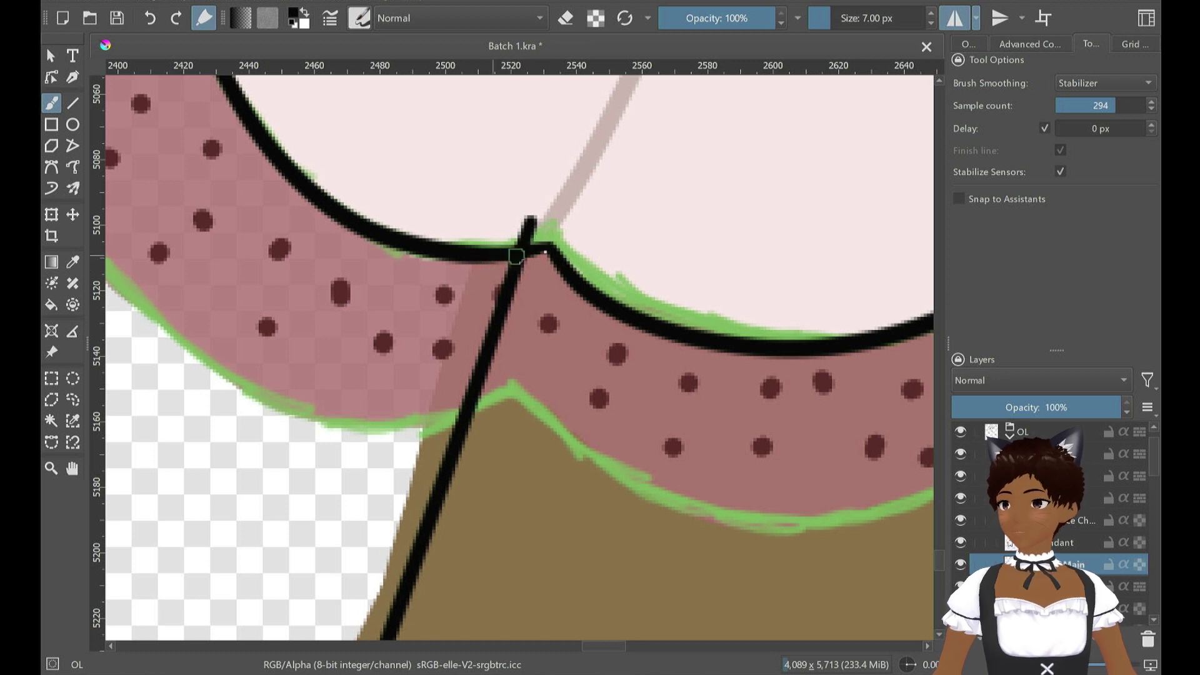
pyautogui.moveTo(516, 256); pyautogui.dragTo(554, 293)
pyautogui.moveTo(604, 648); pyautogui.dragTo(588, 648)
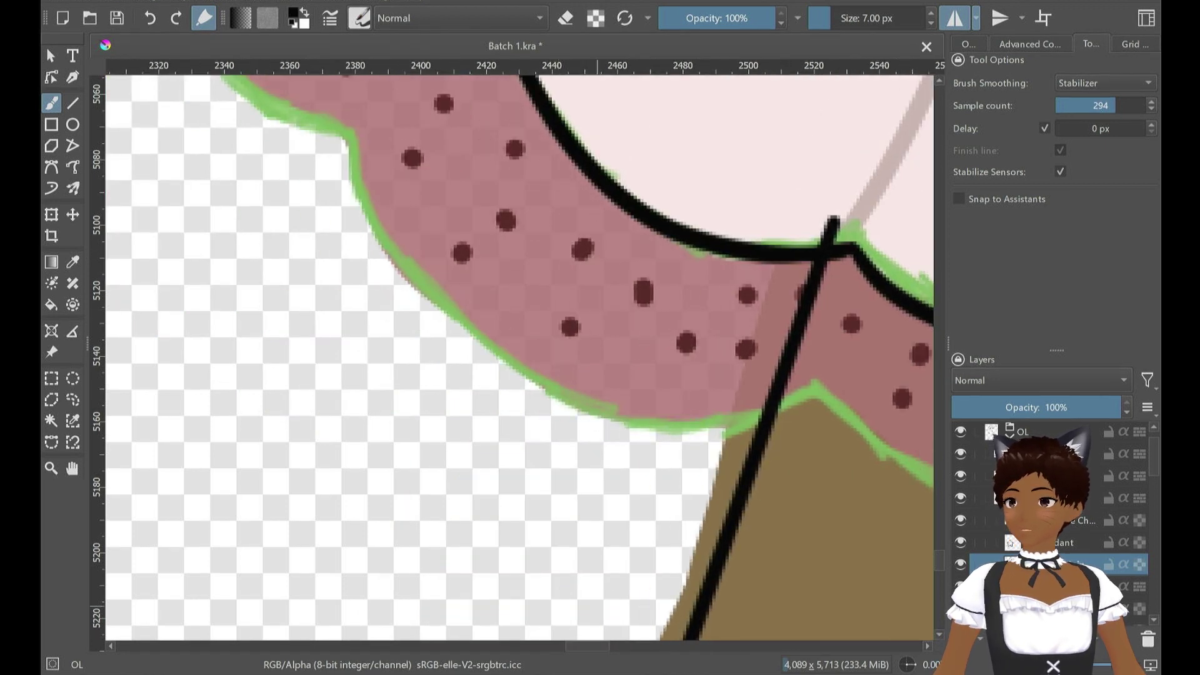
pyautogui.scroll(7, 519, 356)
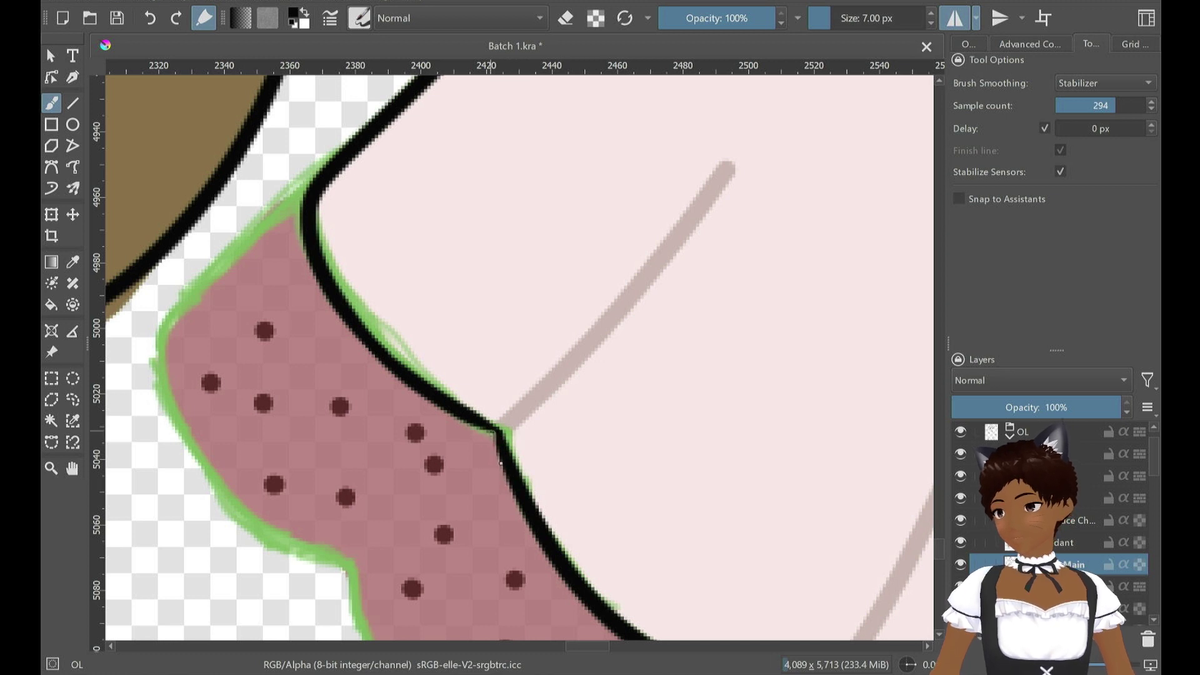
pyautogui.moveTo(498, 437)
pyautogui.mouseDown()
pyautogui.moveTo(542, 474)
pyautogui.moveTo(494, 432)
pyautogui.moveTo(515, 482)
pyautogui.mouseUp()
pyautogui.hotkey('ctrl', 'z')
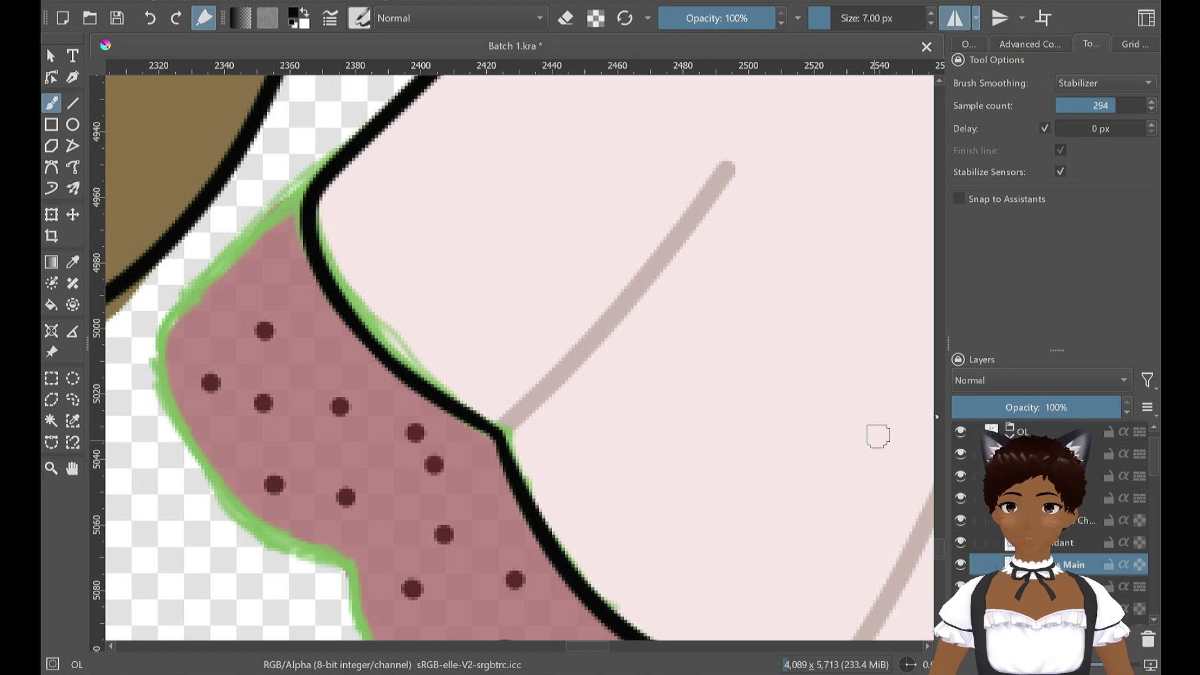
# Examine the scallop joints up close and the whole inked dress hem against the legs
pyautogui.scroll(-3, 808, 478)
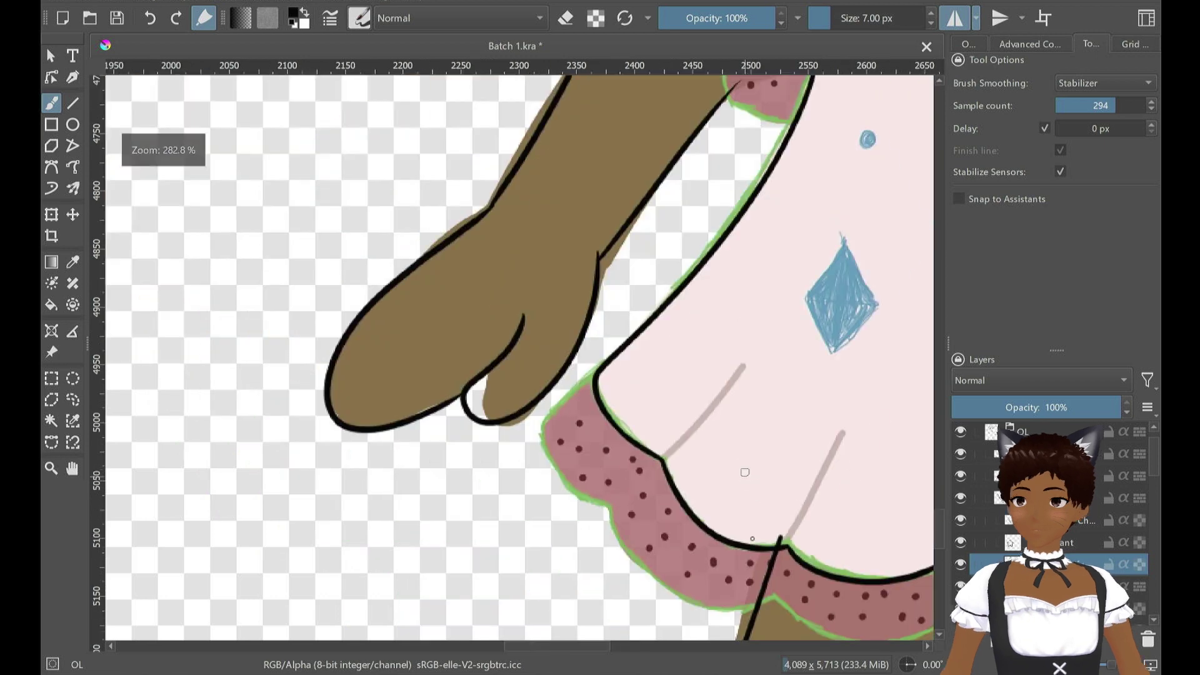
pyautogui.scroll(5, 787, 493)
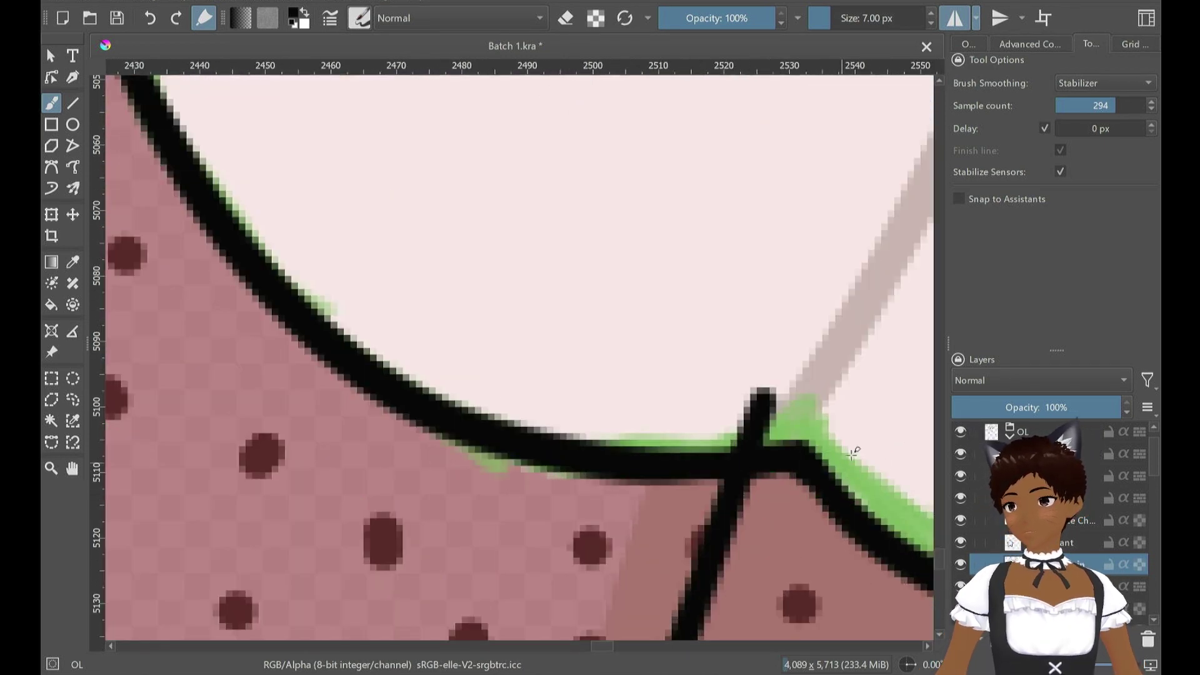
pyautogui.scroll(-4, 930, 454)
pyautogui.scroll(4, 632, 421)
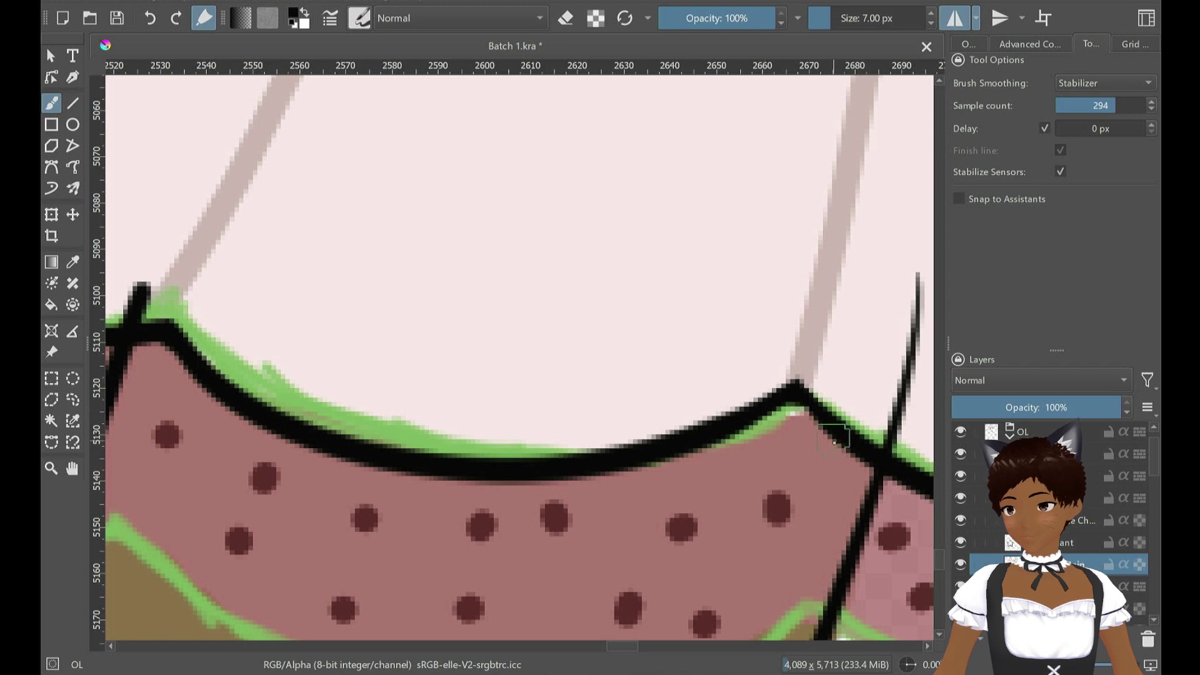
pyautogui.scroll(-2, 758, 270)
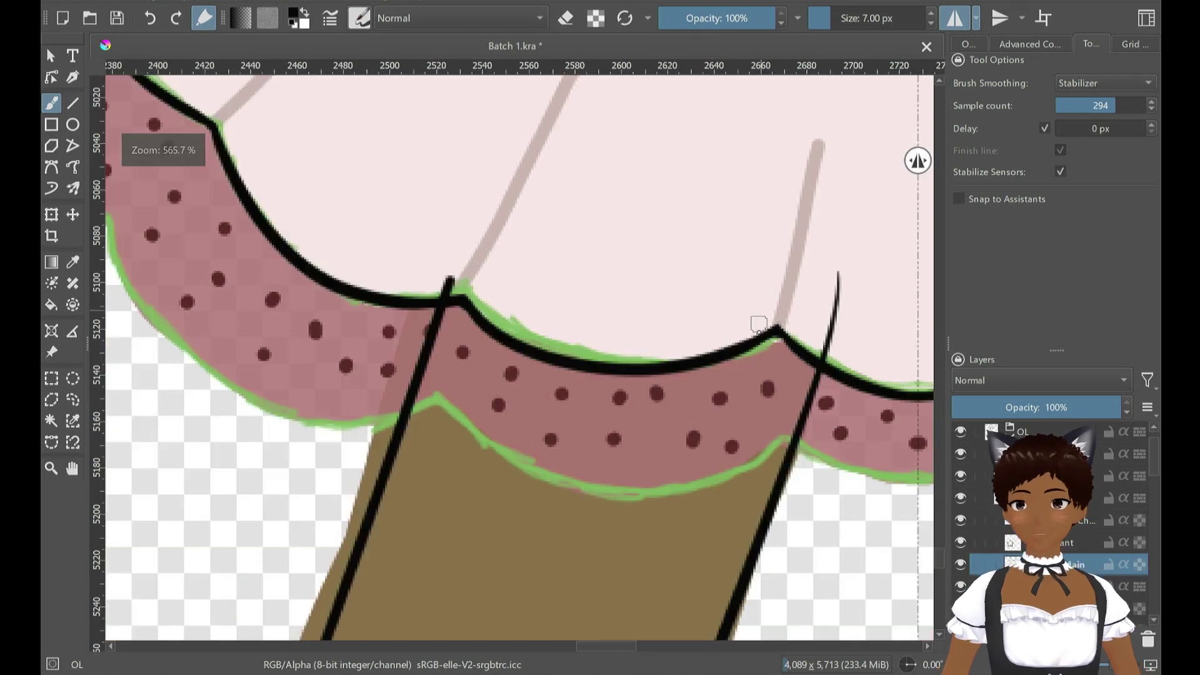
pyautogui.moveTo(758, 328); pyautogui.dragTo(504, 303)
pyautogui.scroll(3, 602, 324)
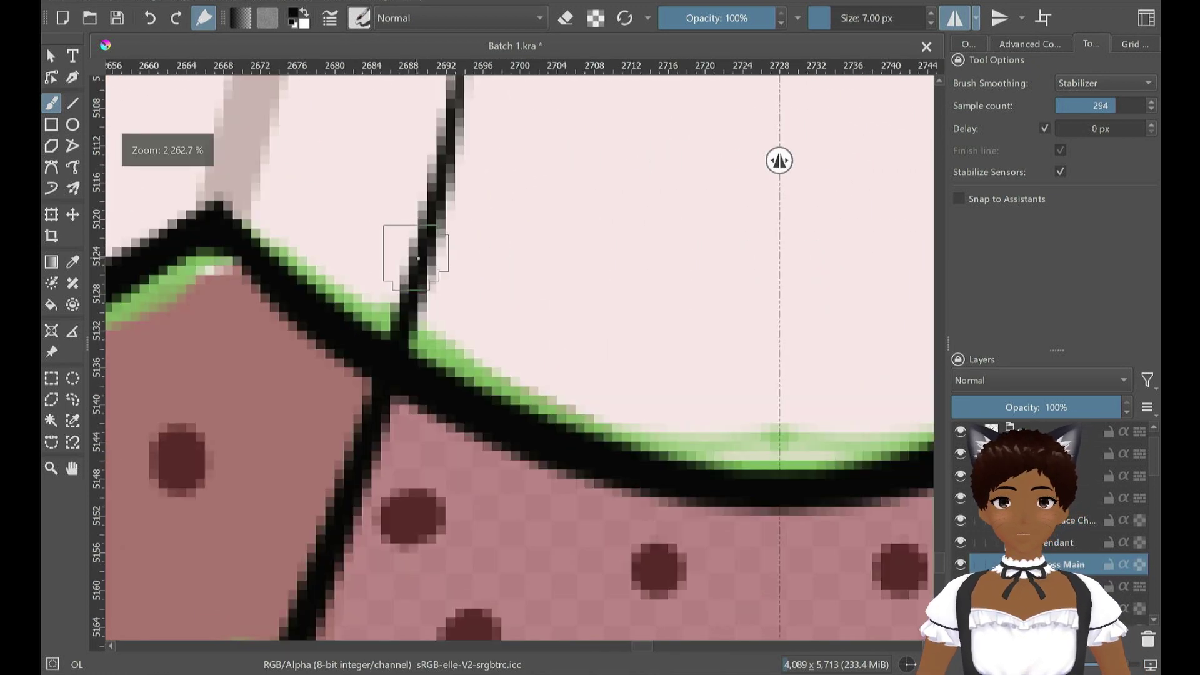
pyautogui.scroll(-6, 415, 256)
pyautogui.scroll(-3, 423, 243)
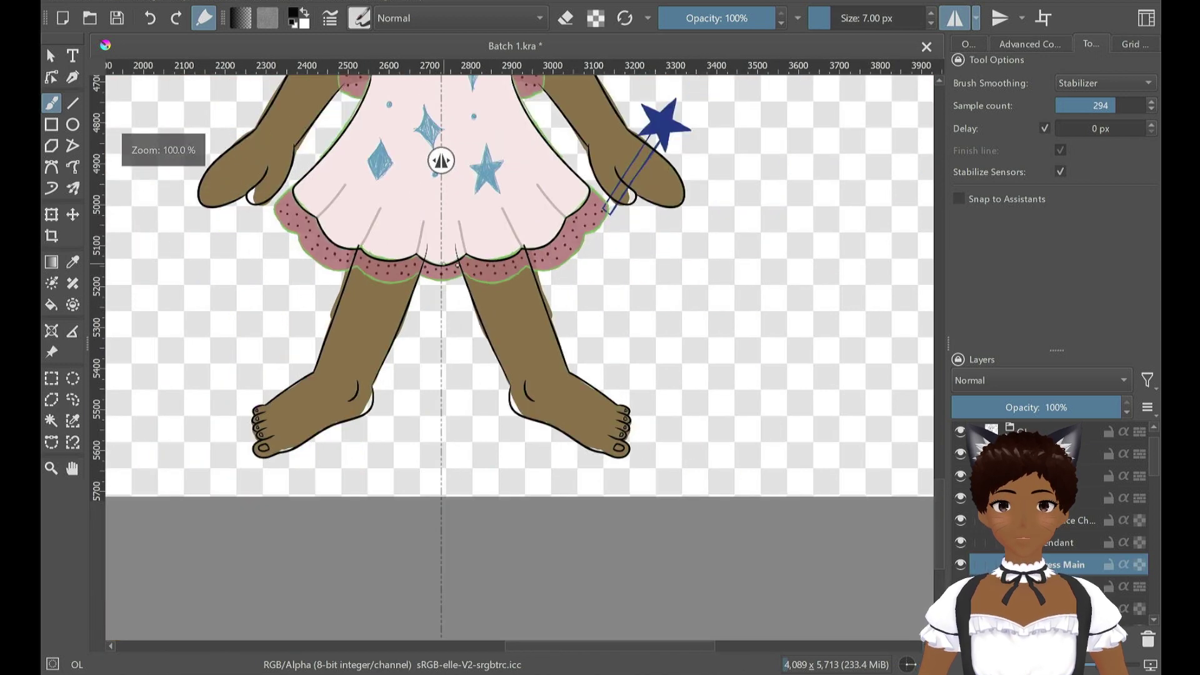
pyautogui.scroll(1, 740, 302)
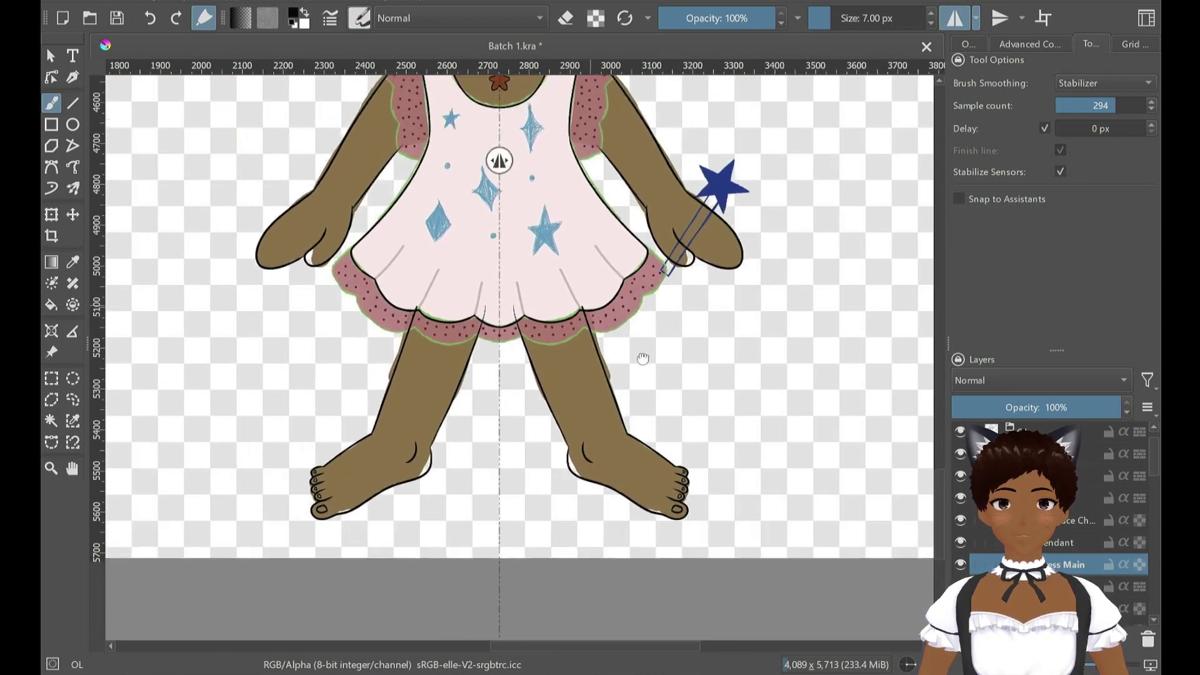
pyautogui.scroll(-1, 737, 337)
# Ink the mirrored outermost pleat line on the Dress Pleats layer, from just below the hem corner to beyond the sketched tip
pyautogui.scroll(5, 734, 409)
pyautogui.moveTo(653, 415); pyautogui.dragTo(870, 407)
pyautogui.scroll(2, 420, 380)
pyautogui.moveTo(319, 333); pyautogui.dragTo(573, 375)
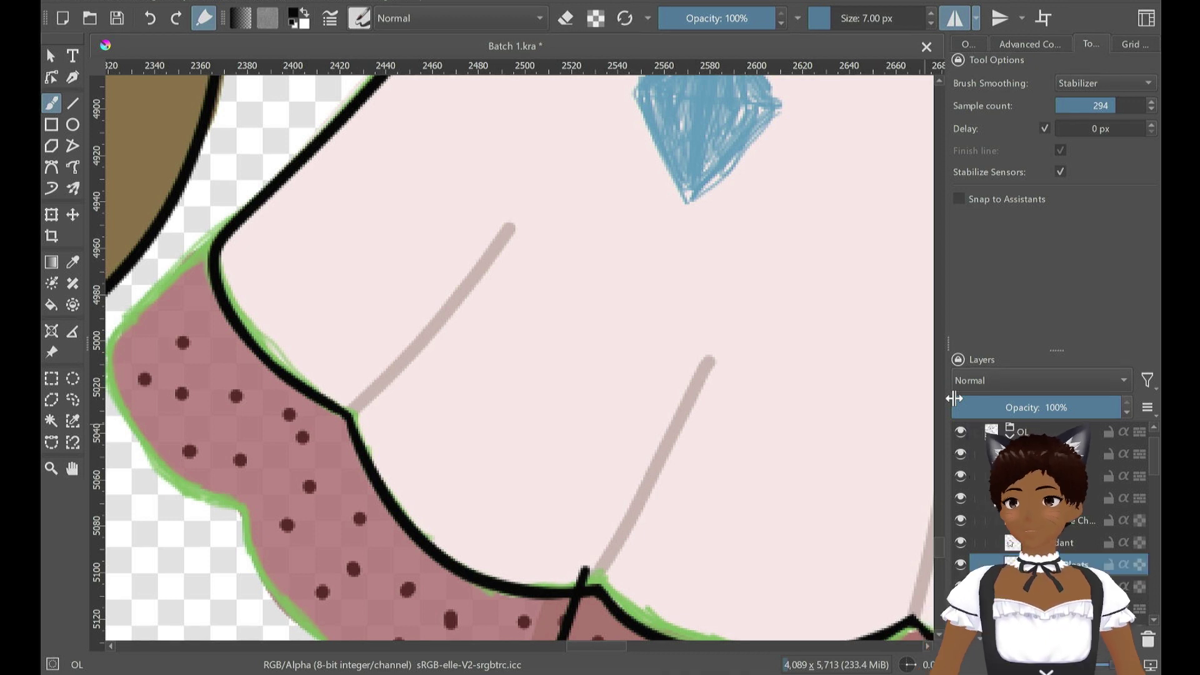
pyautogui.moveTo(530, 214); pyautogui.dragTo(528, 199)
pyautogui.hotkey('ctrl', 'z')
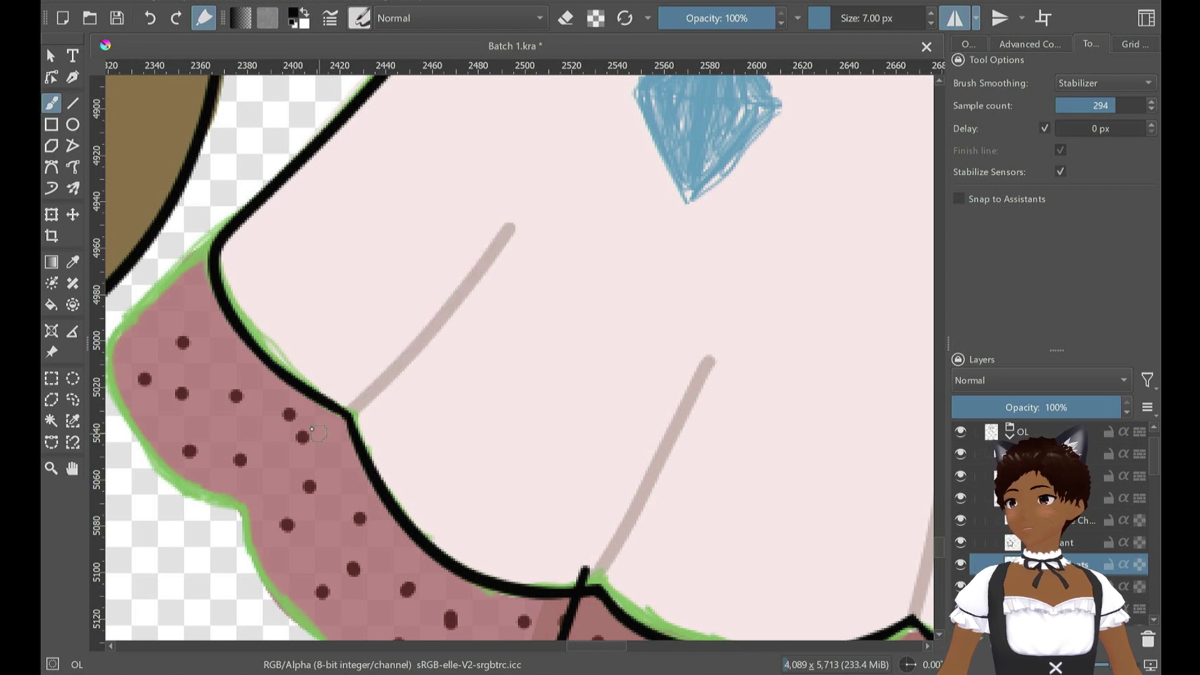
pyautogui.moveTo(301, 430)
pyautogui.mouseDown()
pyautogui.moveTo(346, 411)
pyautogui.moveTo(532, 209)
pyautogui.mouseUp()
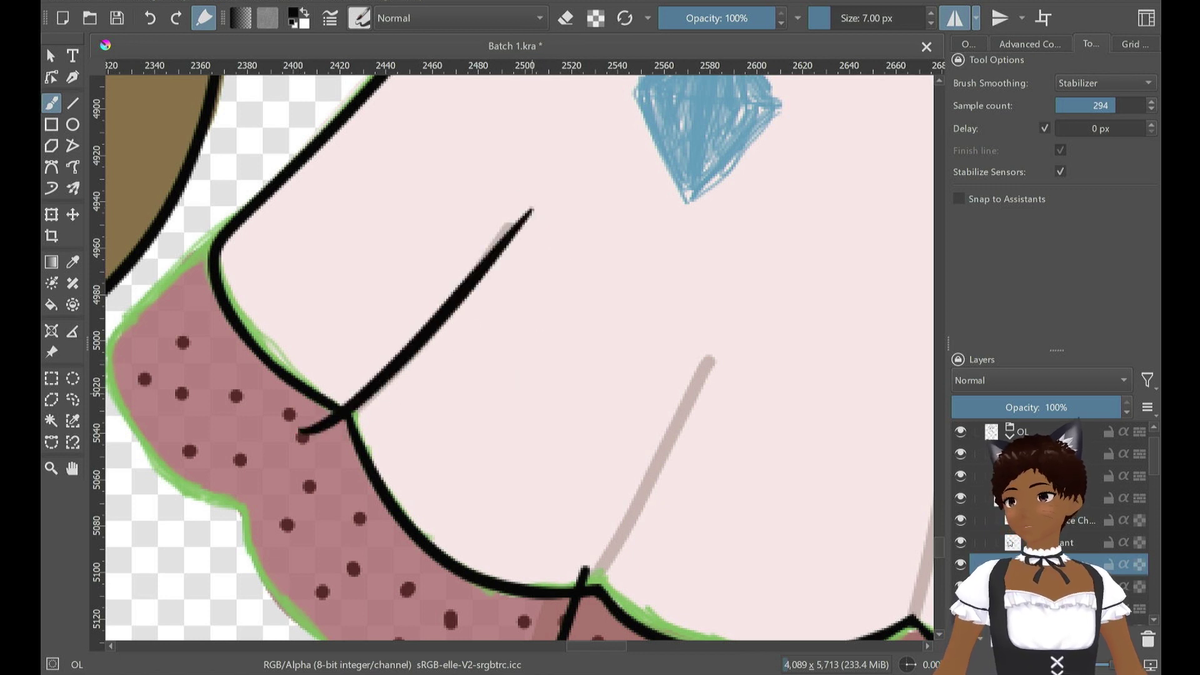
# Try to ink the middle pleat line, undoing each attempt and restoring the outermost pleat line
pyautogui.moveTo(565, 621); pyautogui.dragTo(713, 330)
pyautogui.hotkey('ctrl', 'z')
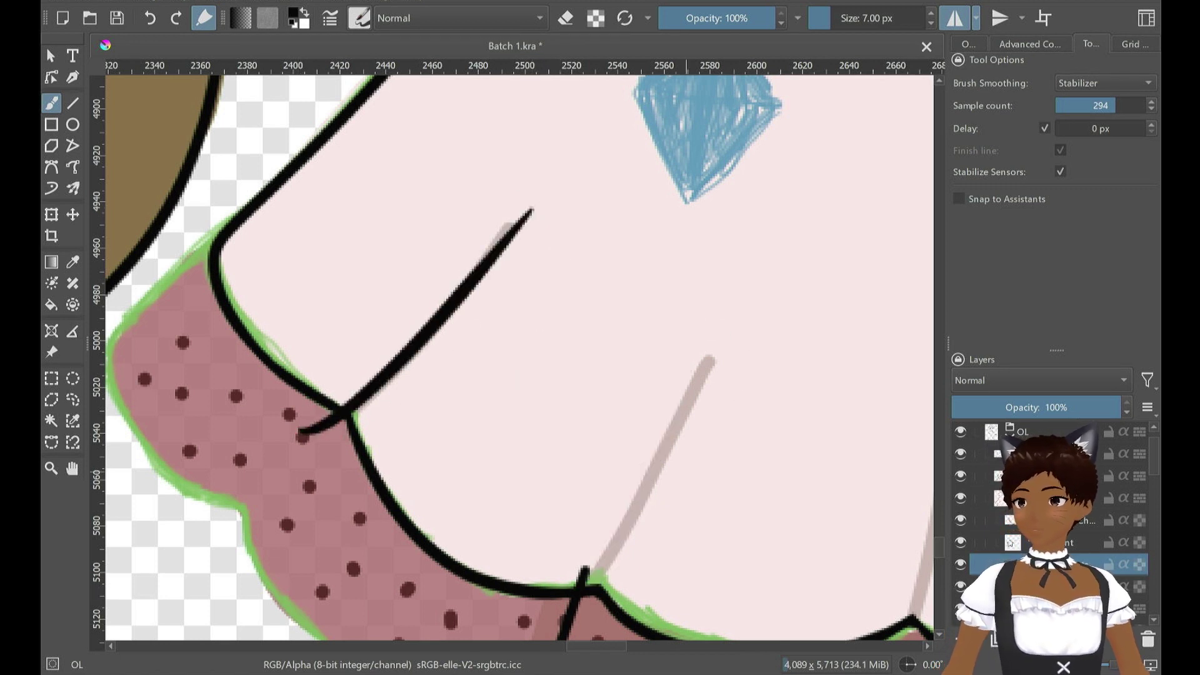
pyautogui.moveTo(582, 622)
pyautogui.mouseDown()
pyautogui.moveTo(714, 331)
pyautogui.moveTo(755, 356)
pyautogui.mouseUp()
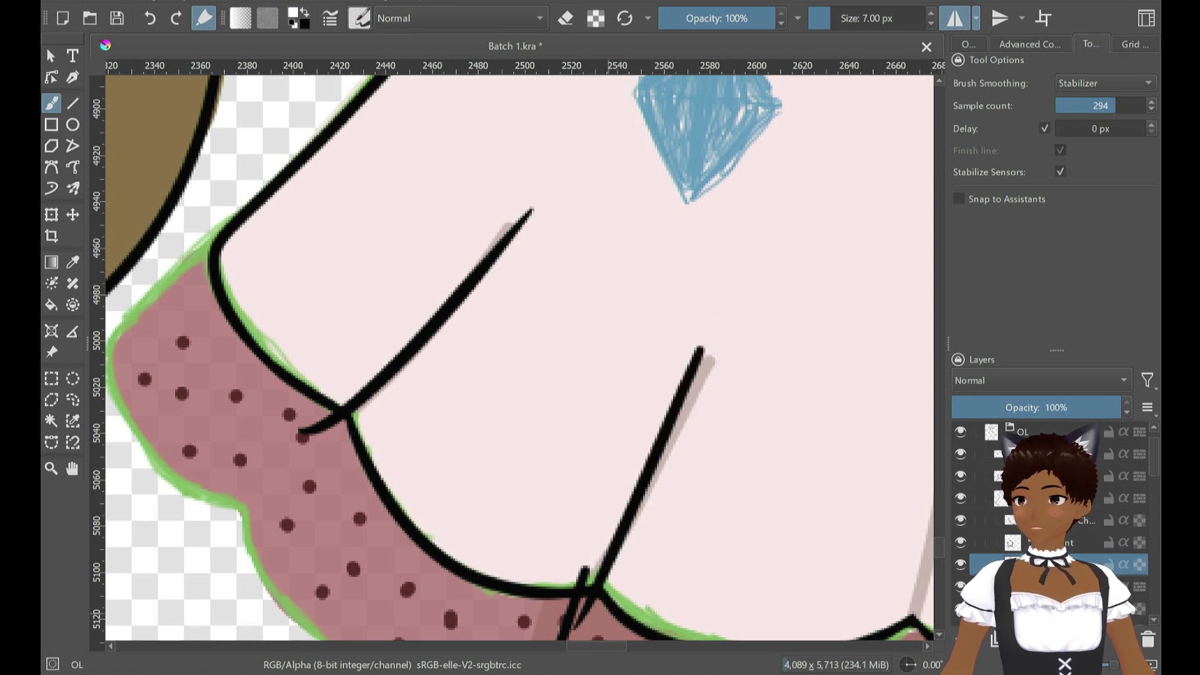
pyautogui.hotkey('ctrl', 'z')
pyautogui.hotkey('ctrl', 'z')
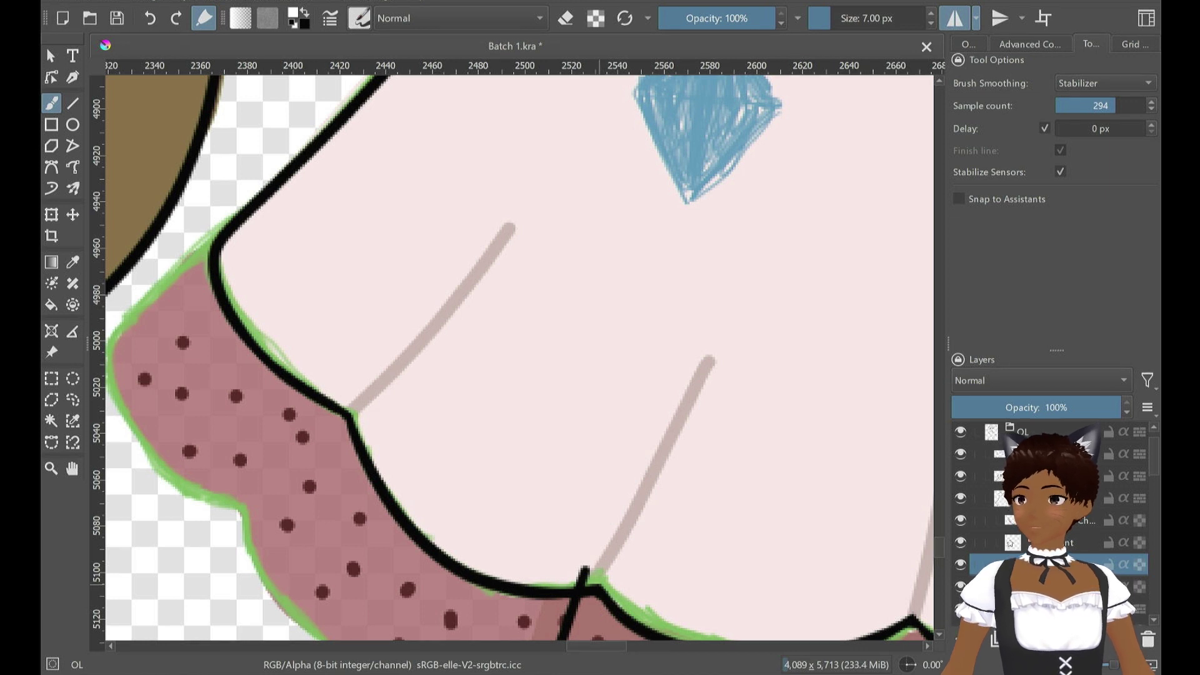
pyautogui.moveTo(532, 210); pyautogui.dragTo(300, 432)
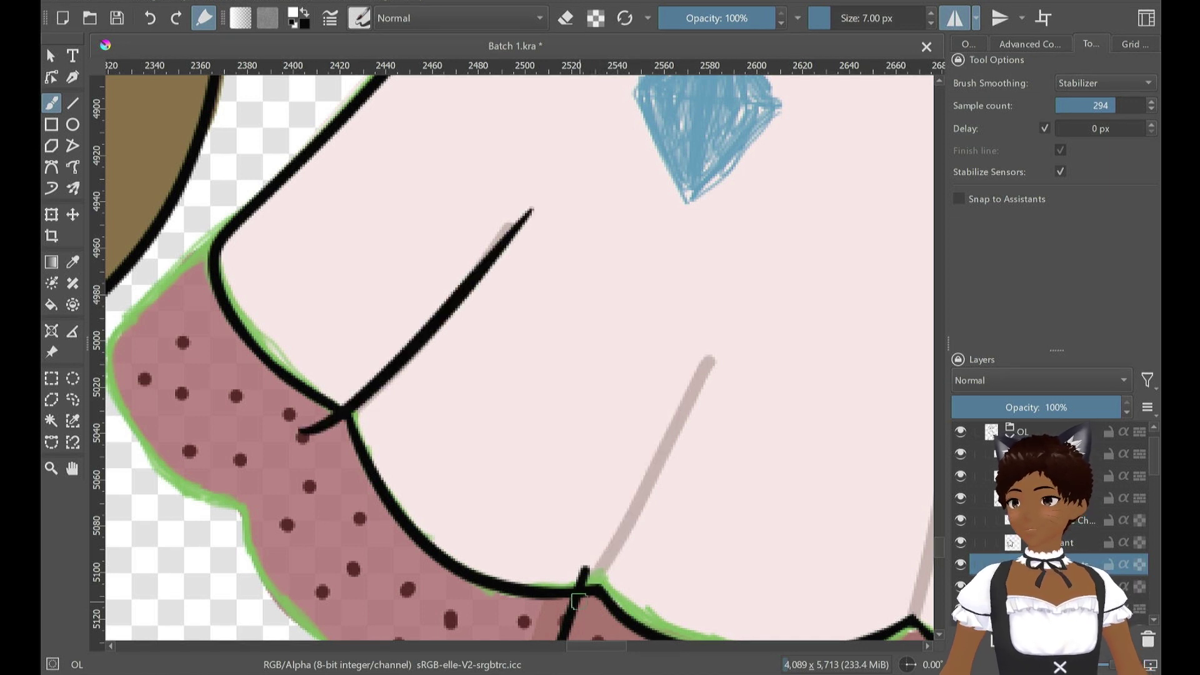
pyautogui.moveTo(677, 437); pyautogui.dragTo(725, 347)
pyautogui.hotkey('ctrl', 'z')
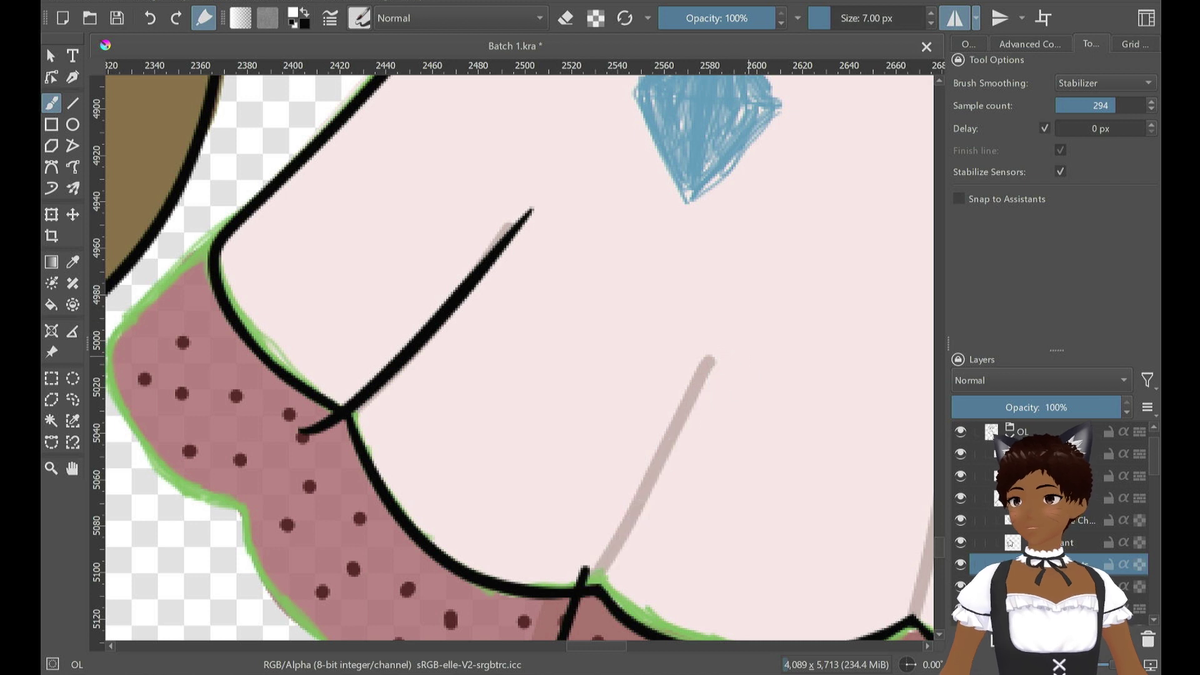
# Pick black as the brush colour and try the middle pleat line with it, undoing each stroke
pyautogui.click(1030, 44)
pyautogui.click(1049, 104)
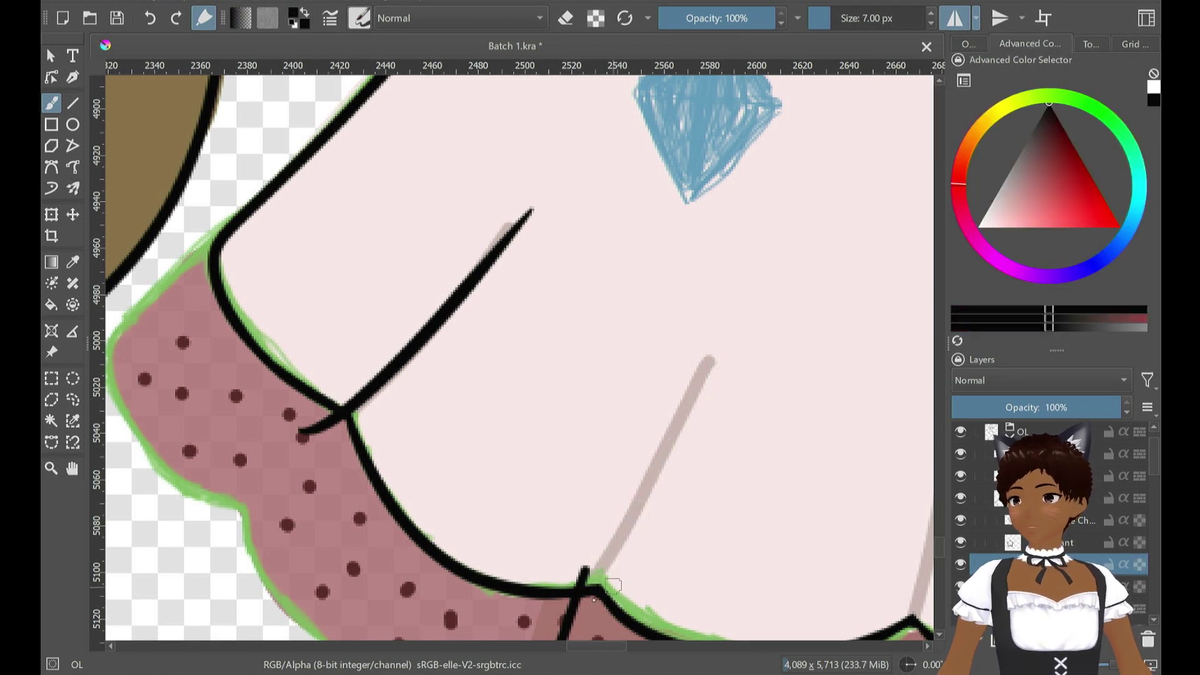
pyautogui.press('x')
pyautogui.moveTo(604, 577); pyautogui.dragTo(736, 313)
pyautogui.hotkey('ctrl', 'z')
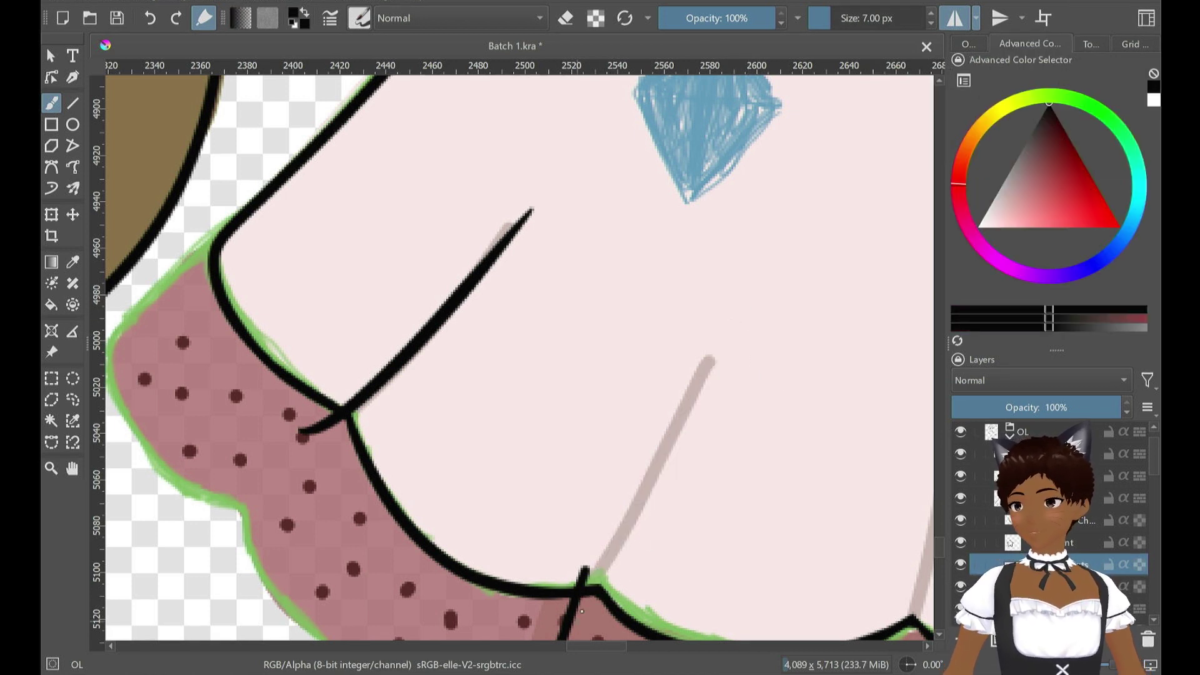
pyautogui.moveTo(582, 611); pyautogui.dragTo(707, 367)
pyautogui.hotkey('ctrl', 'z')
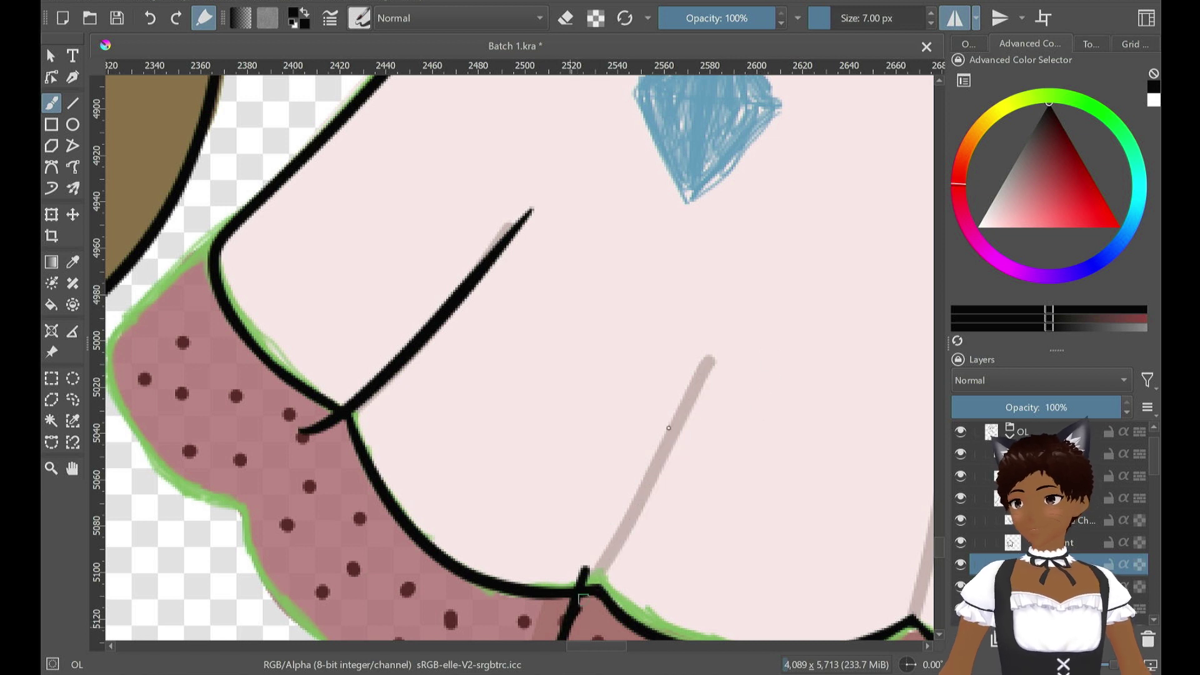
# Ink the mirrored middle pleat line from just below the hem corner almost to the sketched tip, redoing it as needed
pyautogui.moveTo(598, 586); pyautogui.dragTo(717, 354)
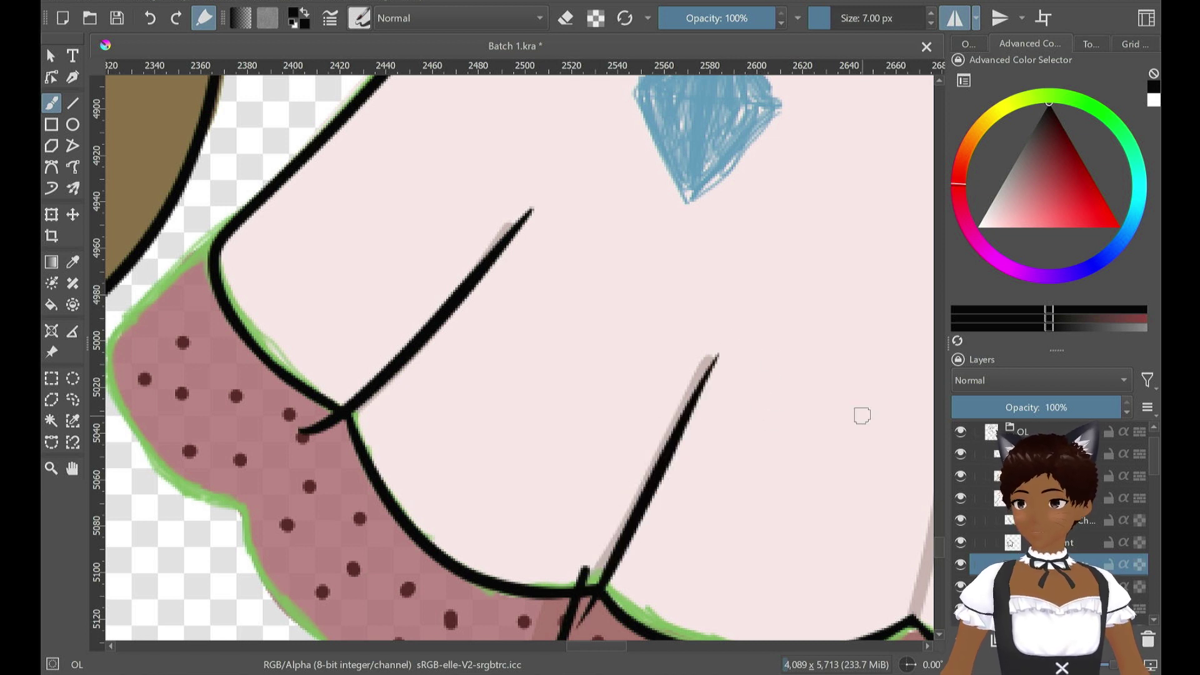
pyautogui.hotkey('ctrl', 'z')
pyautogui.moveTo(619, 536); pyautogui.dragTo(689, 375)
pyautogui.hotkey('ctrl', 'z')
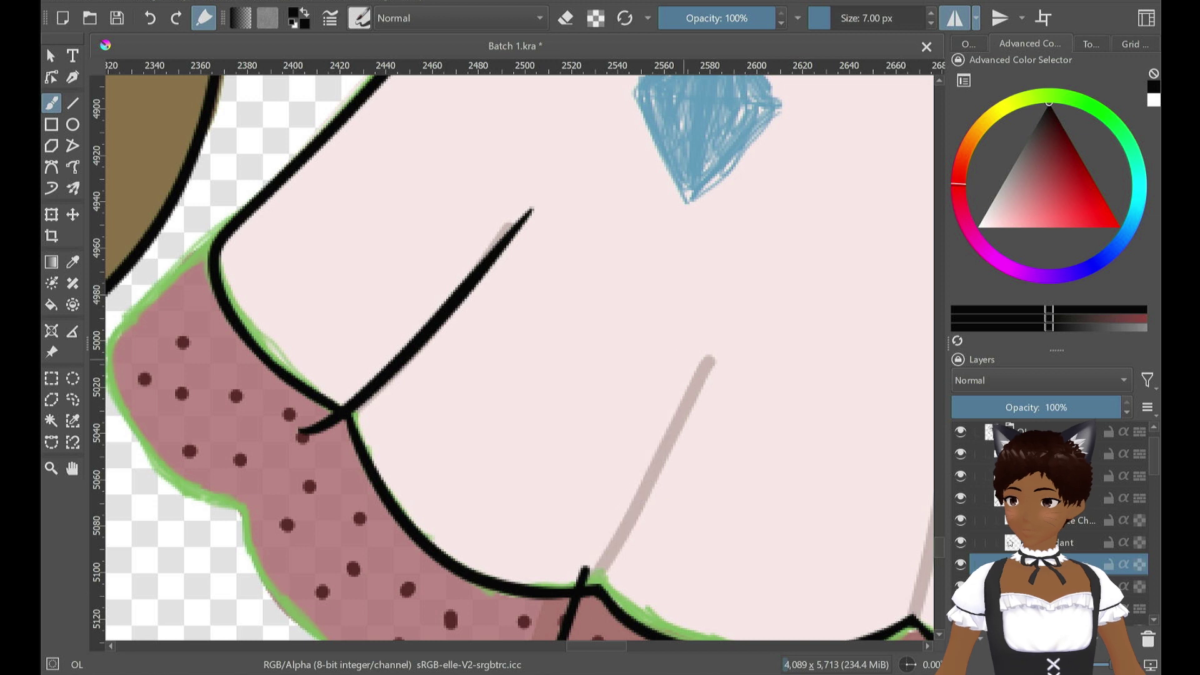
pyautogui.moveTo(585, 614)
pyautogui.mouseDown()
pyautogui.moveTo(704, 362)
pyautogui.moveTo(584, 610)
pyautogui.moveTo(689, 396)
pyautogui.mouseUp()
pyautogui.hotkey('ctrl', 'z')
pyautogui.hotkey('ctrl', 'z')
pyautogui.hotkey('ctrl', 'z')
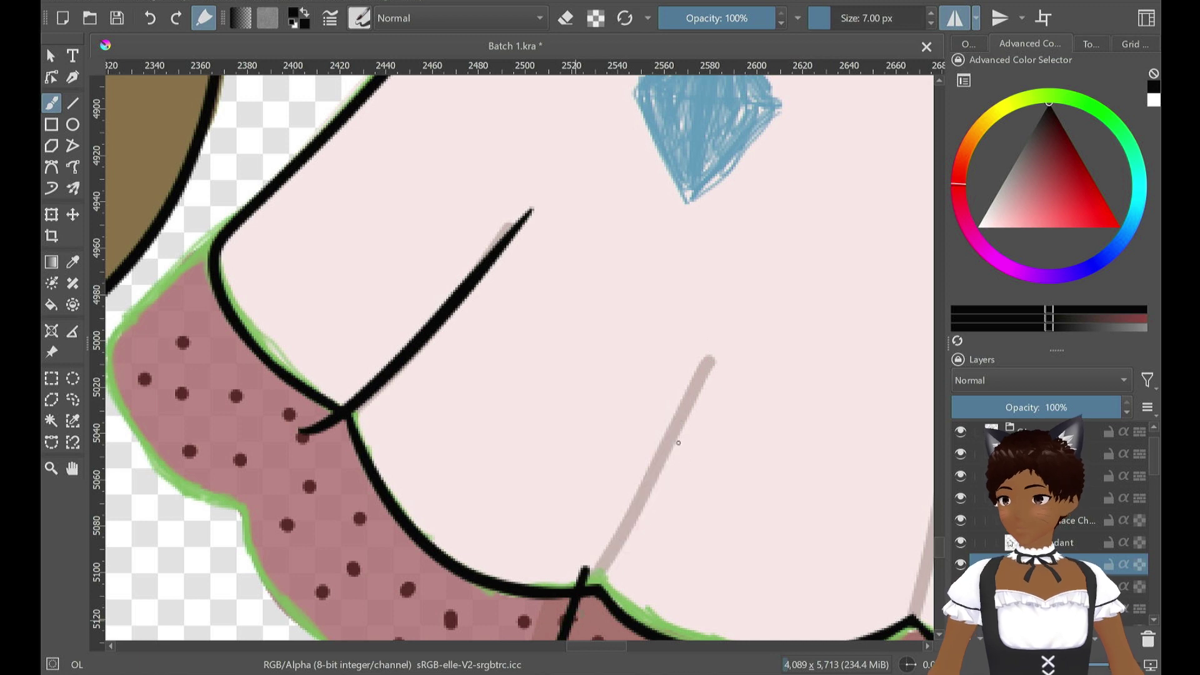
pyautogui.moveTo(586, 603); pyautogui.dragTo(703, 374)
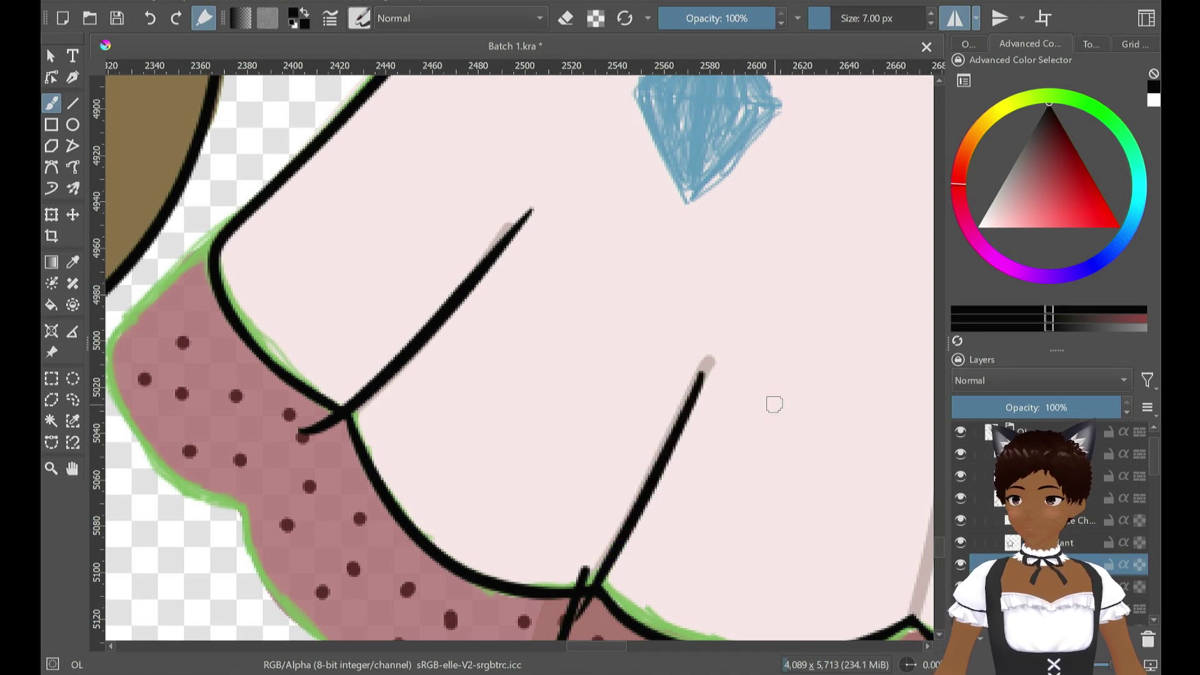
# Try to ink the mirrored innermost pleat line upward from below the hem corner, undoing each stroke
pyautogui.scroll(1, 758, 315)
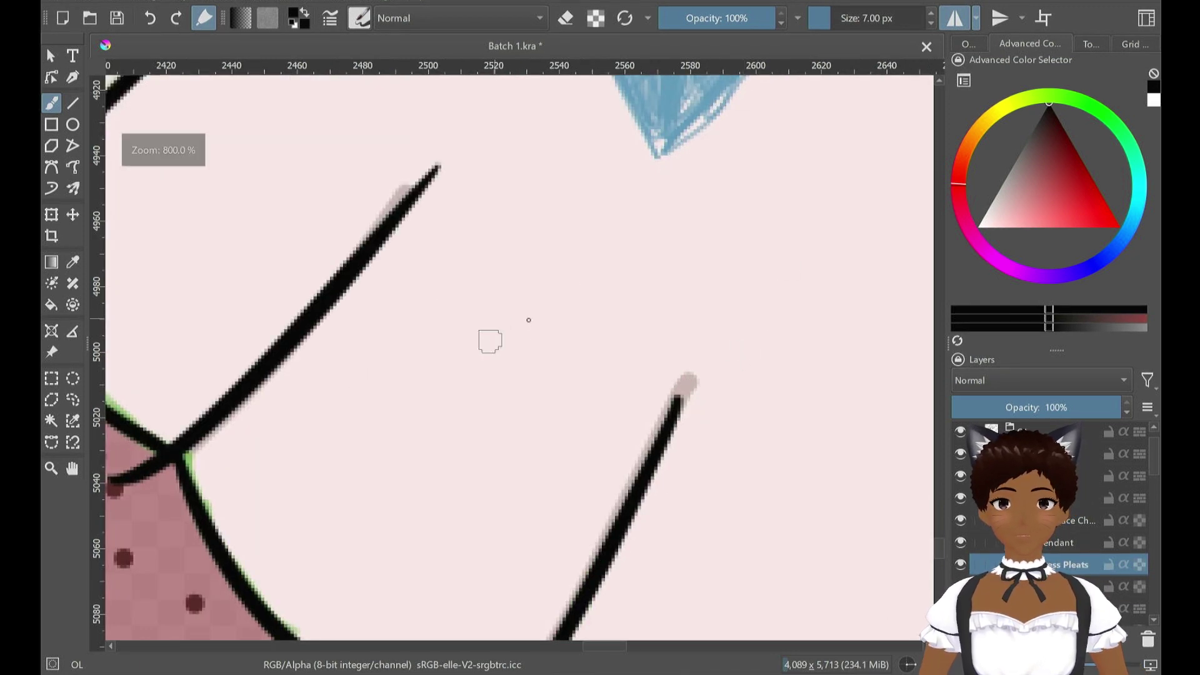
pyautogui.scroll(-6, 653, 377)
pyautogui.moveTo(683, 446); pyautogui.dragTo(671, 464)
pyautogui.scroll(-1, 671, 463)
pyautogui.scroll(12, 770, 490)
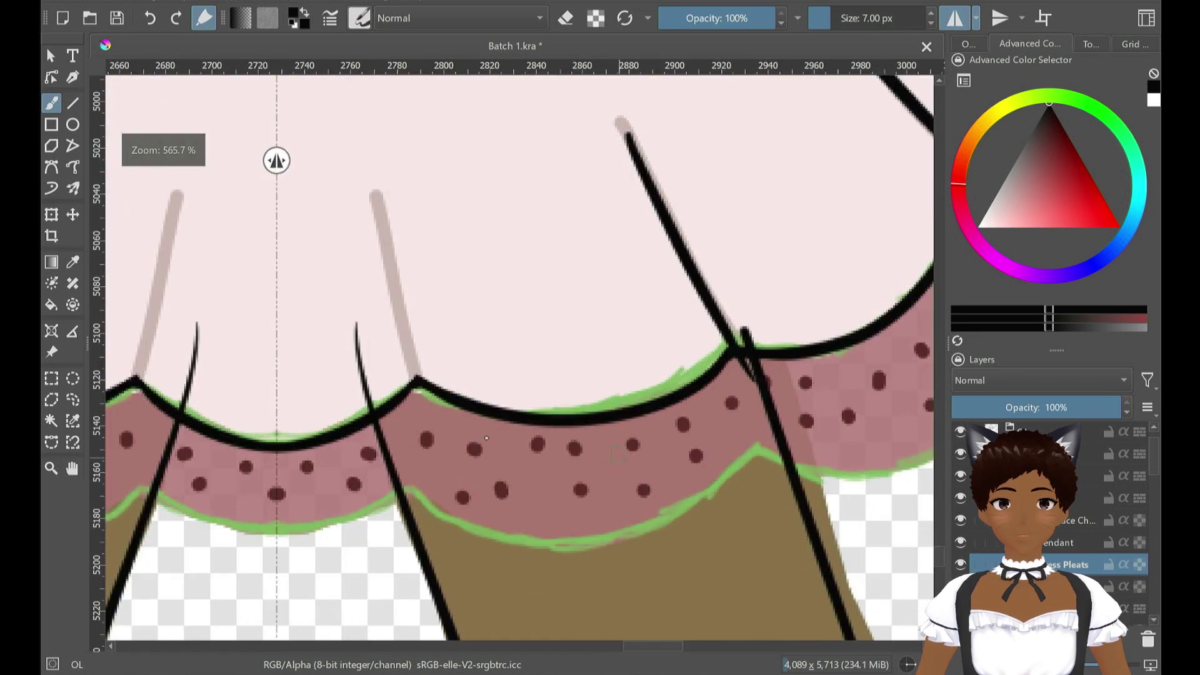
pyautogui.scroll(-1, 620, 505)
pyautogui.moveTo(576, 470); pyautogui.dragTo(726, 536)
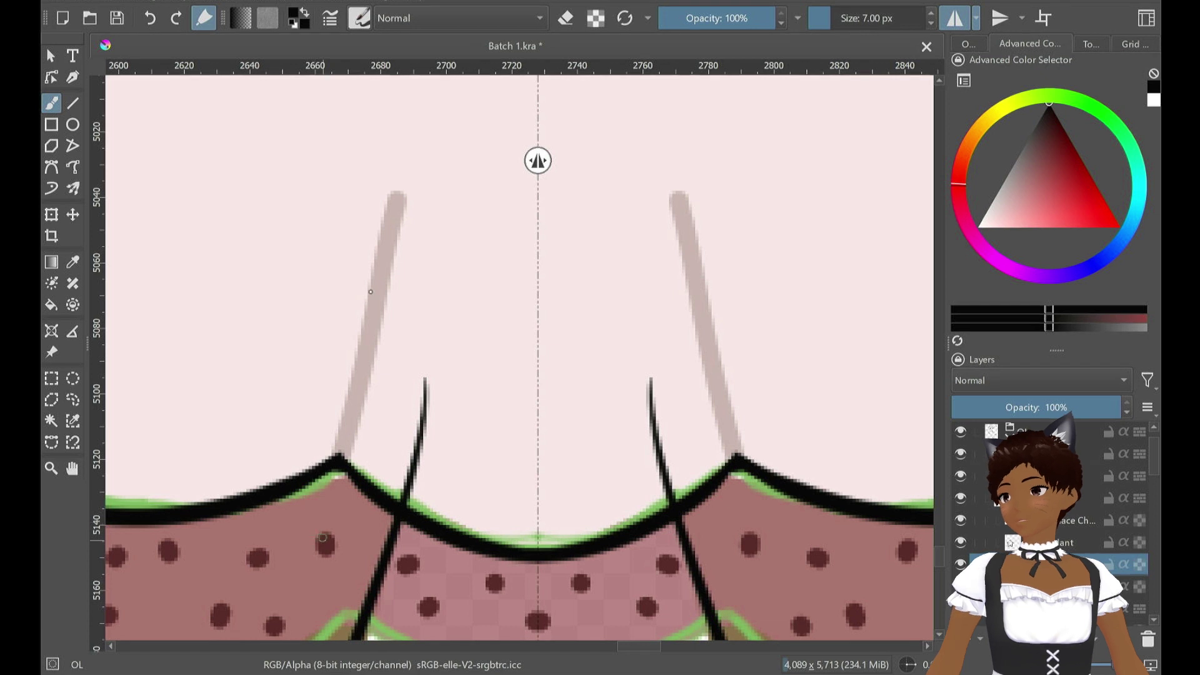
pyautogui.moveTo(323, 538); pyautogui.dragTo(394, 191)
pyautogui.hotkey('ctrl', 'z')
pyautogui.moveTo(321, 520)
pyautogui.mouseDown()
pyautogui.moveTo(357, 383)
pyautogui.moveTo(384, 177)
pyautogui.moveTo(339, 462)
pyautogui.mouseUp()
pyautogui.hotkey('ctrl', 'z')
pyautogui.hotkey('ctrl', 'z')
pyautogui.hotkey('ctrl', 'z')
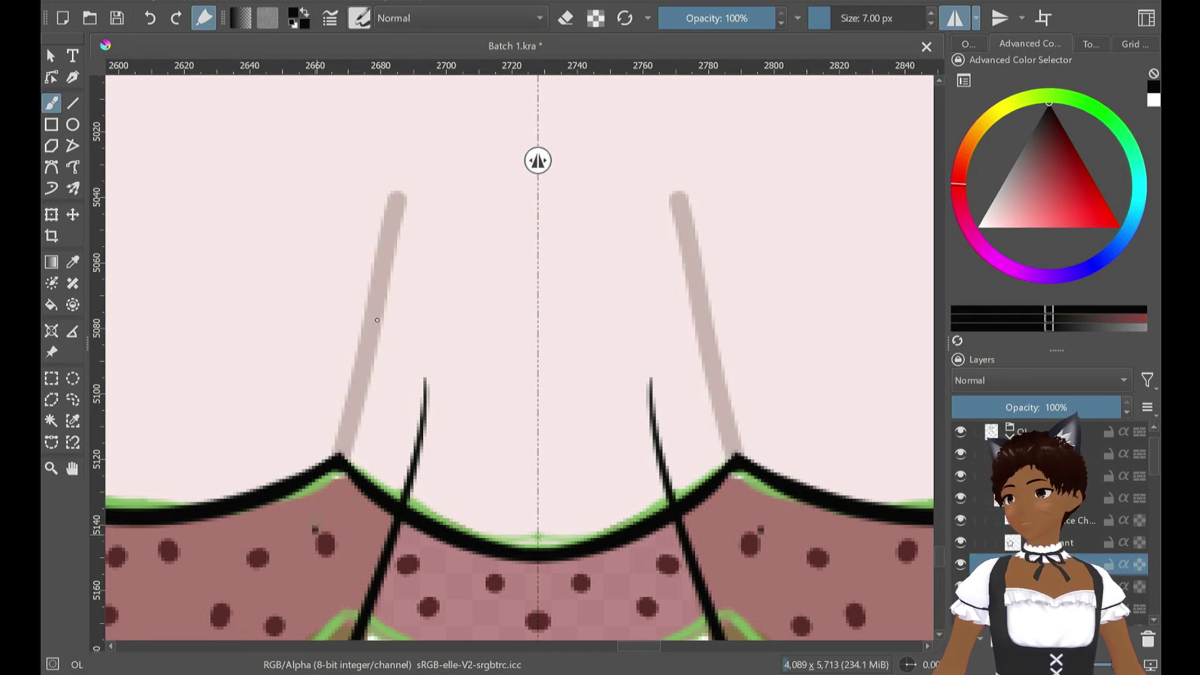
# Ink the mirrored innermost pleat line from below the hem corner to the sketched line's upper end, redoing the curve as needed
pyautogui.moveTo(315, 531); pyautogui.dragTo(329, 465)
pyautogui.moveTo(394, 194)
pyautogui.mouseDown()
pyautogui.moveTo(326, 462)
pyautogui.moveTo(373, 344)
pyautogui.moveTo(397, 193)
pyautogui.mouseUp()
pyautogui.hotkey('ctrl', 'z')
pyautogui.hotkey('ctrl', 'z')
pyautogui.moveTo(315, 528); pyautogui.dragTo(389, 194)
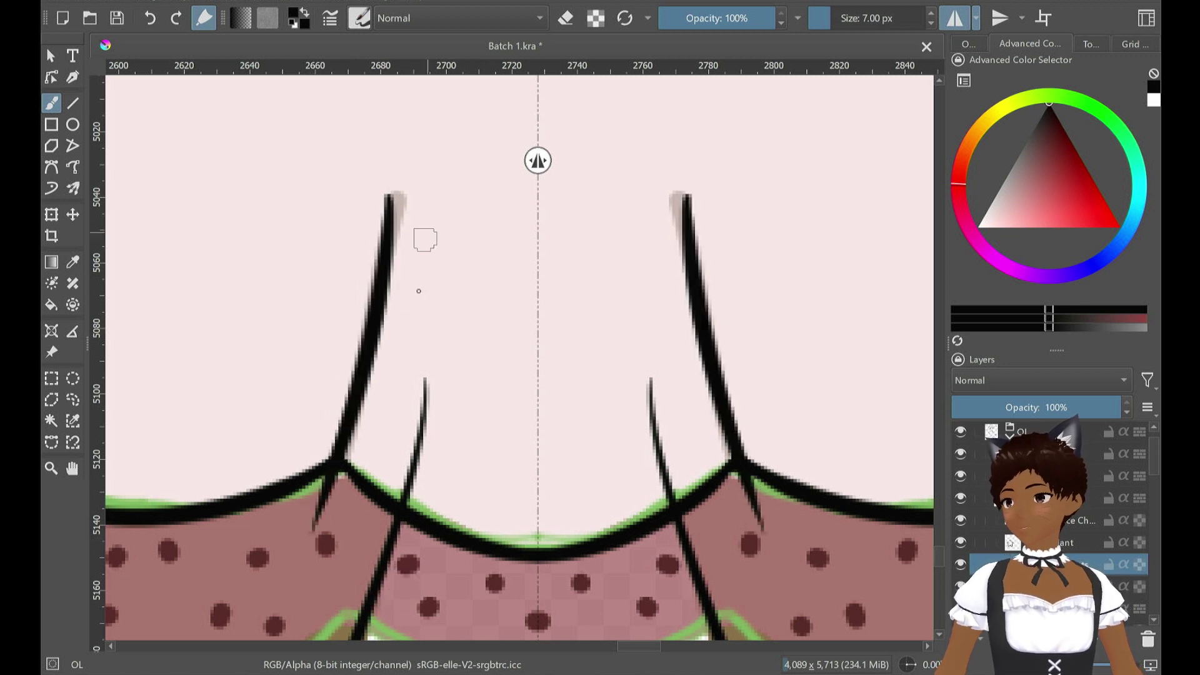
pyautogui.hotkey('ctrl', 'z')
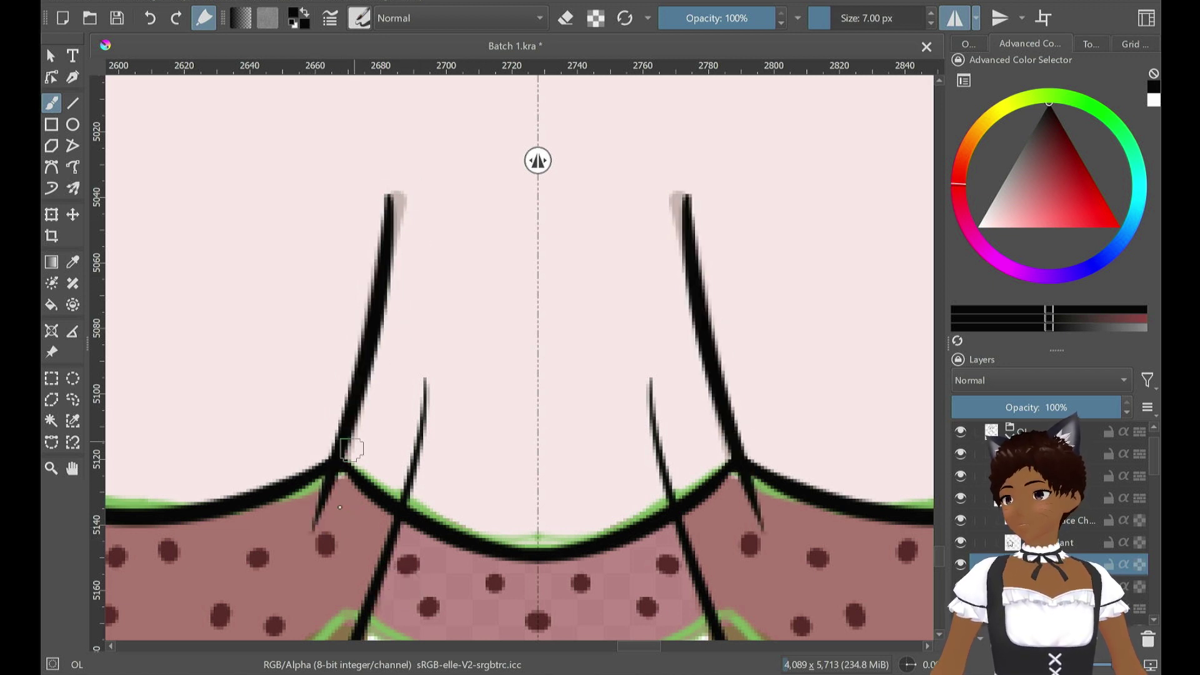
# Redo the mirrored innermost pleat line from below the hem corner to just short of the sketched upper tip, undoing the earlier strokes
pyautogui.hotkey('ctrl', 'z')
pyautogui.moveTo(368, 348); pyautogui.dragTo(390, 203)
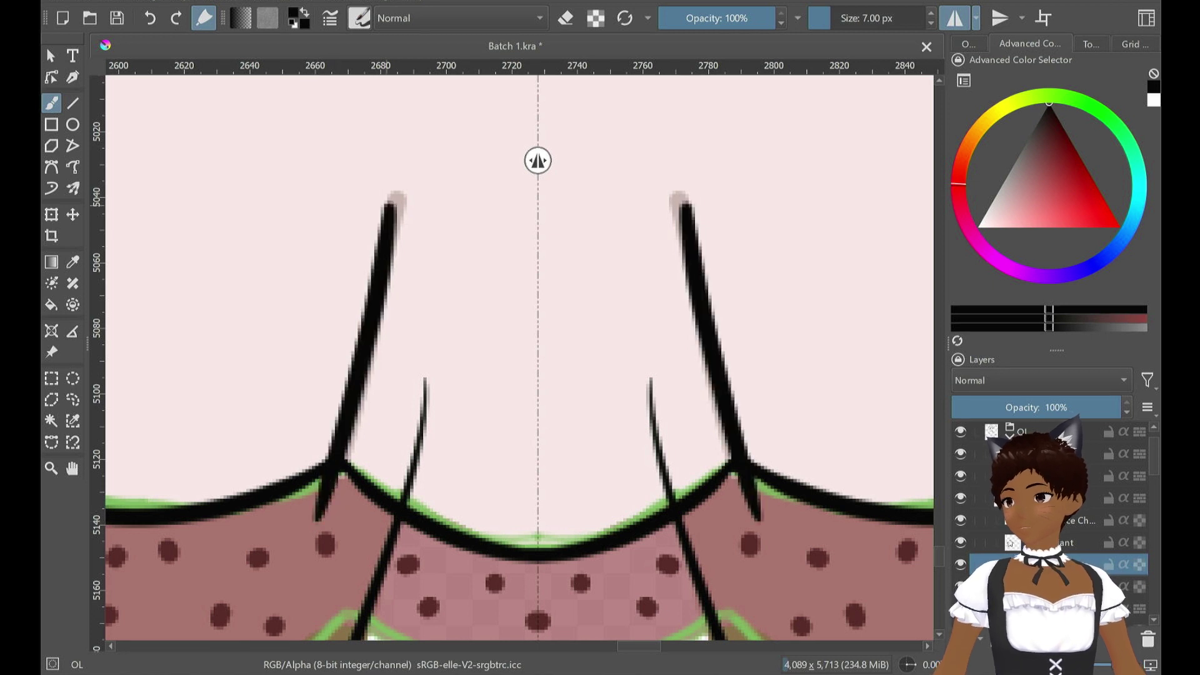
pyautogui.hotkey('ctrl', 'z')
pyautogui.moveTo(317, 530); pyautogui.dragTo(389, 206)
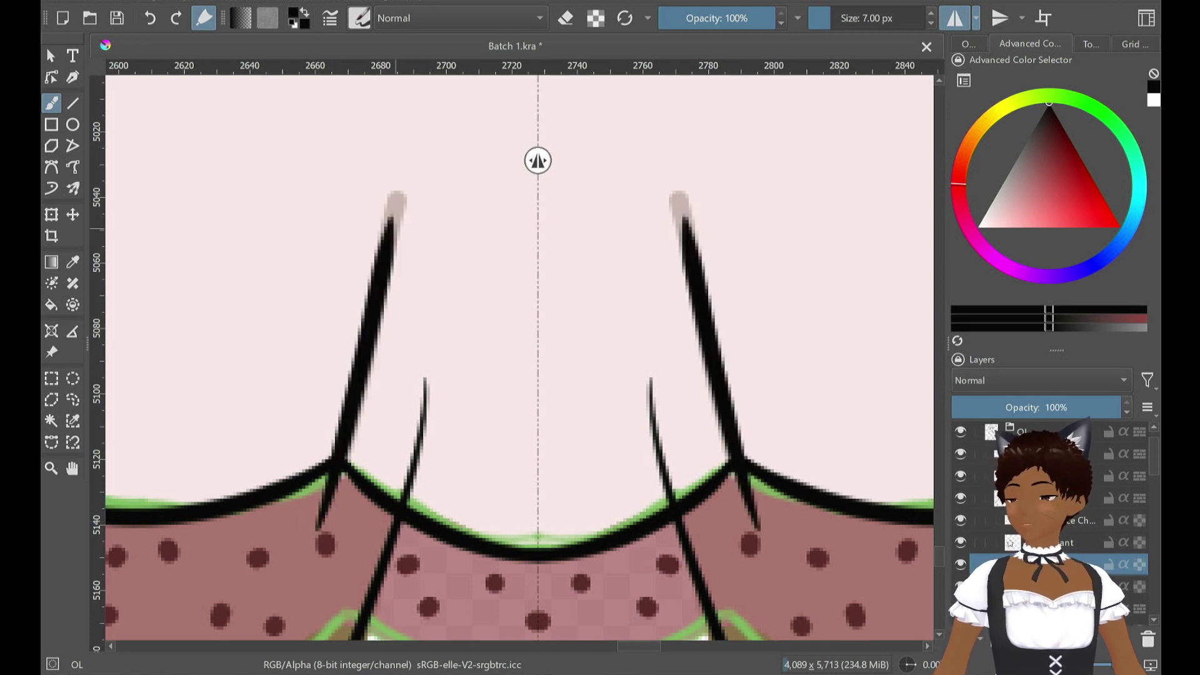
# Switch to the Pixel Art brush in eraser mode and set its stabilizer to a sample count of 3 and a 0 px delay
pyautogui.press('F6')
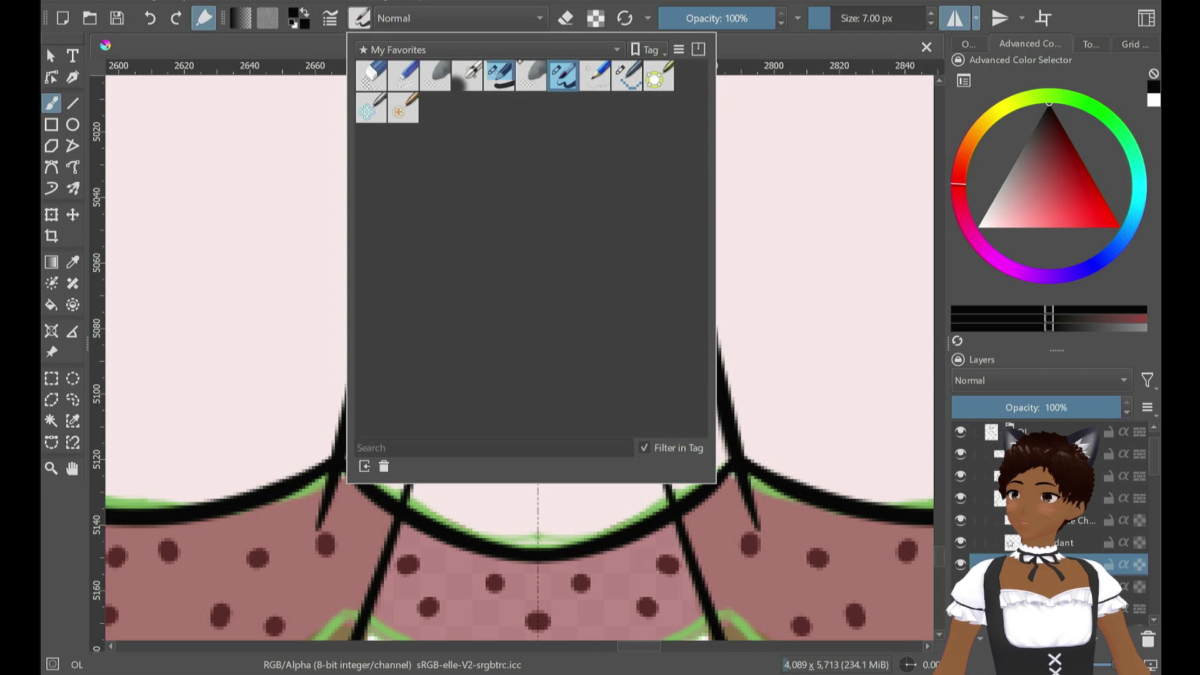
pyautogui.click(499, 76)
pyautogui.click(627, 76)
pyautogui.press('Escape')
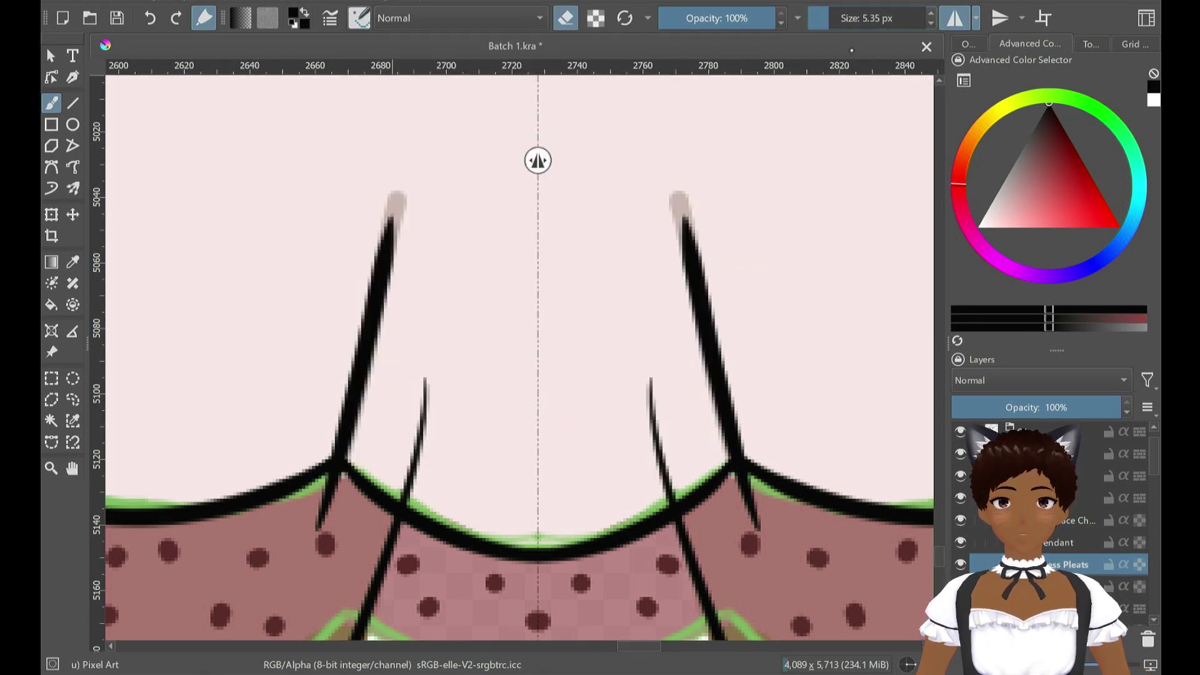
pyautogui.click(1090, 44)
pyautogui.click(1107, 129)
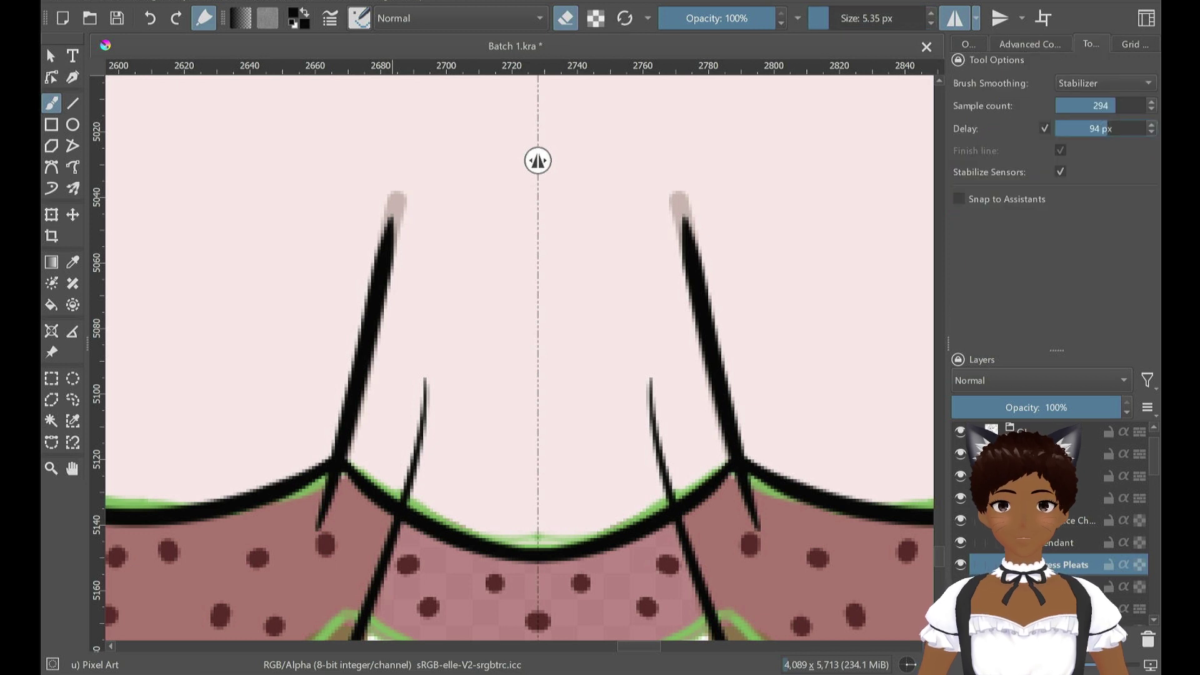
pyautogui.click(1058, 105)
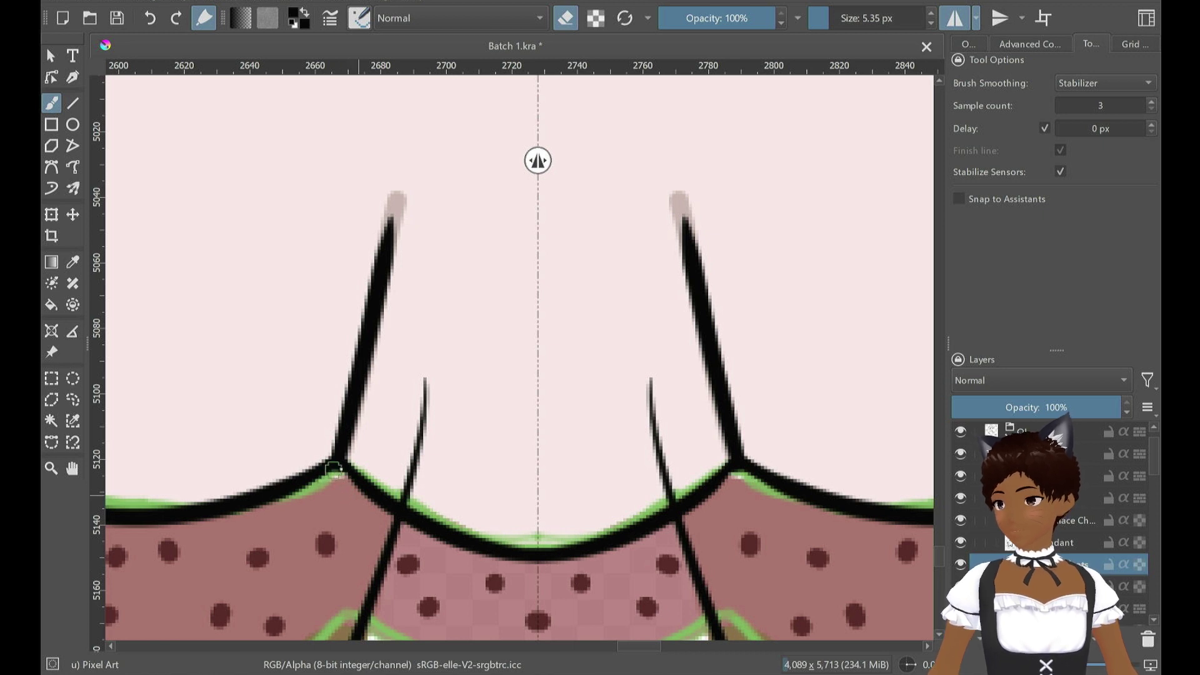
# Erase the ends of the innermost and outermost pleat lines that overshoot below the hem corners on the Dress Pleats layer
pyautogui.moveTo(337, 464); pyautogui.dragTo(317, 528)
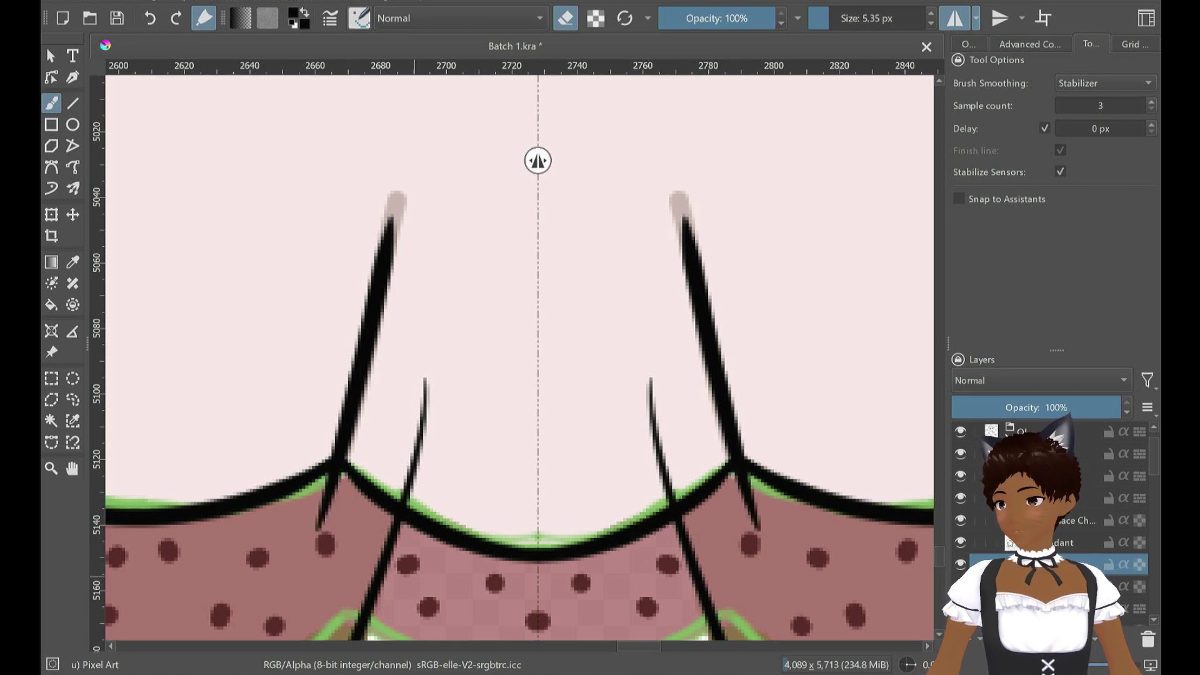
pyautogui.hotkey('ctrl', 'z')
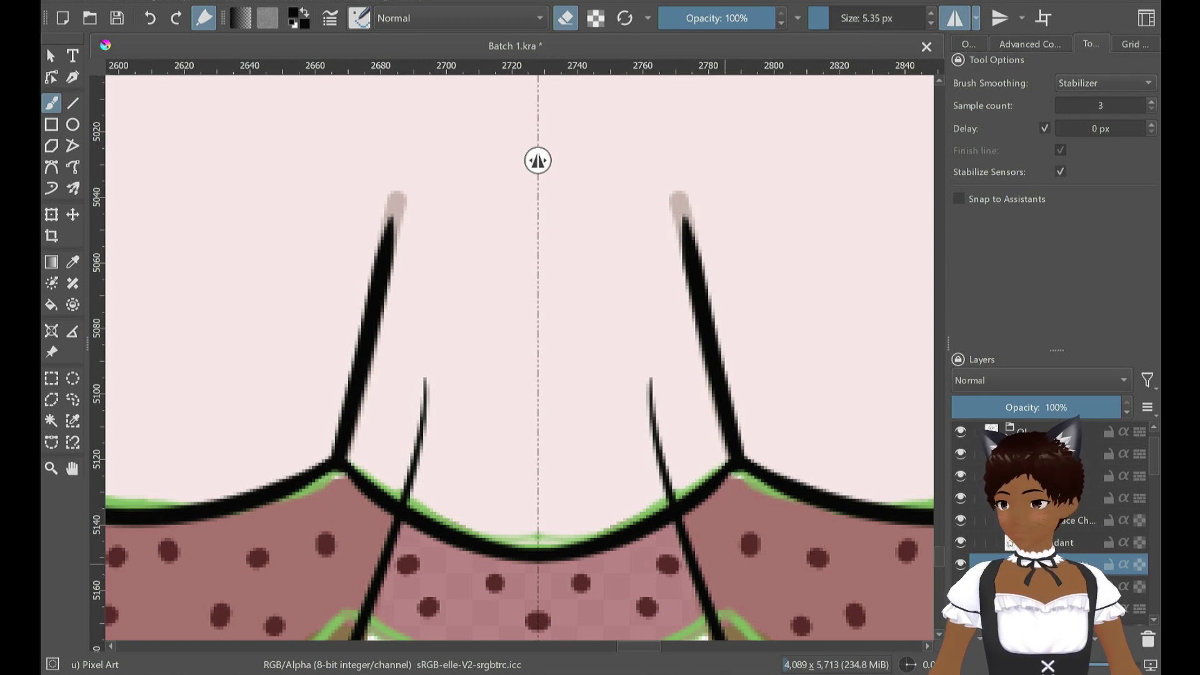
pyautogui.moveTo(634, 650); pyautogui.dragTo(594, 647)
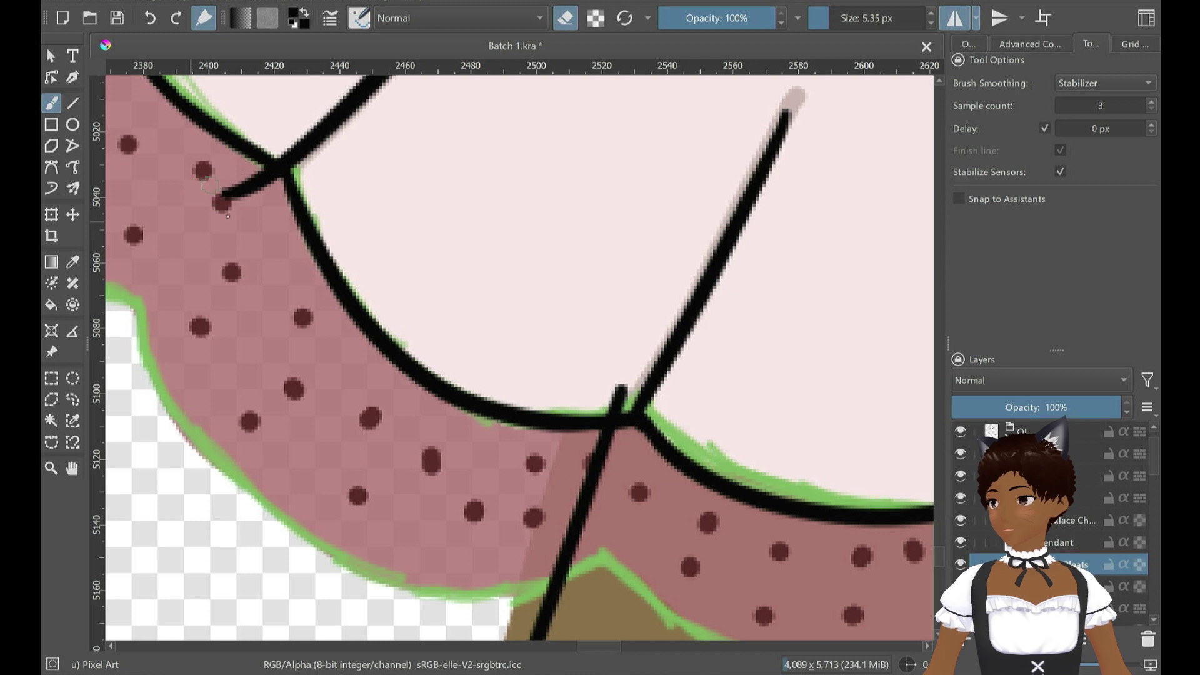
pyautogui.moveTo(236, 201); pyautogui.dragTo(264, 187)
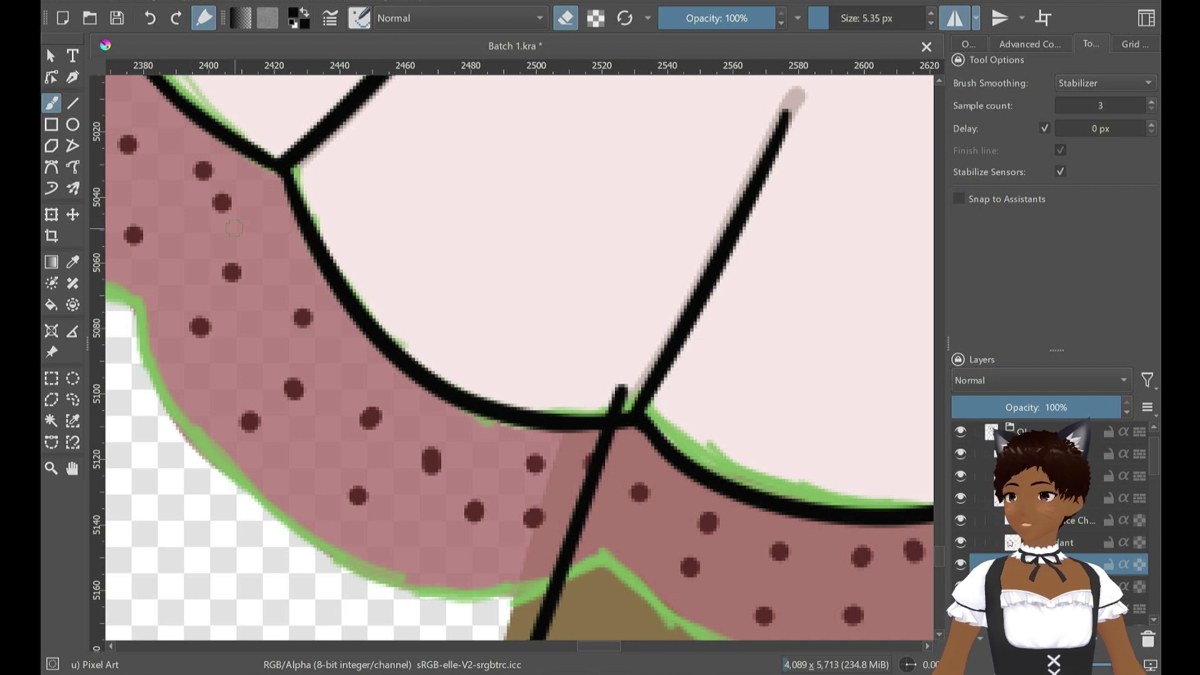
# Select the Legs layer and erase the tips of the outer and inner leg lines that overshoot above the skirt hem
pyautogui.scroll(-3, 349, 161)
pyautogui.moveTo(381, 201)
pyautogui.mouseDown()
pyautogui.moveTo(402, 233)
pyautogui.moveTo(401, 269)
pyautogui.mouseUp()
pyautogui.moveTo(622, 256); pyautogui.dragTo(459, 300)
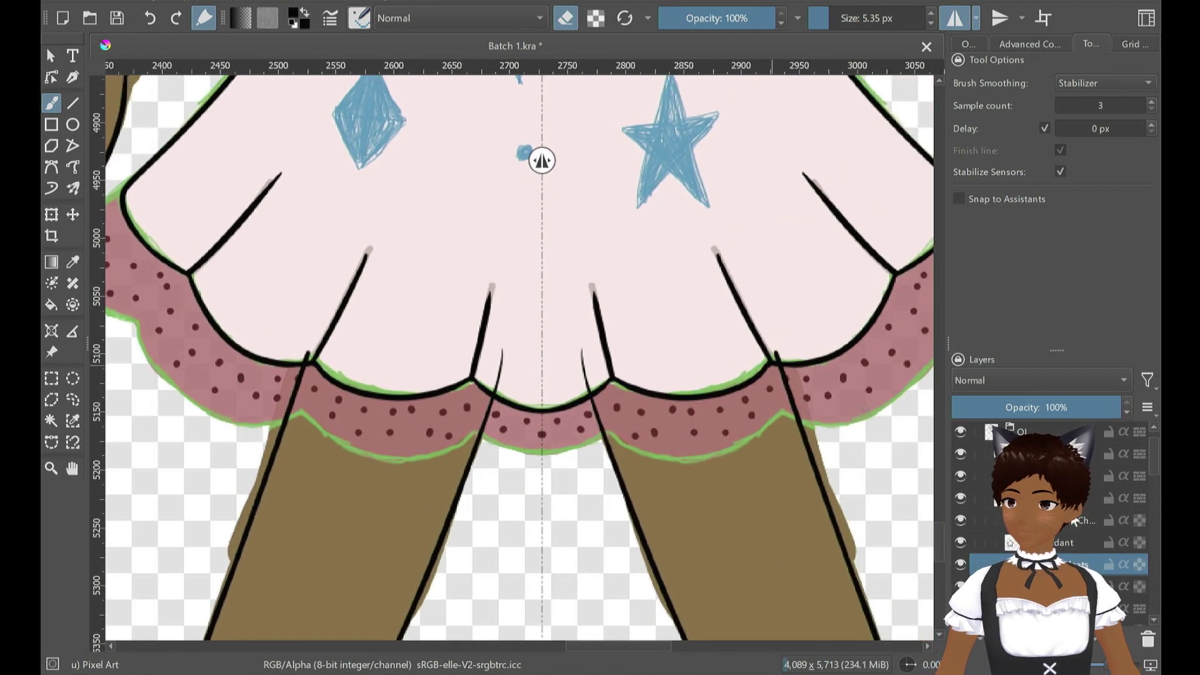
pyautogui.scroll(-2, 1063, 528)
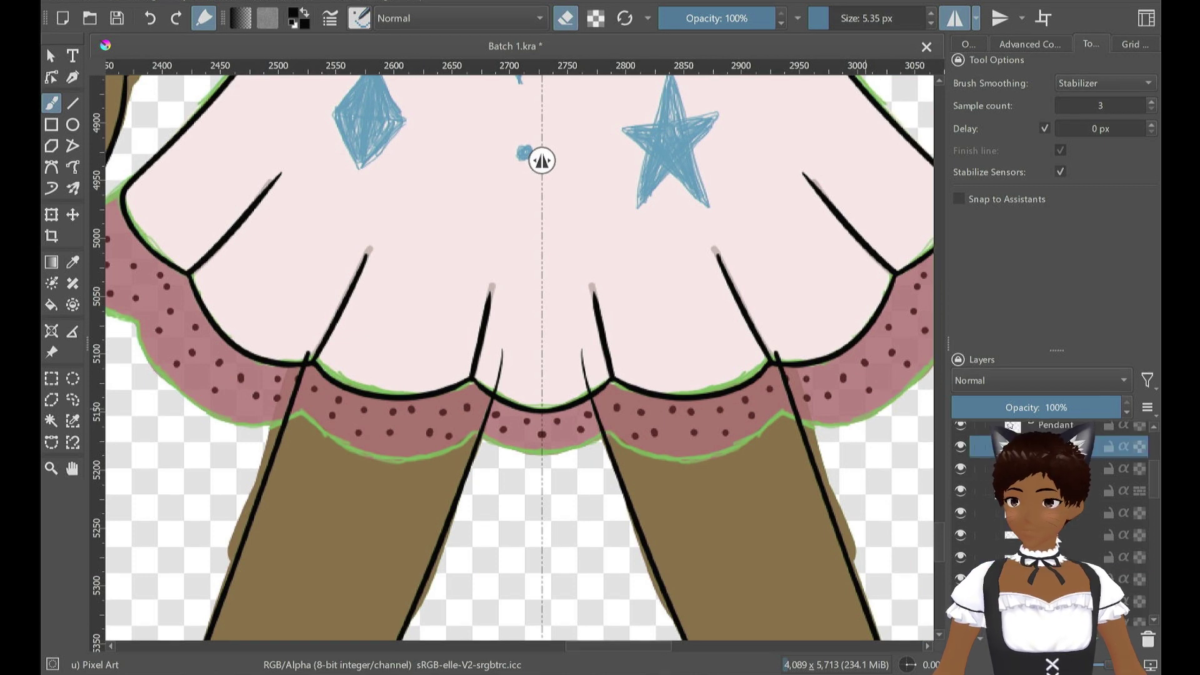
pyautogui.click(1057, 527)
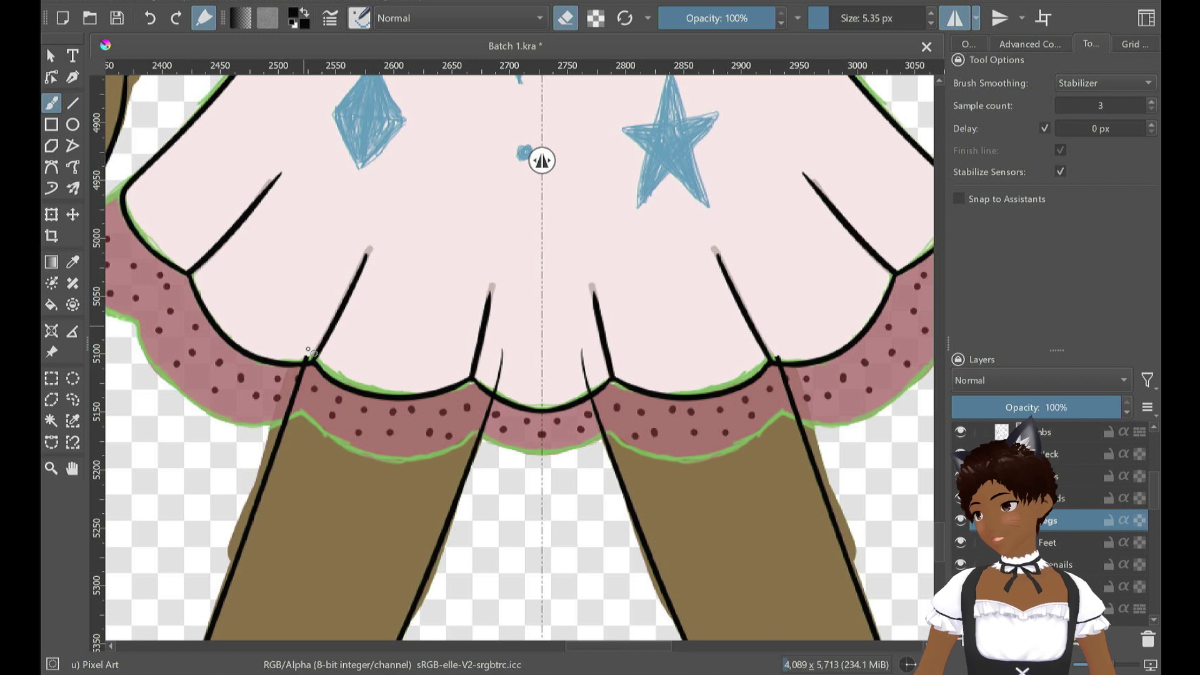
pyautogui.hotkey('ctrl', '+')
pyautogui.hotkey('ctrl', '+')
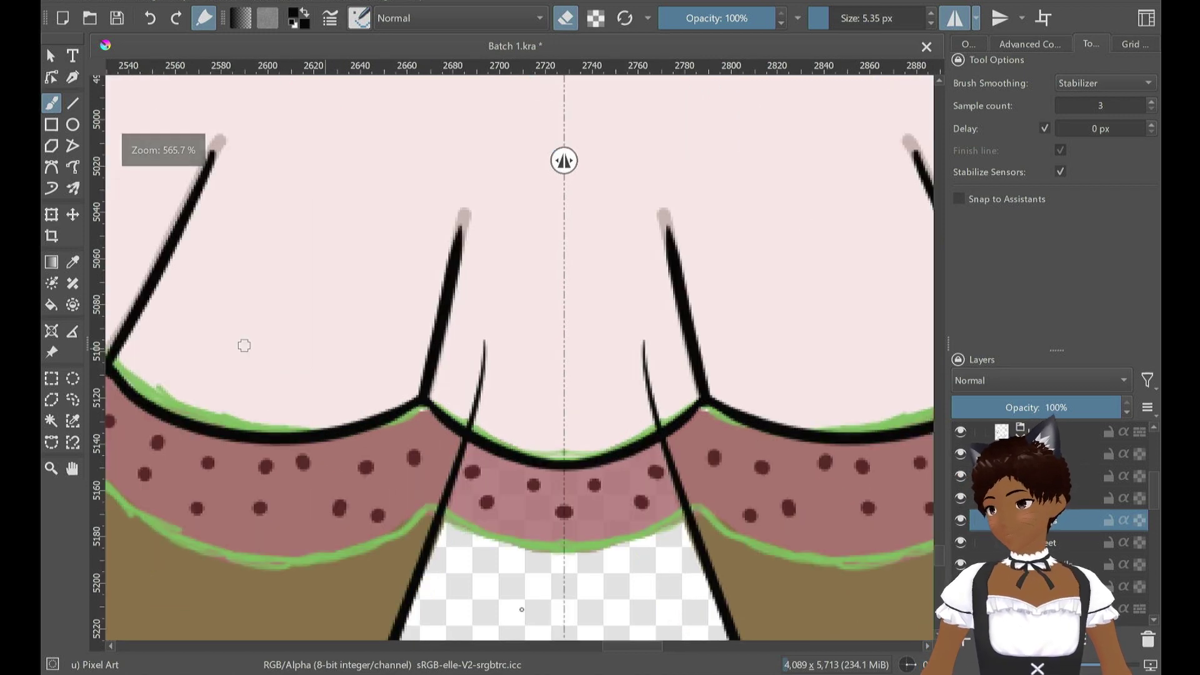
pyautogui.moveTo(642, 649); pyautogui.dragTo(632, 649)
pyautogui.moveTo(222, 329); pyautogui.dragTo(239, 360)
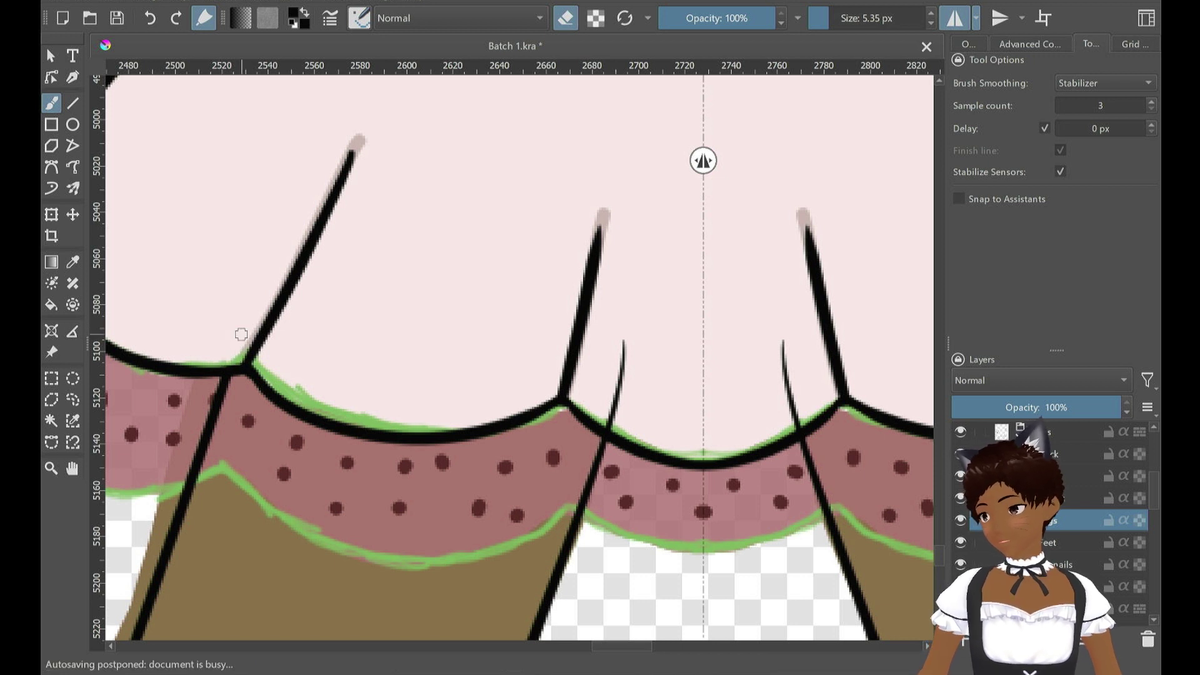
pyautogui.moveTo(635, 335)
pyautogui.mouseDown()
pyautogui.moveTo(632, 378)
pyautogui.moveTo(619, 357)
pyautogui.mouseUp()
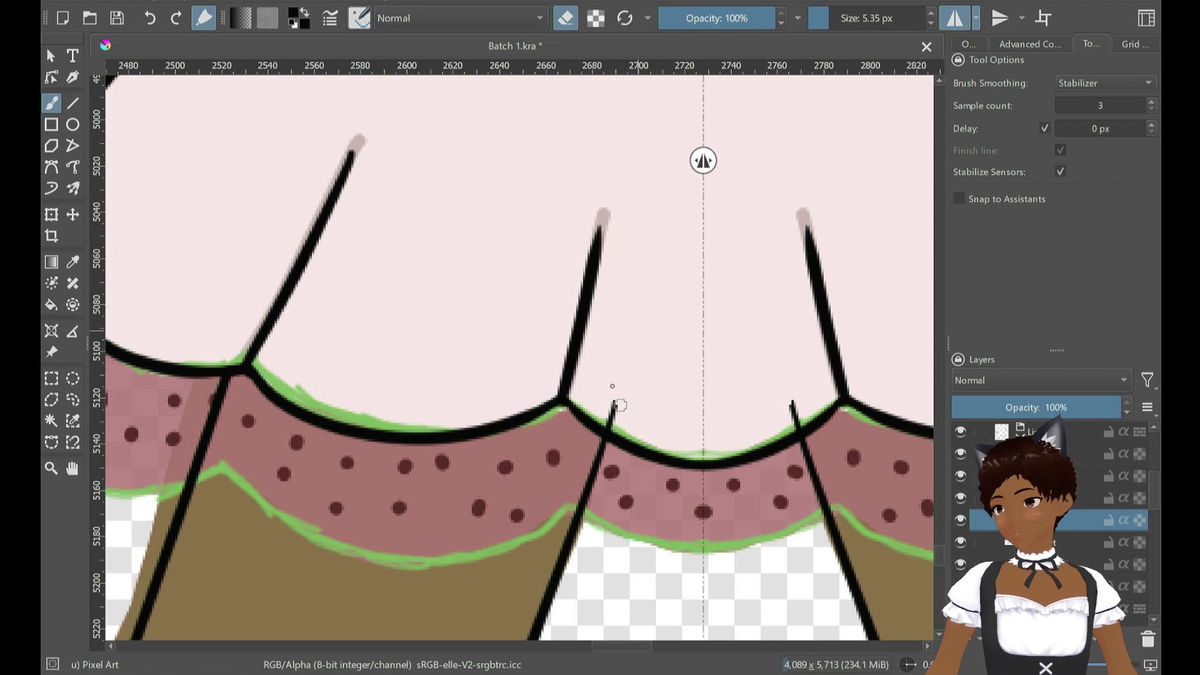
pyautogui.moveTo(615, 400); pyautogui.dragTo(610, 425)
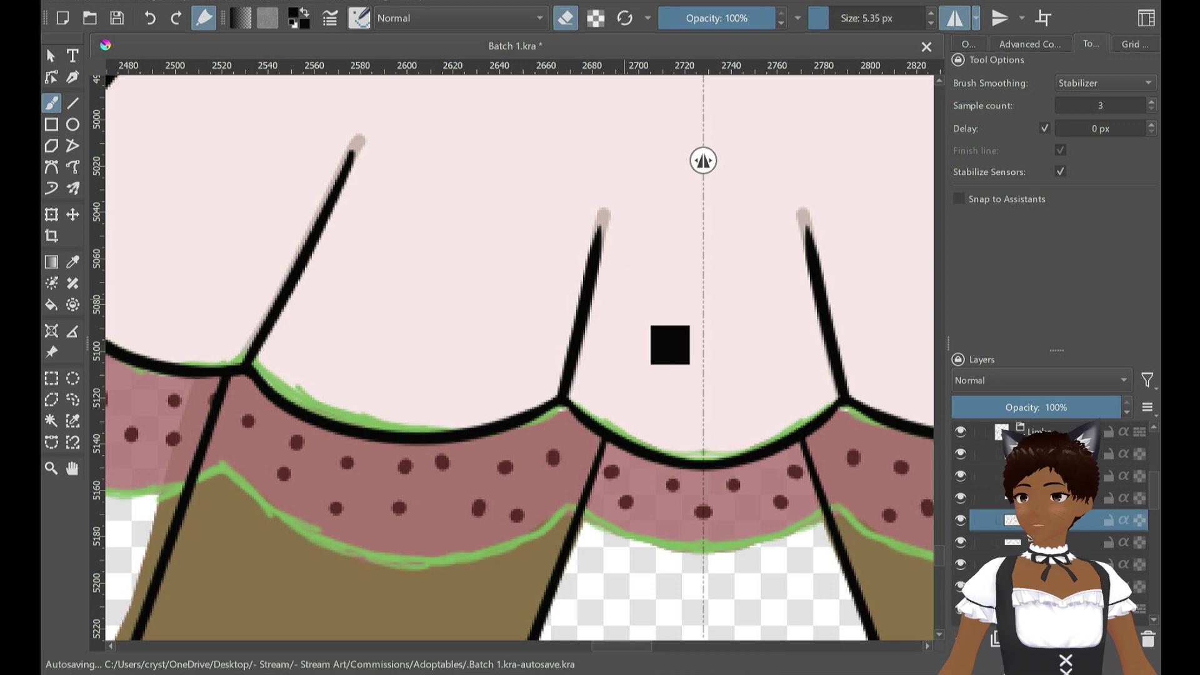
# Save the Batch 1.kra document, retrying once the save error is dismissed
pyautogui.hotkey('ctrl', 's')
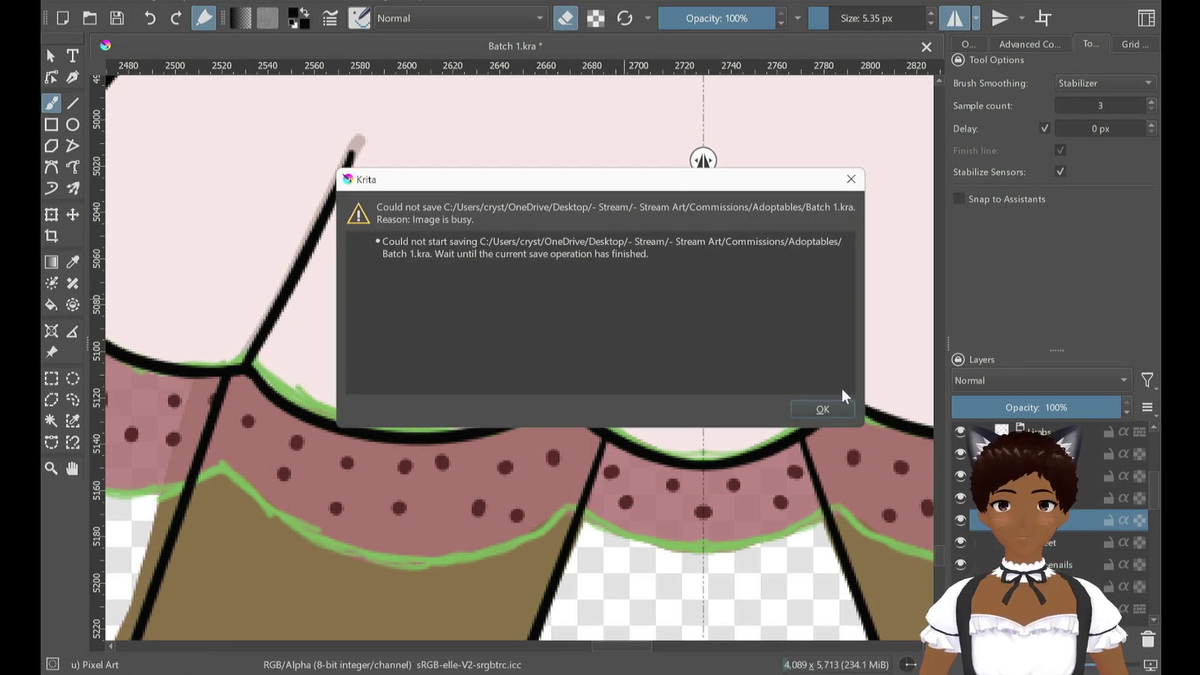
pyautogui.click(795, 405)
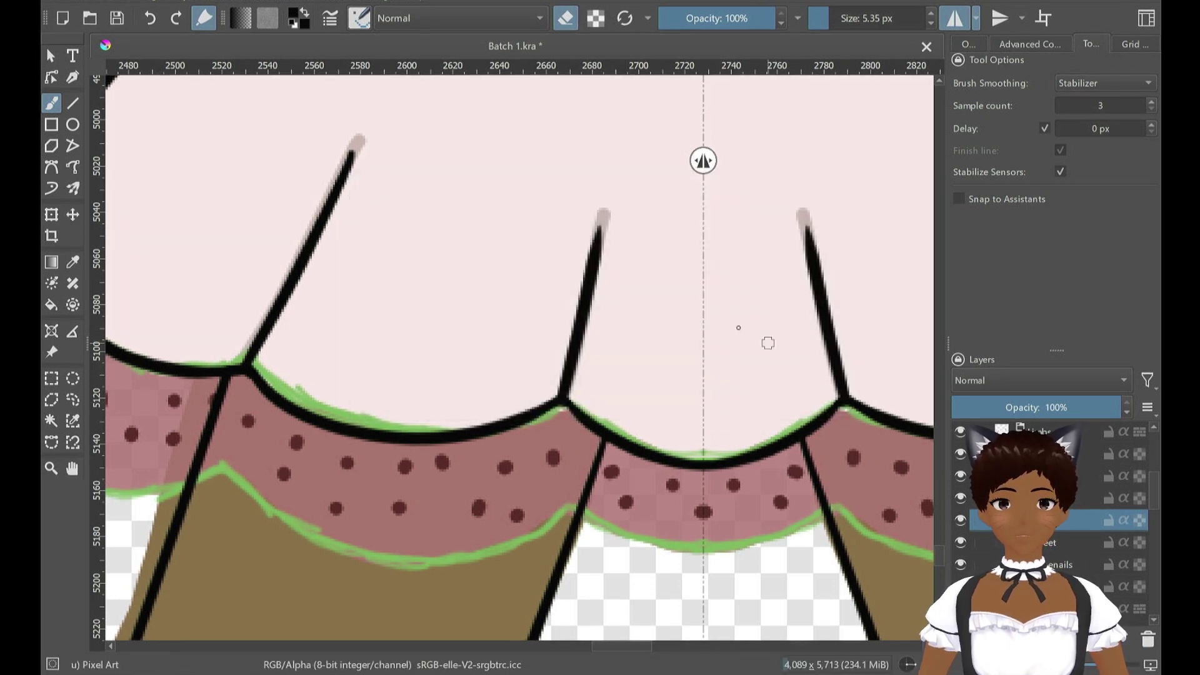
pyautogui.hotkey('ctrl', 's')
pyautogui.scroll(-10, 692, 319)
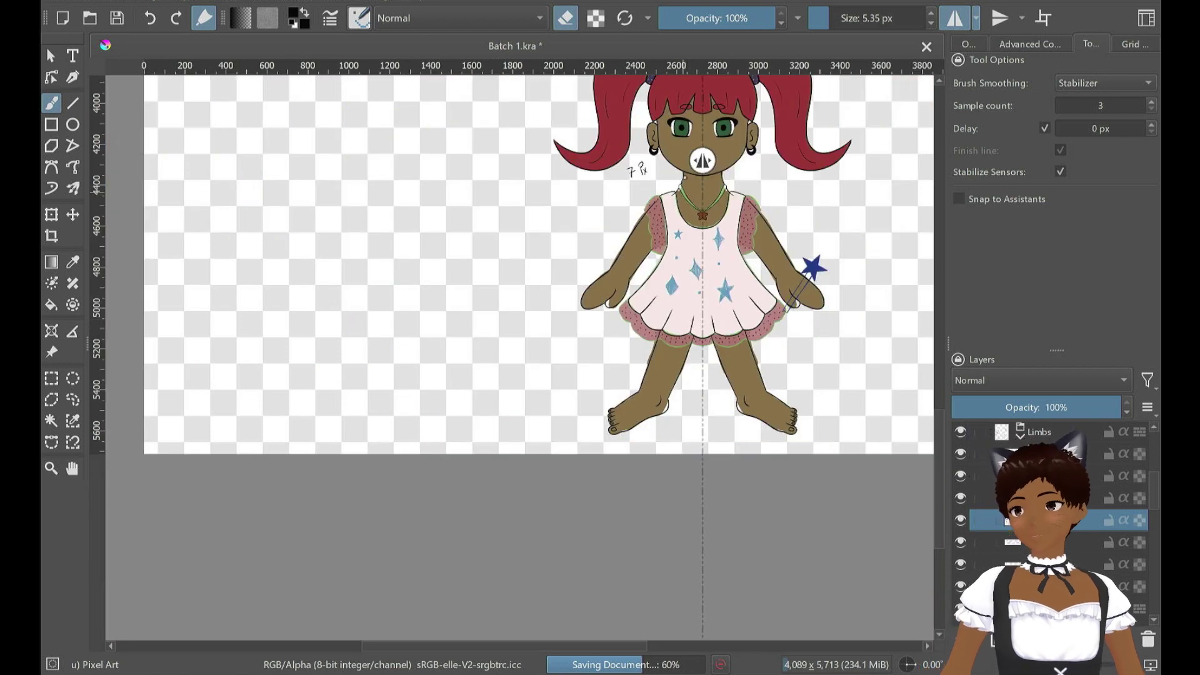
pyautogui.scroll(3, 703, 161)
pyautogui.moveTo(796, 335); pyautogui.dragTo(616, 141)
pyautogui.moveTo(749, 458); pyautogui.dragTo(736, 343)
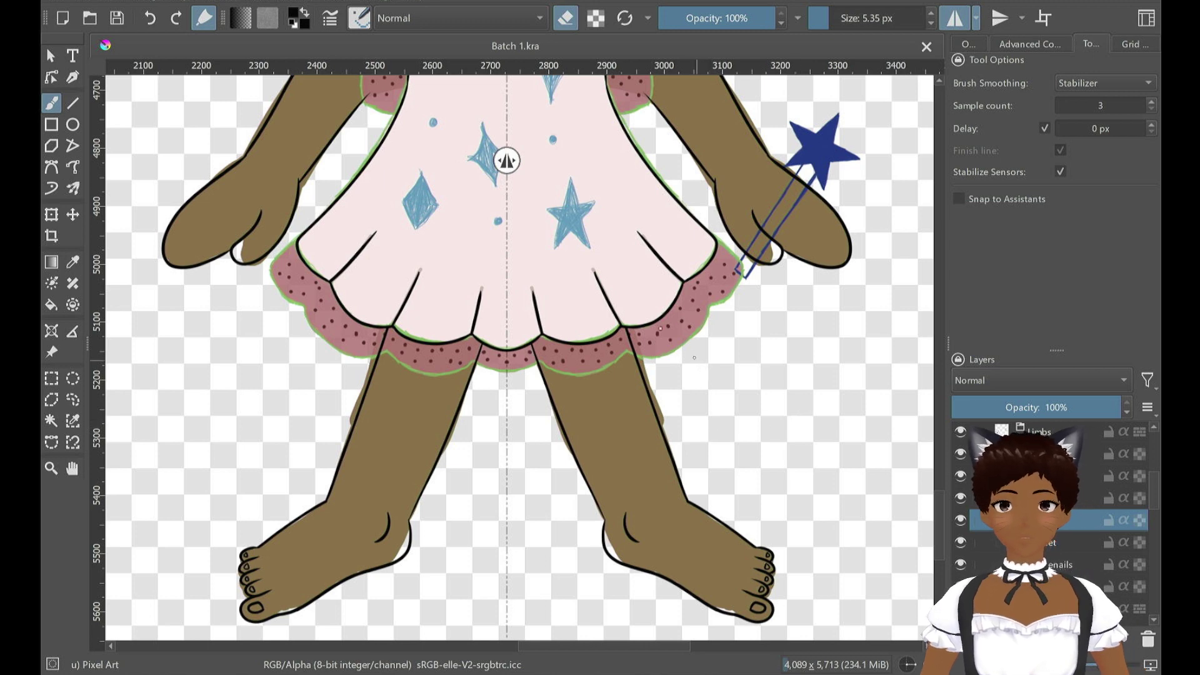
pyautogui.scroll(4, 340, 253)
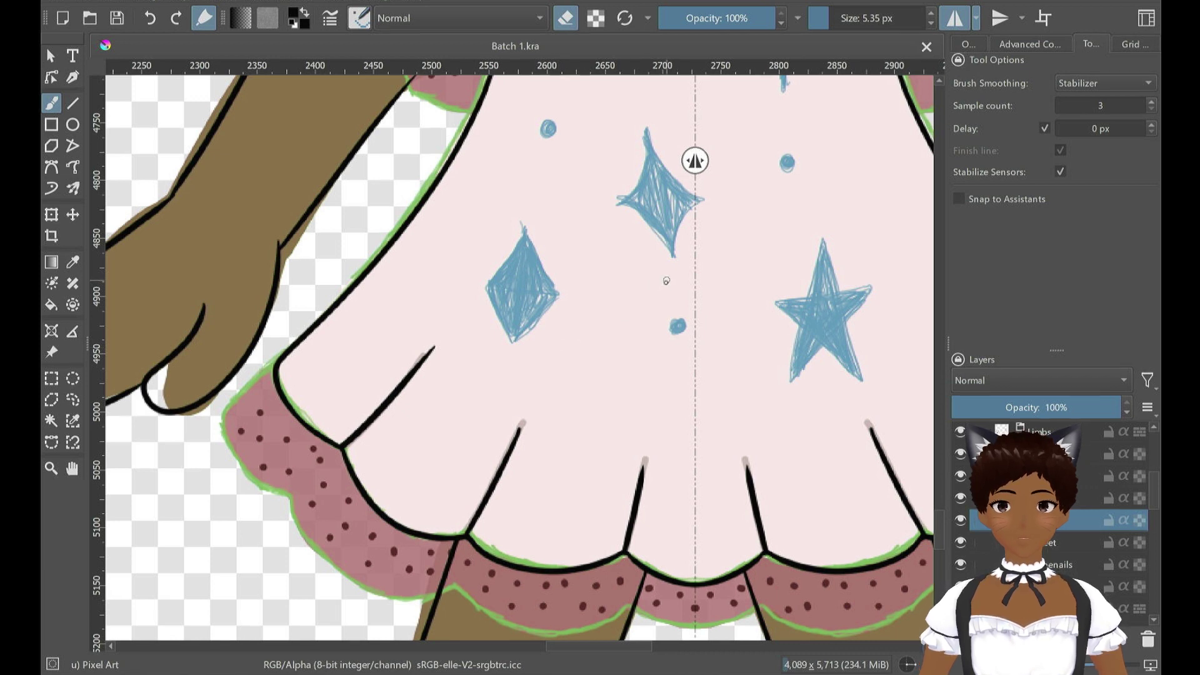
# Erase the ends of the shoulder lines that overlap the dress straps on the Neck layer
pyautogui.scroll(-5, 594, 207)
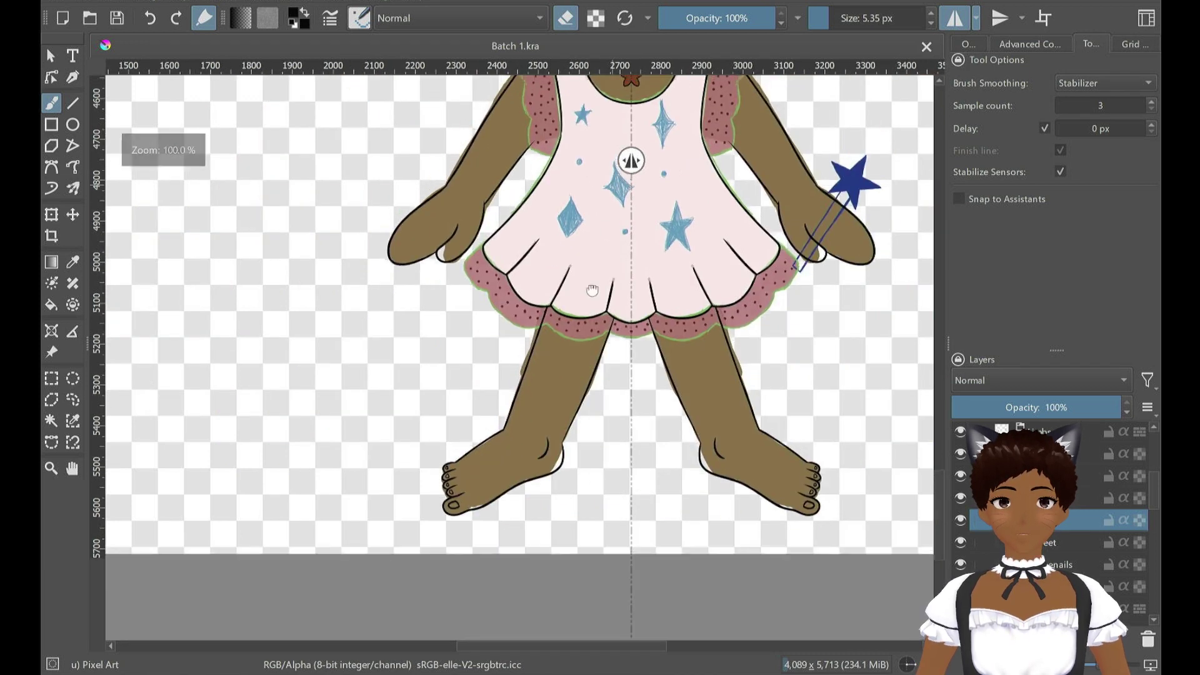
pyautogui.scroll(3, 692, 279)
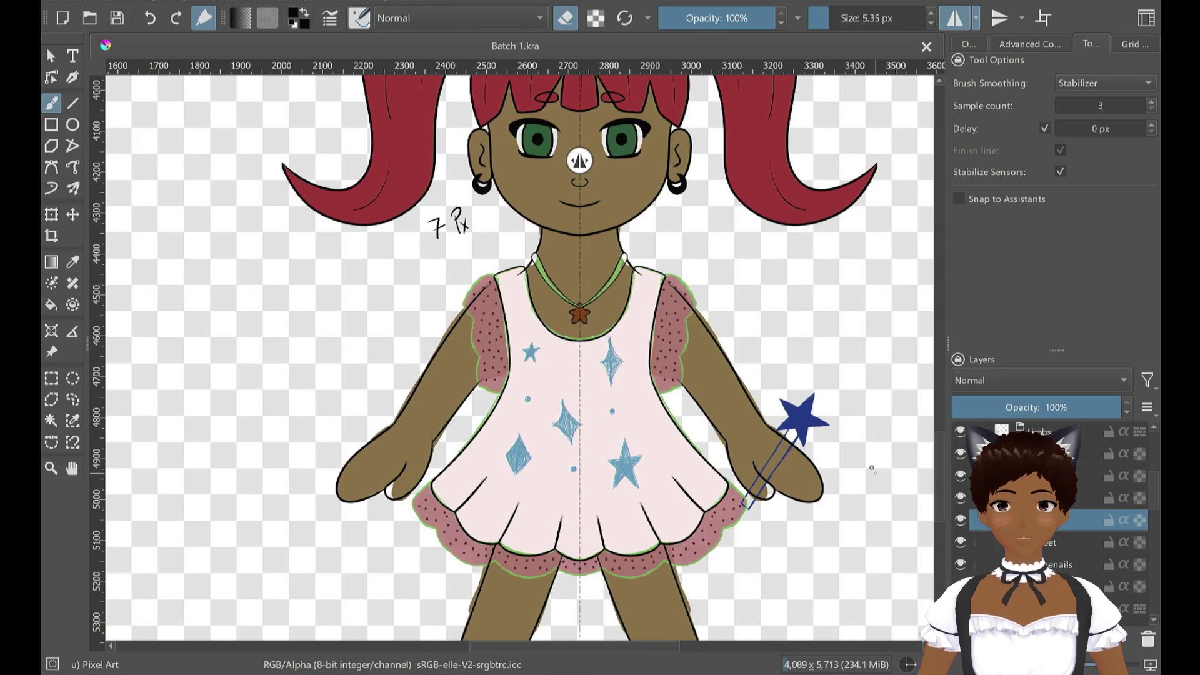
pyautogui.scroll(6, 589, 277)
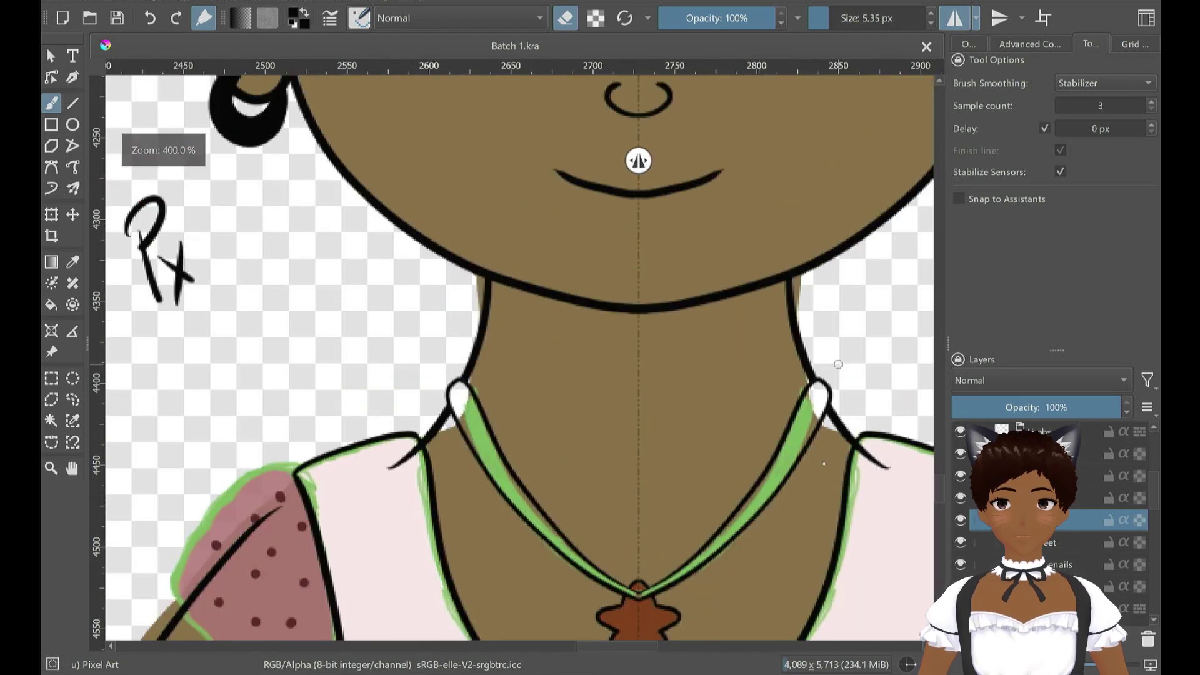
pyautogui.moveTo(662, 463); pyautogui.dragTo(535, 410)
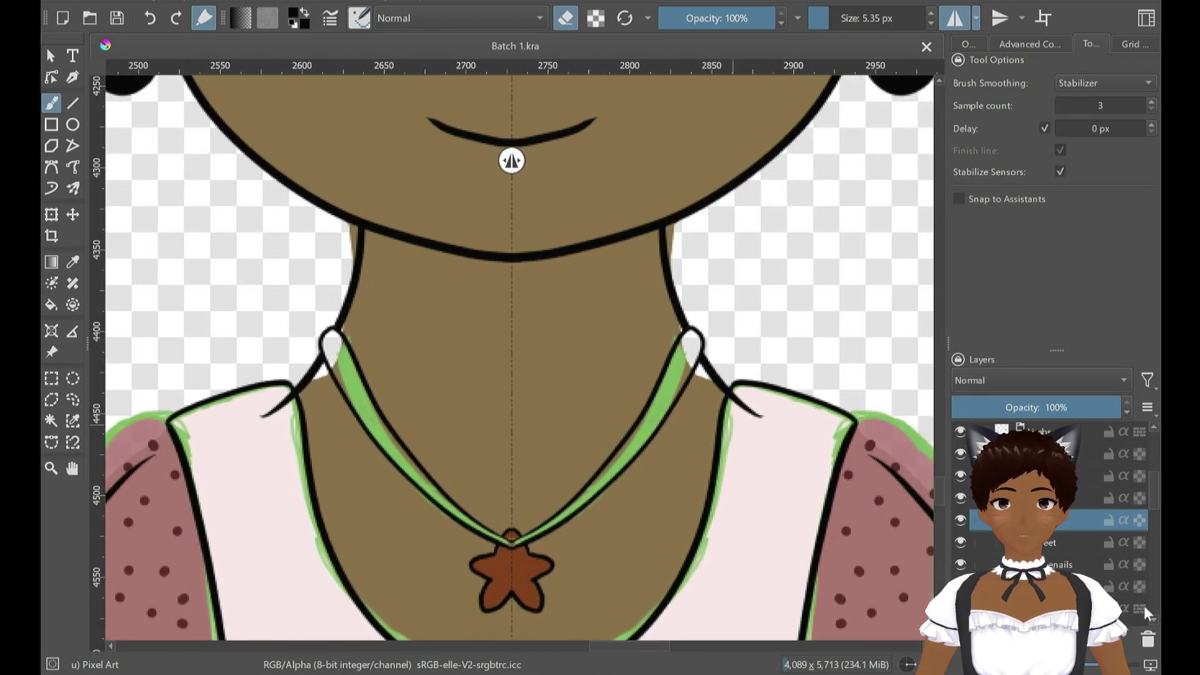
pyautogui.click(1072, 455)
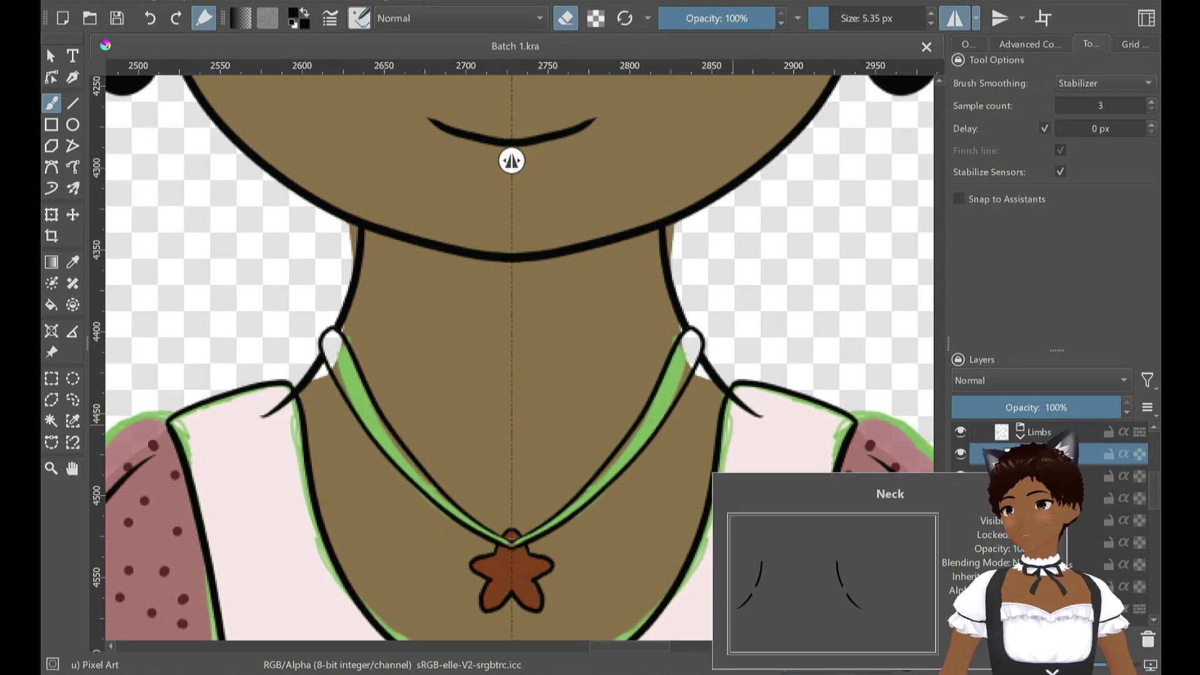
pyautogui.moveTo(763, 390); pyautogui.dragTo(757, 411)
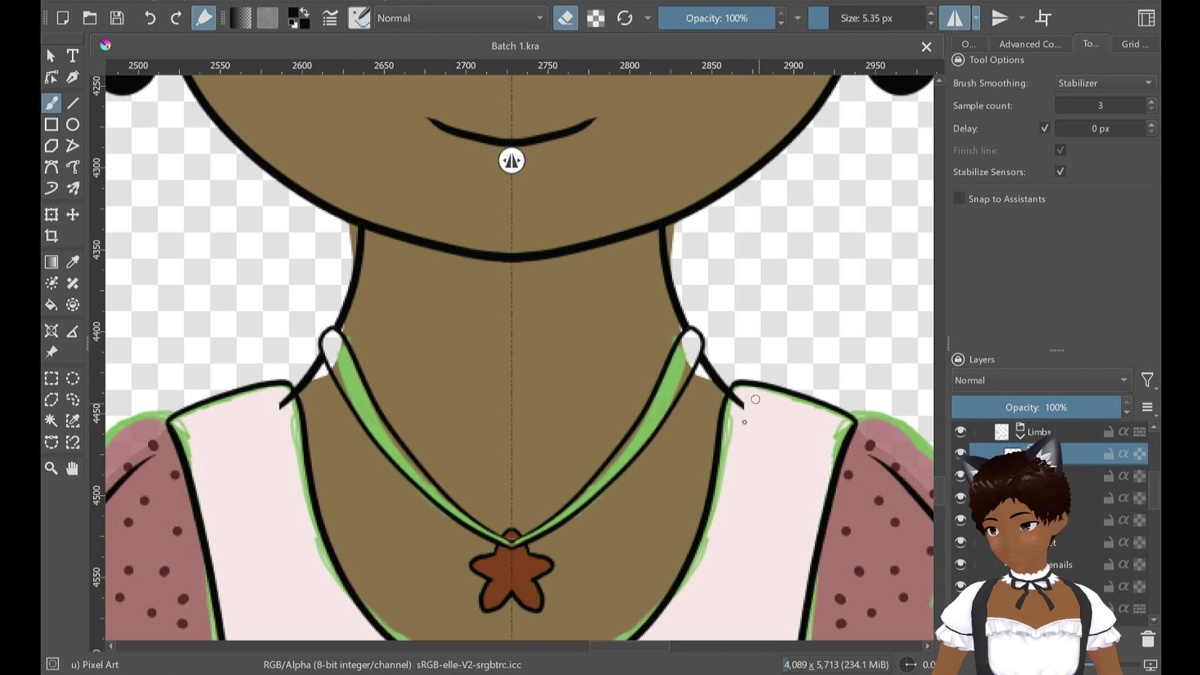
pyautogui.moveTo(752, 397)
pyautogui.mouseDown()
pyautogui.moveTo(743, 413)
pyautogui.moveTo(737, 397)
pyautogui.mouseUp()
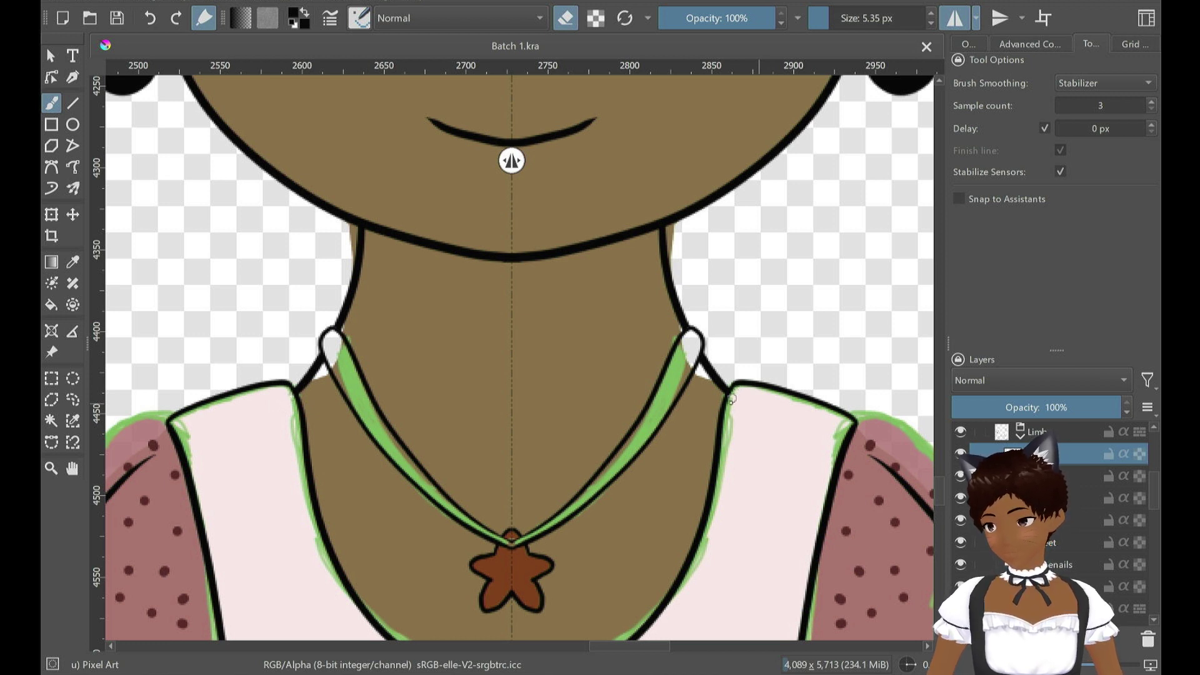
pyautogui.moveTo(741, 383); pyautogui.dragTo(735, 381)
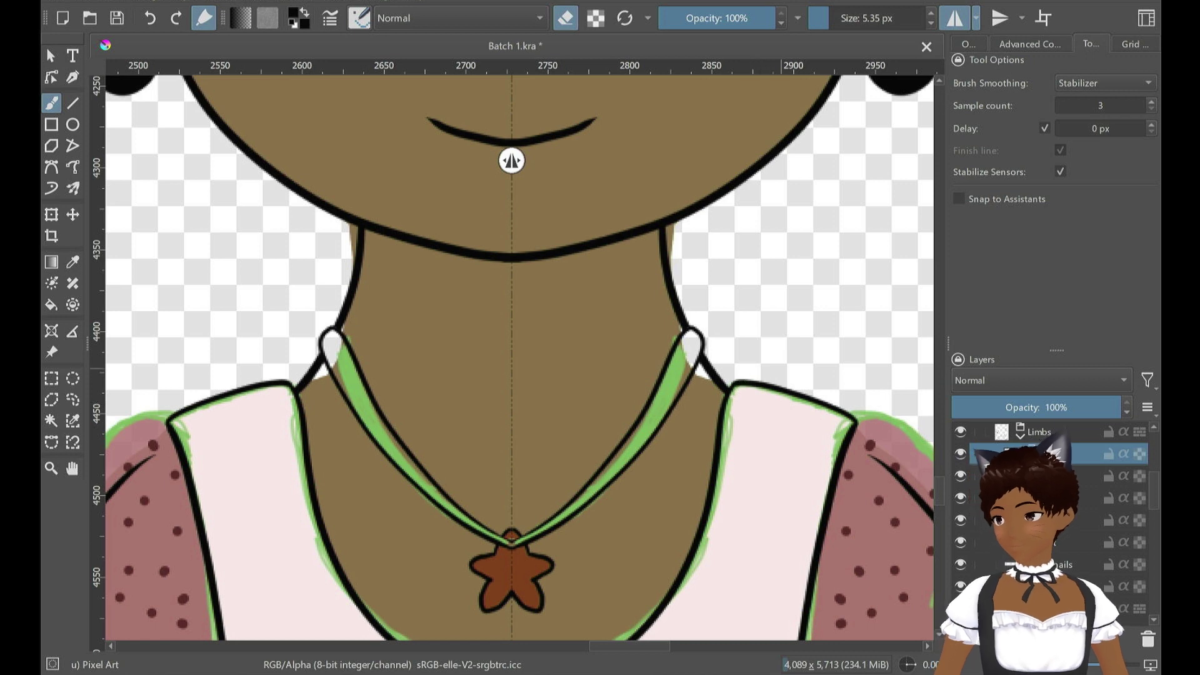
# Add a new paint layer in the Clothes group and place it directly below the Dress Pleats layer
pyautogui.press('-')
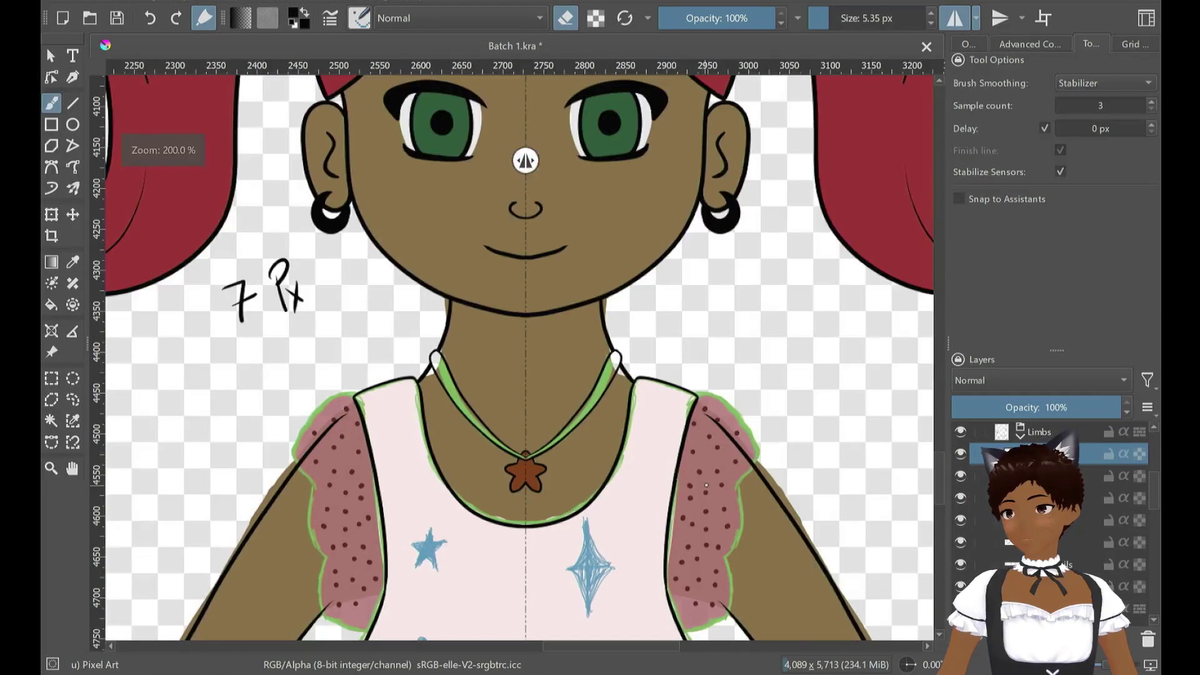
pyautogui.moveTo(706, 485); pyautogui.dragTo(658, 302)
pyautogui.scroll(-2, 653, 316)
pyautogui.moveTo(801, 561); pyautogui.dragTo(785, 496)
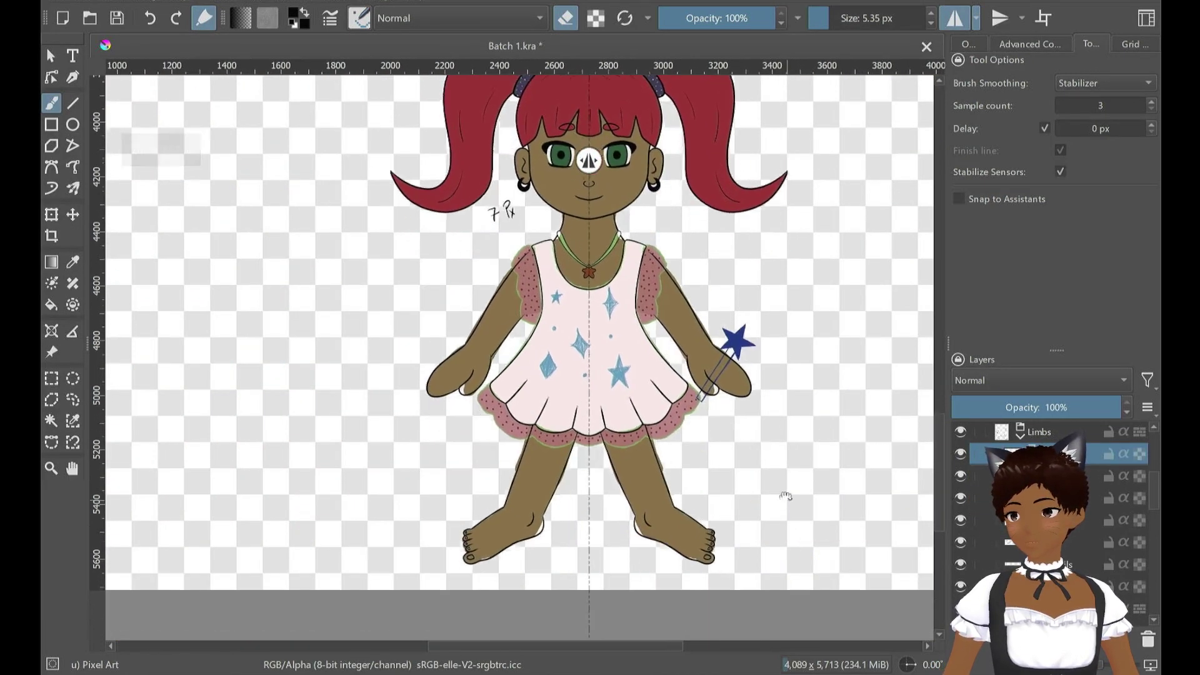
pyautogui.scroll(5, 785, 496)
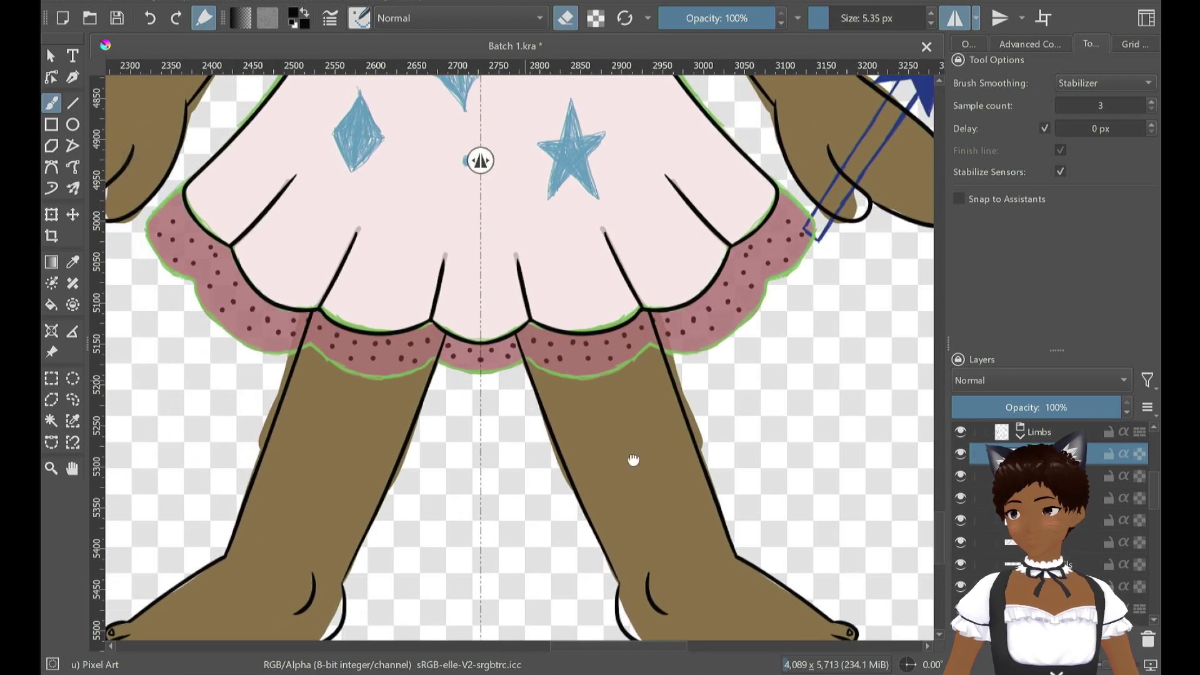
pyautogui.moveTo(633, 460); pyautogui.dragTo(829, 583)
pyautogui.scroll(2, 409, 336)
pyautogui.moveTo(409, 337); pyautogui.dragTo(485, 242)
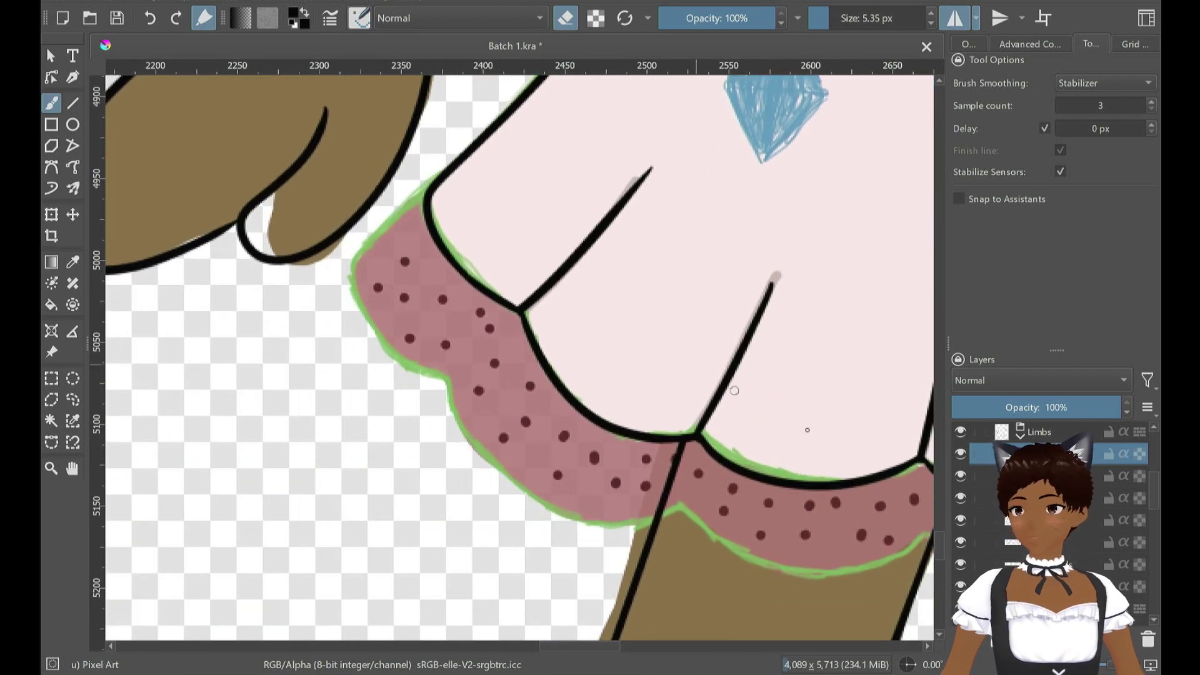
pyautogui.moveTo(750, 441); pyautogui.dragTo(714, 422)
pyautogui.scroll(3, 1051, 538)
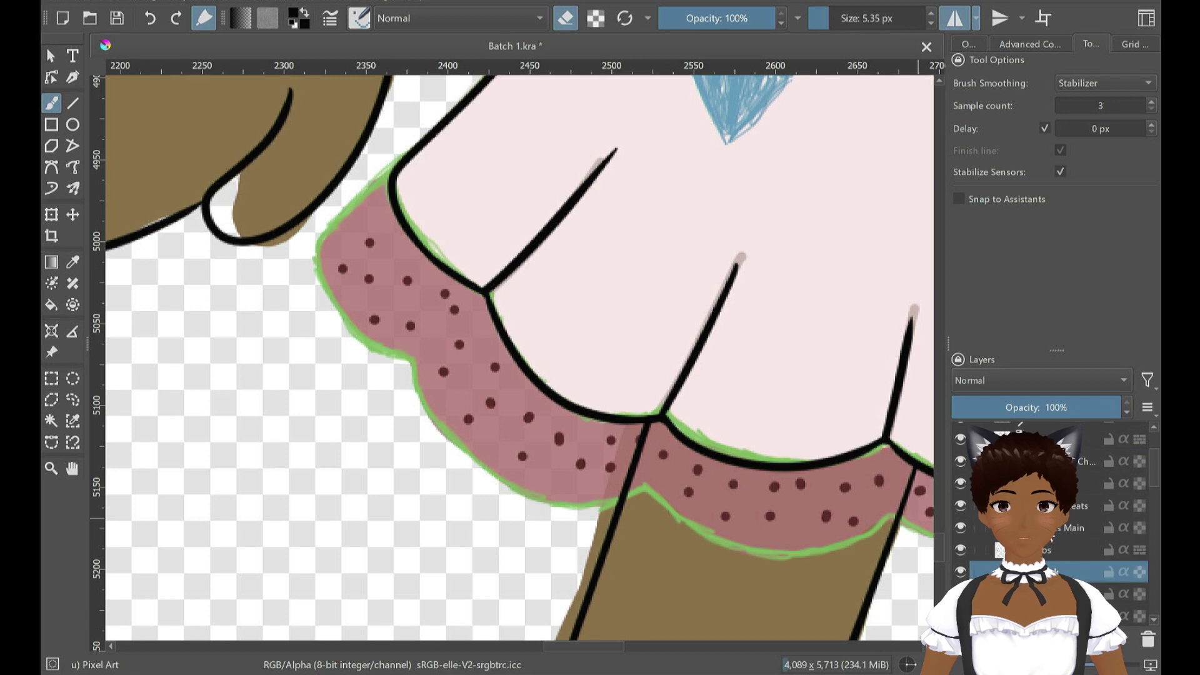
pyautogui.click(1050, 535)
pyautogui.press('Insert')
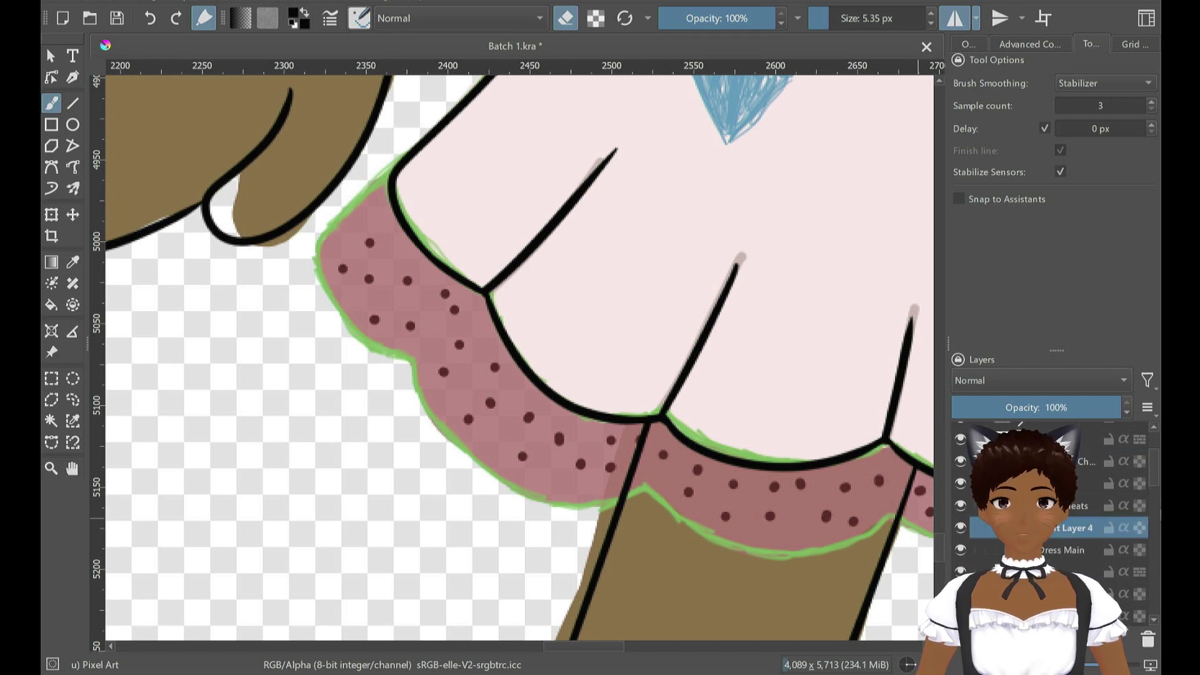
pyautogui.moveTo(1053, 549); pyautogui.dragTo(1073, 504)
pyautogui.click(1074, 549)
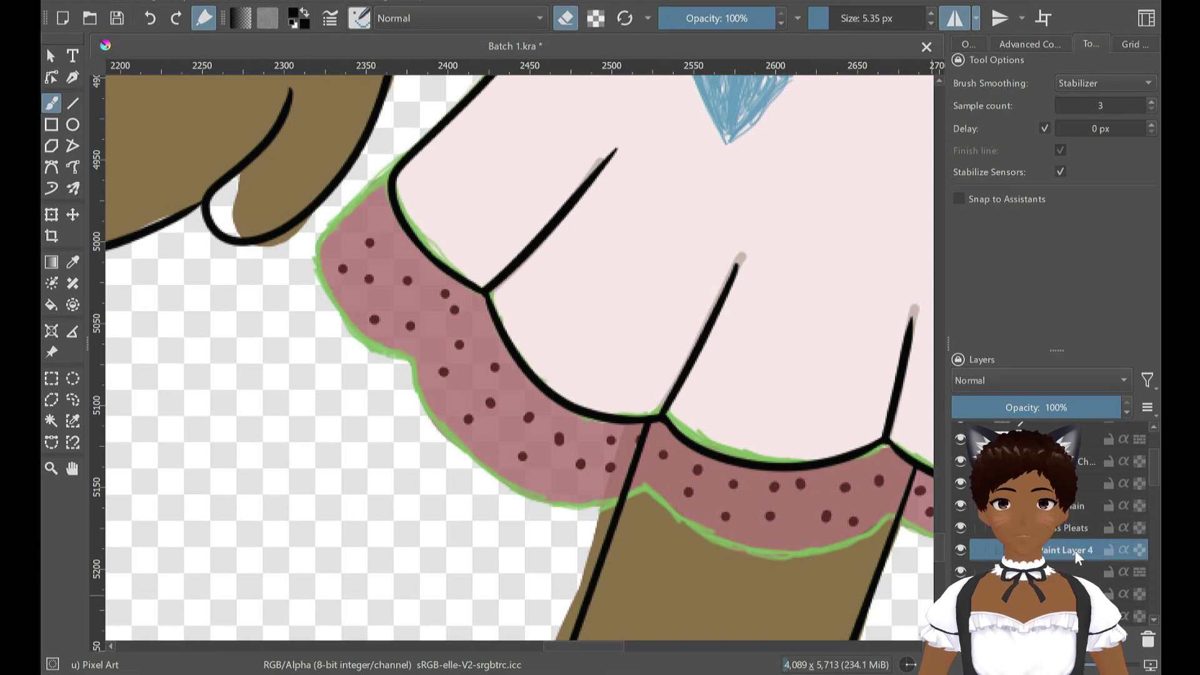
# Rename the new paint layer as Dress Lace
pyautogui.doubleClick(1075, 550)
pyautogui.write('Dress Lace')
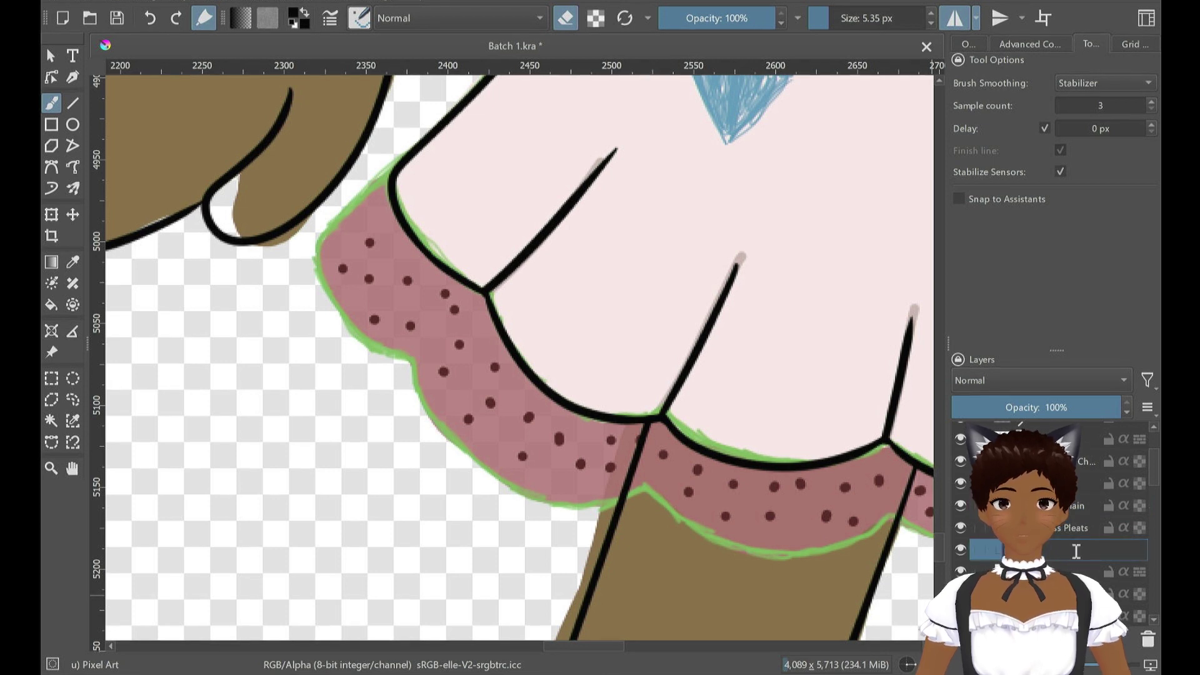
pyautogui.press('Return')
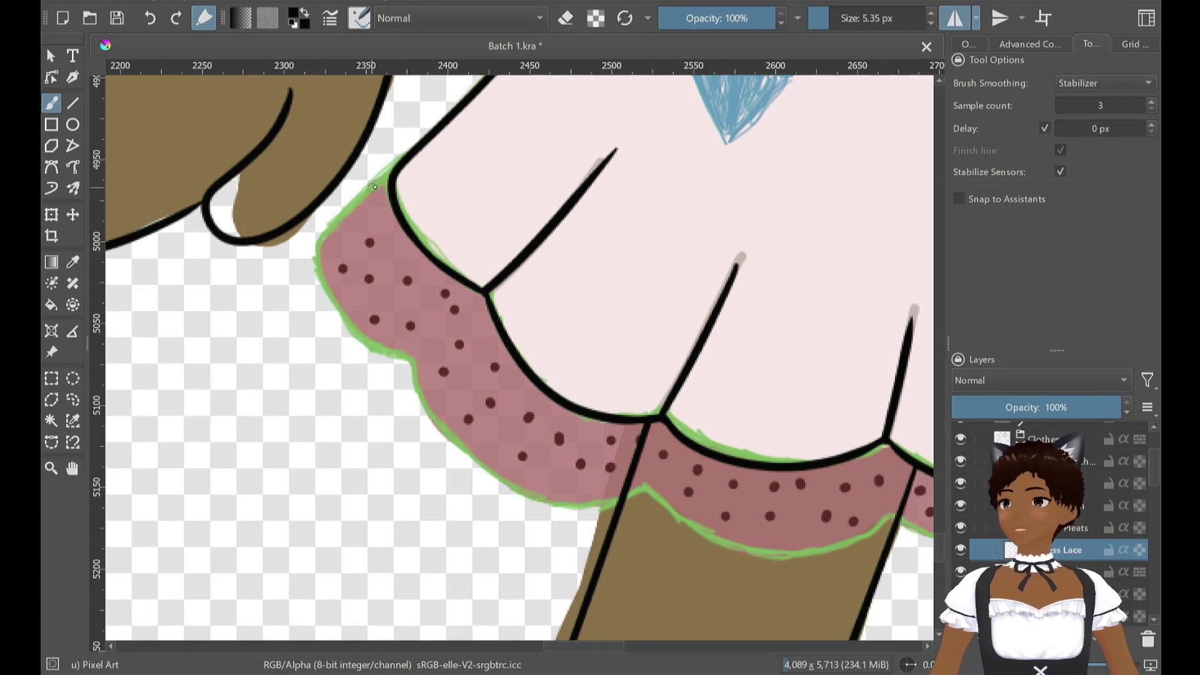
# Switch from erasing to the 7 px OL brush preset and set the stabilizer sample count to 260
pyautogui.click(360, 18)
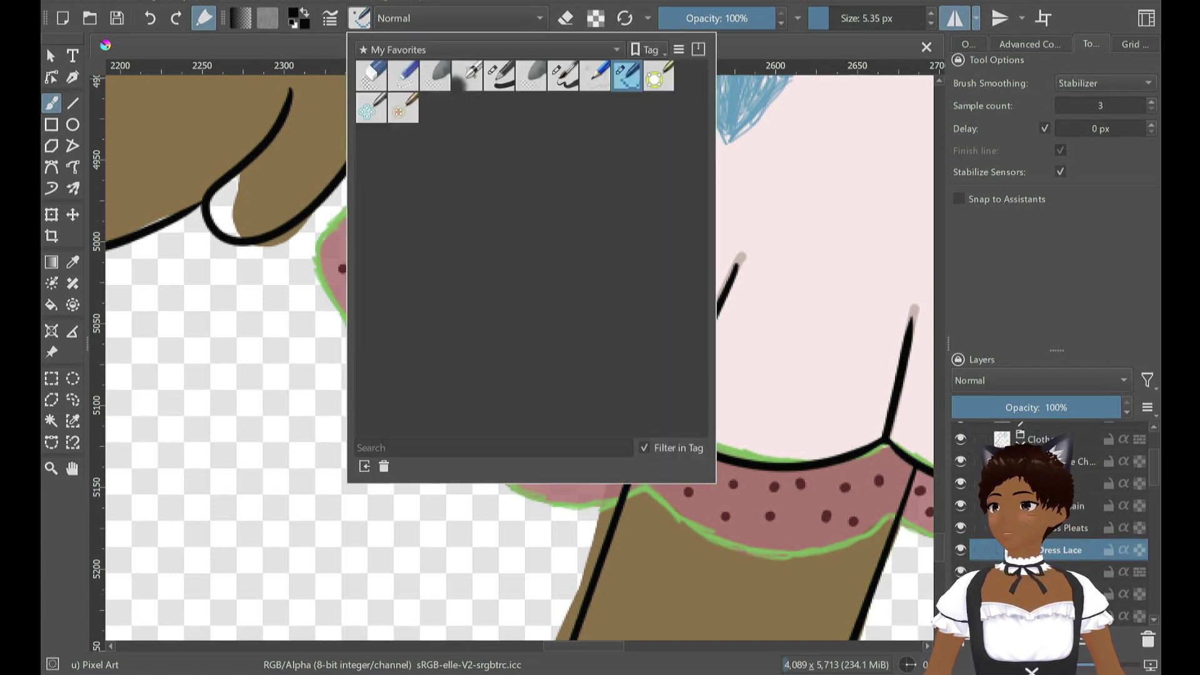
pyautogui.click(563, 75)
pyautogui.click(360, 18)
pyautogui.moveTo(391, 174)
pyautogui.mouseDown()
pyautogui.moveTo(328, 234)
pyautogui.moveTo(342, 323)
pyautogui.moveTo(398, 347)
pyautogui.mouseUp()
pyautogui.hotkey('ctrl', 'z')
pyautogui.click(1112, 105)
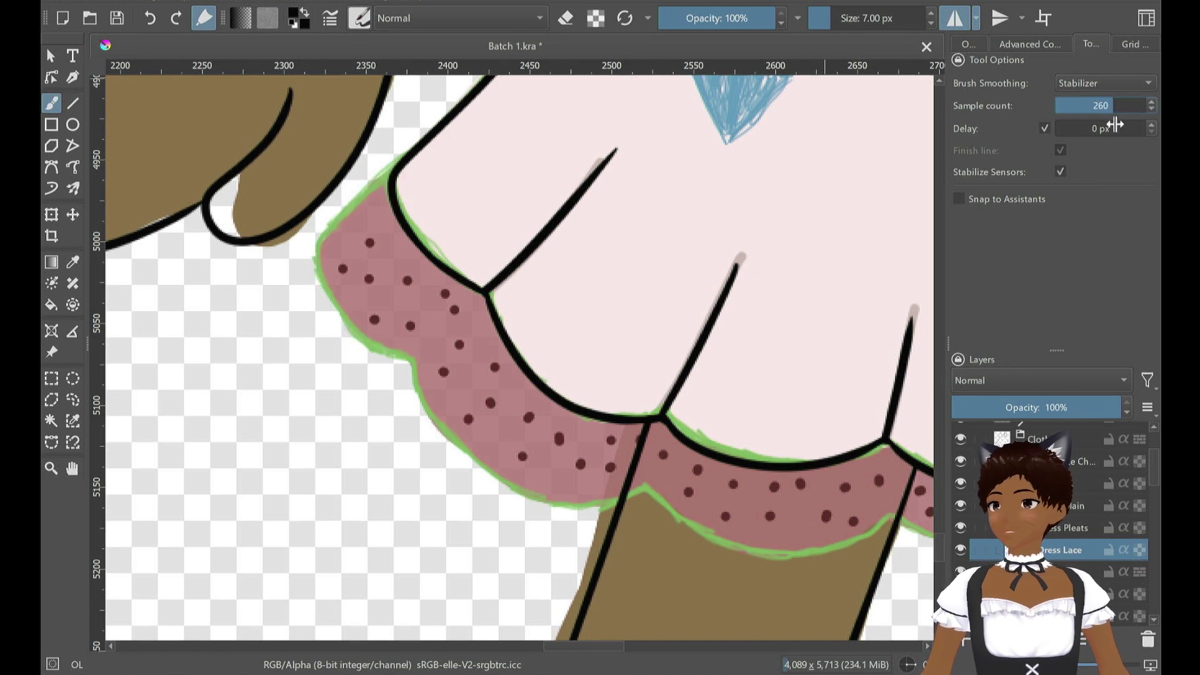
# Ink the outermost scallop of the lace hem from the dress corner to the first notch, following the green sketch
pyautogui.moveTo(393, 172)
pyautogui.mouseDown()
pyautogui.moveTo(315, 237)
pyautogui.moveTo(303, 295)
pyautogui.moveTo(371, 347)
pyautogui.mouseUp()
pyautogui.hotkey('ctrl', 'z')
pyautogui.moveTo(404, 162)
pyautogui.mouseDown()
pyautogui.moveTo(310, 267)
pyautogui.moveTo(359, 344)
pyautogui.moveTo(481, 348)
pyautogui.moveTo(425, 373)
pyautogui.moveTo(407, 353)
pyautogui.moveTo(448, 451)
pyautogui.moveTo(561, 510)
pyautogui.moveTo(448, 444)
pyautogui.moveTo(535, 498)
pyautogui.moveTo(646, 488)
pyautogui.mouseUp()
pyautogui.hotkey('ctrl', 'z')
pyautogui.moveTo(410, 354)
pyautogui.mouseDown()
pyautogui.moveTo(425, 419)
pyautogui.moveTo(505, 494)
pyautogui.moveTo(621, 522)
pyautogui.moveTo(674, 483)
pyautogui.mouseUp()
pyautogui.hotkey('ctrl', 'z')
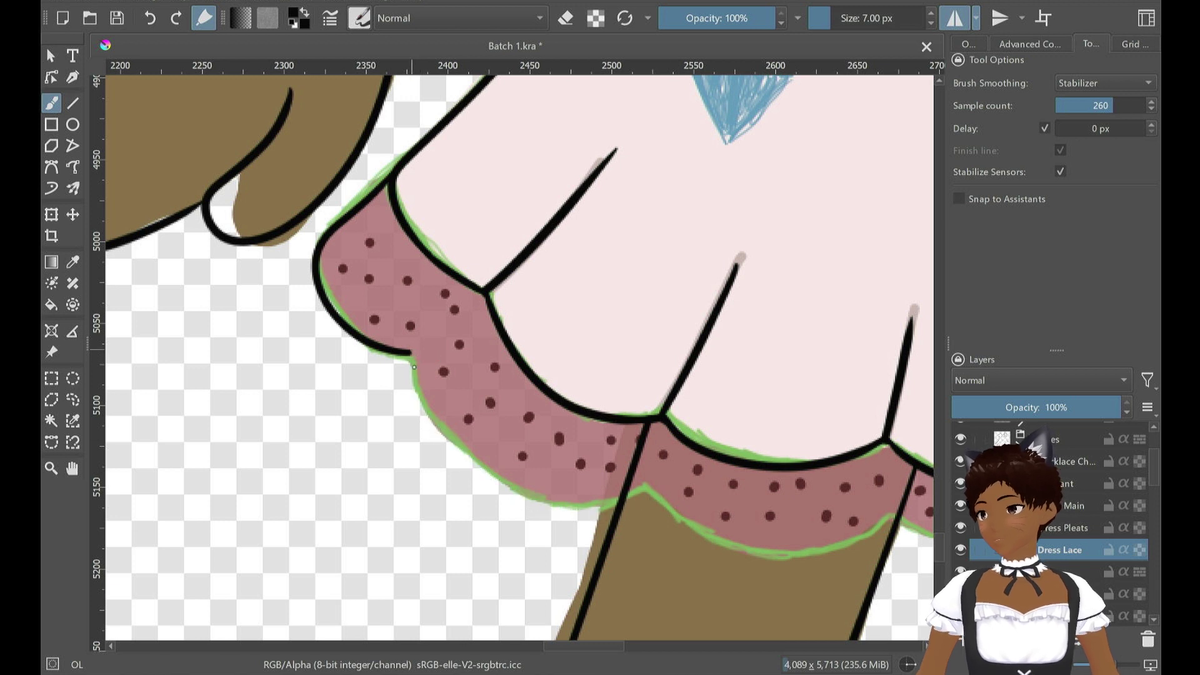
# Try to ink the second lace scallop from the first notch to the leg outline
pyautogui.moveTo(425, 415); pyautogui.dragTo(649, 468)
pyautogui.hotkey('ctrl', 'z')
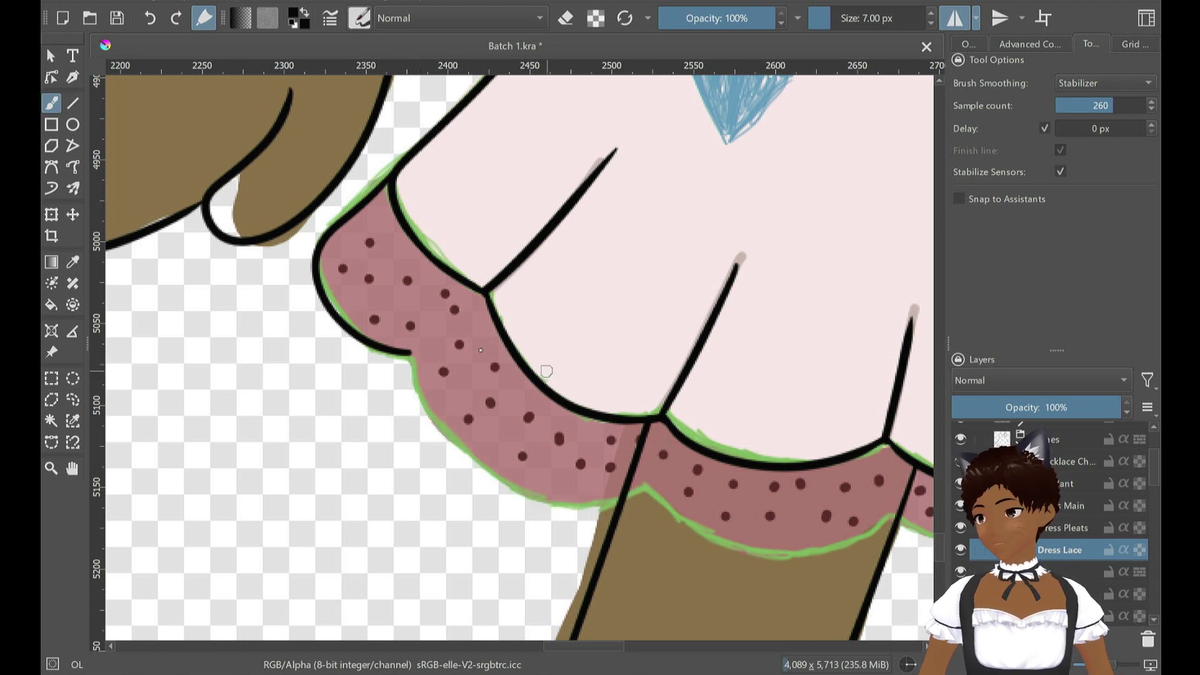
pyautogui.moveTo(411, 360)
pyautogui.mouseDown()
pyautogui.moveTo(550, 500)
pyautogui.moveTo(652, 503)
pyautogui.mouseUp()
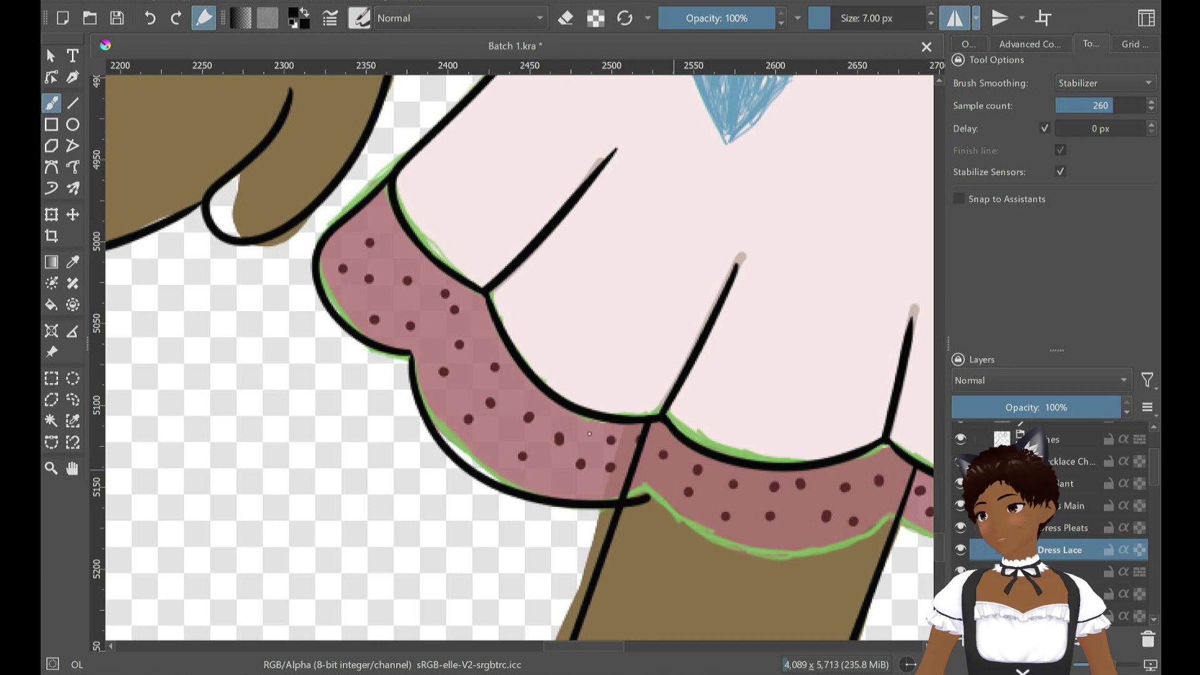
pyautogui.hotkey('ctrl', 'z')
pyautogui.moveTo(554, 508); pyautogui.dragTo(652, 500)
pyautogui.hotkey('ctrl', 'z')
pyautogui.hotkey('ctrl', 'z')
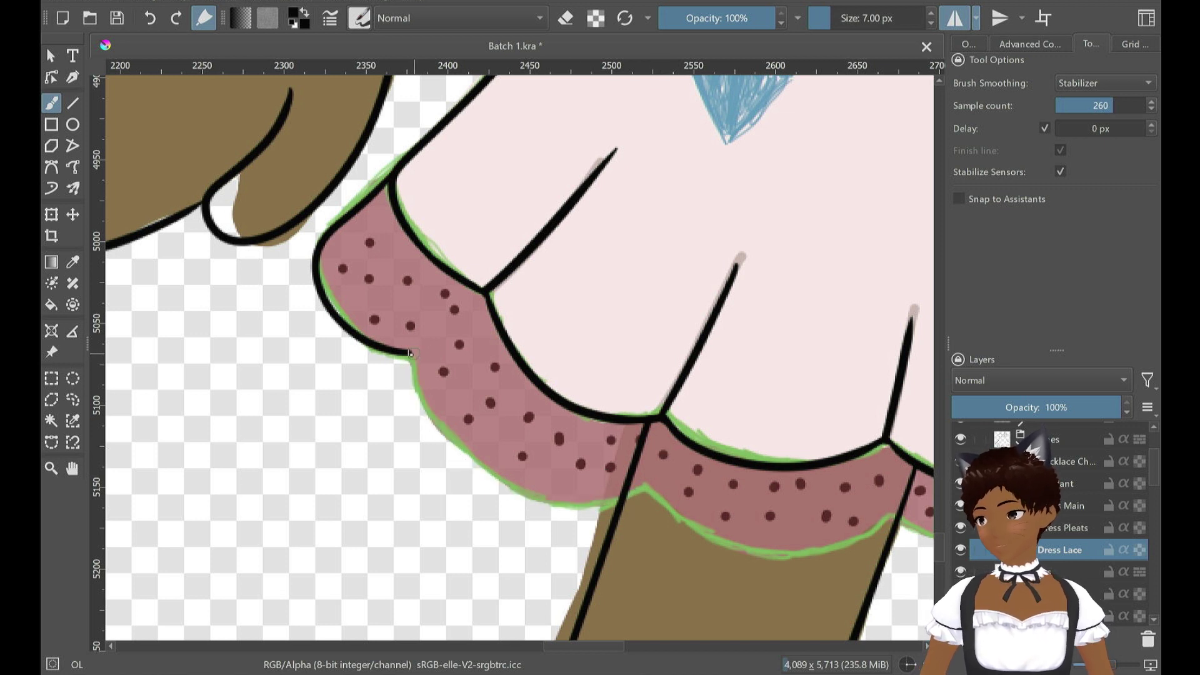
# Ink the second lace scallop from the first notch to just past the outer leg outline
pyautogui.moveTo(421, 405)
pyautogui.mouseDown()
pyautogui.moveTo(447, 448)
pyautogui.moveTo(524, 489)
pyautogui.moveTo(589, 493)
pyautogui.moveTo(624, 486)
pyautogui.mouseUp()
pyautogui.hotkey('ctrl', 'z')
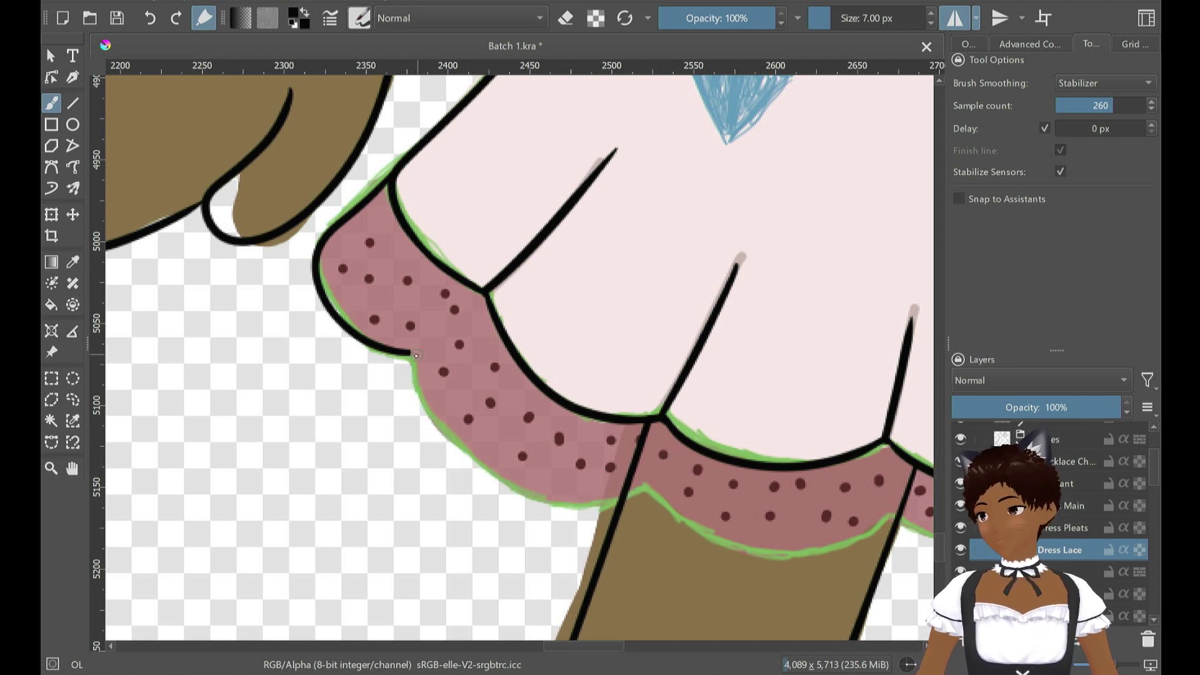
pyautogui.moveTo(410, 357)
pyautogui.mouseDown()
pyautogui.moveTo(431, 418)
pyautogui.moveTo(531, 497)
pyautogui.moveTo(672, 484)
pyautogui.moveTo(703, 535)
pyautogui.moveTo(898, 531)
pyautogui.mouseUp()
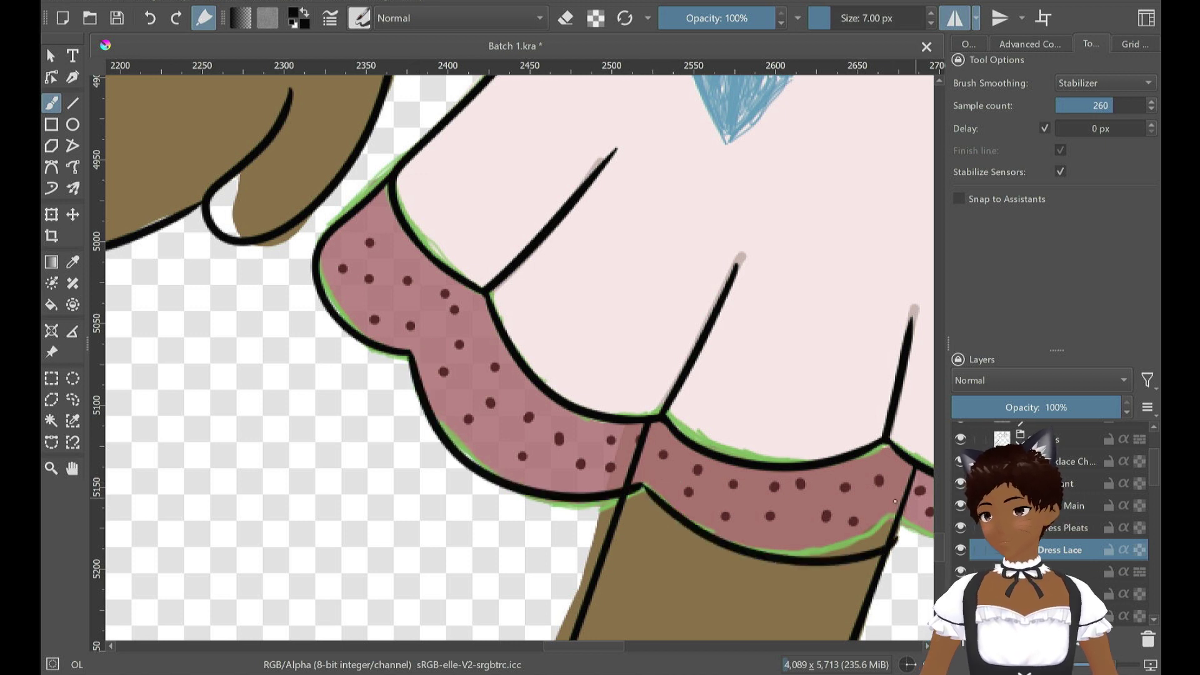
pyautogui.hotkey('ctrl', 'z')
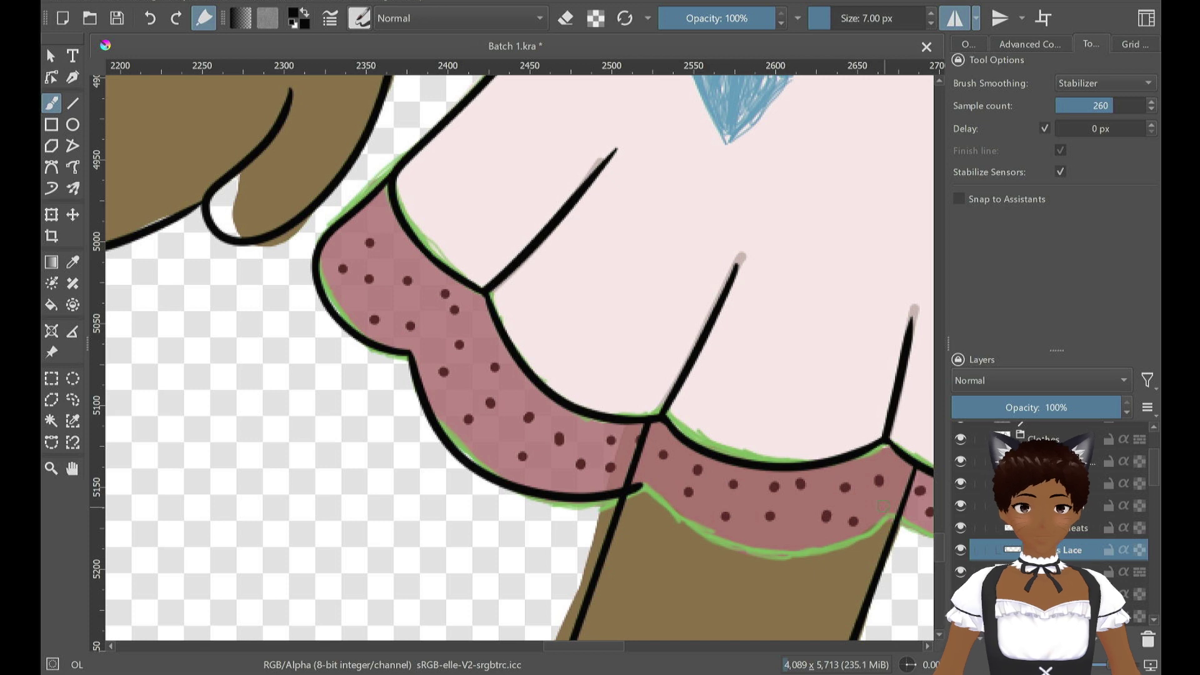
pyautogui.moveTo(583, 646); pyautogui.dragTo(610, 646)
# Try to ink the third lace scallop across the front of the leg
pyautogui.moveTo(372, 487)
pyautogui.mouseDown()
pyautogui.moveTo(418, 533)
pyautogui.moveTo(544, 556)
pyautogui.moveTo(625, 516)
pyautogui.mouseUp()
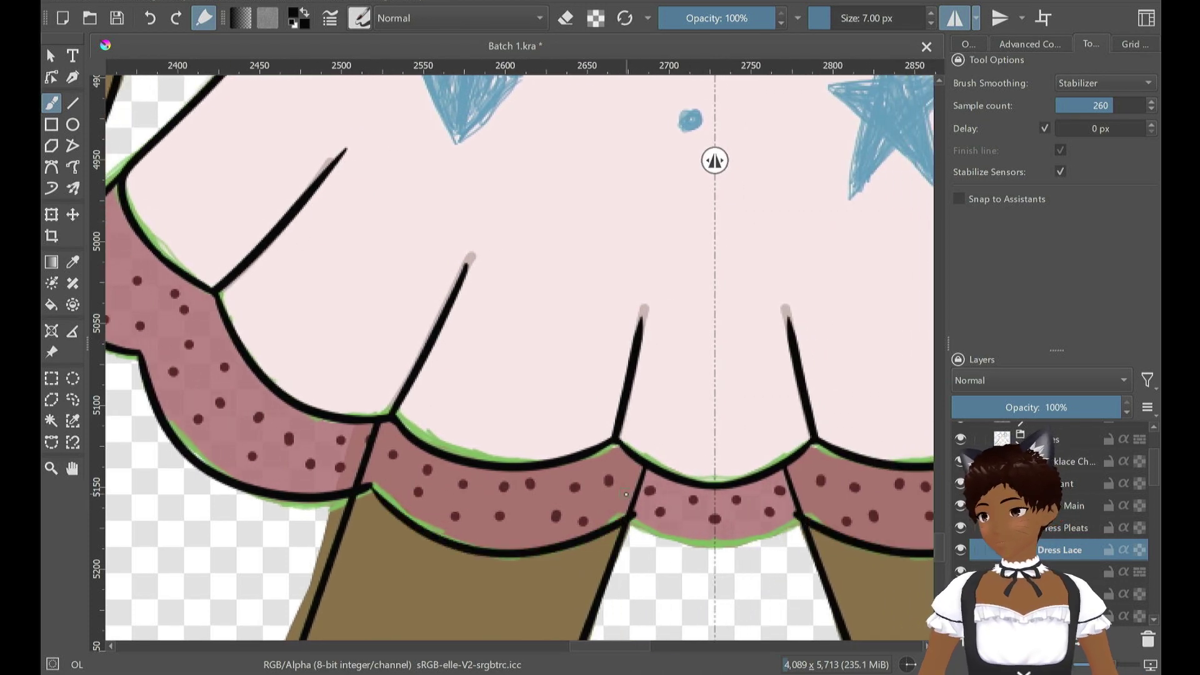
pyautogui.hotkey('ctrl', 'z')
pyautogui.moveTo(423, 528)
pyautogui.mouseDown()
pyautogui.moveTo(494, 553)
pyautogui.moveTo(628, 519)
pyautogui.mouseUp()
pyautogui.hotkey('ctrl', 'z')
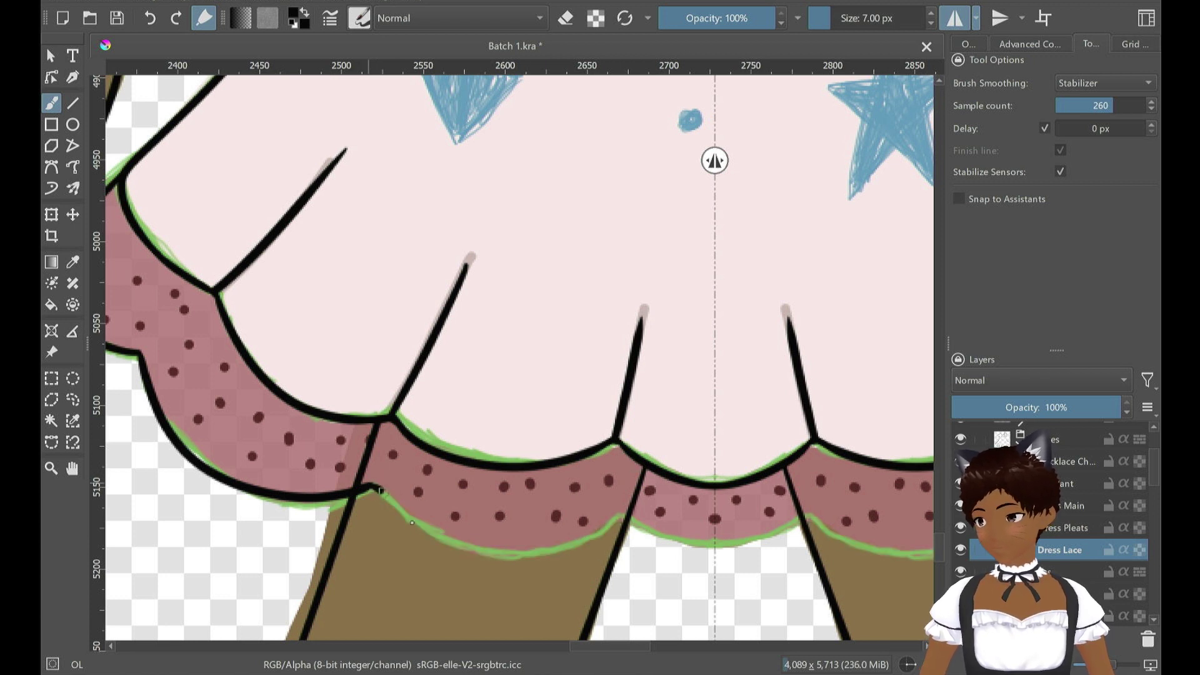
pyautogui.moveTo(412, 523); pyautogui.dragTo(449, 541)
pyautogui.hotkey('ctrl', 'z')
pyautogui.moveTo(368, 485)
pyautogui.mouseDown()
pyautogui.moveTo(450, 542)
pyautogui.moveTo(522, 559)
pyautogui.moveTo(616, 527)
pyautogui.mouseUp()
pyautogui.hotkey('ctrl', 'z')
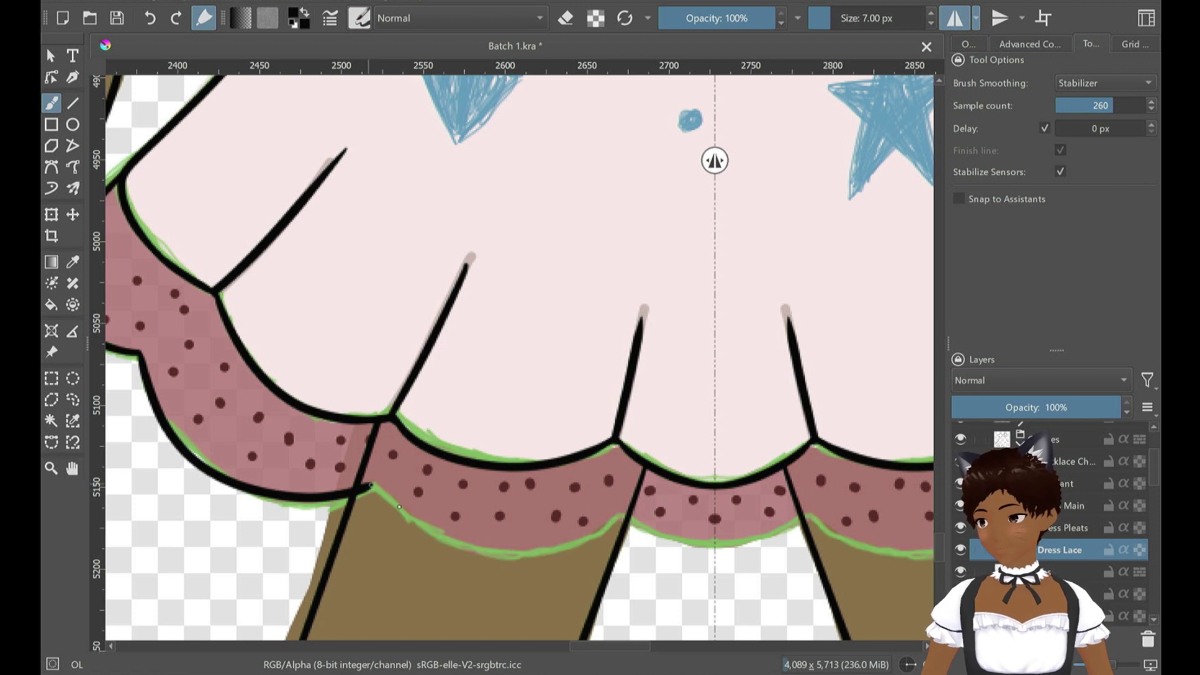
pyautogui.moveTo(399, 507); pyautogui.dragTo(478, 550)
pyautogui.hotkey('ctrl', 'z')
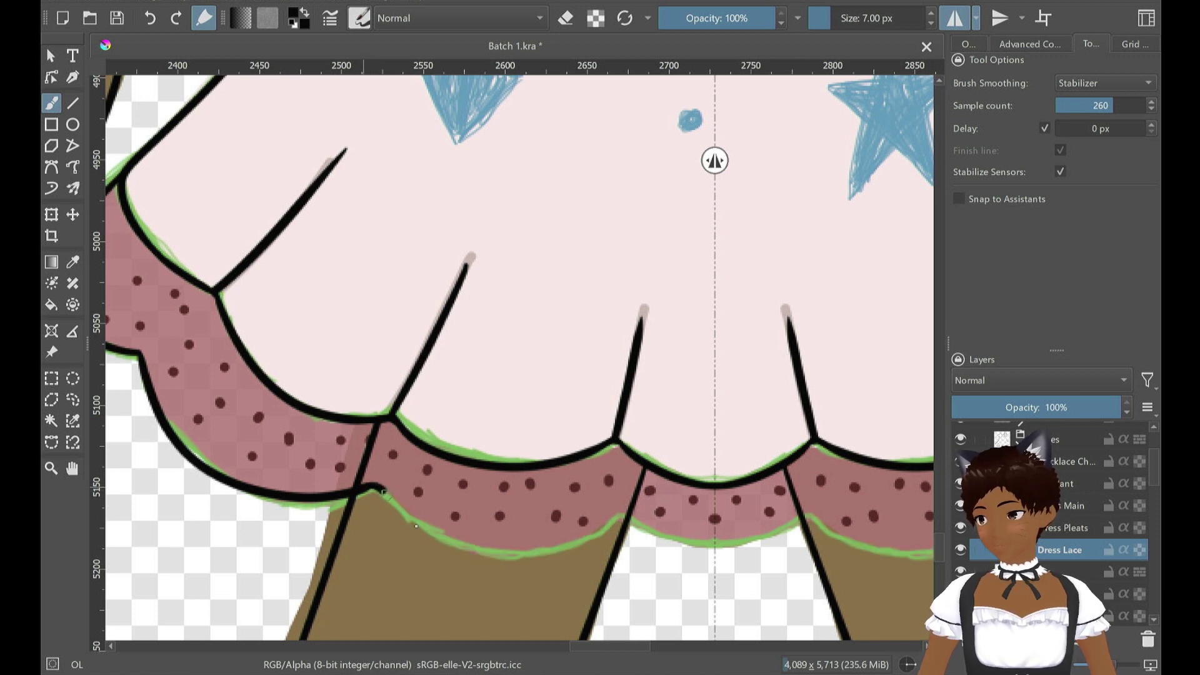
pyautogui.moveTo(384, 493)
pyautogui.mouseDown()
pyautogui.moveTo(465, 545)
pyautogui.moveTo(618, 526)
pyautogui.mouseUp()
pyautogui.hotkey('ctrl', 'z')
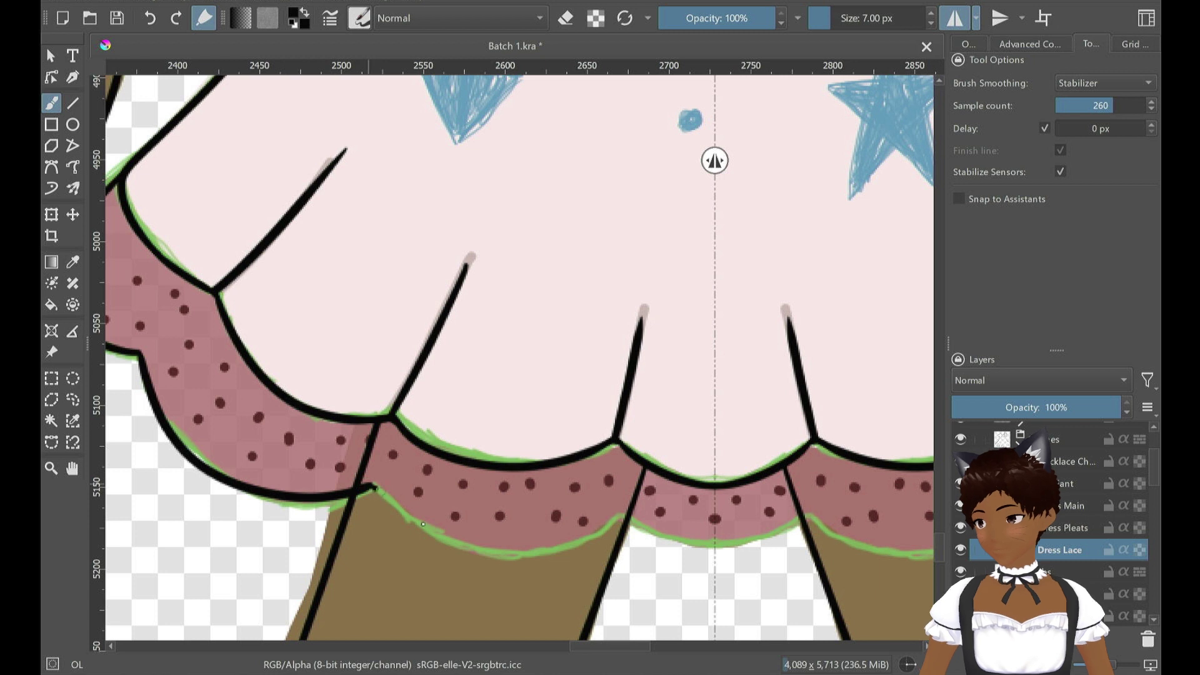
# Ink the third lace scallop across the leg, from the second notch to the inner leg outline
pyautogui.moveTo(423, 524); pyautogui.dragTo(610, 531)
pyautogui.hotkey('ctrl', 'z')
pyautogui.moveTo(370, 486)
pyautogui.mouseDown()
pyautogui.moveTo(472, 553)
pyautogui.moveTo(535, 557)
pyautogui.moveTo(633, 516)
pyautogui.mouseUp()
pyautogui.hotkey('ctrl', 'z')
pyautogui.moveTo(384, 498)
pyautogui.mouseDown()
pyautogui.moveTo(406, 520)
pyautogui.moveTo(500, 552)
pyautogui.moveTo(619, 528)
pyautogui.moveTo(653, 505)
pyautogui.moveTo(706, 545)
pyautogui.moveTo(804, 516)
pyautogui.mouseUp()
pyautogui.hotkey('ctrl', 'z')
pyautogui.hotkey('ctrl', 'z')
pyautogui.hotkey('ctrl', 'z')
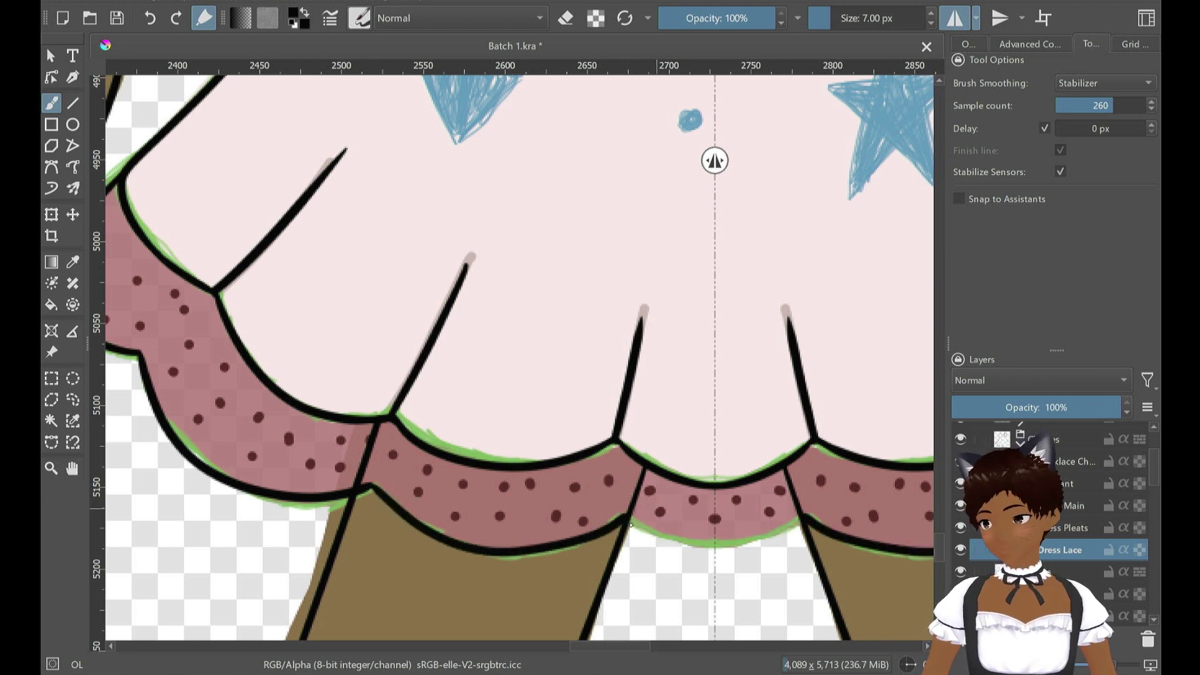
# Ink the center scallop of the lace hem between the legs and save the document
pyautogui.moveTo(626, 522)
pyautogui.mouseDown()
pyautogui.moveTo(651, 537)
pyautogui.moveTo(706, 544)
pyautogui.moveTo(725, 522)
pyautogui.mouseUp()
pyautogui.hotkey('ctrl', 'z')
pyautogui.moveTo(627, 518)
pyautogui.mouseDown()
pyautogui.moveTo(662, 531)
pyautogui.moveTo(742, 526)
pyautogui.mouseUp()
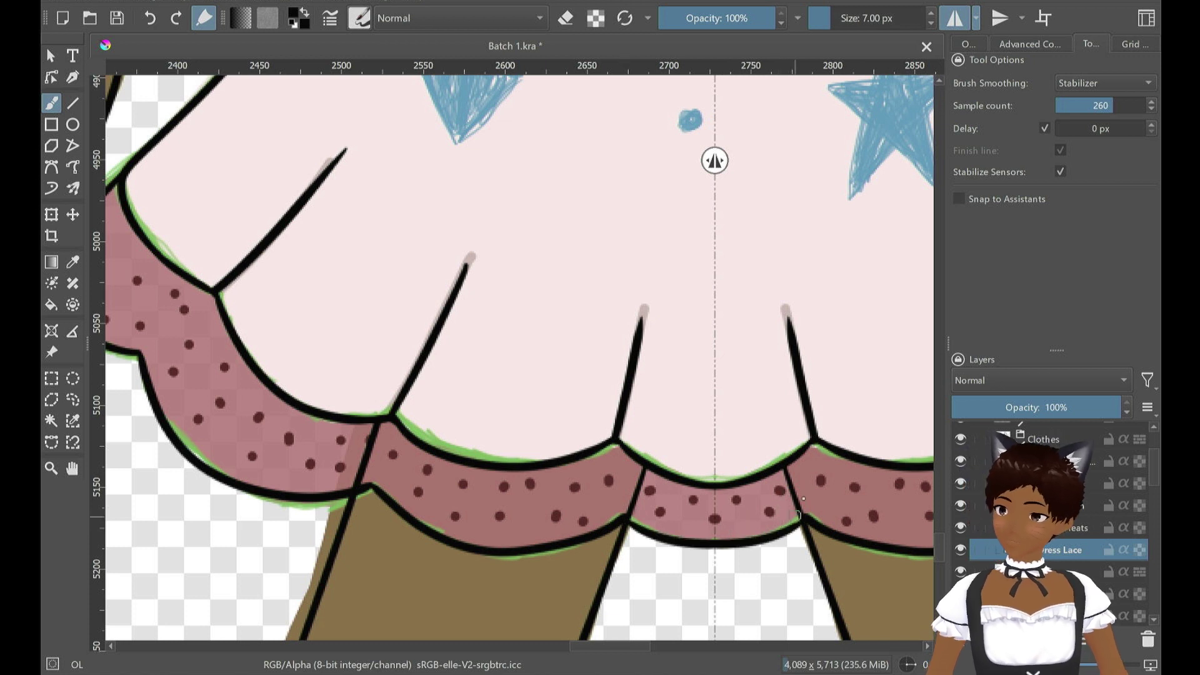
pyautogui.hotkey('ctrl', 'z')
pyautogui.moveTo(627, 519)
pyautogui.mouseDown()
pyautogui.moveTo(708, 552)
pyautogui.moveTo(721, 536)
pyautogui.moveTo(633, 519)
pyautogui.moveTo(693, 542)
pyautogui.moveTo(744, 538)
pyautogui.mouseUp()
pyautogui.hotkey('ctrl', 'z')
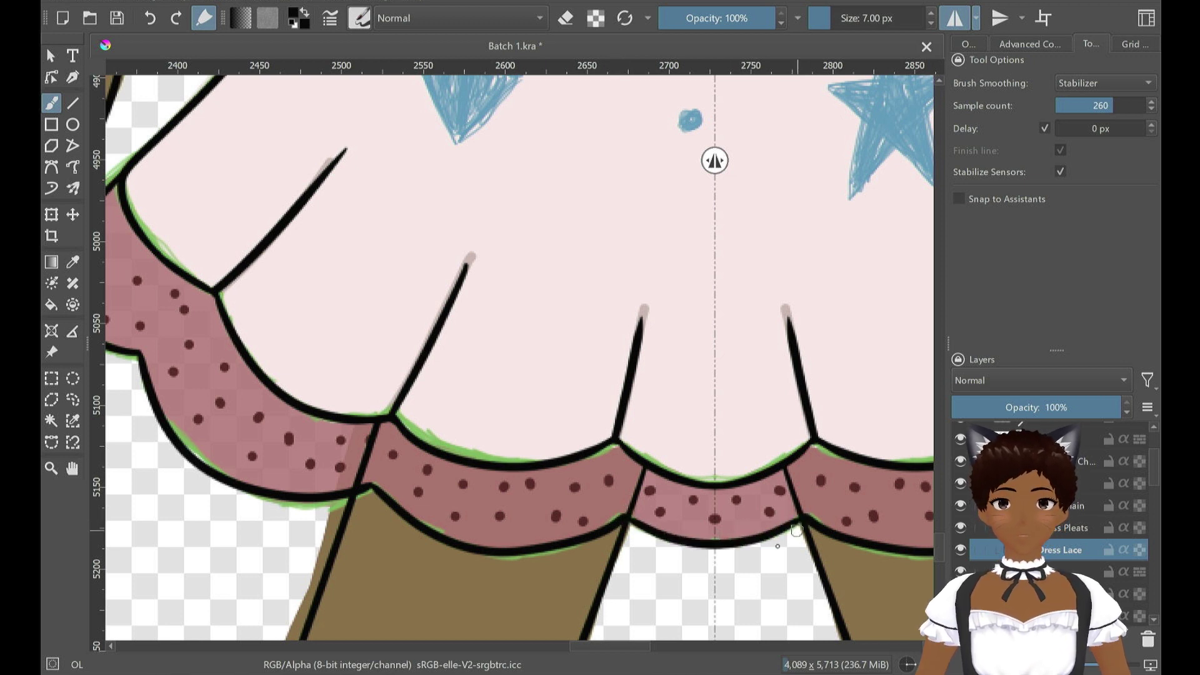
pyautogui.hotkey('ctrl', 's')
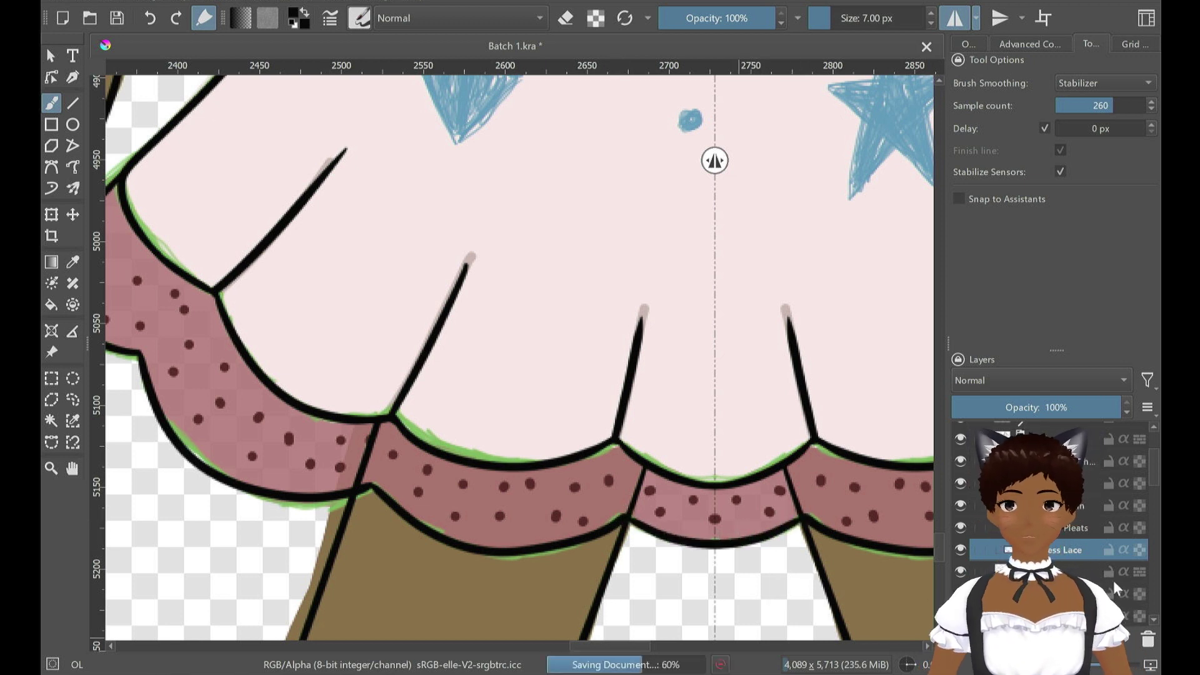
# Hide the Legs layer and touch up the hem lace outline at the notch above the outer leg
pyautogui.click(960, 542)
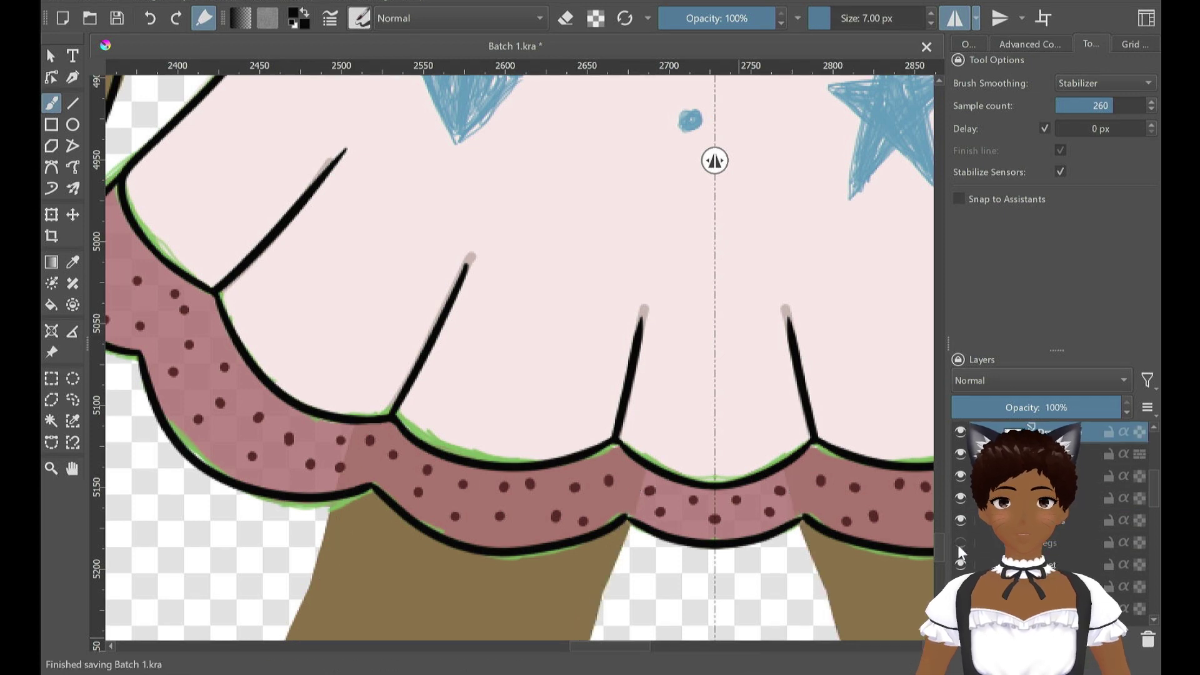
pyautogui.scroll(2, 715, 548)
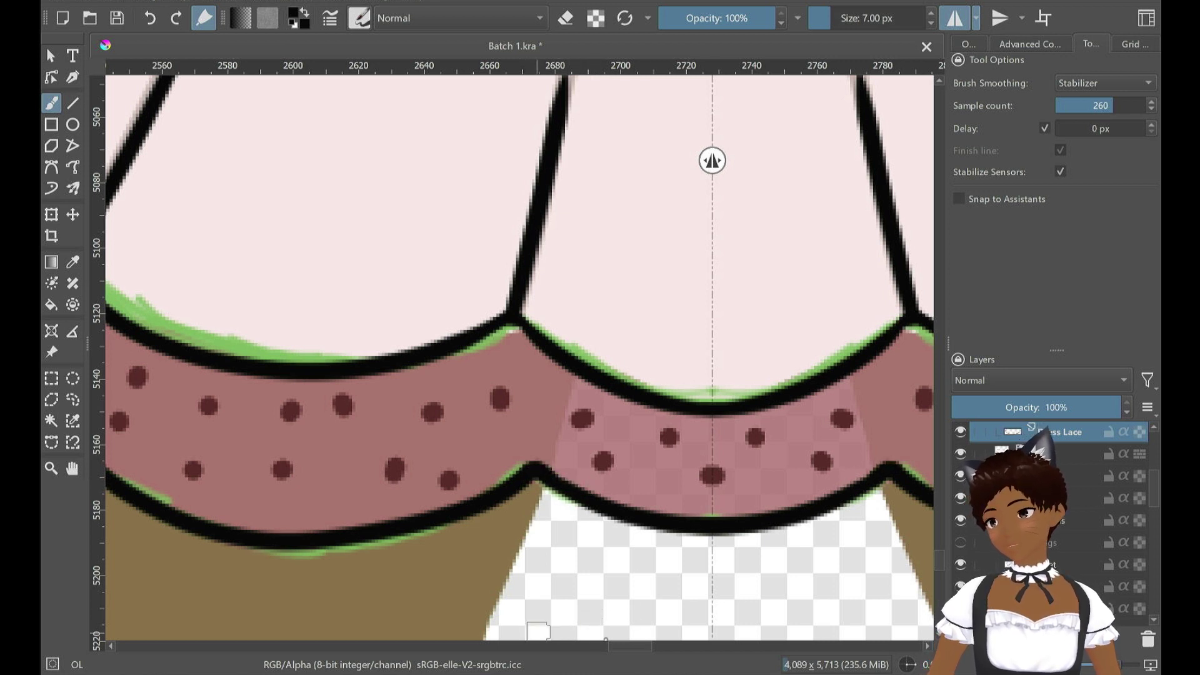
pyautogui.moveTo(643, 646); pyautogui.dragTo(613, 646)
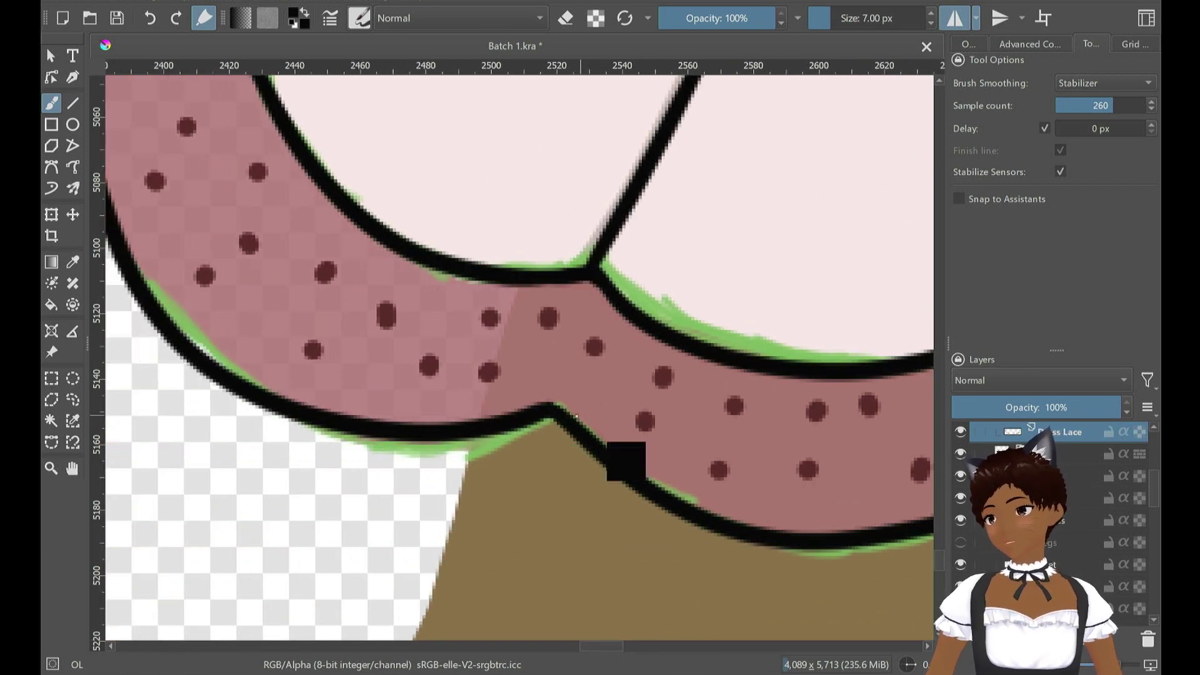
pyautogui.moveTo(541, 410); pyautogui.dragTo(567, 422)
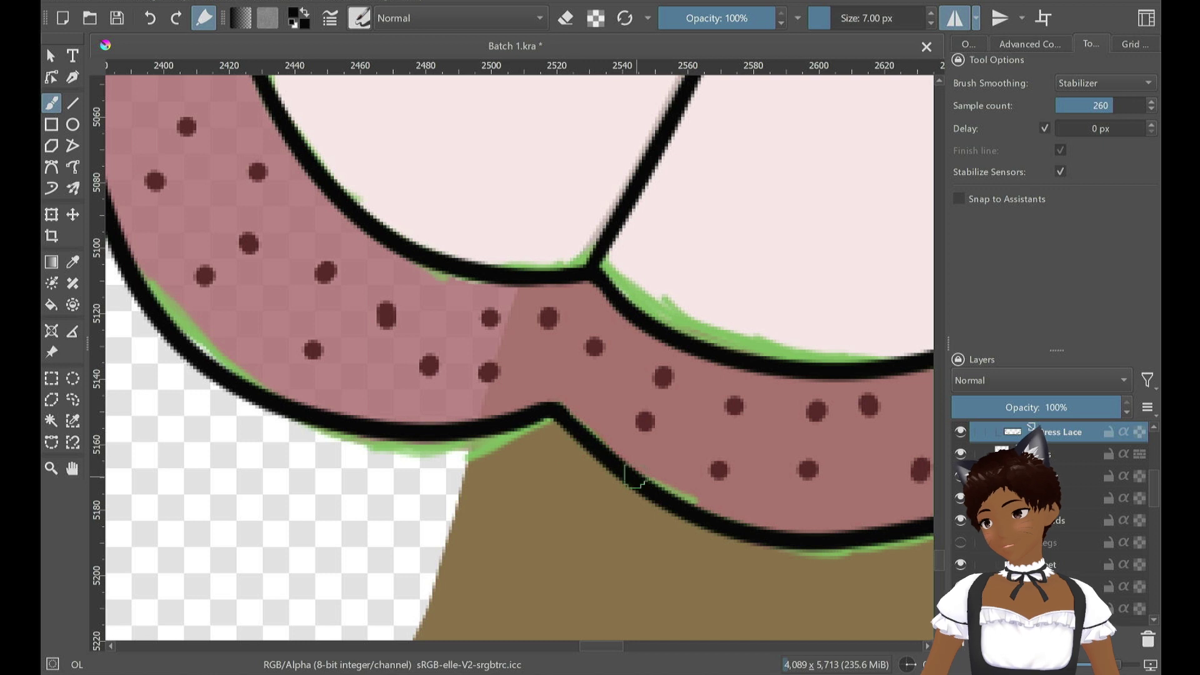
# Check the hem lace outline out to the dress's side edge and save the document
pyautogui.hscroll(-5, 522, 420)
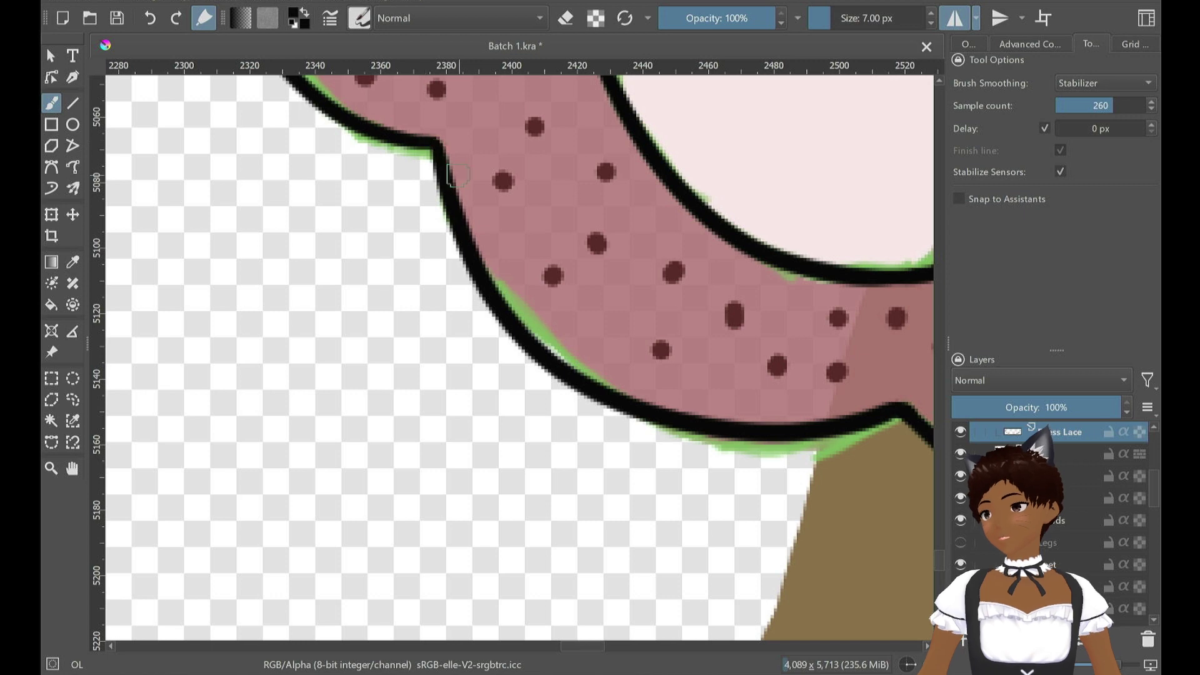
pyautogui.scroll(6, 518, 356)
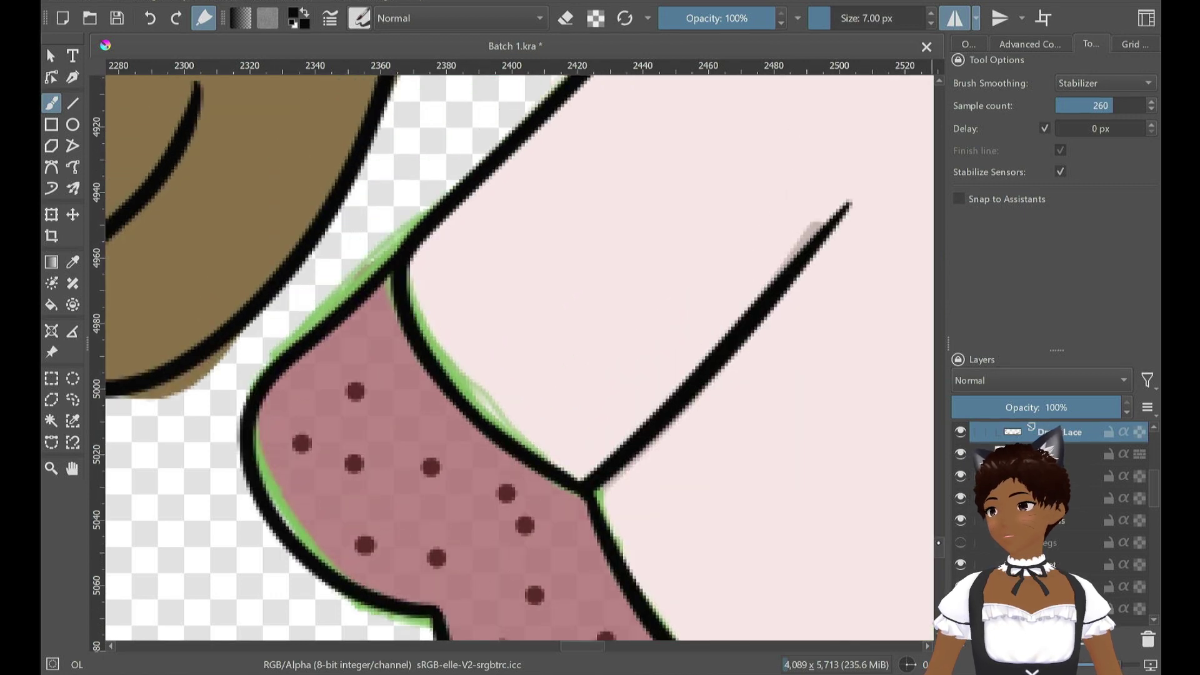
pyautogui.hotkey('ctrl', 's')
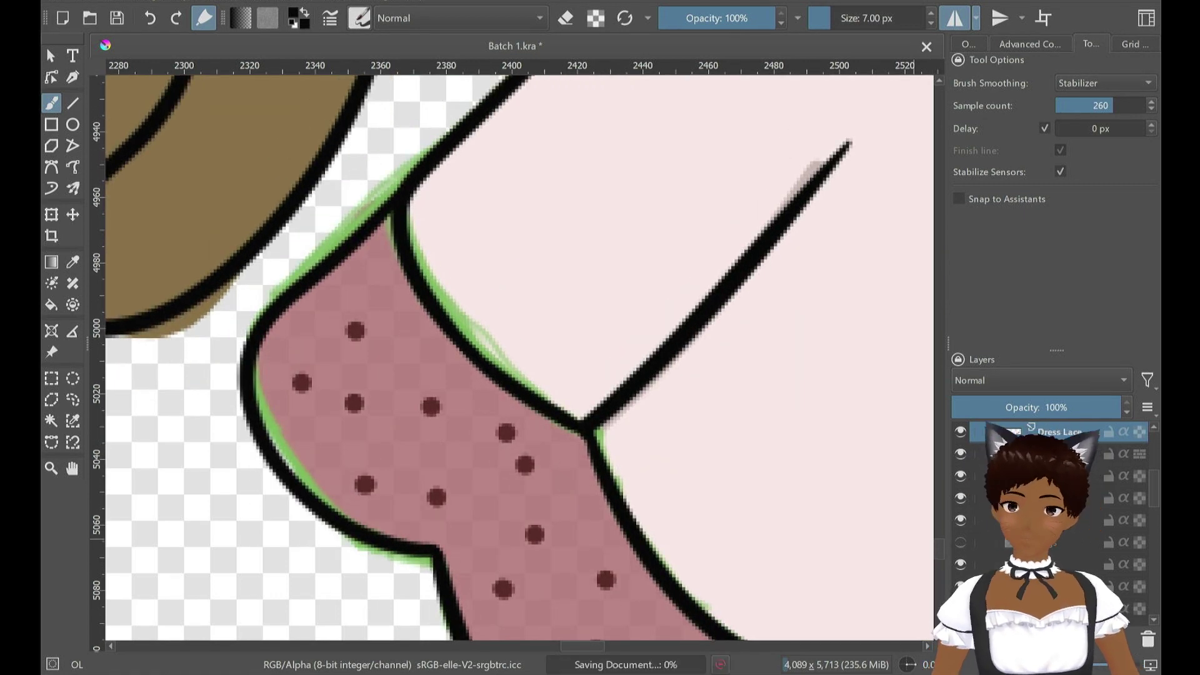
pyautogui.scroll(-7, 685, 448)
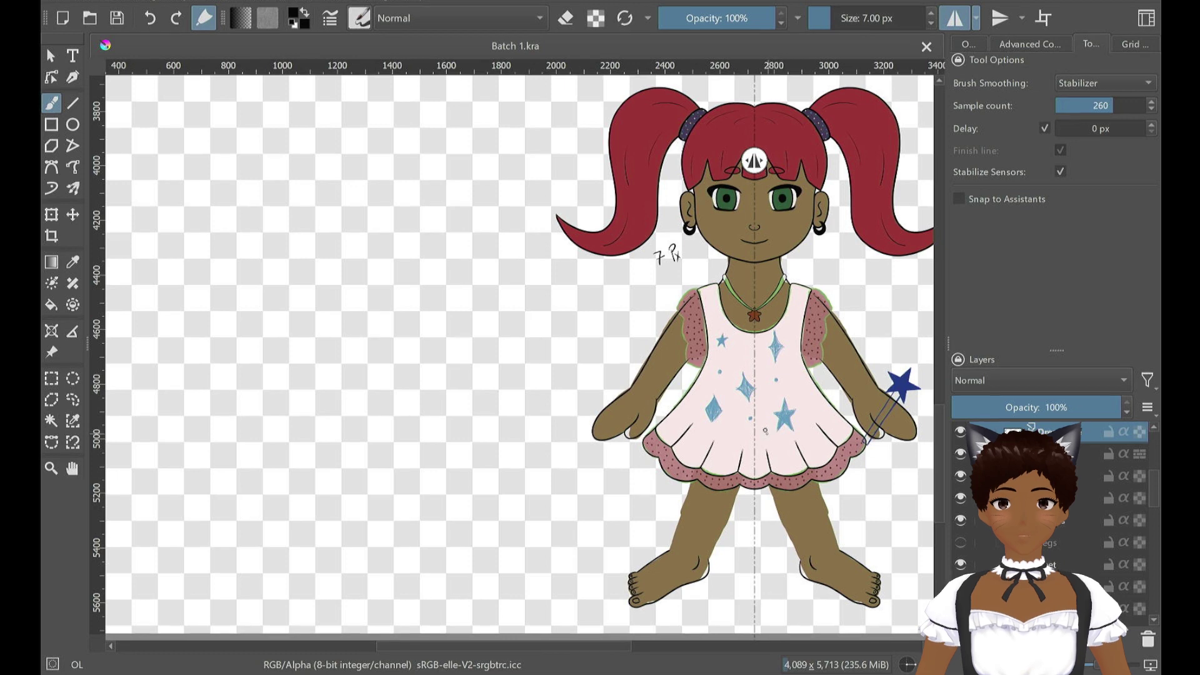
# Ink the first scallop of the sleeve lace, from the shoulder seam to the first notch on the upper arm
pyautogui.scroll(4, 765, 431)
pyautogui.scroll(5, 681, 299)
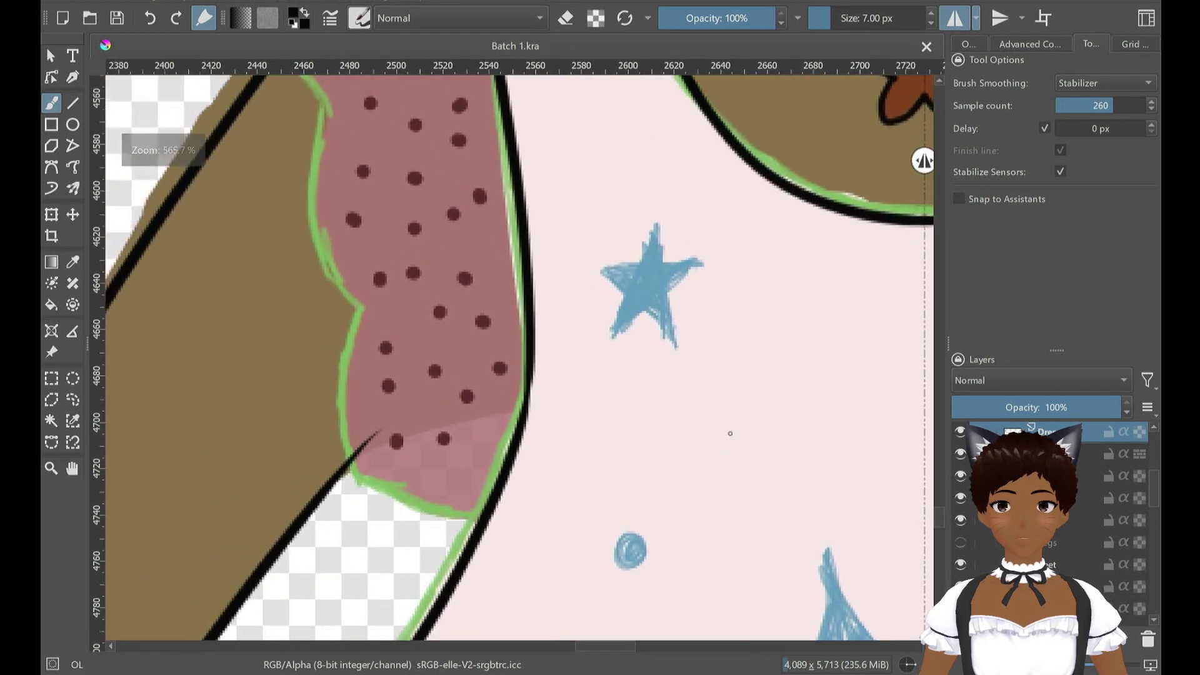
pyautogui.scroll(-5, 675, 338)
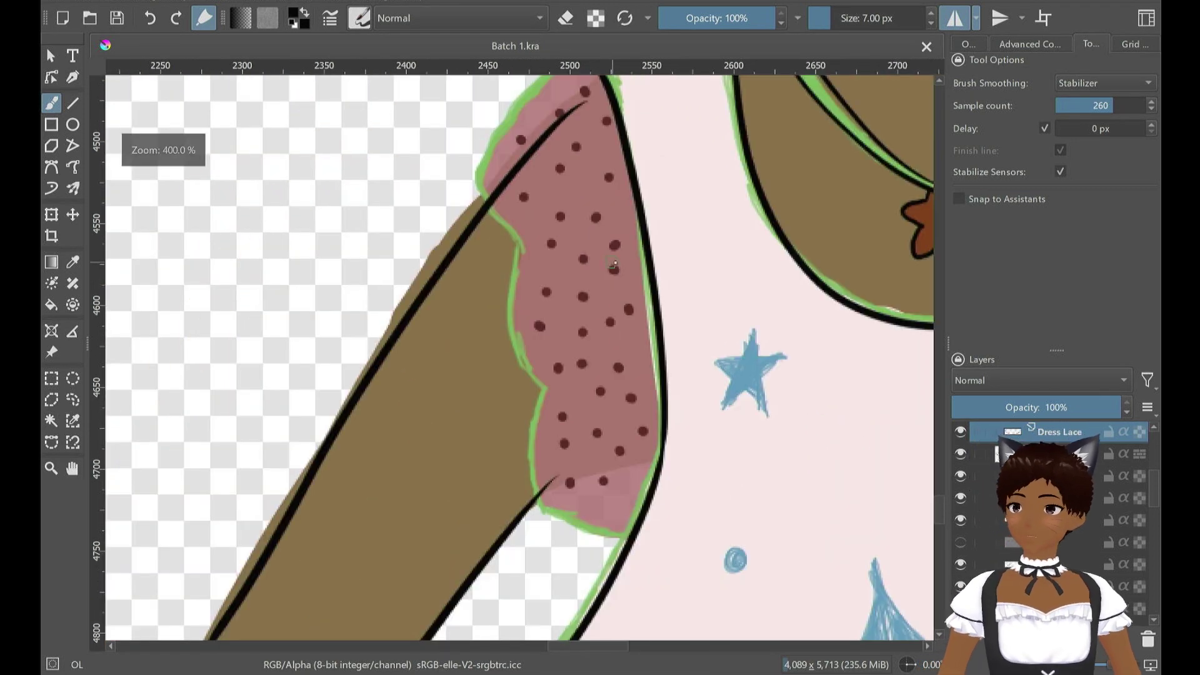
pyautogui.scroll(2, 705, 260)
pyautogui.scroll(2, 732, 369)
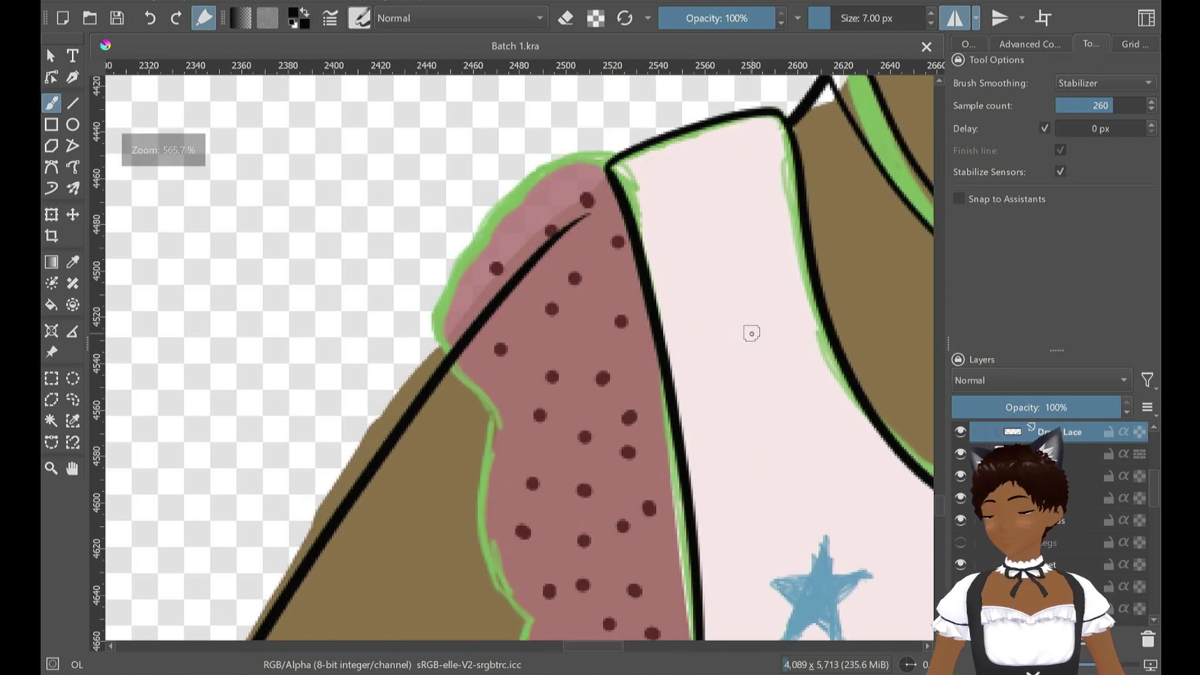
pyautogui.moveTo(565, 181)
pyautogui.mouseDown()
pyautogui.moveTo(499, 242)
pyautogui.moveTo(459, 308)
pyautogui.moveTo(450, 352)
pyautogui.moveTo(493, 412)
pyautogui.mouseUp()
pyautogui.hotkey('ctrl', 'z')
pyautogui.moveTo(604, 166)
pyautogui.mouseDown()
pyautogui.moveTo(517, 210)
pyautogui.moveTo(452, 291)
pyautogui.moveTo(453, 370)
pyautogui.moveTo(508, 401)
pyautogui.moveTo(502, 601)
pyautogui.moveTo(535, 621)
pyautogui.mouseUp()
pyautogui.hotkey('ctrl', 'z')
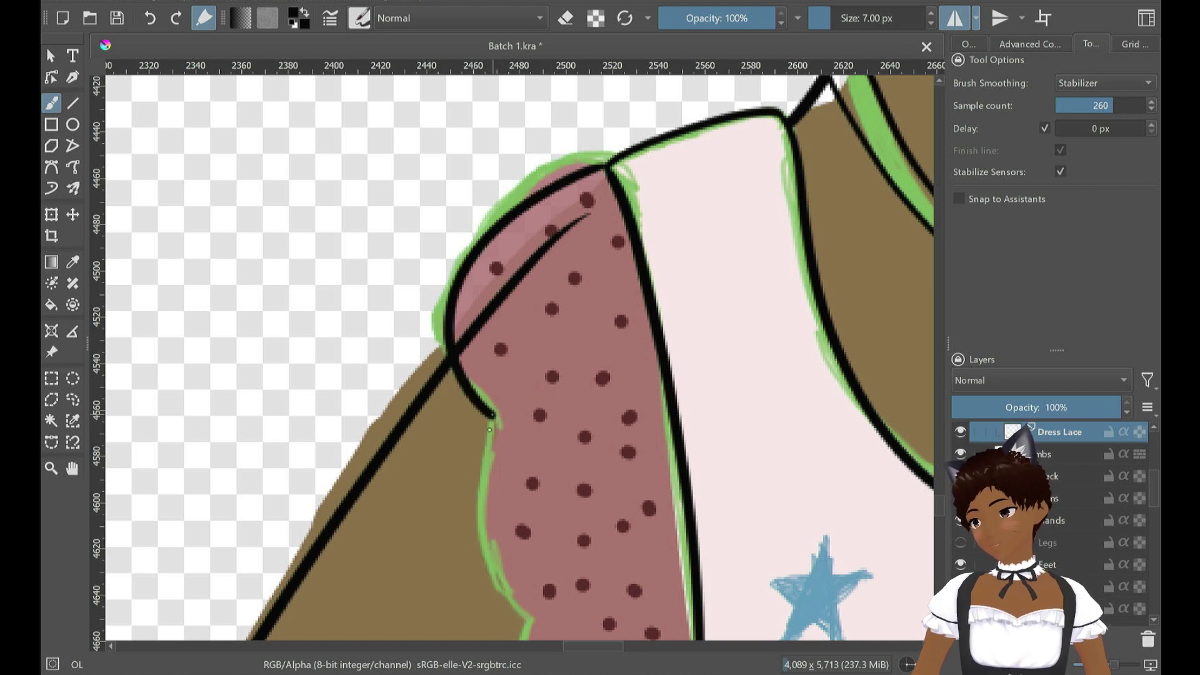
# Ink the second and third scallops of the sleeve lace down to the dress's side outline
pyautogui.moveTo(489, 430)
pyautogui.mouseDown()
pyautogui.moveTo(479, 481)
pyautogui.moveTo(500, 582)
pyautogui.moveTo(544, 603)
pyautogui.mouseUp()
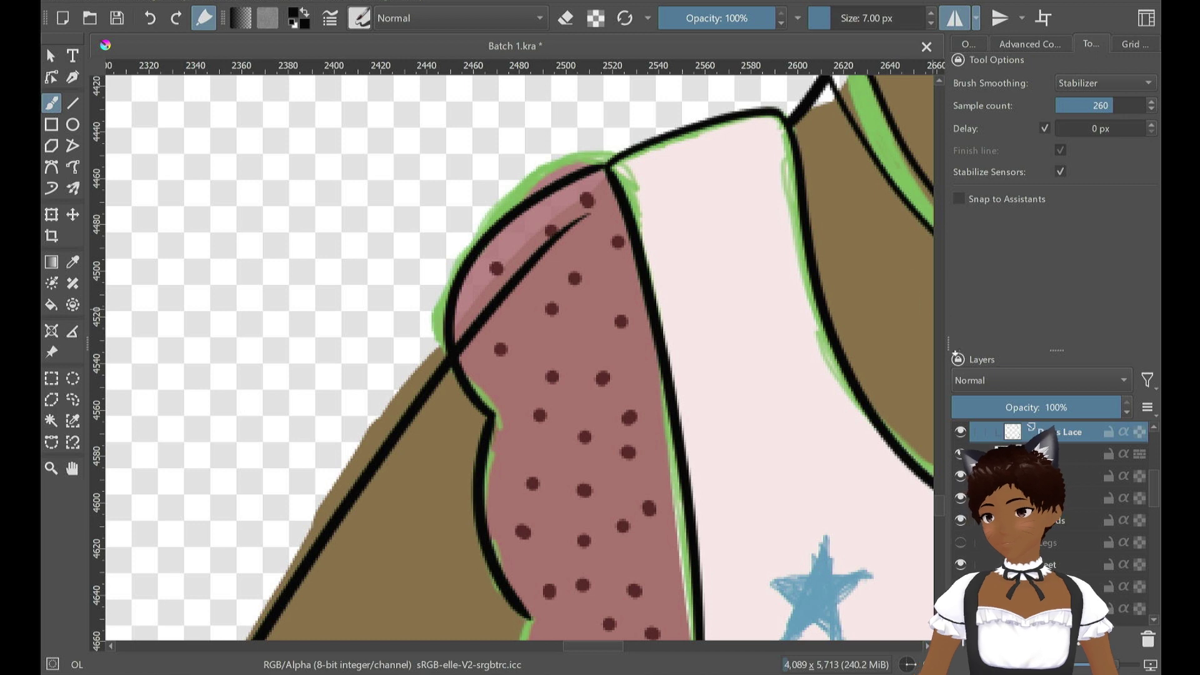
pyautogui.moveTo(939, 511)
pyautogui.mouseDown()
pyautogui.moveTo(940, 531)
pyautogui.moveTo(940, 516)
pyautogui.mouseUp()
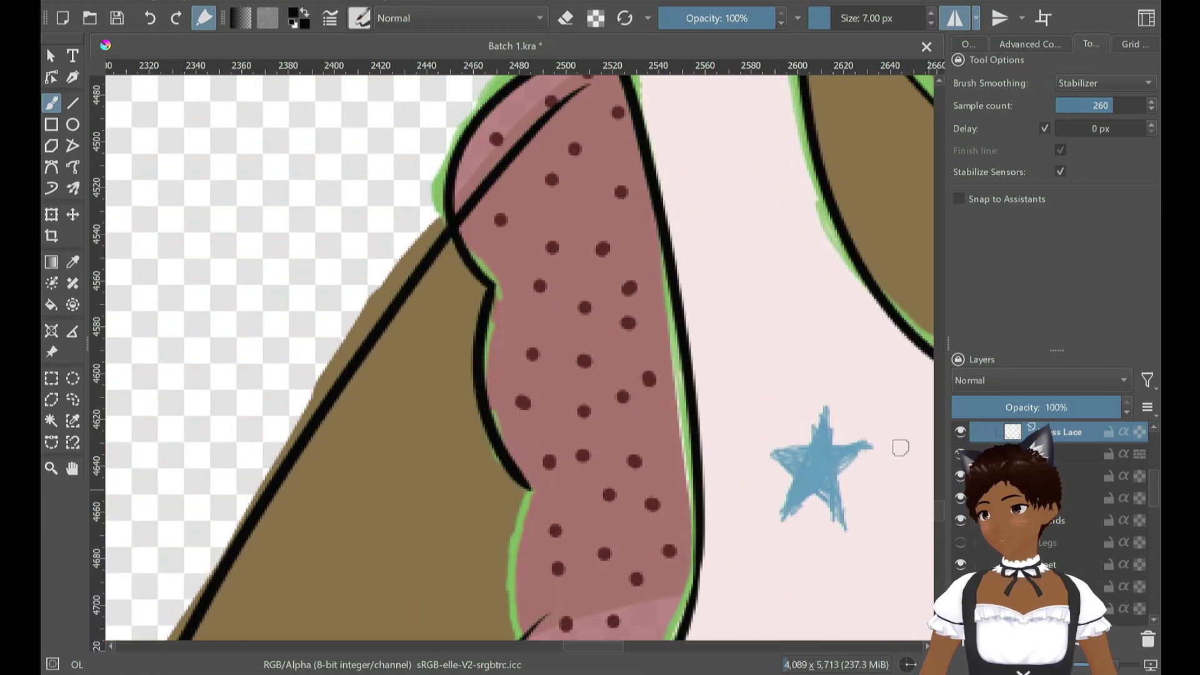
pyautogui.scroll(-4, 514, 362)
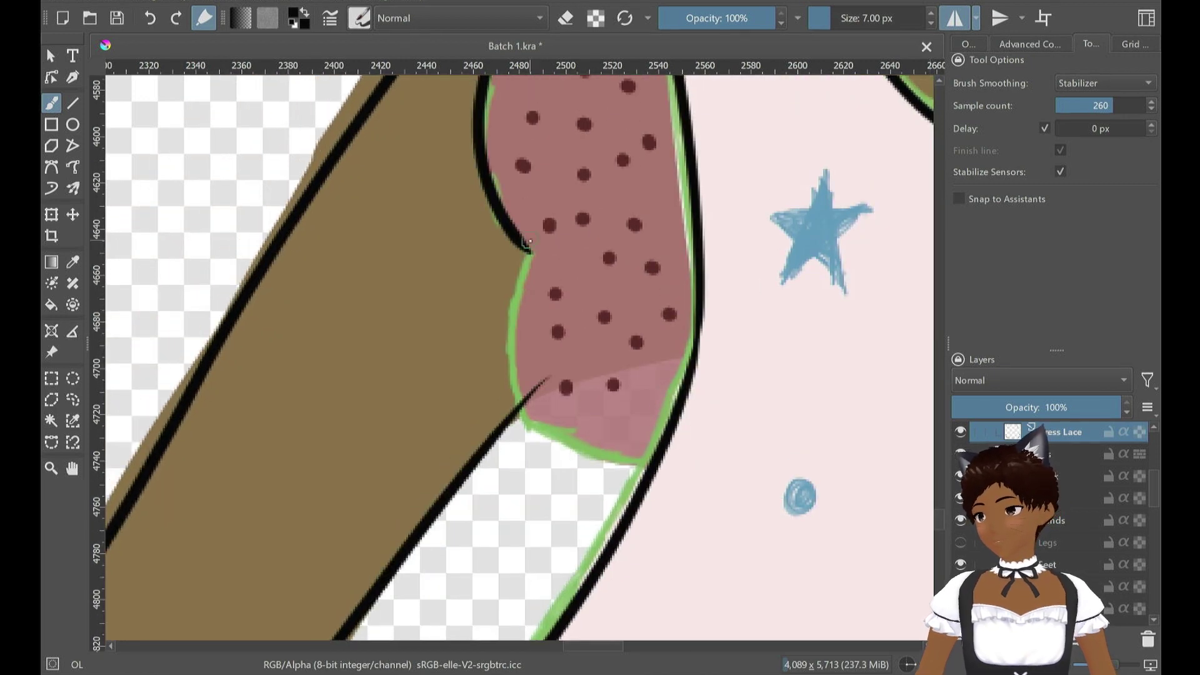
pyautogui.moveTo(526, 267)
pyautogui.mouseDown()
pyautogui.moveTo(512, 368)
pyautogui.moveTo(577, 467)
pyautogui.moveTo(557, 448)
pyautogui.moveTo(663, 466)
pyautogui.mouseUp()
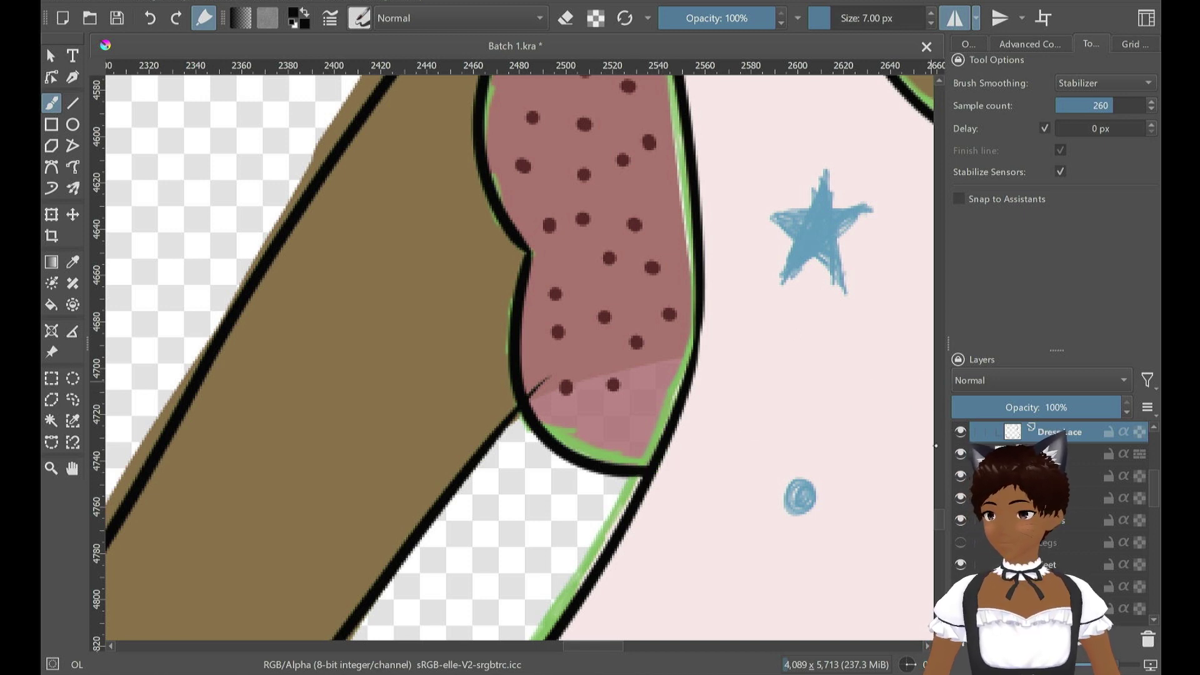
# Switch to the u) Pixel Art brush preset and save the document
pyautogui.moveTo(940, 516); pyautogui.dragTo(940, 498)
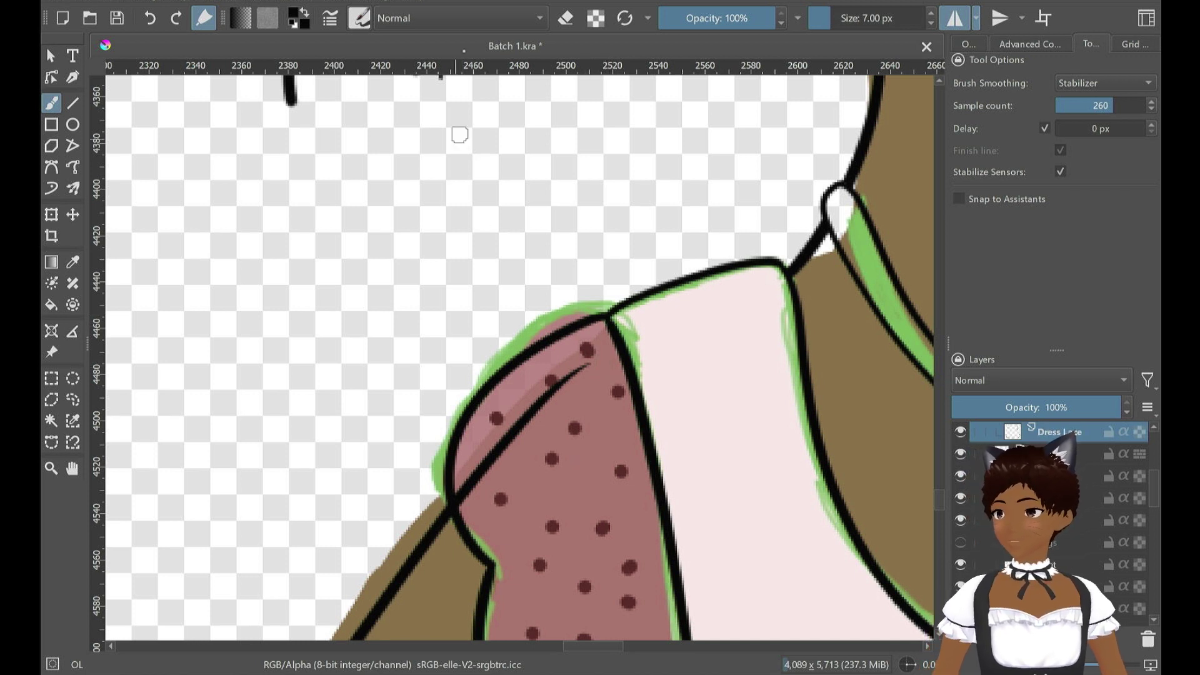
pyautogui.click(361, 19)
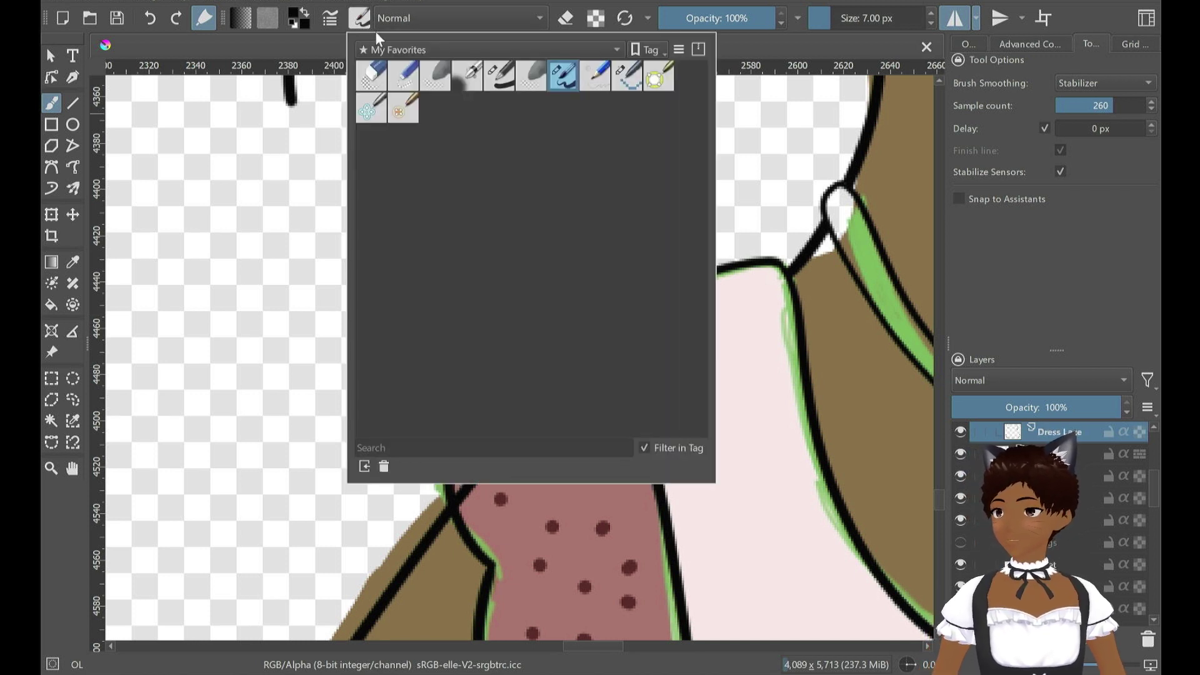
pyautogui.click(633, 75)
pyautogui.click(859, 47)
pyautogui.hotkey('ctrl', 's')
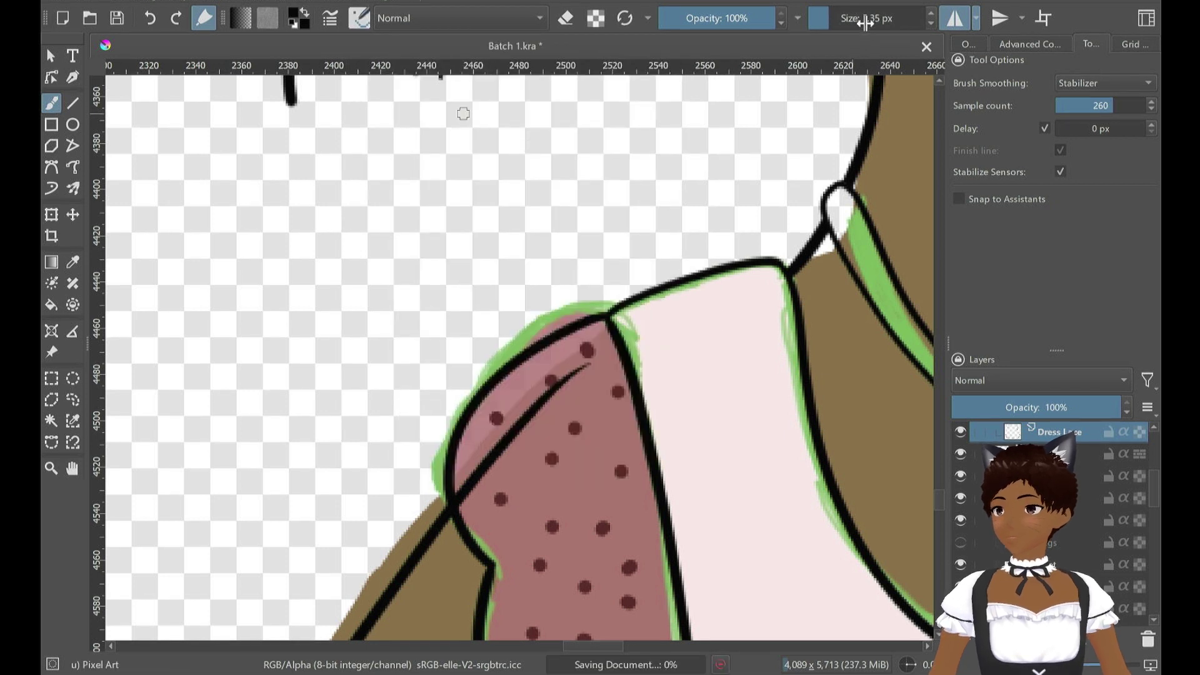
# Turn on eraser mode, lower the stabilizer sample count to 3 and set the brush size to 56.91 px
pyautogui.click(863, 25)
pyautogui.moveTo(858, 25); pyautogui.dragTo(749, 45)
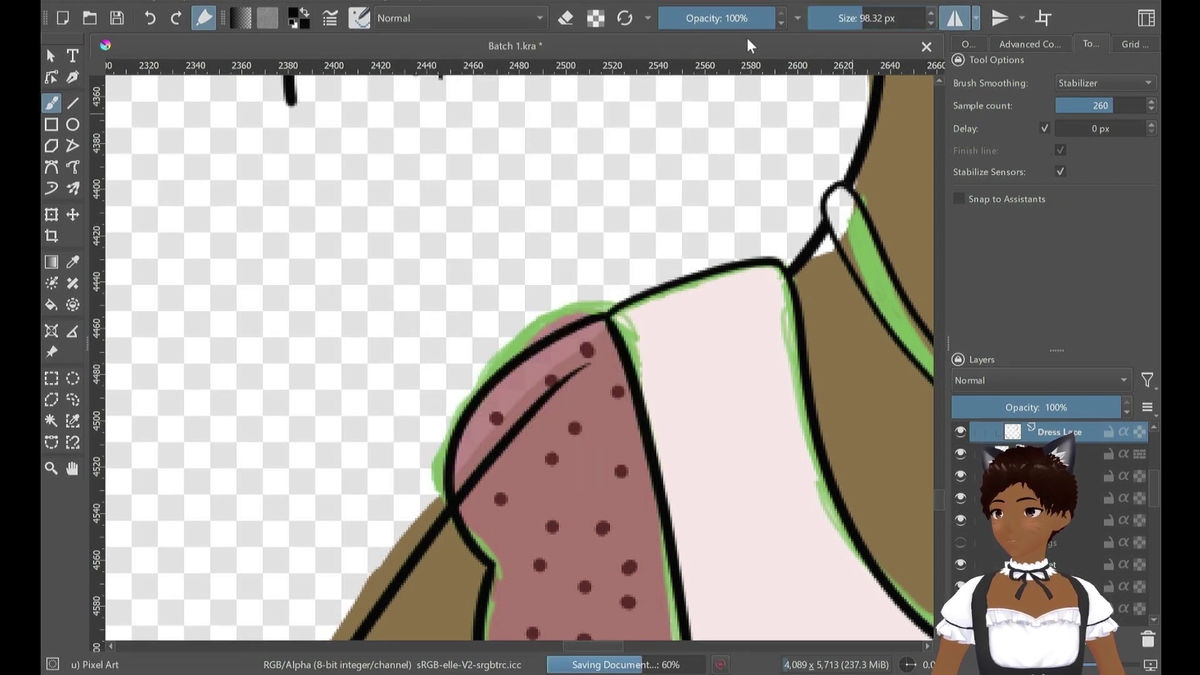
pyautogui.click(574, 19)
pyautogui.moveTo(1075, 105); pyautogui.dragTo(1007, 95)
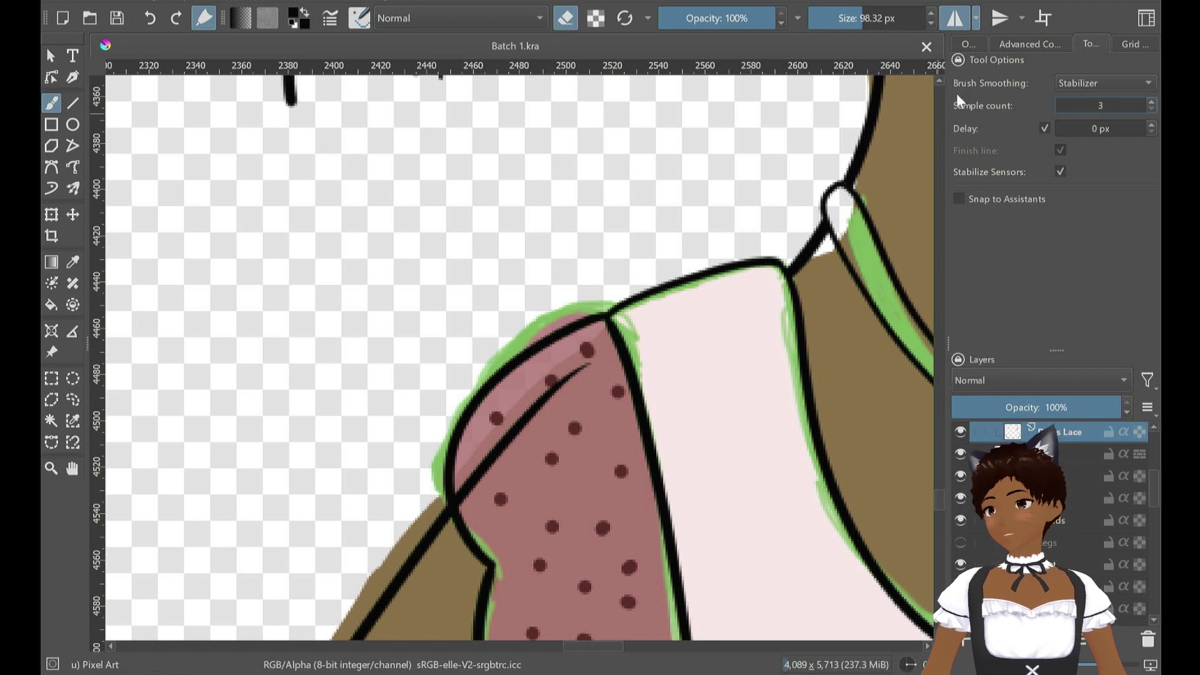
pyautogui.click(829, 30)
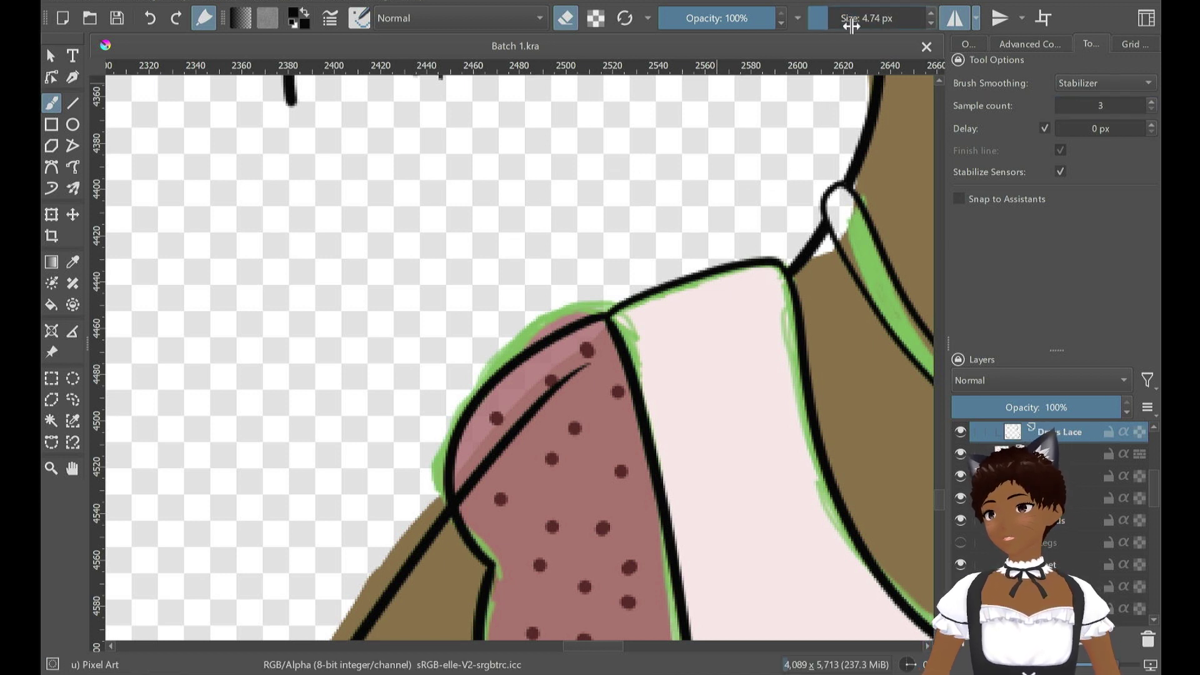
pyautogui.click(852, 26)
# Try to erase the arm line overlapping the top of the sleeve lace while on the Dress Lace layer
pyautogui.moveTo(632, 333)
pyautogui.mouseDown()
pyautogui.moveTo(622, 378)
pyautogui.moveTo(606, 378)
pyautogui.mouseUp()
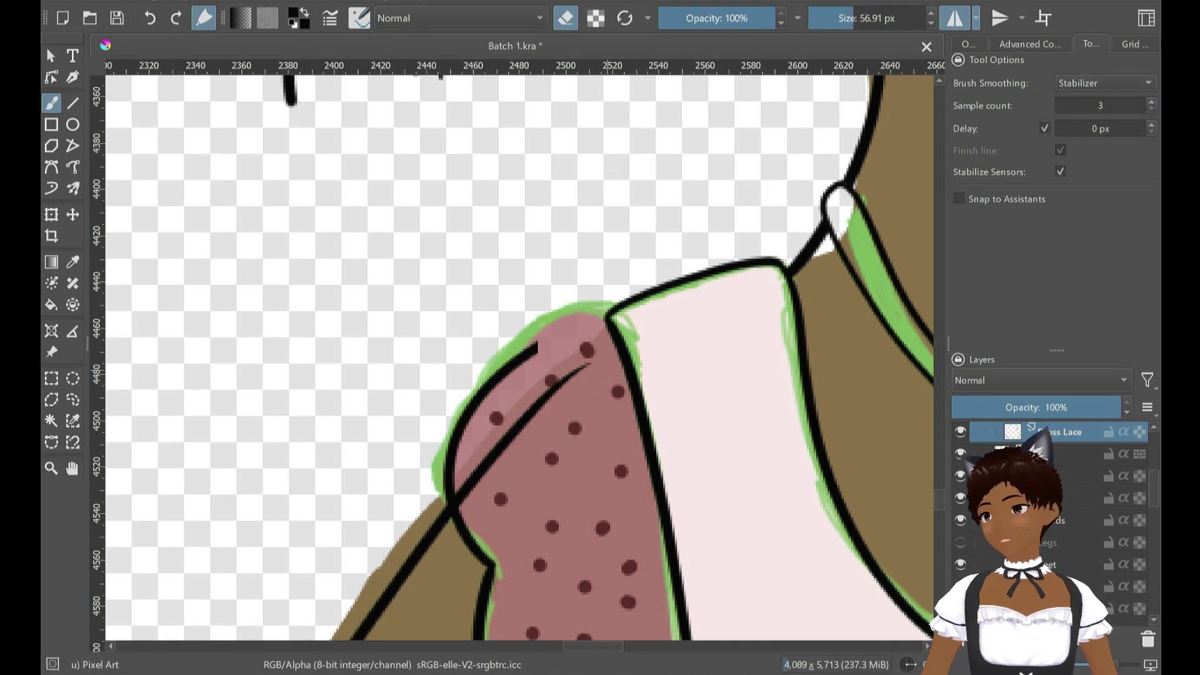
pyautogui.hotkey('ctrl', 'z')
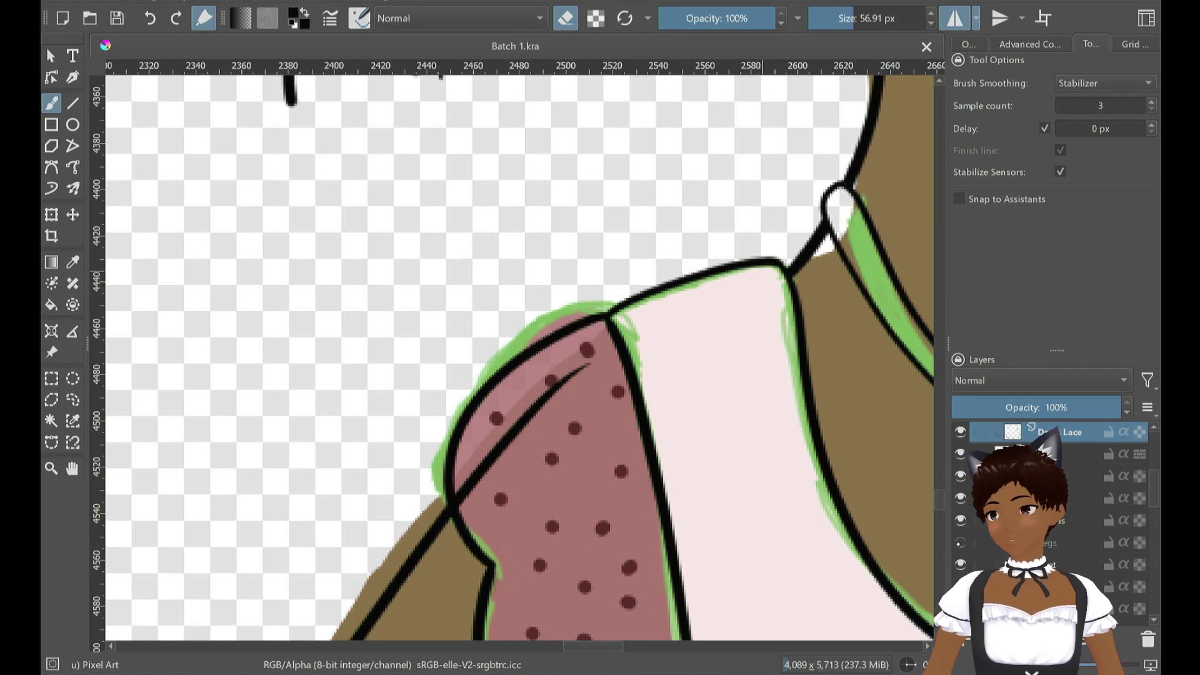
pyautogui.hotkey('ctrl', 'z')
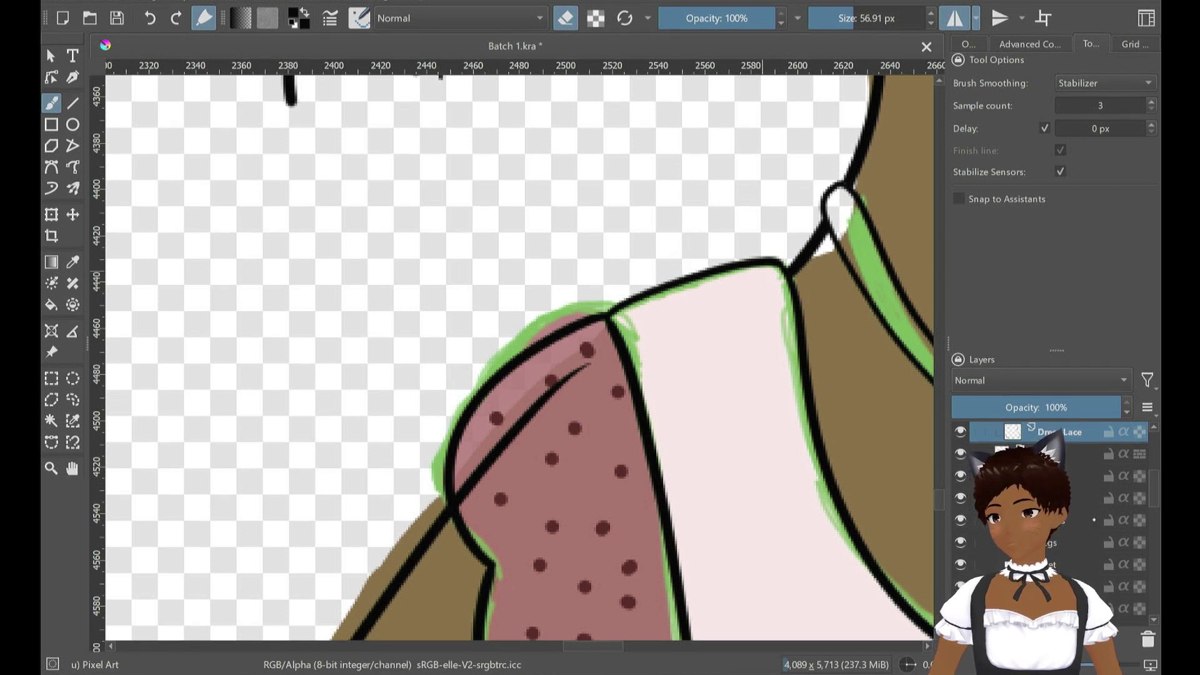
# Check the hem lace line art by dropping the Dress Lace layer's opacity to 0% and restoring it to 100%
pyautogui.scroll(-10, 861, 534)
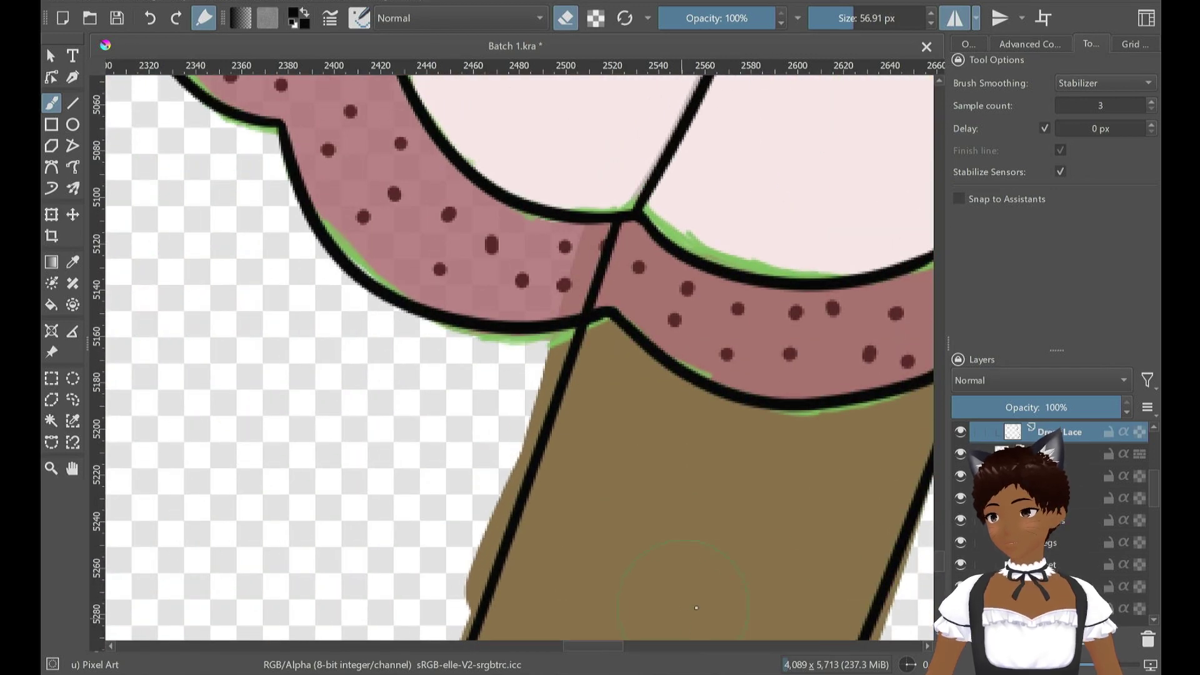
pyautogui.hscroll(10, 758, 599)
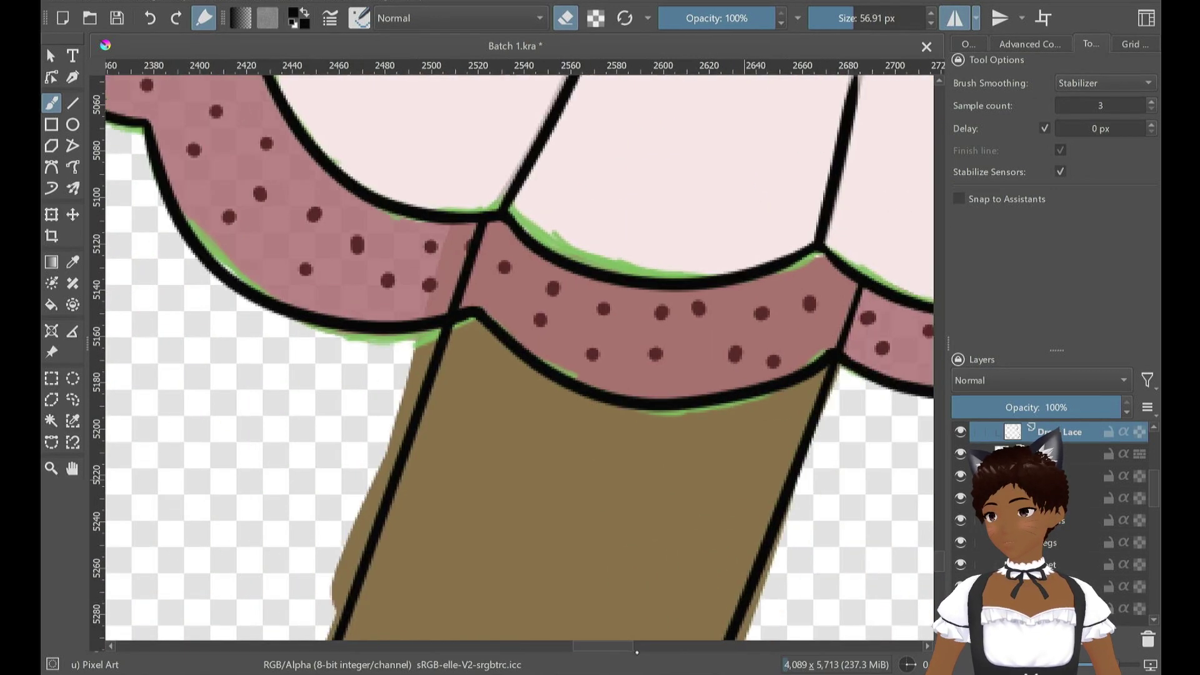
pyautogui.press('-')
pyautogui.press('-')
pyautogui.press('-')
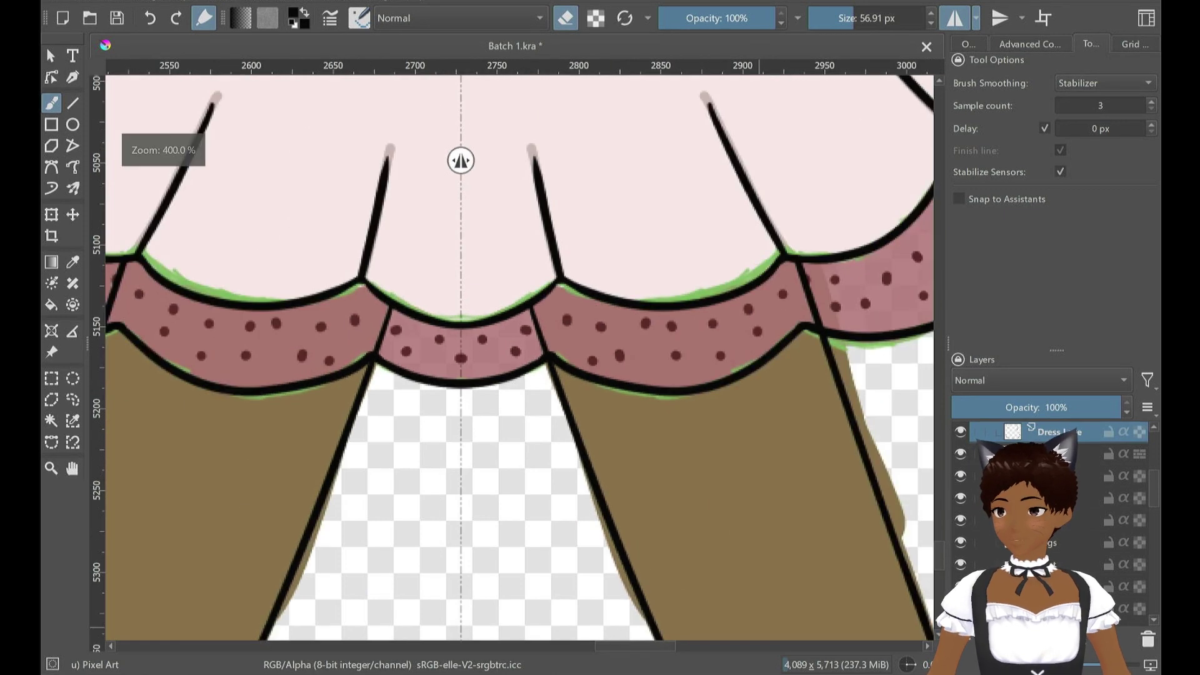
pyautogui.click(952, 415)
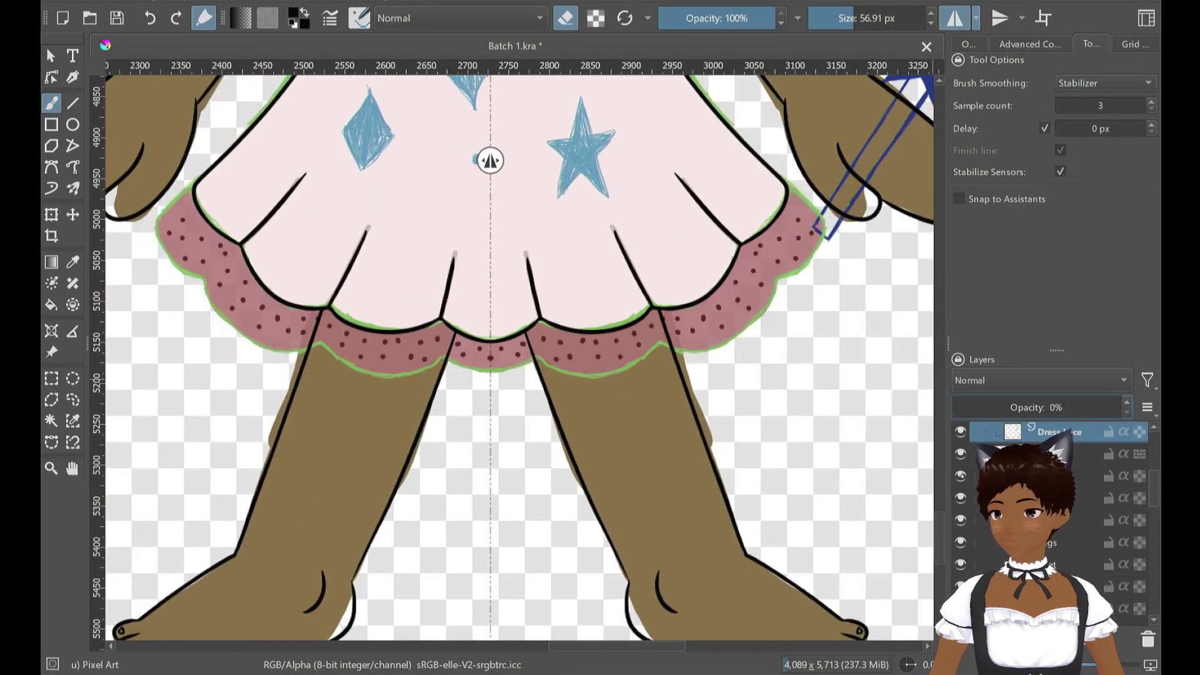
pyautogui.moveTo(952, 412); pyautogui.dragTo(1121, 412)
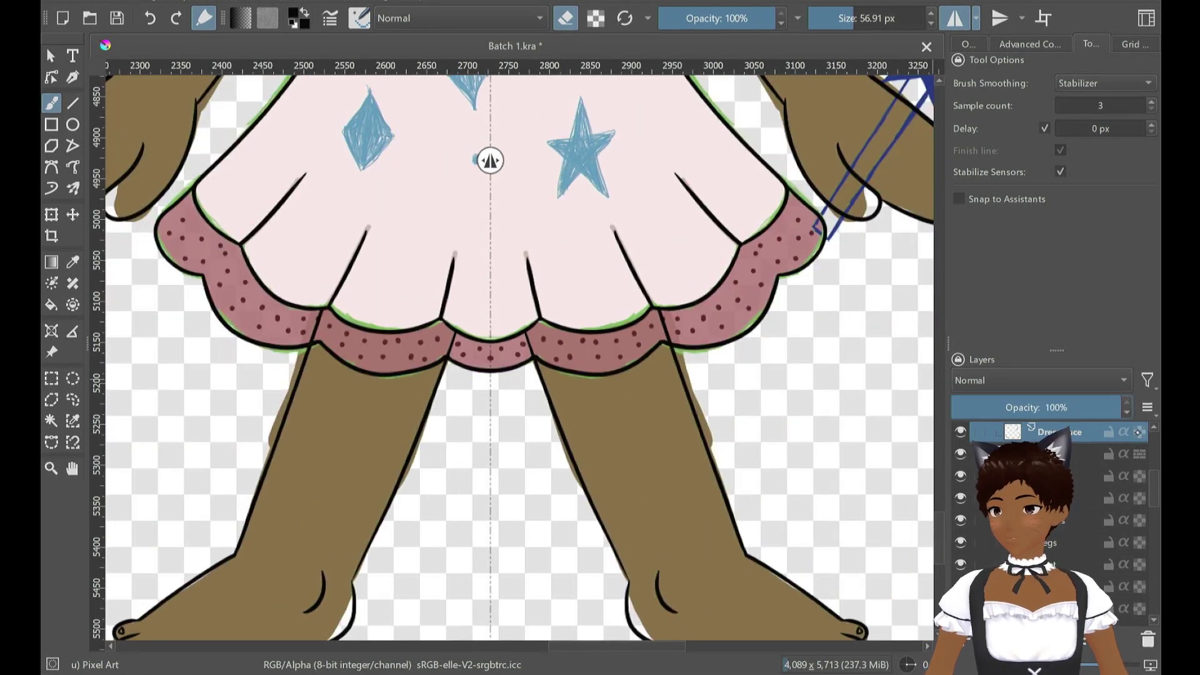
# On the Arms layer, erase the arm outline that crosses the upper part of the sleeve lace
pyautogui.scroll(6, 916, 522)
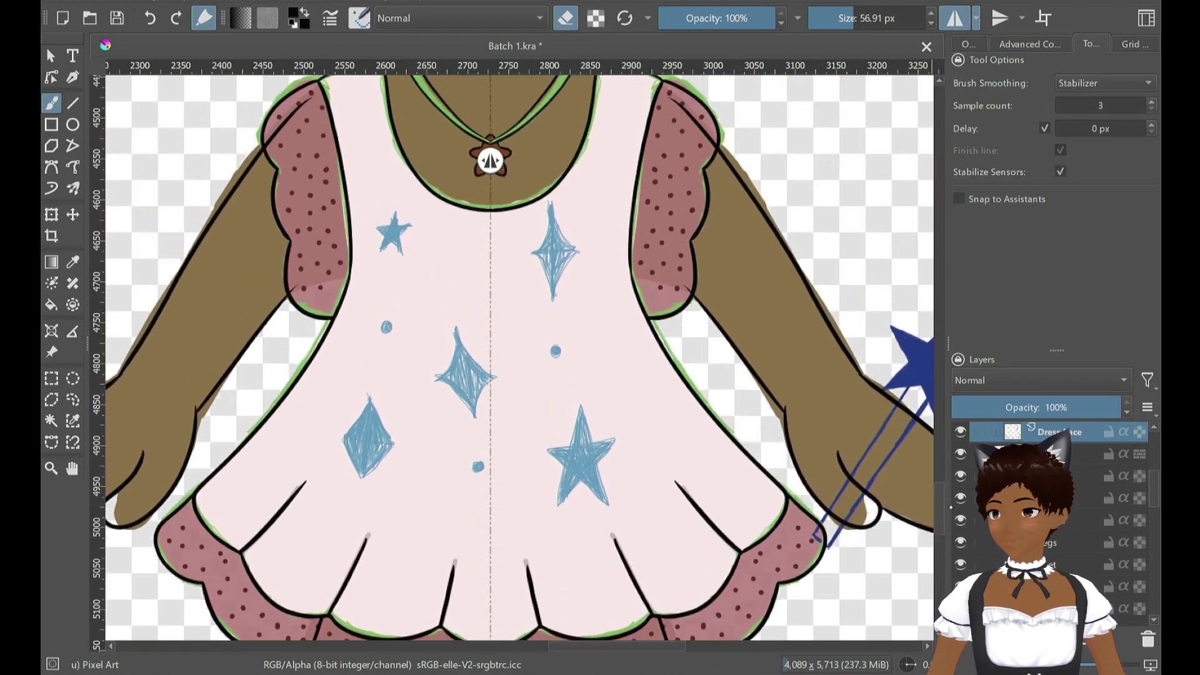
pyautogui.moveTo(941, 504); pyautogui.dragTo(941, 492)
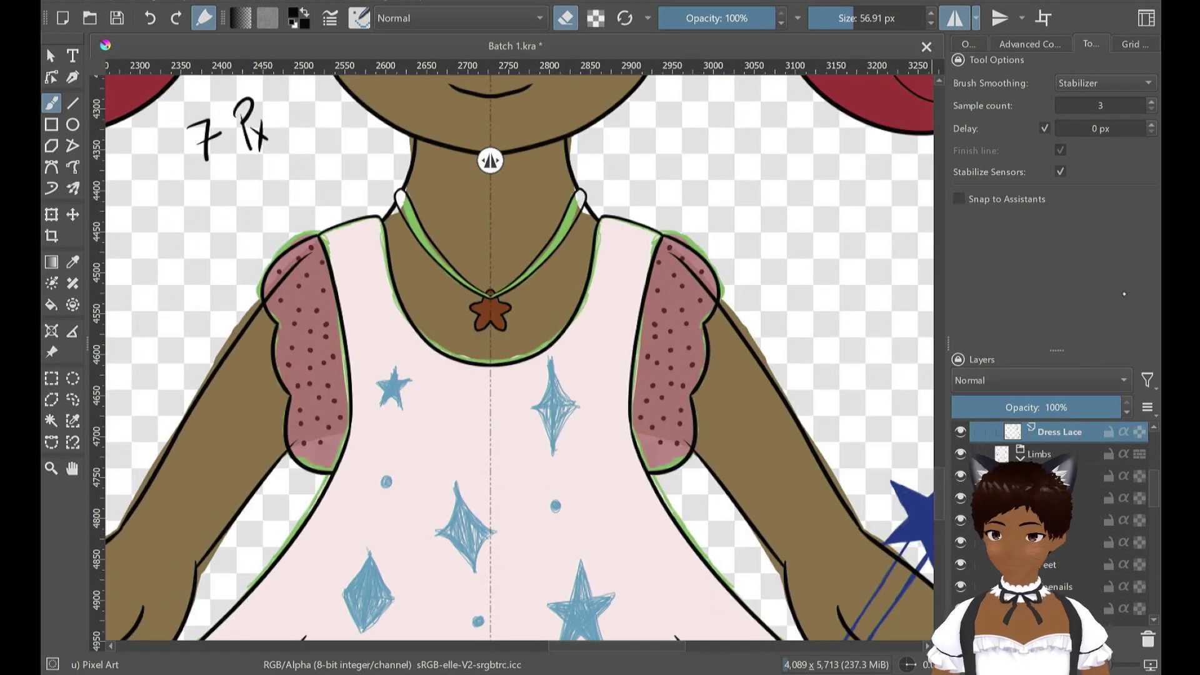
pyautogui.click(1081, 503)
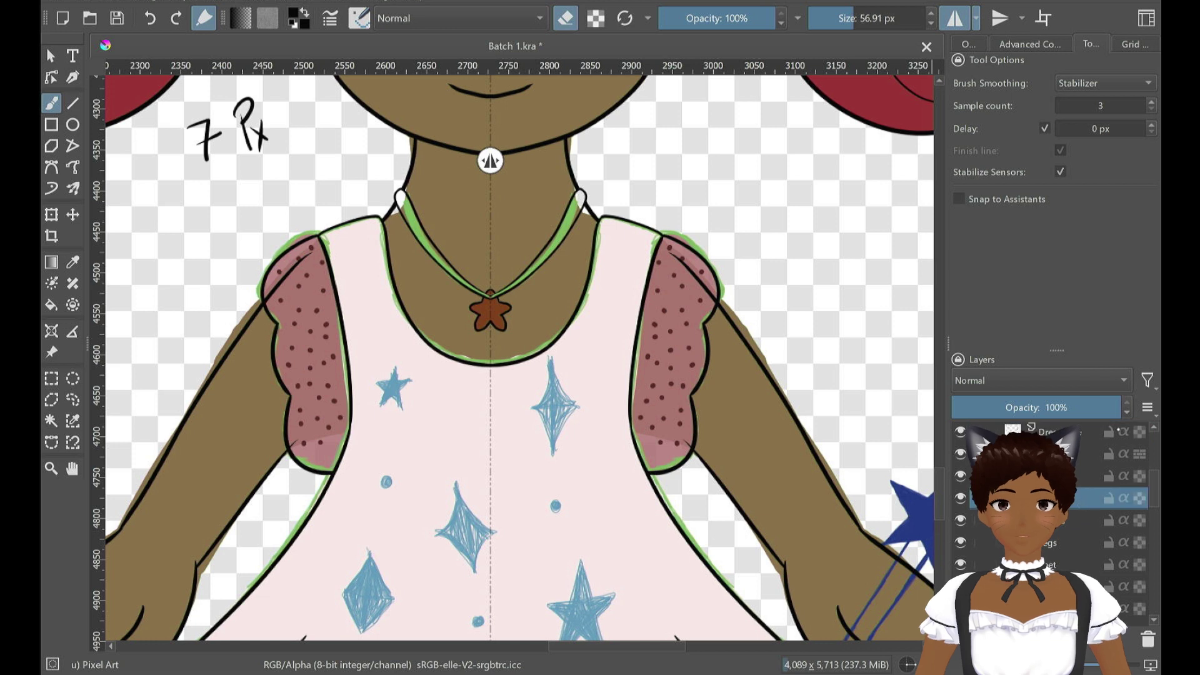
pyautogui.moveTo(689, 242); pyautogui.dragTo(678, 278)
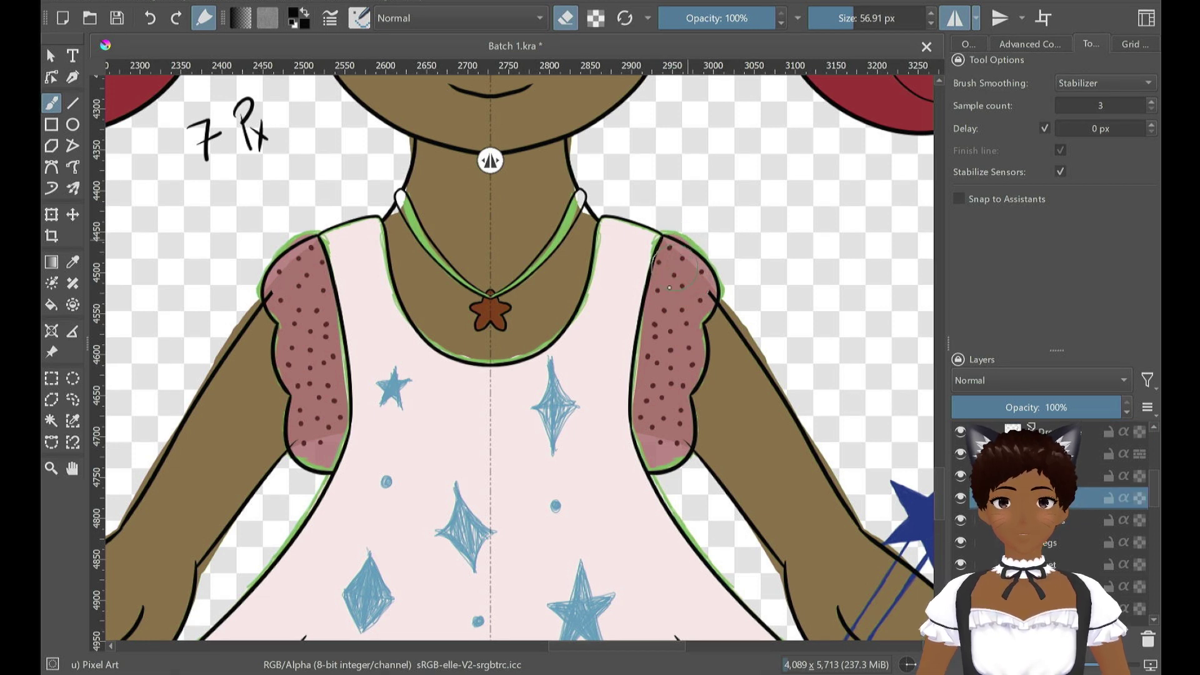
pyautogui.scroll(4, 718, 302)
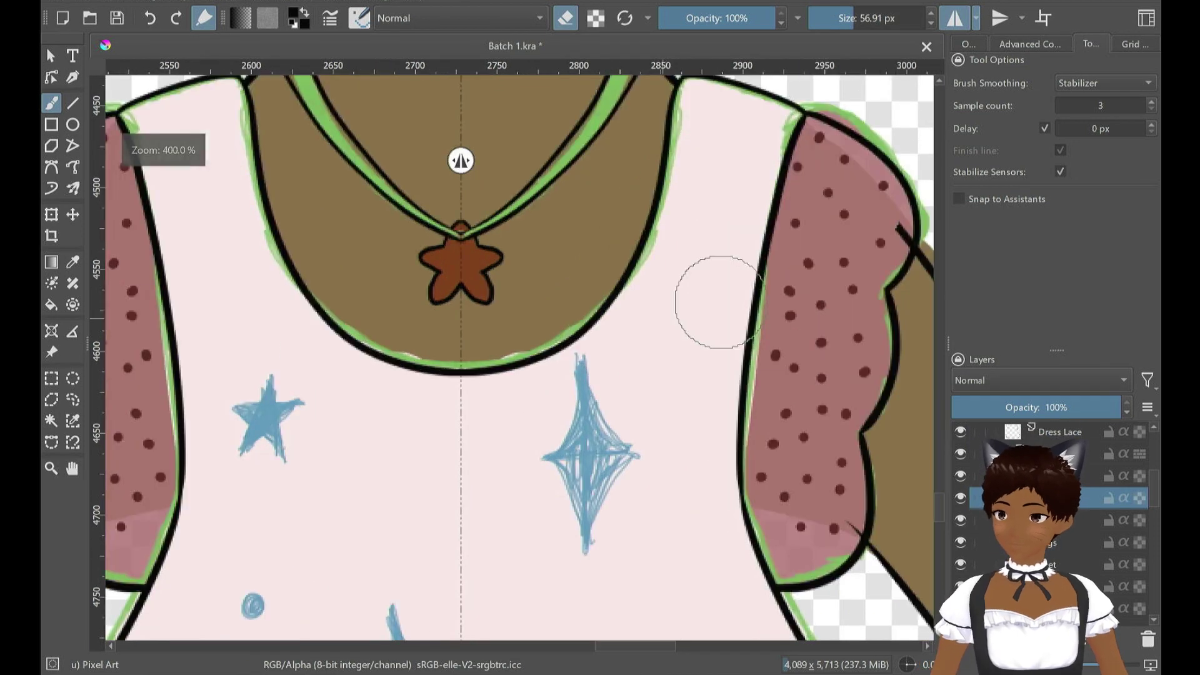
# Set the eraser size to 20.30 px and erase the remaining arm line stubs inside the sleeve lace
pyautogui.scroll(2, 862, 368)
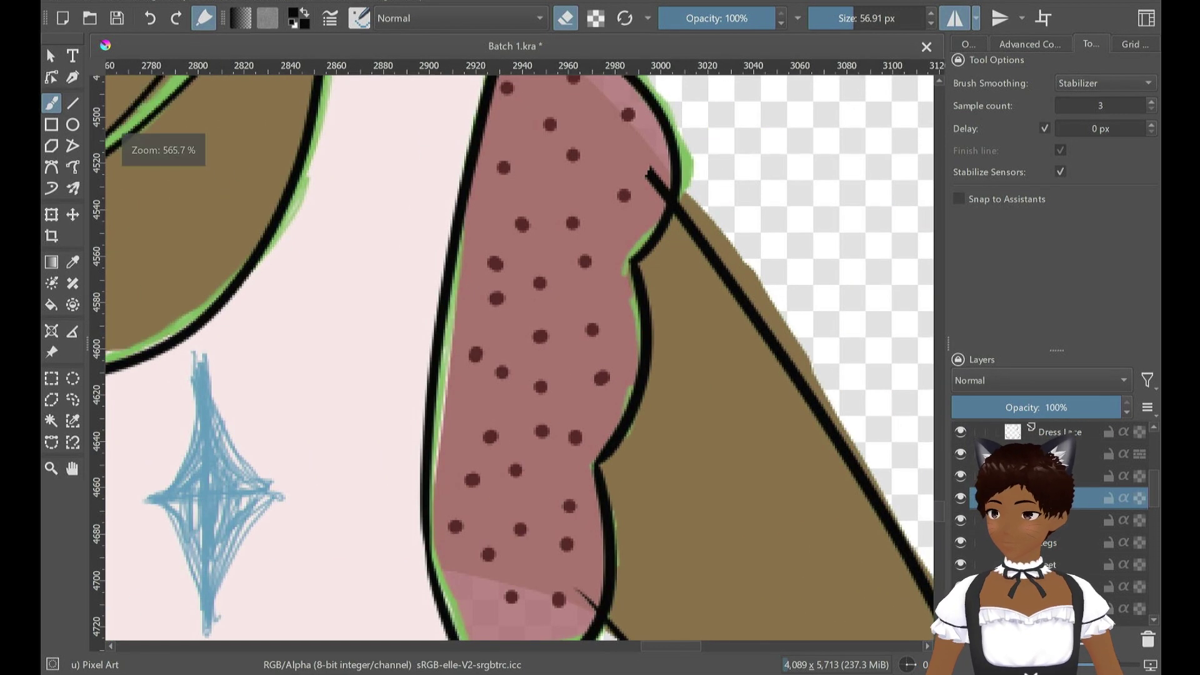
pyautogui.click(840, 18)
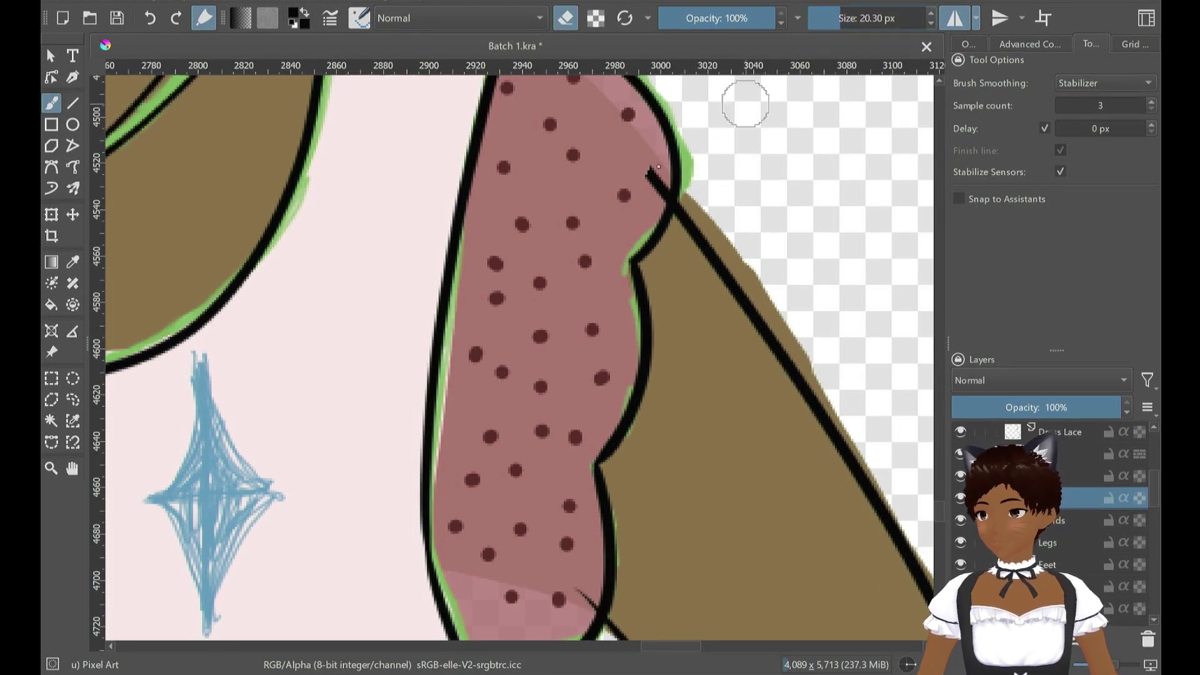
pyautogui.moveTo(648, 152); pyautogui.dragTo(646, 177)
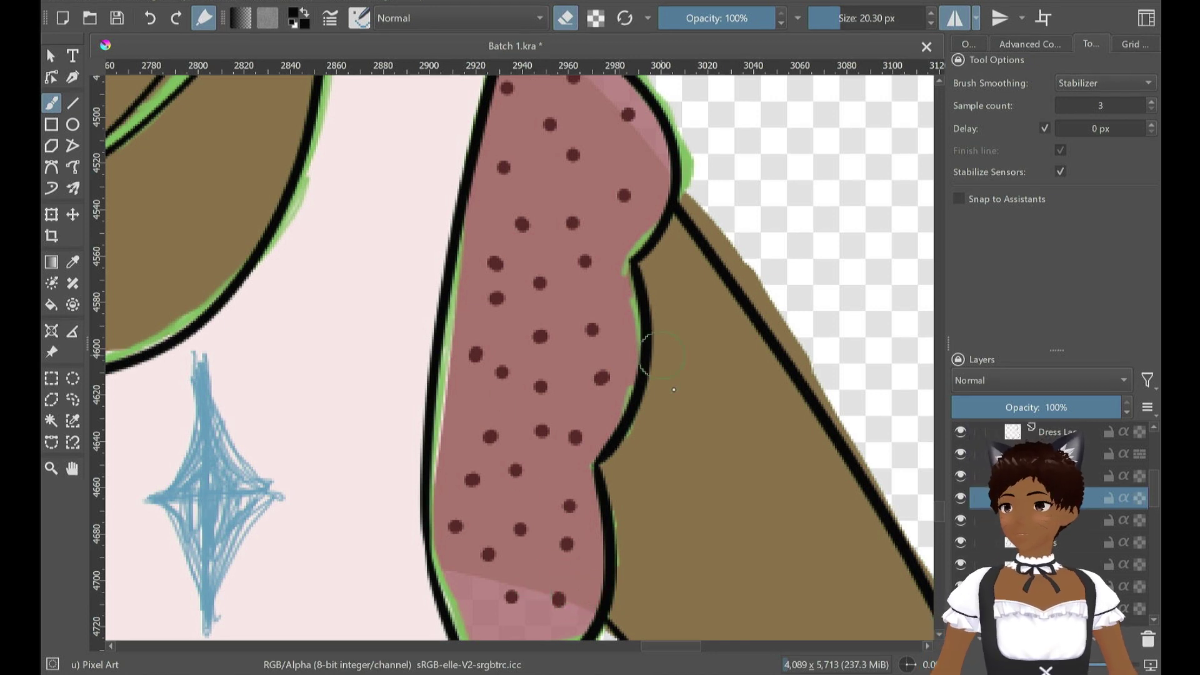
pyautogui.scroll(-3, 656, 381)
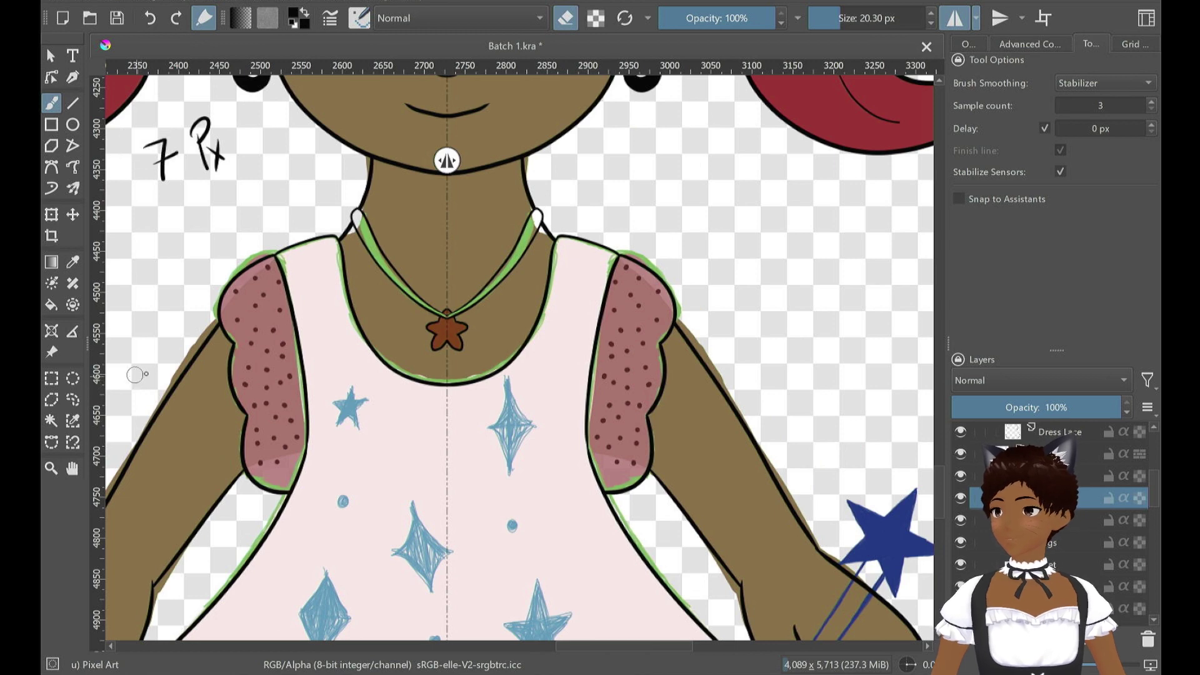
# With the 7 px outline brush on the Dress Lace layer, refine the notches between the sleeve lace scallops and save the document
pyautogui.scroll(5, 138, 375)
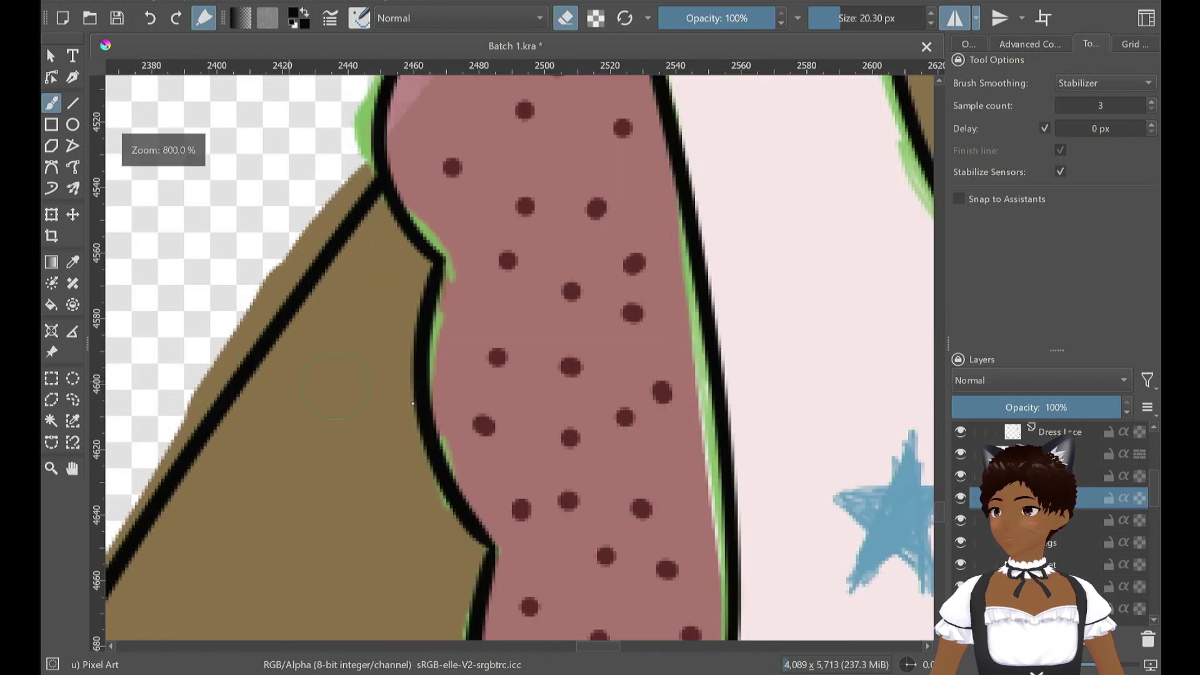
pyautogui.click(361, 19)
pyautogui.click(562, 75)
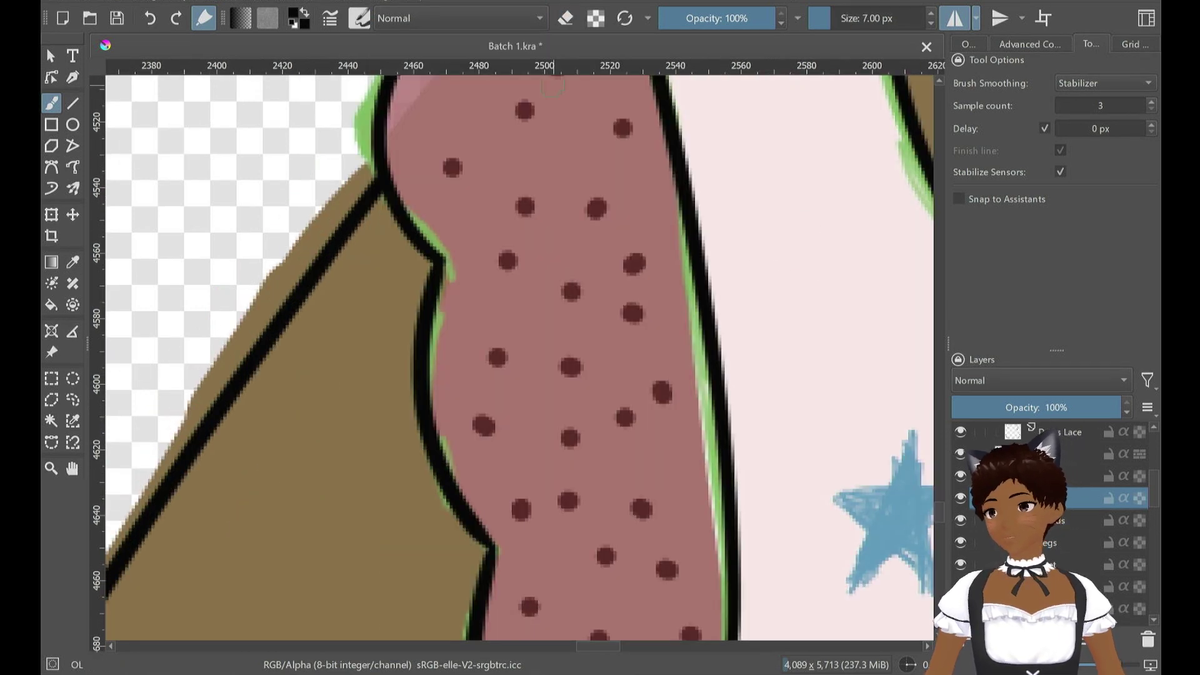
pyautogui.click(1061, 433)
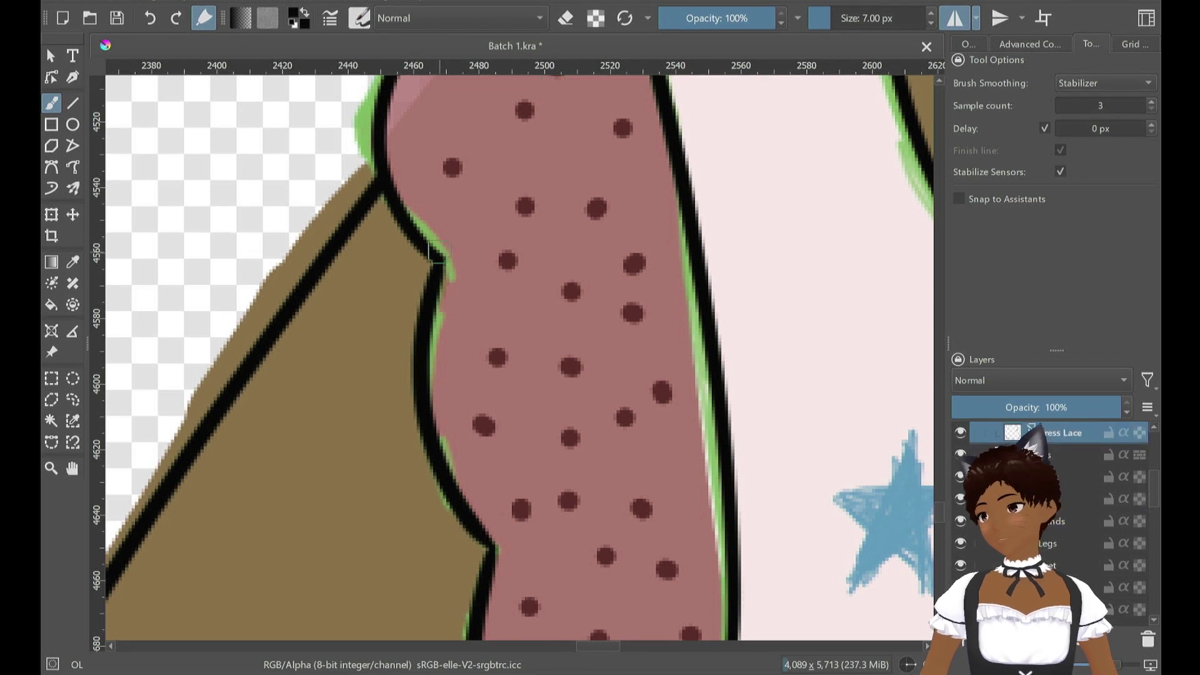
pyautogui.moveTo(428, 254); pyautogui.dragTo(446, 284)
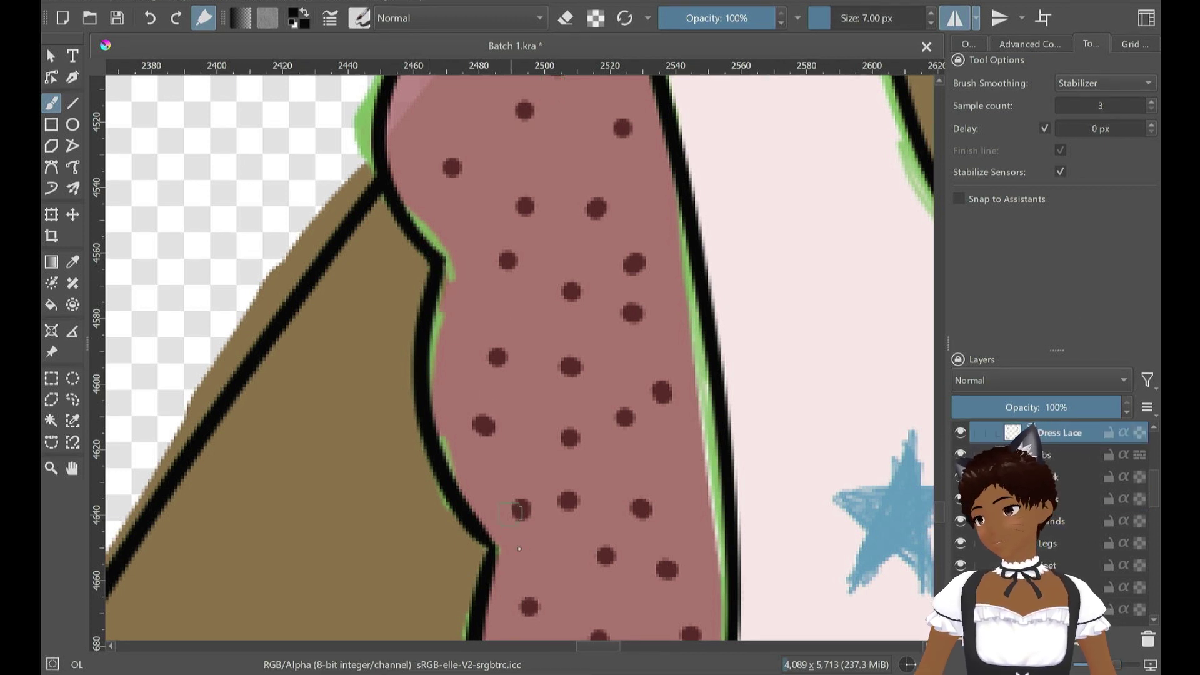
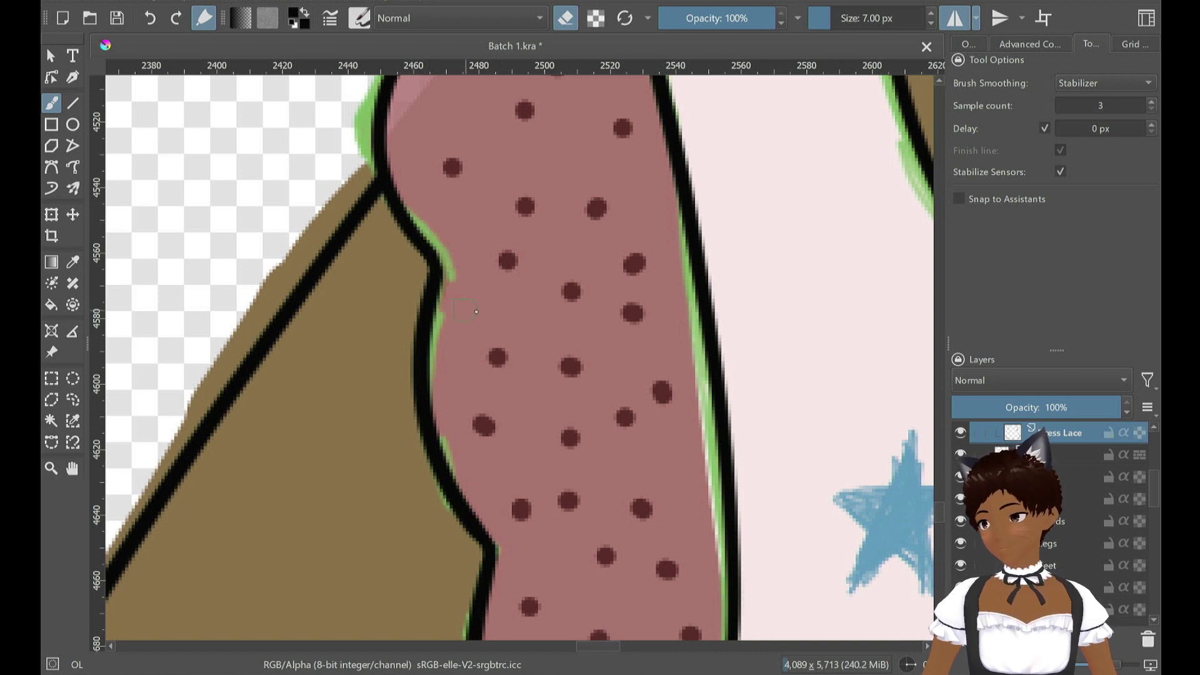
pyautogui.hotkey('ctrl', 's')
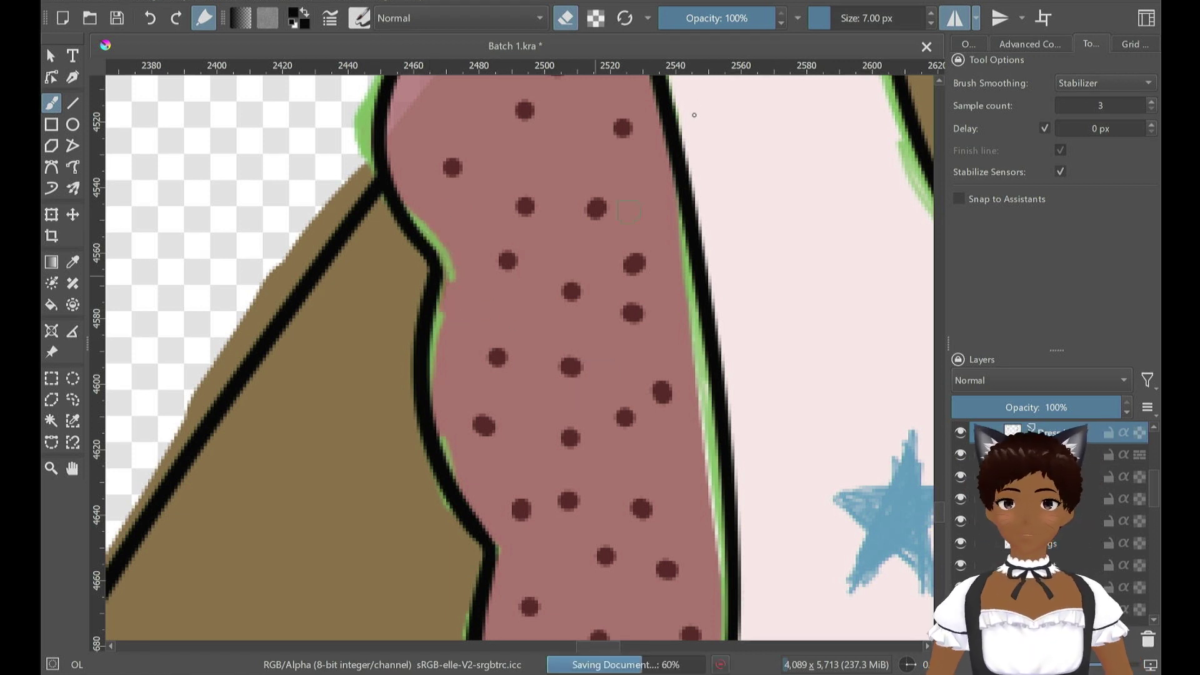
# Hide the sketch layers holding the necklace colour, the pendant colour and the green dress outline
pyautogui.scroll(-8, 713, 249)
pyautogui.scroll(2, 867, 489)
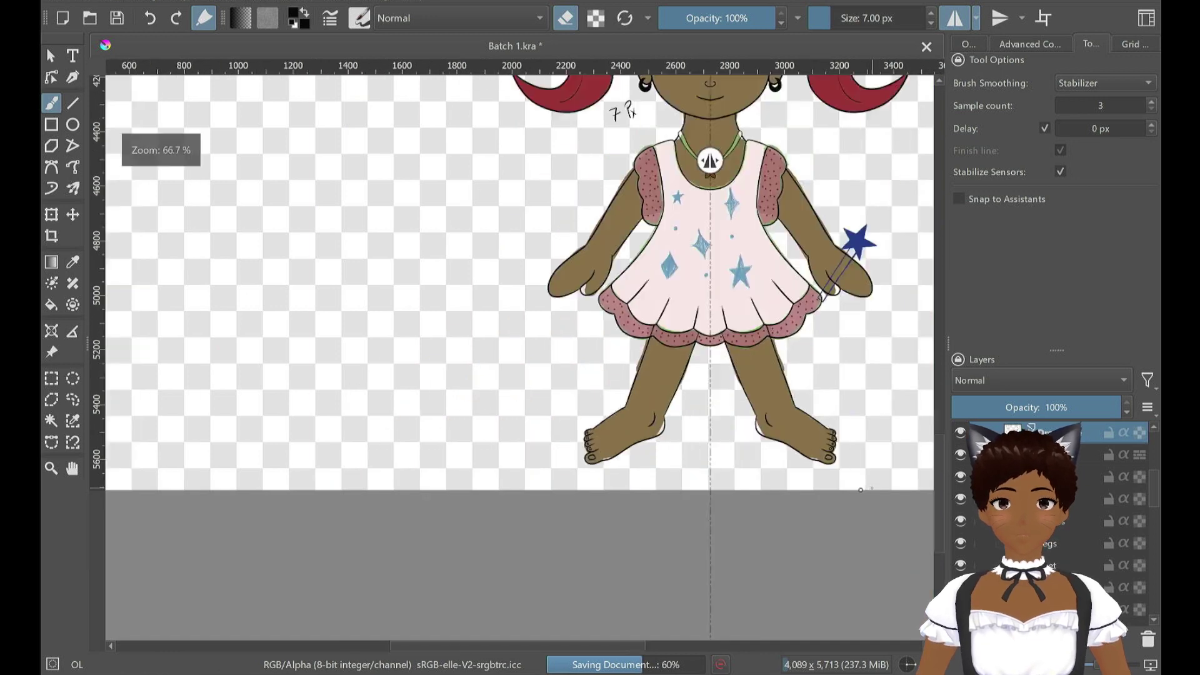
pyautogui.moveTo(681, 433); pyautogui.dragTo(669, 603)
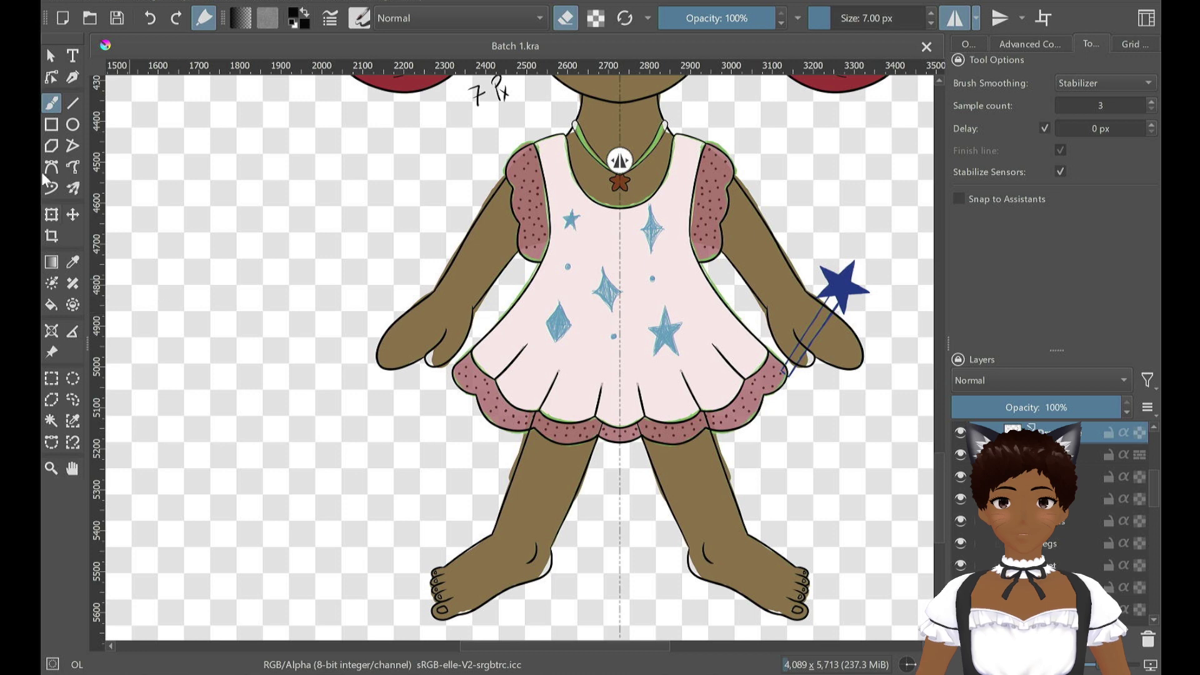
pyautogui.scroll(2, 811, 415)
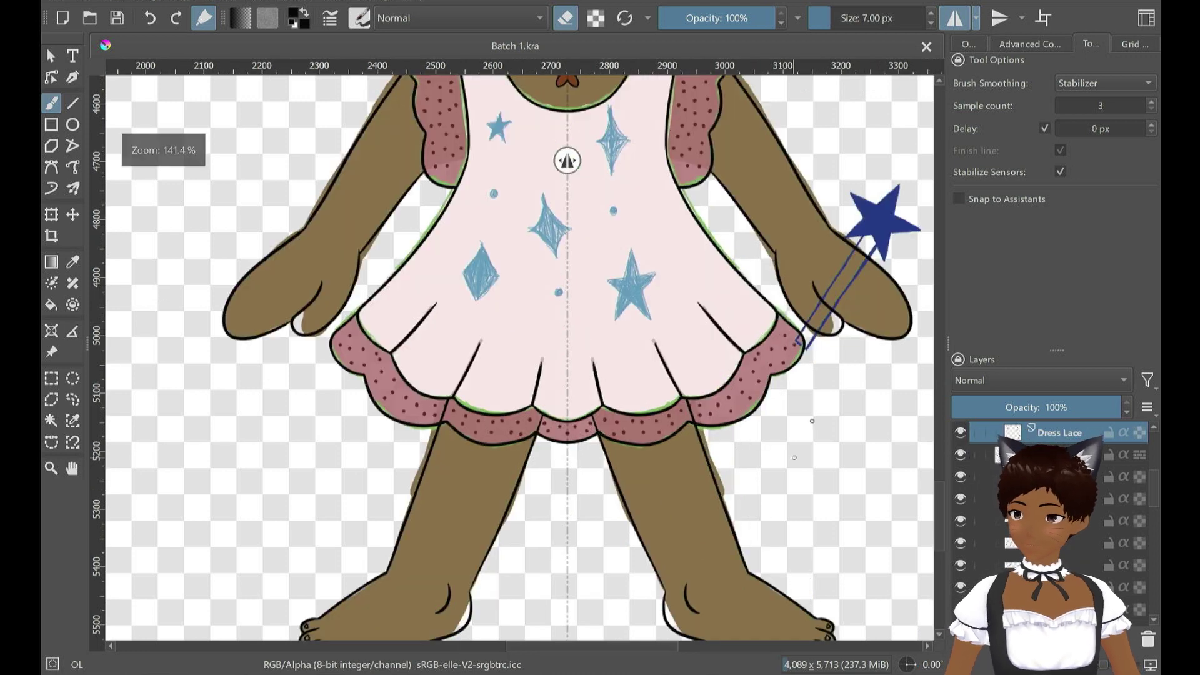
pyautogui.scroll(-4, 835, 432)
pyautogui.scroll(-3, 977, 520)
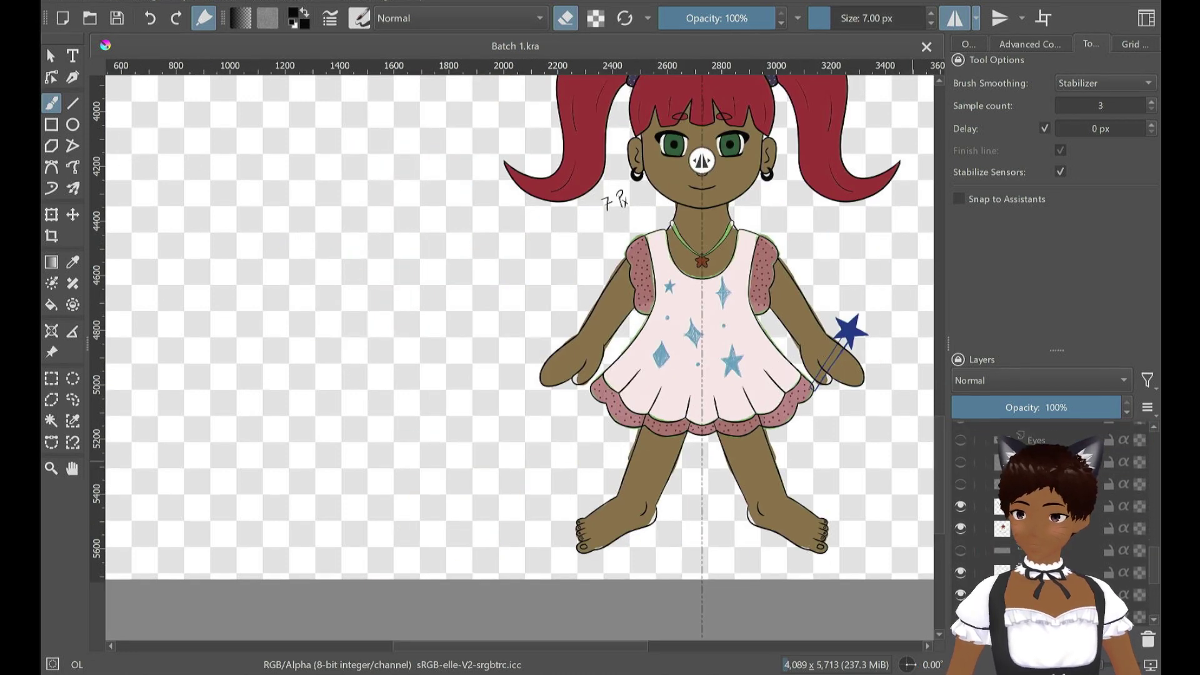
pyautogui.click(956, 505)
pyautogui.click(960, 528)
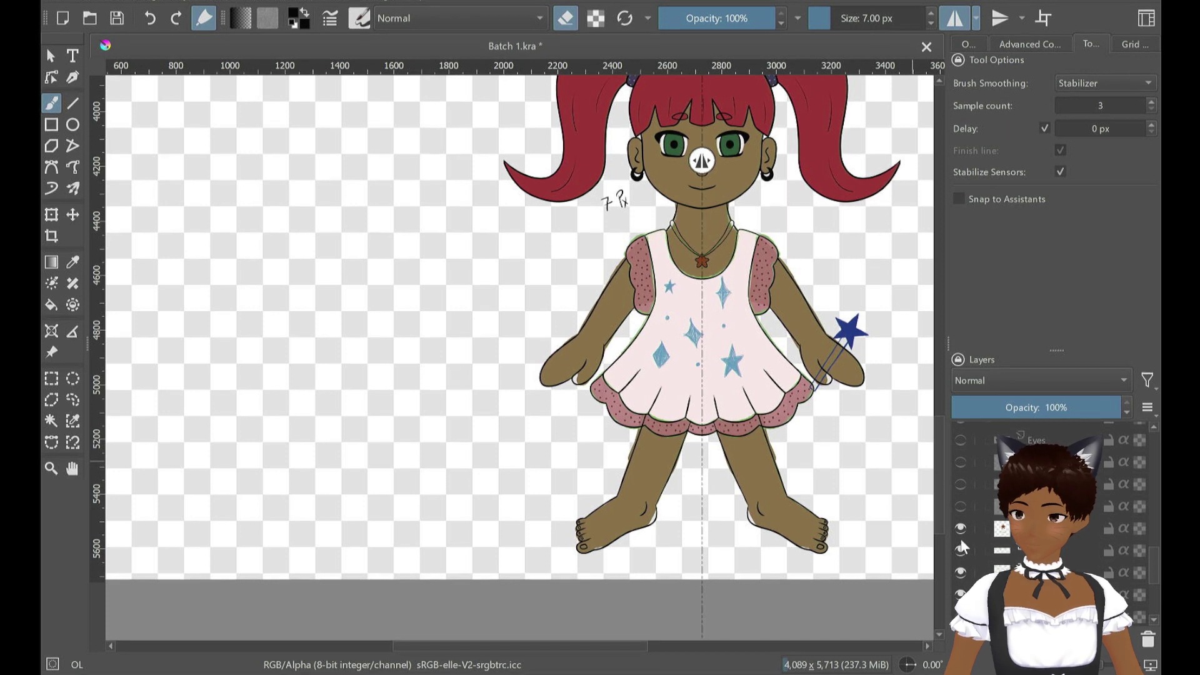
pyautogui.click(961, 540)
pyautogui.click(960, 549)
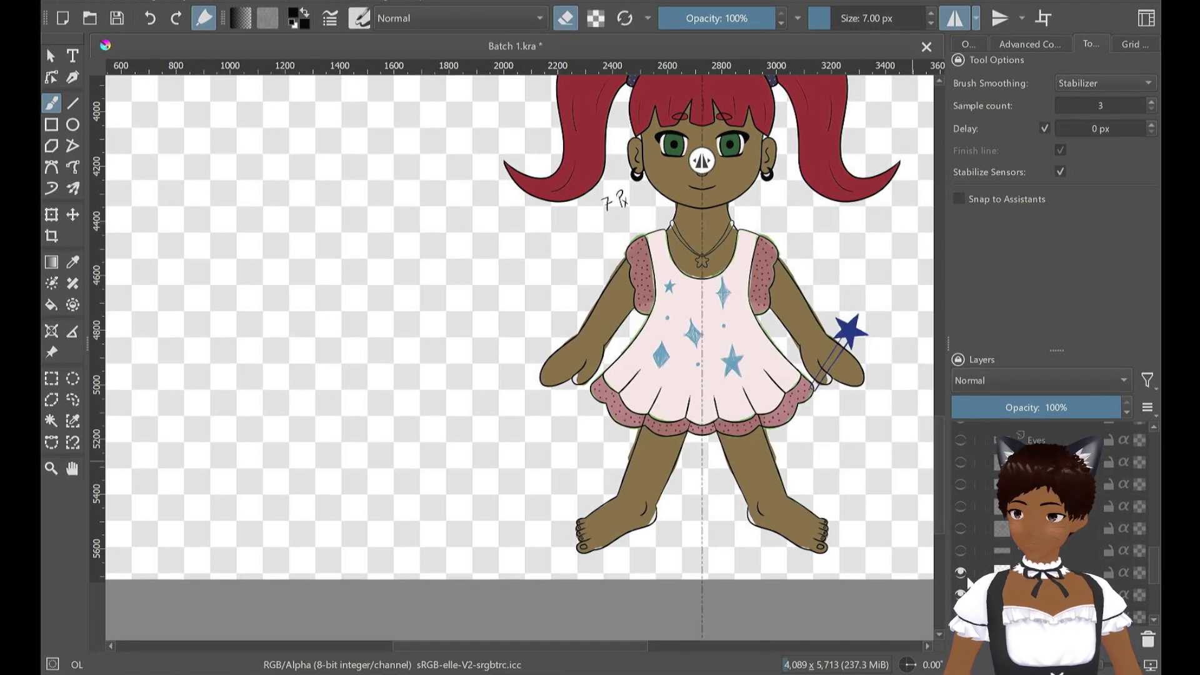
pyautogui.scroll(-2, 969, 583)
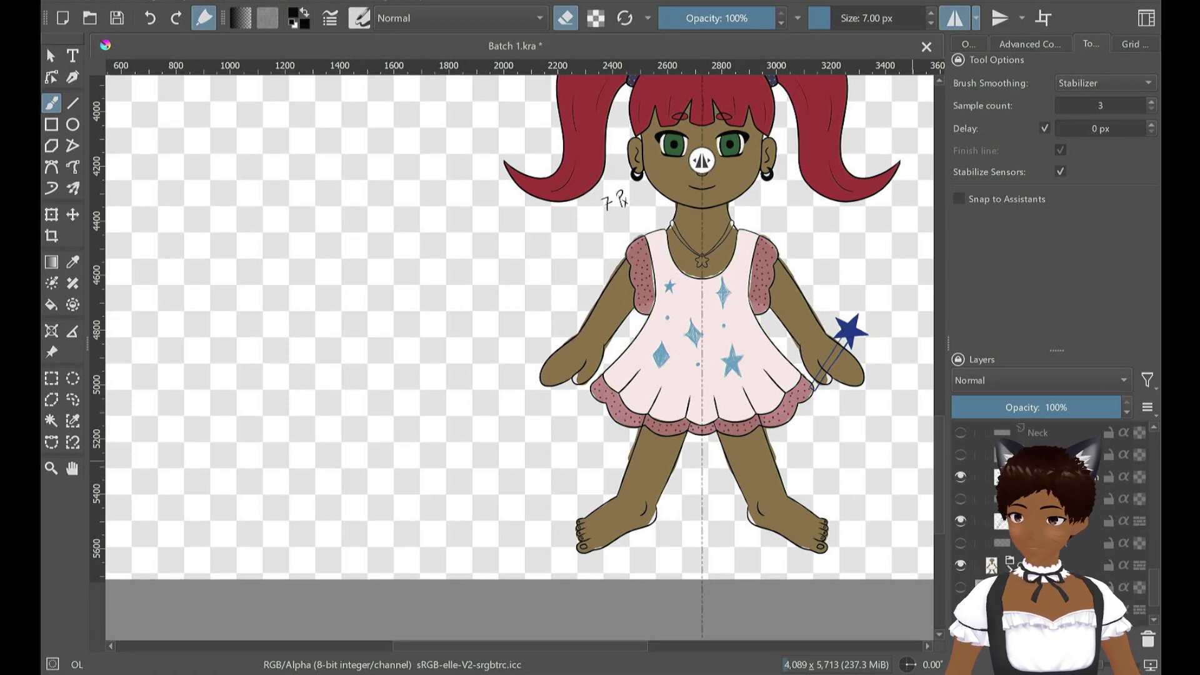
# Select the Hands layer and nudge its line art up to a Y position of 4810 px
pyautogui.scroll(5, 646, 251)
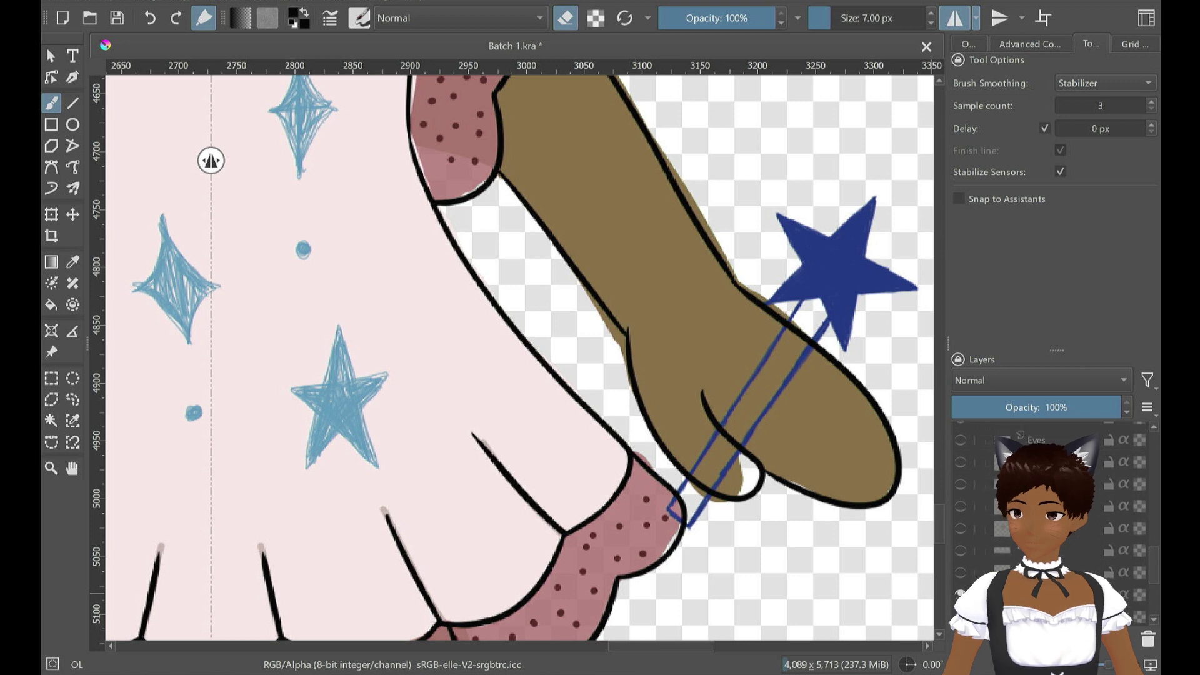
pyautogui.scroll(8, 1049, 525)
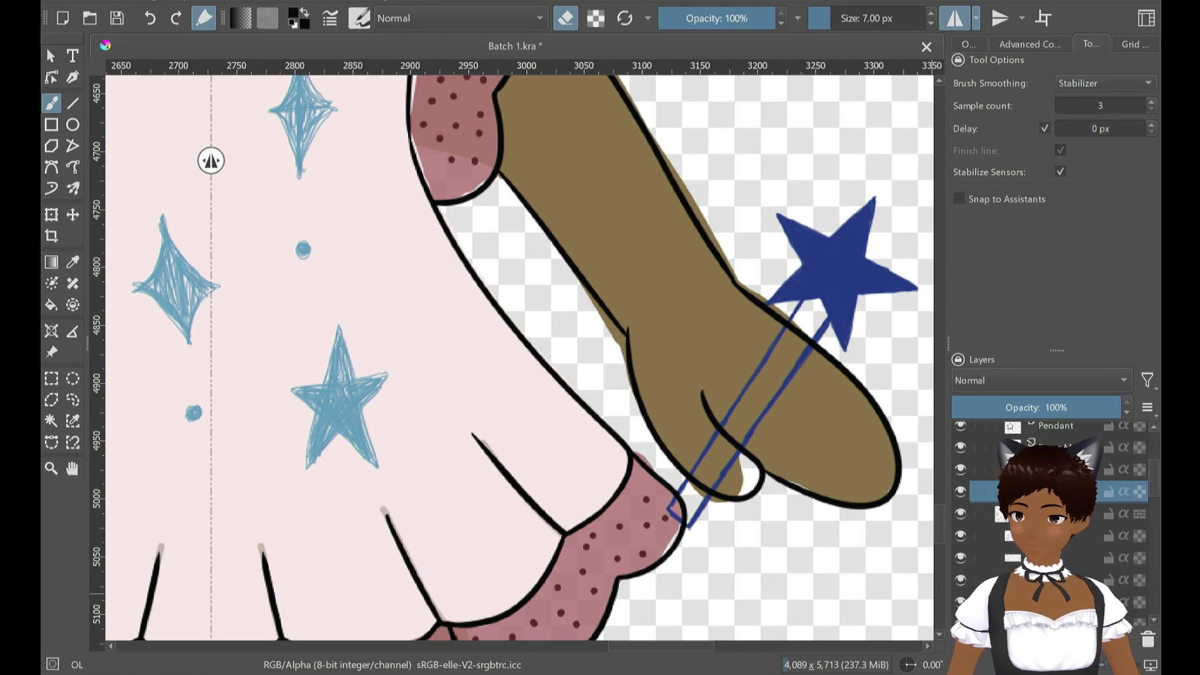
pyautogui.scroll(1, 1049, 518)
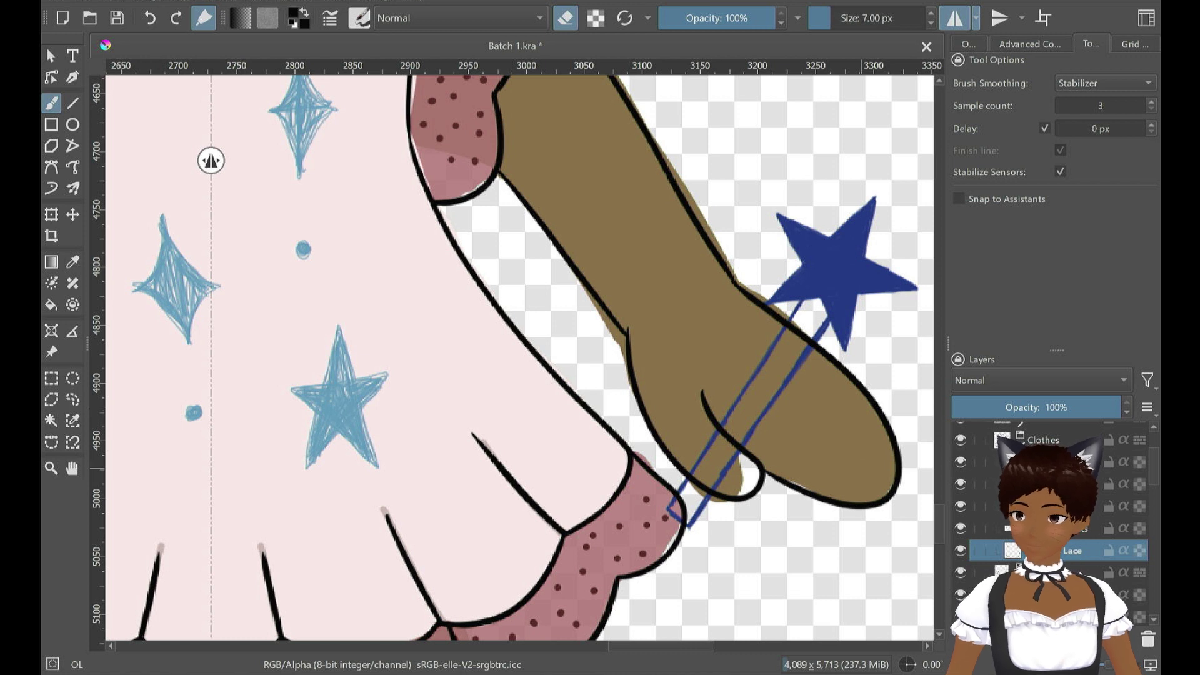
pyautogui.scroll(-2, 1079, 500)
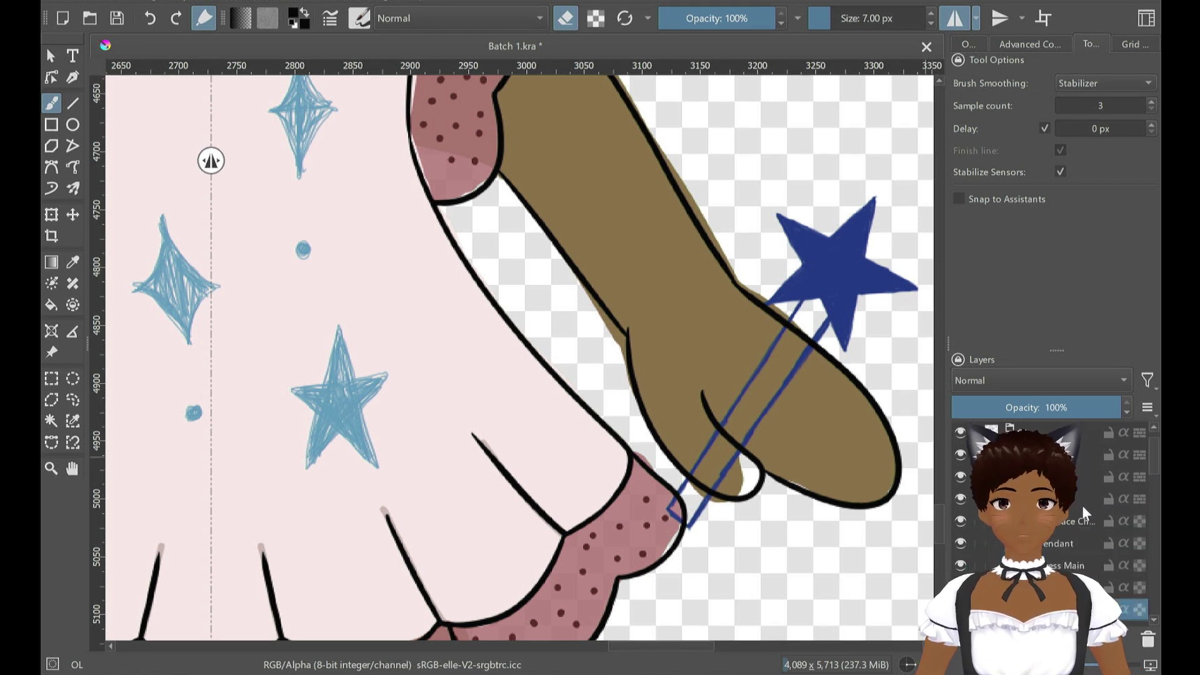
pyautogui.scroll(-1, 1086, 541)
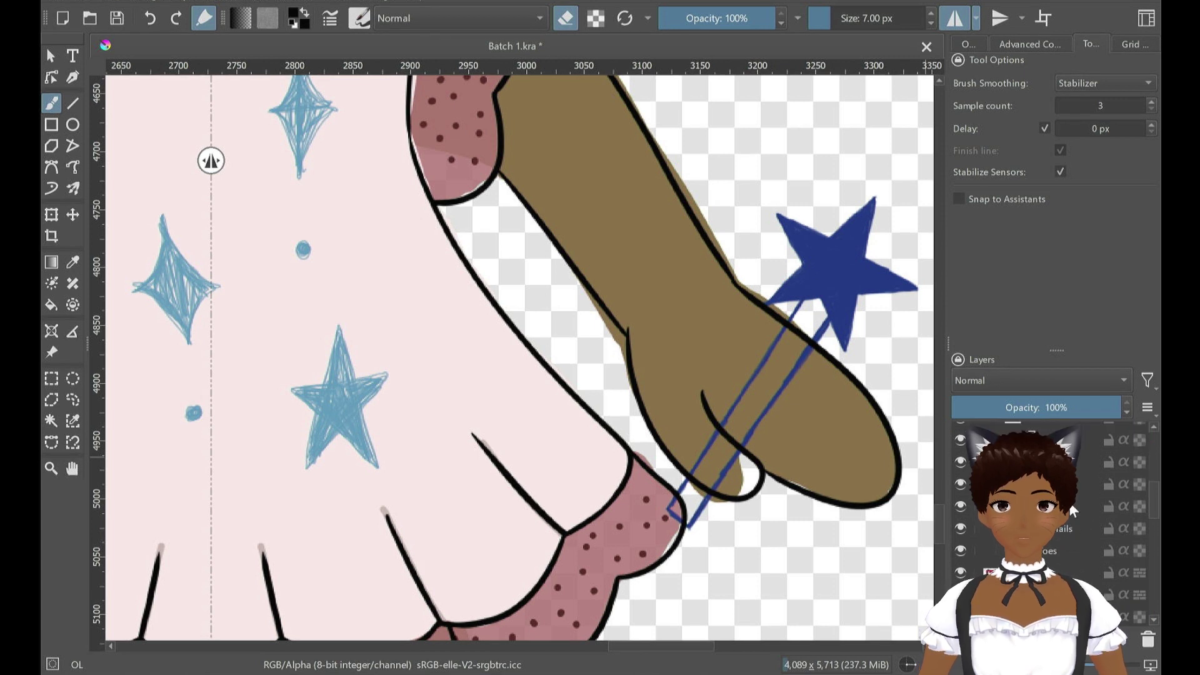
pyautogui.scroll(1, 1065, 545)
pyautogui.scroll(-1, 1064, 553)
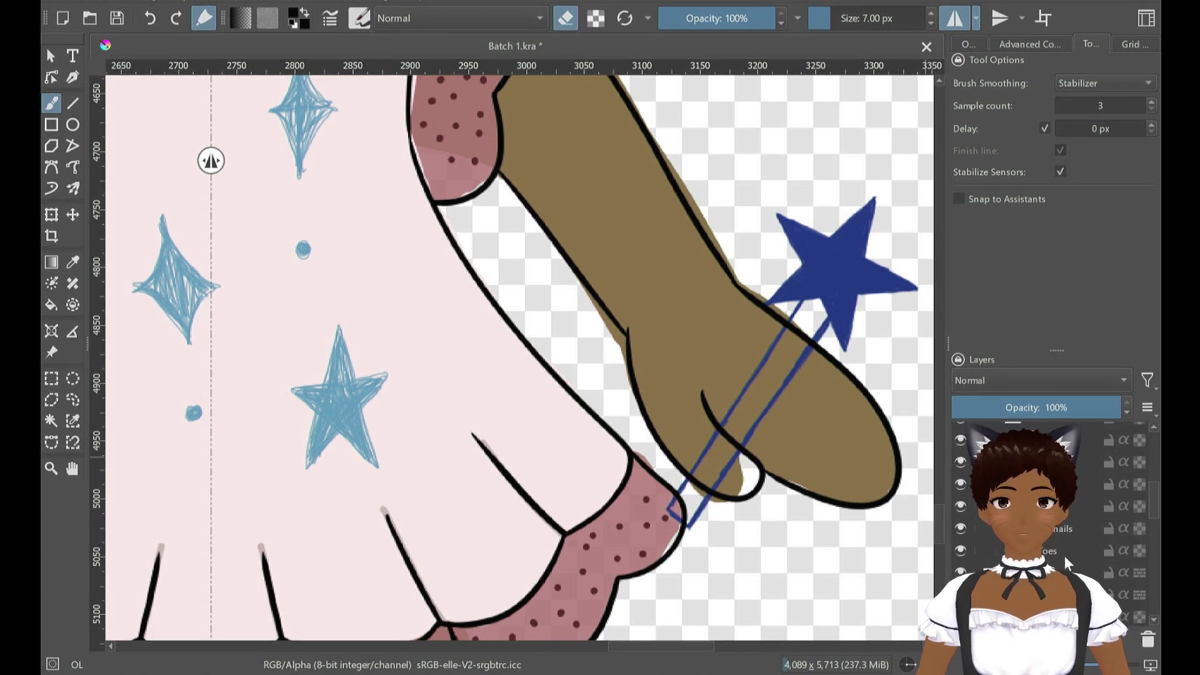
pyautogui.click(1062, 461)
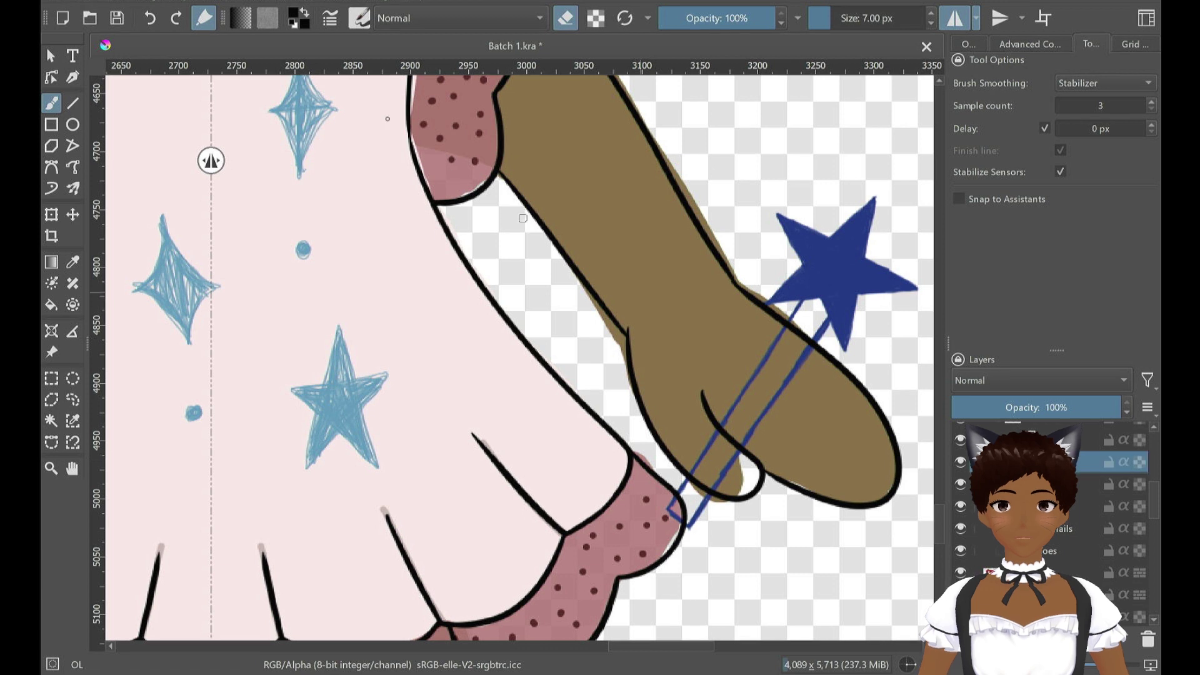
pyautogui.click(73, 214)
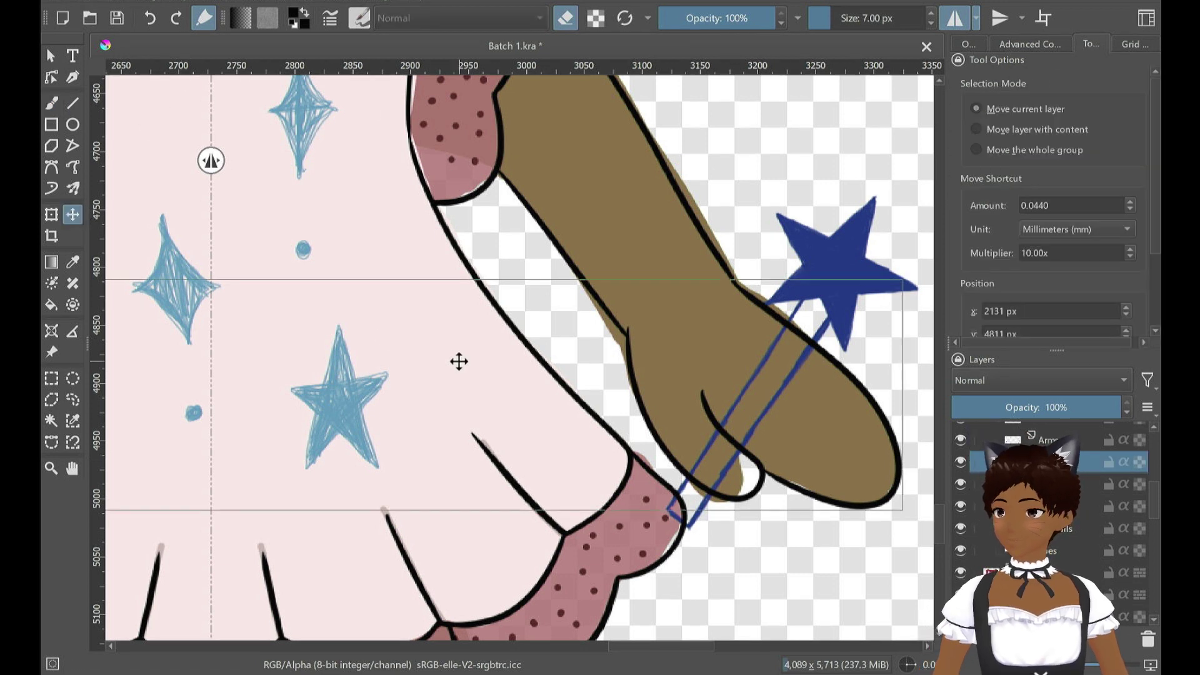
pyautogui.moveTo(457, 362); pyautogui.dragTo(445, 383)
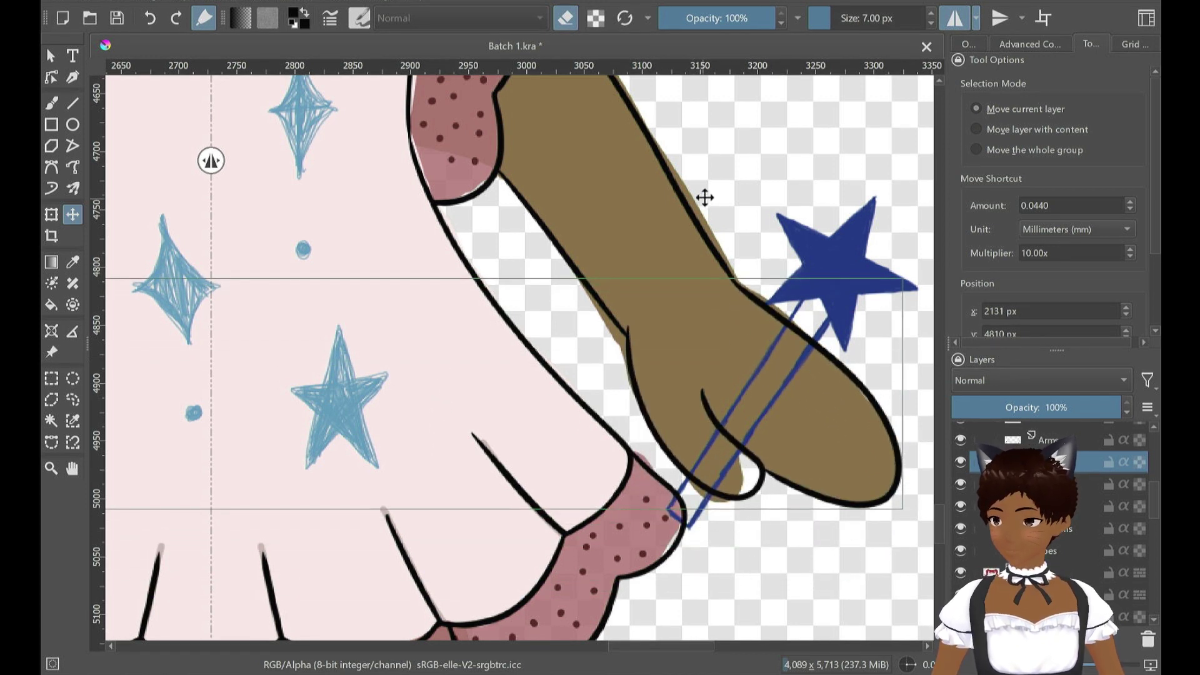
# Check the repositioned hand line art against the whole figure and turn off horizontal mirroring for the wand side
pyautogui.click(52, 379)
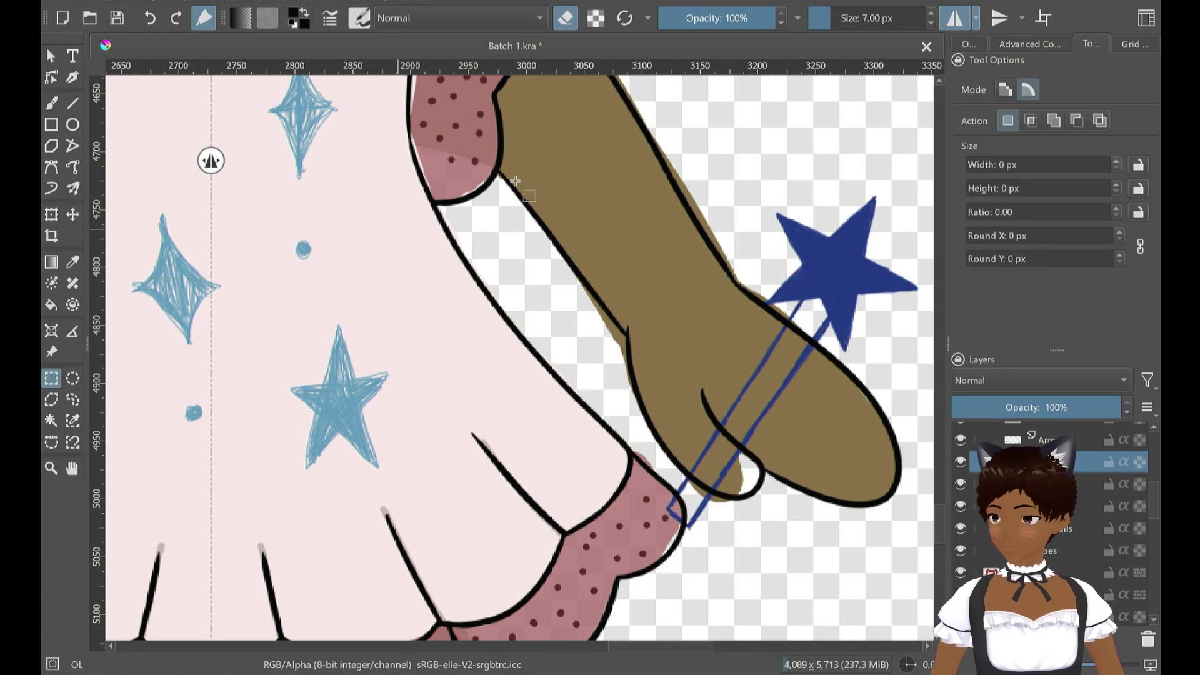
pyautogui.press('1')
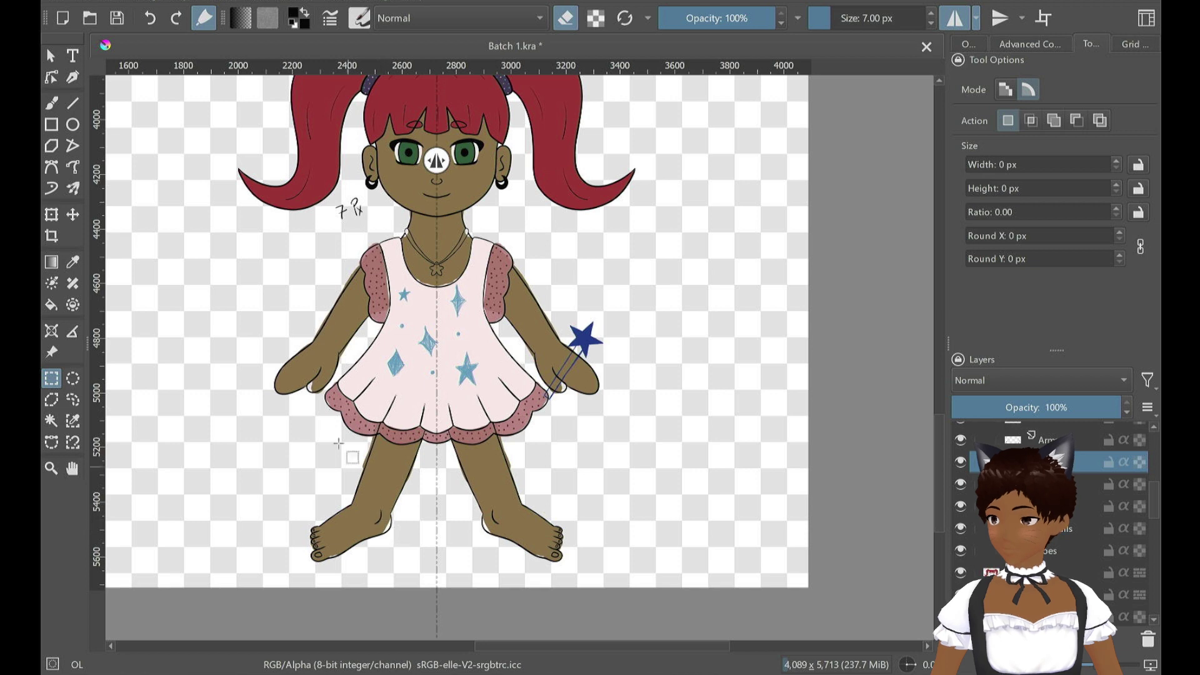
pyautogui.scroll(5, 329, 222)
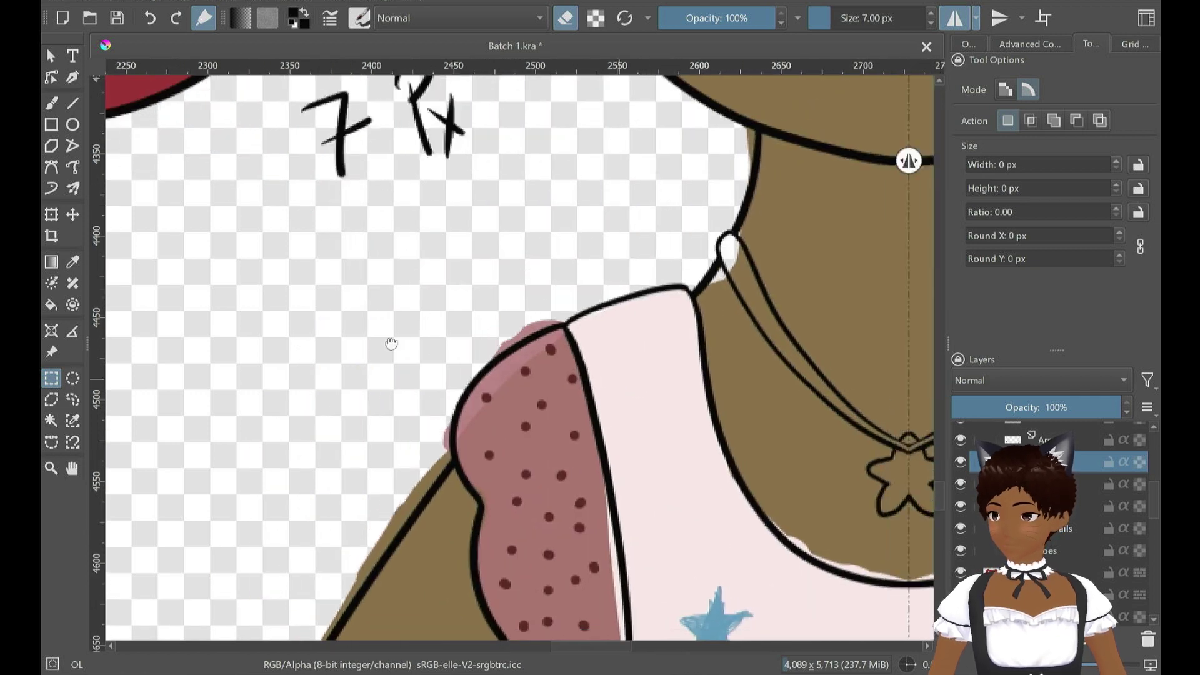
pyautogui.scroll(-3, 513, 333)
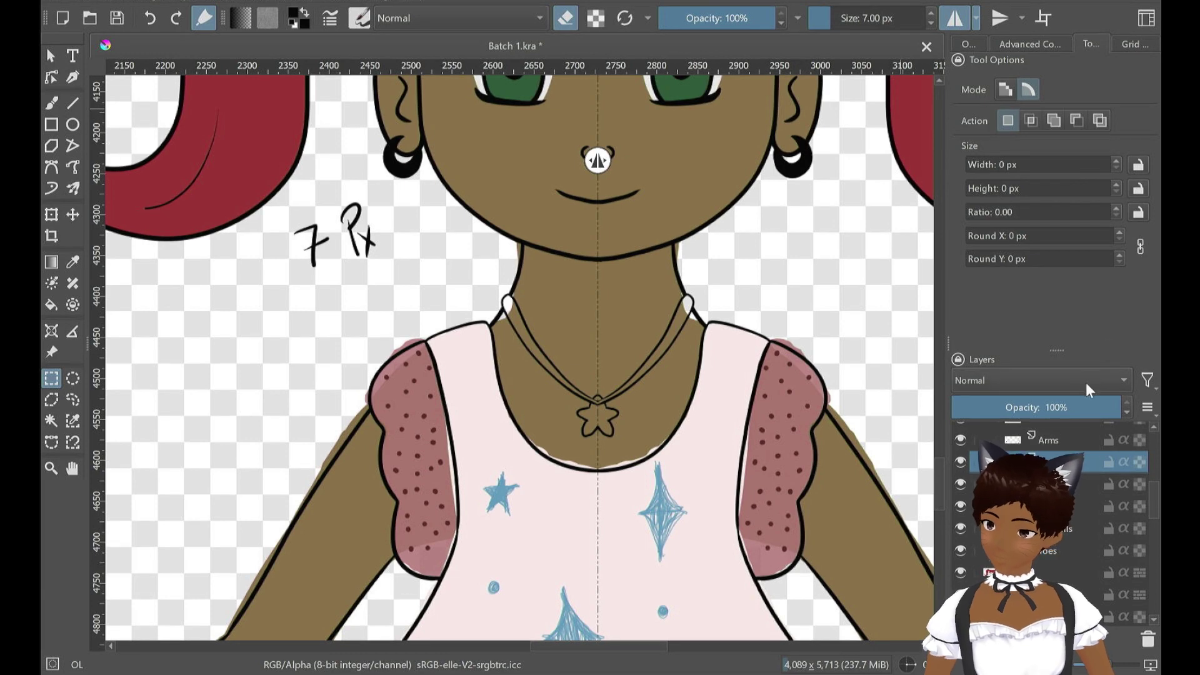
pyautogui.scroll(-3, 815, 522)
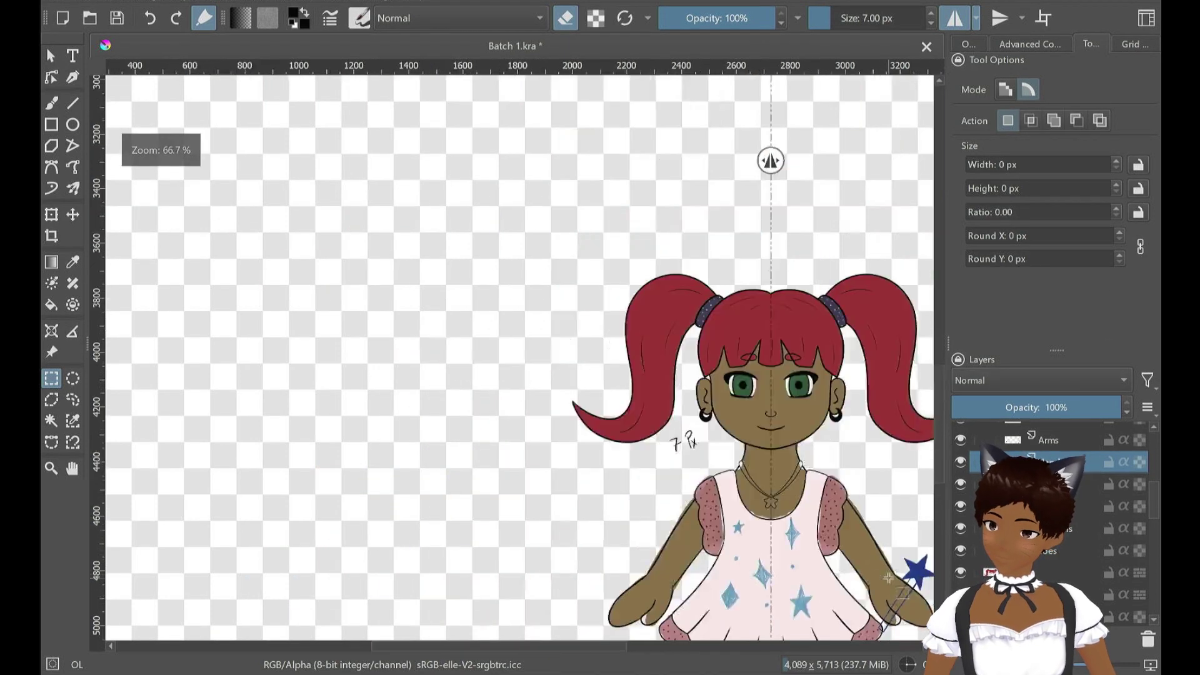
pyautogui.scroll(6, 893, 600)
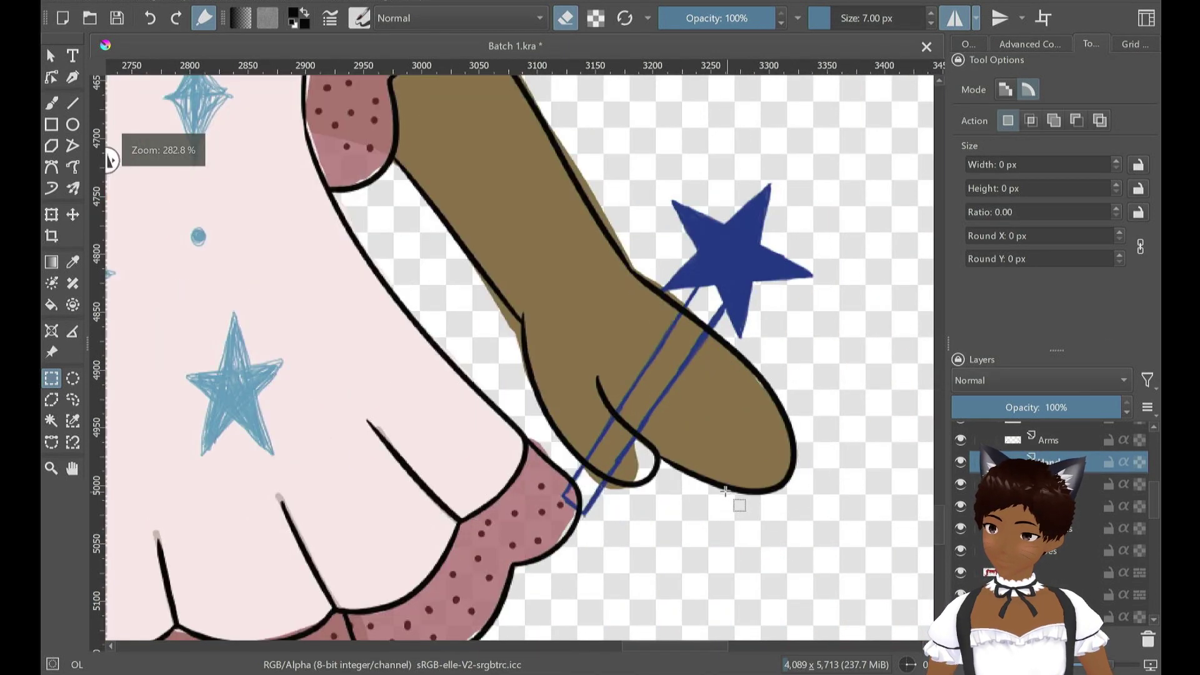
pyautogui.scroll(3, 804, 343)
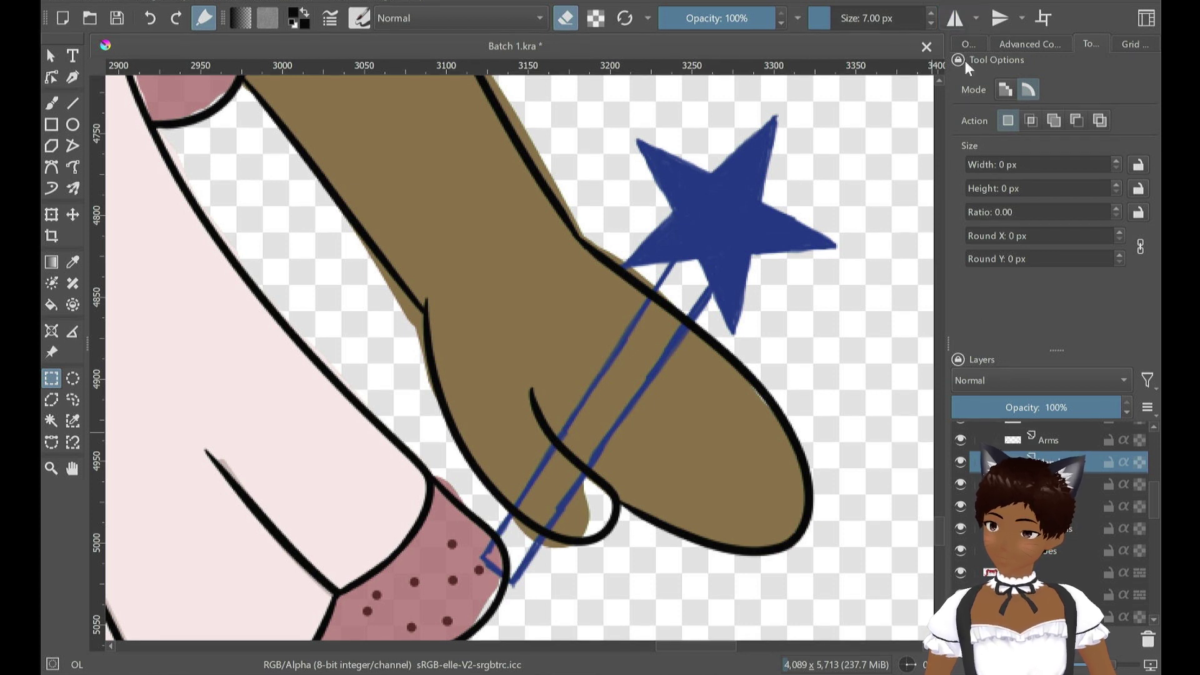
# Collapse the clothing layer group inside the OL group and select the limbs group below it
pyautogui.scroll(2, 1105, 546)
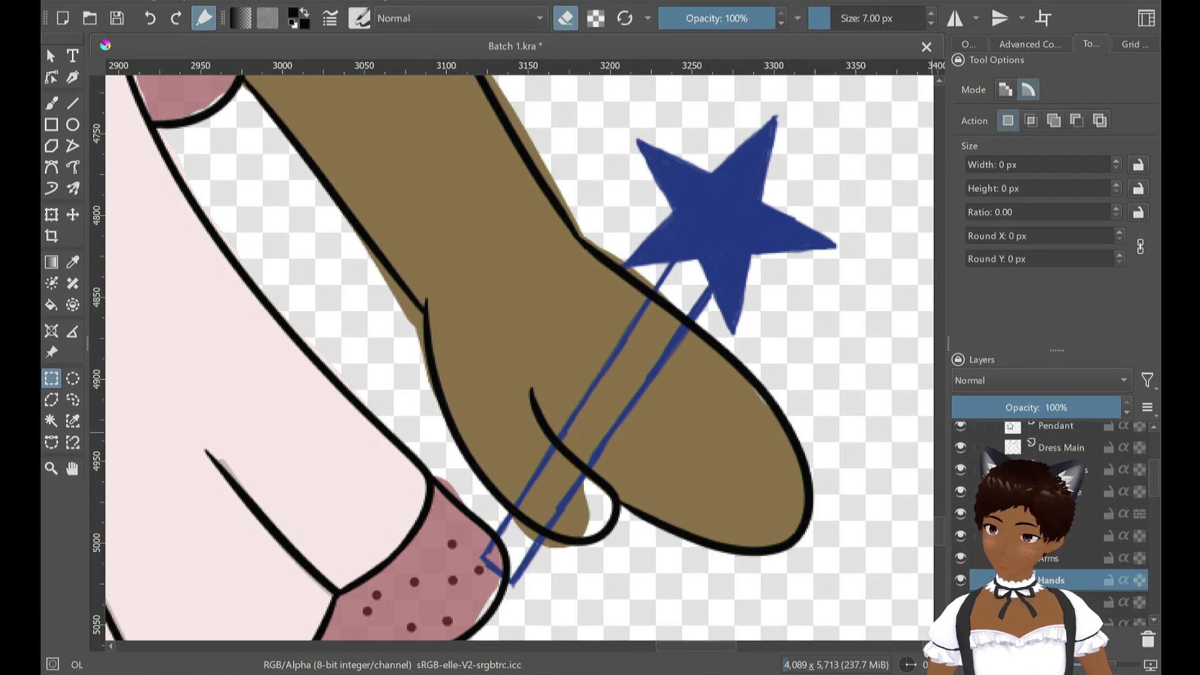
pyautogui.scroll(2, 1056, 519)
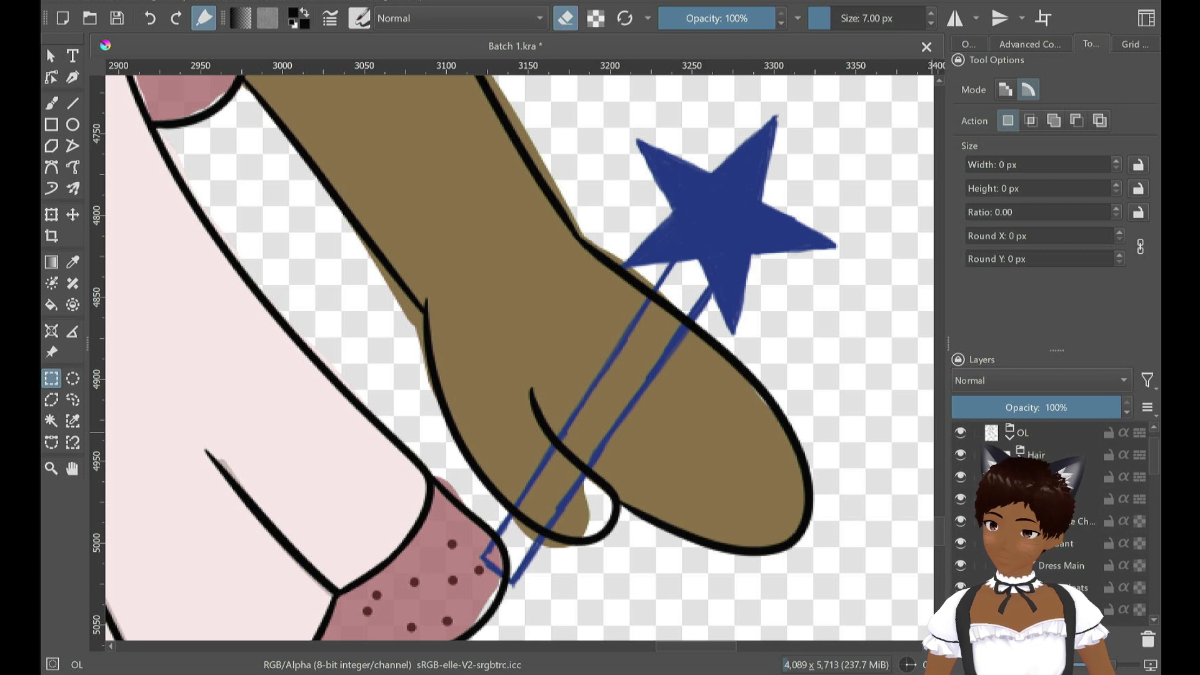
pyautogui.scroll(-1, 1070, 527)
pyautogui.scroll(-1, 1078, 549)
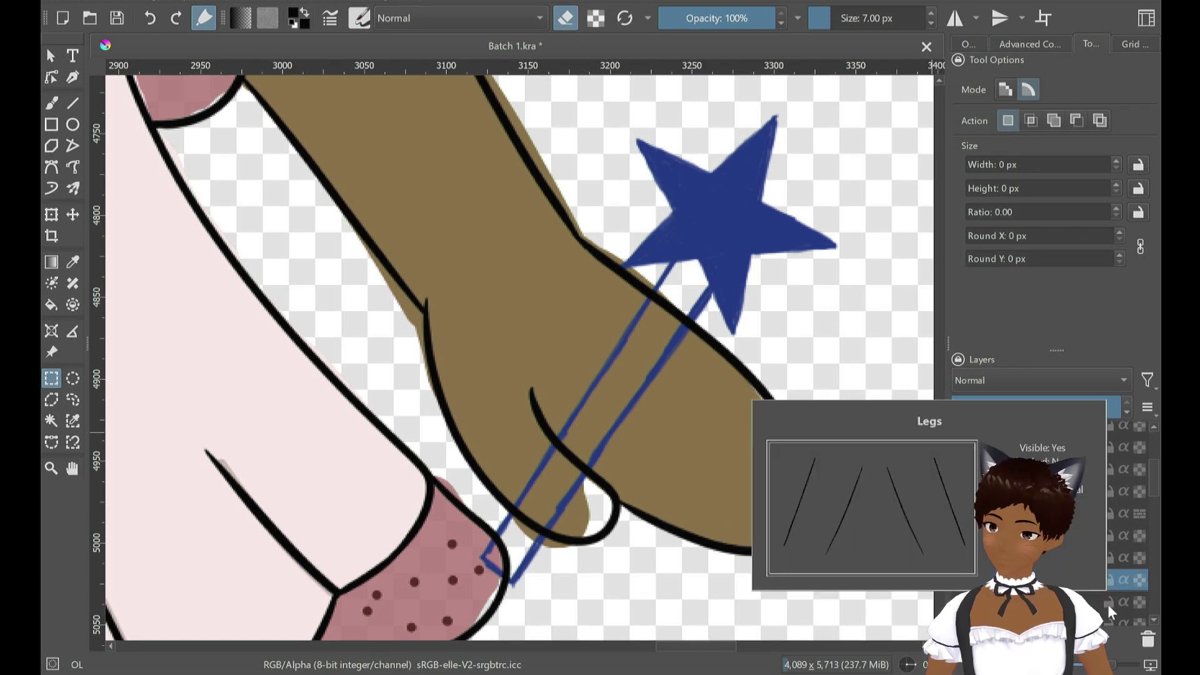
pyautogui.scroll(2, 1070, 494)
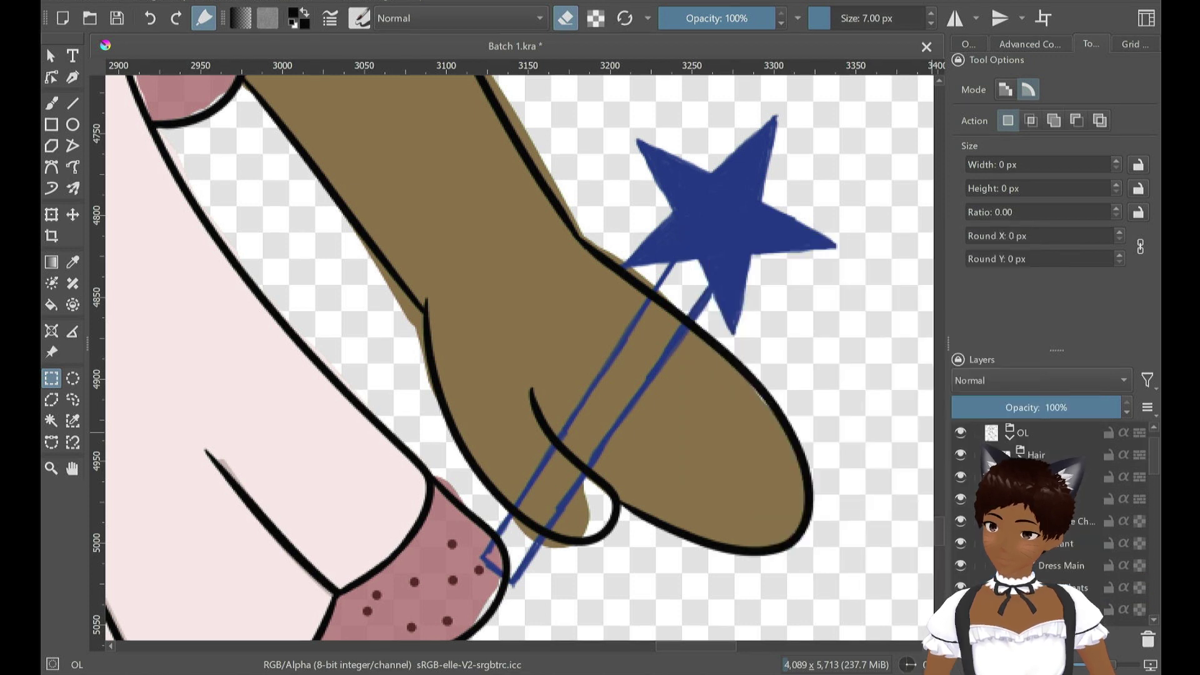
pyautogui.click(1072, 498)
pyautogui.click(1020, 502)
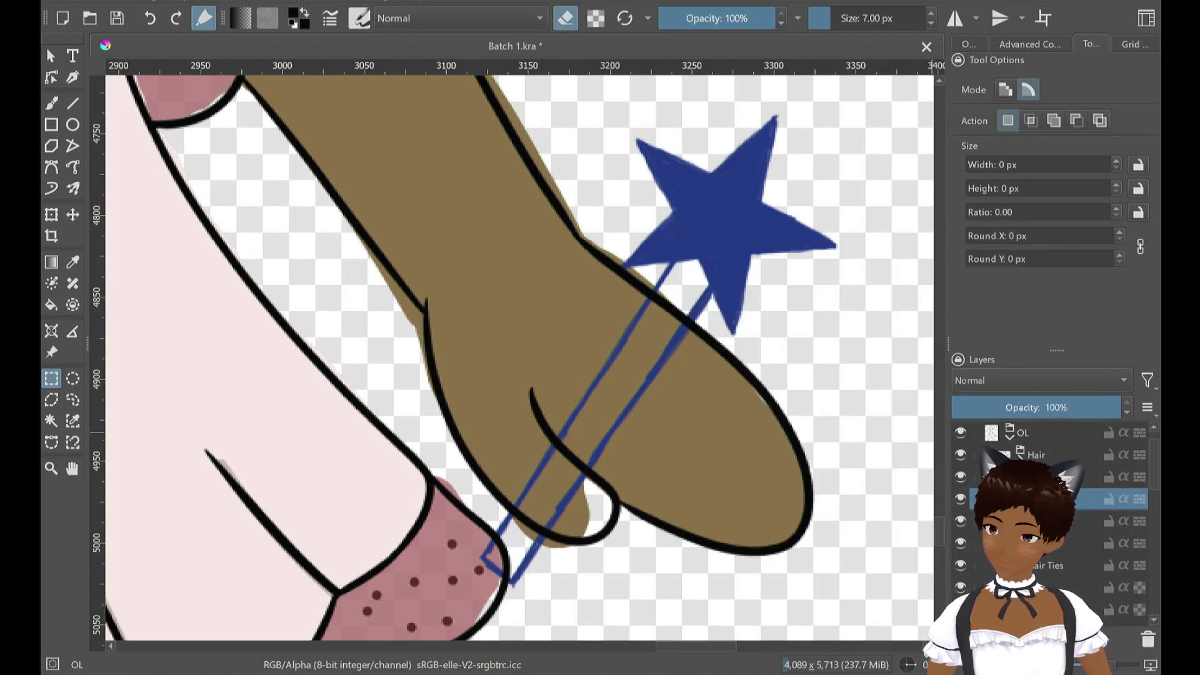
pyautogui.click(1037, 520)
# Examine the dress, hands and legs, checking the Dress Decoration and wand sketch layers by toggling their visibility
pyautogui.scroll(-6, 706, 542)
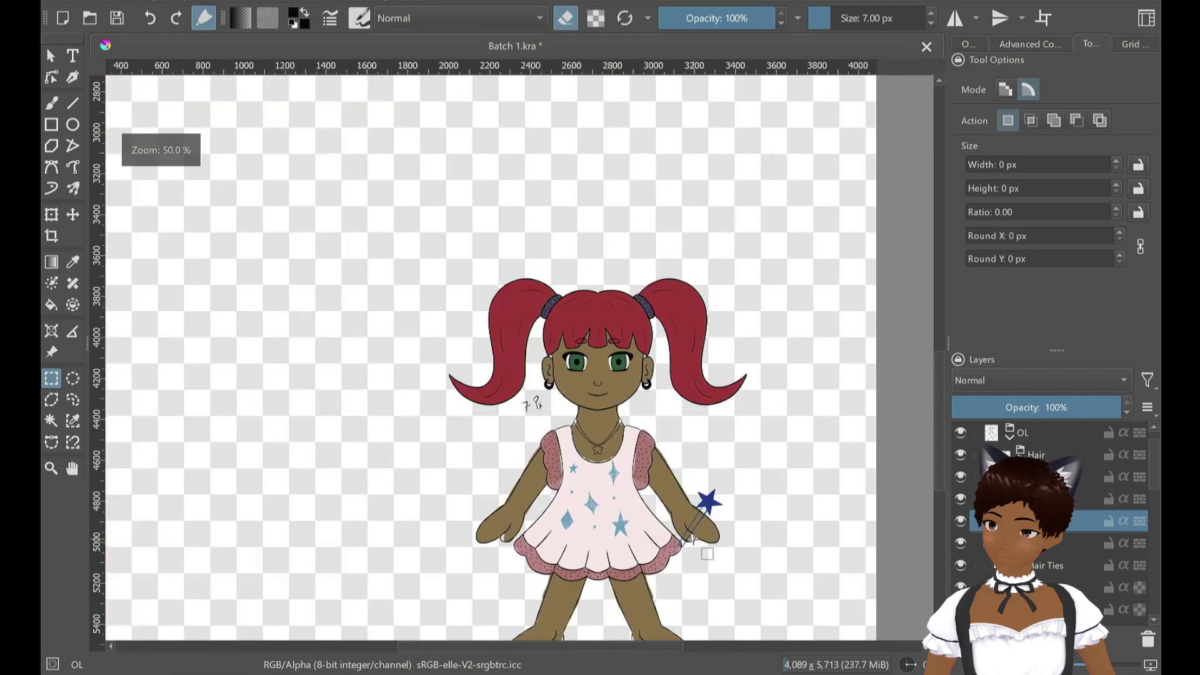
pyautogui.scroll(-4, 706, 553)
pyautogui.scroll(2, 739, 503)
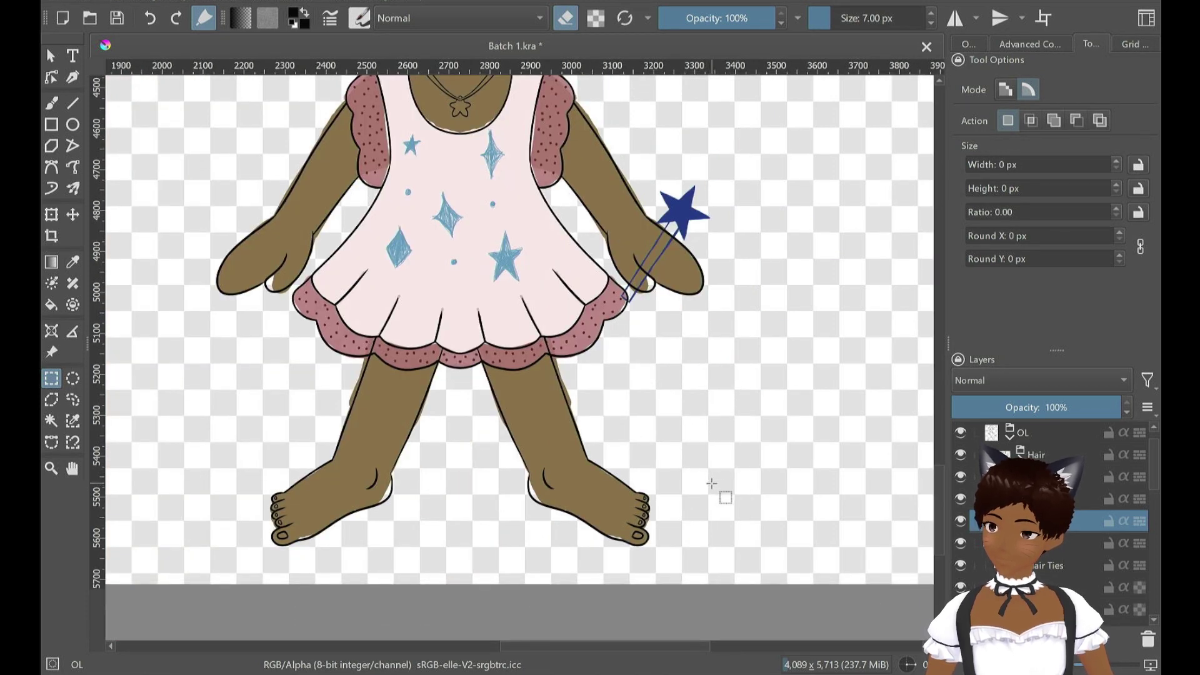
pyautogui.scroll(1, 711, 482)
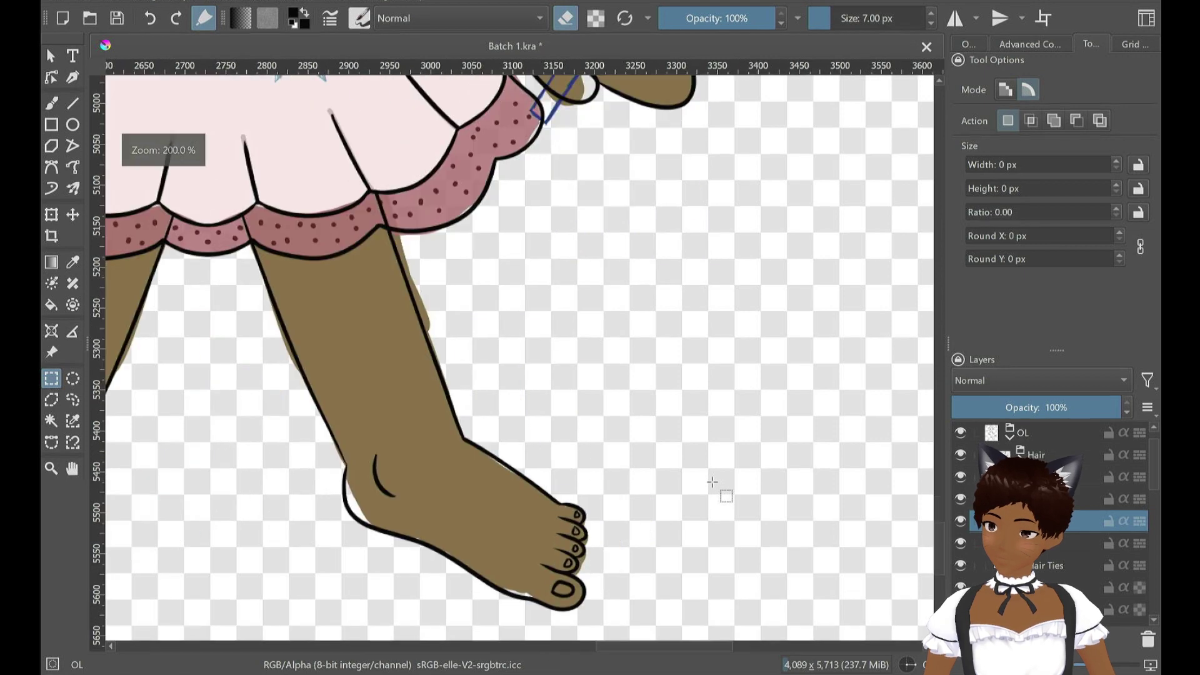
pyautogui.moveTo(634, 386); pyautogui.dragTo(740, 461)
pyautogui.scroll(-5, 1039, 572)
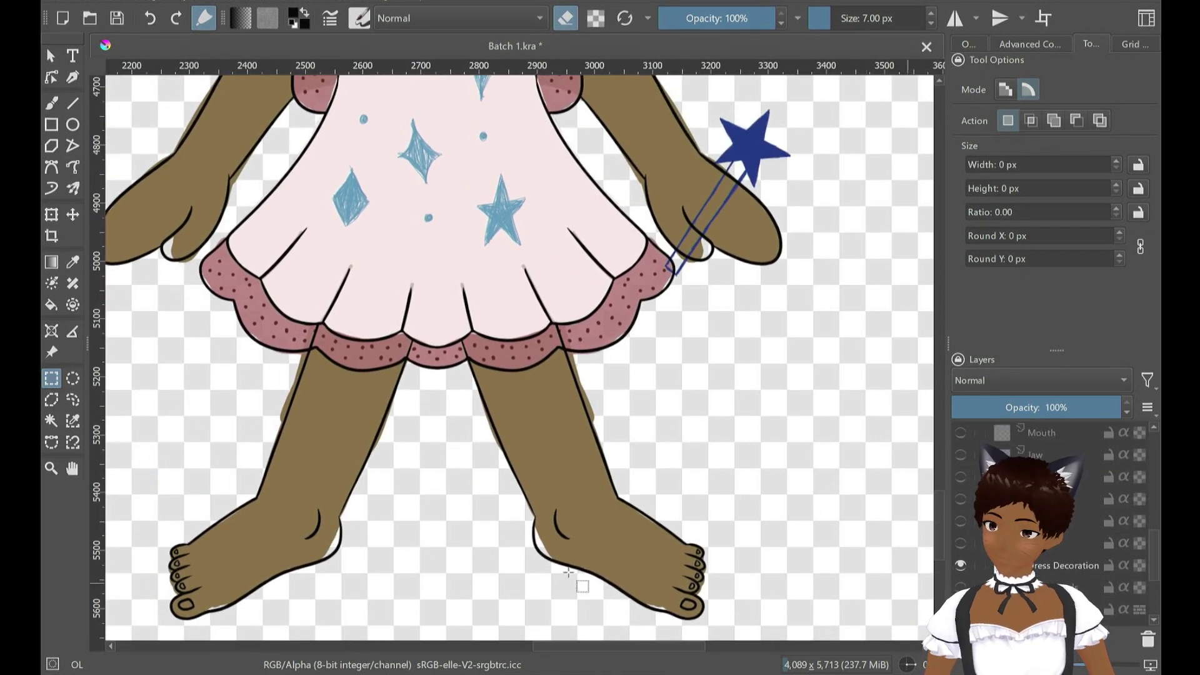
pyautogui.click(955, 565)
pyautogui.click(955, 565)
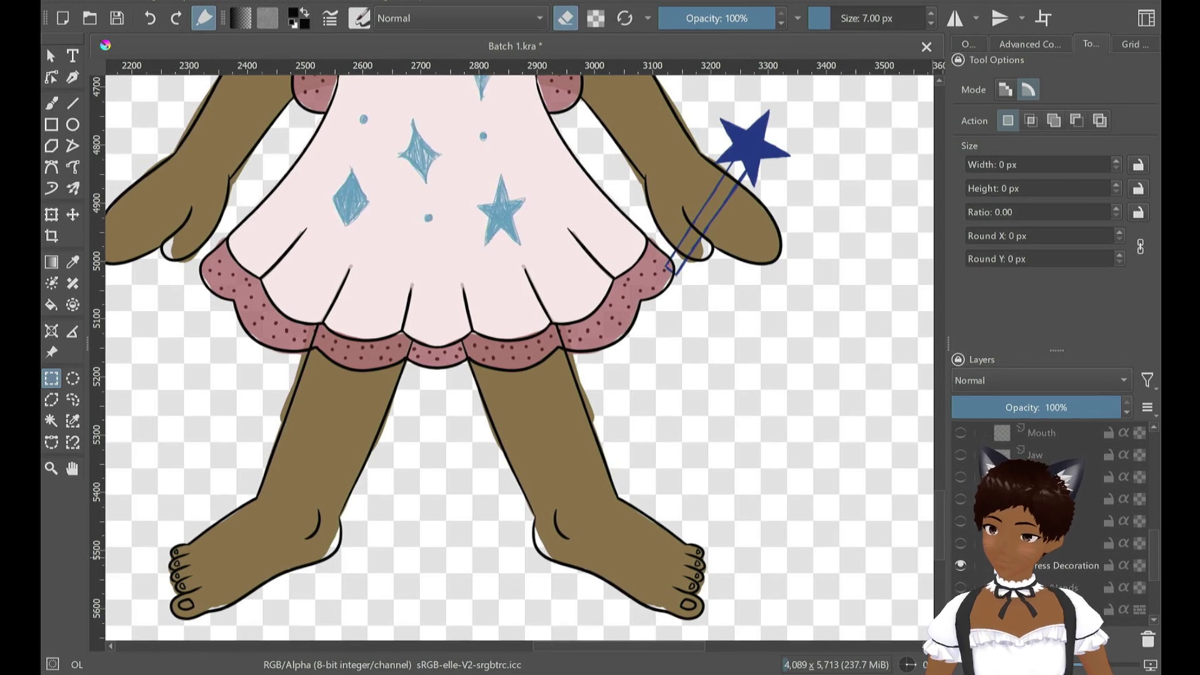
pyautogui.click(960, 609)
pyautogui.click(961, 609)
# Compare the outline layer groups with the sketch layers to find where the wand's line art belongs
pyautogui.scroll(4, 964, 541)
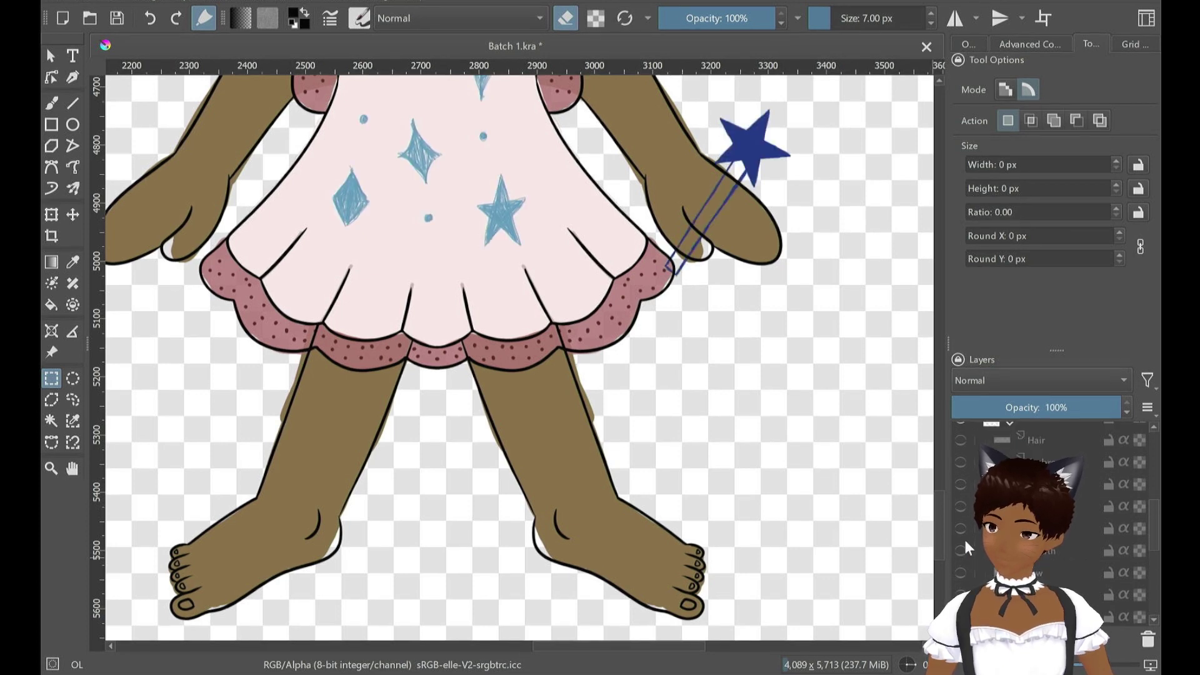
pyautogui.scroll(5, 965, 541)
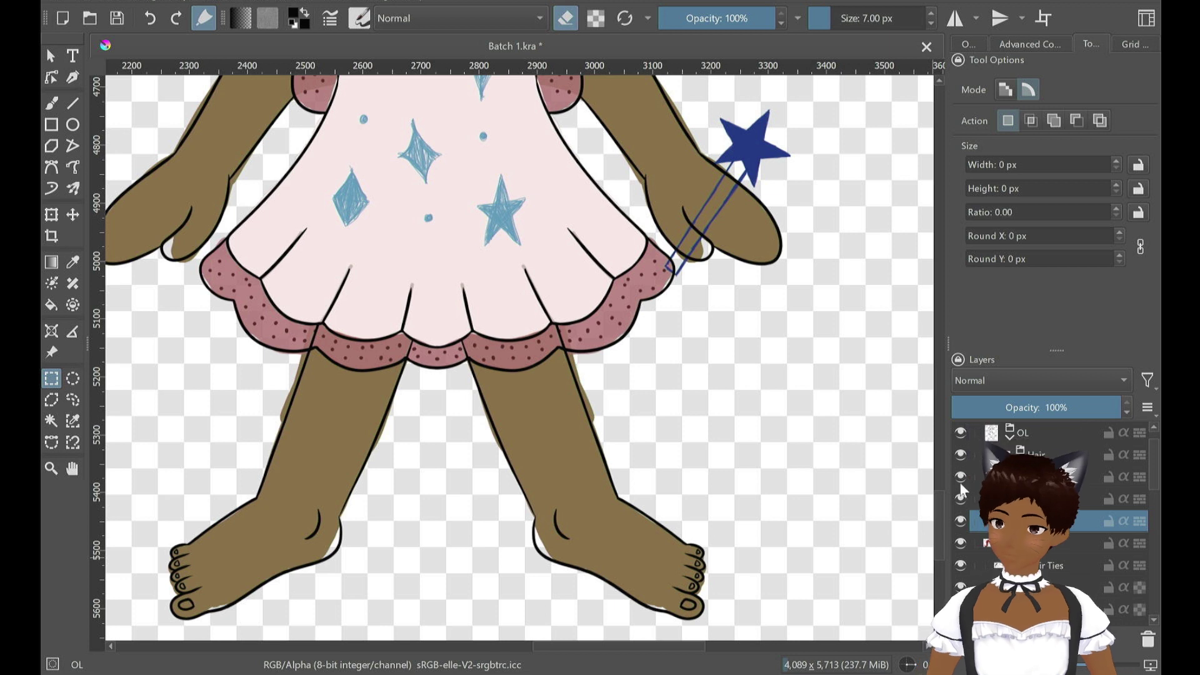
pyautogui.click(961, 502)
pyautogui.click(961, 505)
pyautogui.click(961, 505)
pyautogui.click(961, 505)
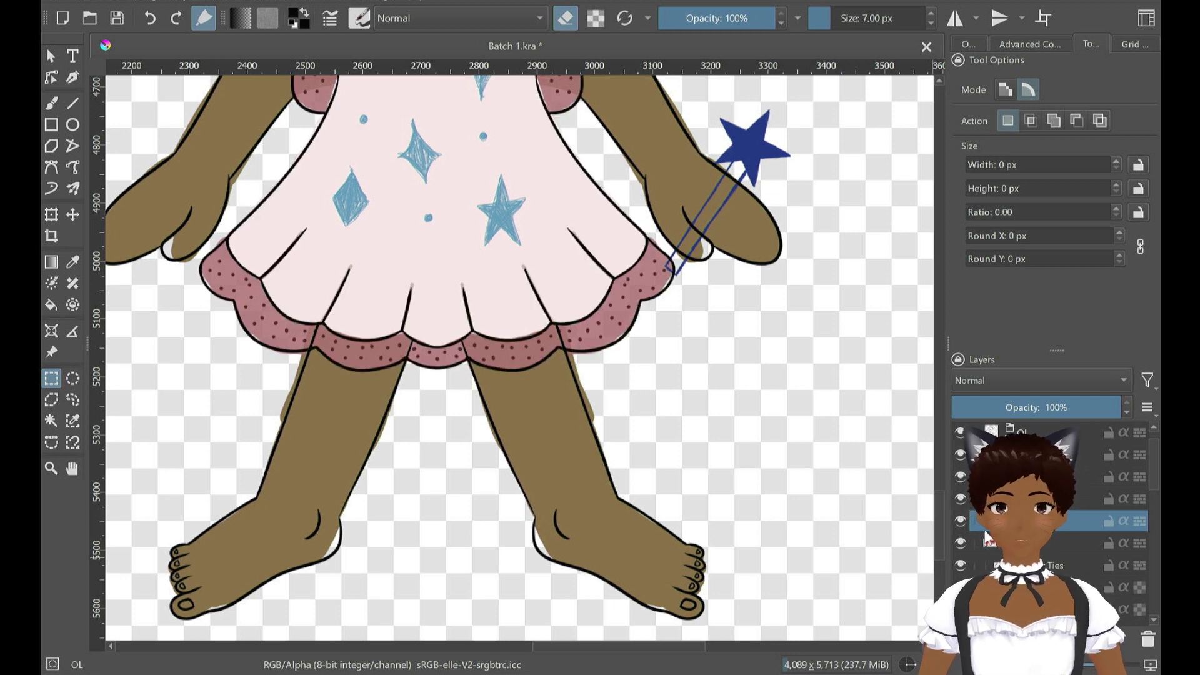
pyautogui.scroll(-2, 961, 505)
pyautogui.scroll(-3, 961, 505)
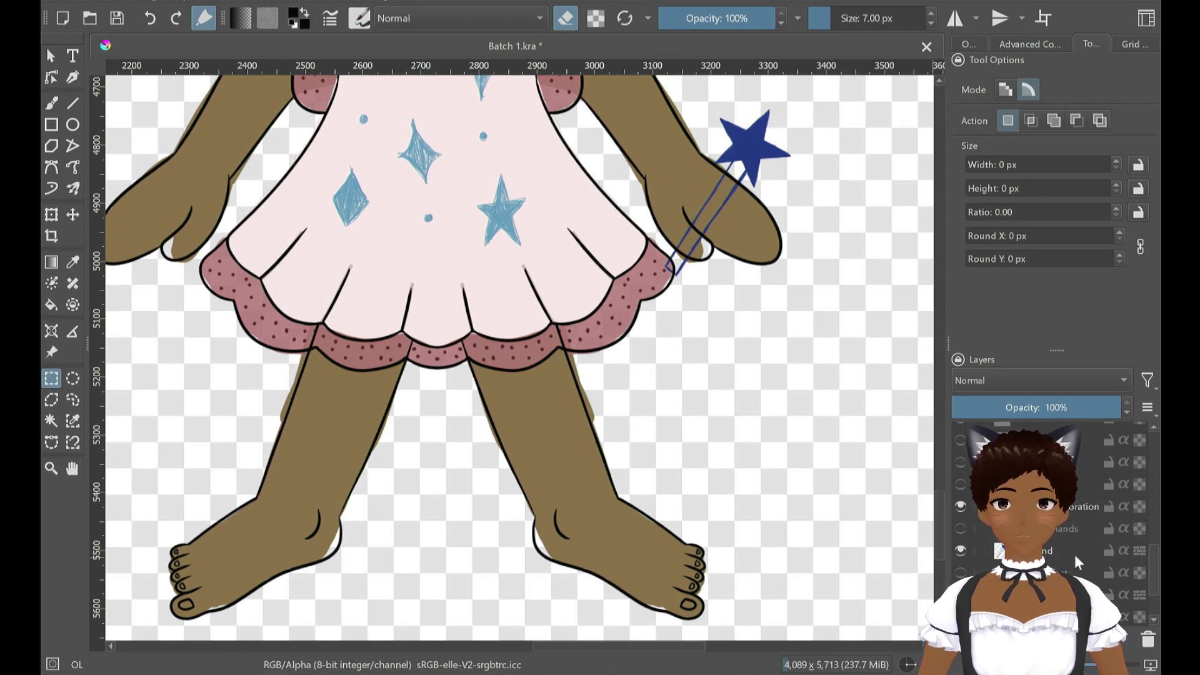
pyautogui.scroll(6, 1064, 537)
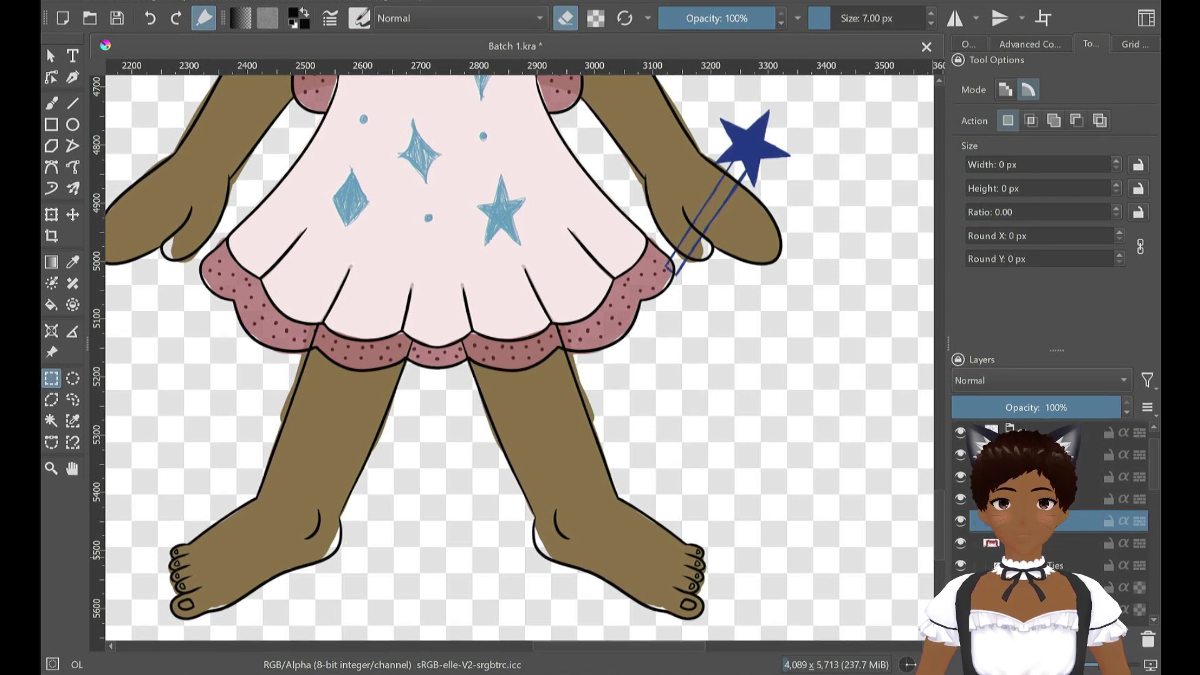
# Add a new paint layer for the wand above the limbs group in the OL group and rename it
pyautogui.press('Insert')
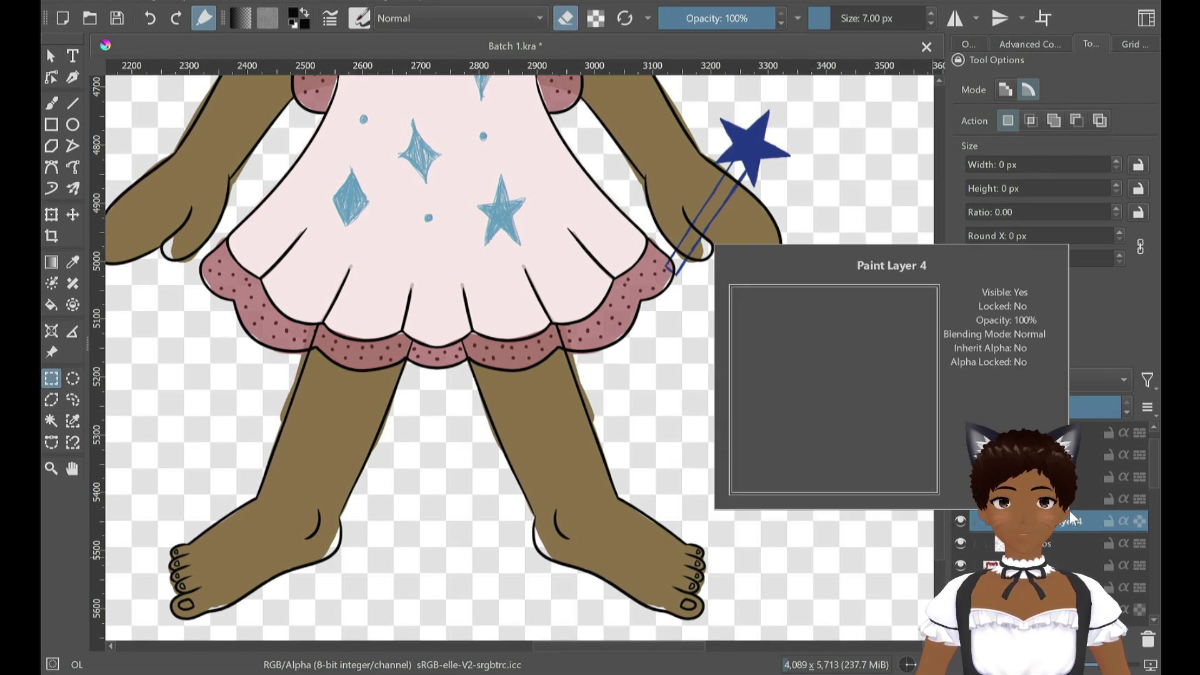
pyautogui.doubleClick(1069, 511)
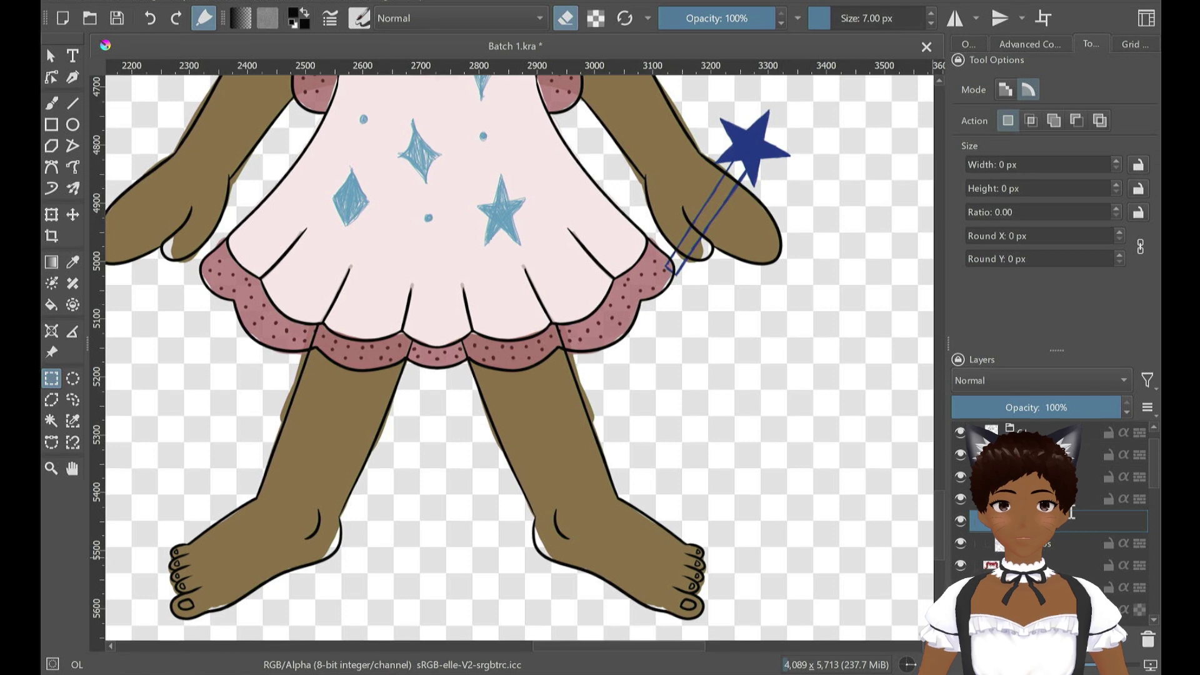
pyautogui.press('Return')
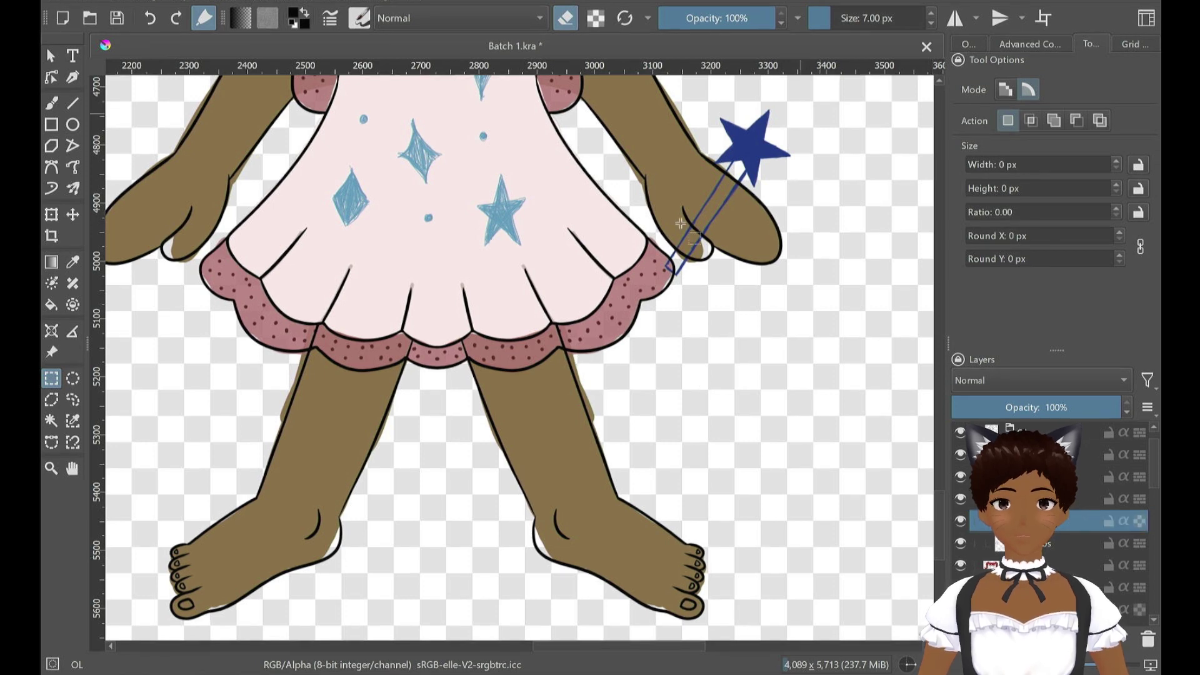
# Turn off eraser mode and ink the wand handle's upper-left edge and lower end in black with the 7 px stabilized brush
pyautogui.scroll(2, 783, 282)
pyautogui.scroll(4, 797, 264)
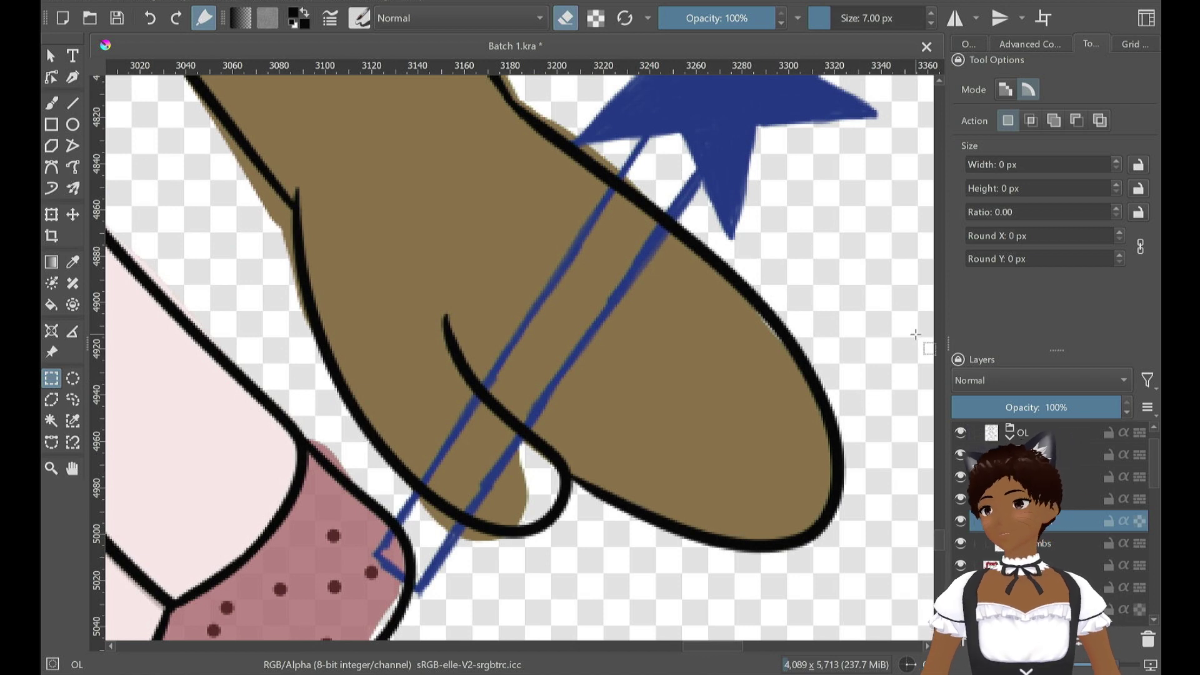
pyautogui.click(563, 24)
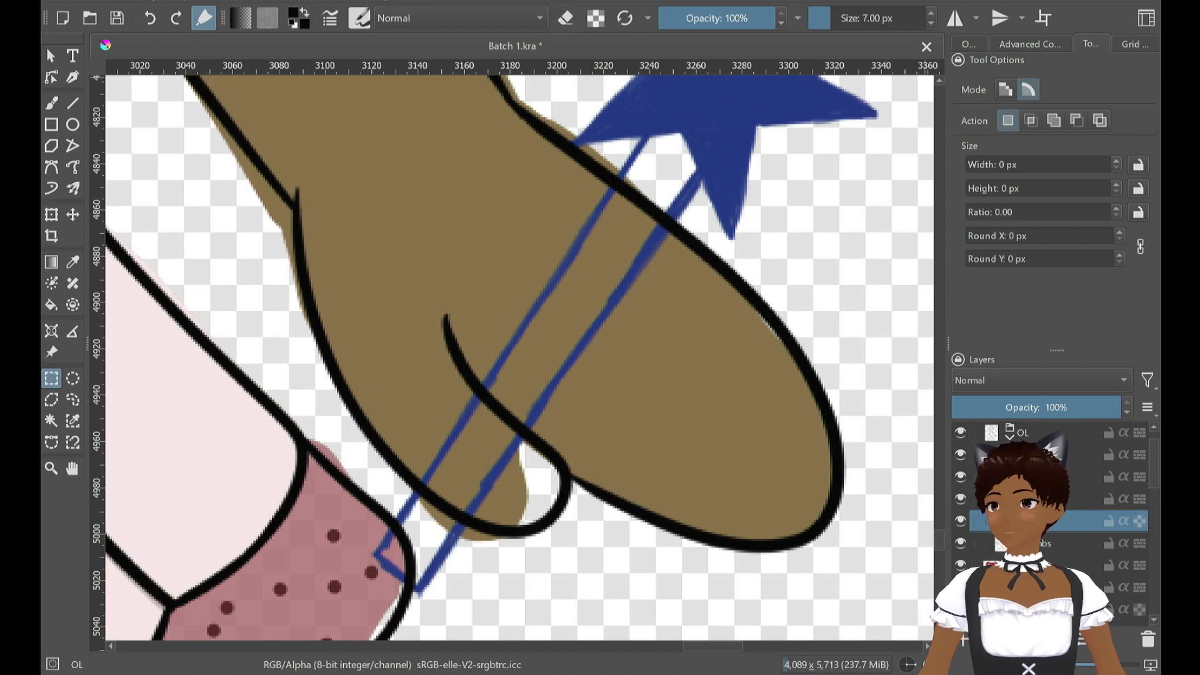
pyautogui.click(1029, 44)
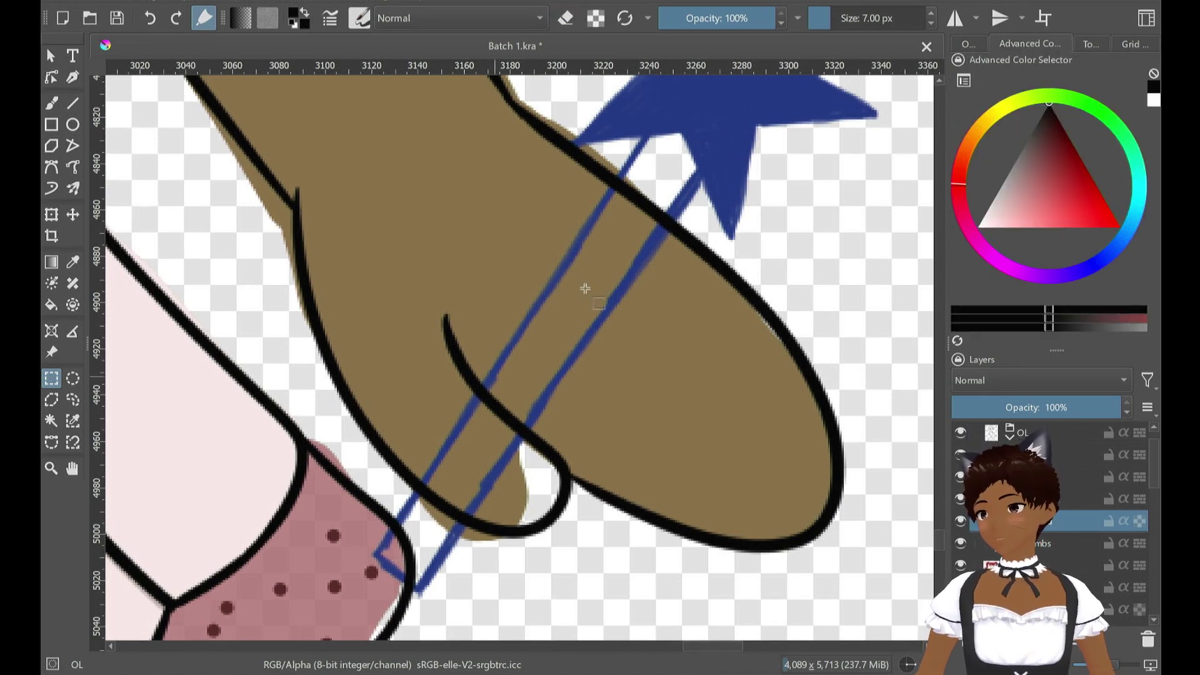
pyautogui.press('b')
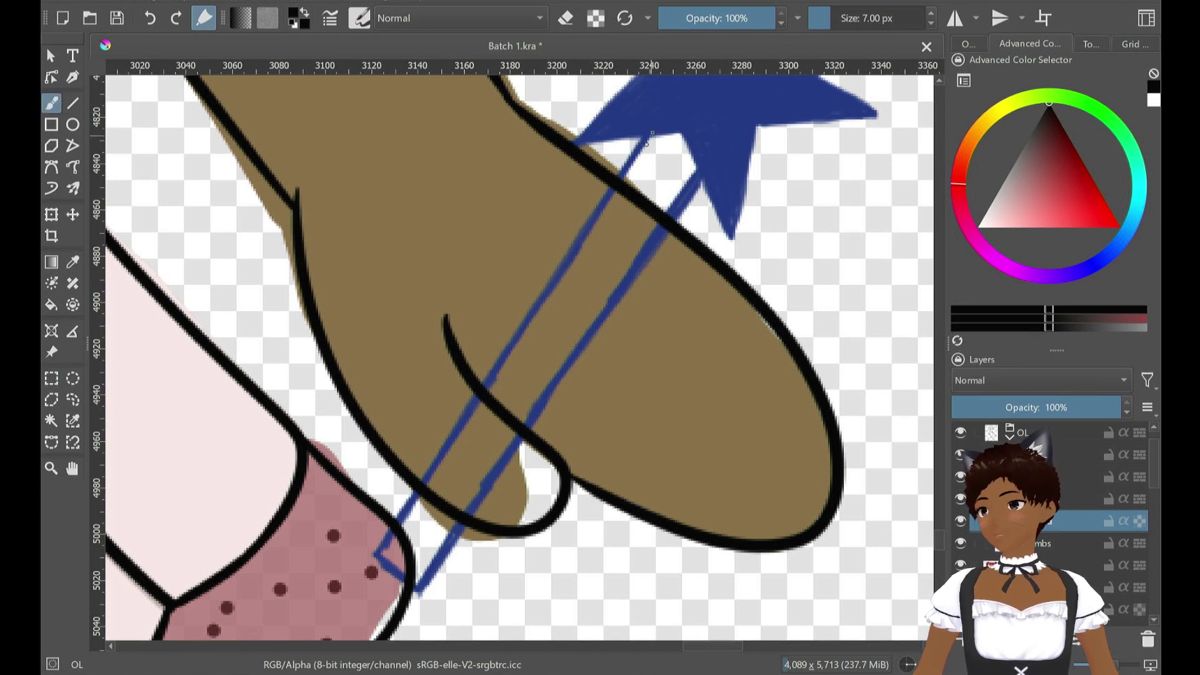
pyautogui.moveTo(617, 187); pyautogui.dragTo(472, 377)
pyautogui.hotkey('ctrl', 'z')
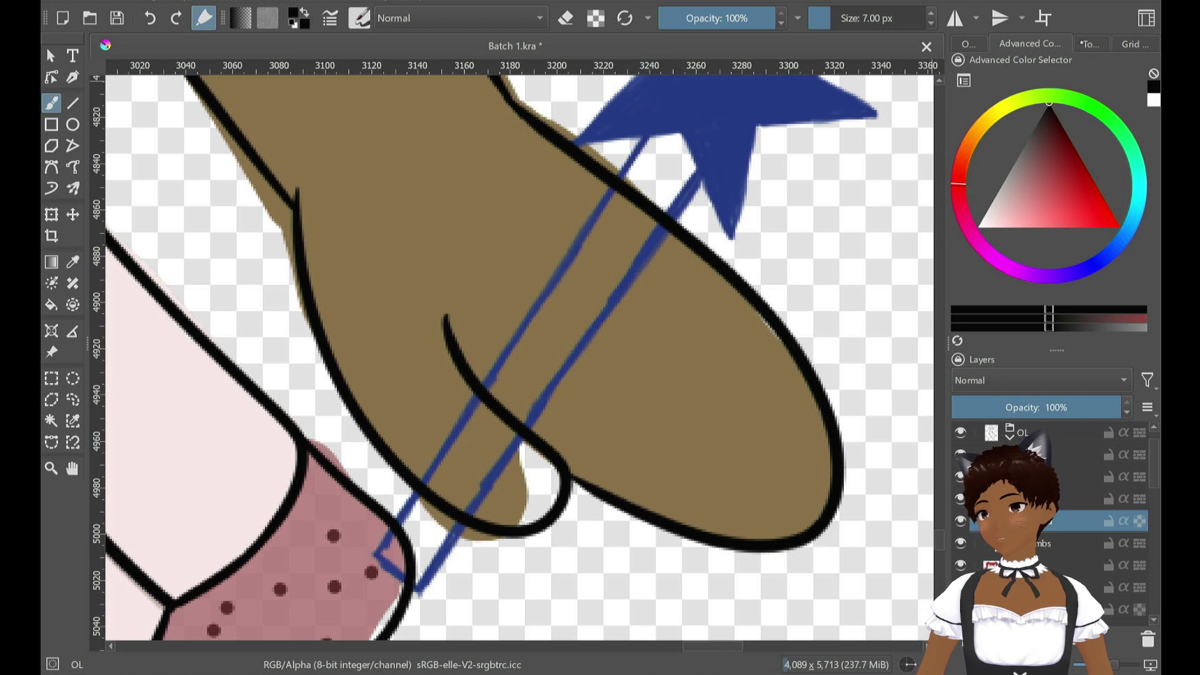
pyautogui.click(1090, 44)
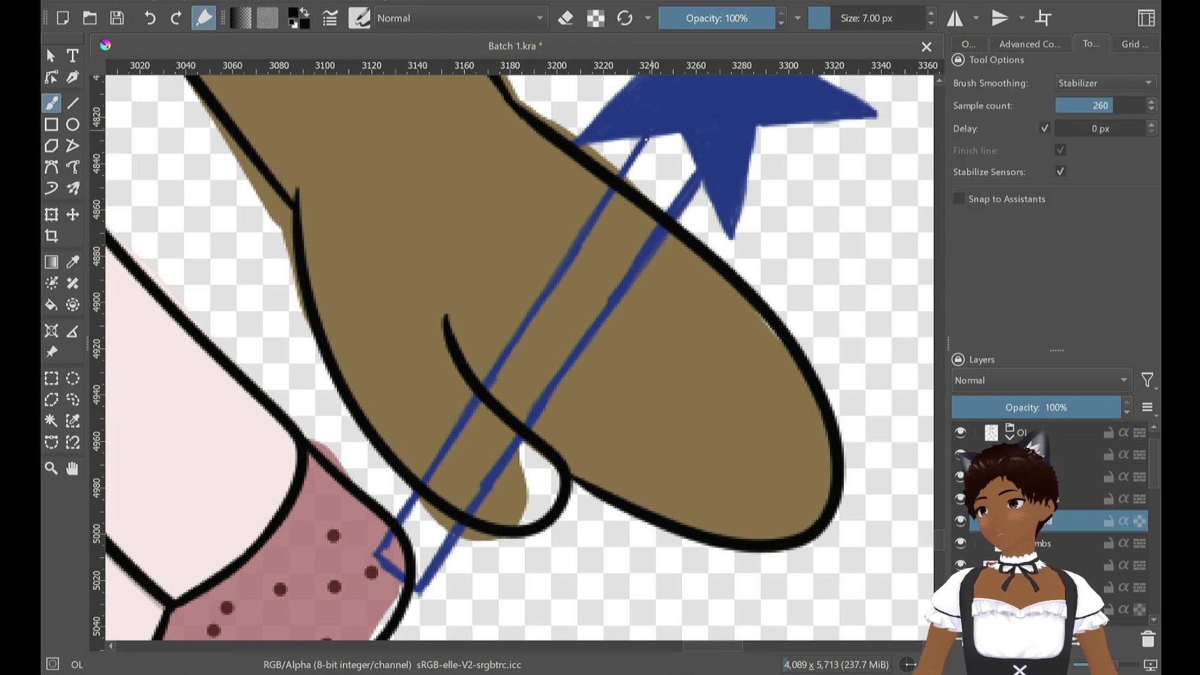
pyautogui.moveTo(376, 557); pyautogui.dragTo(378, 558)
pyautogui.hotkey('ctrl', 'z')
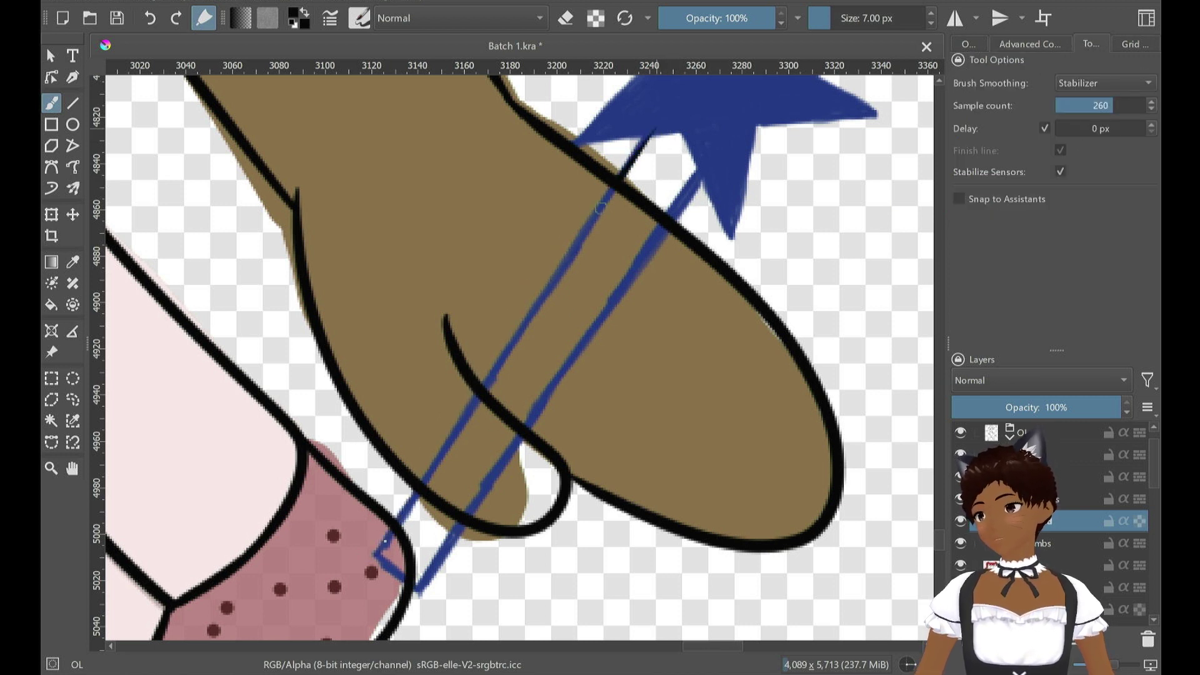
pyautogui.moveTo(599, 208); pyautogui.dragTo(414, 534)
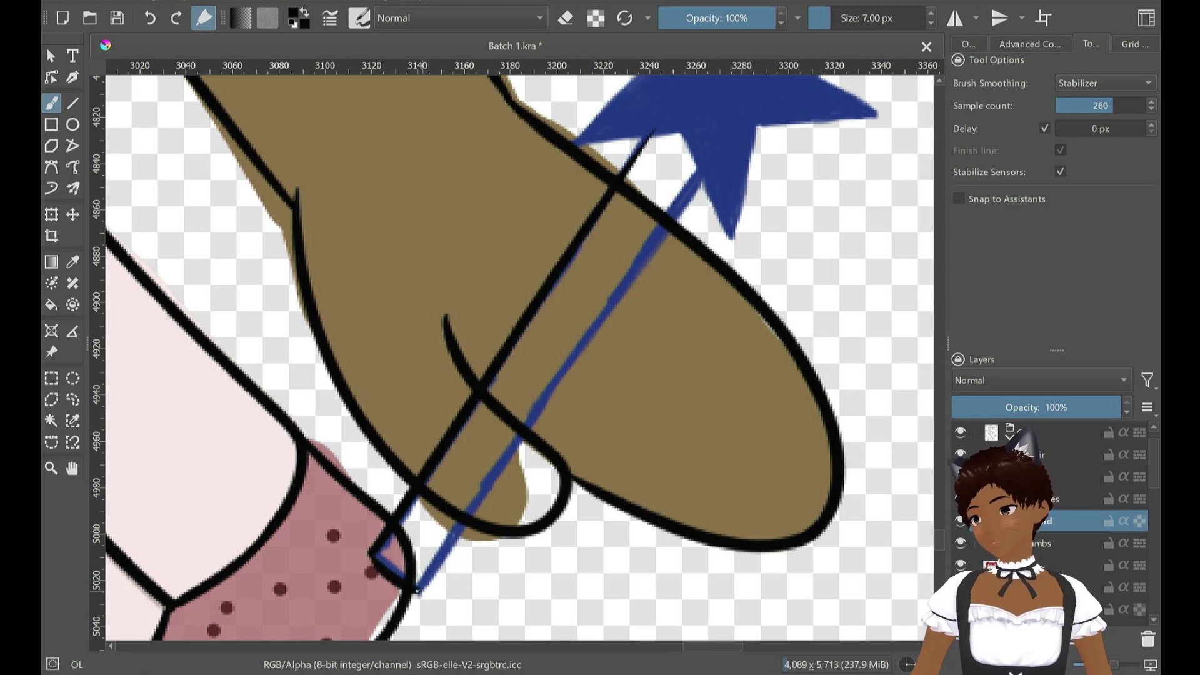
# Ink the wand handle's lower-right edge from its lower end up to the star, redoing the first stroke
pyautogui.moveTo(571, 372); pyautogui.dragTo(739, 150)
pyautogui.hotkey('ctrl', 'z')
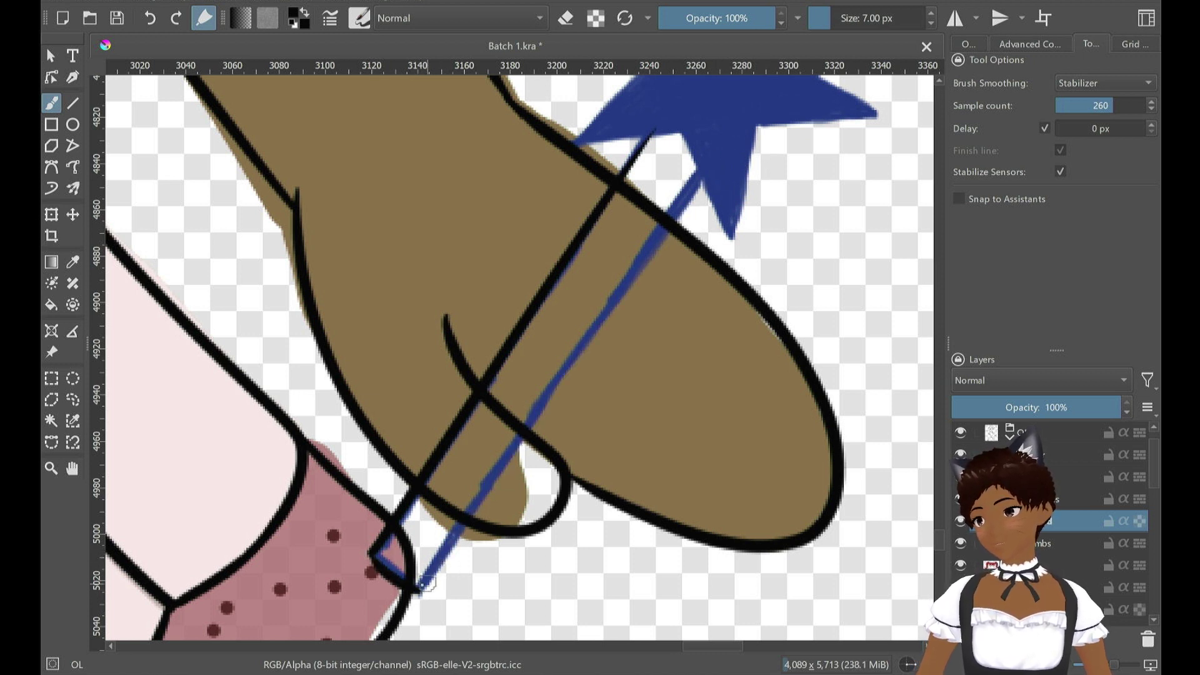
pyautogui.moveTo(417, 589); pyautogui.dragTo(717, 156)
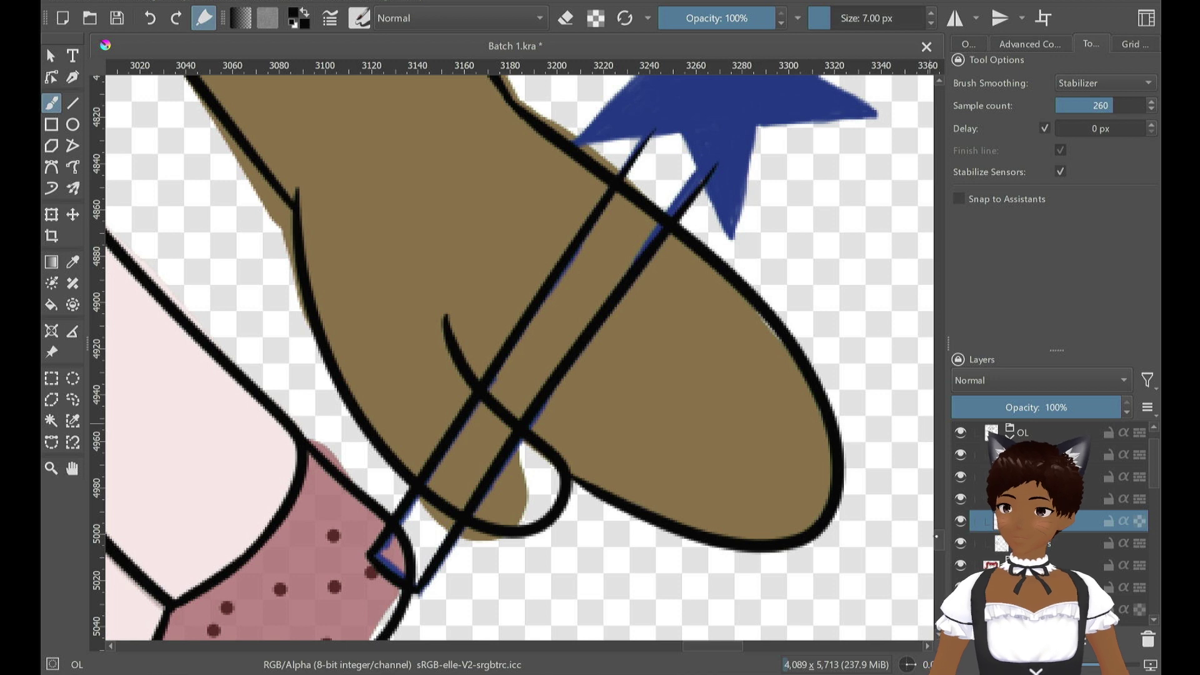
# Place the wand's paint layer inside its own group layer within the OL group and name the group
pyautogui.scroll(3, 804, 214)
pyautogui.scroll(1, 519, 356)
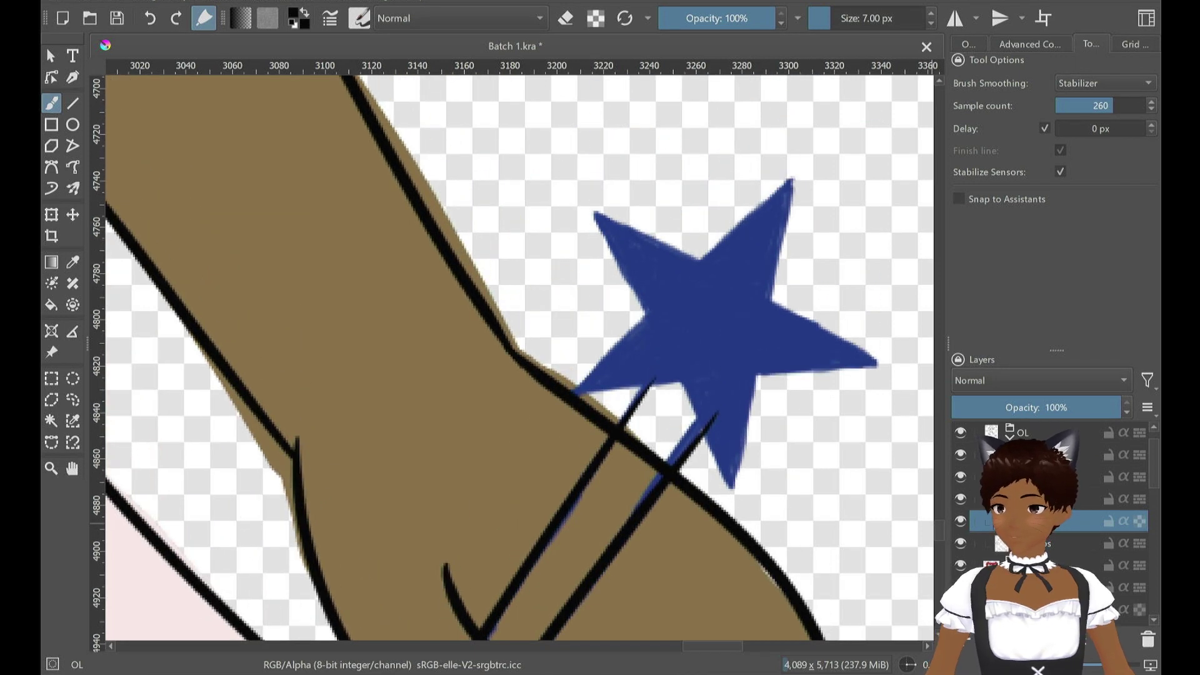
pyautogui.doubleClick(1044, 521)
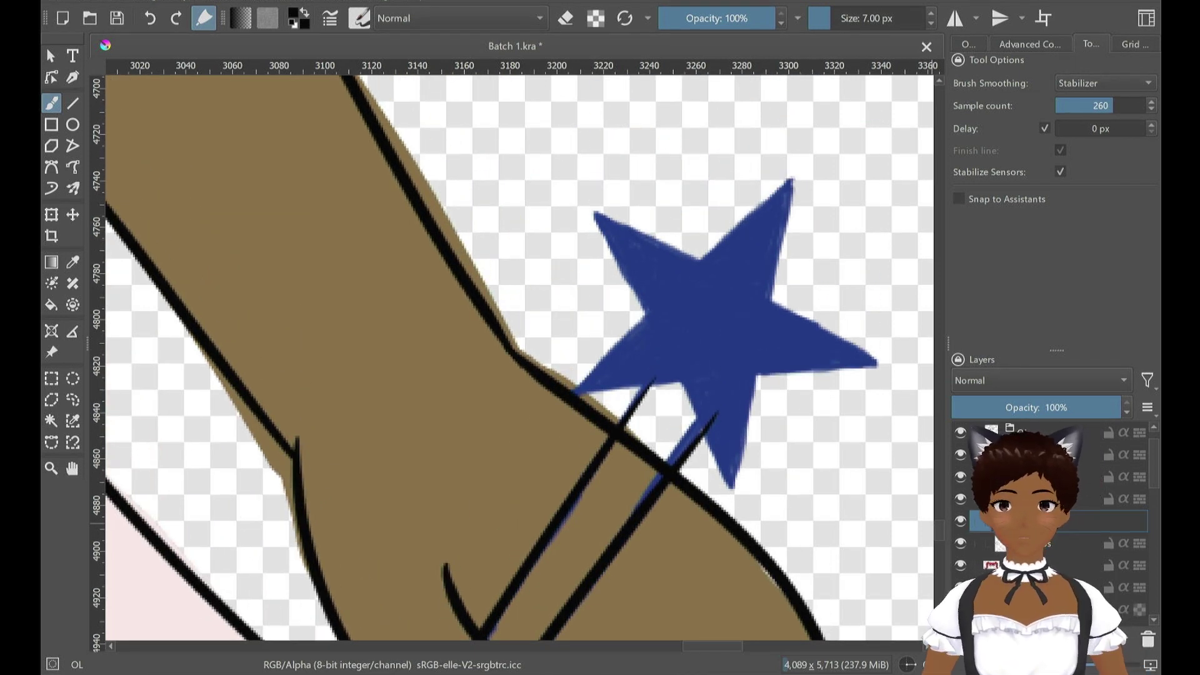
pyautogui.click(1018, 502)
pyautogui.click(1018, 500)
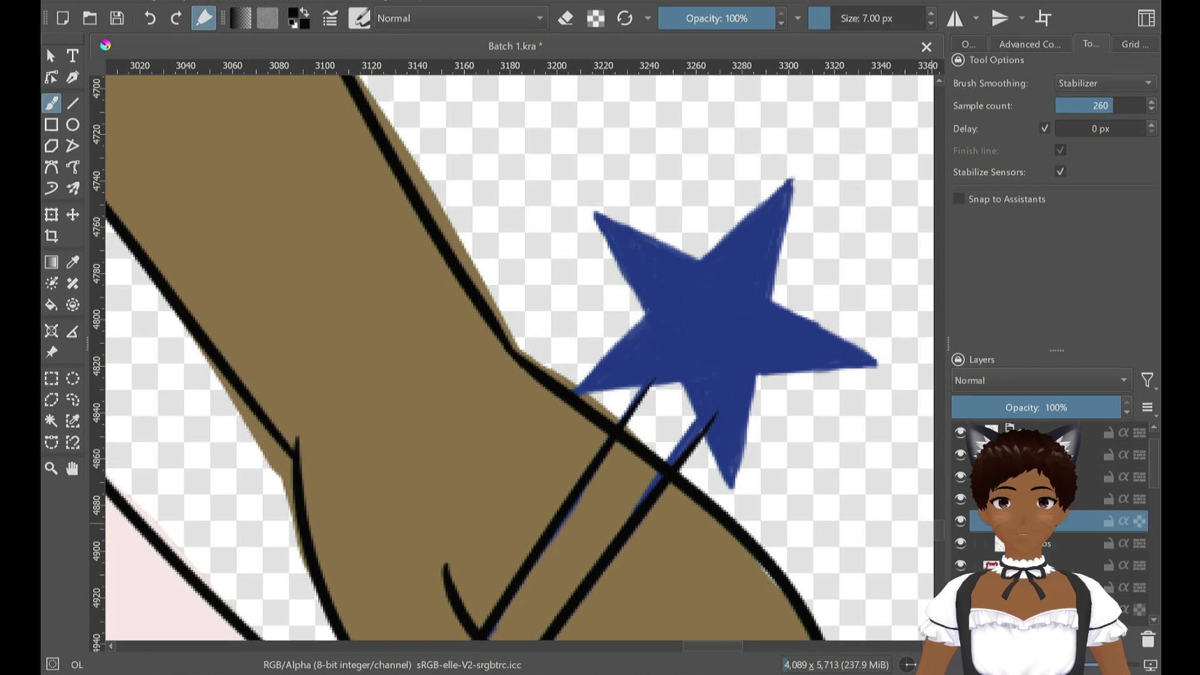
pyautogui.press('F2')
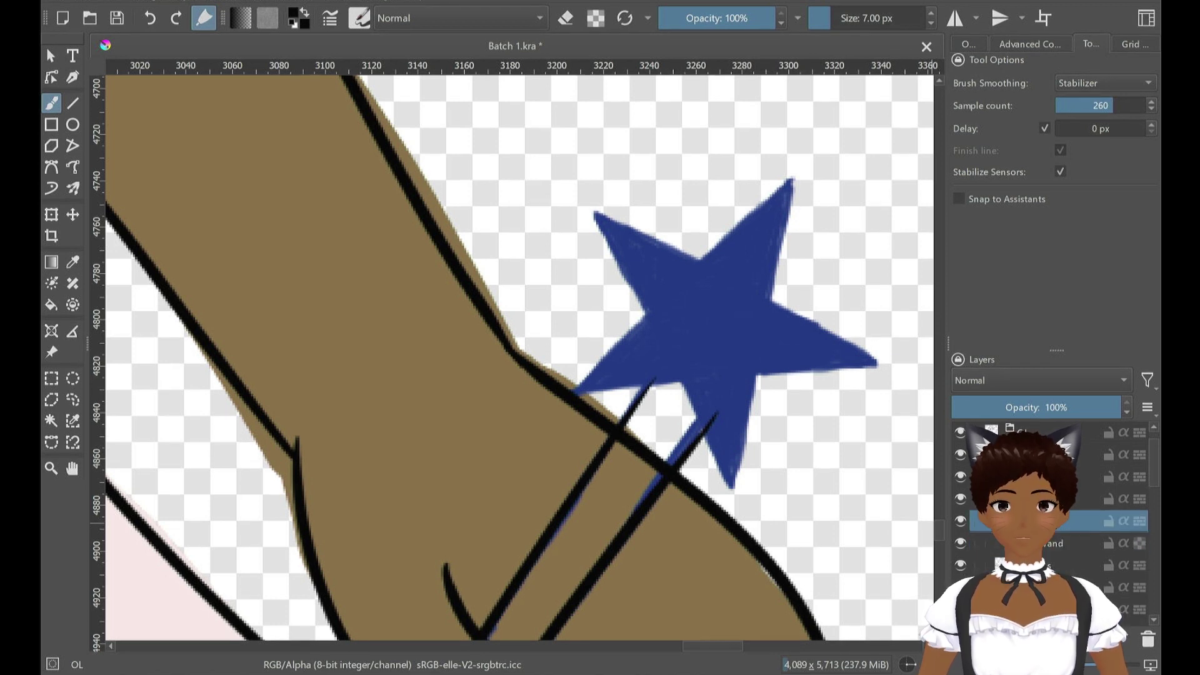
pyautogui.press('Return')
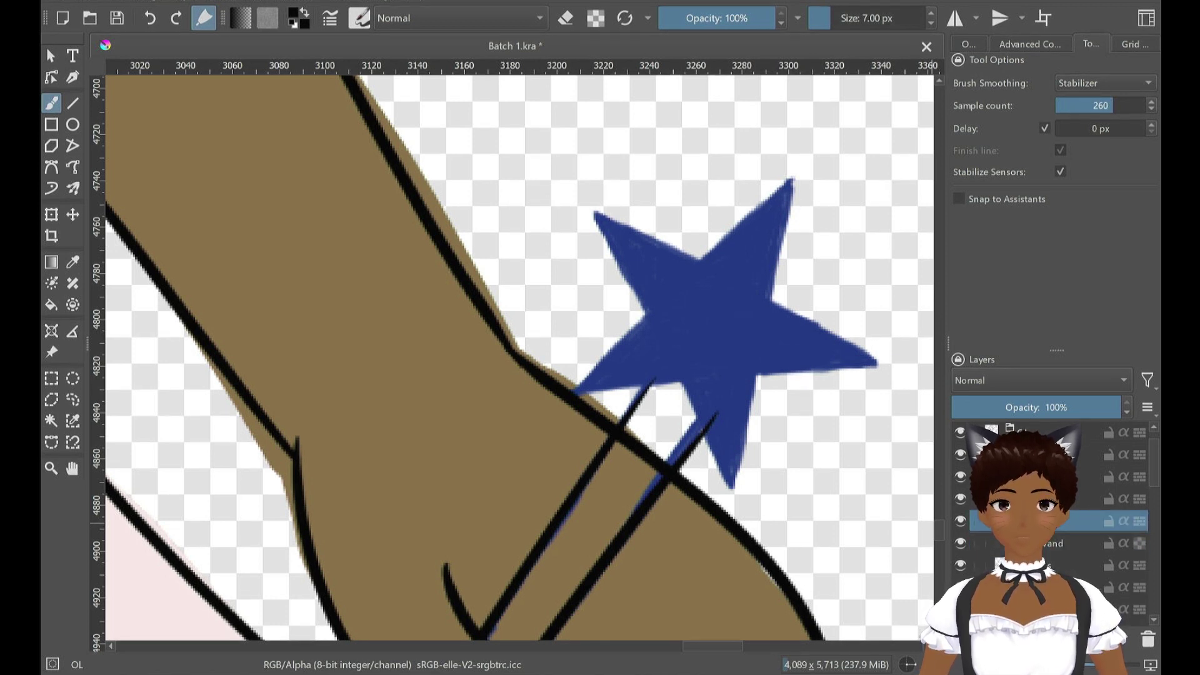
# Rename the handle's layer Stick and add a paint layer named Head above it for the star
pyautogui.click(1044, 542)
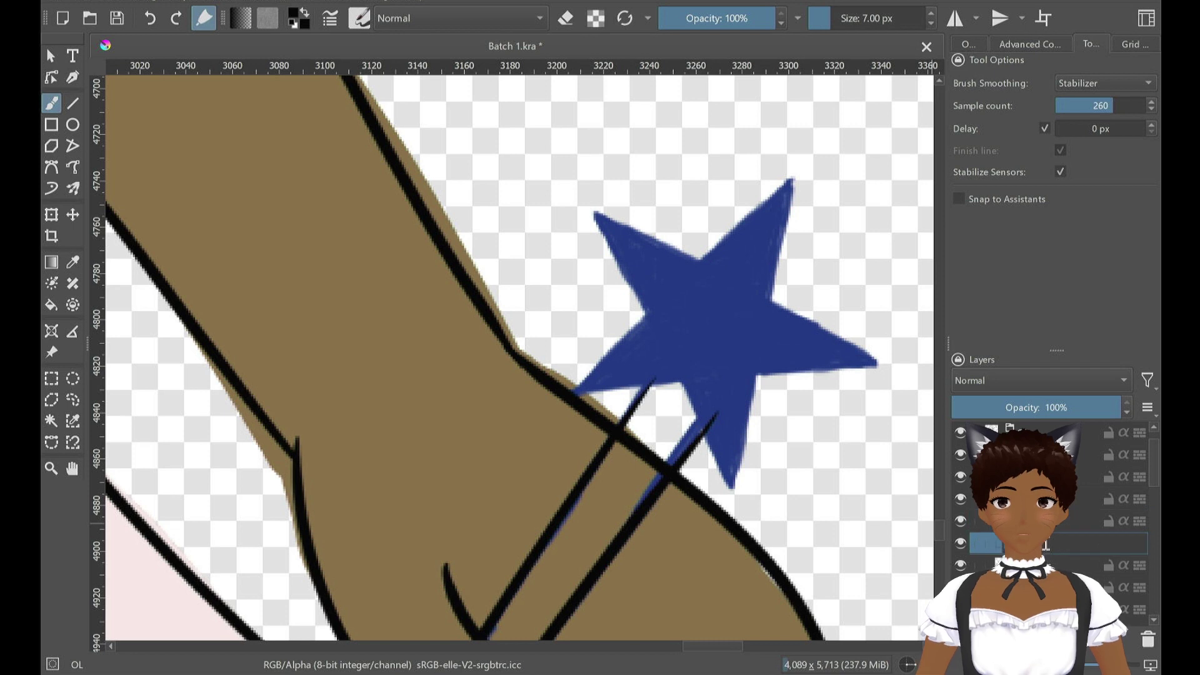
pyautogui.doubleClick(1046, 543)
pyautogui.write('Head')
pyautogui.press('Return')
# Ink both edges of the star's lower-left point in black on the Head layer, redoing the first stroke
pyautogui.hotkey('ctrl', '+')
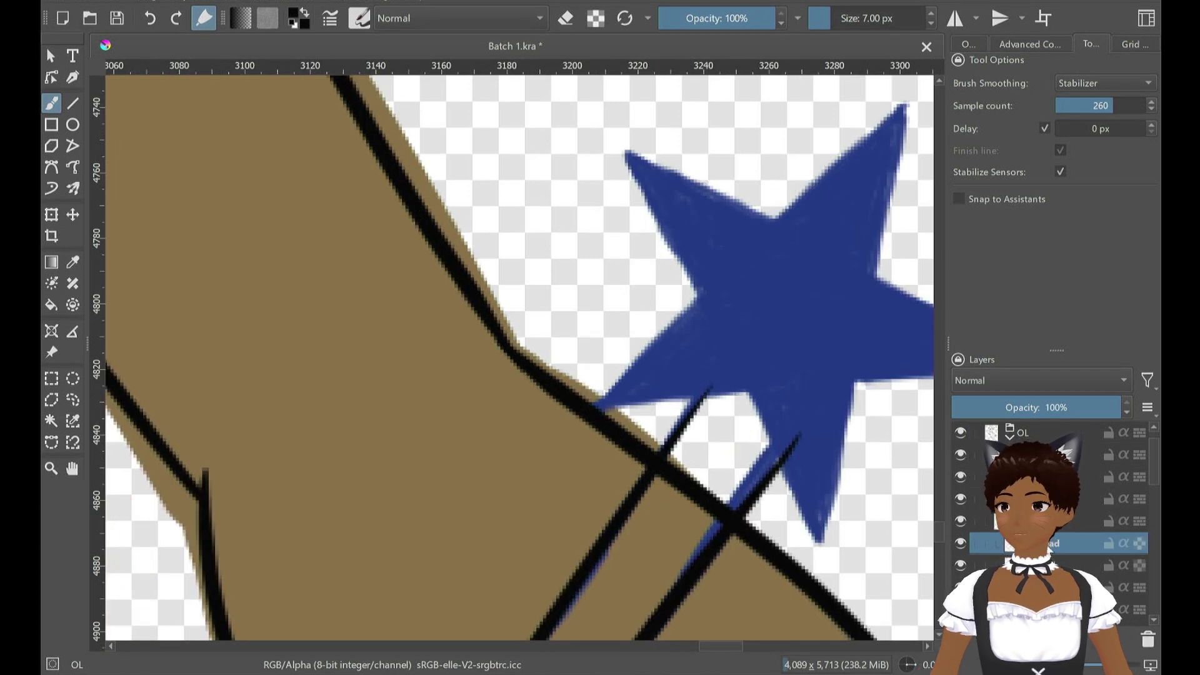
pyautogui.moveTo(737, 647); pyautogui.dragTo(751, 647)
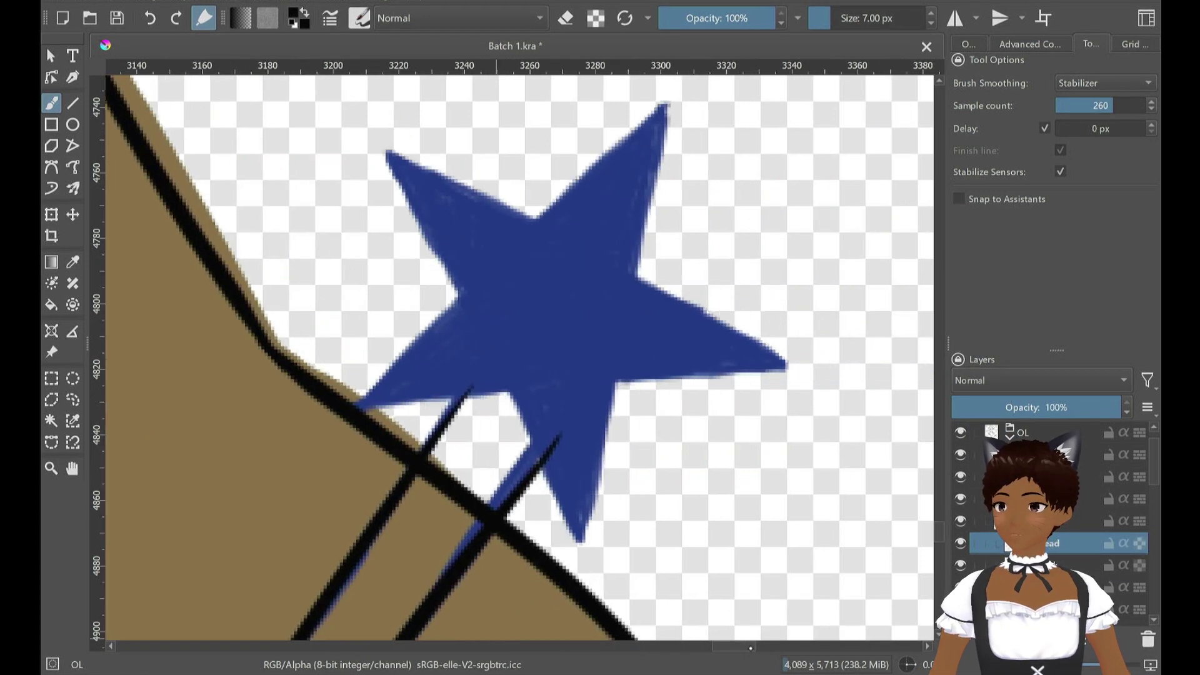
pyautogui.hscroll(-1, 518, 356)
pyautogui.moveTo(588, 388); pyautogui.dragTo(493, 392)
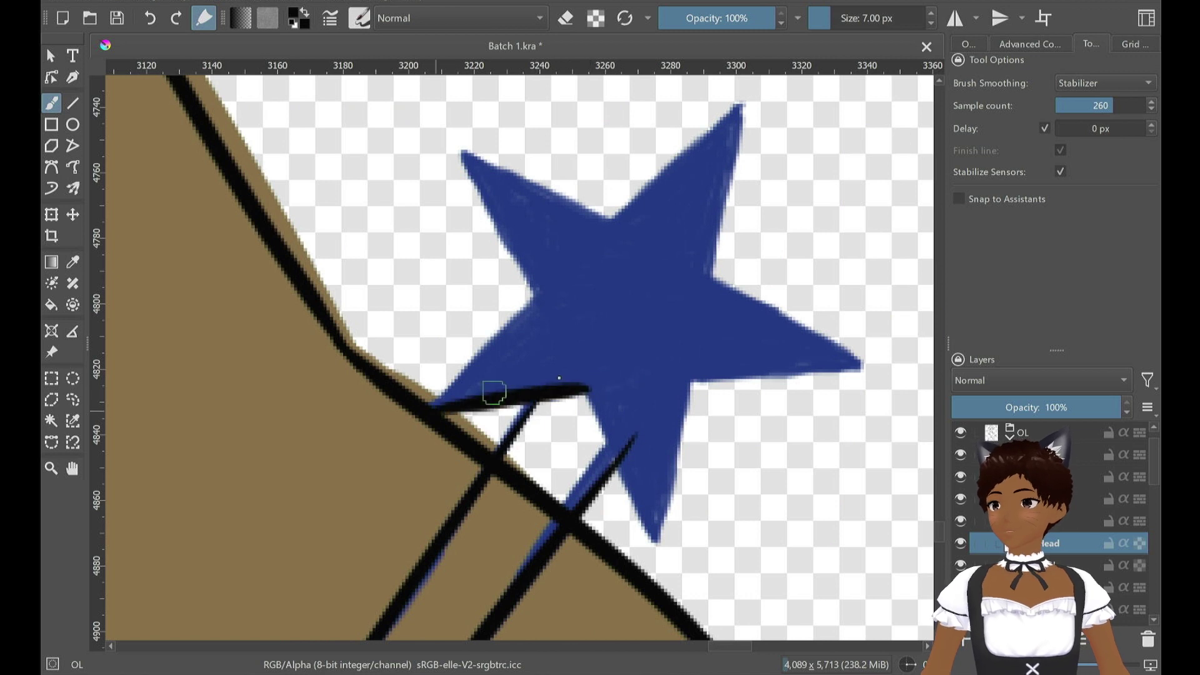
pyautogui.hotkey('ctrl', 'z')
pyautogui.moveTo(539, 291)
pyautogui.mouseDown()
pyautogui.moveTo(415, 403)
pyautogui.moveTo(595, 378)
pyautogui.mouseUp()
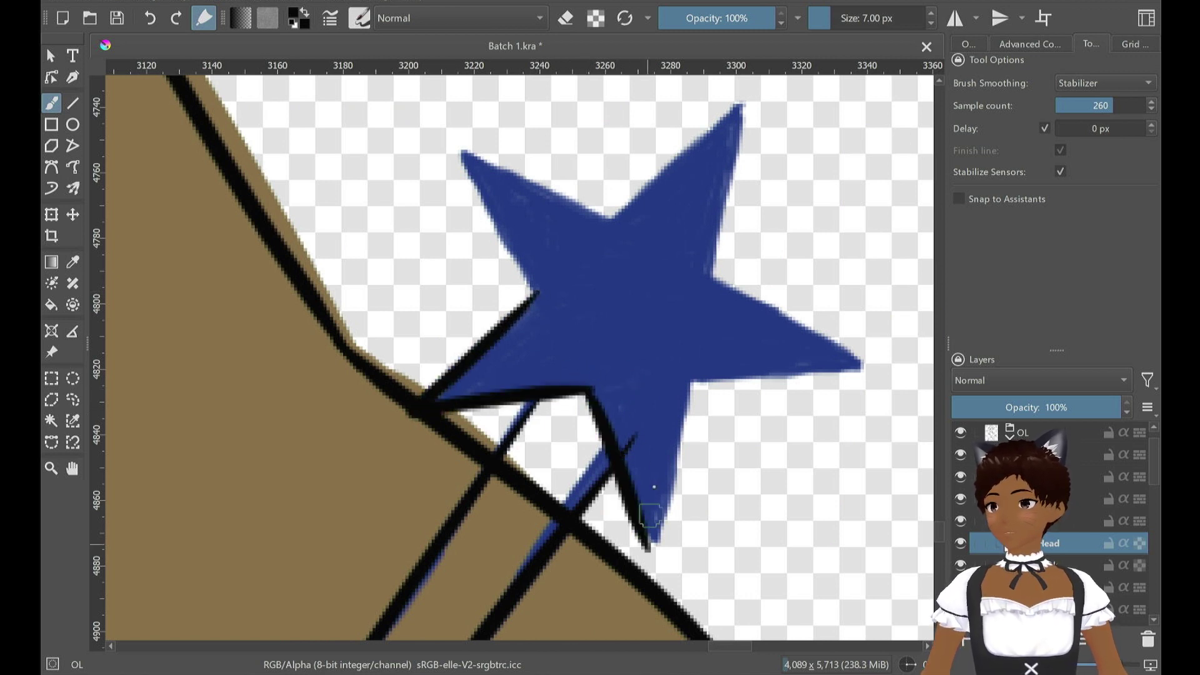
# Ink both edges of the star's bottom point, undoing and redrawing the stroke until it follows the sketch
pyautogui.moveTo(604, 411)
pyautogui.mouseDown()
pyautogui.moveTo(651, 545)
pyautogui.moveTo(701, 380)
pyautogui.mouseUp()
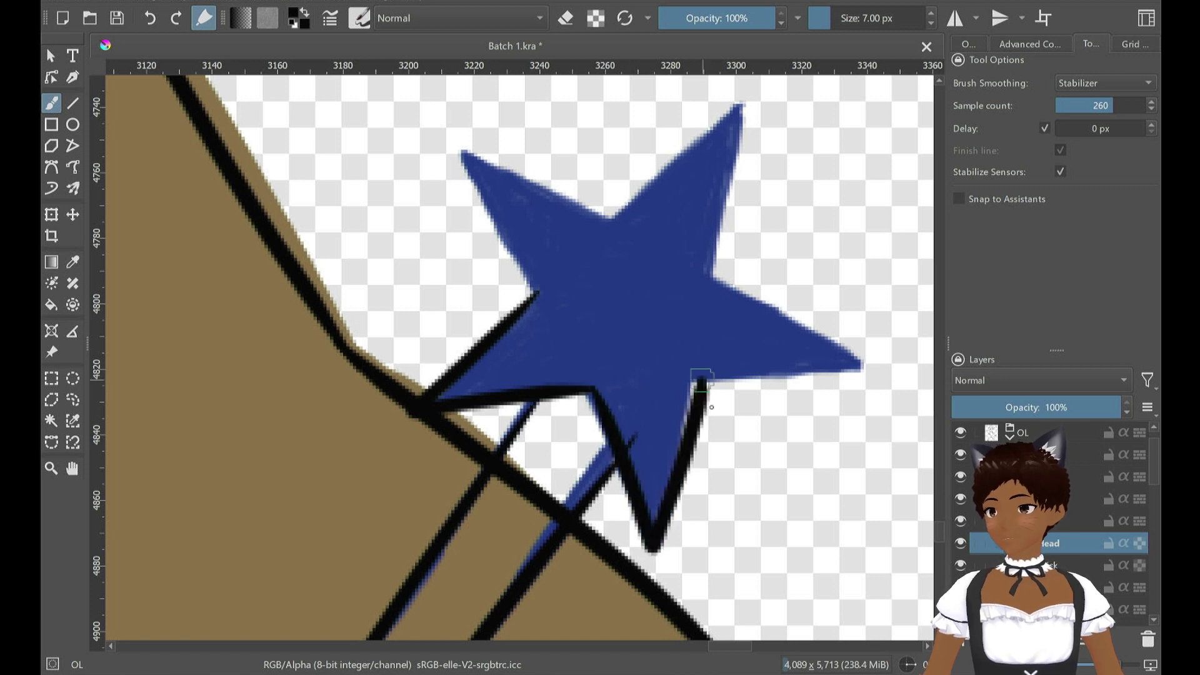
pyautogui.hotkey('ctrl', 'z')
pyautogui.moveTo(590, 390); pyautogui.dragTo(656, 545)
pyautogui.hotkey('ctrl', 'z')
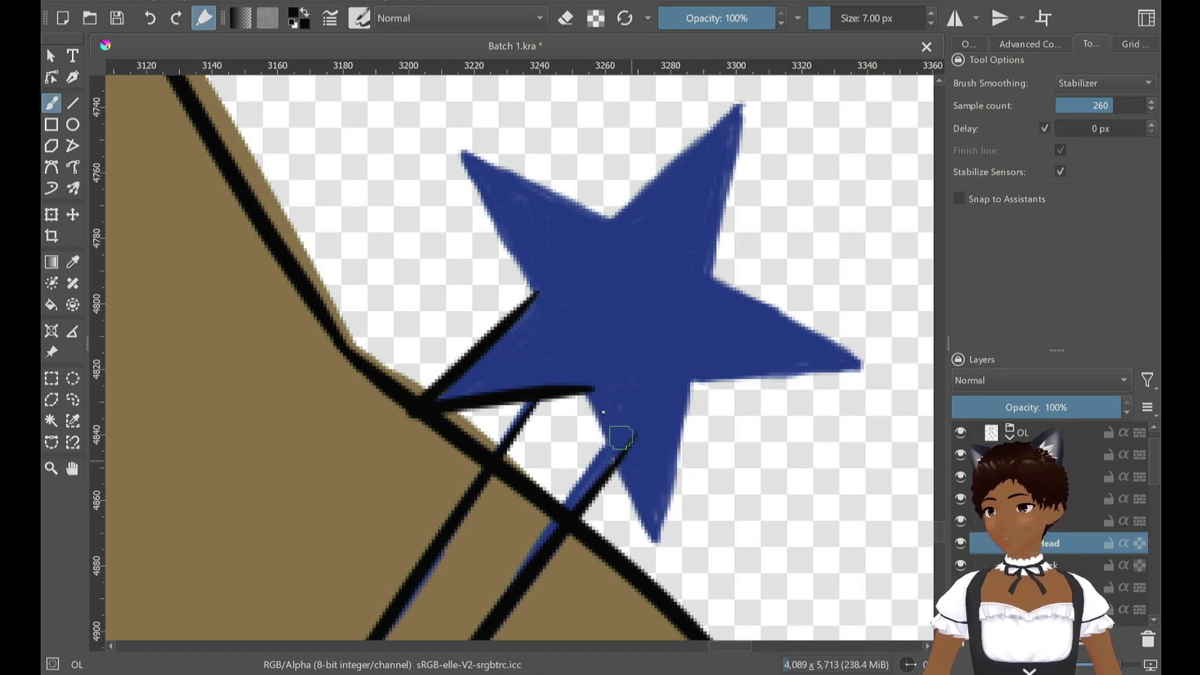
pyautogui.moveTo(587, 389); pyautogui.dragTo(656, 562)
pyautogui.hotkey('ctrl', 'z')
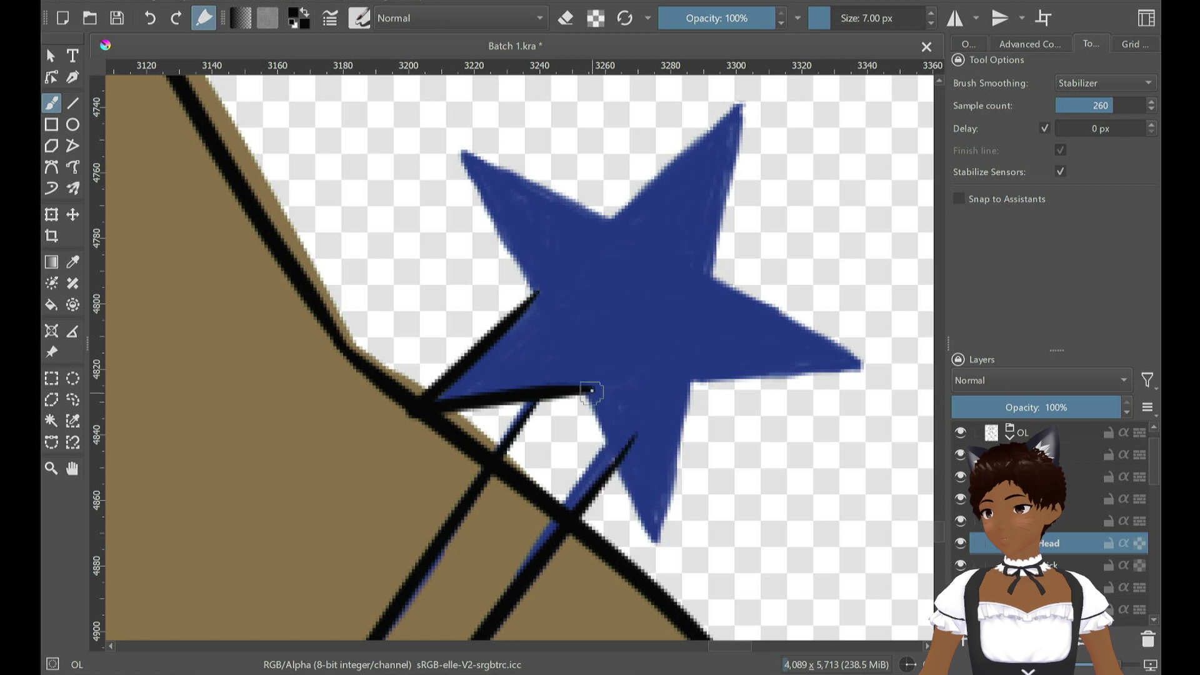
pyautogui.moveTo(607, 432); pyautogui.dragTo(653, 544)
pyautogui.hotkey('ctrl', 'z')
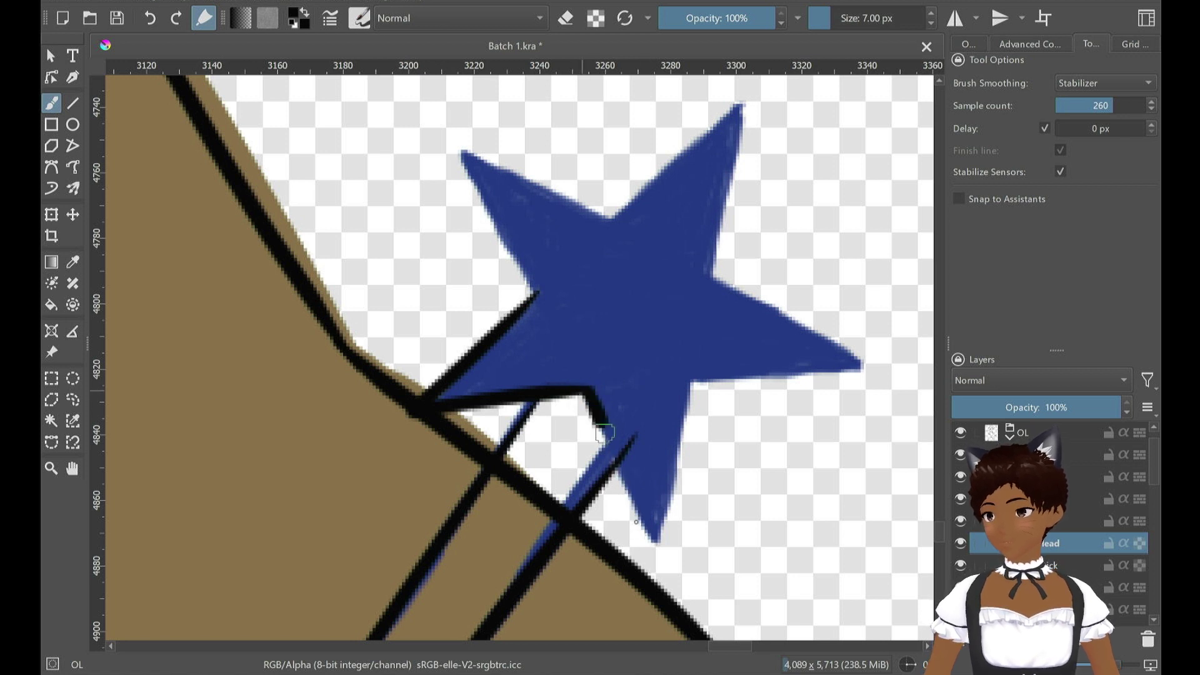
pyautogui.moveTo(604, 433); pyautogui.dragTo(653, 548)
pyautogui.hotkey('ctrl', 'z')
pyautogui.moveTo(591, 397); pyautogui.dragTo(641, 537)
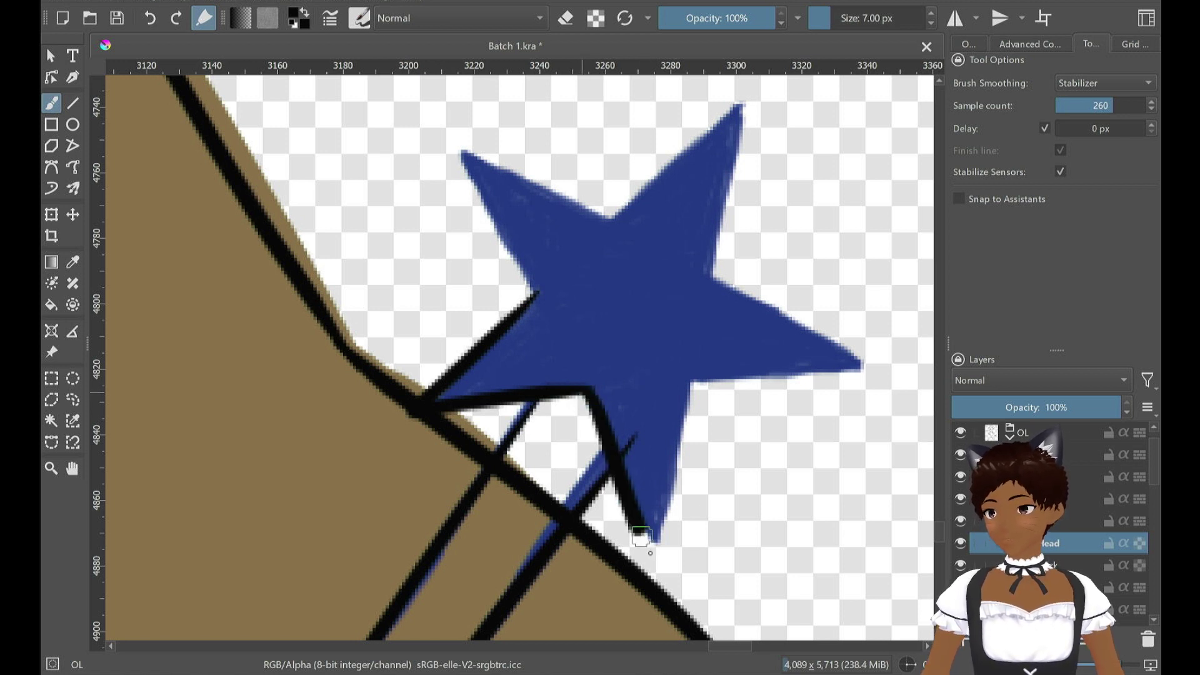
pyautogui.hotkey('ctrl', 'z')
pyautogui.moveTo(584, 394); pyautogui.dragTo(621, 463)
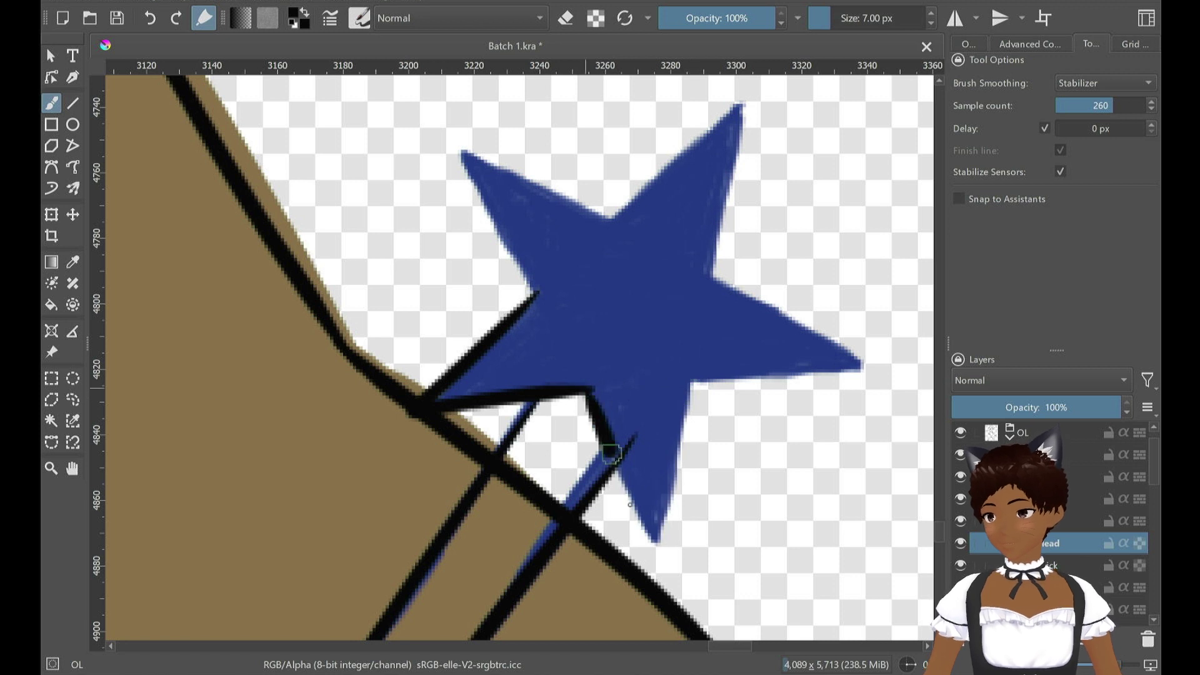
pyautogui.hotkey('ctrl', 'z')
pyautogui.moveTo(590, 393)
pyautogui.mouseDown()
pyautogui.moveTo(648, 539)
pyautogui.moveTo(685, 382)
pyautogui.mouseUp()
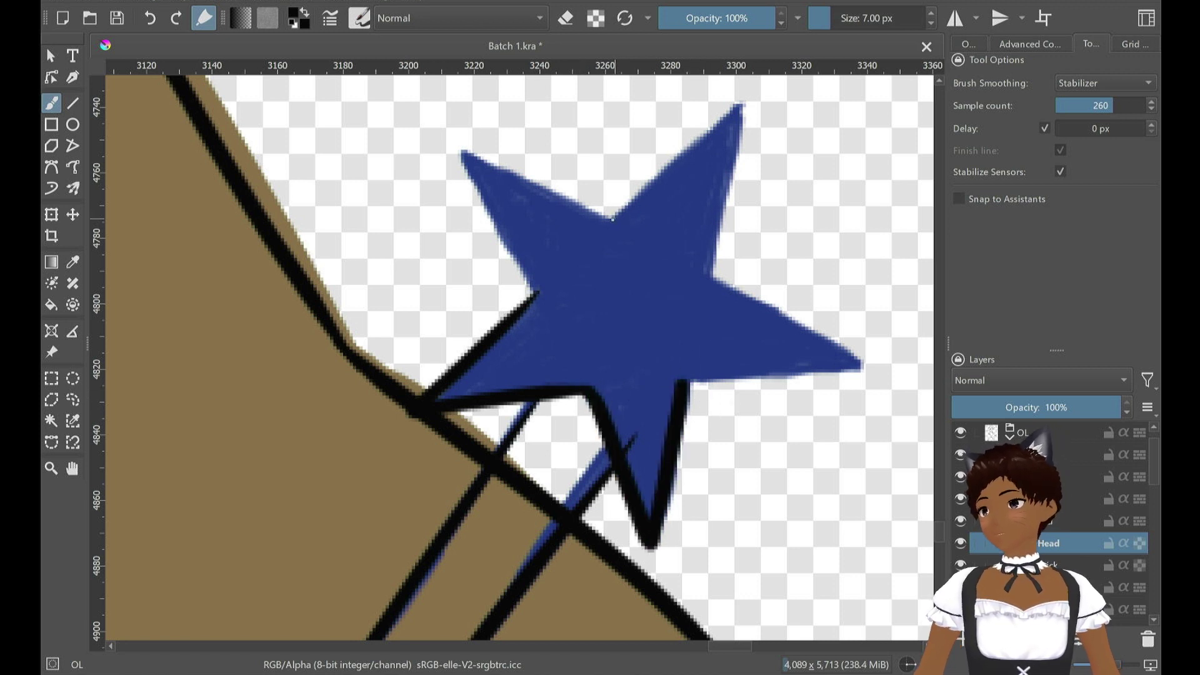
# Ink the star's upper-left, upper-right and right points to close its outline, undoing the stray strokes
pyautogui.moveTo(546, 186)
pyautogui.mouseDown()
pyautogui.moveTo(463, 151)
pyautogui.moveTo(538, 286)
pyautogui.mouseUp()
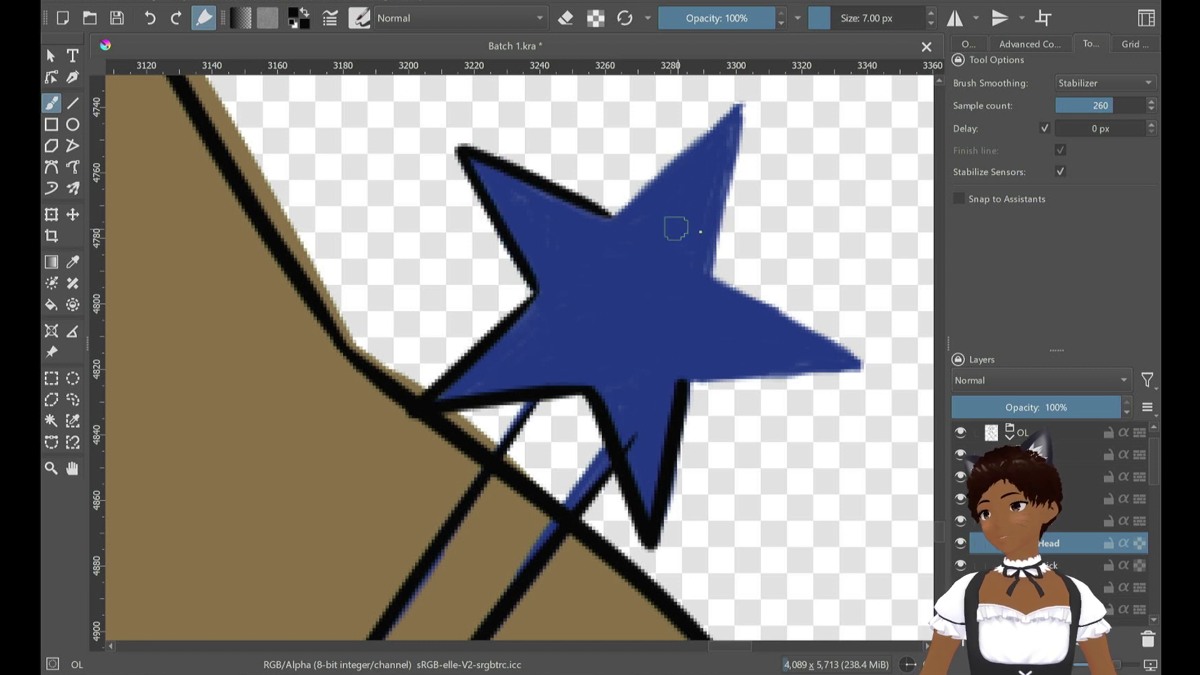
pyautogui.moveTo(685, 382)
pyautogui.mouseDown()
pyautogui.moveTo(875, 365)
pyautogui.moveTo(778, 308)
pyautogui.moveTo(739, 263)
pyautogui.mouseUp()
pyautogui.hotkey('ctrl', 'z')
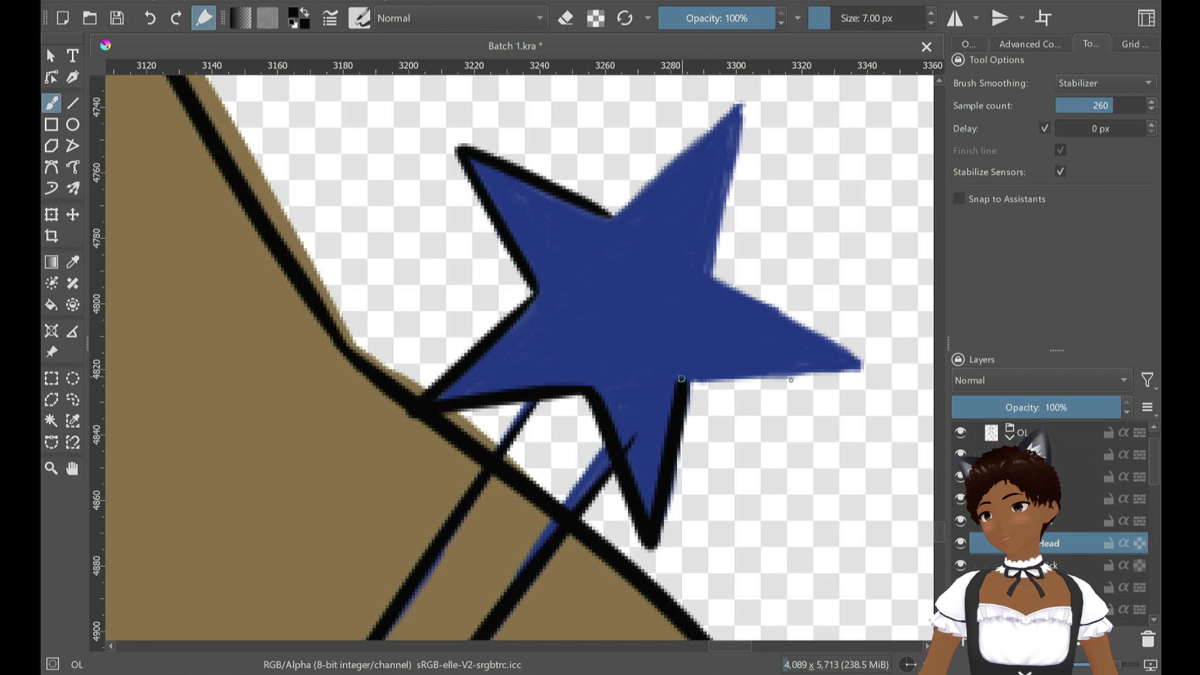
pyautogui.moveTo(790, 379)
pyautogui.mouseDown()
pyautogui.moveTo(864, 368)
pyautogui.moveTo(799, 332)
pyautogui.moveTo(754, 273)
pyautogui.moveTo(714, 274)
pyautogui.moveTo(744, 107)
pyautogui.moveTo(650, 182)
pyautogui.mouseUp()
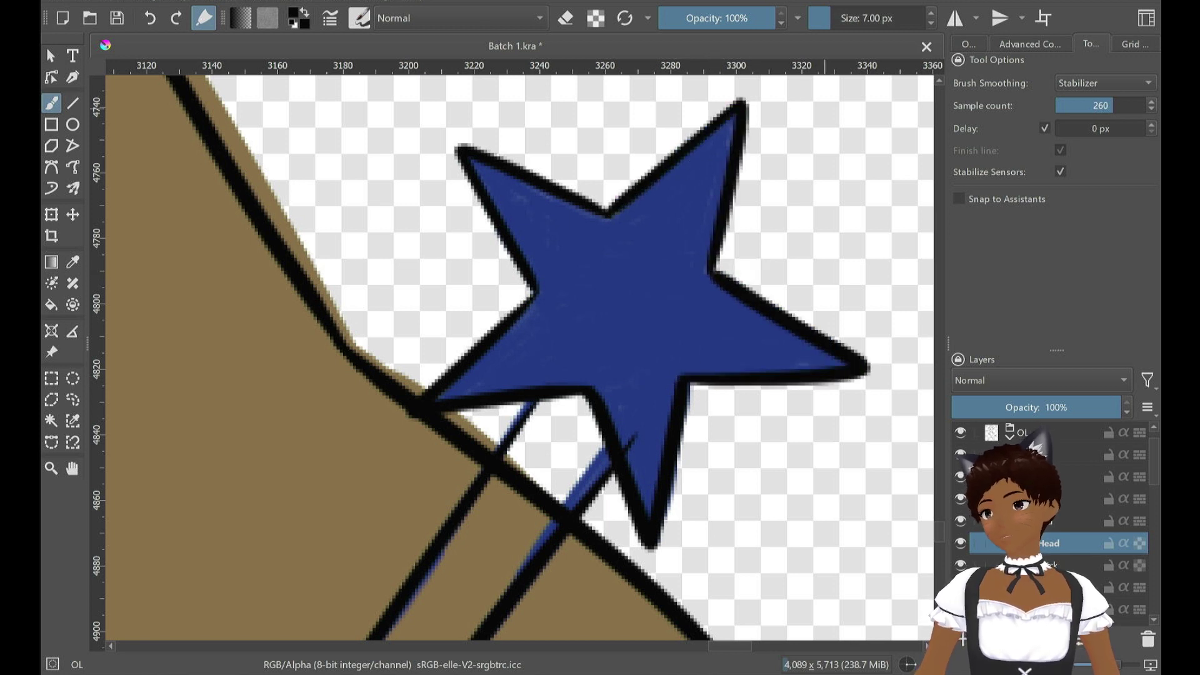
pyautogui.hotkey('ctrl', 'z')
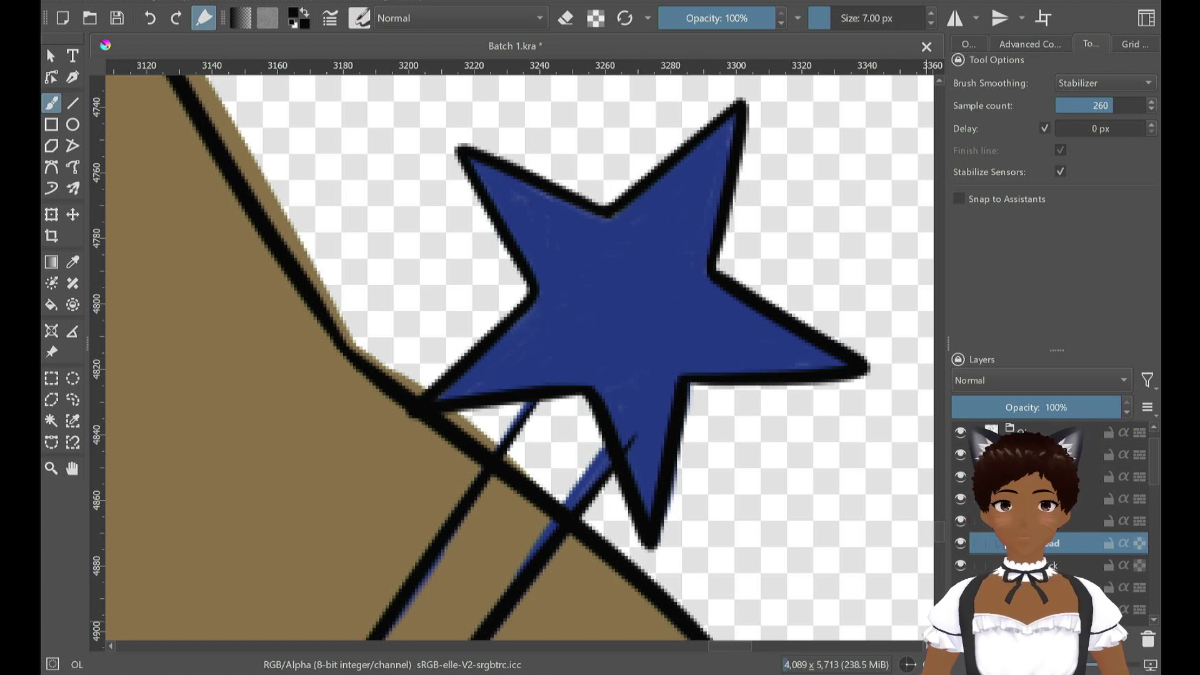
# Select the Stick layer and switch to the favorite Pixel Art brush preset in eraser mode at 20.30 px
pyautogui.click(957, 560)
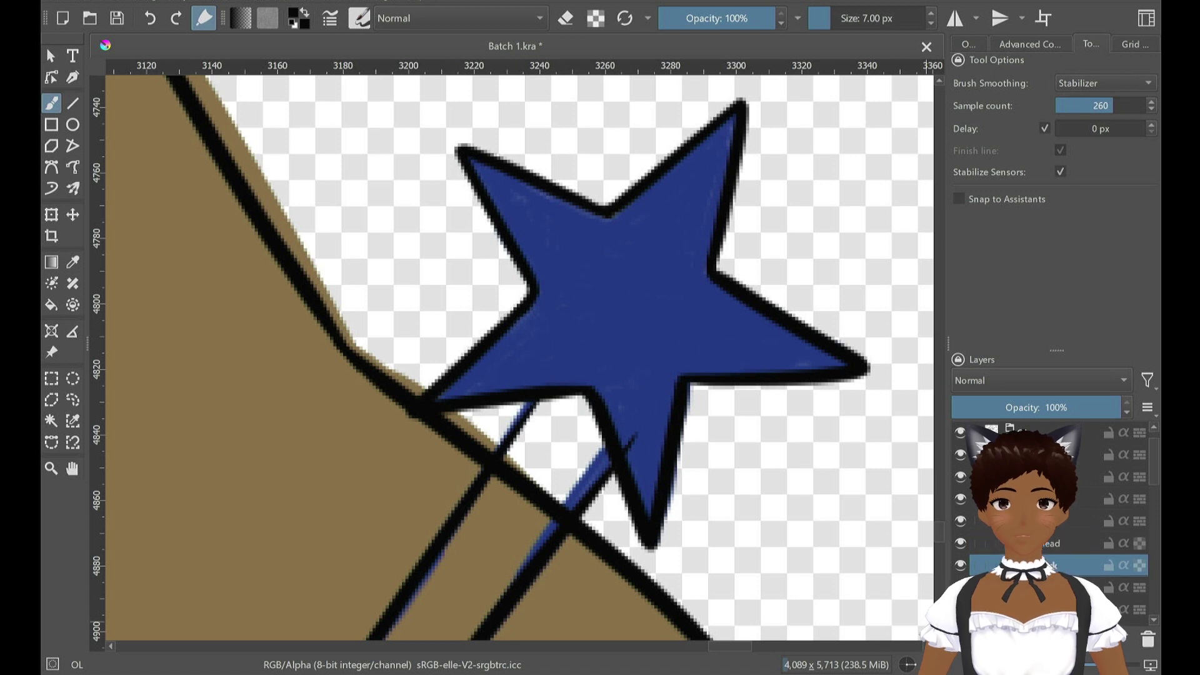
pyautogui.click(378, 17)
pyautogui.click(360, 17)
pyautogui.click(594, 75)
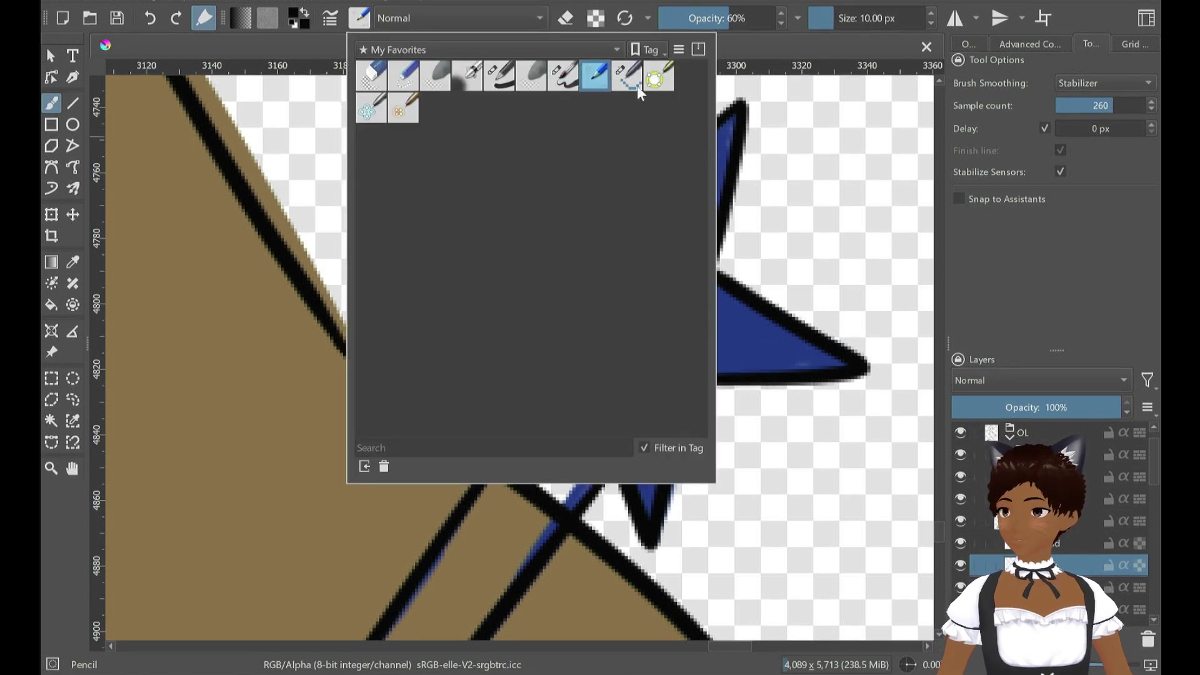
pyautogui.click(636, 86)
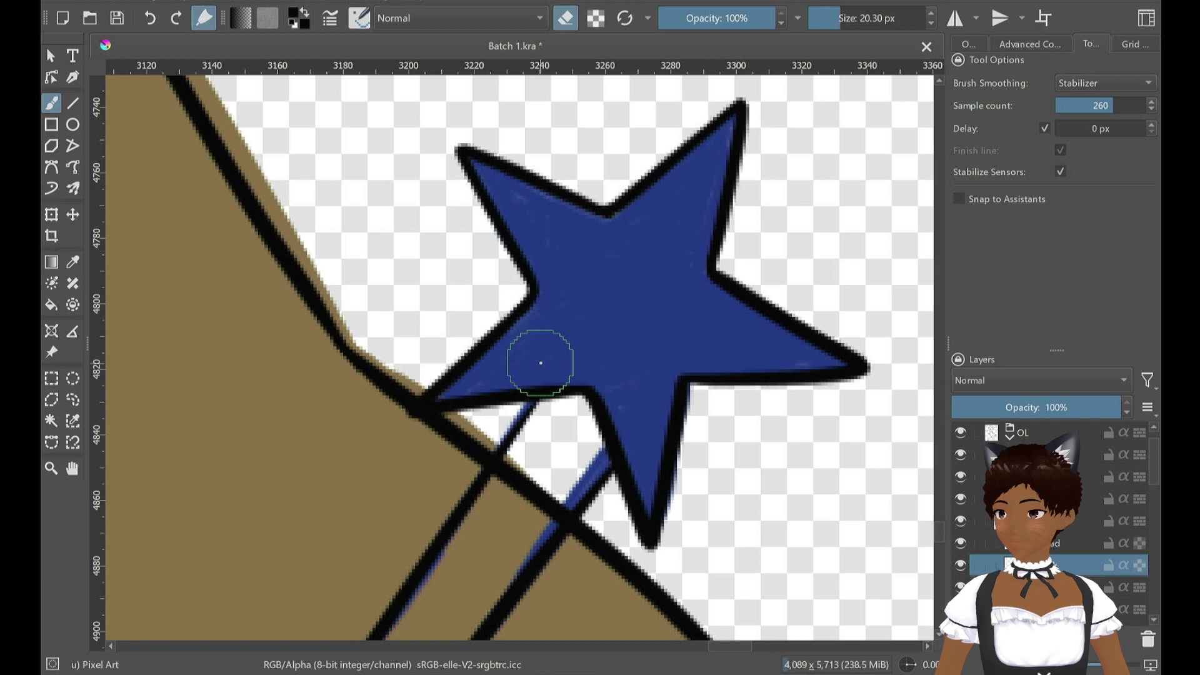
# Hide the blue wand sketch layer so only the wand's black line art shows over the arm
pyautogui.scroll(-1, 862, 570)
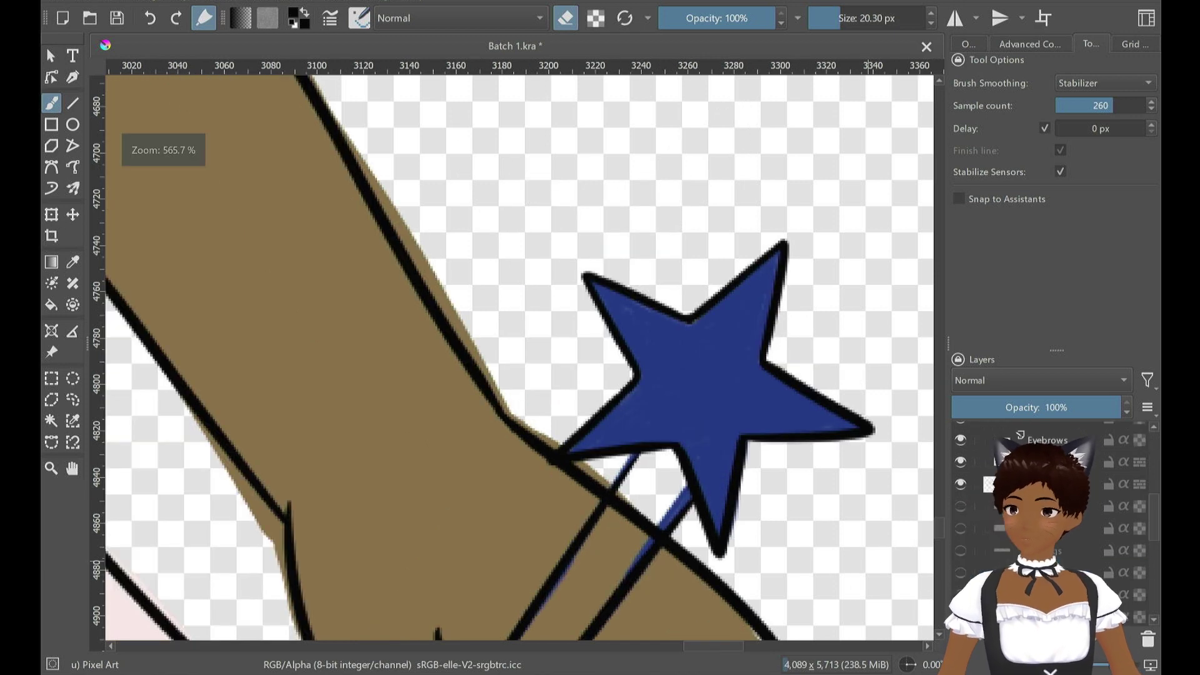
pyautogui.scroll(-3, 970, 549)
pyautogui.click(960, 557)
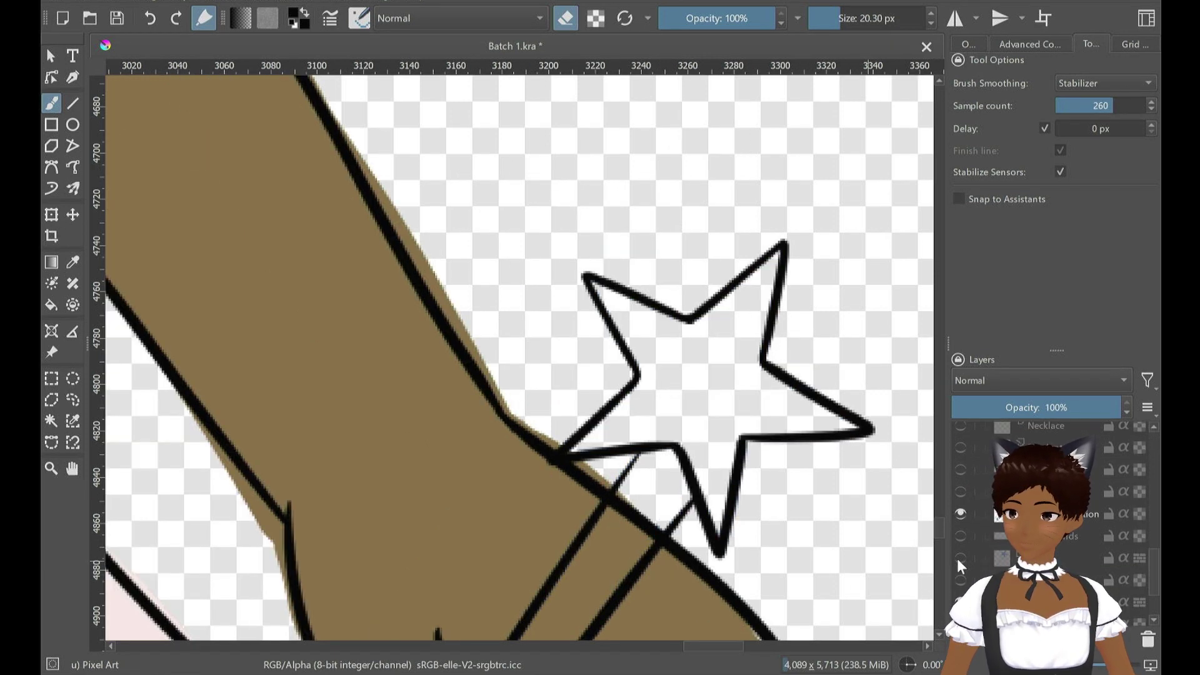
pyautogui.scroll(-3, 678, 565)
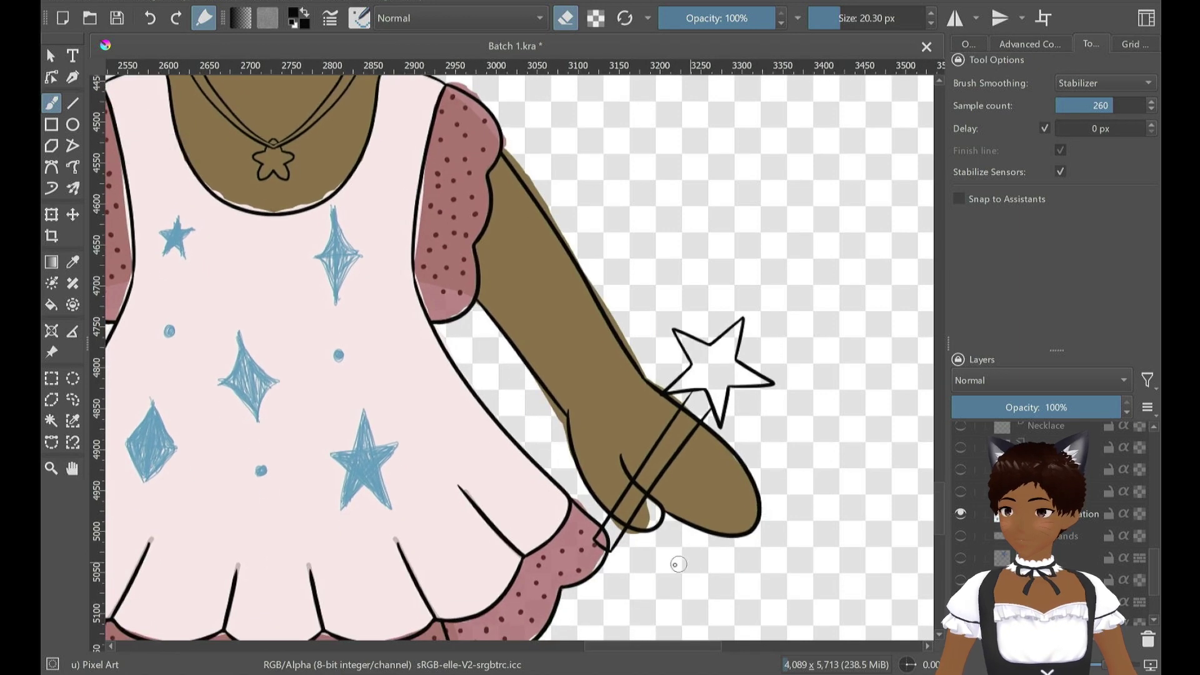
# Erase the handle's lines on the Stick layer where the thumb covers them, keeping the lower end below the hand
pyautogui.scroll(3, 678, 564)
pyautogui.scroll(3, 1077, 516)
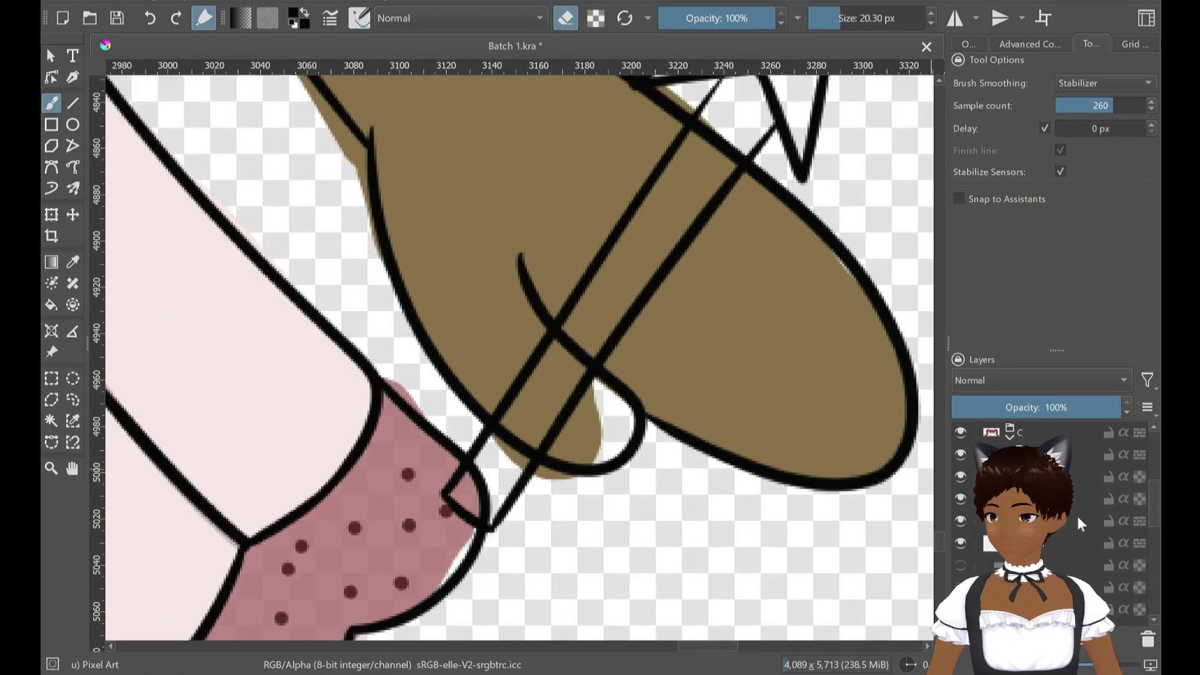
pyautogui.scroll(3, 1077, 516)
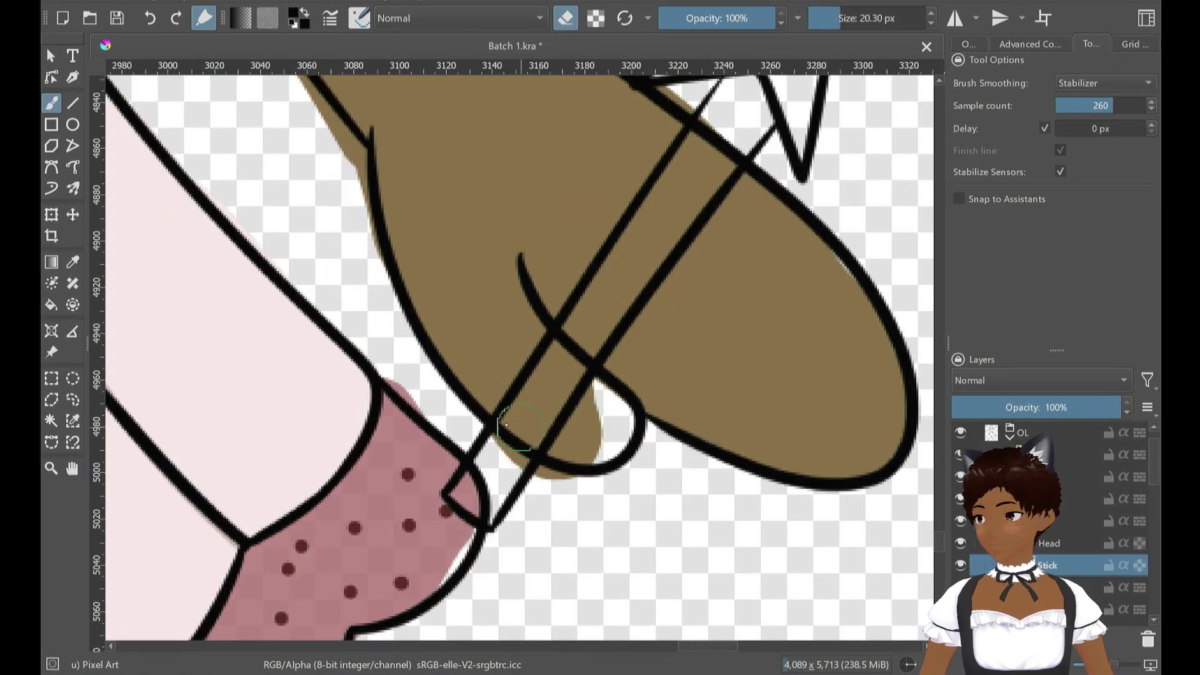
pyautogui.click(507, 405)
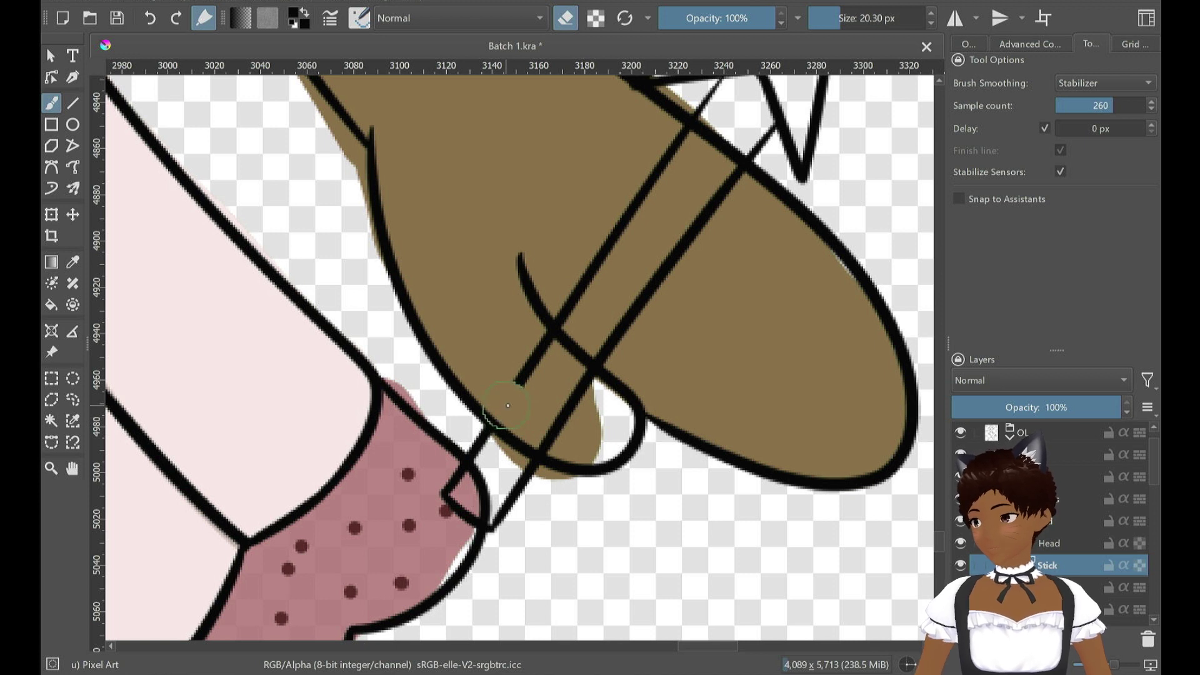
pyautogui.click(560, 434)
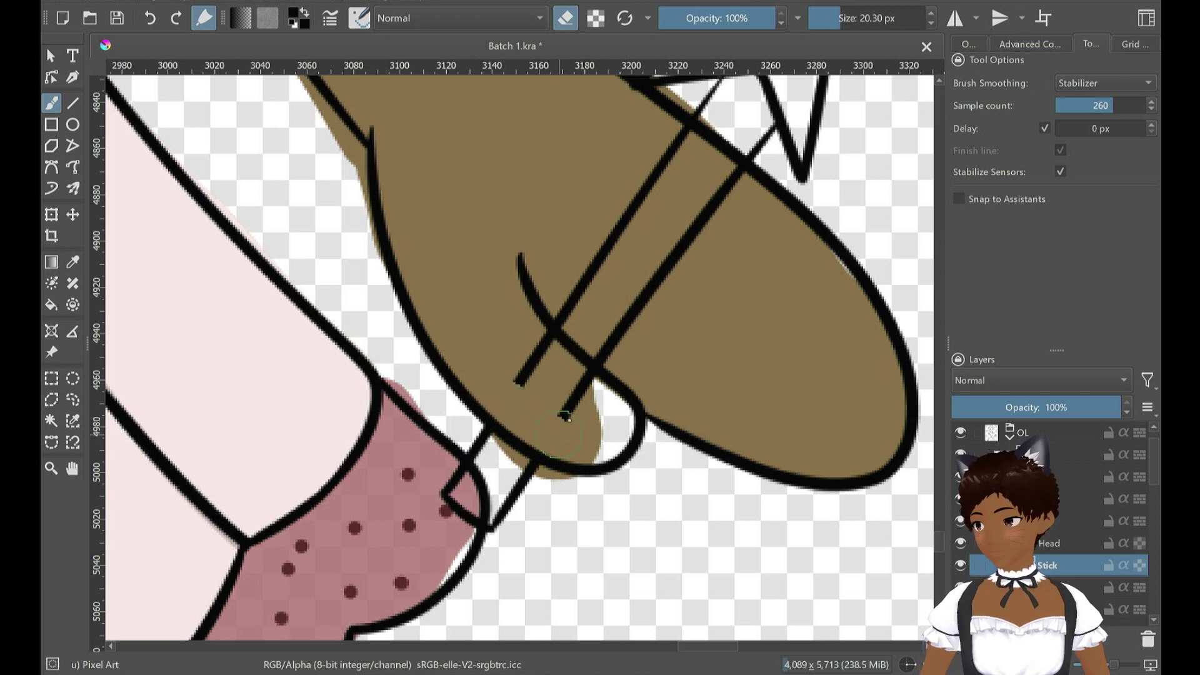
pyautogui.click(584, 386)
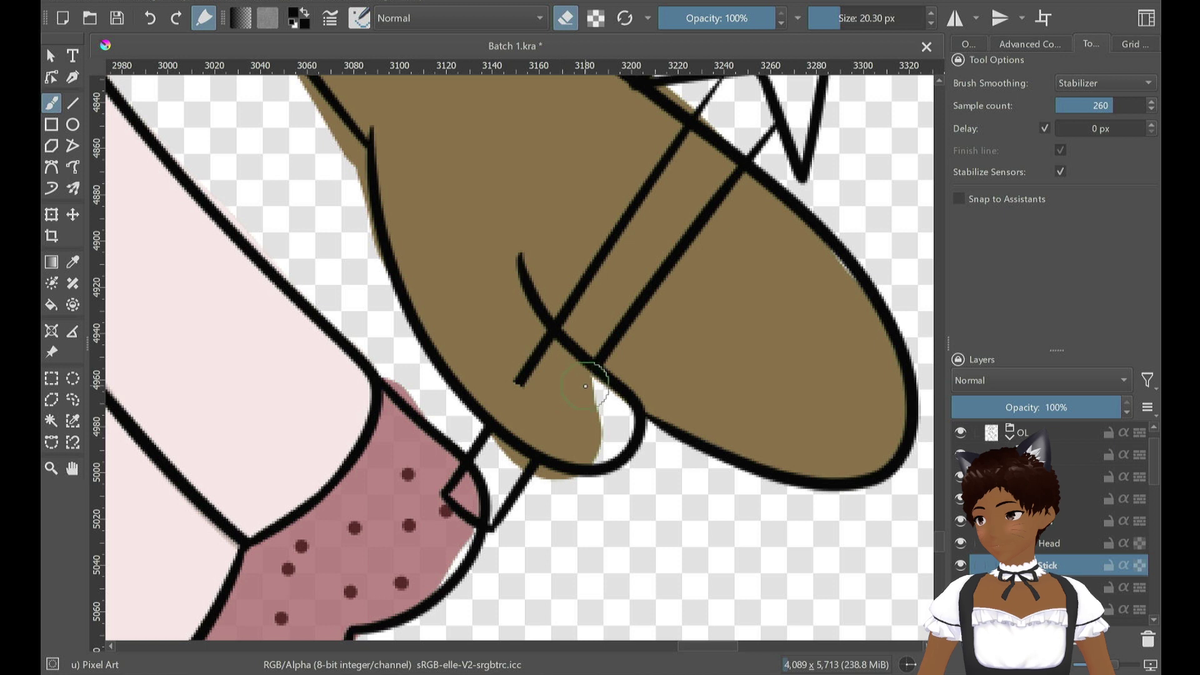
pyautogui.click(537, 348)
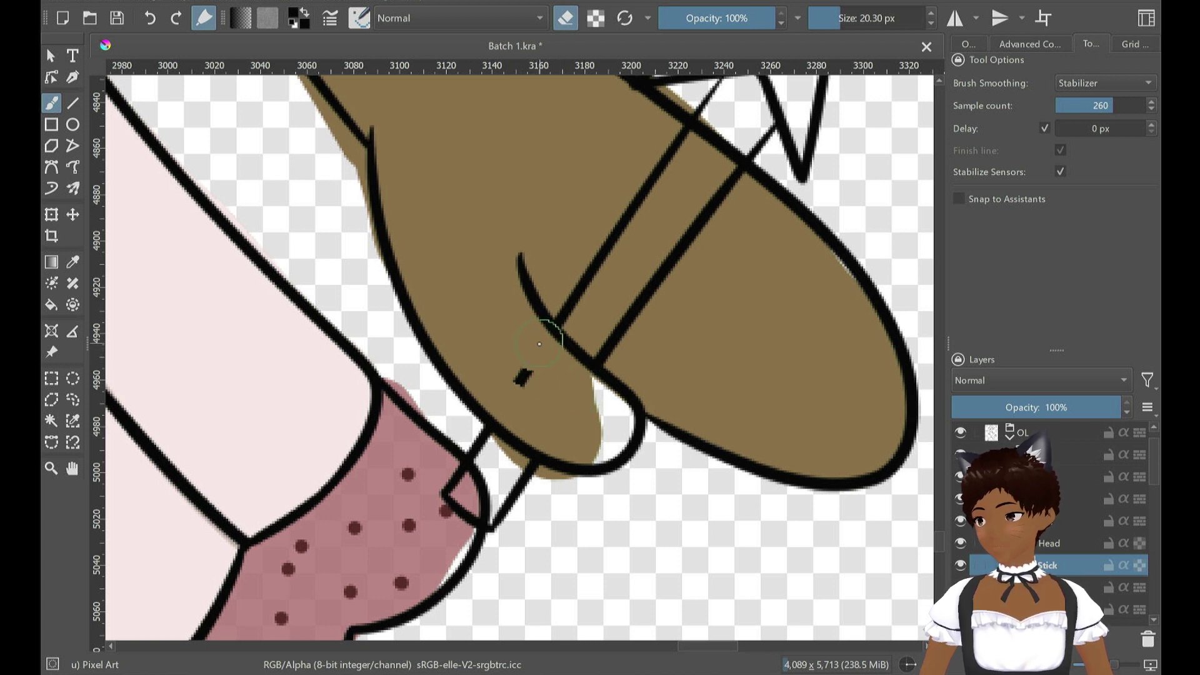
pyautogui.scroll(-1, 777, 296)
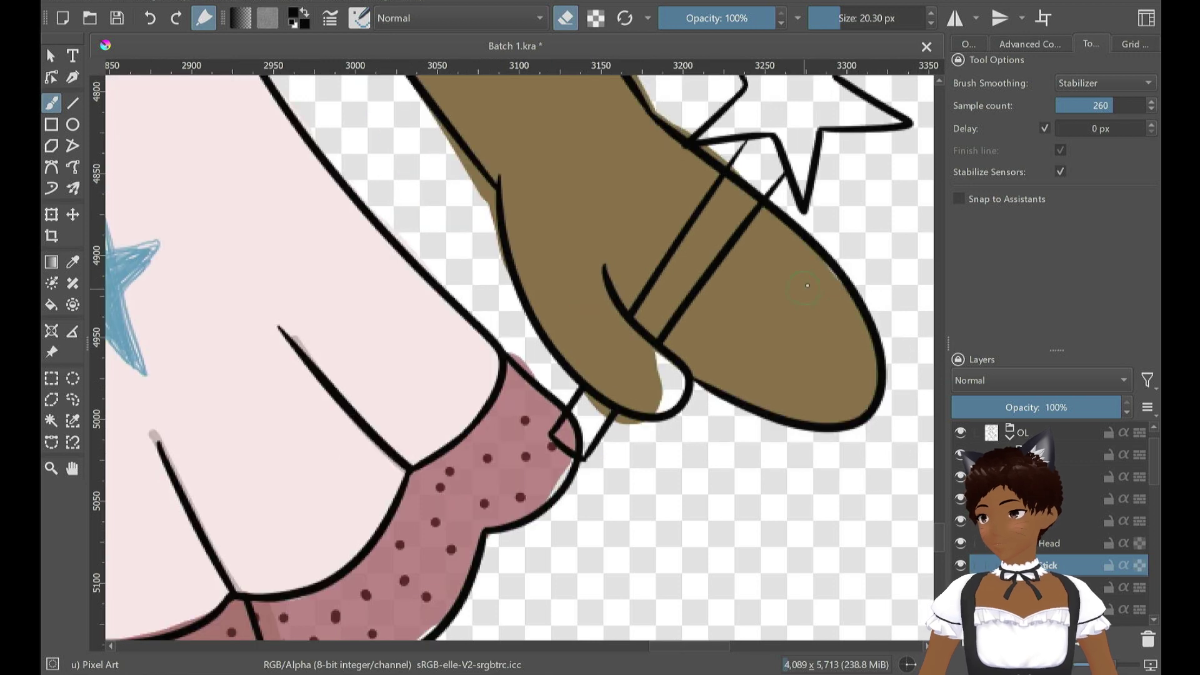
pyautogui.moveTo(777, 296); pyautogui.dragTo(644, 382)
pyautogui.scroll(-1, 742, 316)
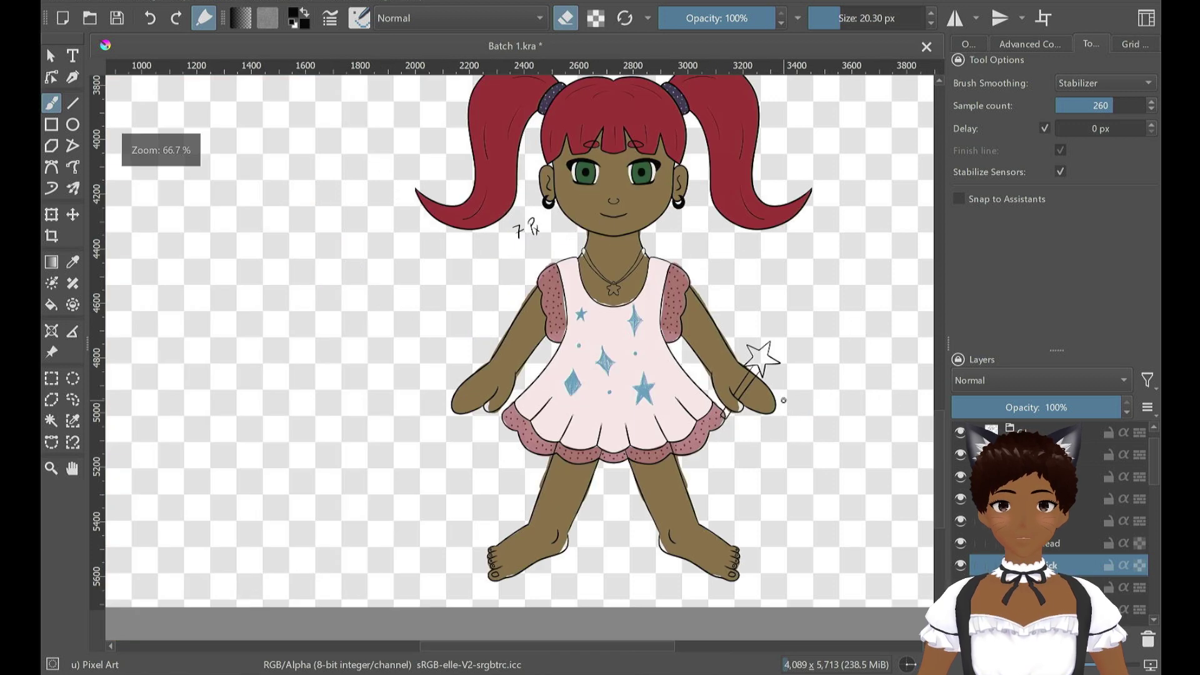
# Select the Skin layer that holds the rough brown fill of the arms and legs
pyautogui.scroll(-3, 799, 410)
pyautogui.scroll(2, 789, 437)
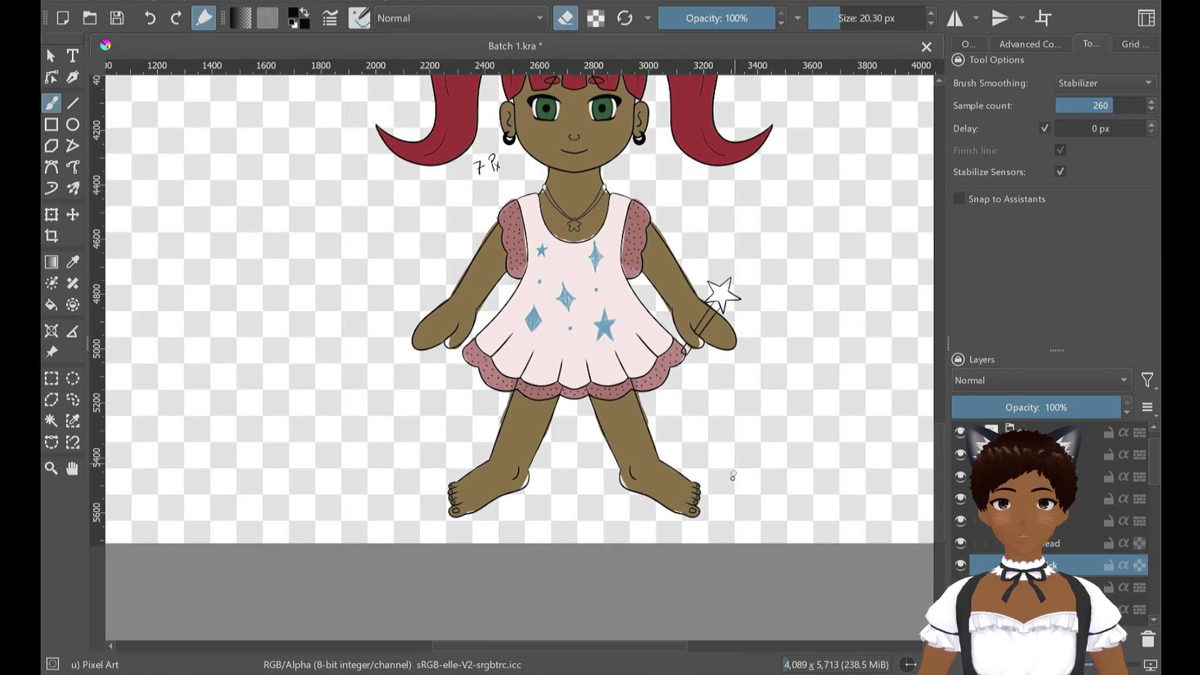
pyautogui.scroll(-3, 1044, 545)
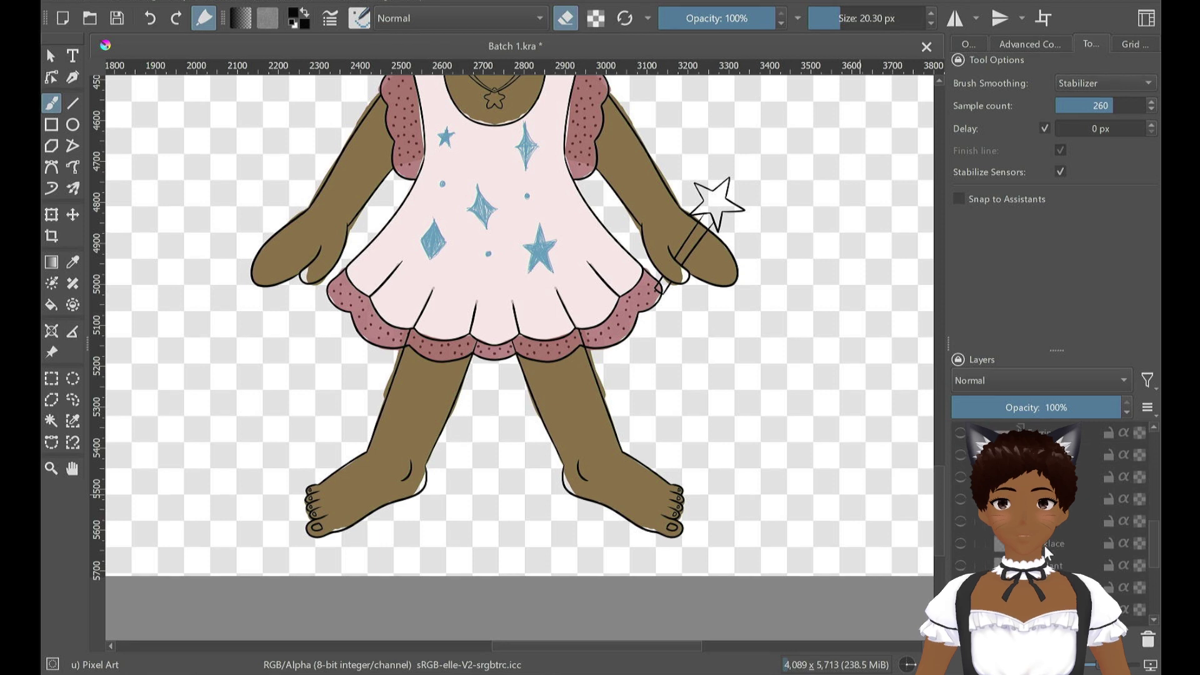
pyautogui.scroll(2, 1044, 531)
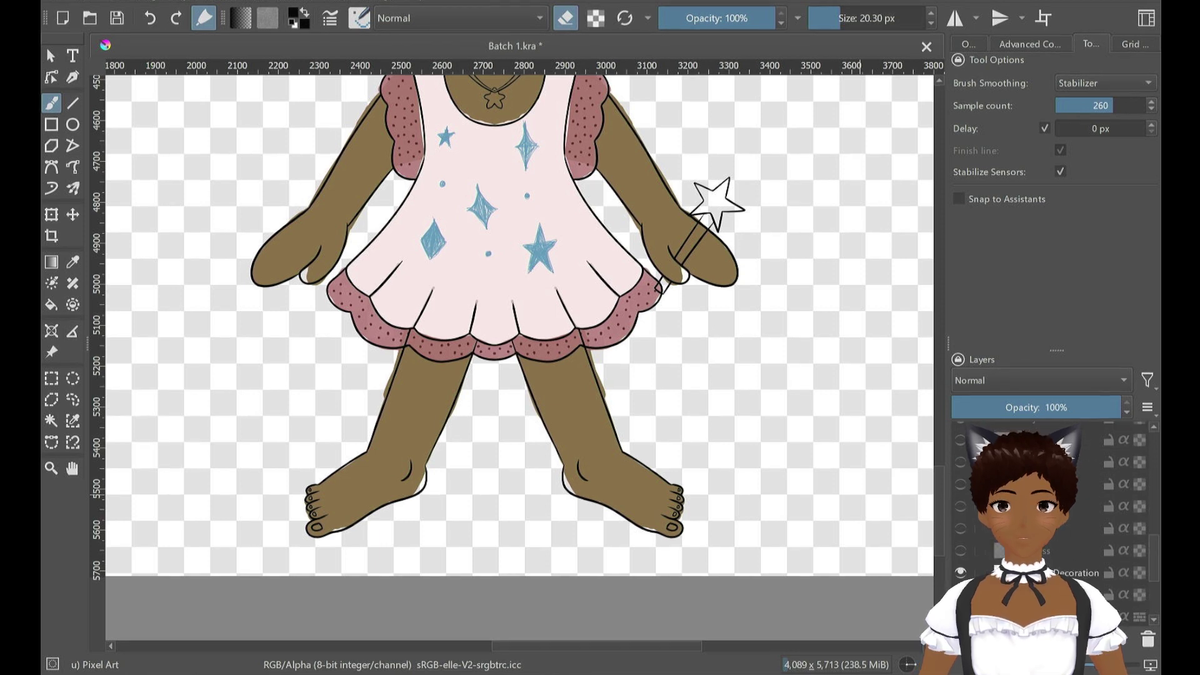
pyautogui.scroll(1, 1044, 531)
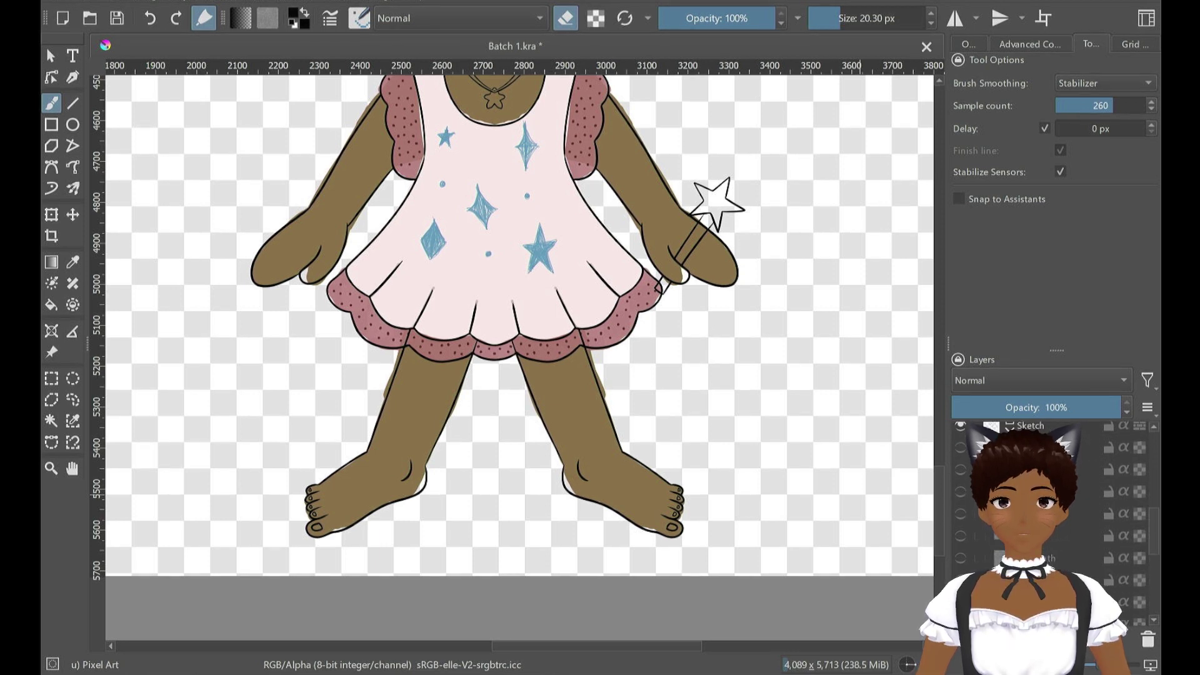
pyautogui.scroll(1, 1044, 532)
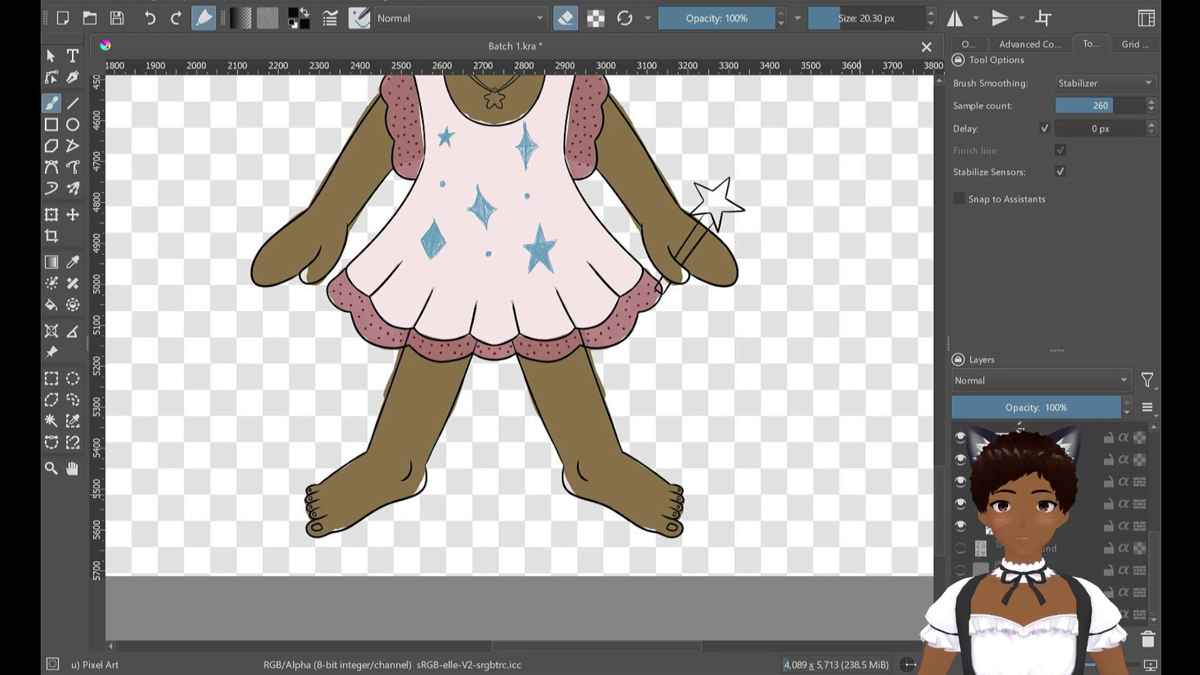
pyautogui.scroll(-2, 1044, 531)
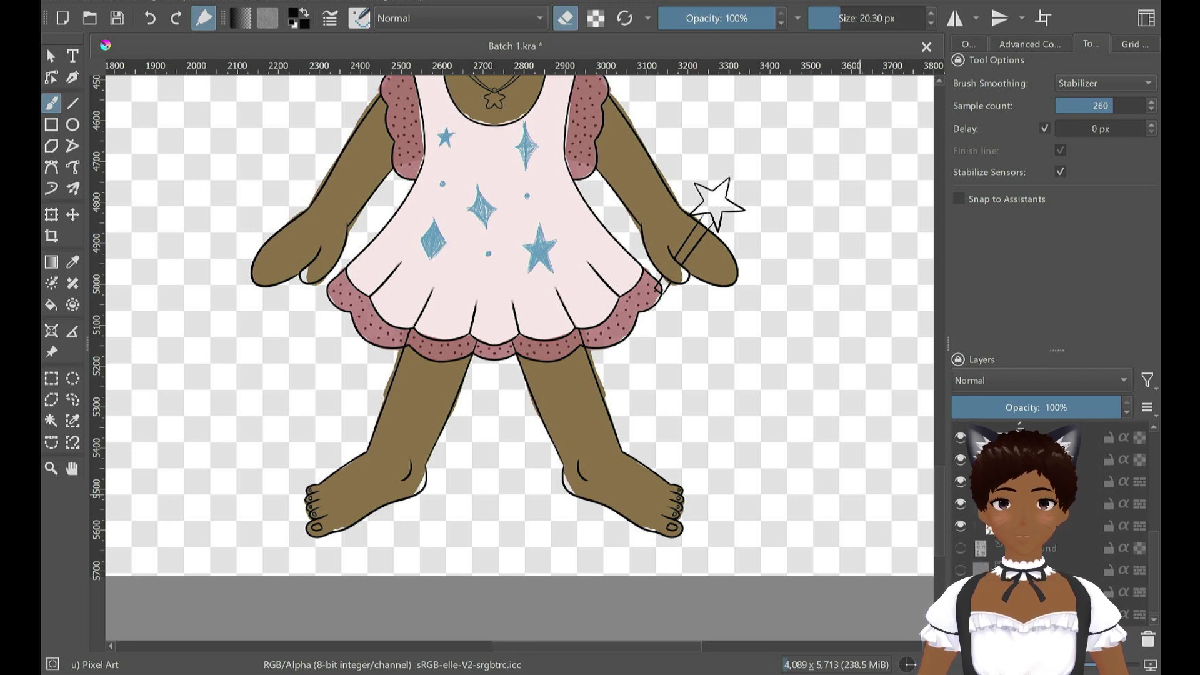
pyautogui.click(977, 526)
pyautogui.scroll(1, 978, 527)
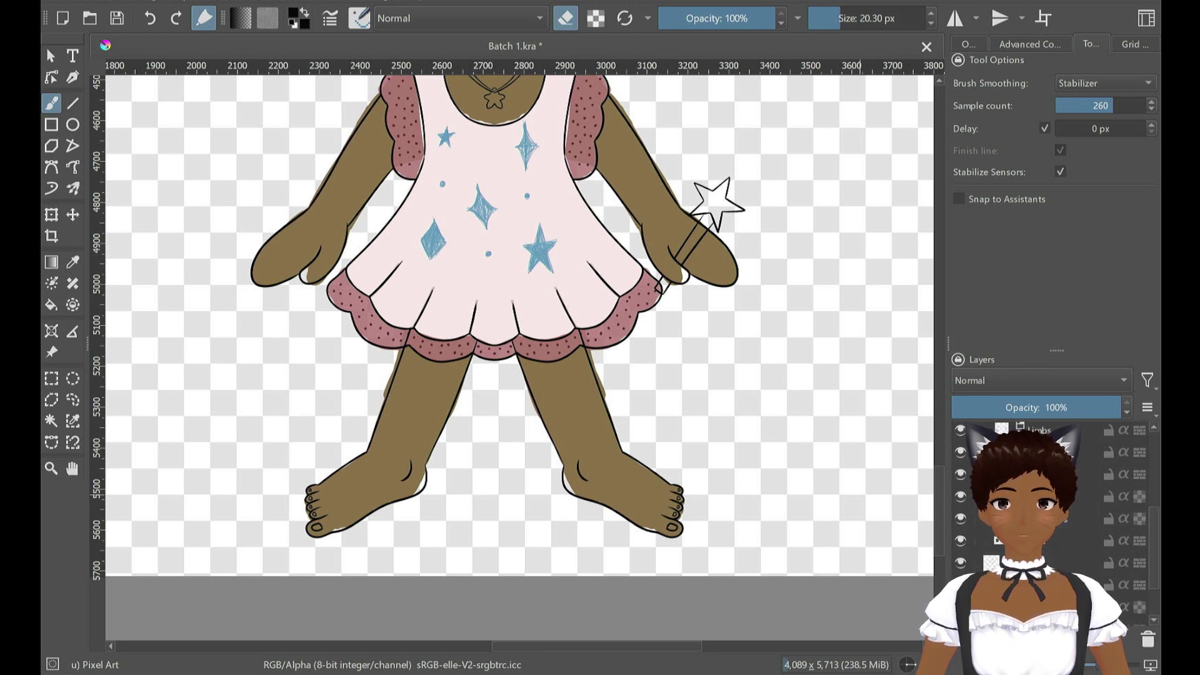
pyautogui.click(1044, 549)
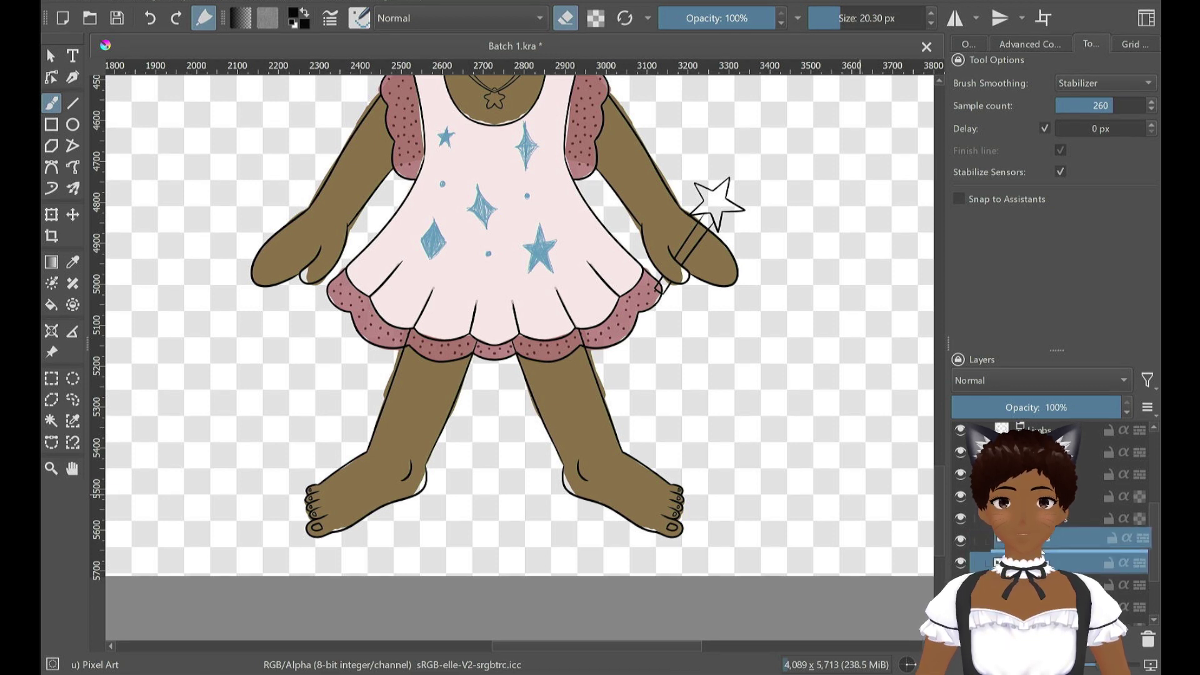
pyautogui.click(1046, 563)
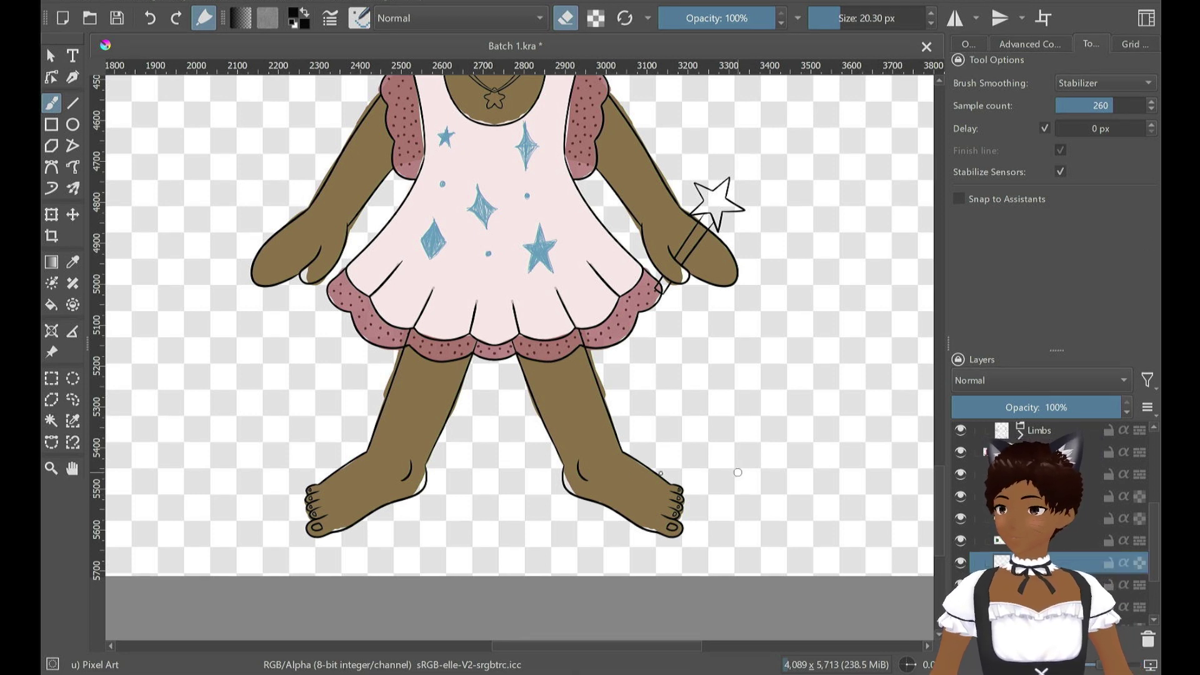
# Sample the brown skin color from the girl's leg as the brush color
pyautogui.keyDown('ctrl'); pyautogui.click(560, 440); pyautogui.keyUp('ctrl')
pyautogui.keyDown('ctrl'); pyautogui.click(569, 420); pyautogui.keyUp('ctrl')
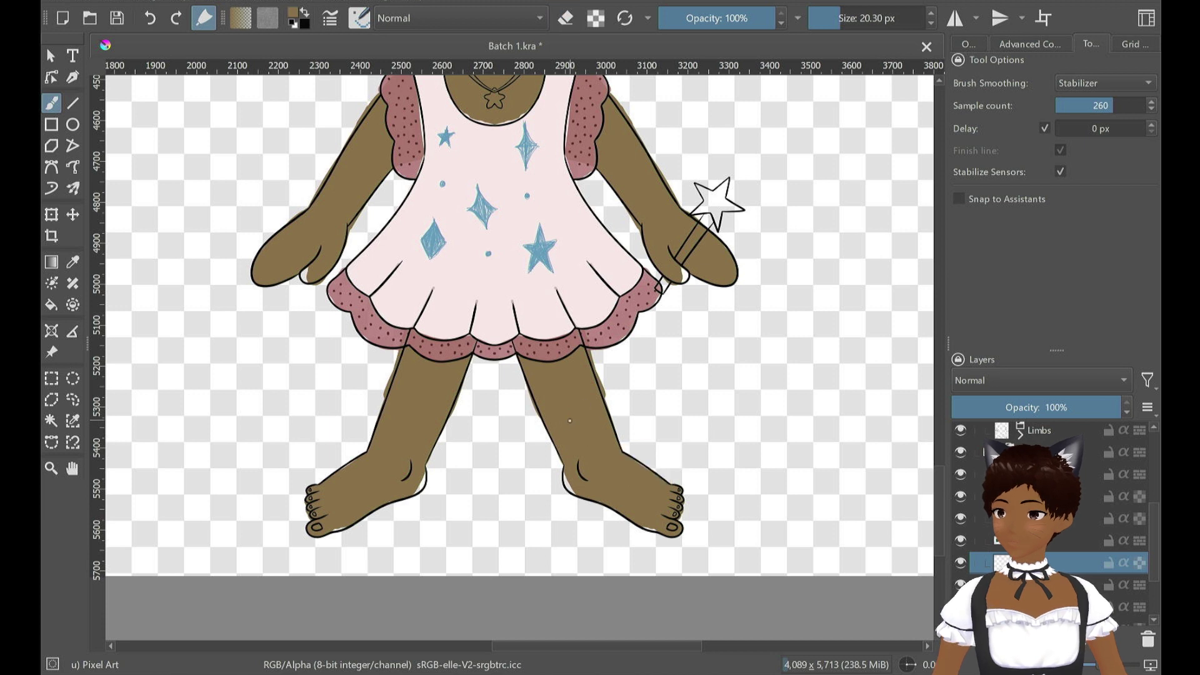
pyautogui.keyDown('ctrl'); pyautogui.click(578, 410); pyautogui.keyUp('ctrl')
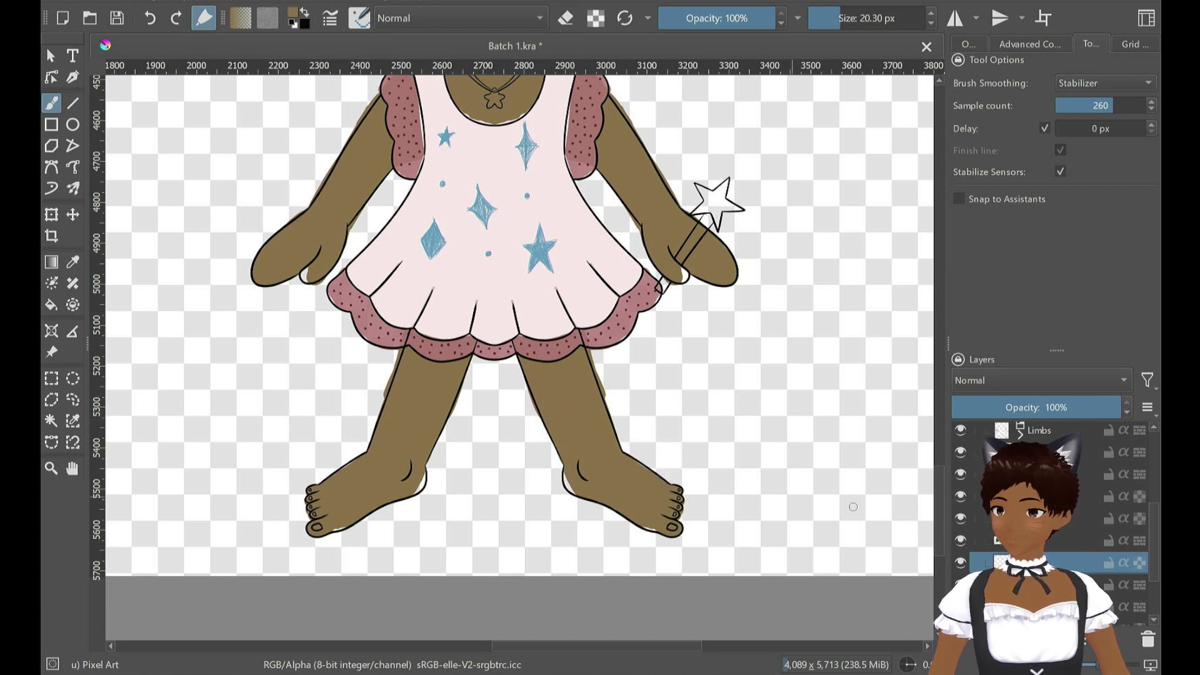
# Check the color group by hiding and showing it, and clear the rough fill from the Skin layer
pyautogui.click(961, 451)
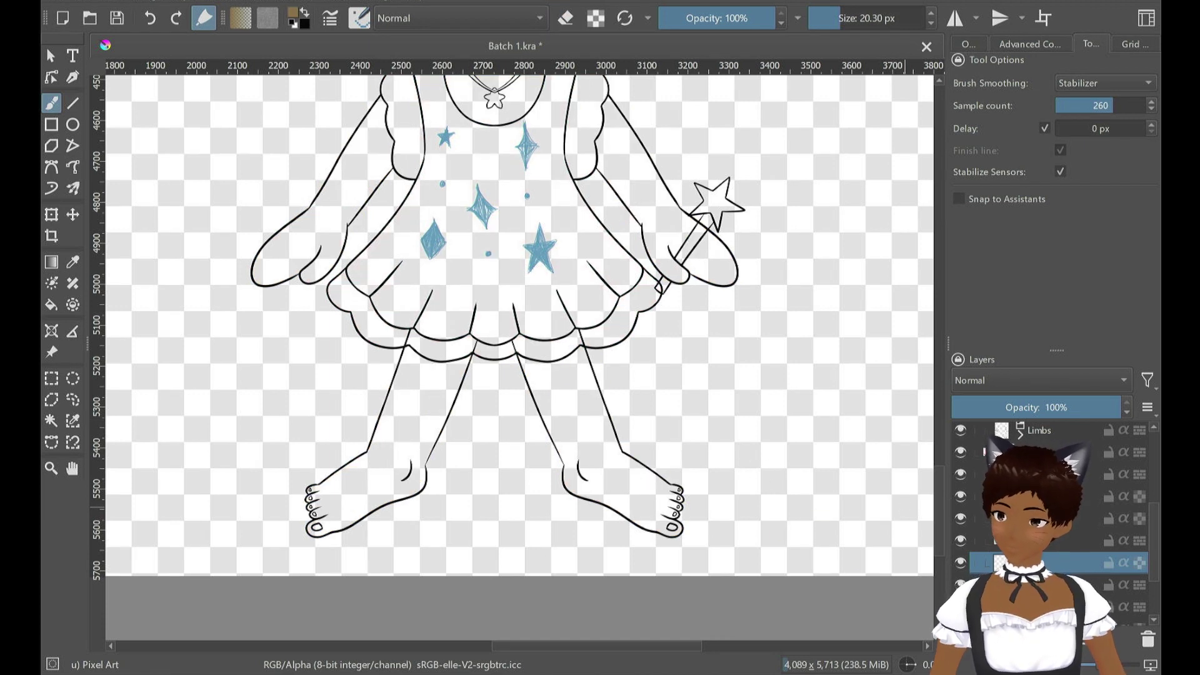
pyautogui.click(960, 452)
pyautogui.scroll(-3, 1056, 525)
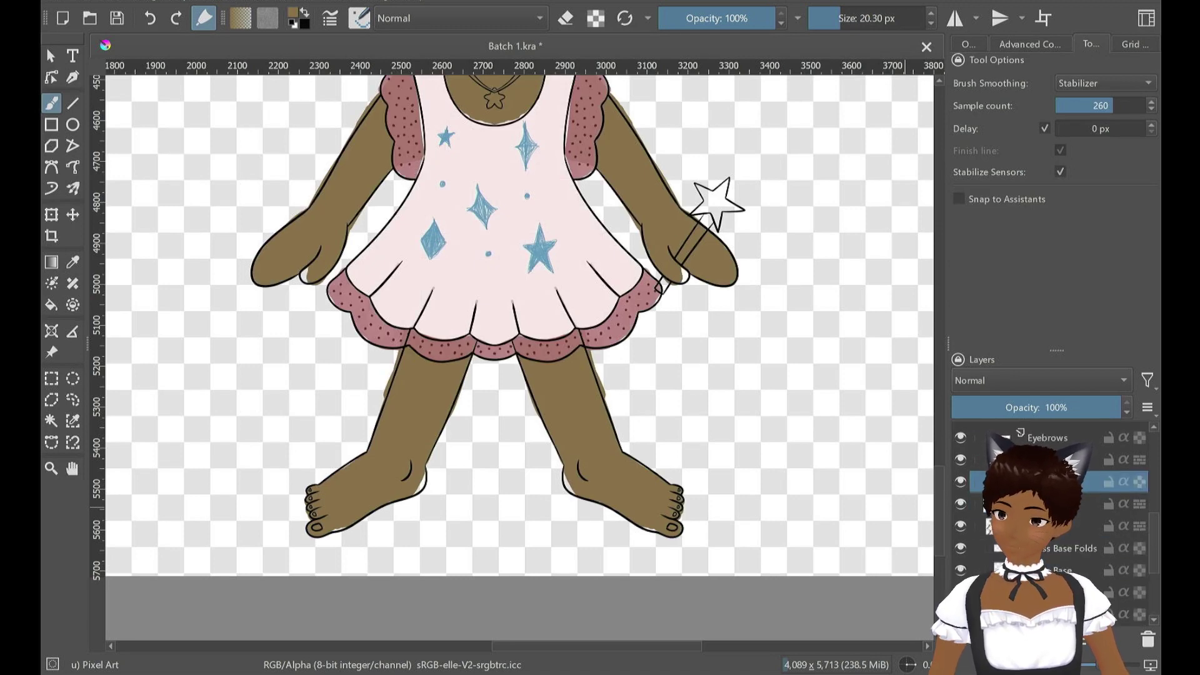
pyautogui.scroll(-1, 1050, 525)
pyautogui.press('Delete')
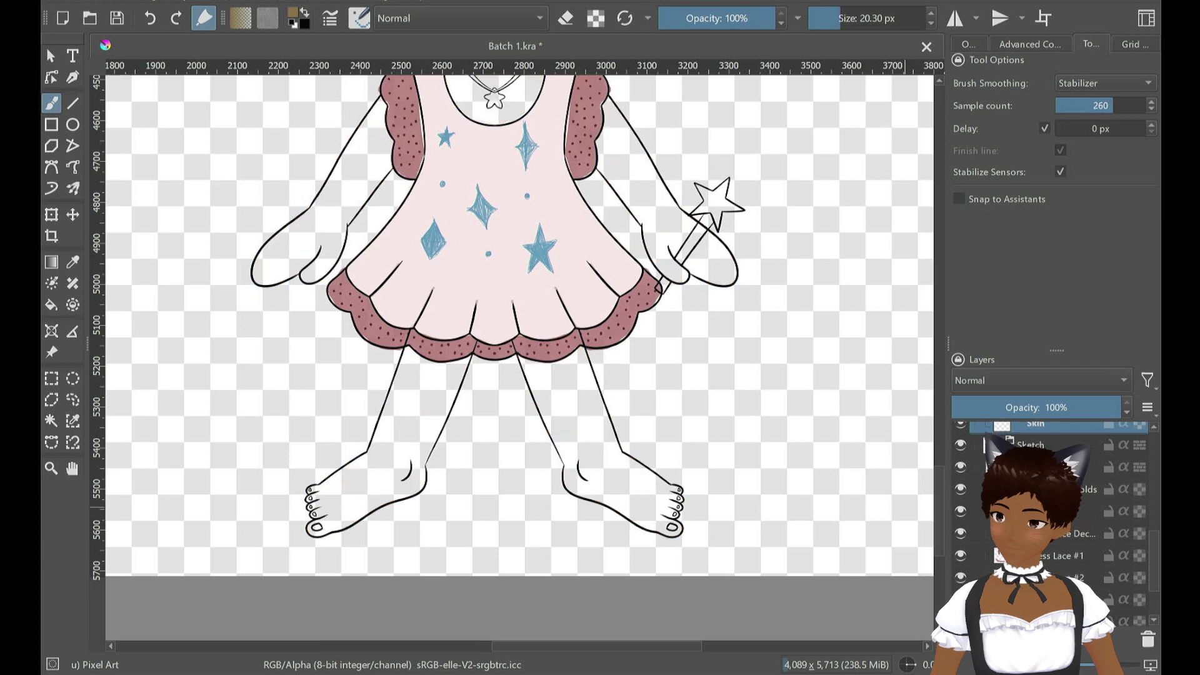
# Set the brush size to 7.52 px and the stabilizer sample count to 3 for coloring the foot's toes
pyautogui.scroll(3, 416, 533)
pyautogui.moveTo(391, 531); pyautogui.dragTo(712, 423)
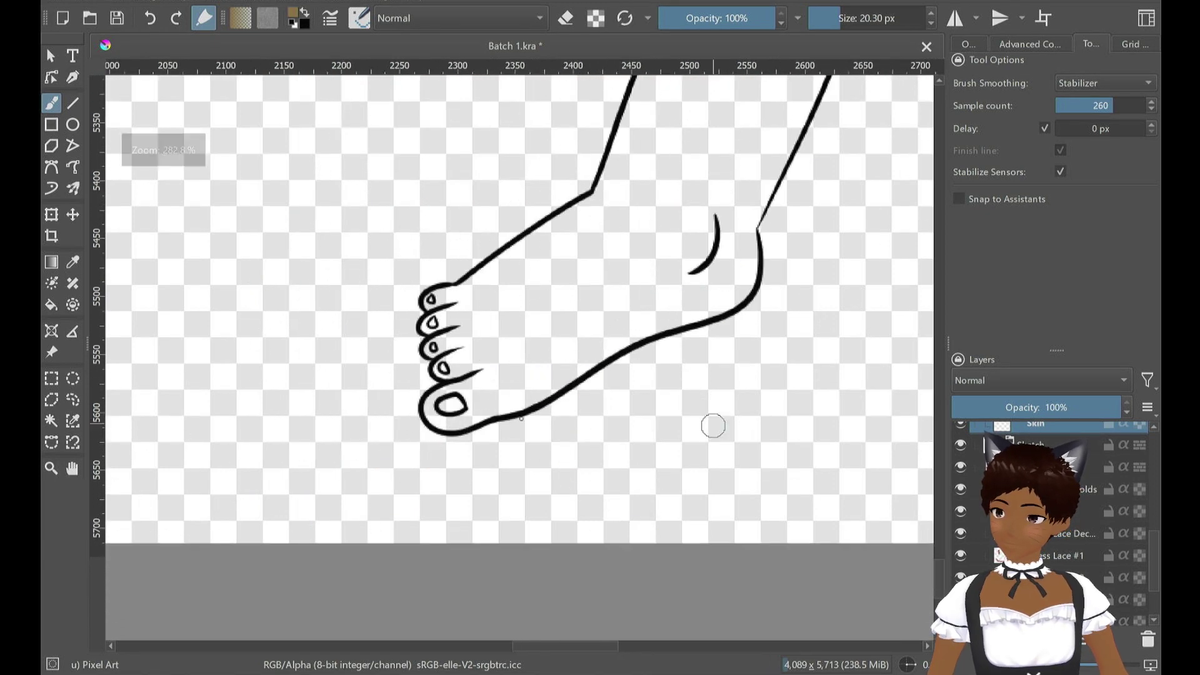
pyautogui.scroll(2, 492, 380)
pyautogui.moveTo(478, 358); pyautogui.dragTo(538, 427)
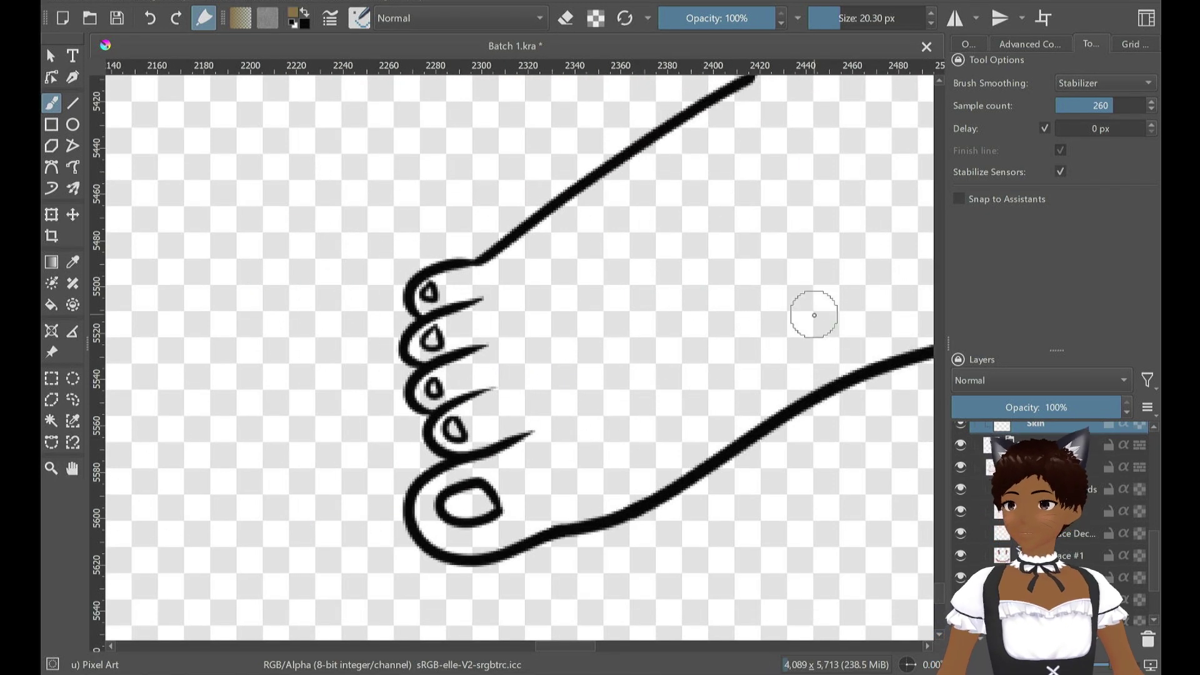
pyautogui.click(827, 17)
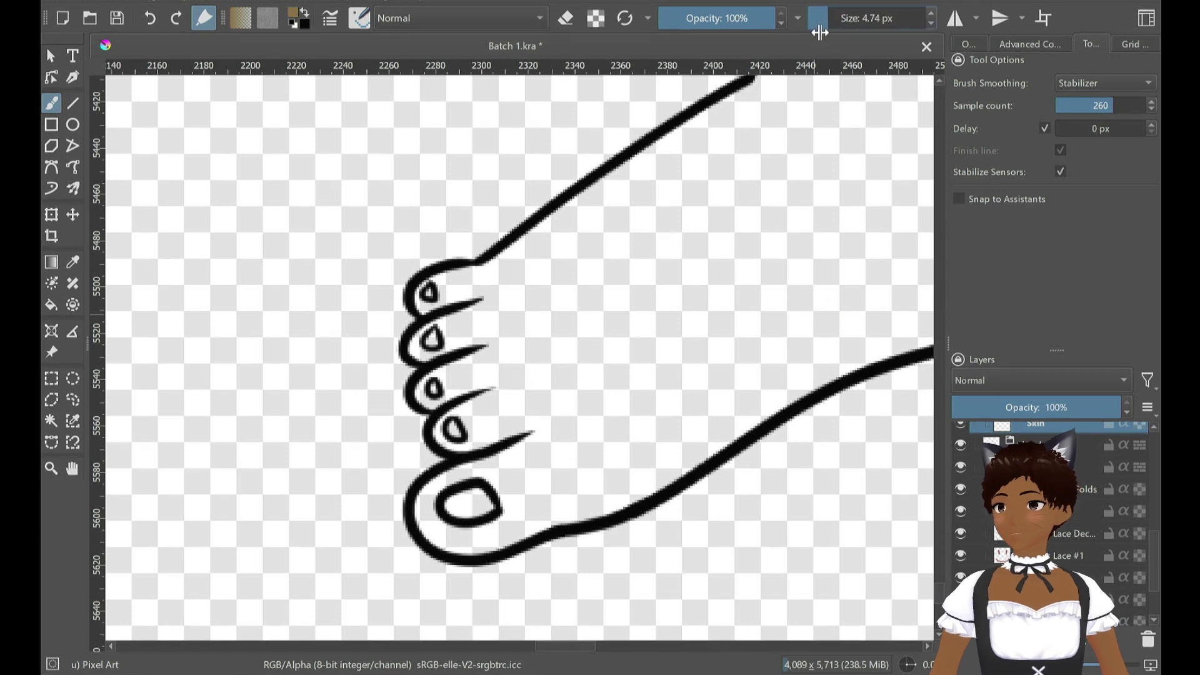
pyautogui.moveTo(816, 37); pyautogui.dragTo(817, 37)
pyautogui.moveTo(1070, 106); pyautogui.dragTo(1050, 108)
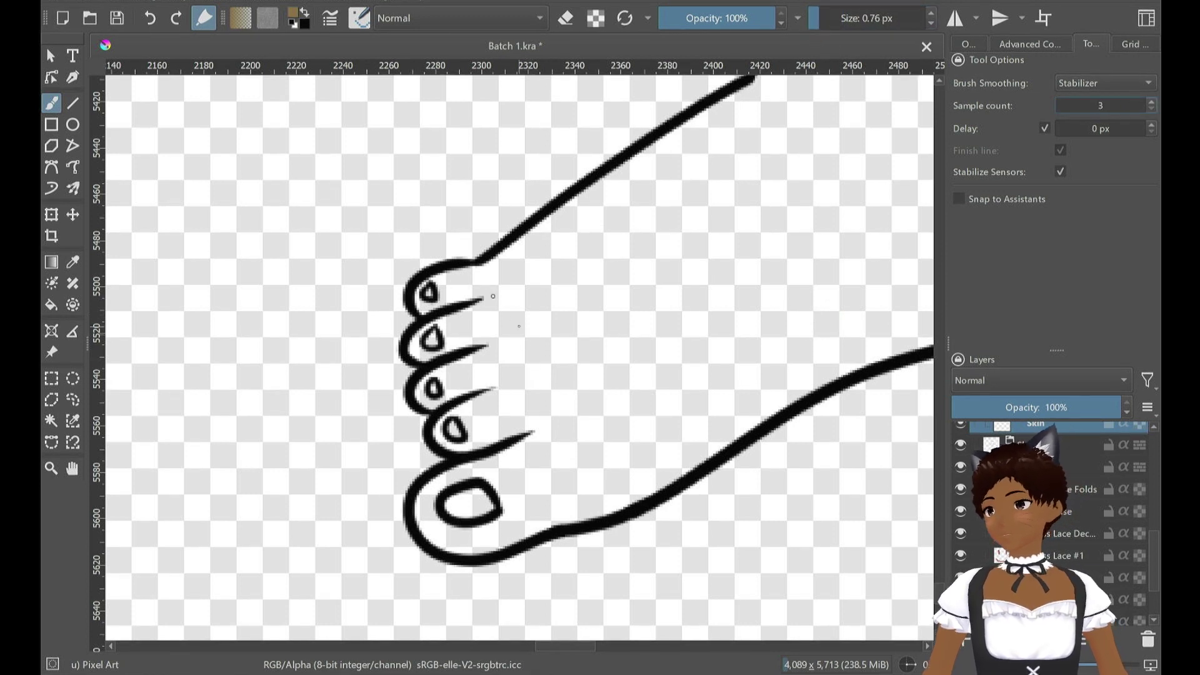
pyautogui.moveTo(822, 12); pyautogui.dragTo(828, 21)
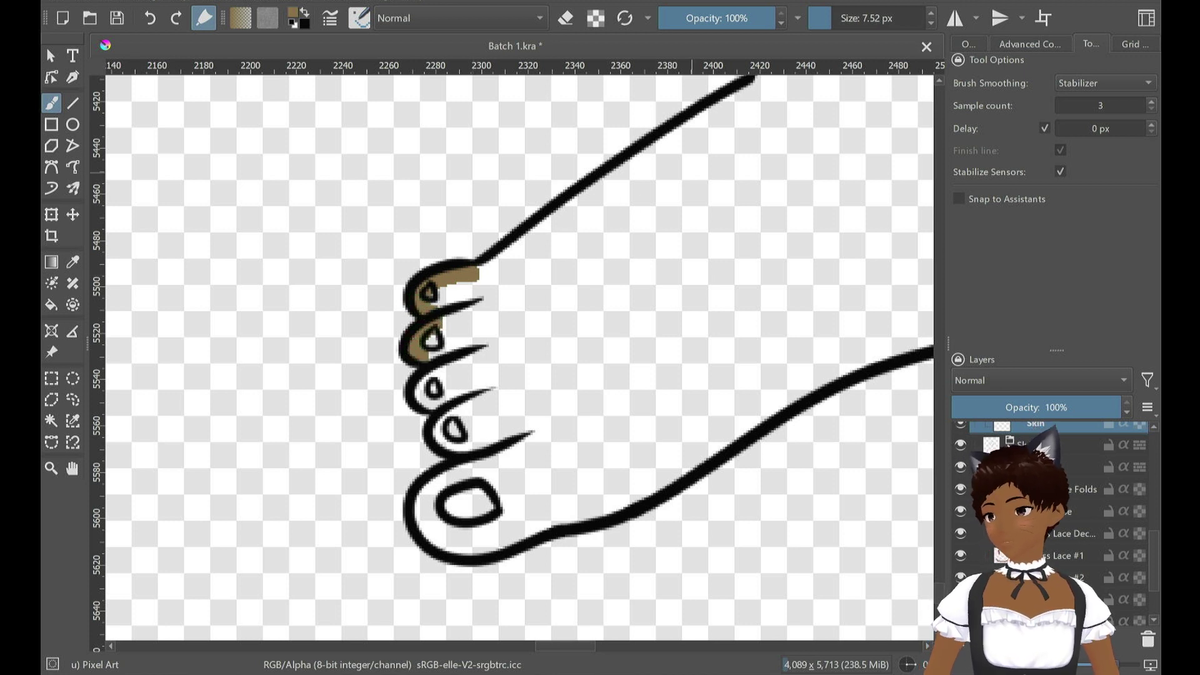
# Undo the brown test strokes on the toes and turn on horizontal mirroring for painting both feet together
pyautogui.hotkey('ctrl', 'z')
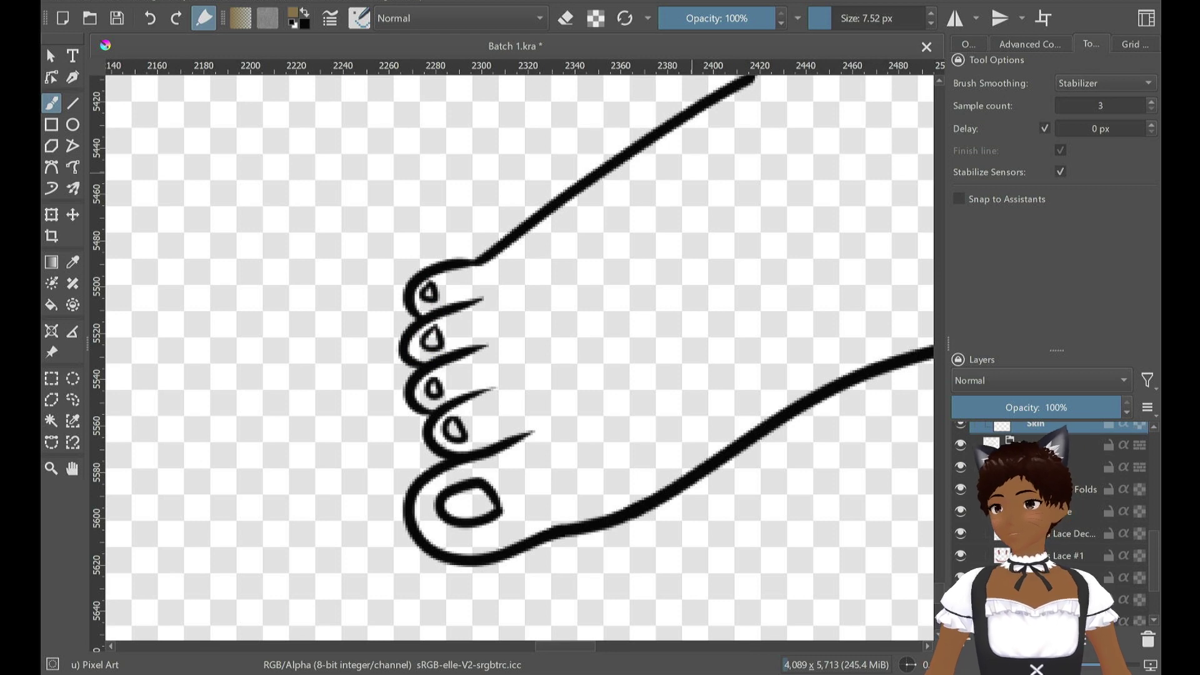
pyautogui.scroll(-4, 820, 235)
pyautogui.moveTo(811, 242); pyautogui.dragTo(330, 478)
pyautogui.scroll(-1, 330, 478)
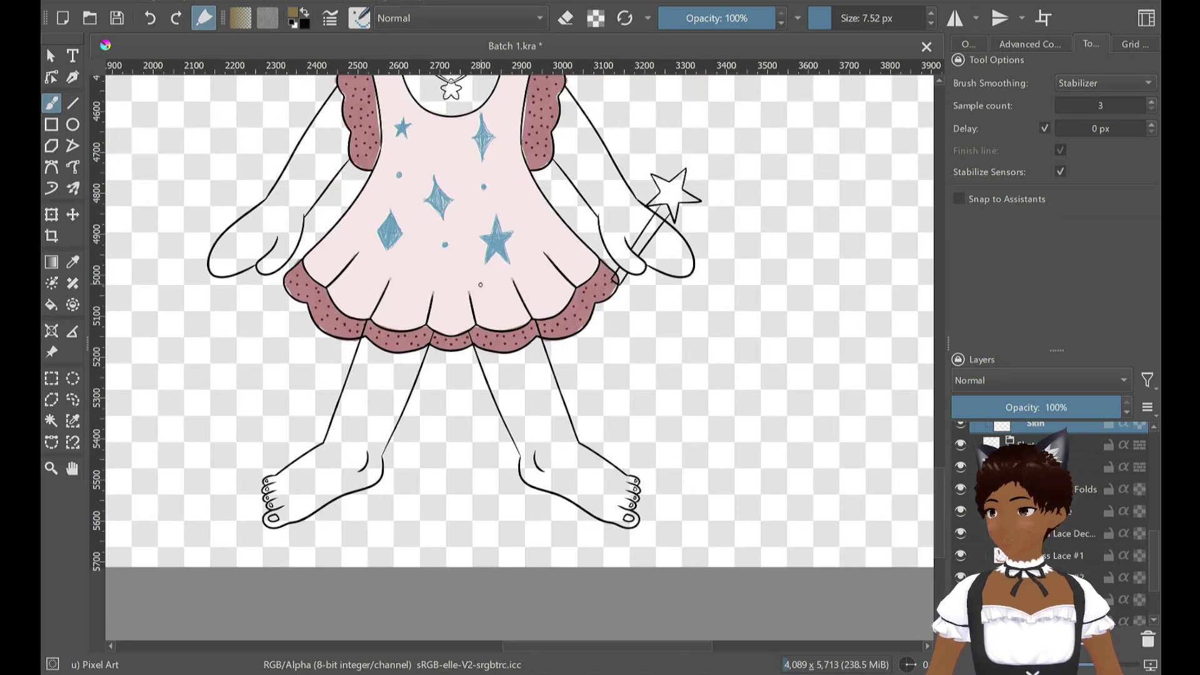
pyautogui.scroll(-2, 468, 290)
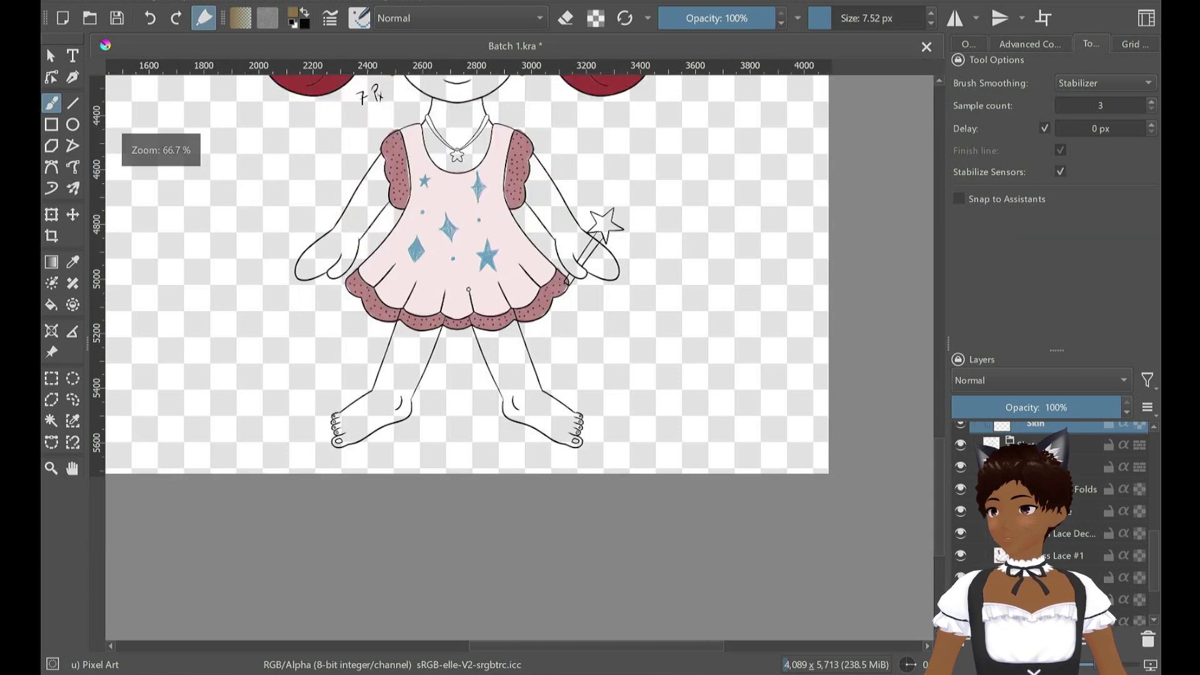
pyautogui.scroll(3, 397, 447)
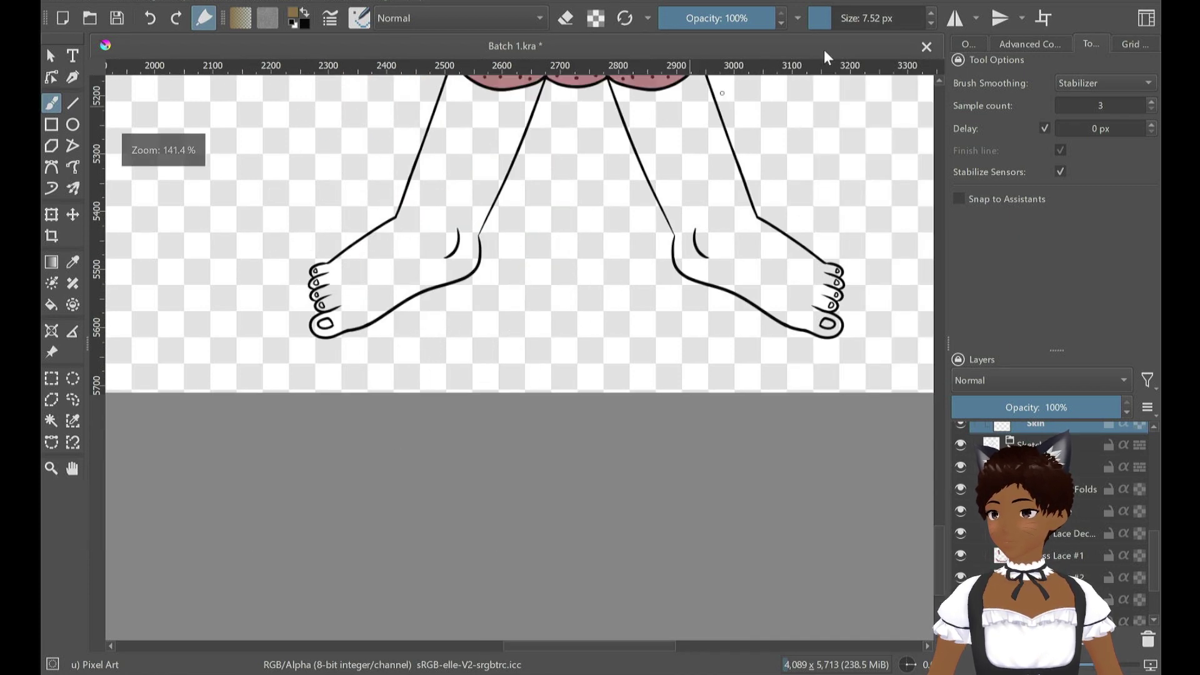
pyautogui.click(955, 18)
pyautogui.scroll(4, 273, 291)
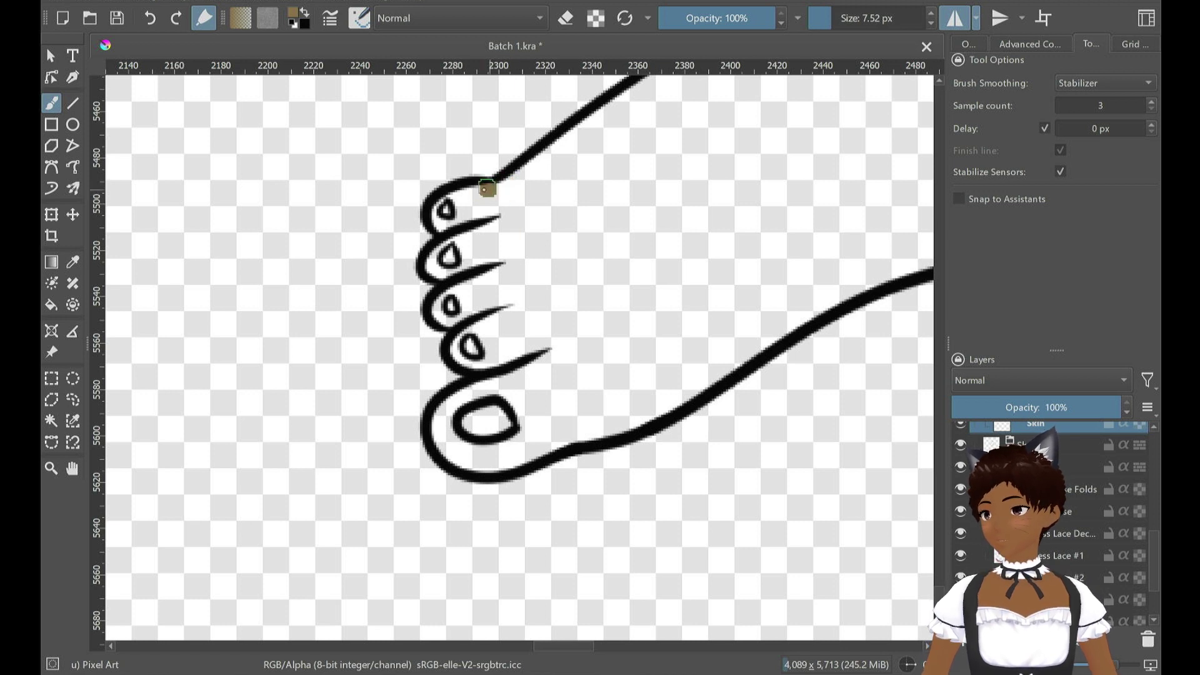
# Paint a brown border just inside the toes, sole and upper edge of the foot, undoing the first dab
pyautogui.hotkey('ctrl', 'z')
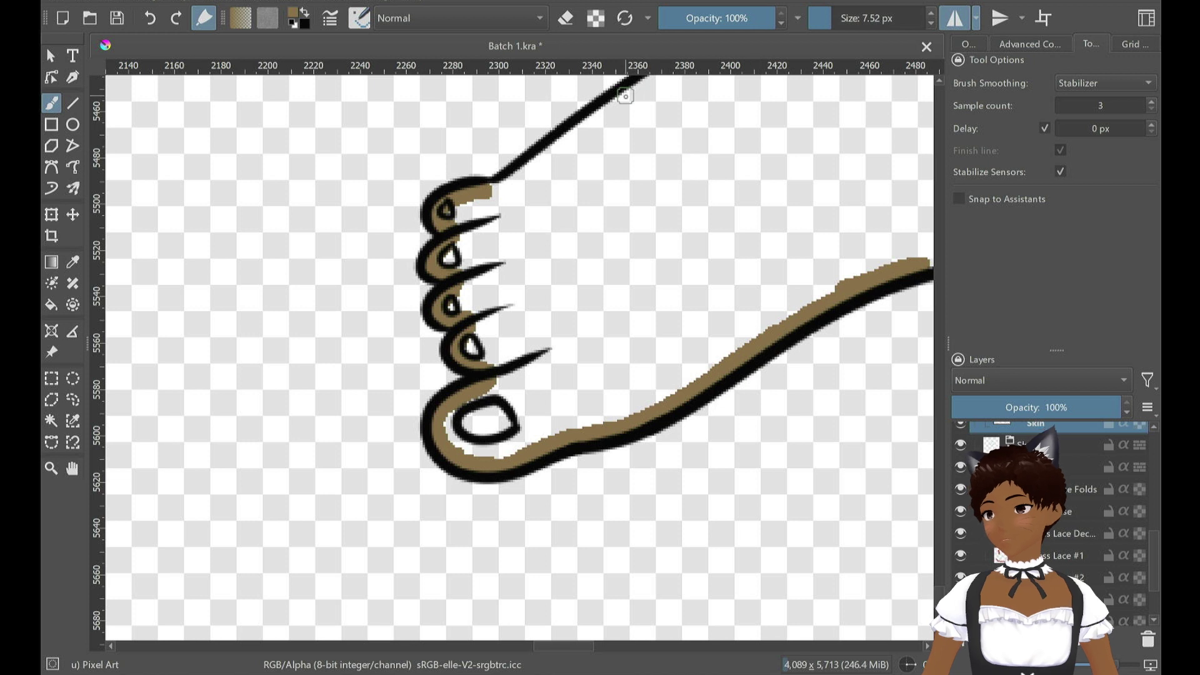
pyautogui.moveTo(636, 89)
pyautogui.mouseDown()
pyautogui.moveTo(588, 130)
pyautogui.moveTo(637, 91)
pyautogui.moveTo(515, 177)
pyautogui.mouseUp()
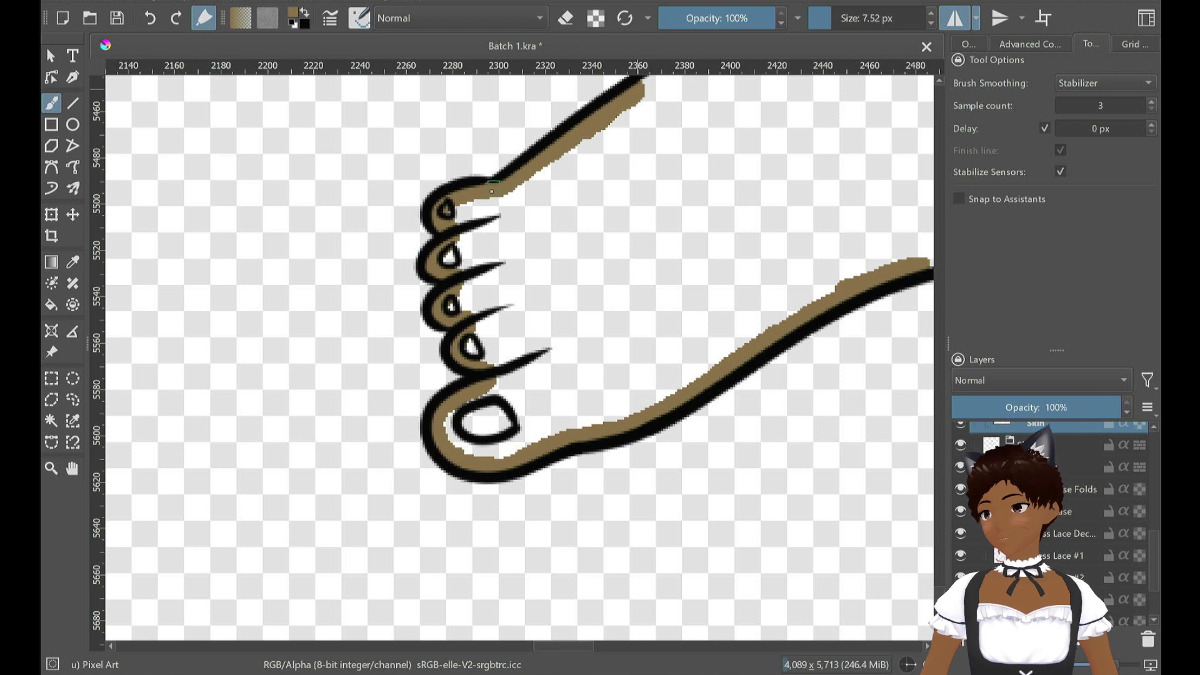
pyautogui.moveTo(461, 223); pyautogui.dragTo(500, 215)
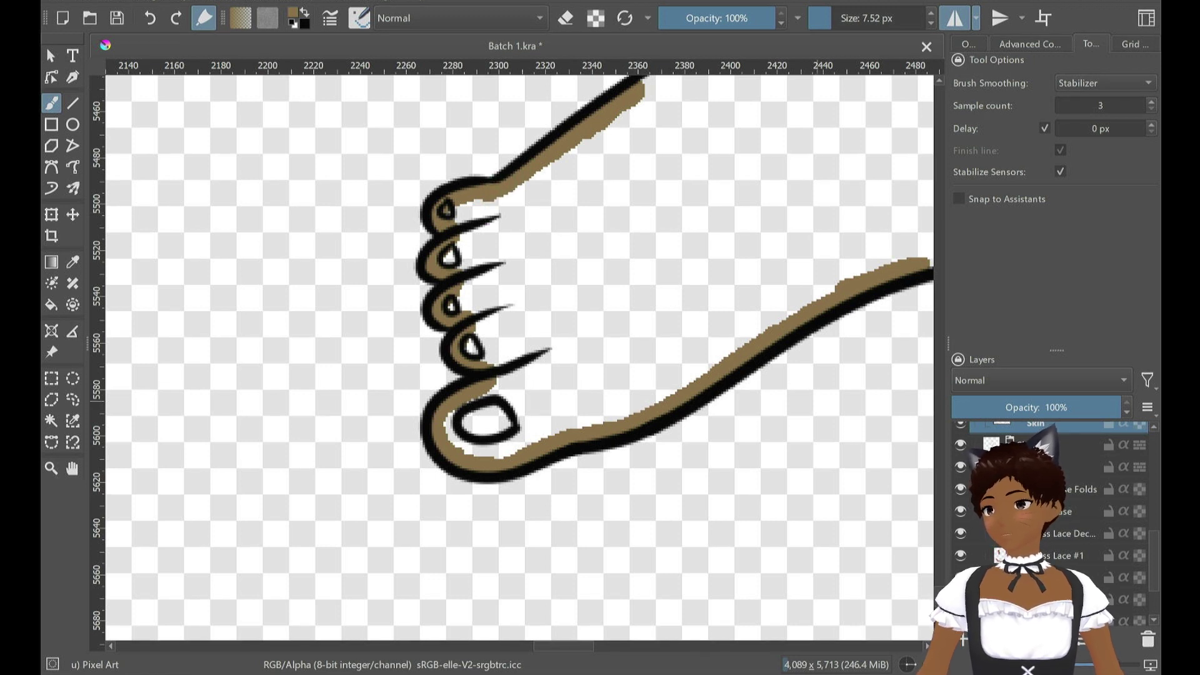
# Show the canvas Overview and continue the brown border around the inside of the heel to the ankle
pyautogui.click(1030, 45)
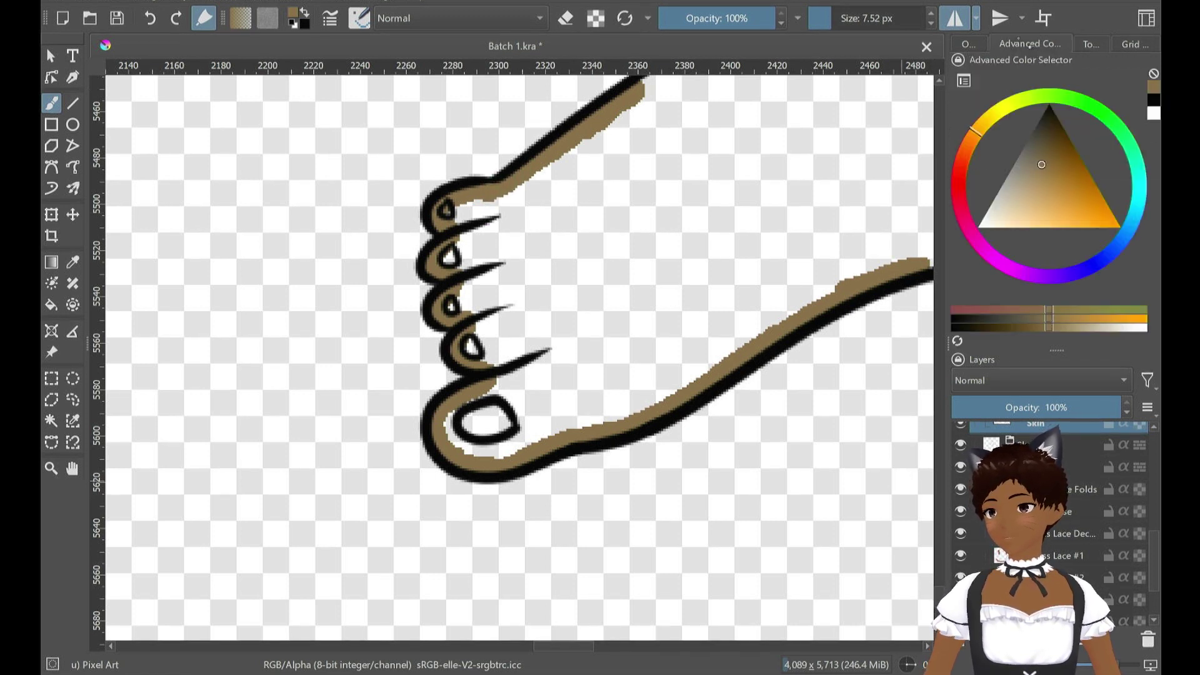
pyautogui.click(968, 43)
pyautogui.moveTo(1078, 294)
pyautogui.mouseDown()
pyautogui.moveTo(1072, 302)
pyautogui.moveTo(1071, 289)
pyautogui.mouseUp()
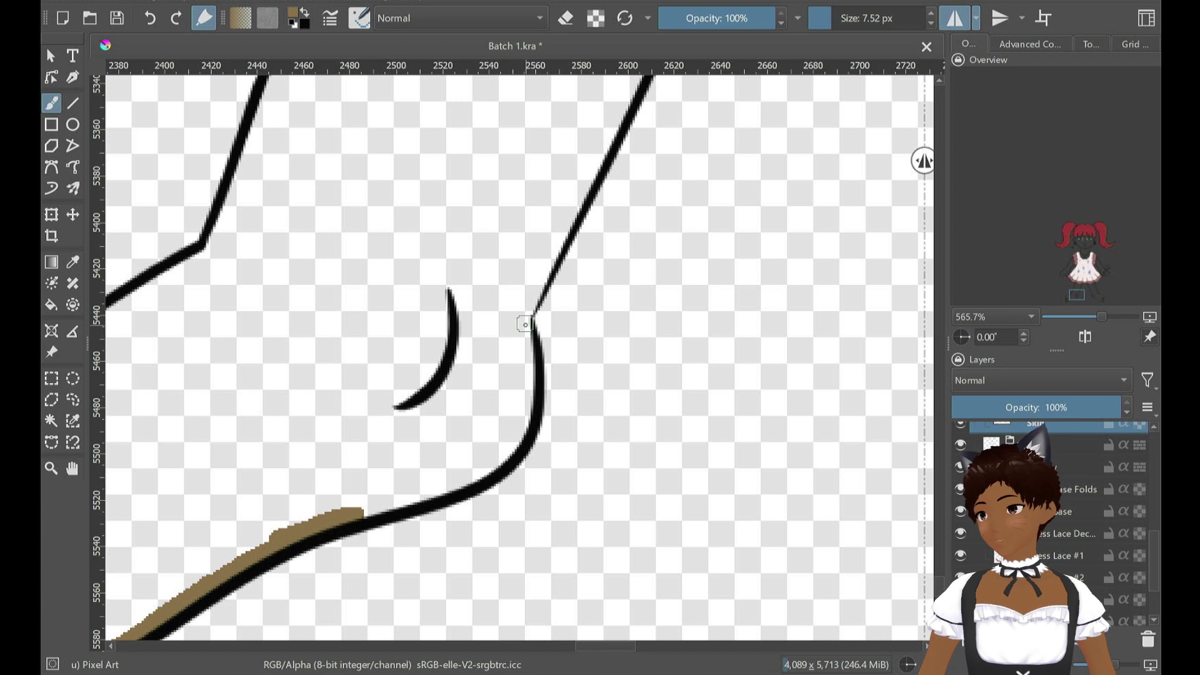
pyautogui.moveTo(524, 325)
pyautogui.mouseDown()
pyautogui.moveTo(529, 394)
pyautogui.moveTo(507, 454)
pyautogui.moveTo(377, 511)
pyautogui.mouseUp()
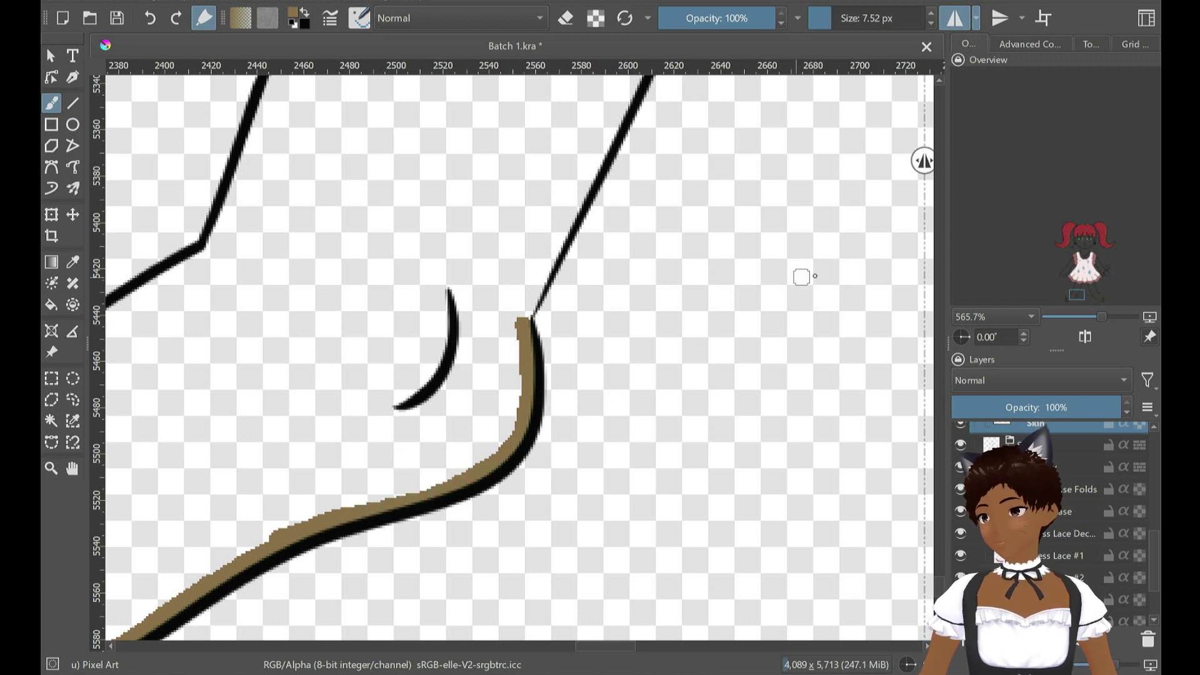
# Paint the brown border along both inner edges of the lower leg and onto the top of the foot
pyautogui.moveTo(1093, 290); pyautogui.dragTo(1091, 289)
pyautogui.moveTo(288, 310); pyautogui.dragTo(390, 519)
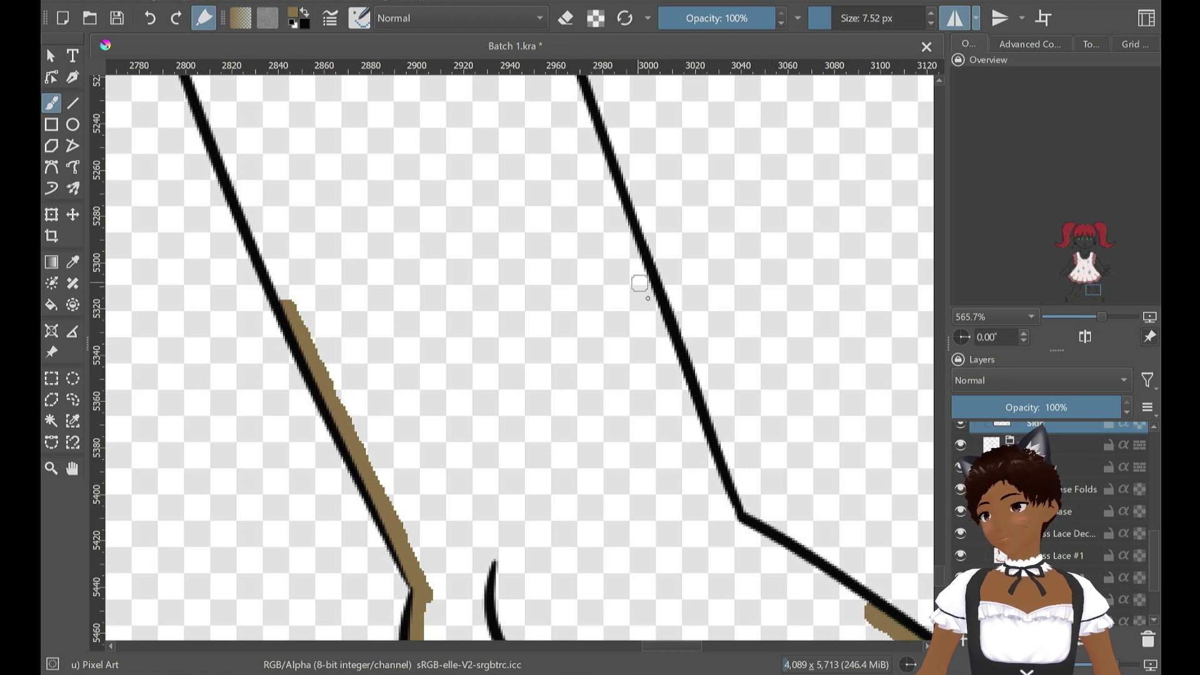
pyautogui.moveTo(644, 288)
pyautogui.mouseDown()
pyautogui.moveTo(733, 518)
pyautogui.moveTo(770, 548)
pyautogui.moveTo(745, 529)
pyautogui.moveTo(755, 521)
pyautogui.moveTo(769, 546)
pyautogui.moveTo(855, 600)
pyautogui.mouseUp()
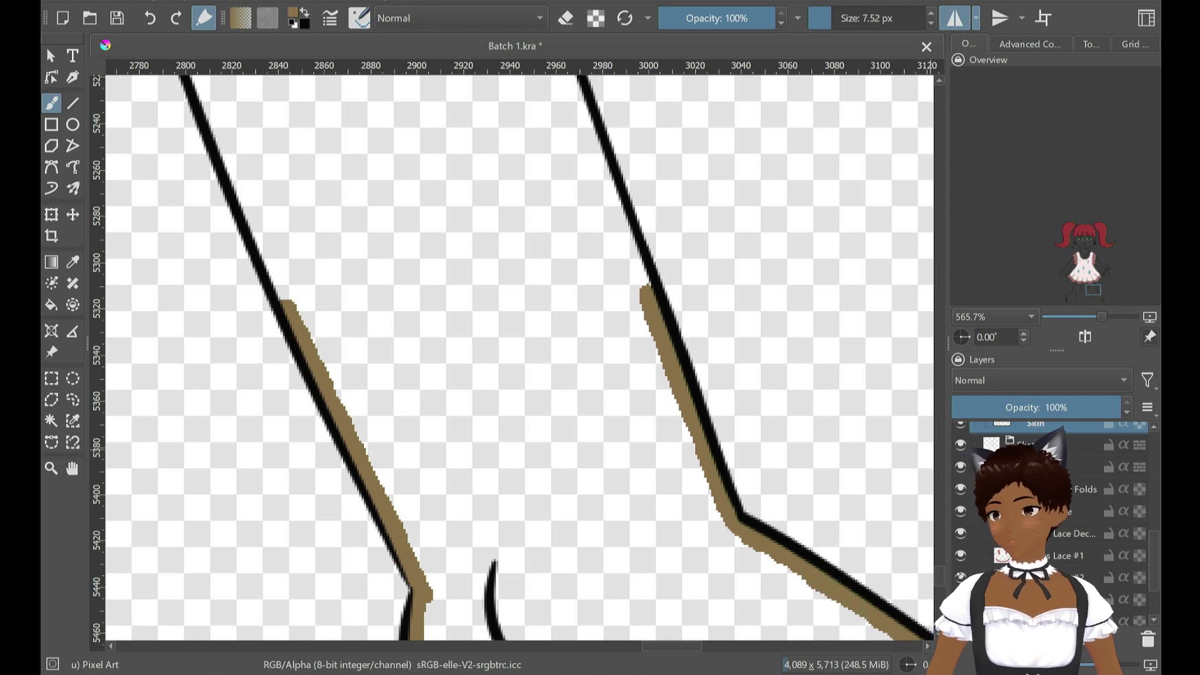
# Extend the brown border up both sides of the upper leg toward the lace hem
pyautogui.scroll(3, 518, 356)
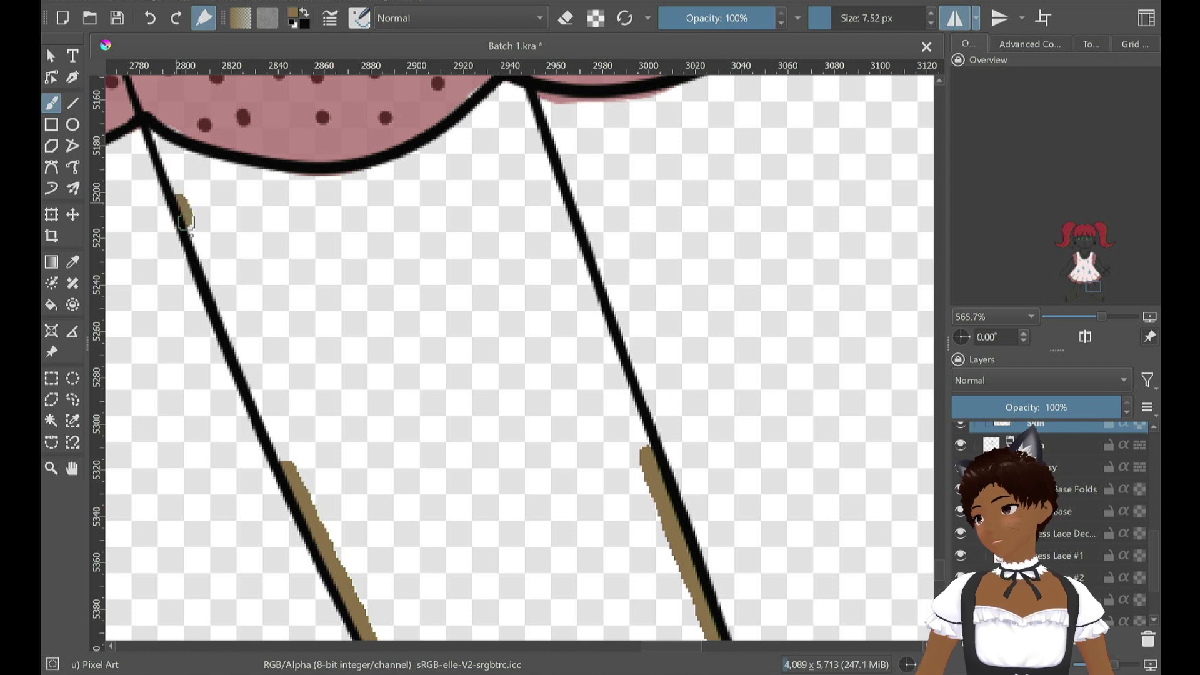
pyautogui.moveTo(176, 186); pyautogui.dragTo(284, 460)
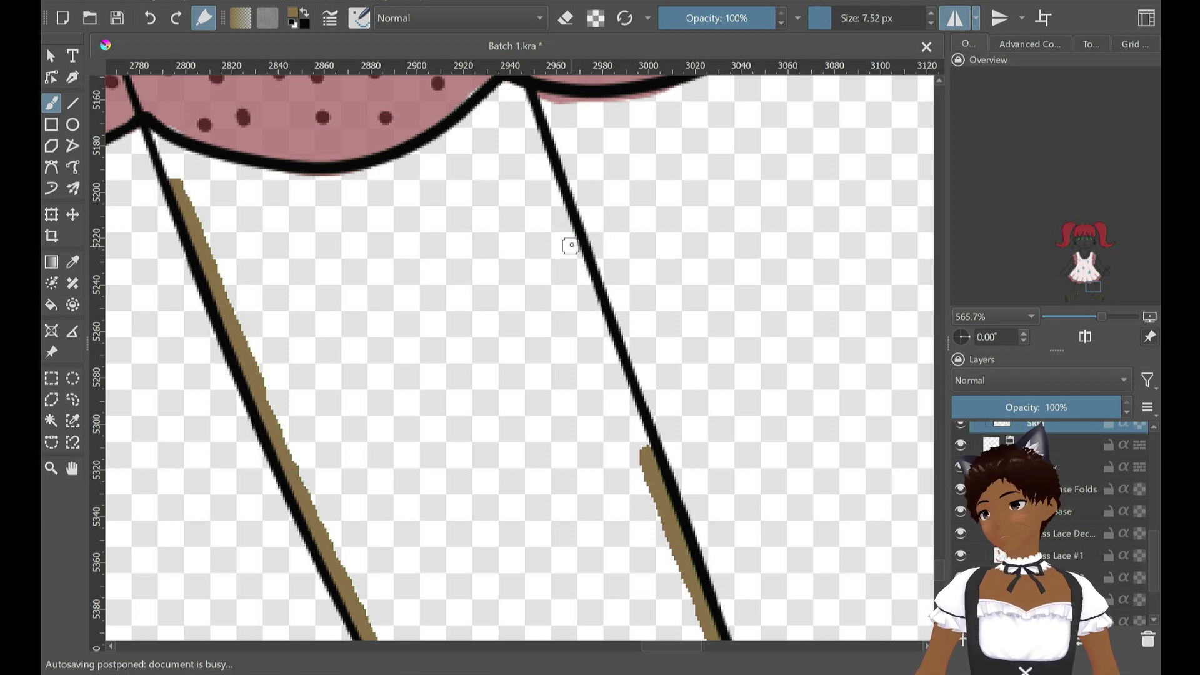
pyautogui.moveTo(569, 243); pyautogui.dragTo(644, 432)
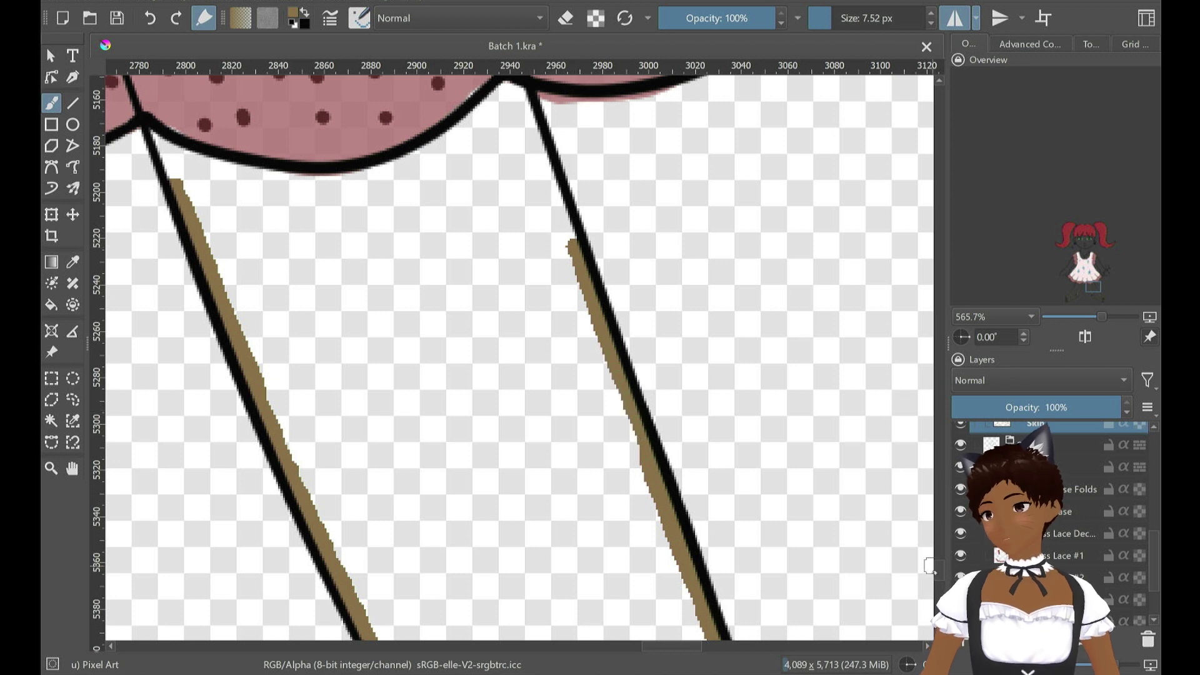
# Close the brown border at the top of the leg beneath the lace hem, reducing the brush to 4.17 px for the corners
pyautogui.scroll(2, 493, 132)
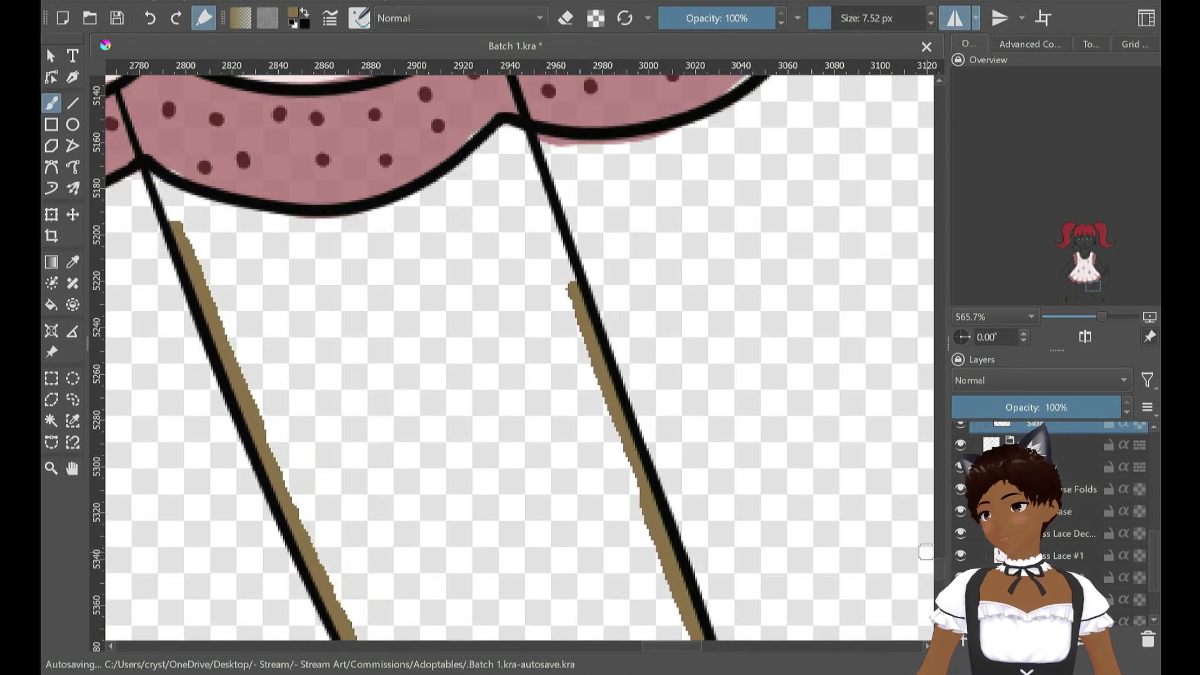
pyautogui.click(507, 129)
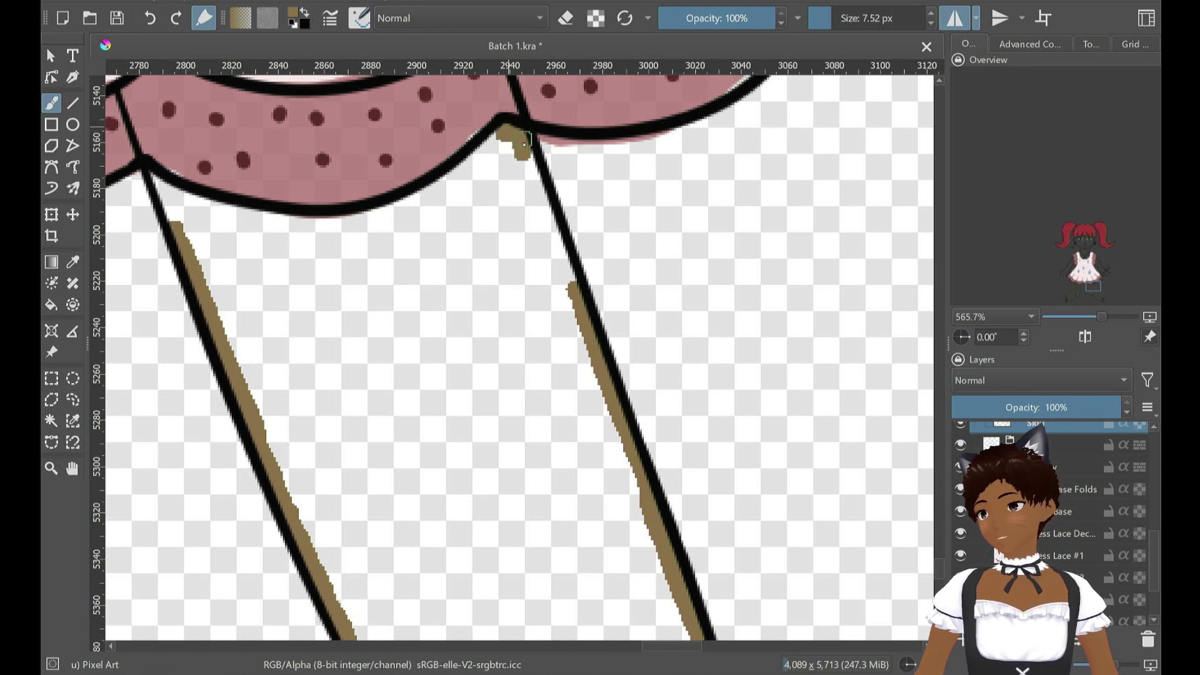
pyautogui.moveTo(531, 170); pyautogui.dragTo(574, 293)
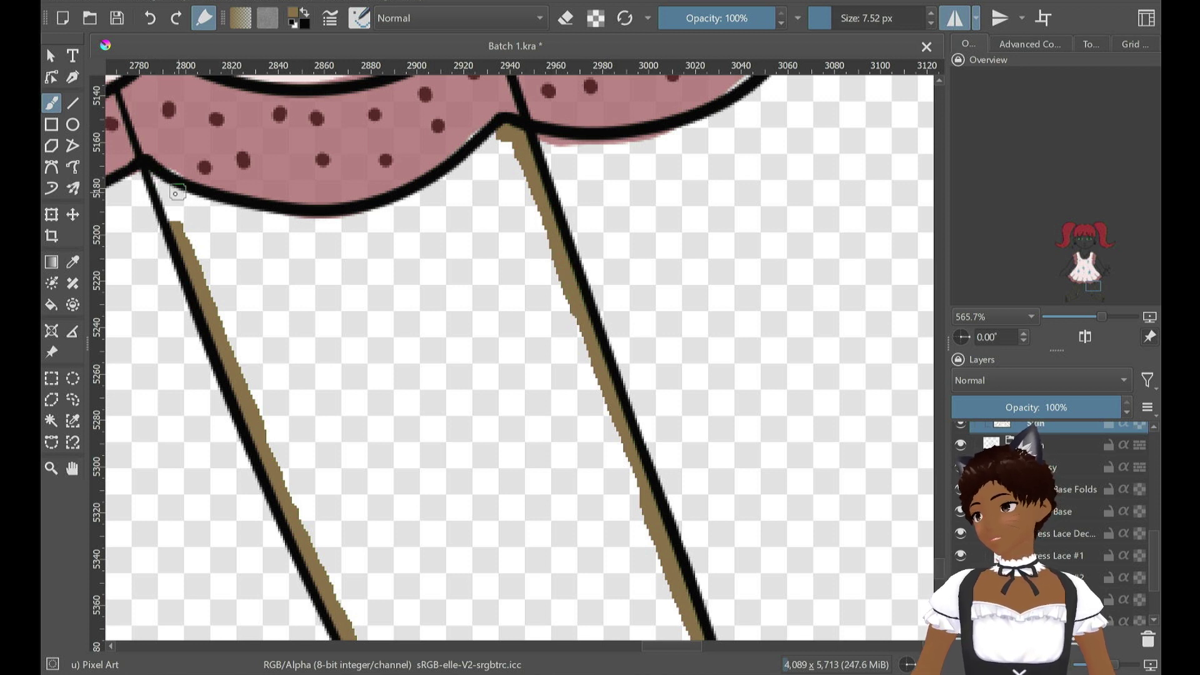
pyautogui.moveTo(176, 193)
pyautogui.mouseDown()
pyautogui.moveTo(172, 225)
pyautogui.moveTo(188, 196)
pyautogui.moveTo(250, 218)
pyautogui.moveTo(275, 218)
pyautogui.moveTo(237, 212)
pyautogui.moveTo(343, 221)
pyautogui.moveTo(422, 191)
pyautogui.moveTo(369, 221)
pyautogui.moveTo(495, 136)
pyautogui.mouseUp()
pyautogui.hotkey('ctrl', 'z')
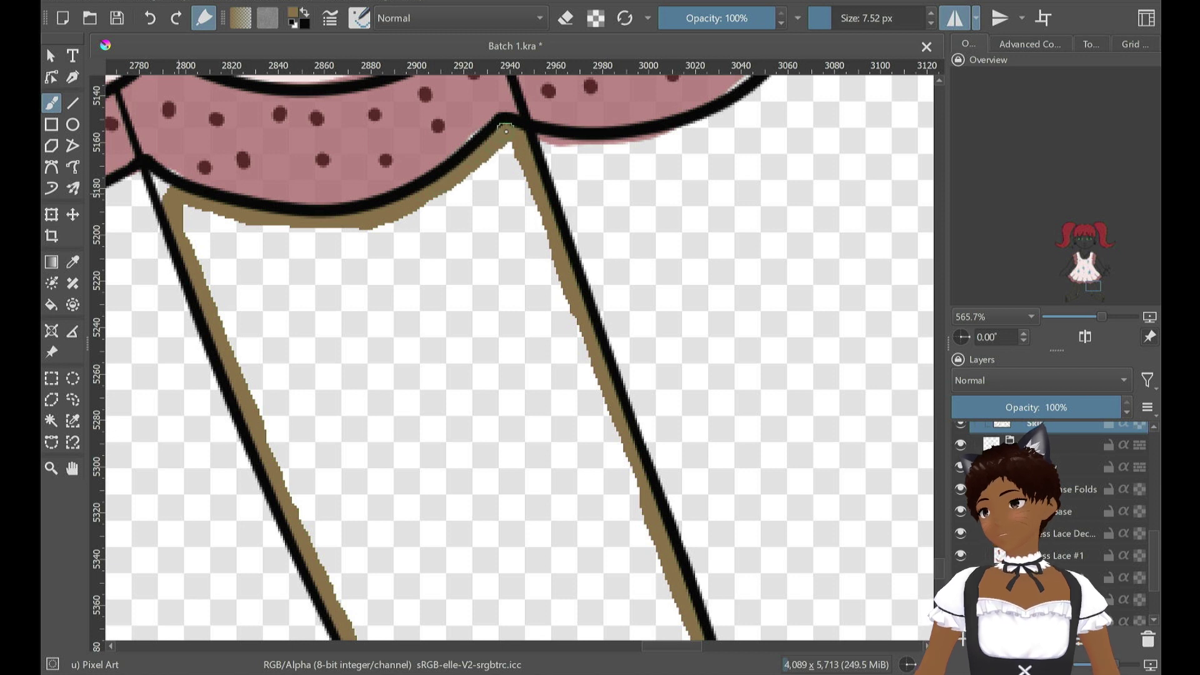
pyautogui.press('[')
pyautogui.press('[')
pyautogui.press('[')
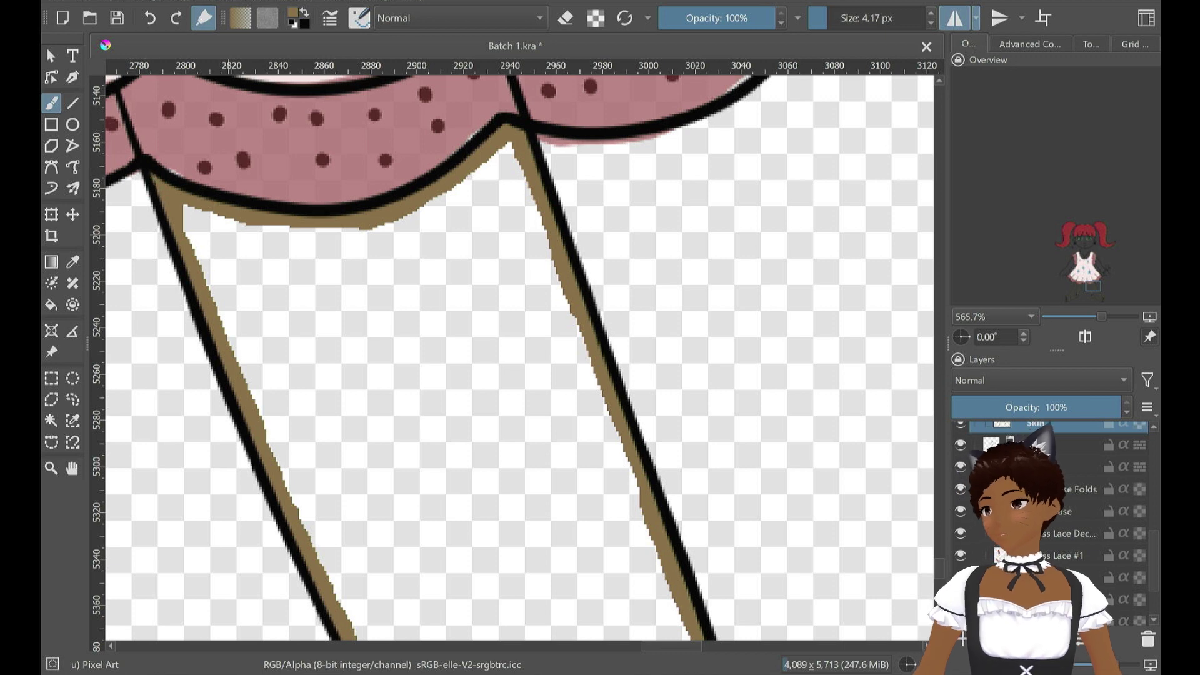
# Enlarge the brush to 19.17 px and fill the toes and the front of the foot with brown
pyautogui.scroll(-5, 589, 373)
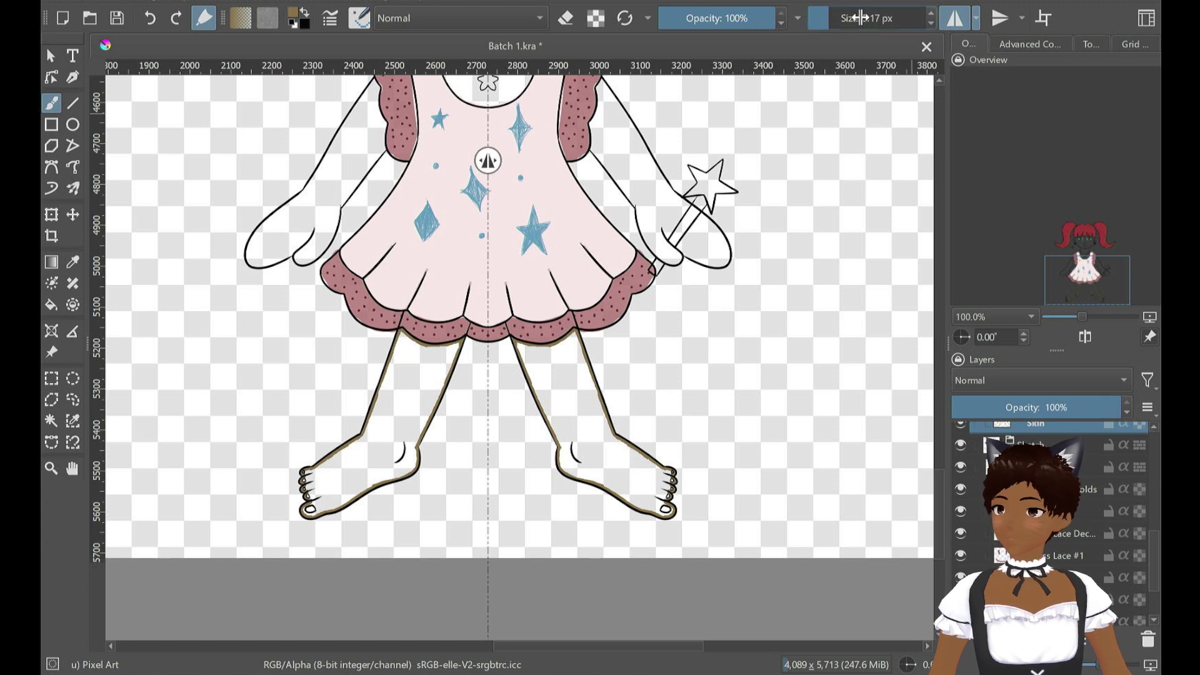
pyautogui.moveTo(860, 17); pyautogui.dragTo(870, 17)
pyautogui.scroll(-3, 662, 312)
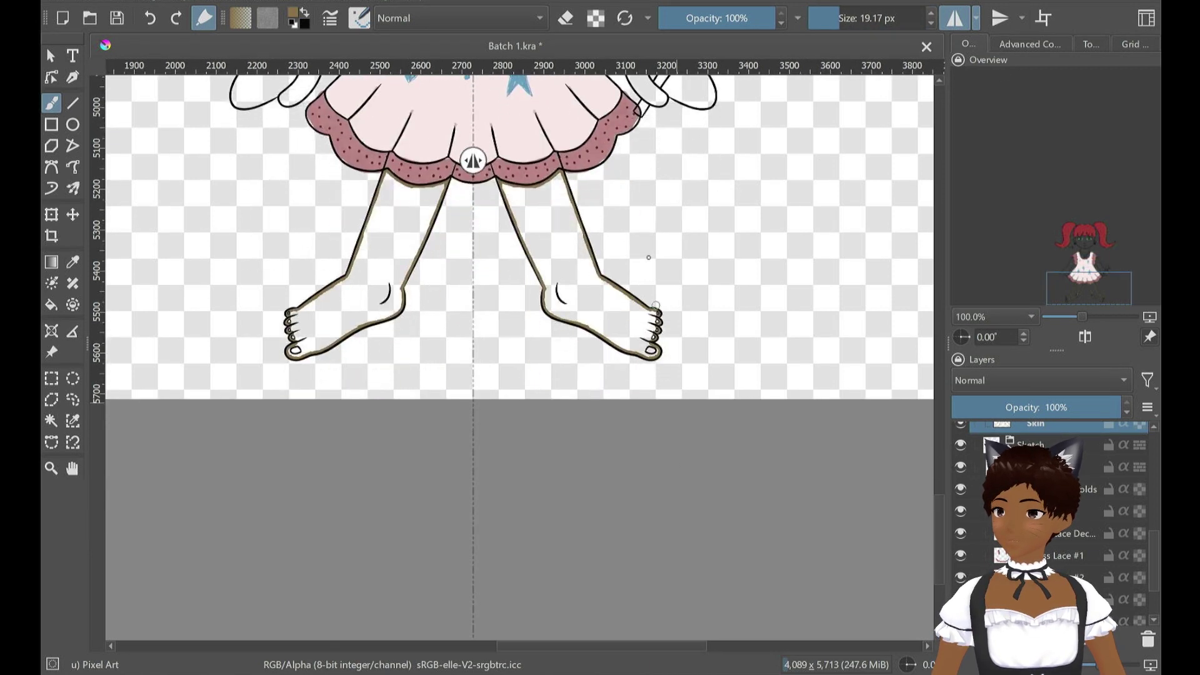
pyautogui.scroll(5, 649, 257)
pyautogui.moveTo(694, 398); pyautogui.dragTo(691, 276)
pyautogui.moveTo(646, 576)
pyautogui.mouseDown()
pyautogui.moveTo(628, 584)
pyautogui.moveTo(628, 611)
pyautogui.moveTo(678, 612)
pyautogui.moveTo(646, 574)
pyautogui.moveTo(615, 566)
pyautogui.moveTo(648, 536)
pyautogui.moveTo(612, 598)
pyautogui.moveTo(640, 603)
pyautogui.moveTo(560, 590)
pyautogui.moveTo(500, 559)
pyautogui.moveTo(572, 437)
pyautogui.moveTo(636, 383)
pyautogui.moveTo(685, 390)
pyautogui.moveTo(681, 369)
pyautogui.moveTo(694, 393)
pyautogui.mouseUp()
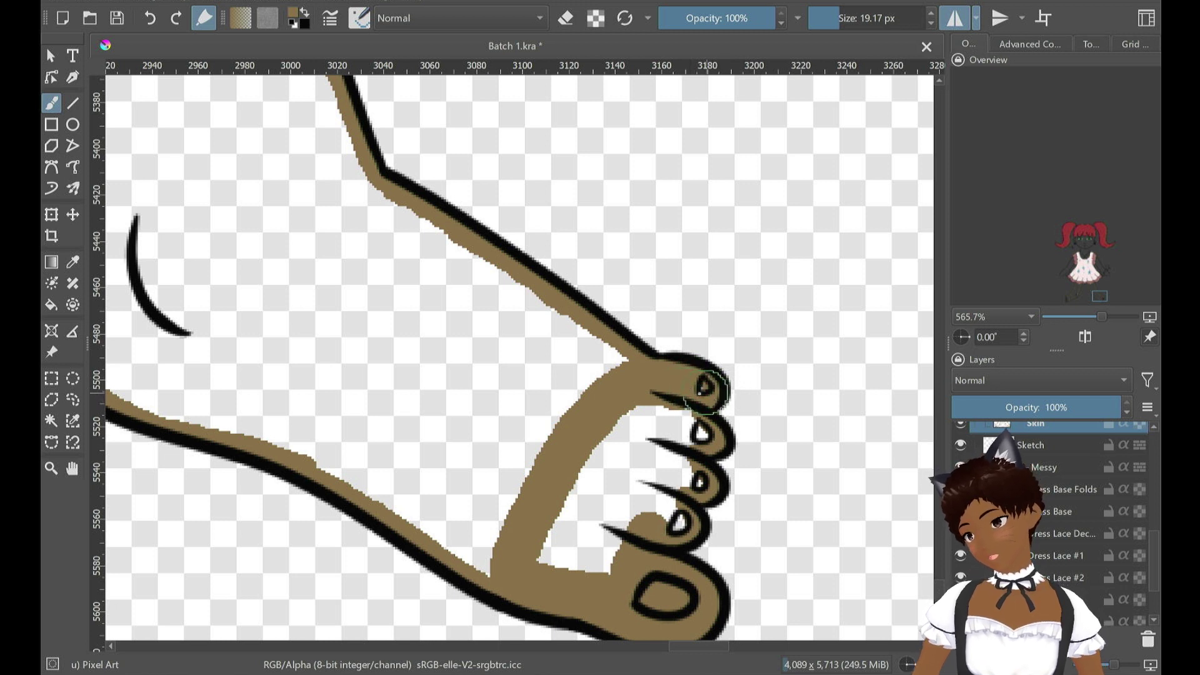
pyautogui.moveTo(688, 395); pyautogui.dragTo(679, 411)
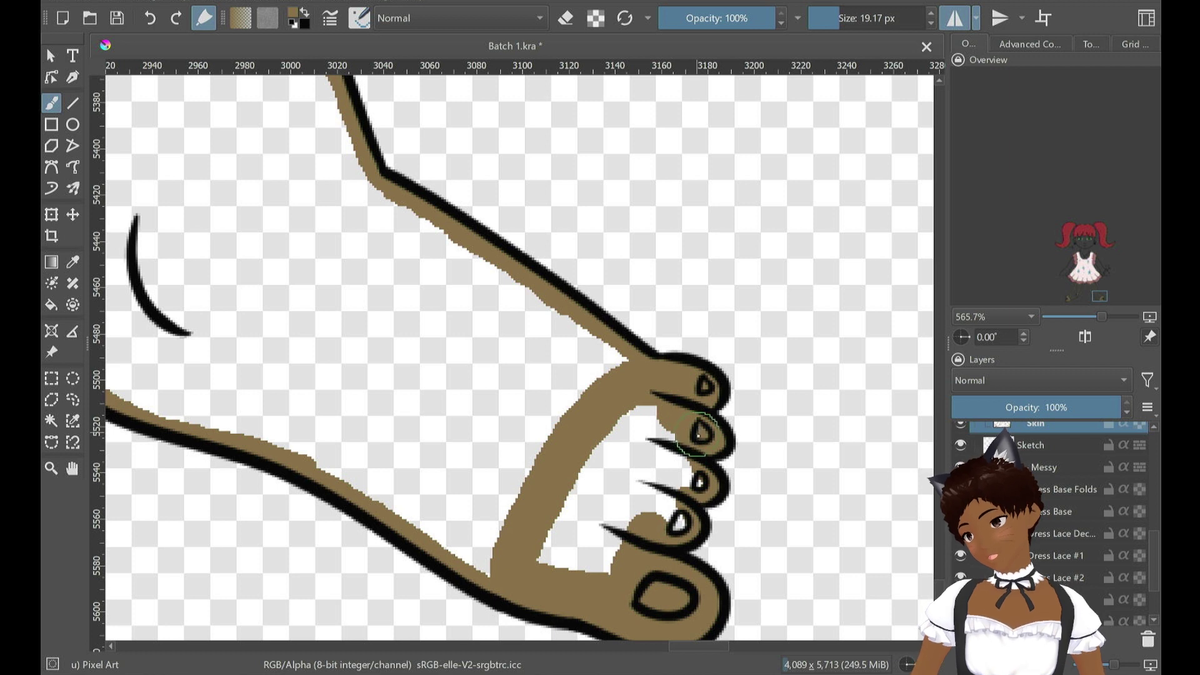
pyautogui.moveTo(699, 435)
pyautogui.mouseDown()
pyautogui.moveTo(656, 447)
pyautogui.moveTo(662, 466)
pyautogui.mouseUp()
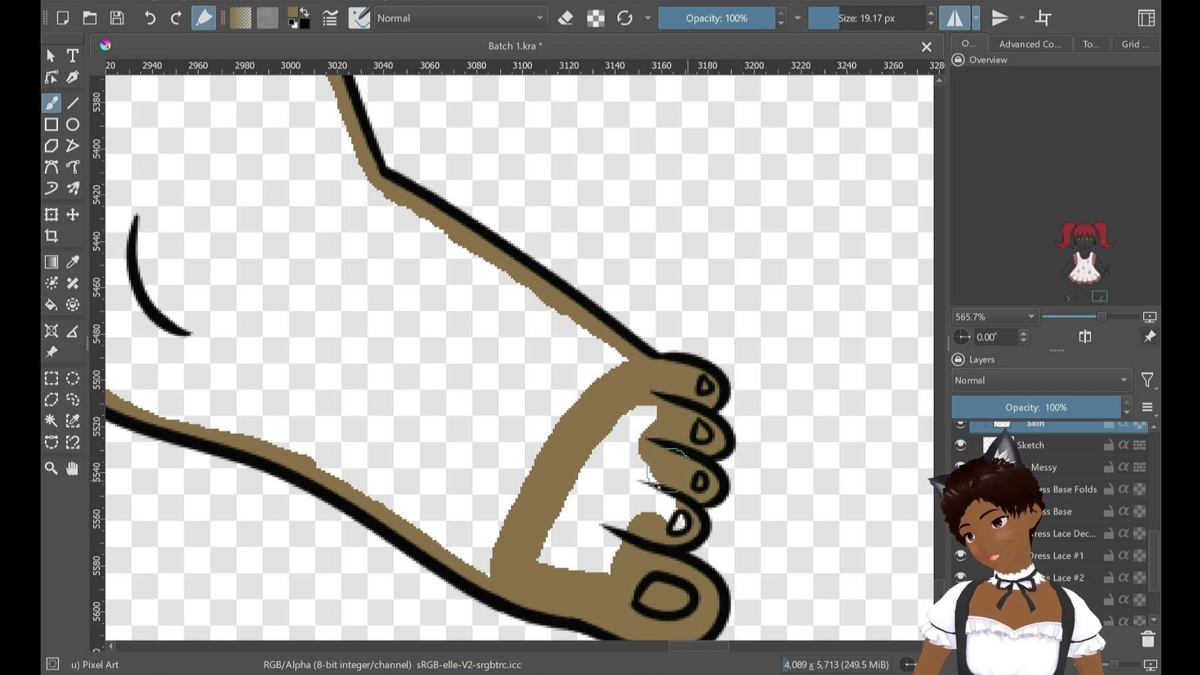
pyautogui.moveTo(648, 475); pyautogui.dragTo(645, 505)
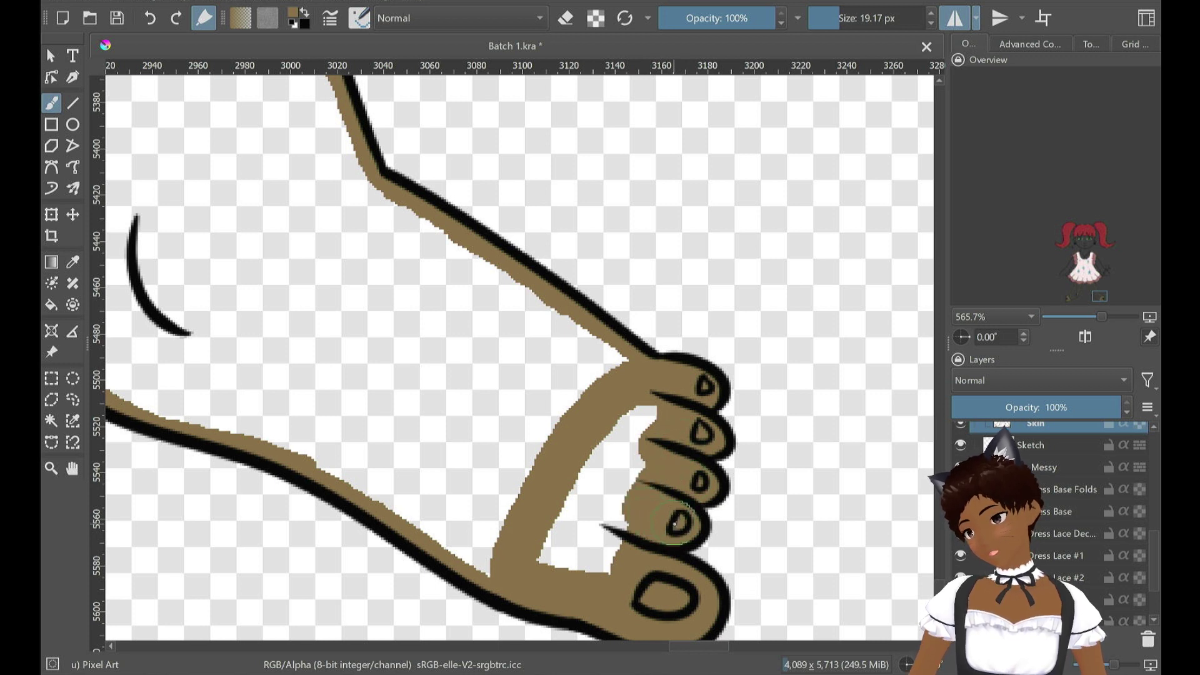
pyautogui.moveTo(653, 495)
pyautogui.mouseDown()
pyautogui.moveTo(644, 415)
pyautogui.moveTo(556, 550)
pyautogui.moveTo(605, 558)
pyautogui.moveTo(619, 488)
pyautogui.moveTo(594, 525)
pyautogui.mouseUp()
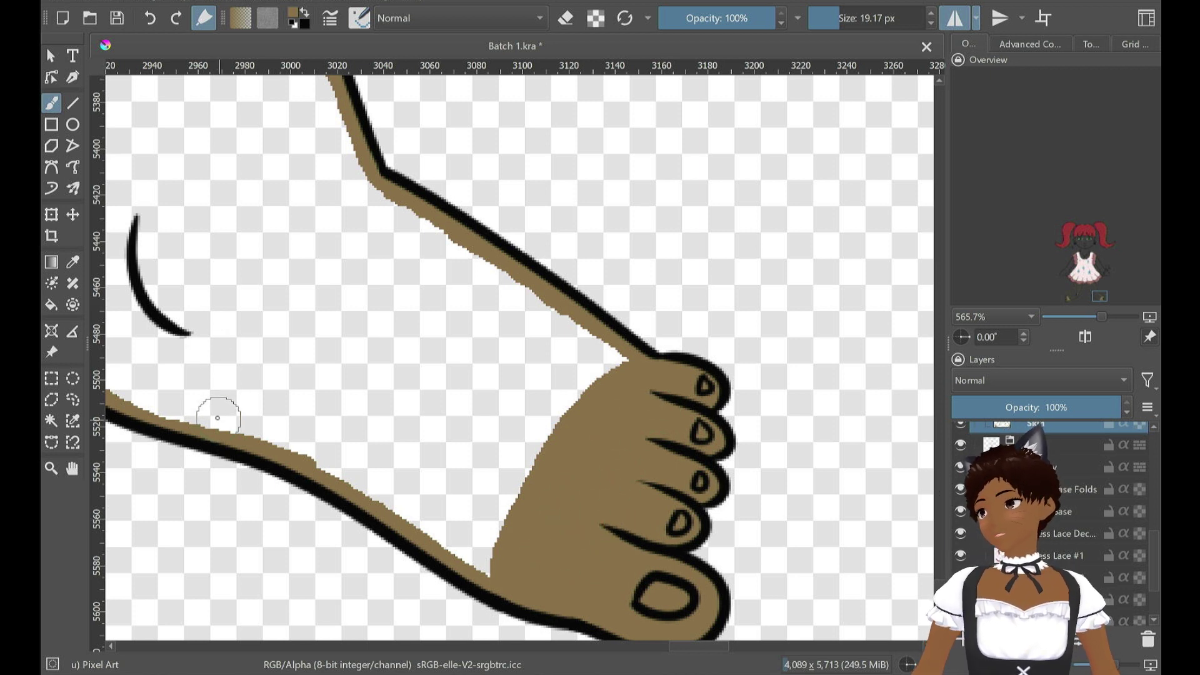
# Fill the middle of the foot with brown up to the front of the ankle and save the document
pyautogui.moveTo(219, 421)
pyautogui.mouseDown()
pyautogui.moveTo(278, 254)
pyautogui.moveTo(345, 182)
pyautogui.moveTo(360, 180)
pyautogui.moveTo(601, 356)
pyautogui.mouseUp()
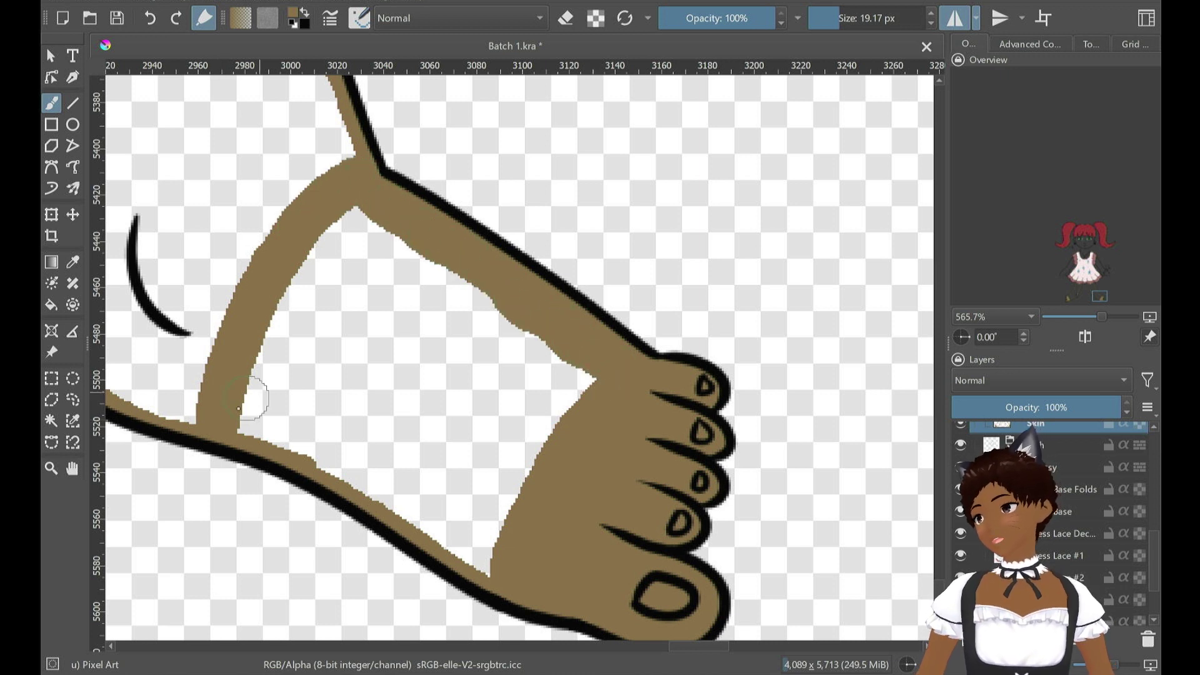
pyautogui.moveTo(250, 399)
pyautogui.mouseDown()
pyautogui.moveTo(258, 432)
pyautogui.moveTo(509, 572)
pyautogui.moveTo(307, 417)
pyautogui.moveTo(243, 387)
pyautogui.moveTo(298, 275)
pyautogui.moveTo(351, 216)
pyautogui.moveTo(374, 217)
pyautogui.moveTo(315, 299)
pyautogui.moveTo(288, 393)
pyautogui.moveTo(284, 369)
pyautogui.moveTo(386, 245)
pyautogui.moveTo(423, 255)
pyautogui.moveTo(608, 397)
pyautogui.moveTo(518, 489)
pyautogui.moveTo(495, 540)
pyautogui.moveTo(320, 359)
pyautogui.mouseUp()
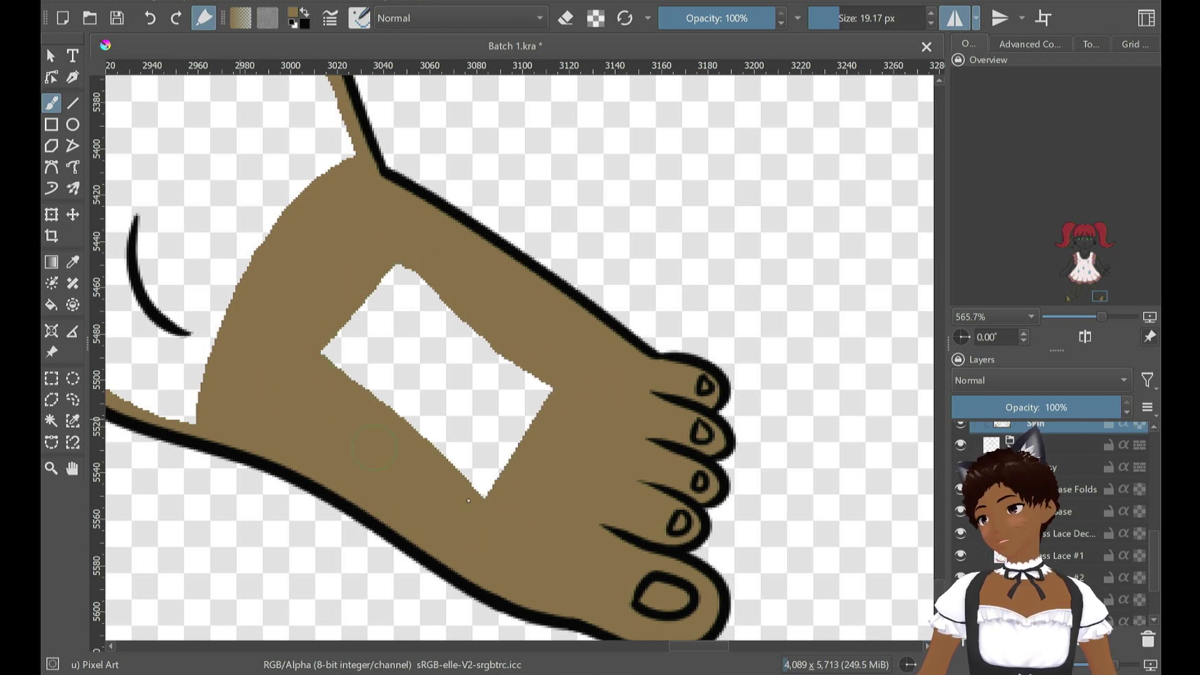
pyautogui.moveTo(475, 493)
pyautogui.mouseDown()
pyautogui.moveTo(518, 431)
pyautogui.moveTo(524, 375)
pyautogui.moveTo(437, 437)
pyautogui.moveTo(472, 378)
pyautogui.moveTo(447, 353)
pyautogui.moveTo(406, 375)
pyautogui.moveTo(436, 295)
pyautogui.moveTo(337, 356)
pyautogui.moveTo(394, 275)
pyautogui.mouseUp()
pyautogui.hotkey('ctrl', 's')
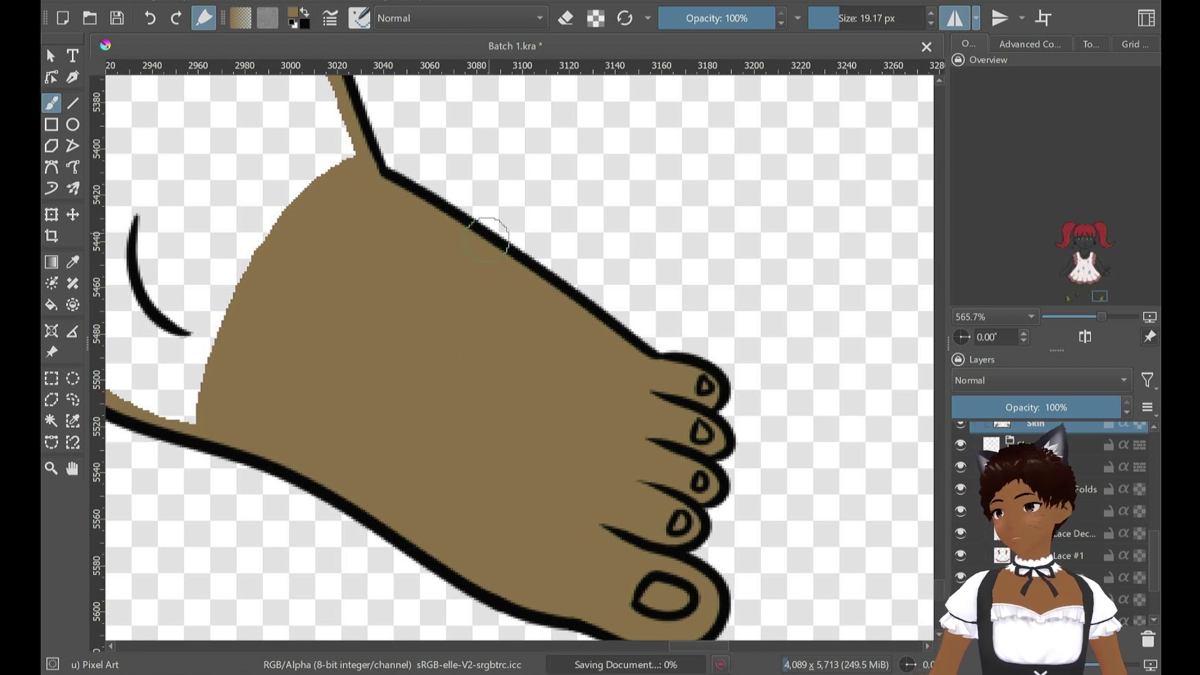
# Fill the heel and ankle with brown, covering the gap beside the curved ankle line
pyautogui.scroll(-1, 478, 351)
pyautogui.moveTo(549, 382); pyautogui.dragTo(735, 470)
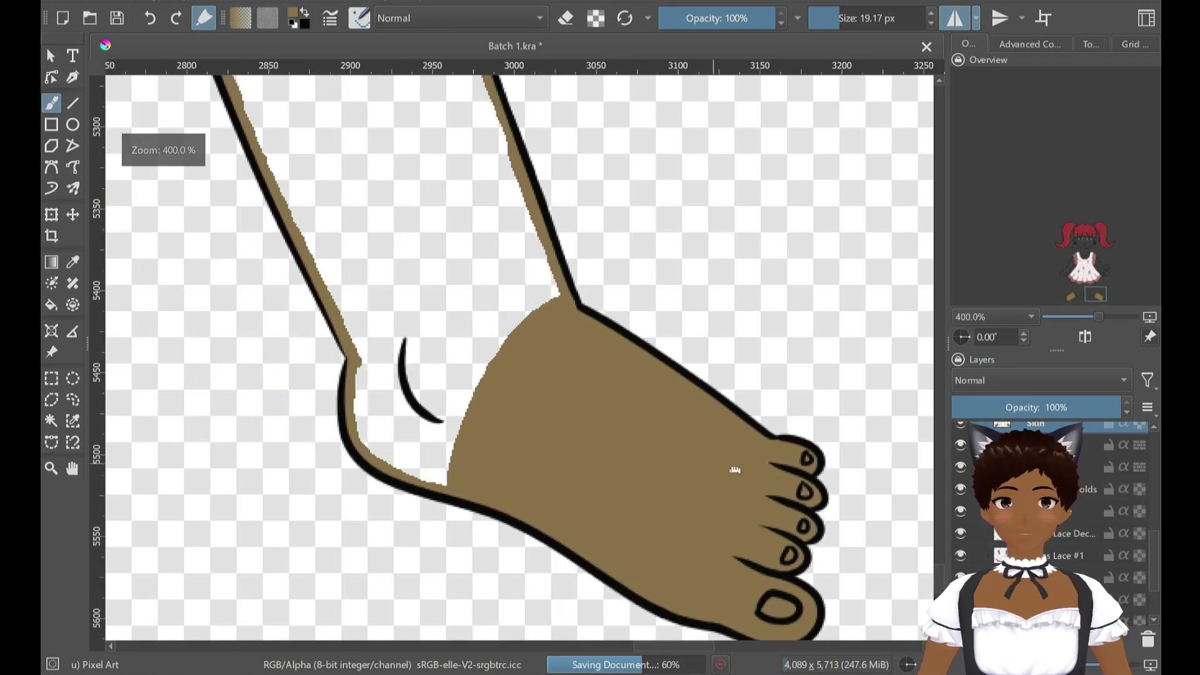
pyautogui.scroll(1, 522, 260)
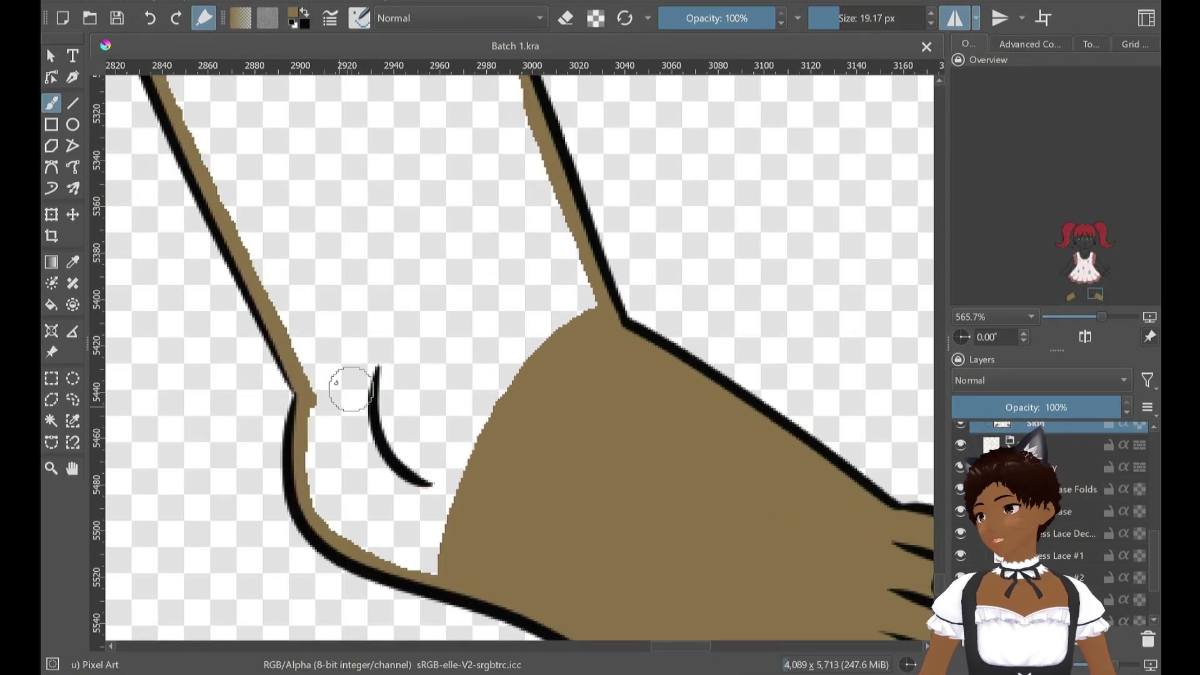
pyautogui.moveTo(350, 389)
pyautogui.mouseDown()
pyautogui.moveTo(327, 402)
pyautogui.moveTo(348, 353)
pyautogui.moveTo(487, 246)
pyautogui.moveTo(553, 219)
pyautogui.moveTo(569, 322)
pyautogui.moveTo(328, 431)
pyautogui.moveTo(316, 455)
pyautogui.moveTo(349, 520)
pyautogui.moveTo(443, 557)
pyautogui.moveTo(390, 522)
pyautogui.moveTo(356, 415)
pyautogui.moveTo(431, 315)
pyautogui.moveTo(556, 287)
pyautogui.moveTo(428, 516)
pyautogui.moveTo(449, 329)
pyautogui.moveTo(521, 284)
pyautogui.moveTo(412, 443)
pyautogui.moveTo(465, 398)
pyautogui.mouseUp()
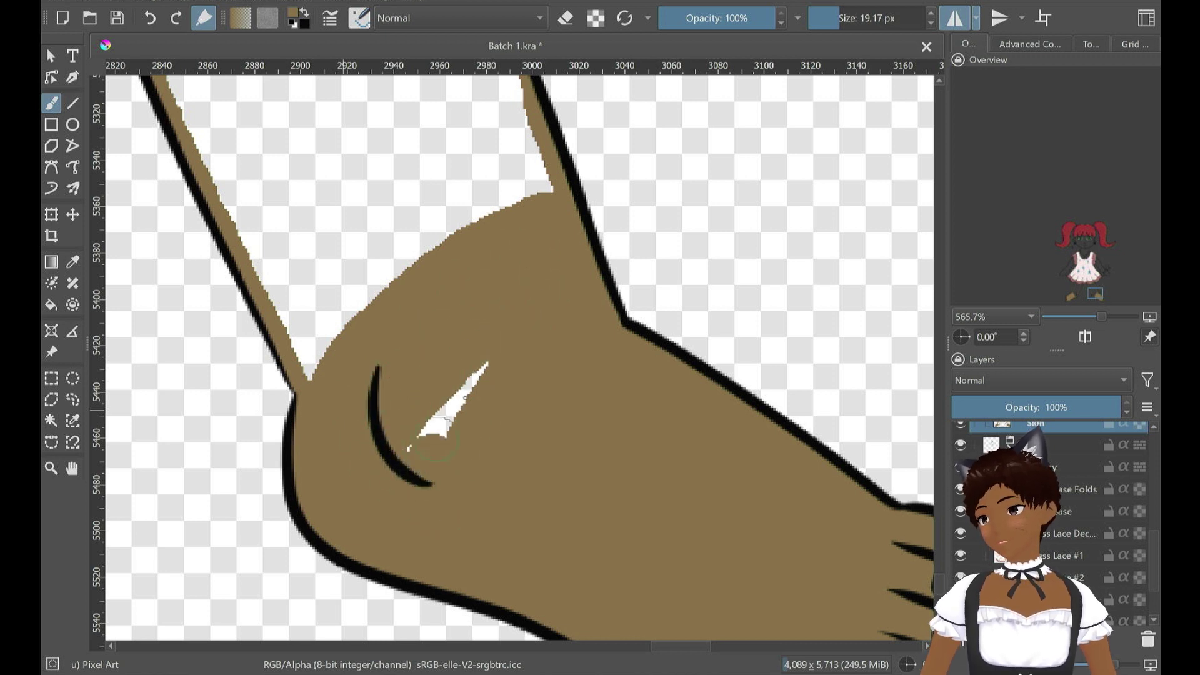
pyautogui.moveTo(437, 440); pyautogui.dragTo(496, 354)
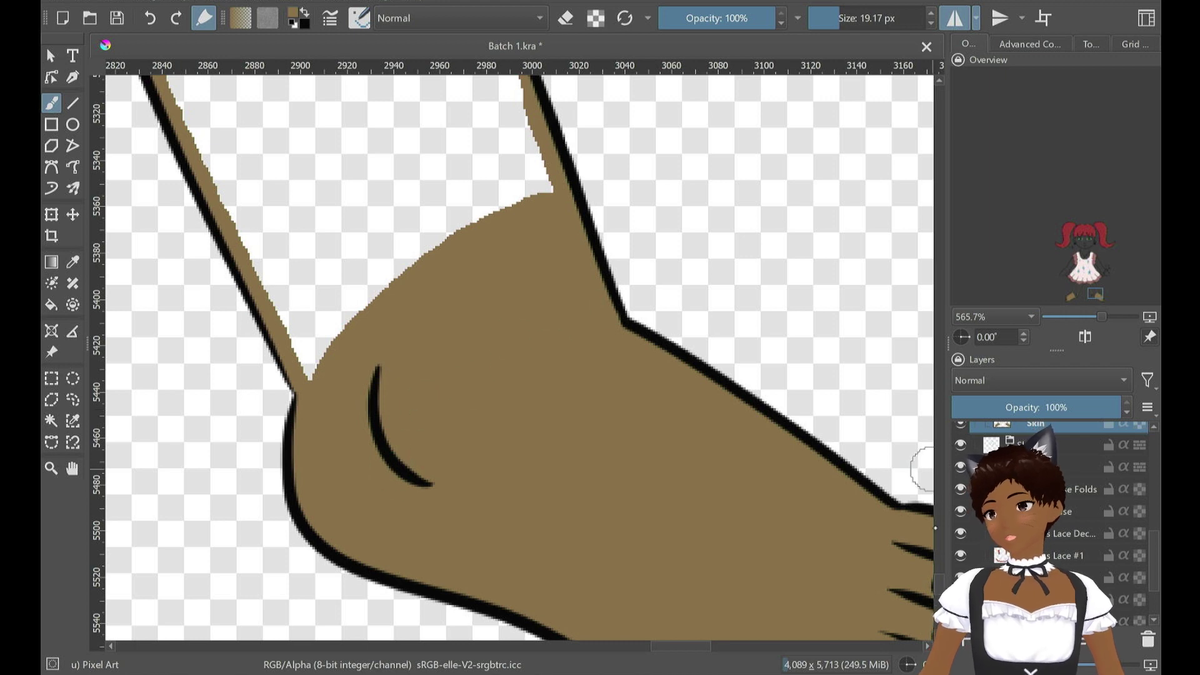
# Fill the outer half of the leg with brown from the lace hem down to the ankle
pyautogui.scroll(6, 518, 356)
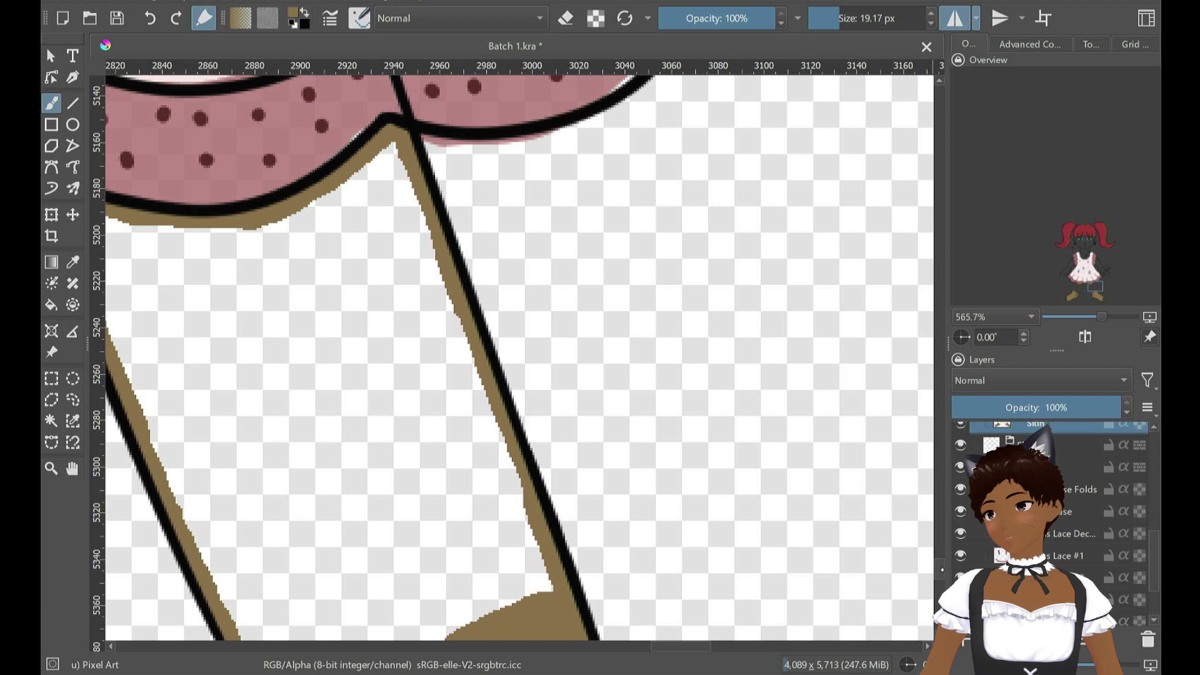
pyautogui.scroll(-4, 941, 569)
pyautogui.scroll(3, 941, 569)
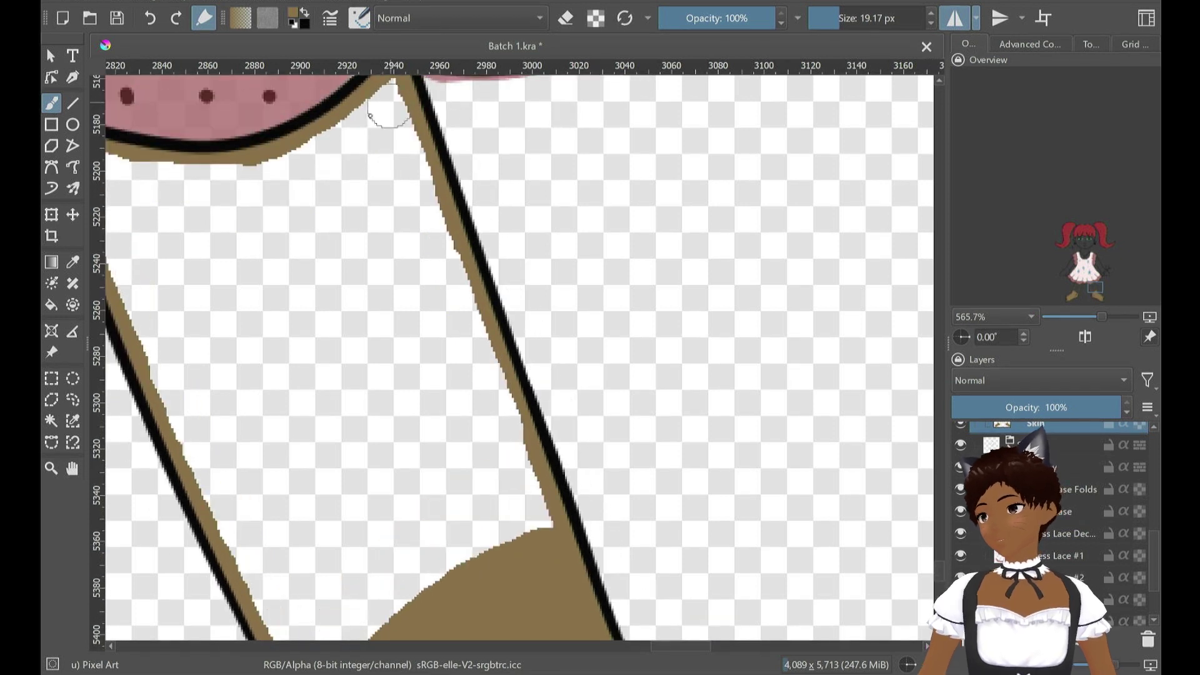
pyautogui.moveTo(385, 98)
pyautogui.mouseDown()
pyautogui.moveTo(233, 212)
pyautogui.moveTo(375, 562)
pyautogui.moveTo(384, 543)
pyautogui.mouseUp()
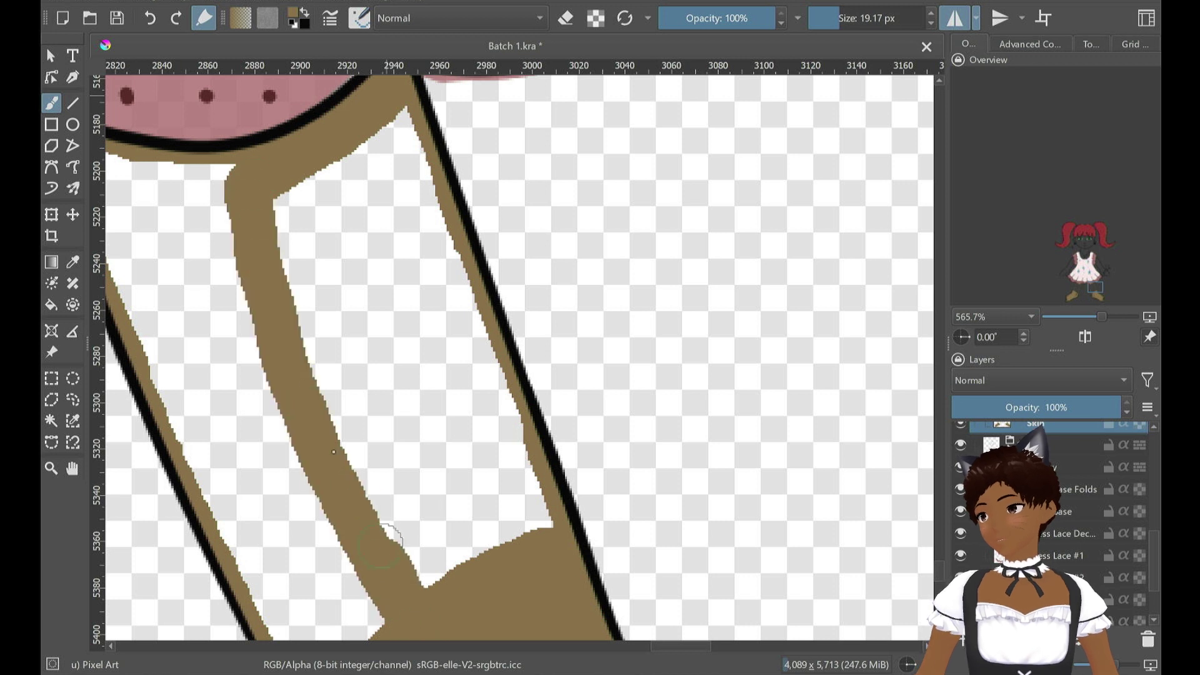
pyautogui.moveTo(334, 451)
pyautogui.mouseDown()
pyautogui.moveTo(236, 243)
pyautogui.moveTo(232, 178)
pyautogui.mouseUp()
pyautogui.moveTo(257, 183)
pyautogui.mouseDown()
pyautogui.moveTo(310, 178)
pyautogui.moveTo(398, 117)
pyautogui.moveTo(545, 547)
pyautogui.moveTo(383, 161)
pyautogui.moveTo(283, 201)
pyautogui.moveTo(274, 244)
pyautogui.moveTo(395, 186)
pyautogui.moveTo(378, 186)
pyautogui.moveTo(289, 296)
pyautogui.moveTo(416, 220)
pyautogui.moveTo(326, 257)
pyautogui.moveTo(300, 327)
pyautogui.moveTo(408, 253)
pyautogui.moveTo(380, 261)
pyautogui.moveTo(300, 368)
pyautogui.moveTo(396, 294)
pyautogui.moveTo(321, 386)
pyautogui.moveTo(434, 320)
pyautogui.moveTo(348, 411)
pyautogui.moveTo(452, 345)
pyautogui.moveTo(374, 419)
pyautogui.moveTo(386, 454)
pyautogui.moveTo(458, 376)
pyautogui.moveTo(399, 446)
pyautogui.moveTo(394, 505)
pyautogui.moveTo(467, 416)
pyautogui.moveTo(413, 487)
pyautogui.moveTo(408, 552)
pyautogui.moveTo(485, 434)
pyautogui.moveTo(438, 512)
pyautogui.moveTo(425, 605)
pyautogui.moveTo(485, 477)
pyautogui.mouseUp()
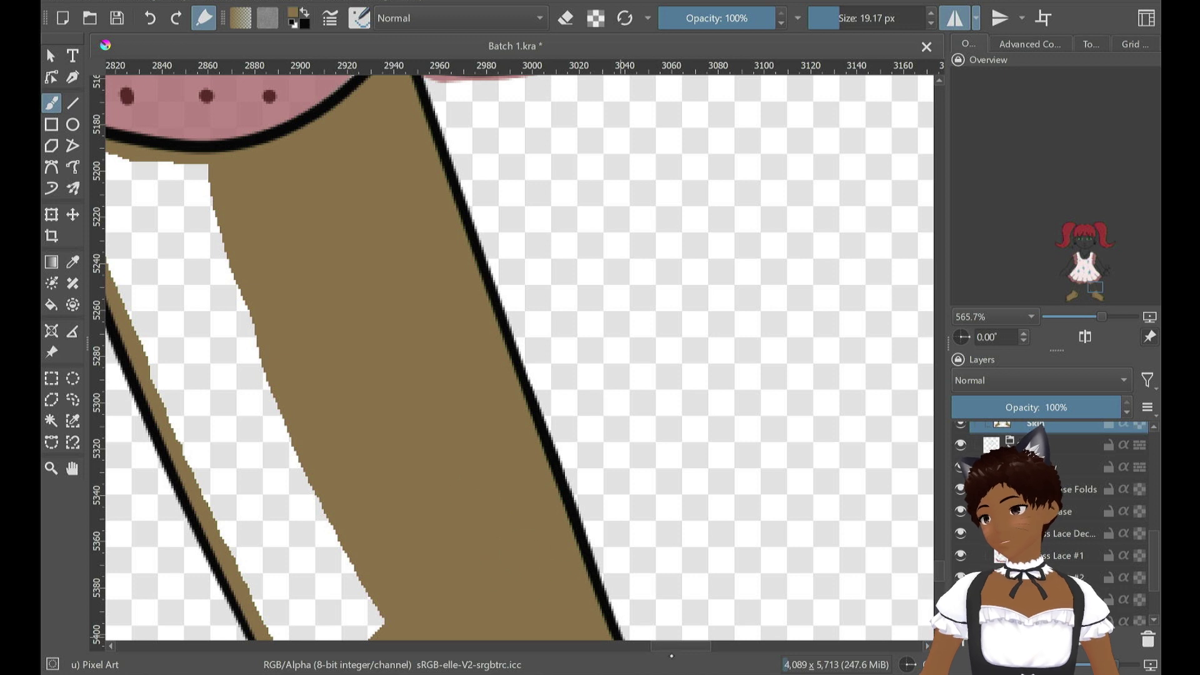
# Fill the inner half of the leg and the remaining gap above the ankle with brown, and save the document
pyautogui.moveTo(658, 650); pyautogui.dragTo(645, 649)
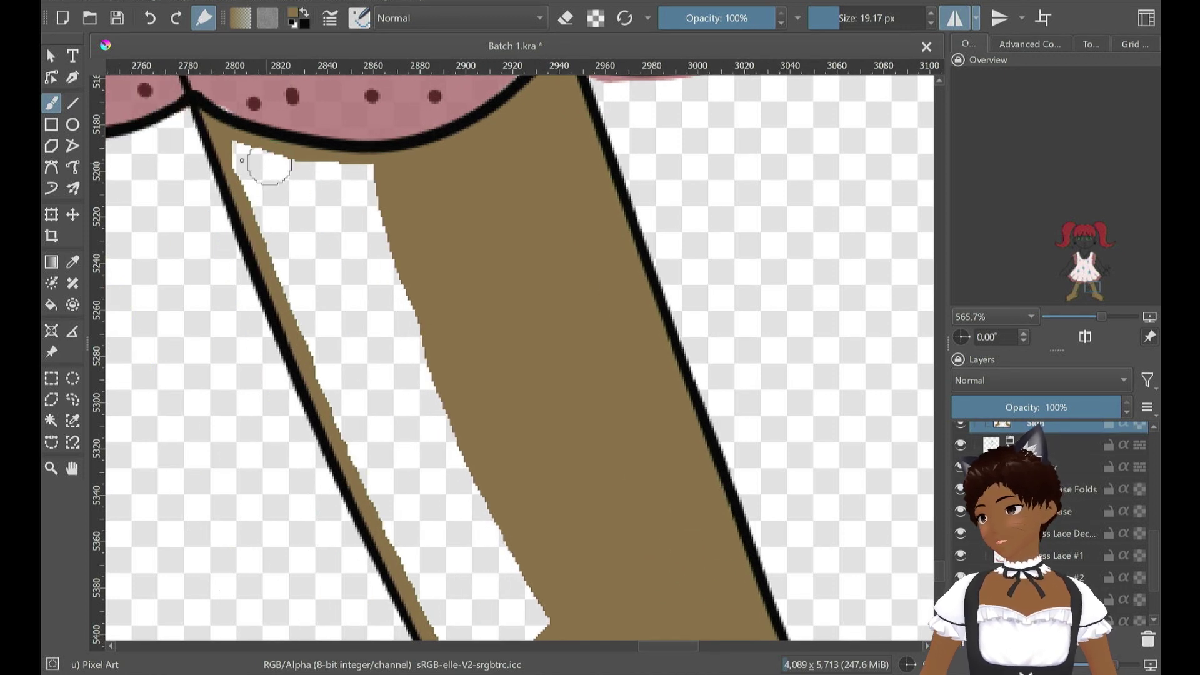
pyautogui.moveTo(240, 154)
pyautogui.mouseDown()
pyautogui.moveTo(441, 604)
pyautogui.moveTo(494, 486)
pyautogui.moveTo(443, 355)
pyautogui.moveTo(365, 167)
pyautogui.moveTo(264, 163)
pyautogui.moveTo(446, 556)
pyautogui.moveTo(313, 222)
pyautogui.moveTo(316, 193)
pyautogui.moveTo(345, 208)
pyautogui.moveTo(428, 453)
pyautogui.moveTo(437, 387)
pyautogui.mouseUp()
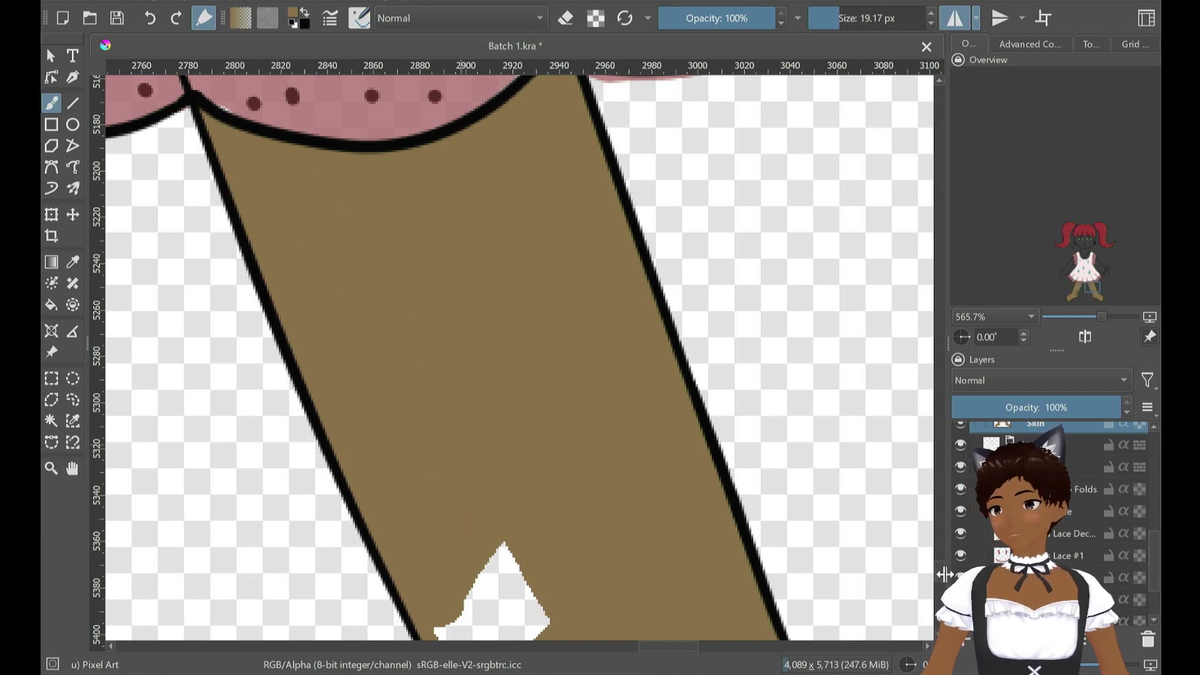
pyautogui.moveTo(941, 570); pyautogui.dragTo(940, 578)
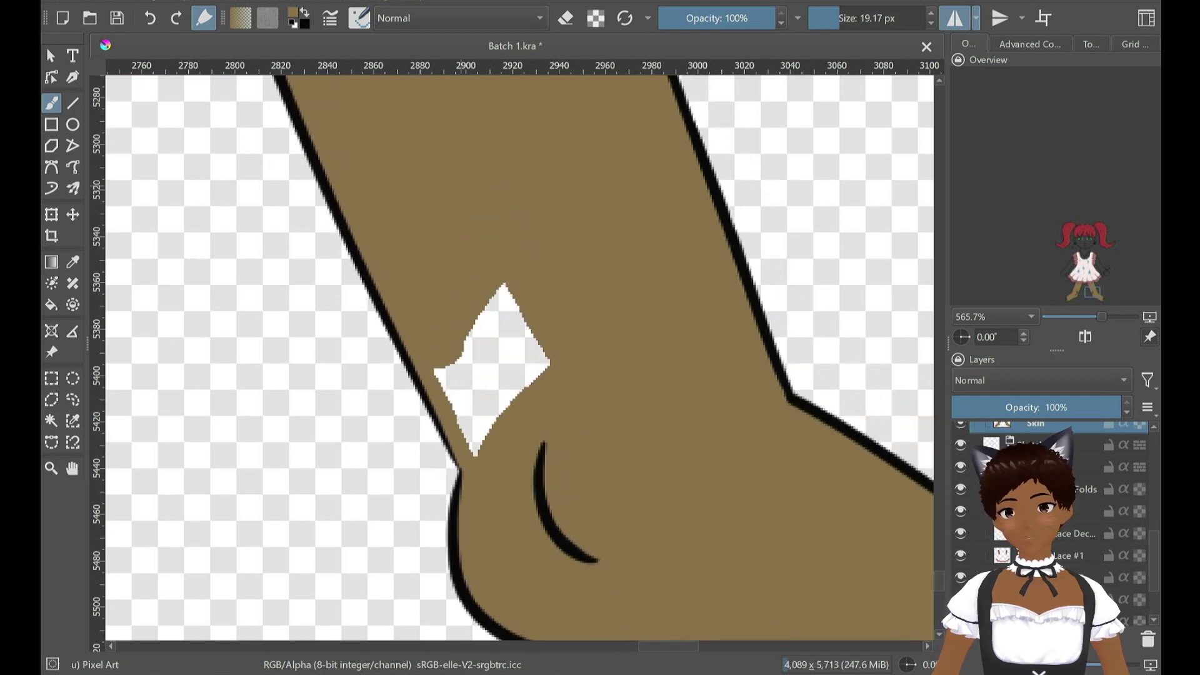
pyautogui.moveTo(439, 346)
pyautogui.mouseDown()
pyautogui.moveTo(475, 453)
pyautogui.moveTo(505, 288)
pyautogui.moveTo(563, 381)
pyautogui.mouseUp()
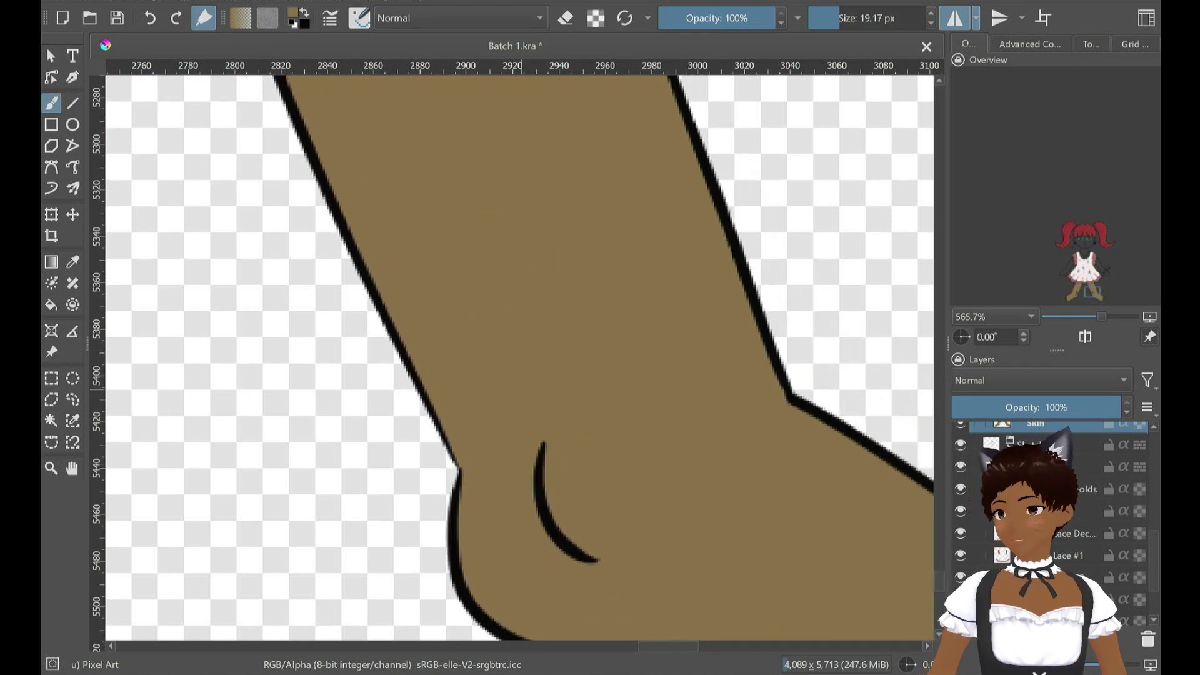
pyautogui.hotkey('ctrl', 's')
# Fill the ear with brown inside its outline and begin a brown strip along the adjoining edge of the face
pyautogui.scroll(-6, 489, 325)
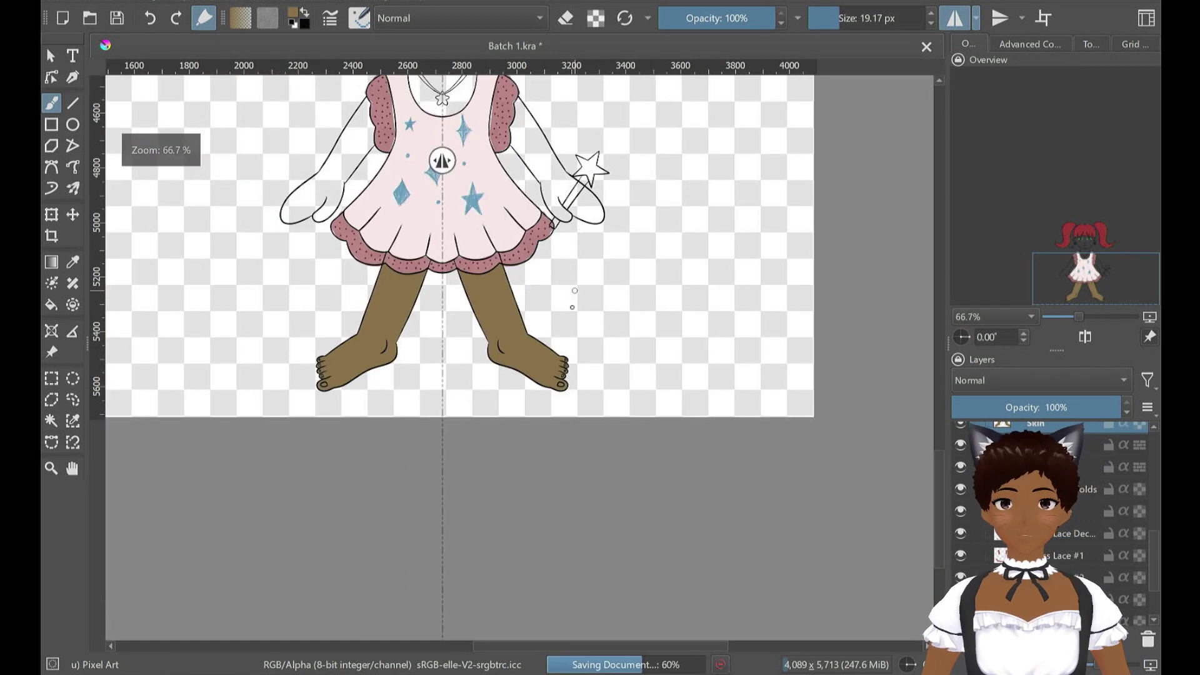
pyautogui.moveTo(390, 288); pyautogui.dragTo(597, 458)
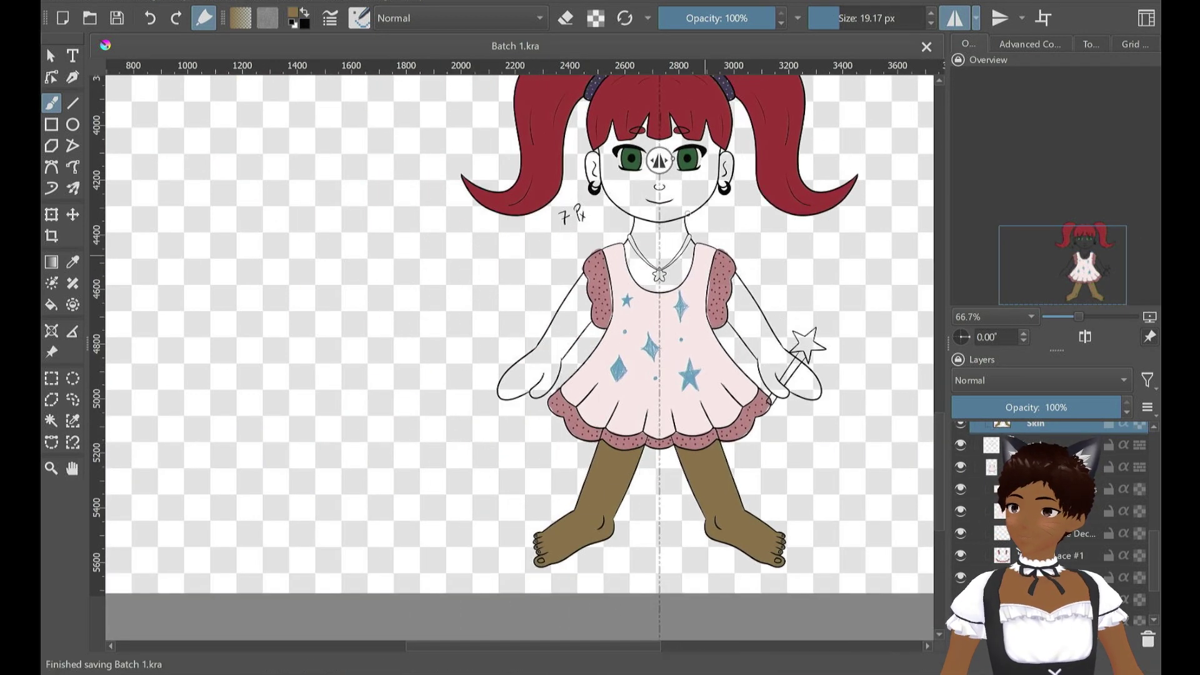
pyautogui.moveTo(695, 241); pyautogui.dragTo(742, 367)
pyautogui.scroll(6, 662, 227)
pyautogui.moveTo(735, 306); pyautogui.dragTo(723, 167)
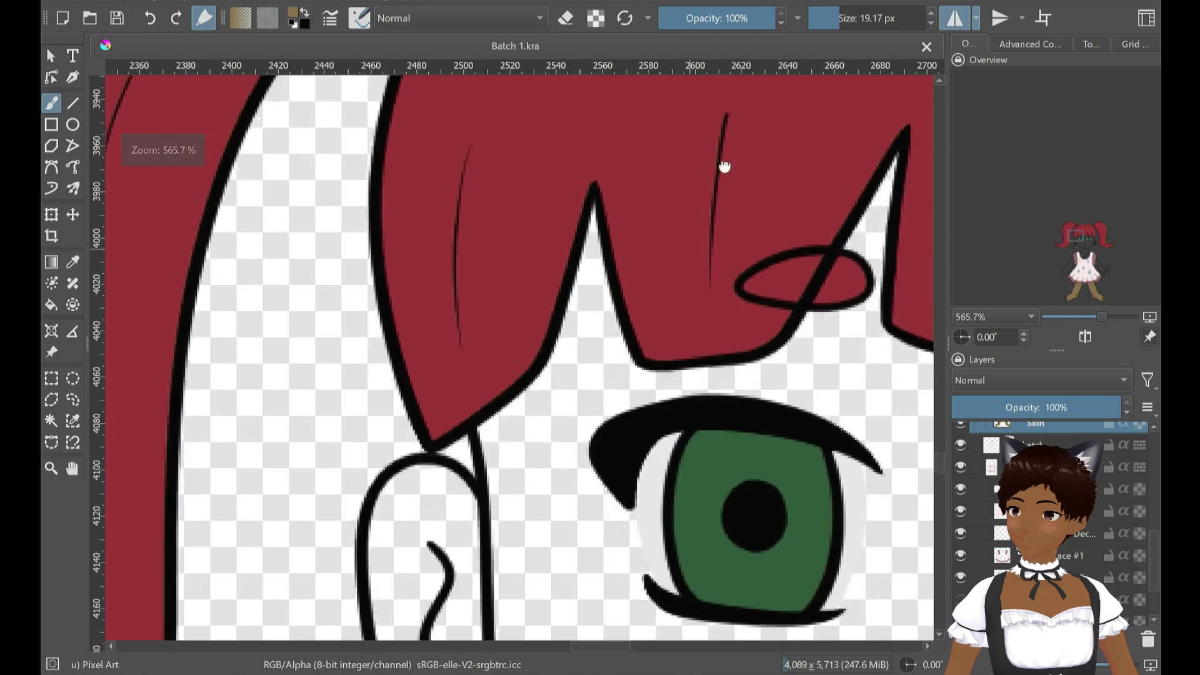
pyautogui.moveTo(644, 323); pyautogui.dragTo(729, 166)
pyautogui.scroll(1, 665, 341)
pyautogui.moveTo(662, 353); pyautogui.dragTo(678, 249)
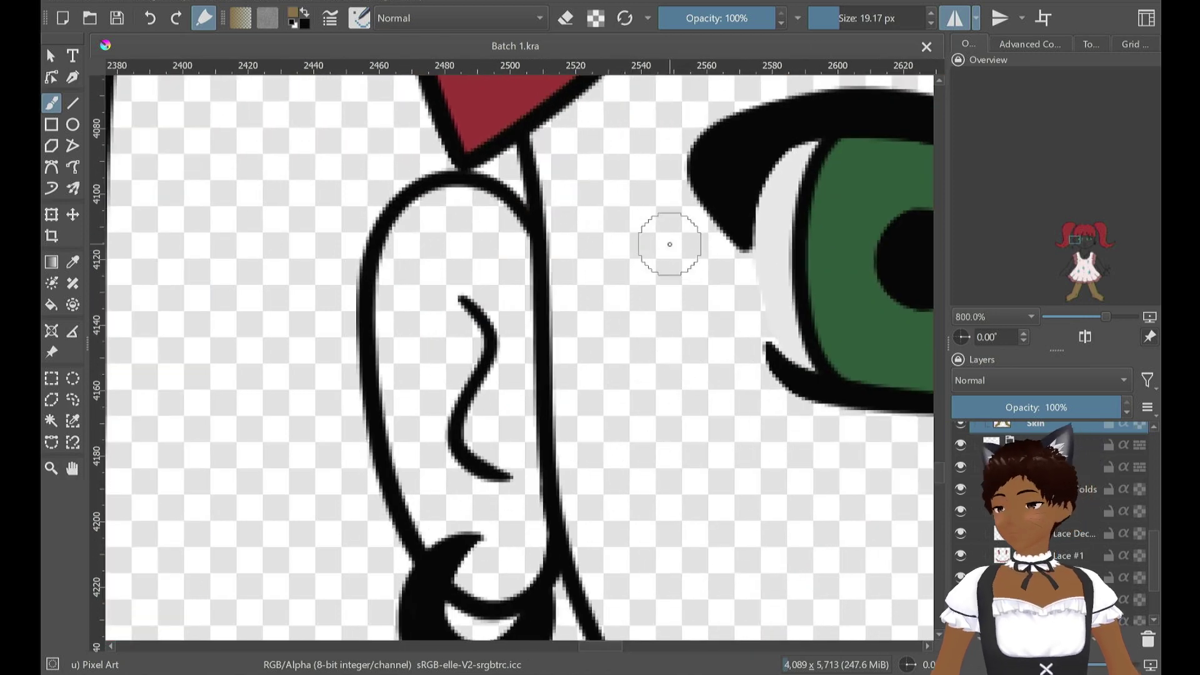
pyautogui.click(463, 217)
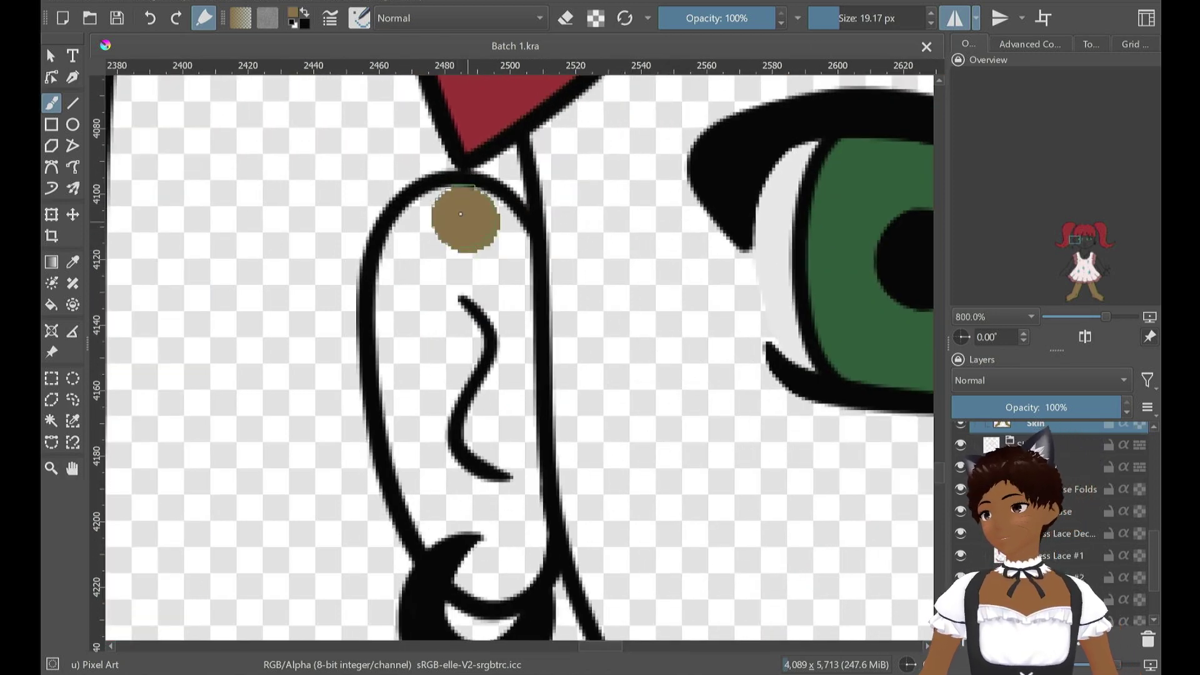
pyautogui.moveTo(459, 211)
pyautogui.mouseDown()
pyautogui.moveTo(405, 267)
pyautogui.moveTo(407, 351)
pyautogui.moveTo(400, 270)
pyautogui.moveTo(402, 383)
pyautogui.moveTo(439, 523)
pyautogui.moveTo(489, 577)
pyautogui.moveTo(508, 572)
pyautogui.moveTo(524, 531)
pyautogui.moveTo(488, 523)
pyautogui.moveTo(465, 498)
pyautogui.moveTo(454, 435)
pyautogui.moveTo(445, 272)
pyautogui.moveTo(475, 212)
pyautogui.moveTo(533, 274)
pyautogui.moveTo(475, 279)
pyautogui.moveTo(468, 361)
pyautogui.moveTo(506, 508)
pyautogui.moveTo(523, 449)
pyautogui.moveTo(537, 293)
pyautogui.mouseUp()
pyautogui.moveTo(523, 470)
pyautogui.mouseDown()
pyautogui.moveTo(573, 516)
pyautogui.moveTo(561, 328)
pyautogui.moveTo(569, 278)
pyautogui.mouseUp()
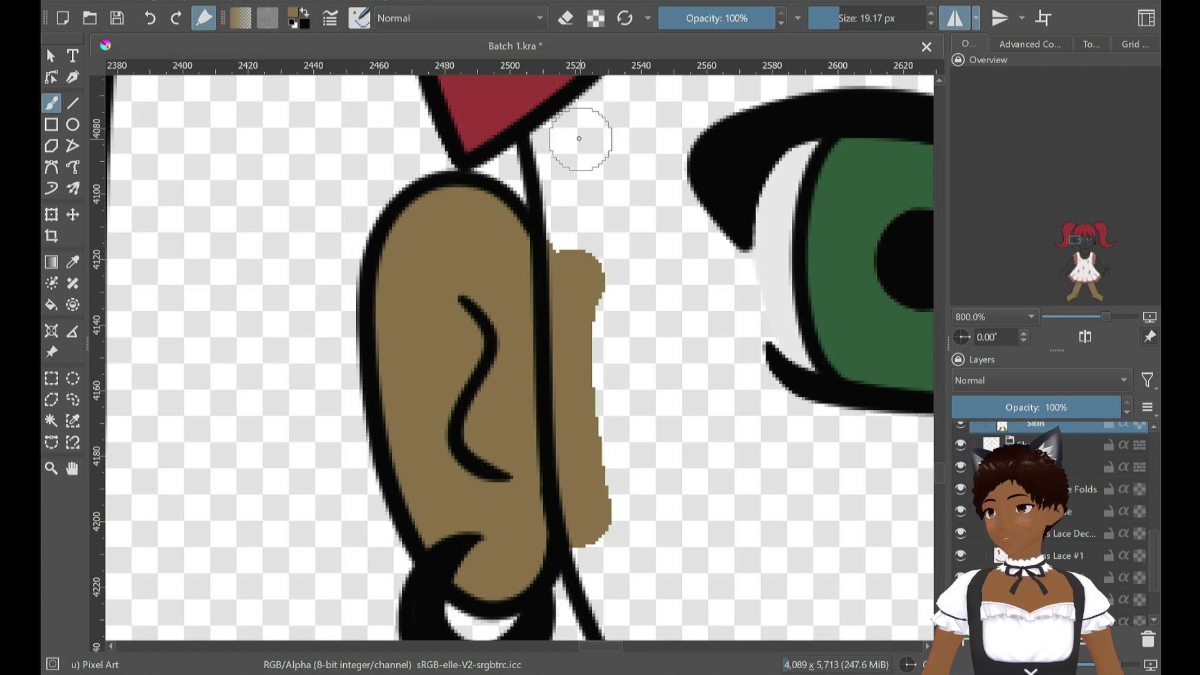
# Extend and widen the brown strip on the face beside the ear, from the hair down past the ear's middle
pyautogui.click(557, 138)
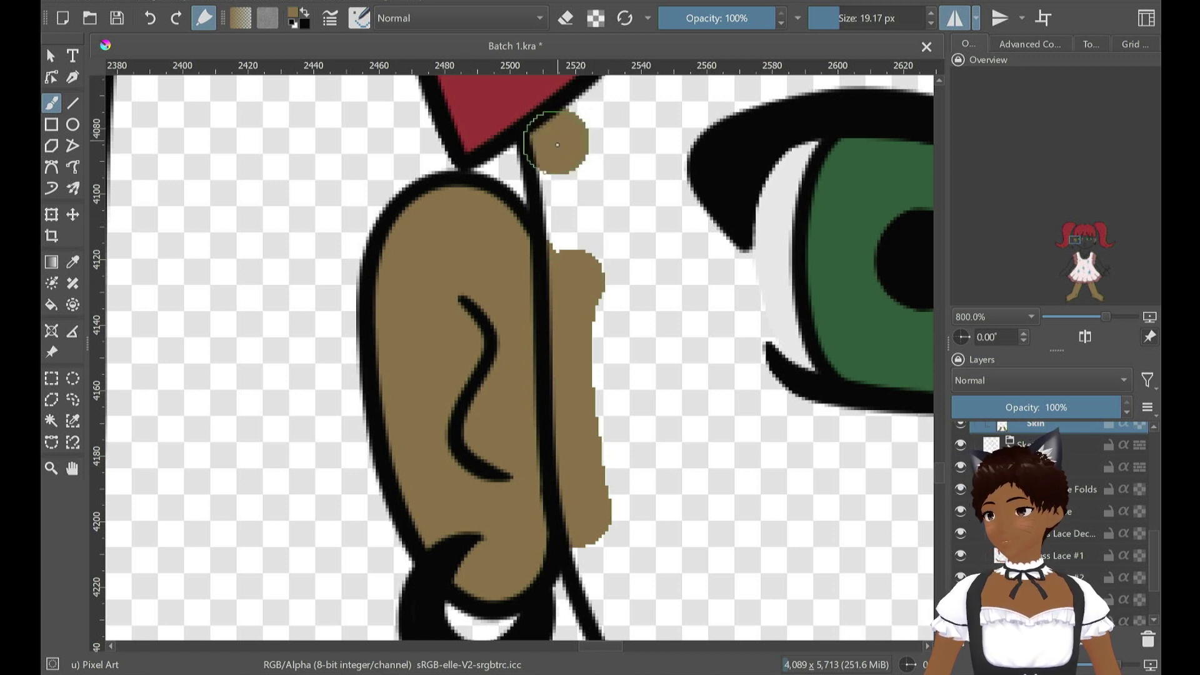
pyautogui.moveTo(556, 141); pyautogui.dragTo(584, 338)
pyautogui.moveTo(574, 265)
pyautogui.mouseDown()
pyautogui.moveTo(606, 463)
pyautogui.moveTo(628, 363)
pyautogui.moveTo(597, 480)
pyautogui.mouseUp()
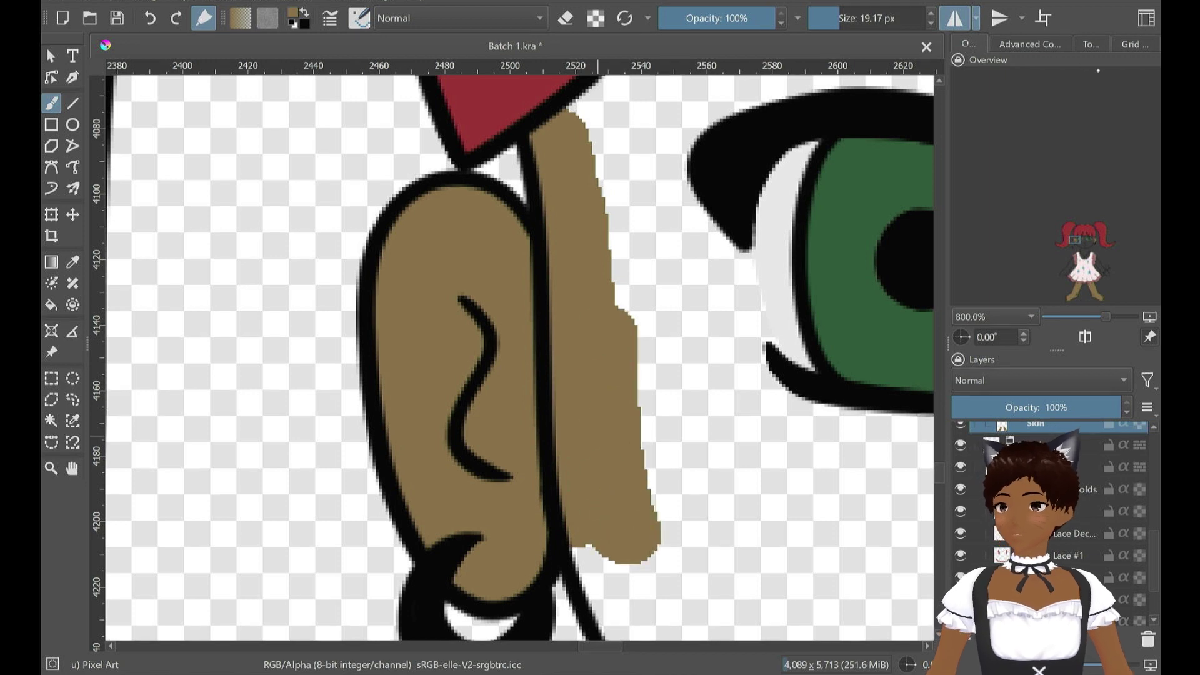
# Reduce the brush size to 11.22 px and paint a brown strip inside the jawline, from the earlobe toward the chin
pyautogui.moveTo(837, 19); pyautogui.dragTo(823, 23)
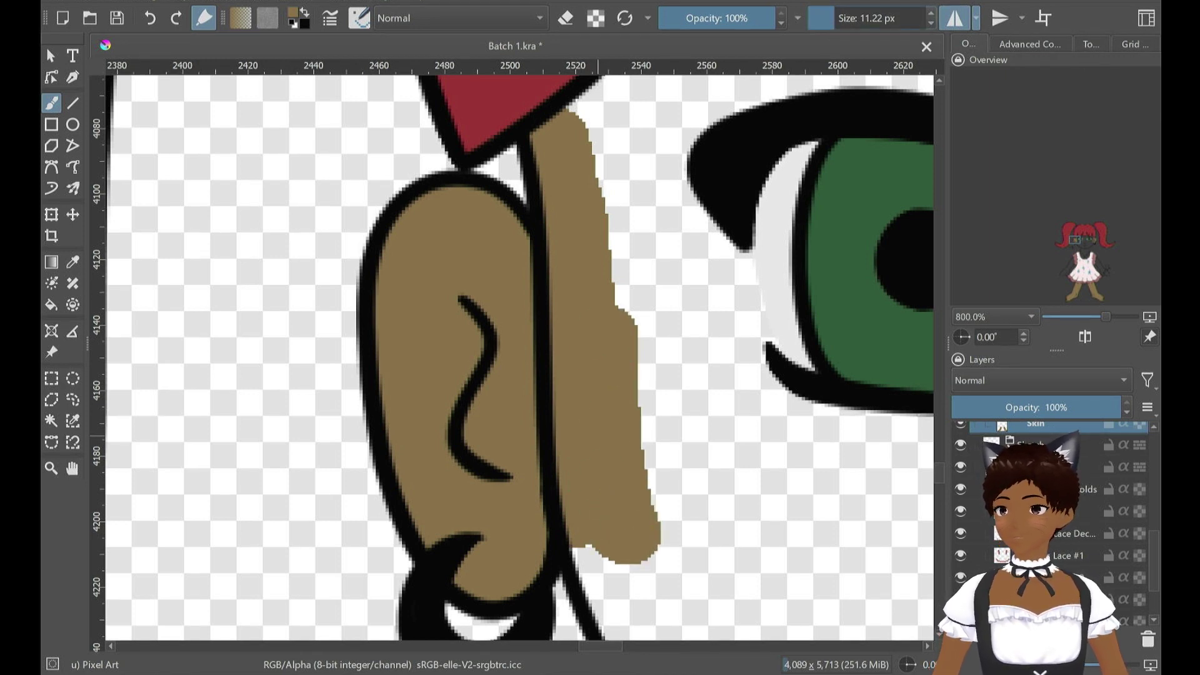
pyautogui.moveTo(941, 467); pyautogui.dragTo(942, 477)
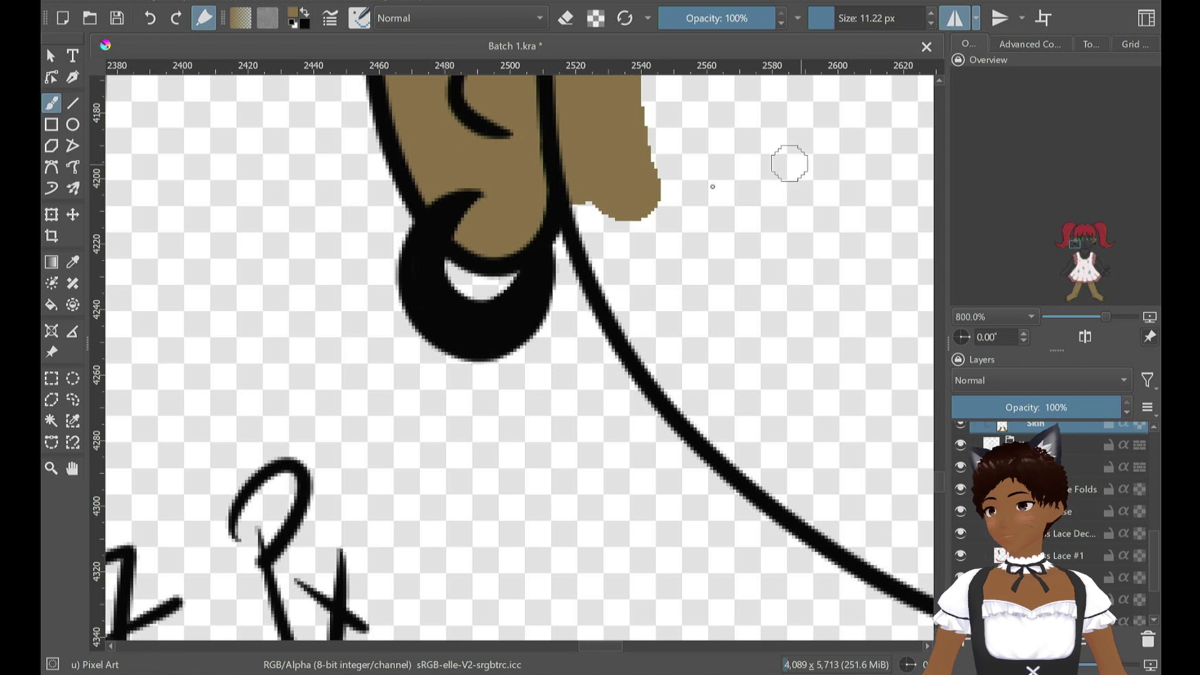
pyautogui.moveTo(585, 206); pyautogui.dragTo(594, 236)
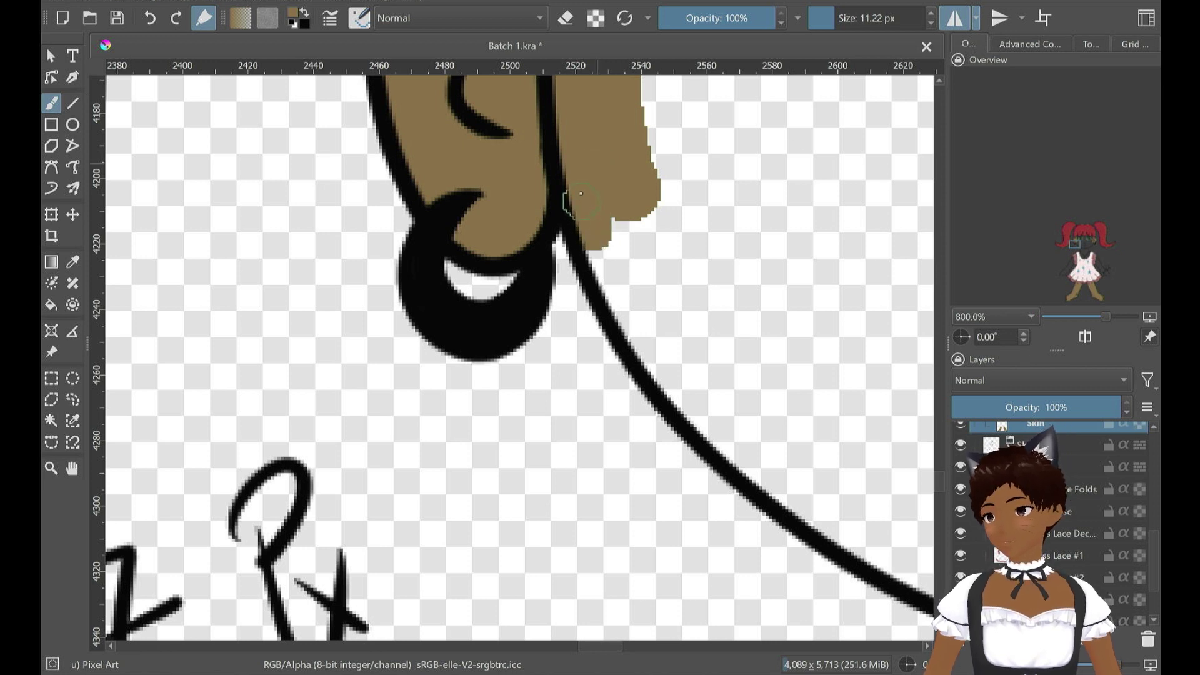
pyautogui.moveTo(581, 194)
pyautogui.mouseDown()
pyautogui.moveTo(598, 266)
pyautogui.moveTo(685, 400)
pyautogui.moveTo(827, 530)
pyautogui.moveTo(813, 515)
pyautogui.moveTo(887, 556)
pyautogui.mouseUp()
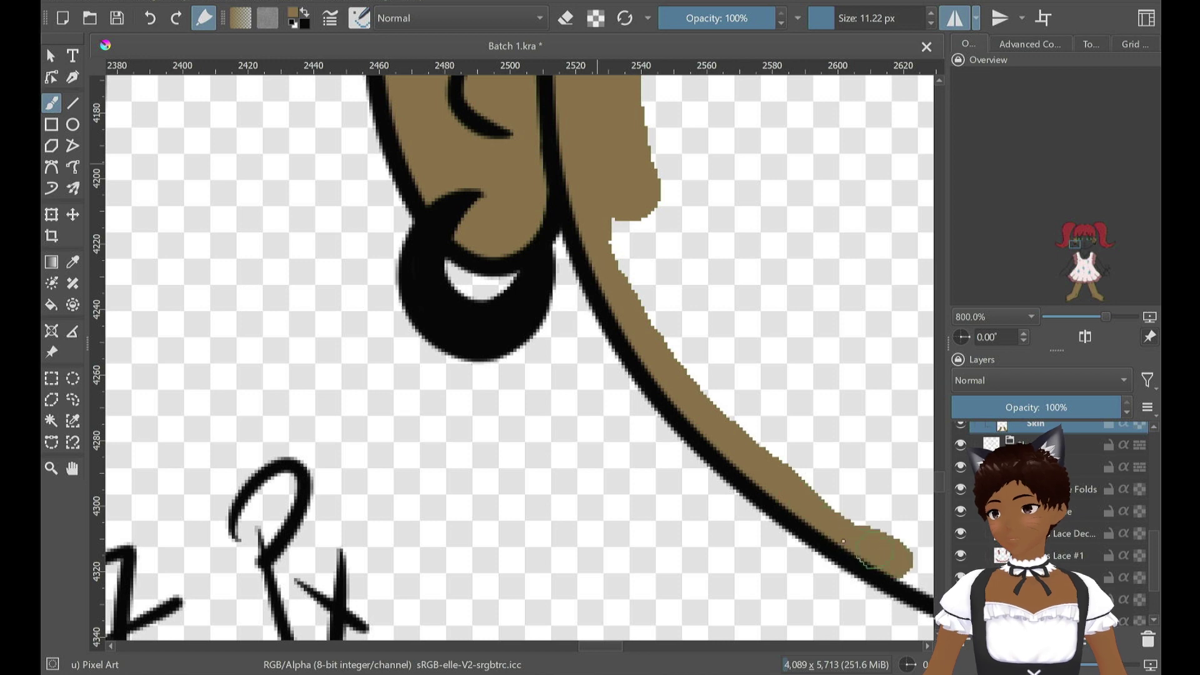
pyautogui.moveTo(740, 465); pyautogui.dragTo(730, 415)
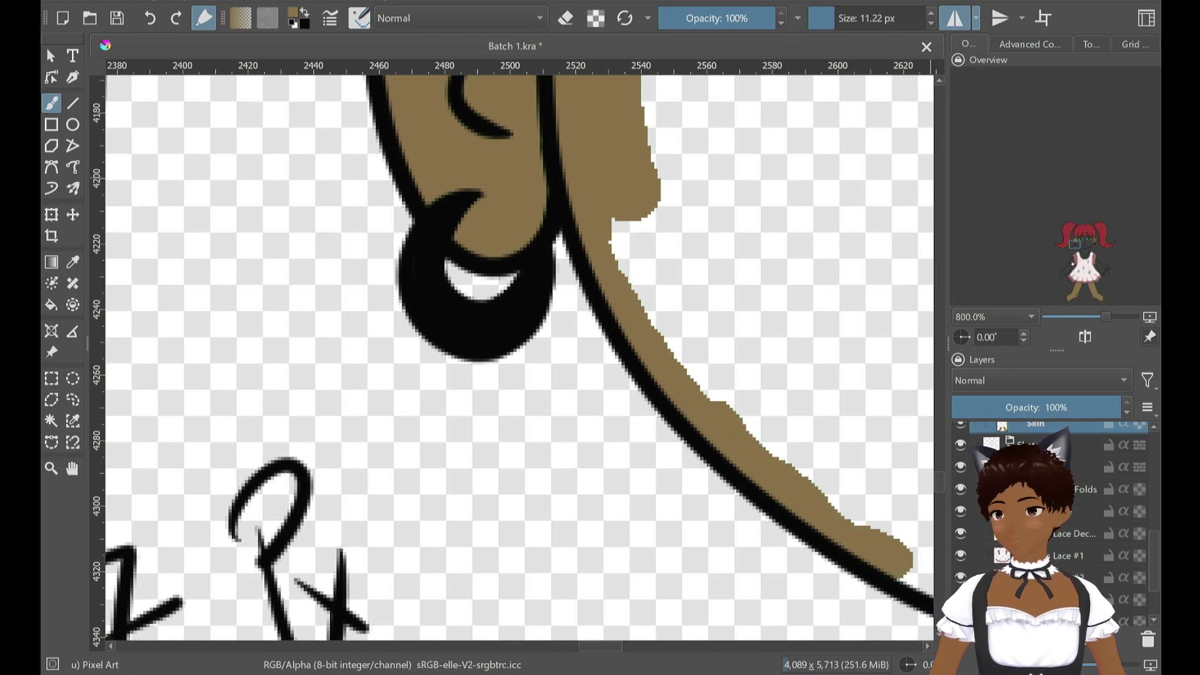
# Fill the pointed gaps in the fringe with brown along the hair outline, reducing the brush to 3.65 px for the narrow tips
pyautogui.moveTo(563, 156); pyautogui.dragTo(575, 587)
pyautogui.moveTo(806, 137); pyautogui.dragTo(436, 505)
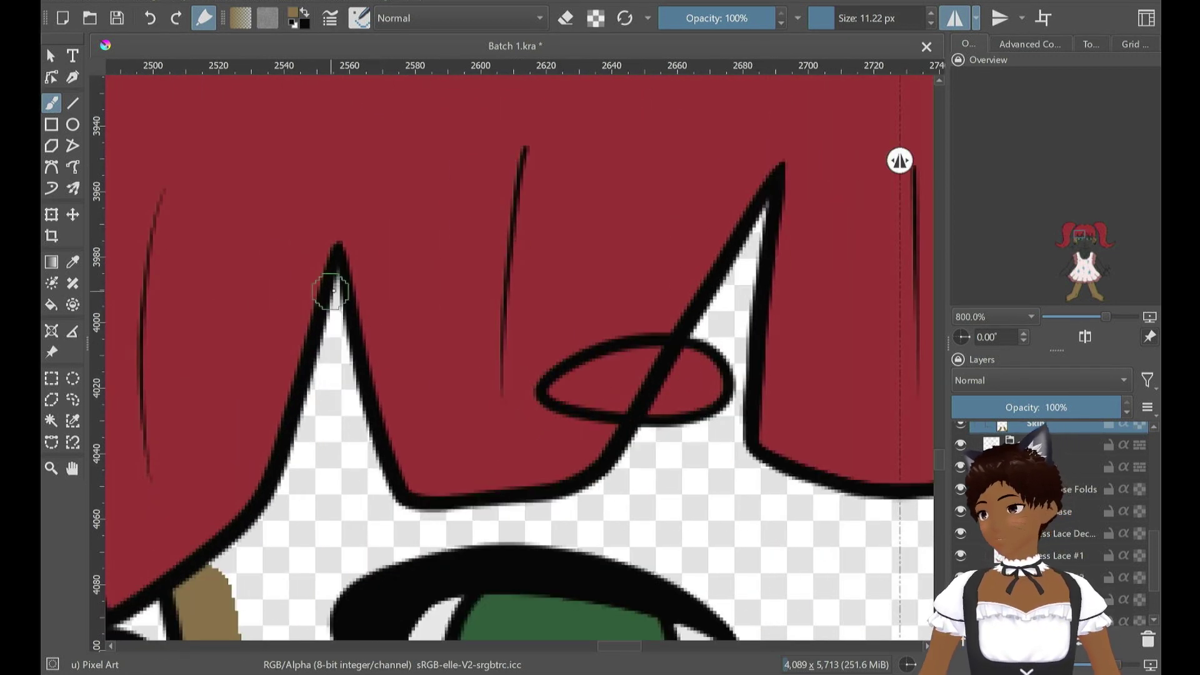
pyautogui.moveTo(198, 583)
pyautogui.mouseDown()
pyautogui.moveTo(280, 506)
pyautogui.moveTo(338, 313)
pyautogui.mouseUp()
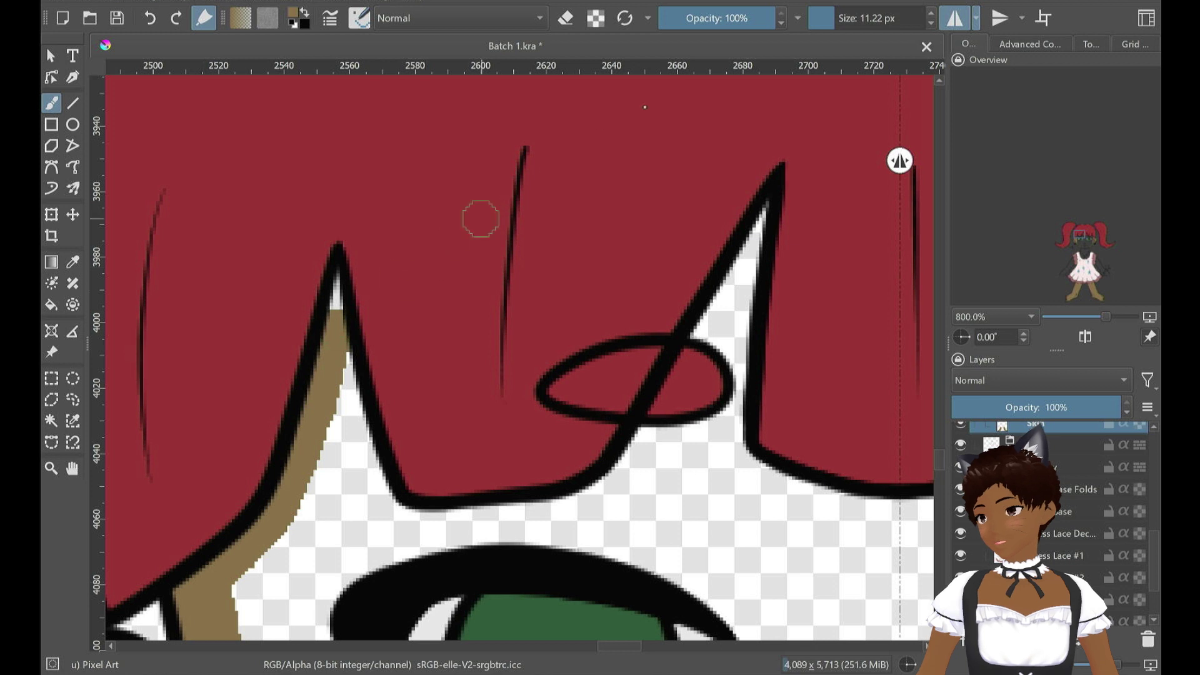
pyautogui.moveTo(837, 25); pyautogui.dragTo(815, 32)
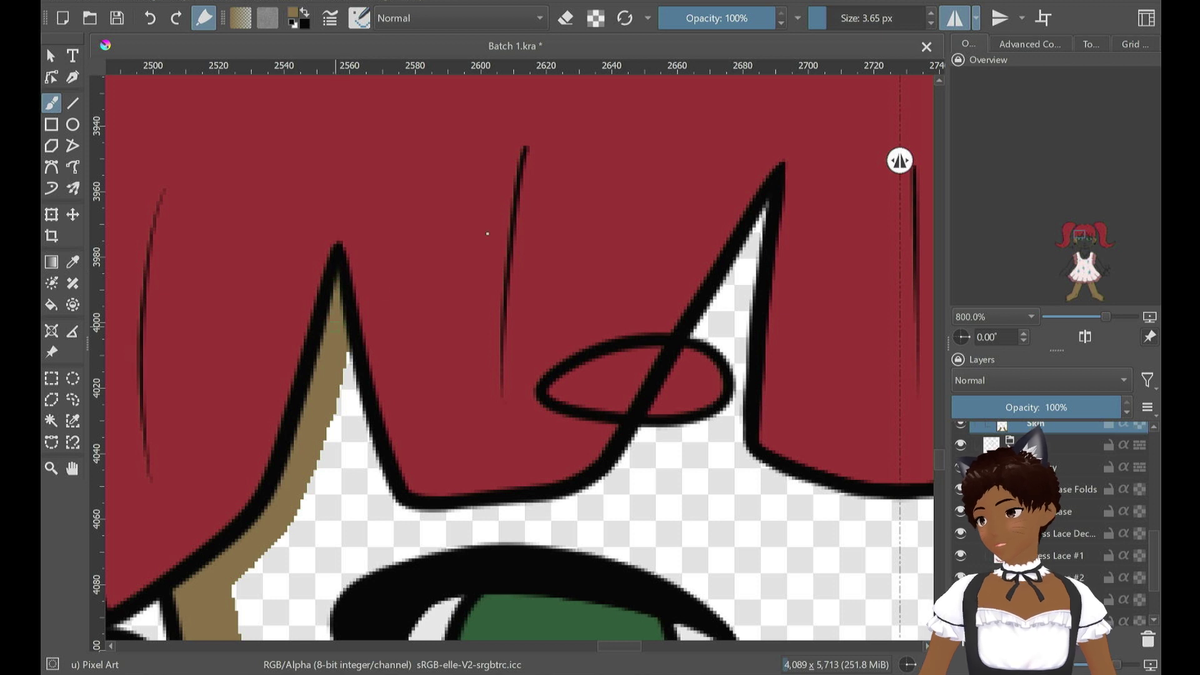
pyautogui.moveTo(348, 354); pyautogui.dragTo(345, 338)
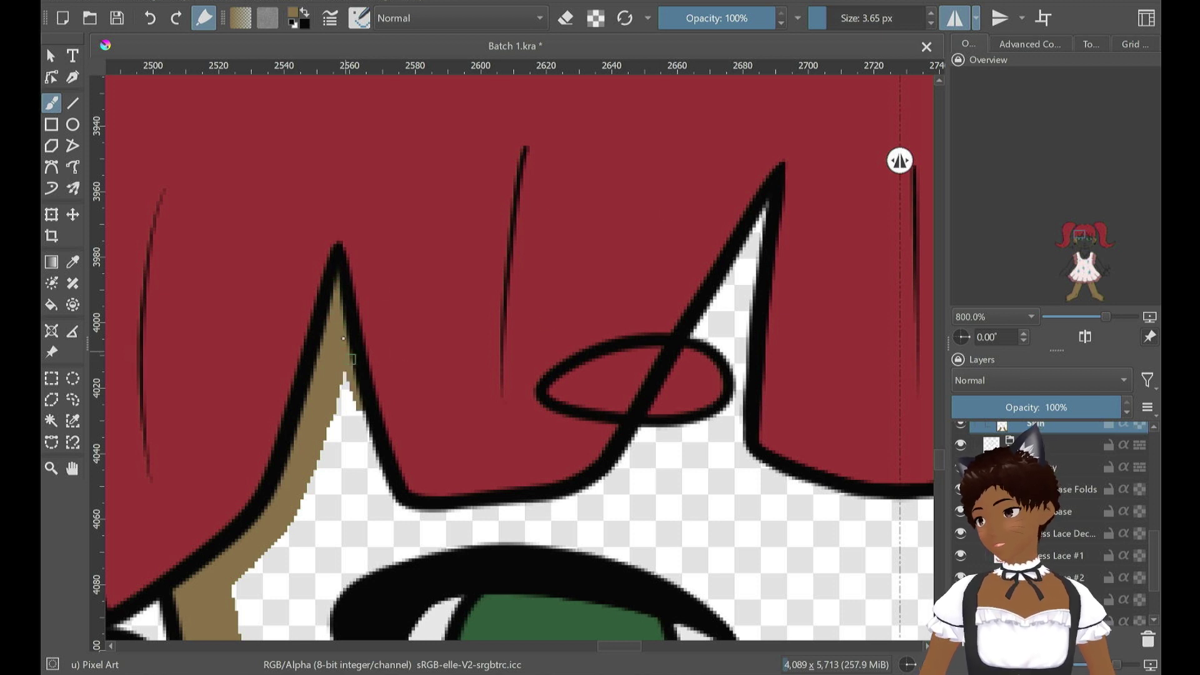
pyautogui.moveTo(361, 394)
pyautogui.mouseDown()
pyautogui.moveTo(383, 471)
pyautogui.moveTo(361, 441)
pyautogui.mouseUp()
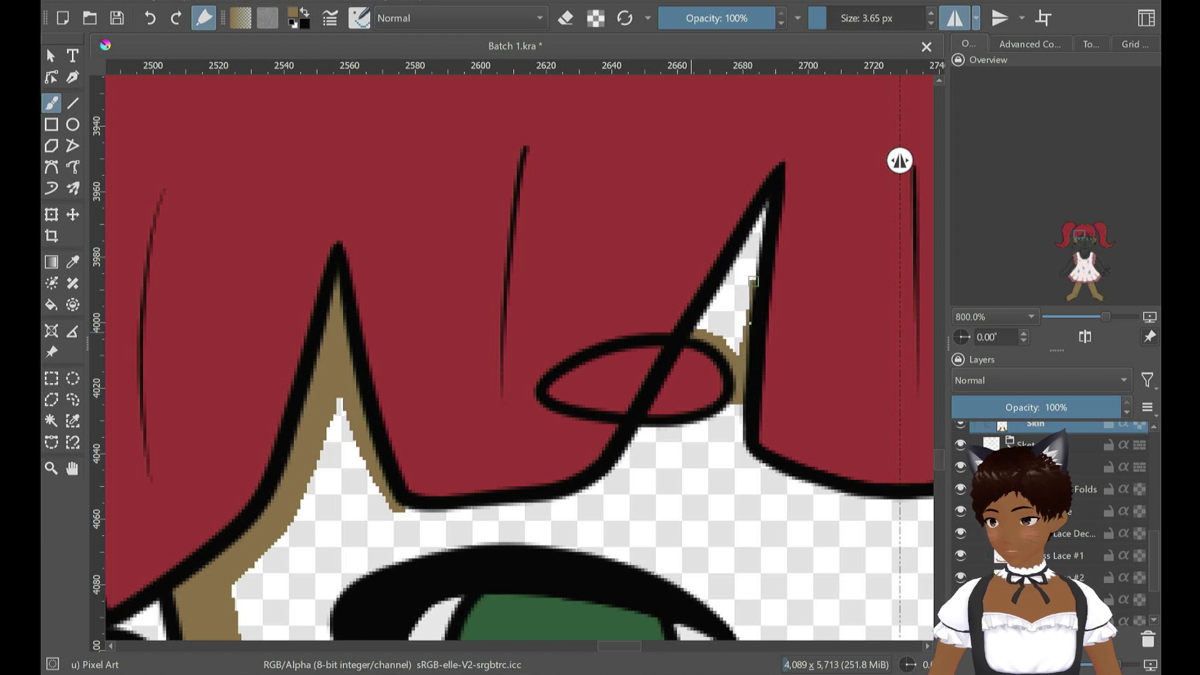
pyautogui.moveTo(756, 265)
pyautogui.mouseDown()
pyautogui.moveTo(769, 200)
pyautogui.moveTo(753, 227)
pyautogui.moveTo(770, 197)
pyautogui.moveTo(727, 270)
pyautogui.mouseUp()
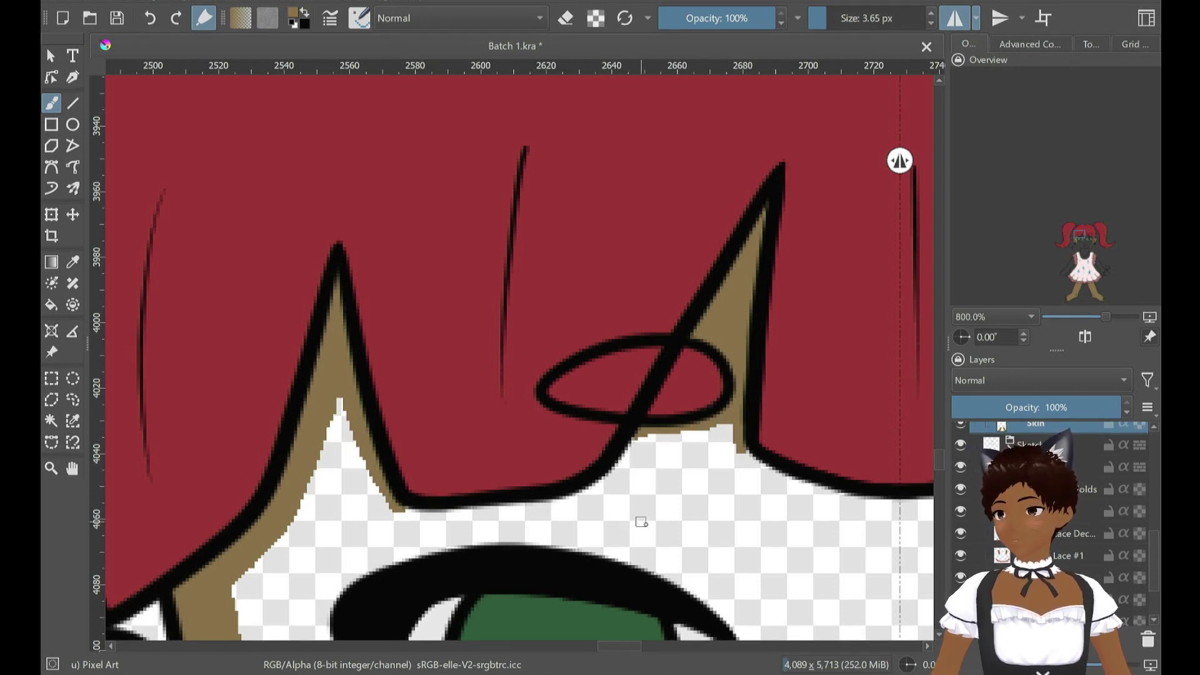
# Set the brush size to 13.45 px and paint brown along the fringe's lower edge and down the face's center between the eyes
pyautogui.scroll(-1, 642, 522)
pyautogui.keyDown('space'); pyautogui.moveTo(605, 500); pyautogui.dragTo(766, 421); pyautogui.keyUp('space')
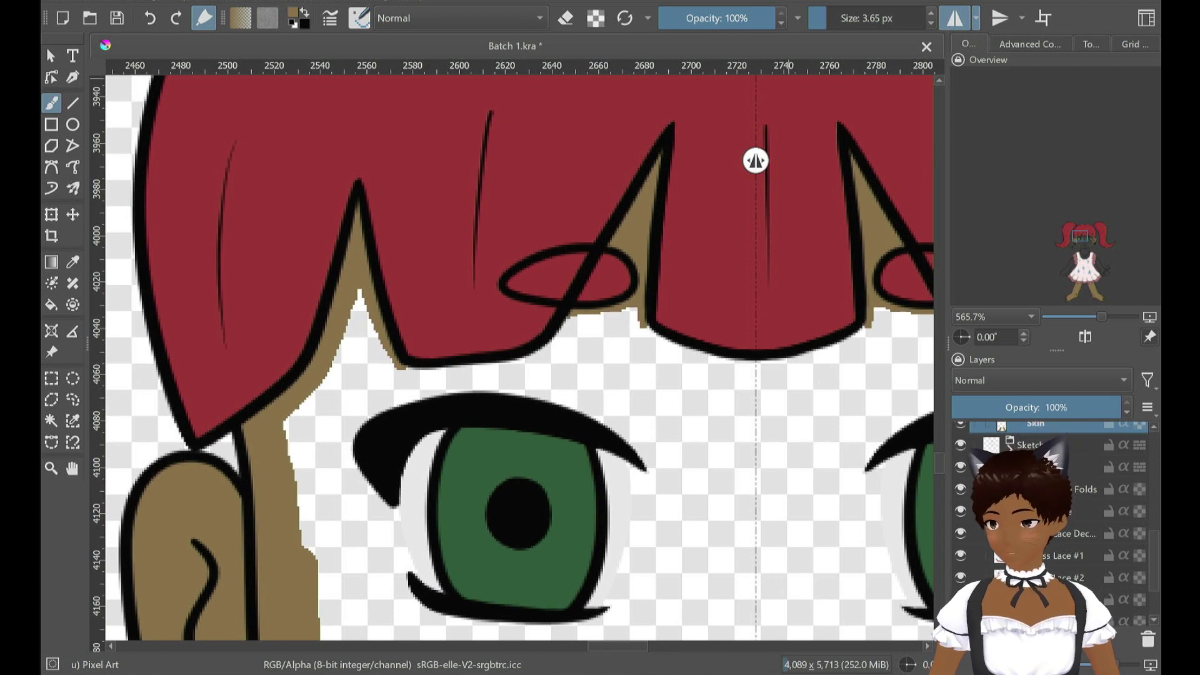
pyautogui.click(826, 23)
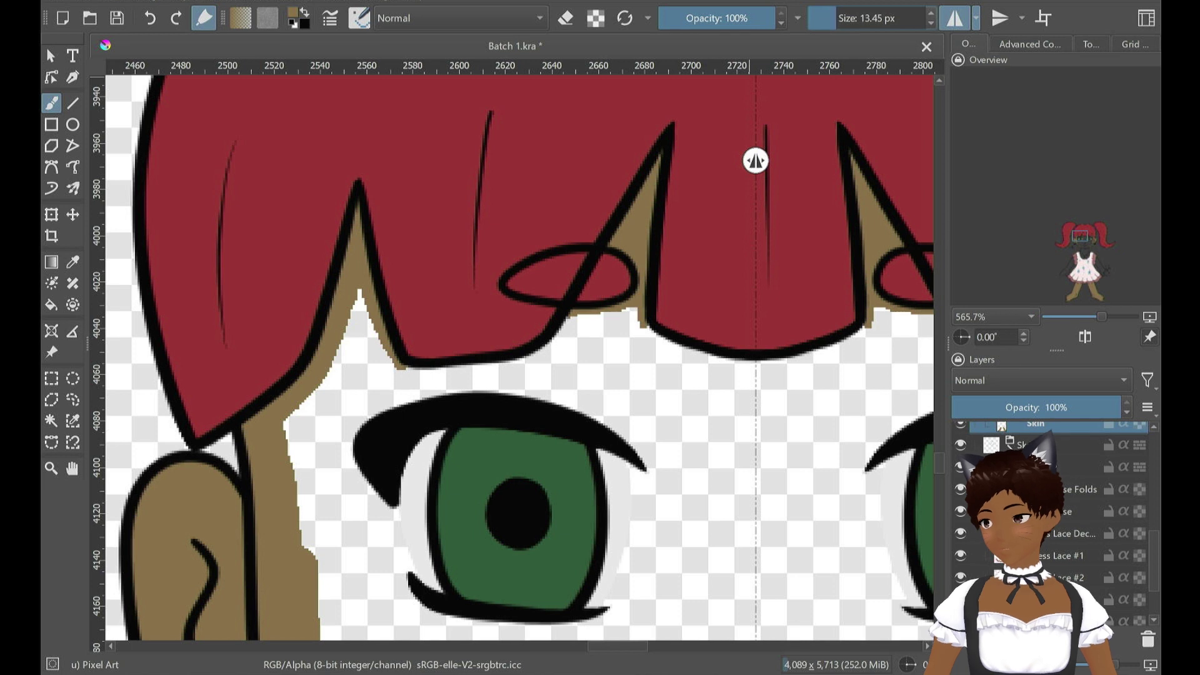
pyautogui.moveTo(357, 290)
pyautogui.mouseDown()
pyautogui.moveTo(351, 319)
pyautogui.moveTo(390, 374)
pyautogui.moveTo(470, 375)
pyautogui.mouseUp()
pyautogui.hotkey('ctrl', 'z')
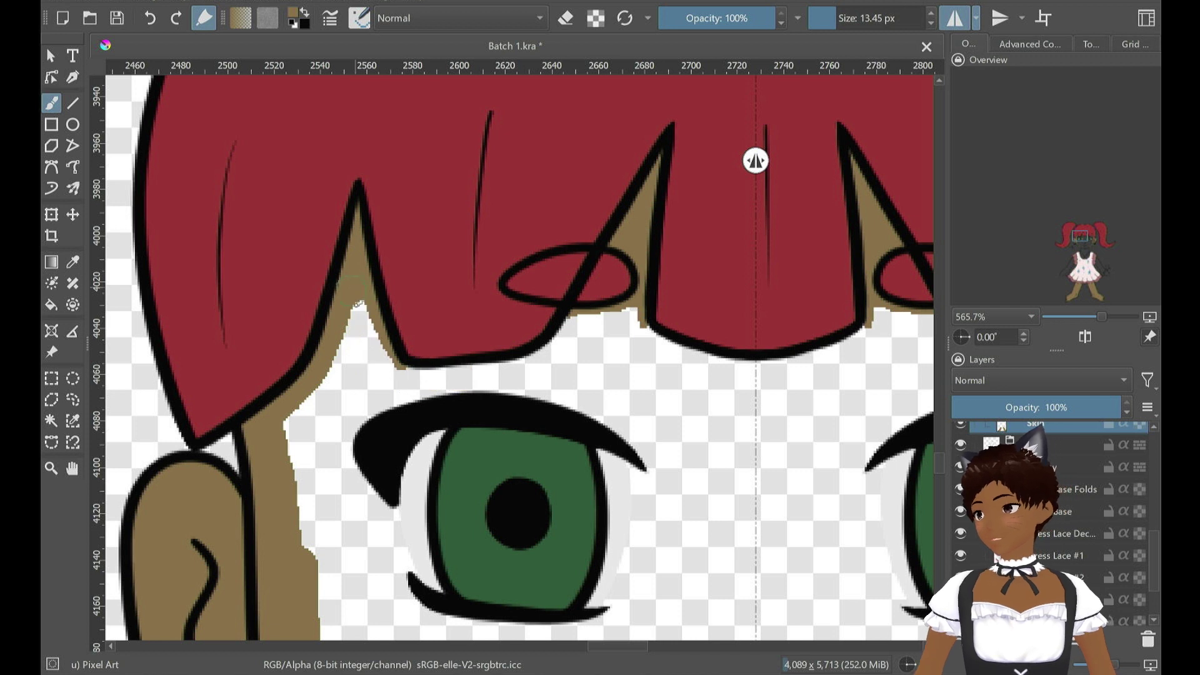
pyautogui.moveTo(357, 305)
pyautogui.mouseDown()
pyautogui.moveTo(362, 342)
pyautogui.moveTo(412, 379)
pyautogui.moveTo(547, 361)
pyautogui.moveTo(578, 327)
pyautogui.moveTo(624, 318)
pyautogui.moveTo(619, 343)
pyautogui.moveTo(644, 328)
pyautogui.moveTo(664, 349)
pyautogui.moveTo(743, 372)
pyautogui.moveTo(754, 386)
pyautogui.moveTo(755, 615)
pyautogui.mouseUp()
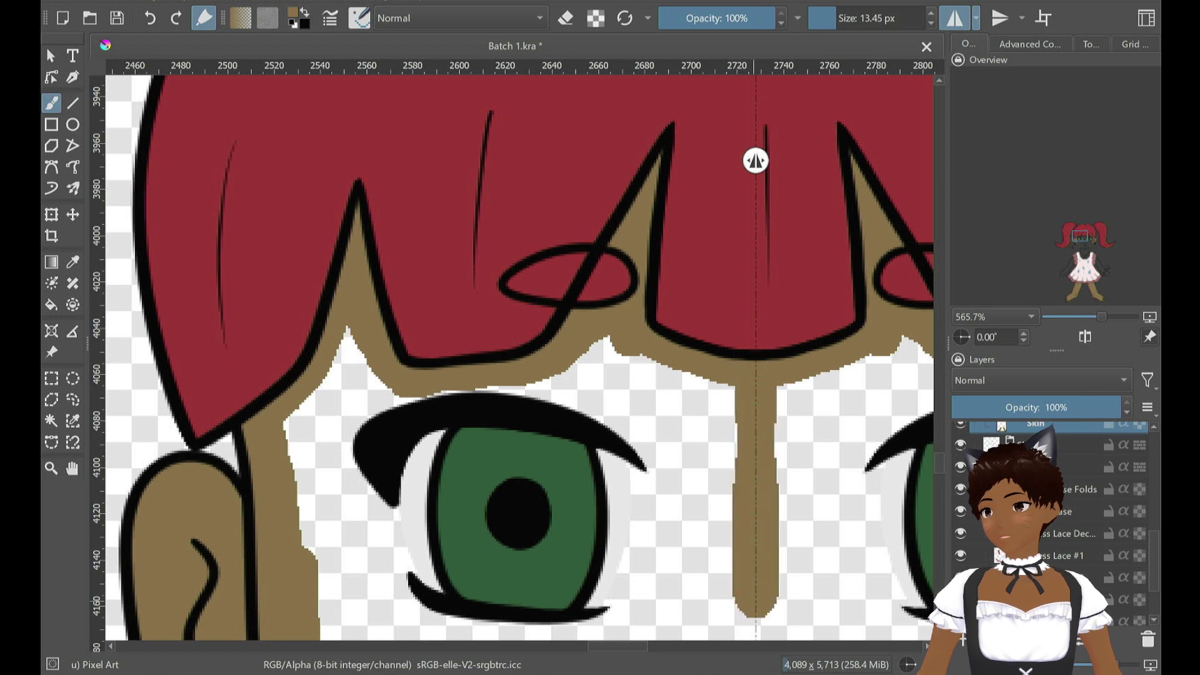
# Continue the brown center strip over the nose and mouth past the chin, and line the lower jaw and upper neck with brown
pyautogui.moveTo(942, 466); pyautogui.dragTo(945, 484)
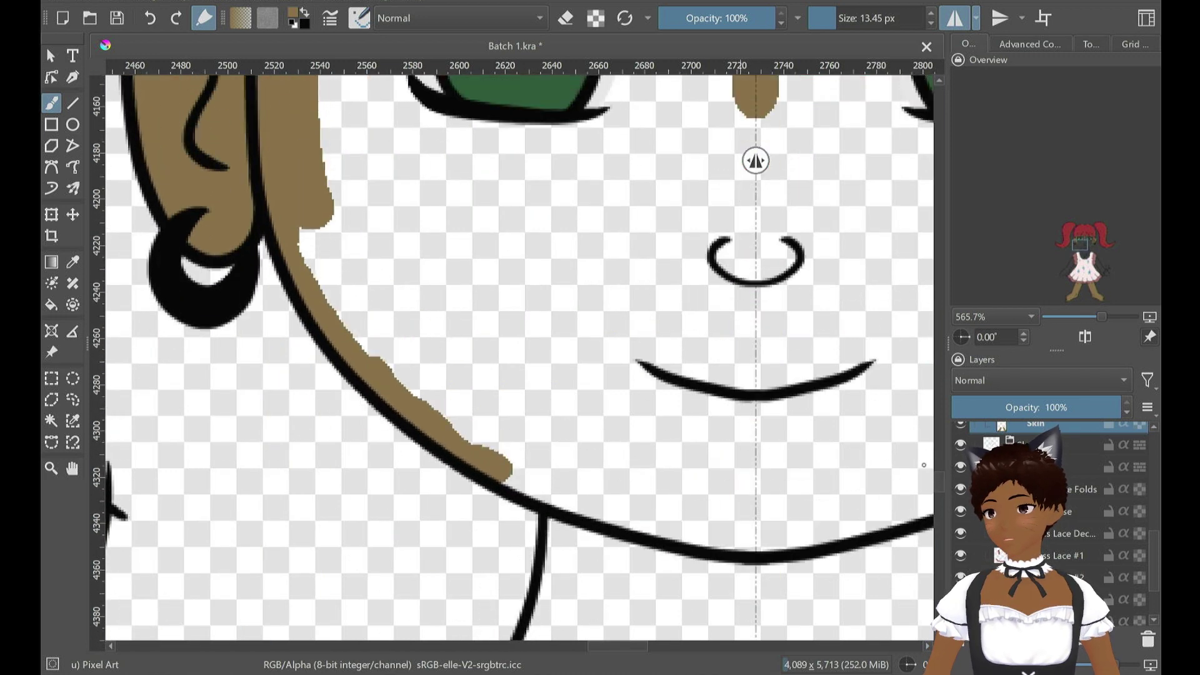
pyautogui.moveTo(741, 109)
pyautogui.mouseDown()
pyautogui.moveTo(753, 222)
pyautogui.moveTo(754, 600)
pyautogui.mouseUp()
pyautogui.moveTo(493, 461)
pyautogui.mouseDown()
pyautogui.moveTo(594, 524)
pyautogui.moveTo(748, 555)
pyautogui.moveTo(669, 562)
pyautogui.moveTo(584, 530)
pyautogui.moveTo(561, 559)
pyautogui.moveTo(559, 523)
pyautogui.moveTo(556, 597)
pyautogui.moveTo(555, 557)
pyautogui.mouseUp()
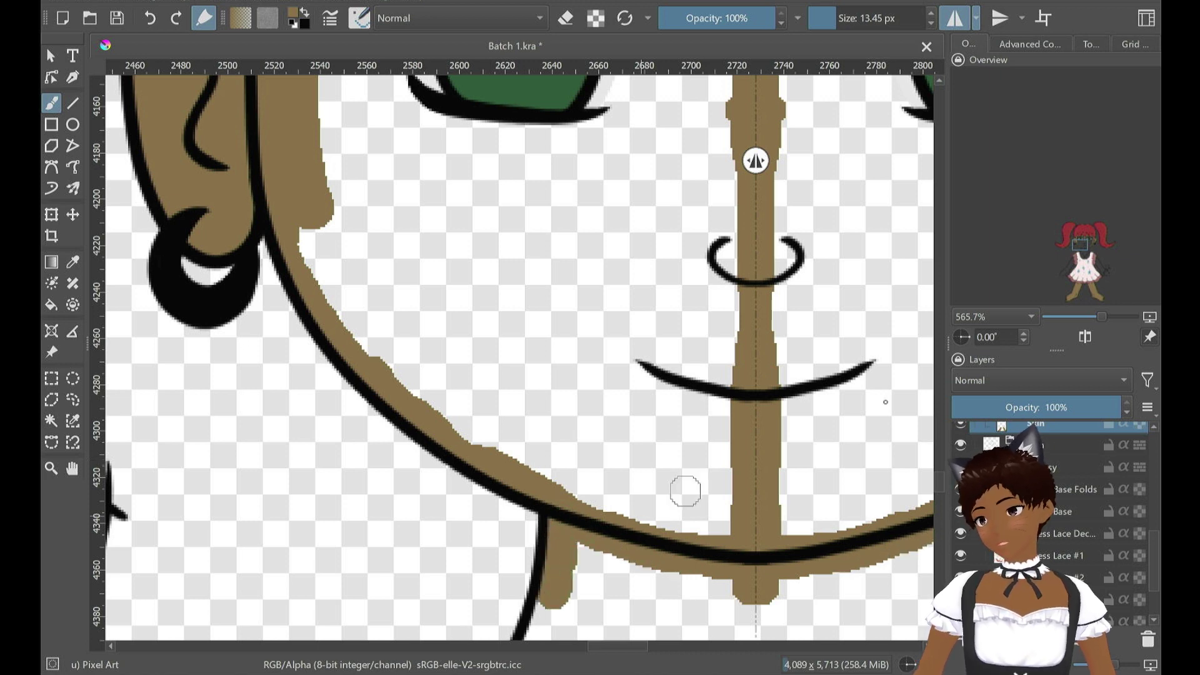
# Fill the neck with brown from the chin down to a point just above the necklace cords
pyautogui.scroll(-8, 580, 260)
pyautogui.scroll(3, 580, 259)
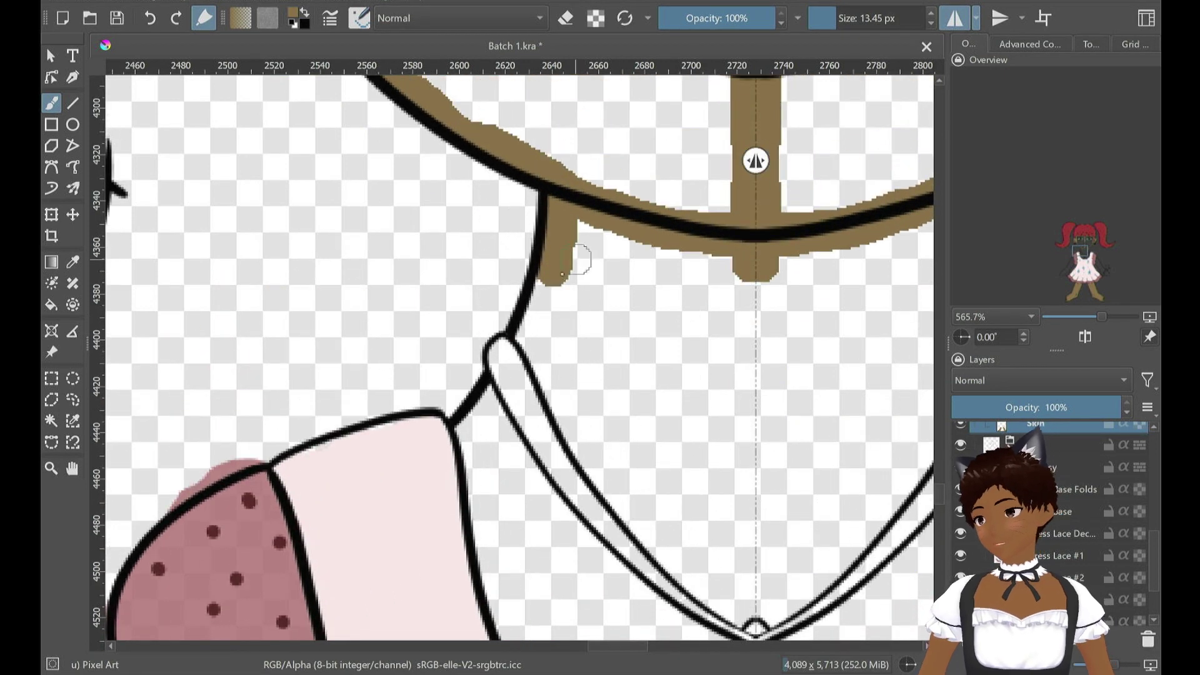
pyautogui.moveTo(548, 282)
pyautogui.mouseDown()
pyautogui.moveTo(525, 336)
pyautogui.moveTo(557, 268)
pyautogui.mouseUp()
pyautogui.hotkey('ctrl', 'z')
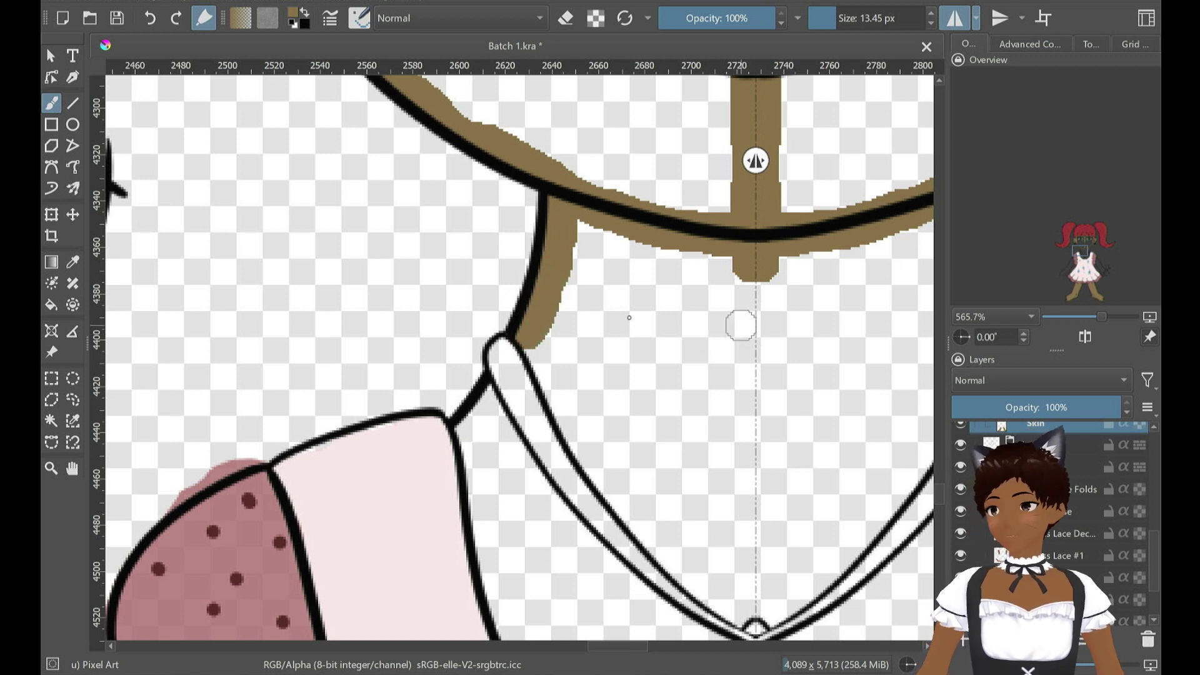
pyautogui.click(919, 181)
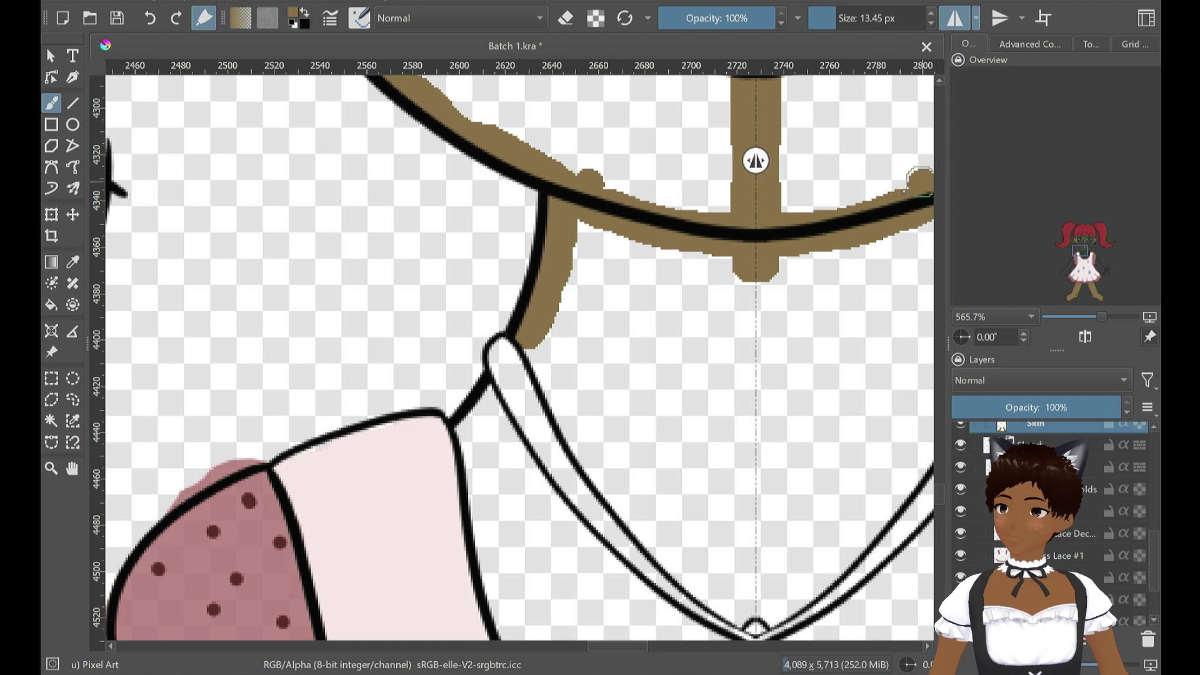
pyautogui.hotkey('ctrl', 'z')
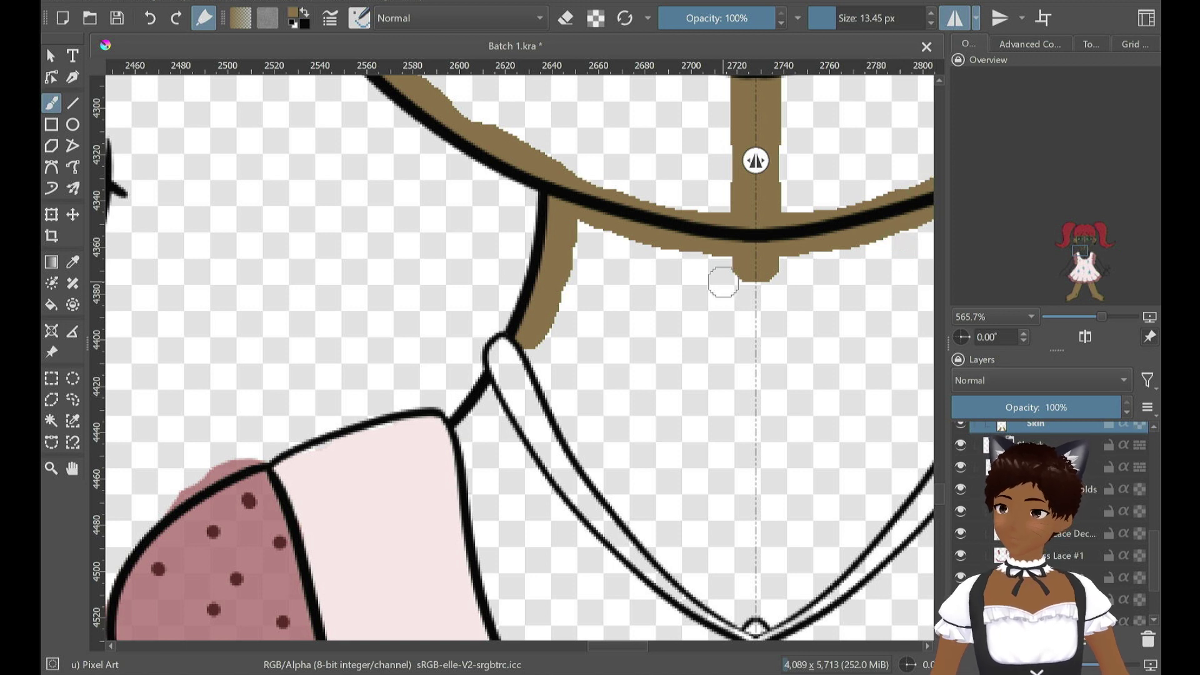
pyautogui.moveTo(562, 372)
pyautogui.mouseDown()
pyautogui.moveTo(713, 518)
pyautogui.moveTo(755, 487)
pyautogui.moveTo(755, 233)
pyautogui.moveTo(730, 374)
pyautogui.moveTo(730, 509)
pyautogui.moveTo(715, 256)
pyautogui.moveTo(712, 496)
pyautogui.moveTo(596, 375)
pyautogui.moveTo(563, 300)
pyautogui.moveTo(582, 224)
pyautogui.moveTo(697, 265)
pyautogui.moveTo(590, 294)
pyautogui.moveTo(587, 359)
pyautogui.moveTo(669, 438)
pyautogui.moveTo(693, 384)
pyautogui.moveTo(681, 266)
pyautogui.moveTo(604, 315)
pyautogui.moveTo(671, 431)
pyautogui.moveTo(684, 275)
pyautogui.moveTo(678, 363)
pyautogui.moveTo(659, 281)
pyautogui.mouseUp()
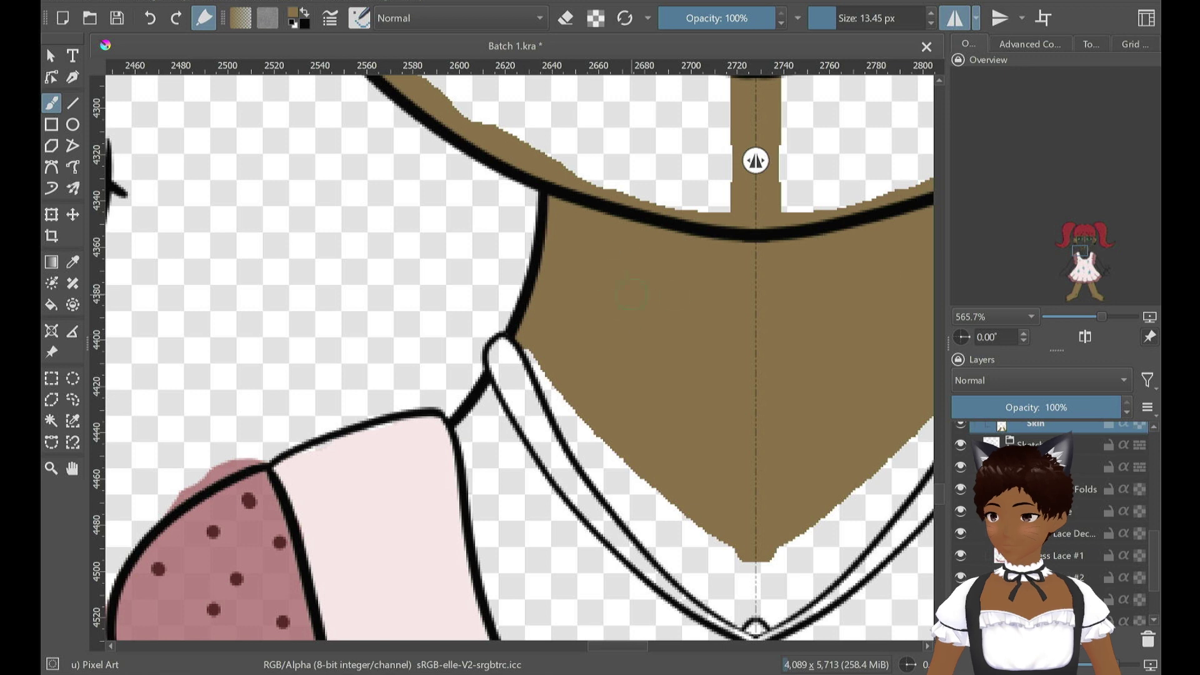
# Outline the eye with brown around its lashes and white, and fill the skin between the eyes and below the fringe
pyautogui.scroll(10, 922, 441)
pyautogui.scroll(-3, 912, 439)
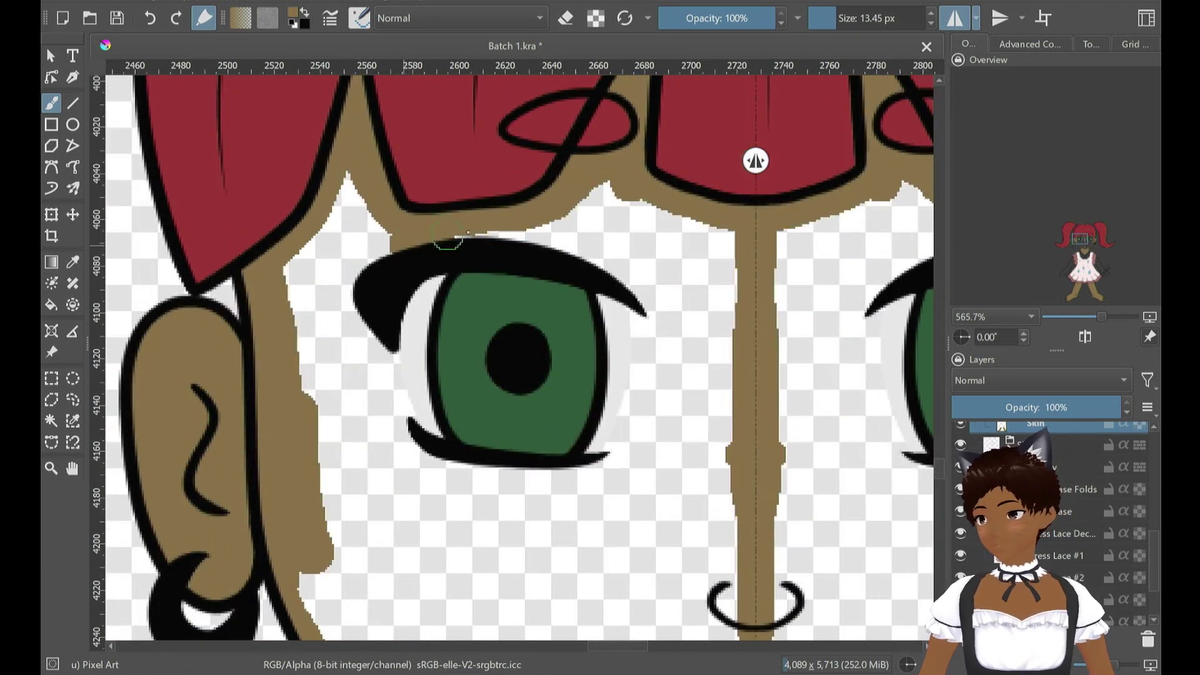
pyautogui.moveTo(477, 231)
pyautogui.mouseDown()
pyautogui.moveTo(605, 255)
pyautogui.moveTo(656, 318)
pyautogui.moveTo(626, 309)
pyautogui.moveTo(625, 388)
pyautogui.moveTo(605, 449)
pyautogui.moveTo(581, 472)
pyautogui.moveTo(467, 453)
pyautogui.moveTo(401, 409)
pyautogui.moveTo(433, 454)
pyautogui.moveTo(532, 468)
pyautogui.mouseUp()
pyautogui.moveTo(417, 310)
pyautogui.mouseDown()
pyautogui.moveTo(384, 359)
pyautogui.moveTo(420, 433)
pyautogui.mouseUp()
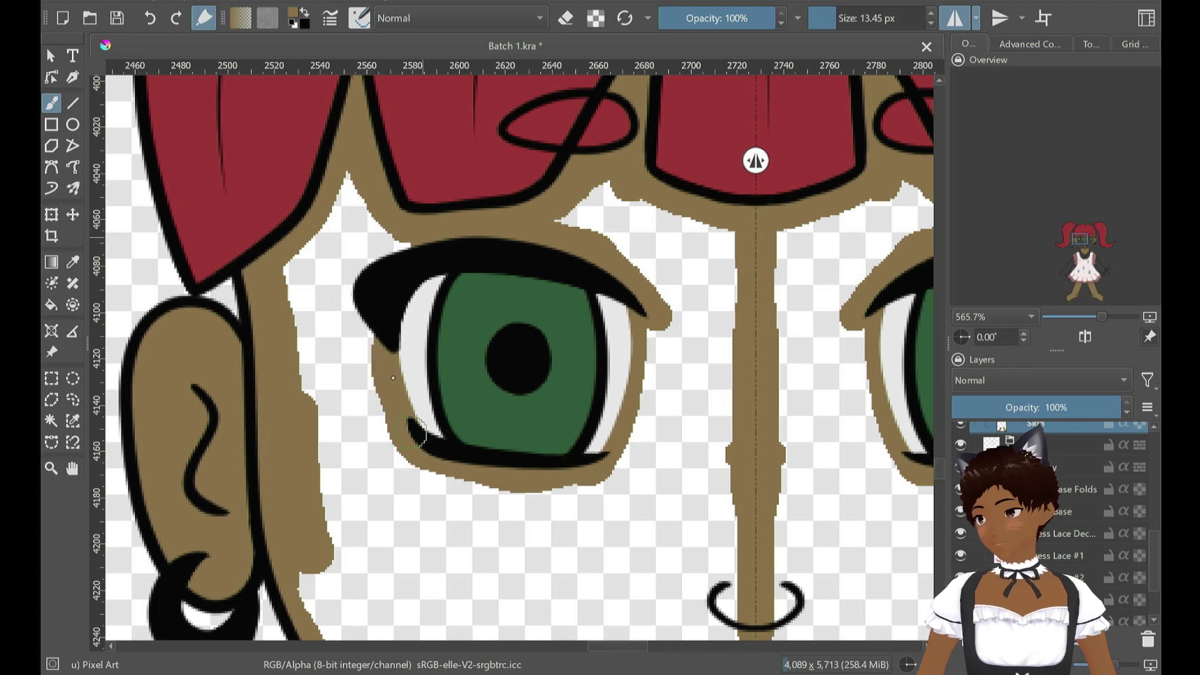
pyautogui.moveTo(378, 329)
pyautogui.mouseDown()
pyautogui.moveTo(368, 373)
pyautogui.moveTo(371, 262)
pyautogui.moveTo(350, 305)
pyautogui.moveTo(369, 262)
pyautogui.mouseUp()
pyautogui.moveTo(605, 192)
pyautogui.mouseDown()
pyautogui.moveTo(564, 242)
pyautogui.moveTo(602, 239)
pyautogui.moveTo(666, 284)
pyautogui.moveTo(709, 258)
pyautogui.moveTo(702, 288)
pyautogui.moveTo(718, 291)
pyautogui.moveTo(691, 339)
pyautogui.moveTo(673, 336)
pyautogui.moveTo(605, 468)
pyautogui.moveTo(660, 421)
pyautogui.moveTo(739, 299)
pyautogui.moveTo(726, 447)
pyautogui.mouseUp()
pyautogui.moveTo(722, 491); pyautogui.dragTo(487, 498)
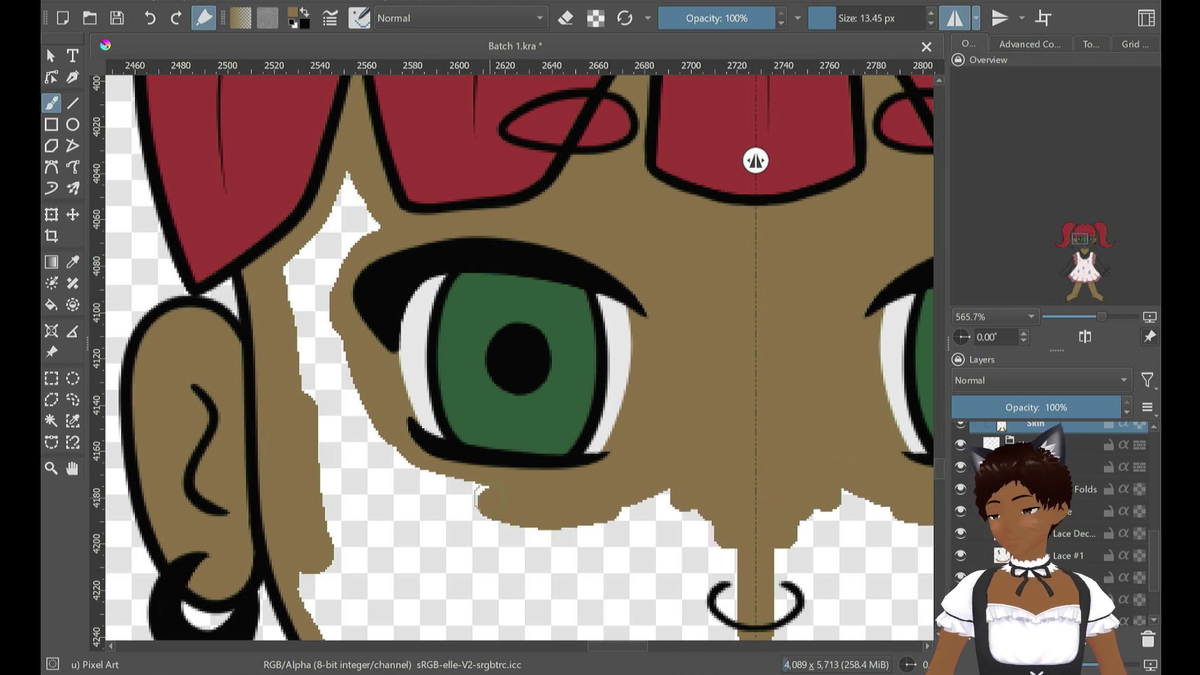
# Enlarge the brush to 45.37 px and fill the cheeks, nose area, mouth area and chin with brown
pyautogui.scroll(-3, 519, 433)
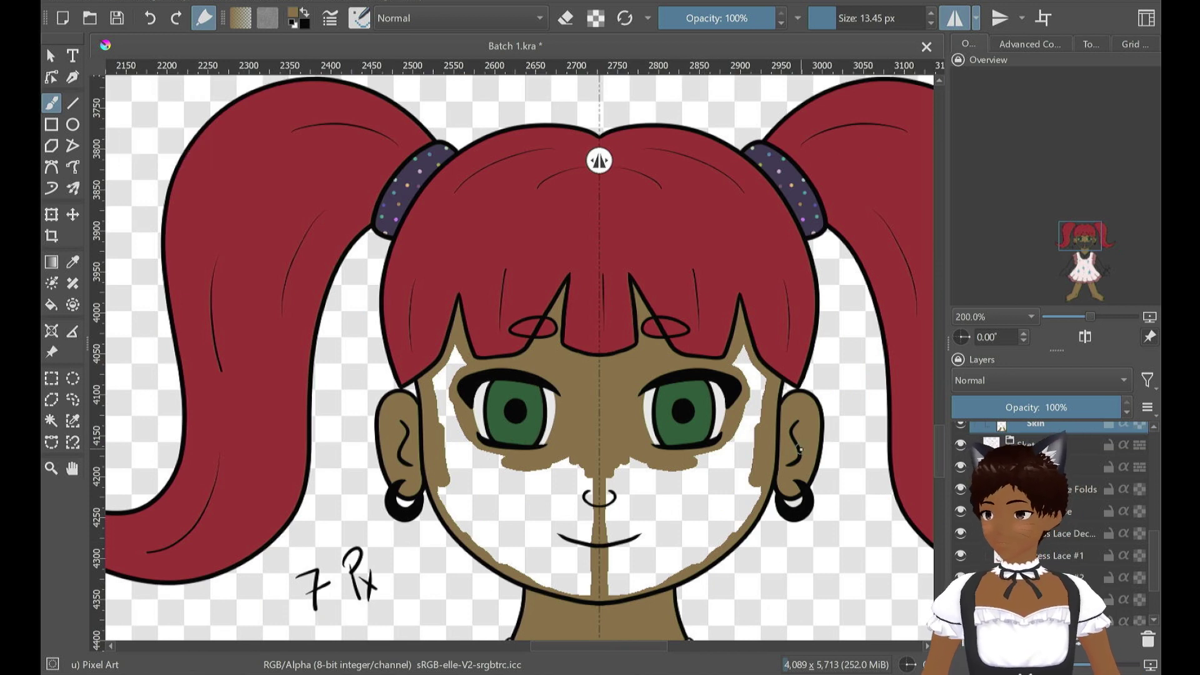
pyautogui.moveTo(844, 19); pyautogui.dragTo(866, 23)
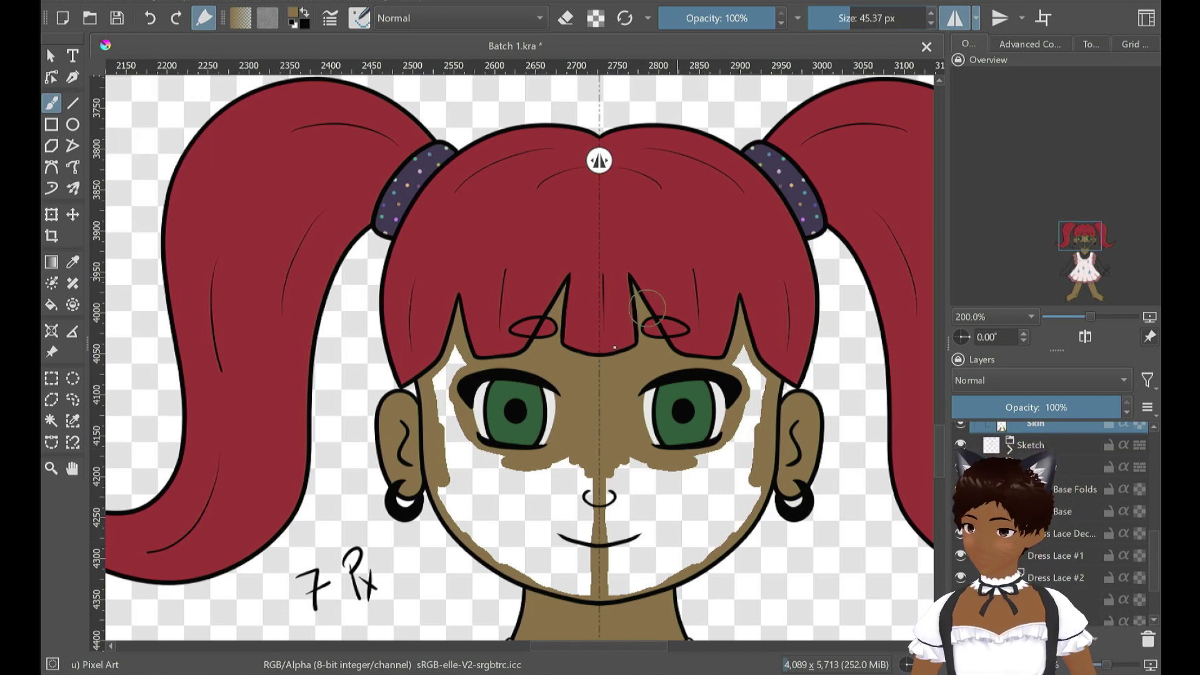
pyautogui.moveTo(464, 361)
pyautogui.mouseDown()
pyautogui.moveTo(443, 384)
pyautogui.moveTo(469, 383)
pyautogui.moveTo(450, 377)
pyautogui.moveTo(451, 454)
pyautogui.mouseUp()
pyautogui.hotkey('ctrl', 'z')
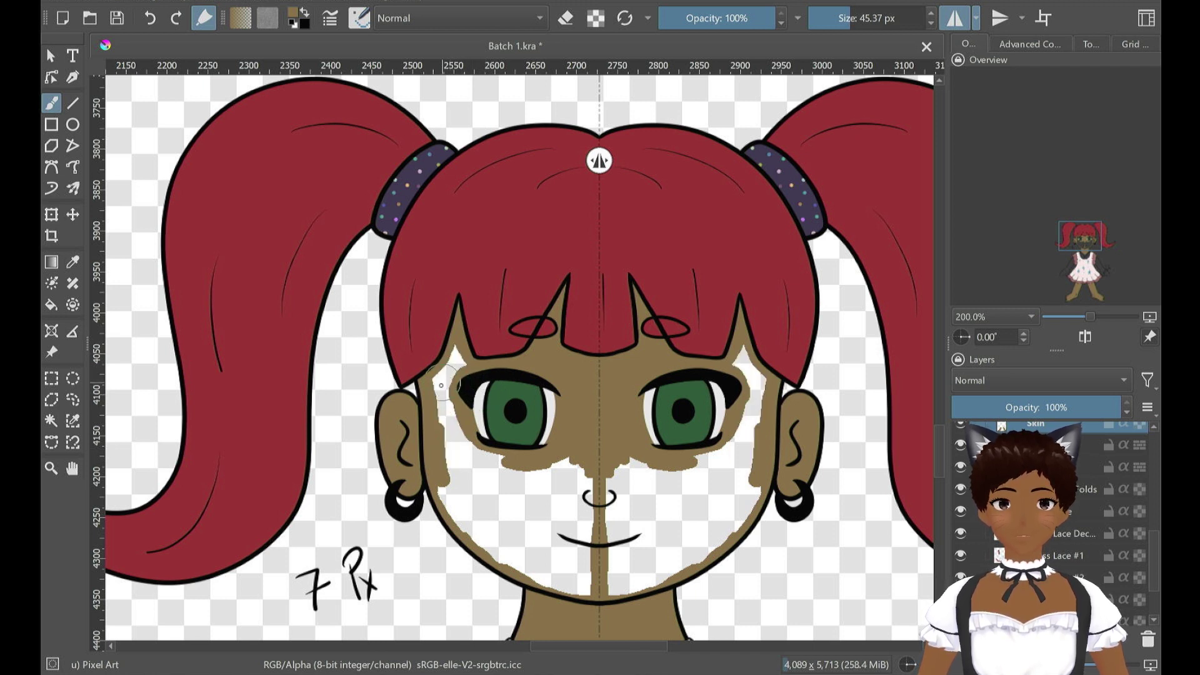
pyautogui.moveTo(441, 385)
pyautogui.mouseDown()
pyautogui.moveTo(450, 486)
pyautogui.moveTo(466, 520)
pyautogui.moveTo(585, 587)
pyautogui.moveTo(583, 461)
pyautogui.moveTo(530, 470)
pyautogui.moveTo(469, 454)
pyautogui.moveTo(478, 505)
pyautogui.moveTo(577, 562)
pyautogui.moveTo(571, 493)
pyautogui.moveTo(560, 529)
pyautogui.moveTo(552, 488)
pyautogui.moveTo(546, 526)
pyautogui.moveTo(512, 496)
pyautogui.mouseUp()
pyautogui.hotkey('ctrl', 'z')
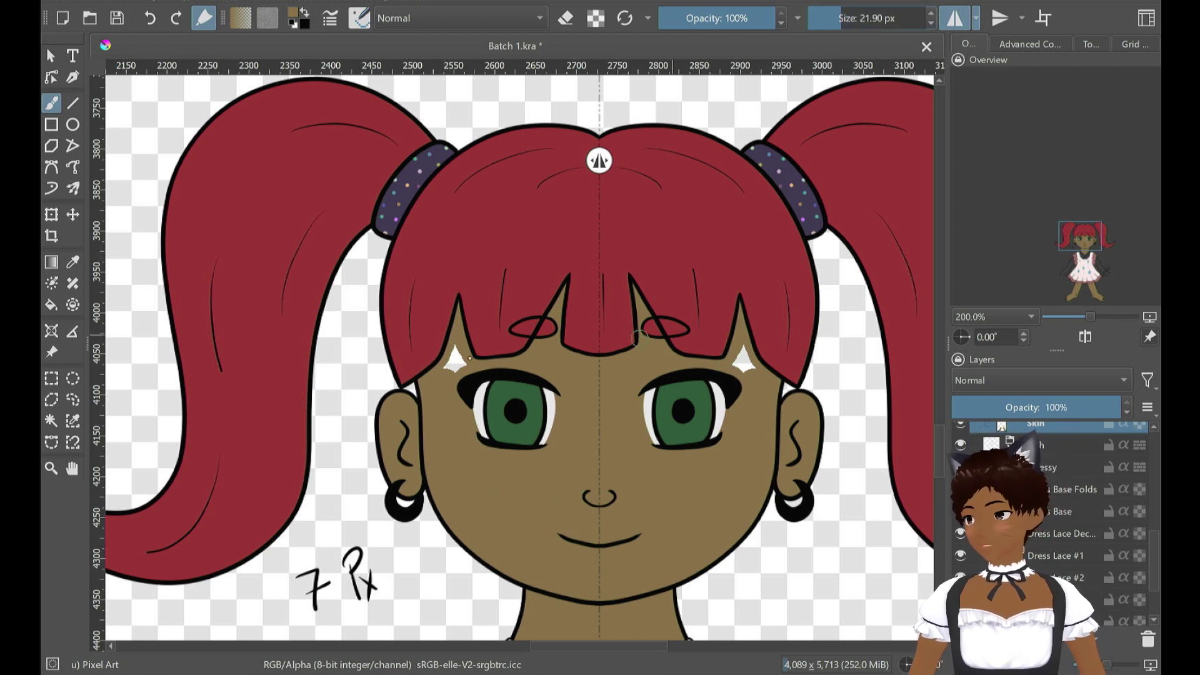
# Cover the remaining unpainted spots between the outer fringe tips and the eyes with brown, and save the document
pyautogui.moveTo(456, 347); pyautogui.dragTo(456, 354)
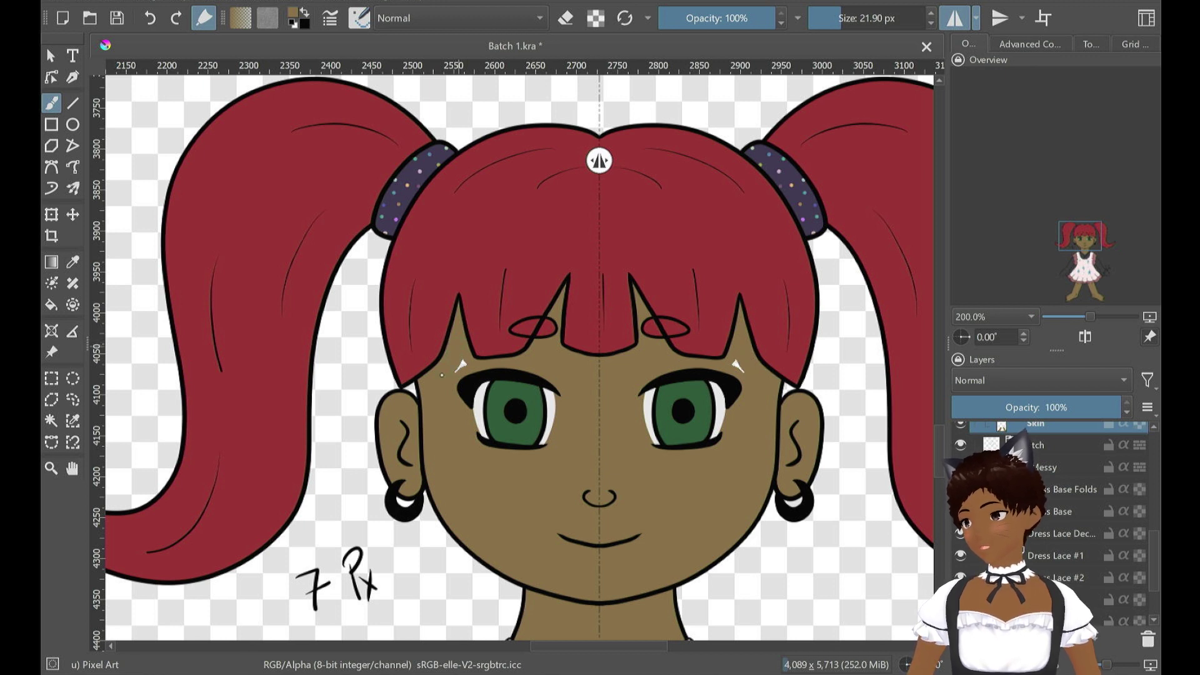
pyautogui.moveTo(456, 369); pyautogui.dragTo(462, 364)
pyautogui.hotkey('ctrl', 's')
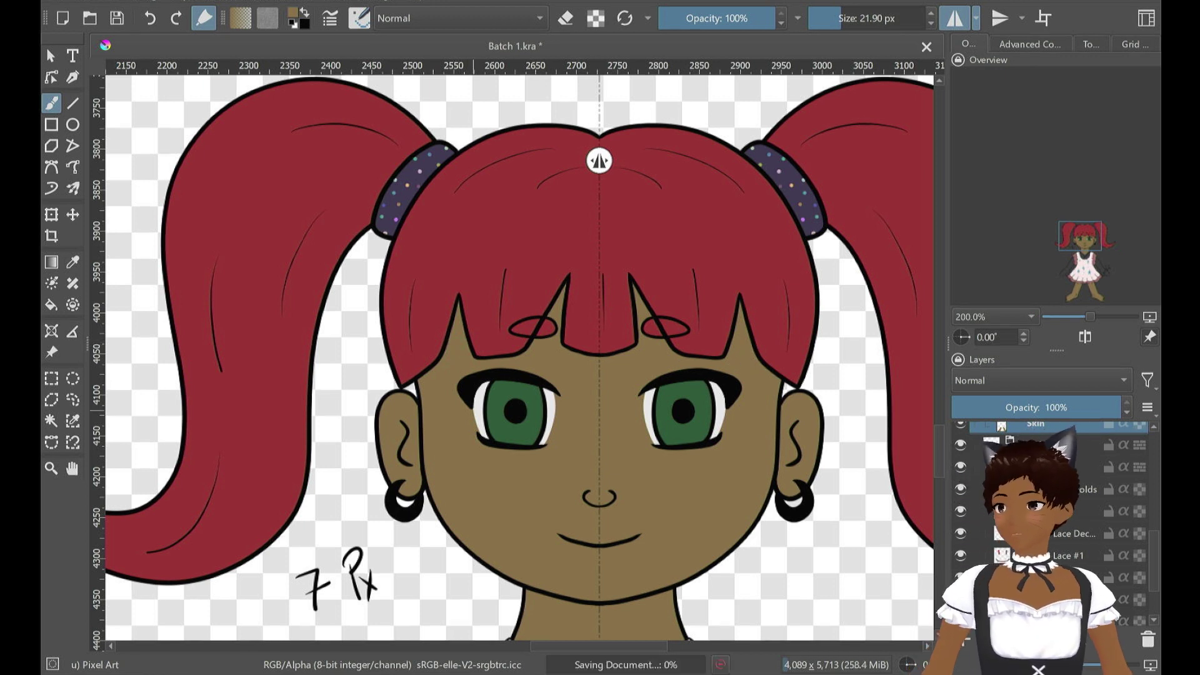
pyautogui.moveTo(782, 354); pyautogui.dragTo(830, 49)
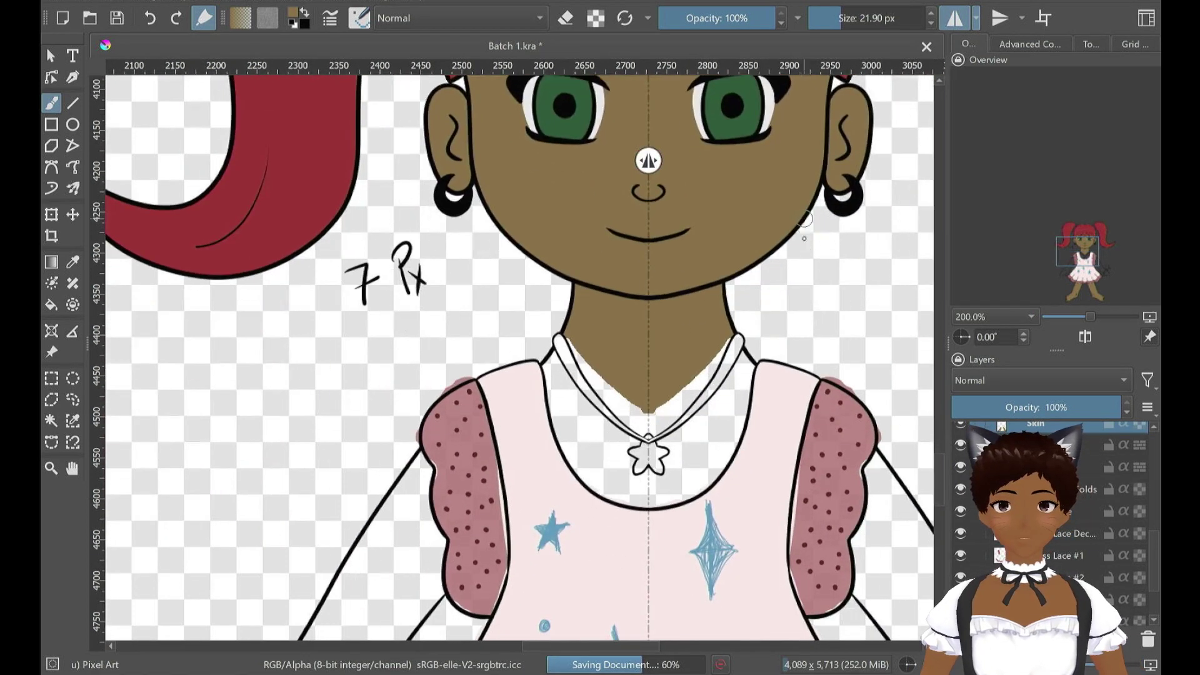
pyautogui.scroll(-4, 773, 427)
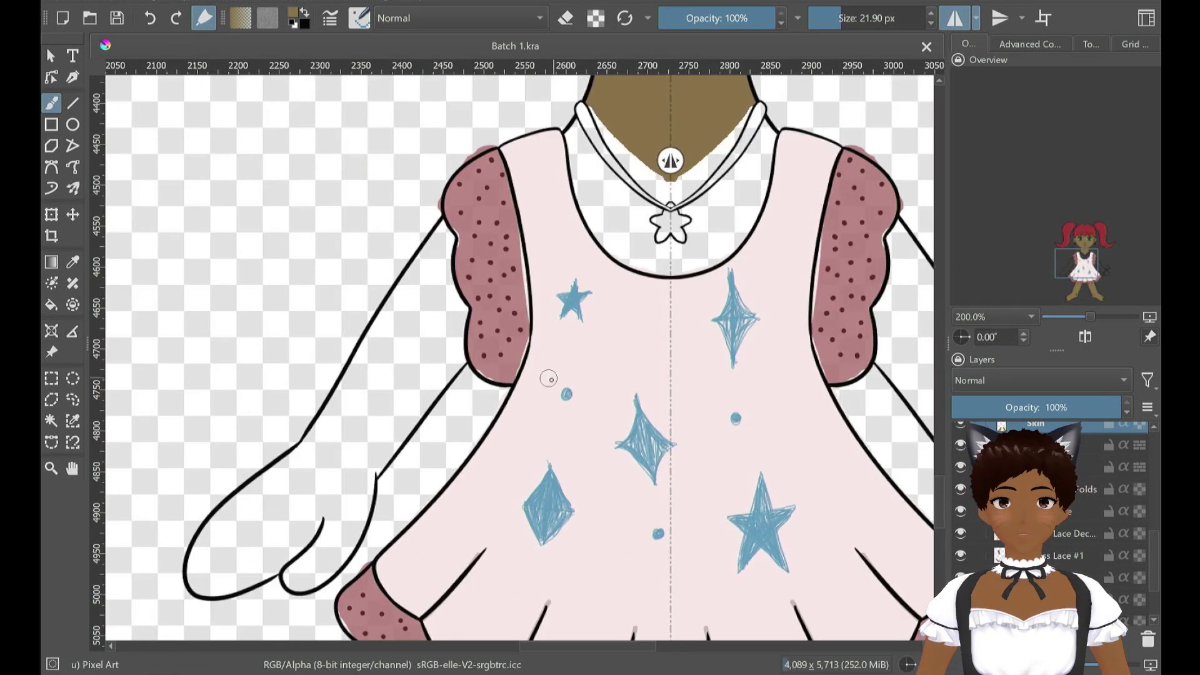
# Paint brown over the thumb tip of the wand-holding hand and the adjoining strip of hand just below the wand's handle
pyautogui.scroll(-6, 536, 415)
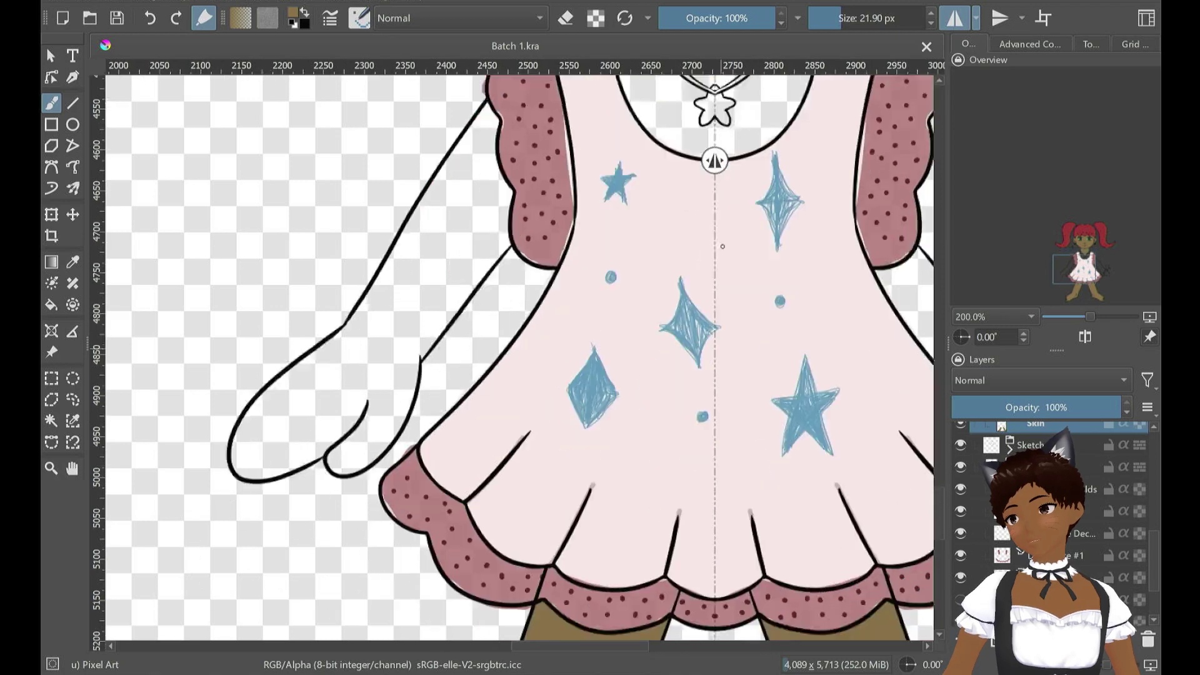
pyautogui.scroll(-4, 560, 260)
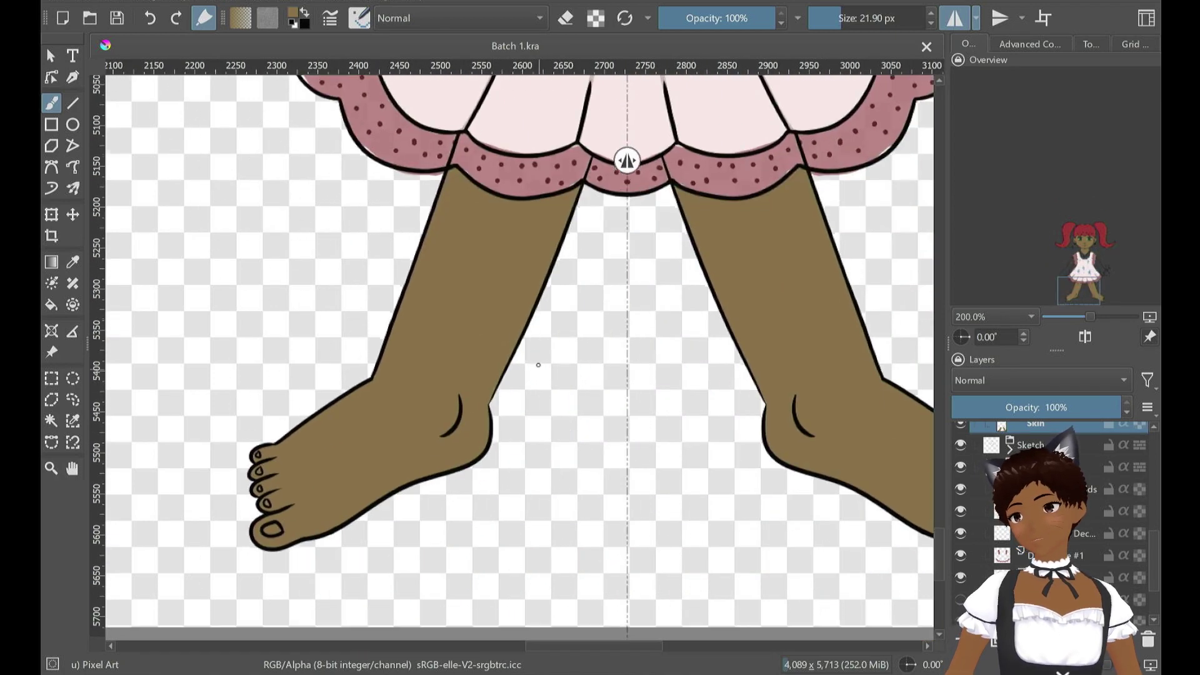
pyautogui.moveTo(694, 478); pyautogui.dragTo(131, 509)
pyautogui.moveTo(436, 265); pyautogui.dragTo(667, 543)
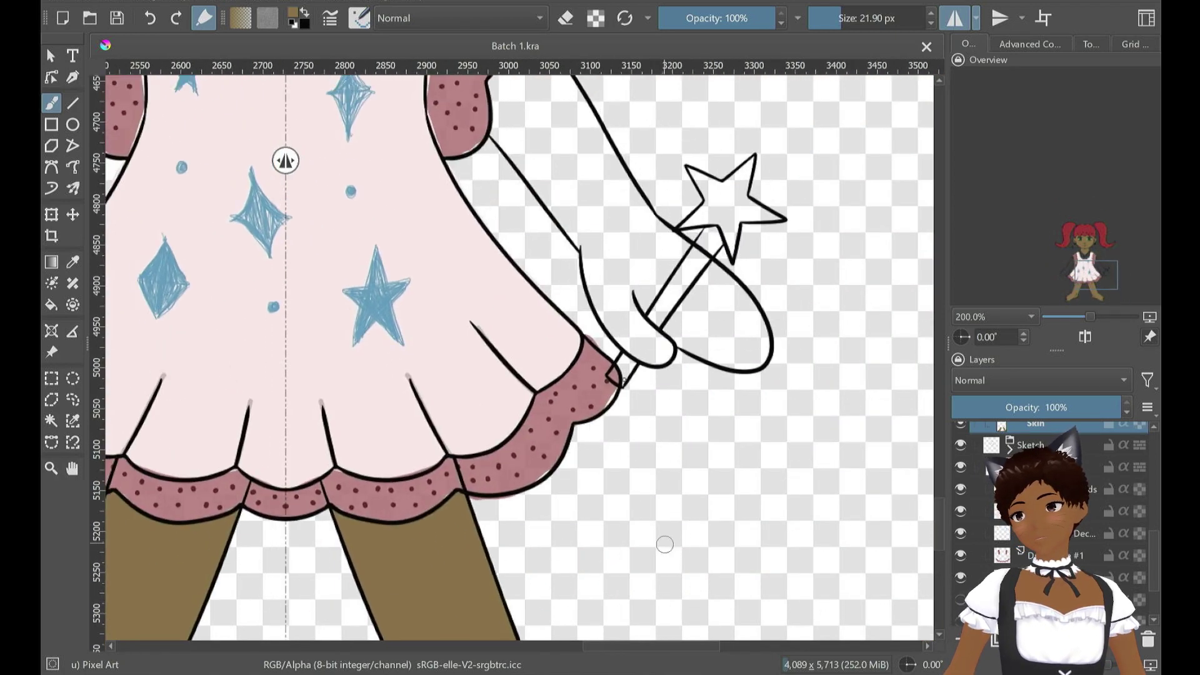
pyautogui.scroll(5, 668, 306)
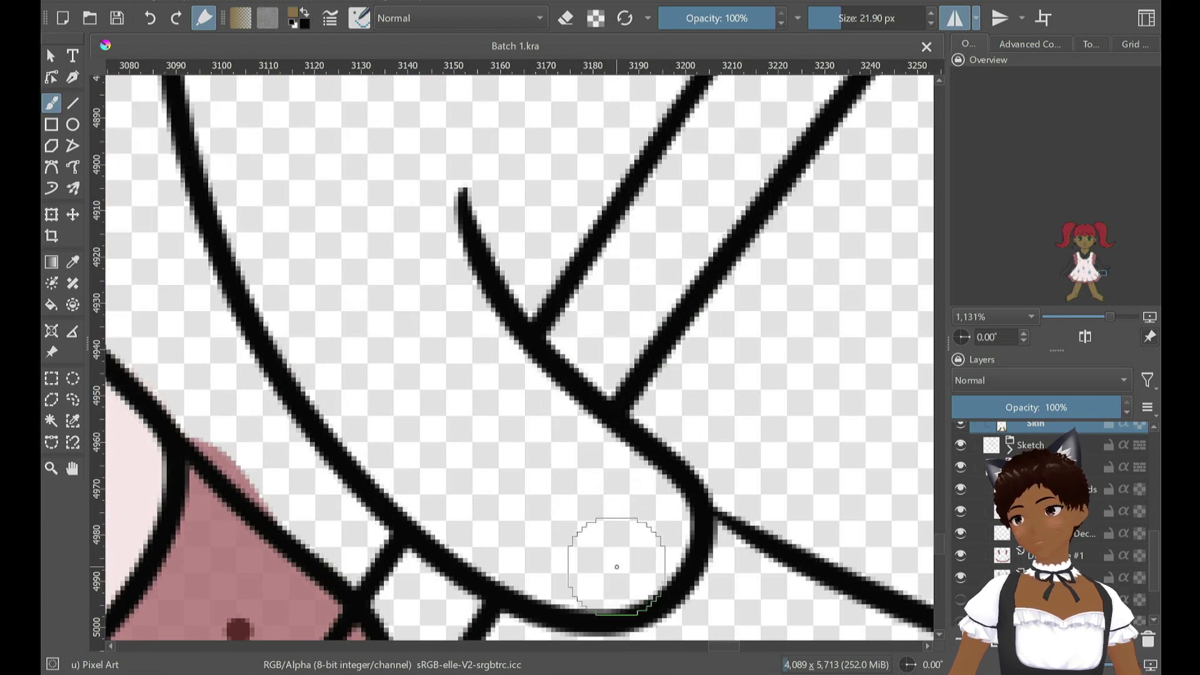
pyautogui.moveTo(596, 573)
pyautogui.mouseDown()
pyautogui.moveTo(653, 534)
pyautogui.moveTo(650, 495)
pyautogui.moveTo(676, 459)
pyautogui.moveTo(657, 438)
pyautogui.moveTo(662, 416)
pyautogui.moveTo(736, 459)
pyautogui.moveTo(693, 478)
pyautogui.moveTo(698, 489)
pyautogui.moveTo(739, 465)
pyautogui.moveTo(881, 536)
pyautogui.mouseUp()
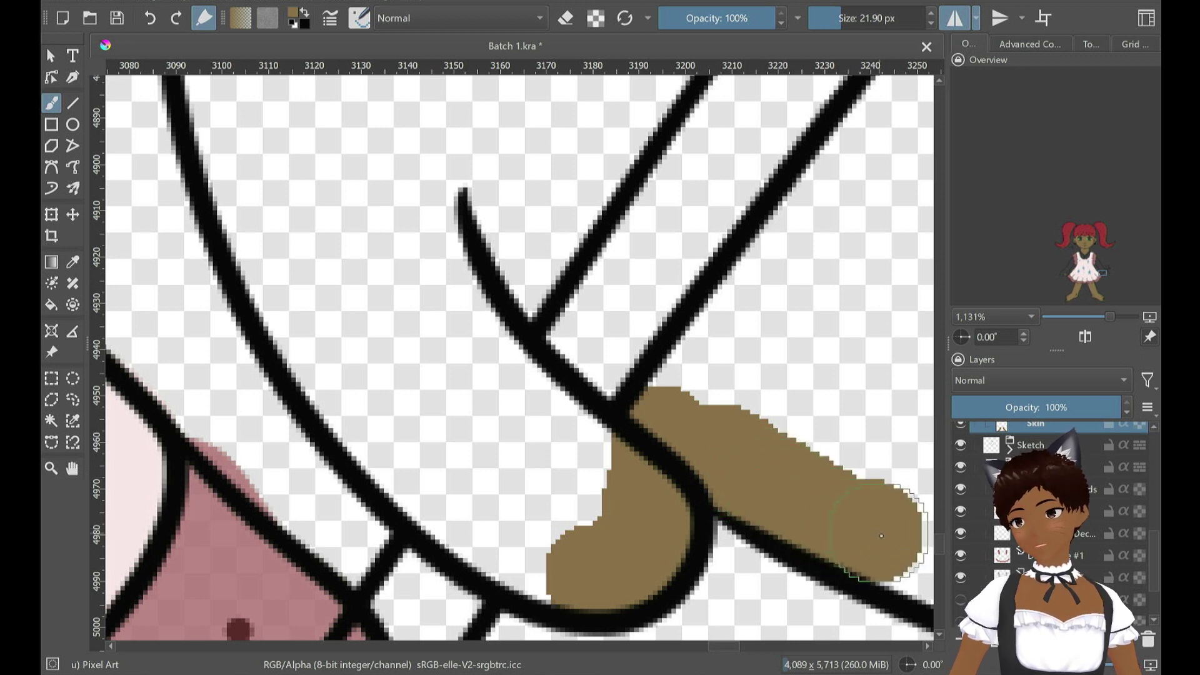
# Reduce the brush to 6.02 px and paint a brown edge on the hand along the outer side of the wand's handle
pyautogui.scroll(-3, 838, 455)
pyautogui.moveTo(786, 434); pyautogui.dragTo(609, 416)
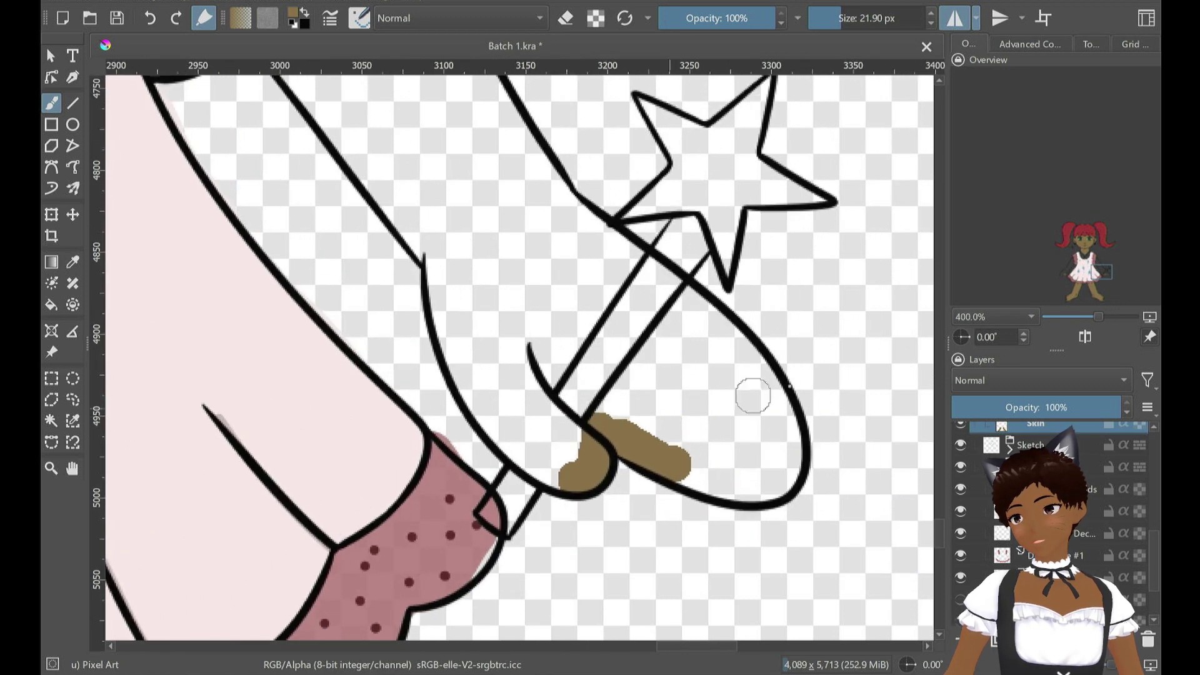
pyautogui.scroll(2, 753, 395)
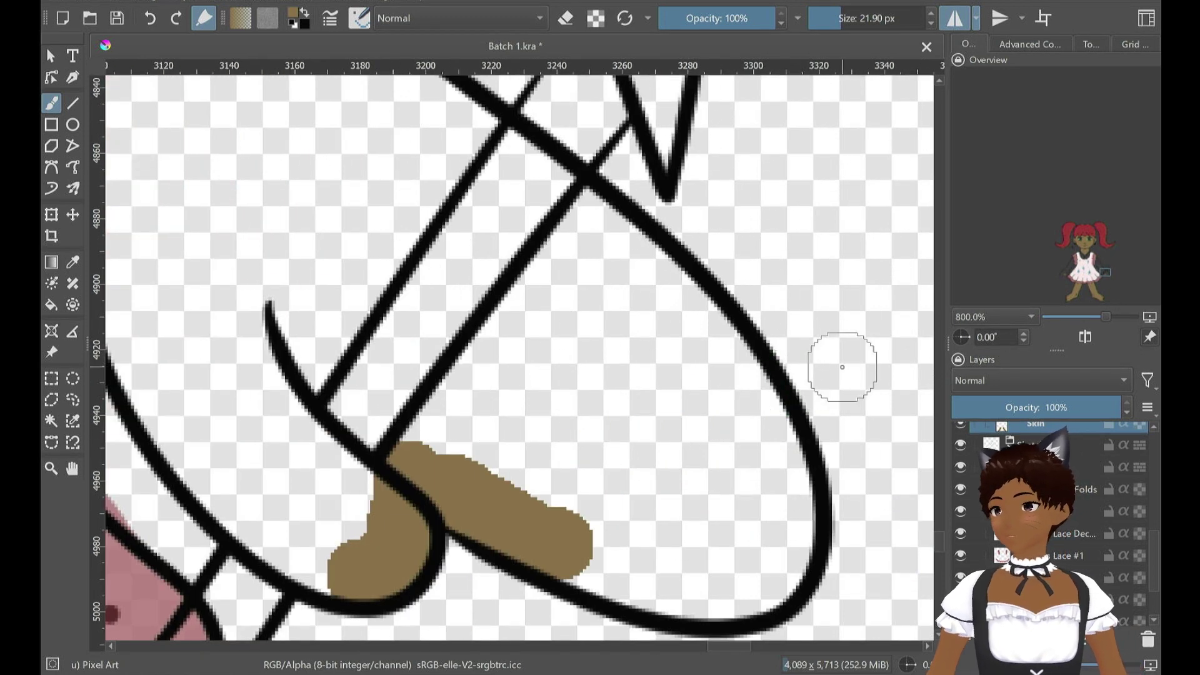
pyautogui.moveTo(834, 25); pyautogui.dragTo(829, 35)
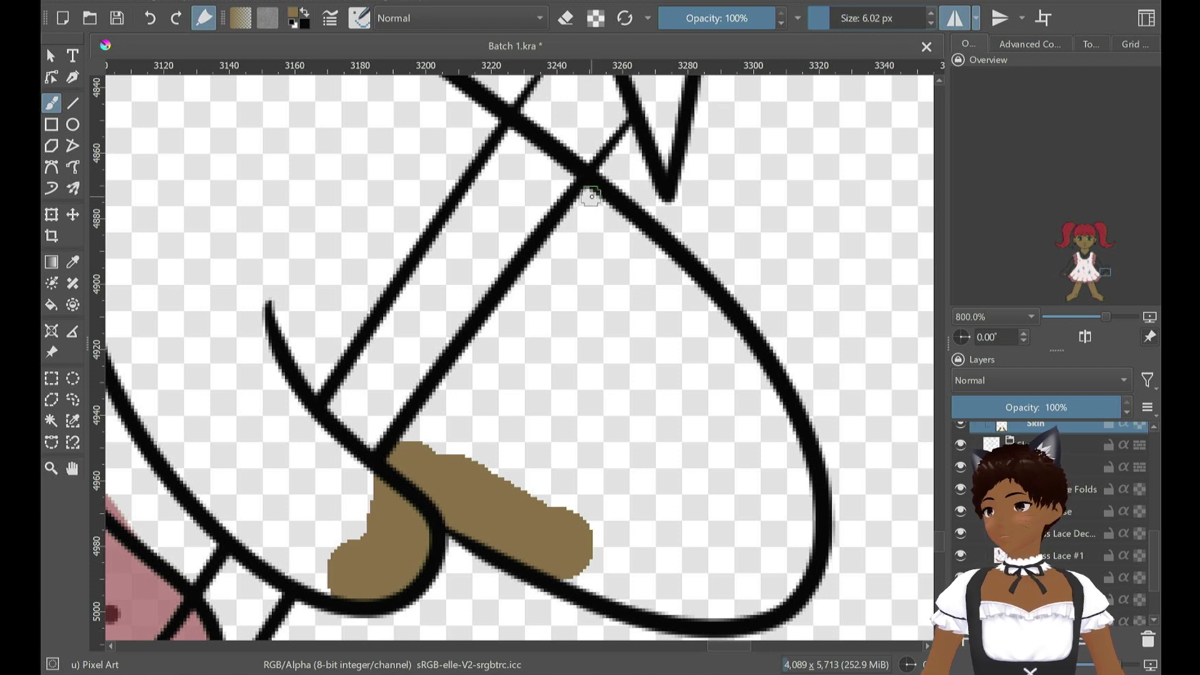
pyautogui.moveTo(556, 236)
pyautogui.mouseDown()
pyautogui.moveTo(480, 341)
pyautogui.moveTo(579, 211)
pyautogui.moveTo(490, 350)
pyautogui.moveTo(488, 334)
pyautogui.moveTo(407, 426)
pyautogui.mouseUp()
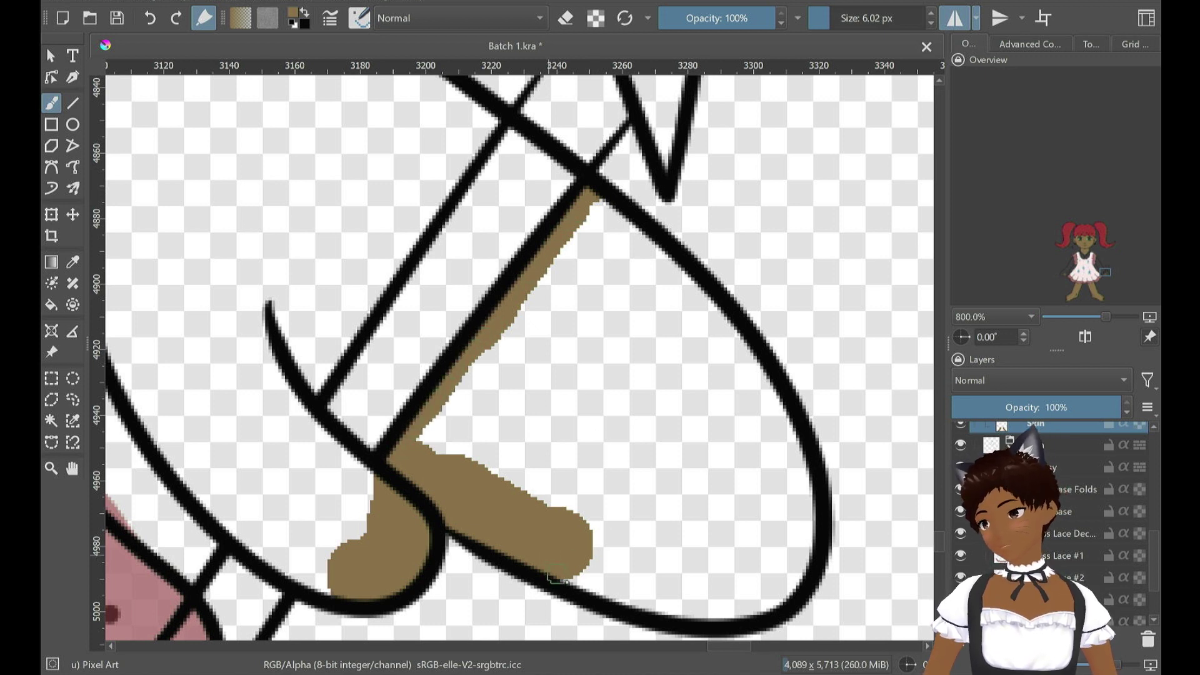
pyautogui.moveTo(558, 575)
pyautogui.mouseDown()
pyautogui.moveTo(650, 609)
pyautogui.moveTo(730, 617)
pyautogui.mouseUp()
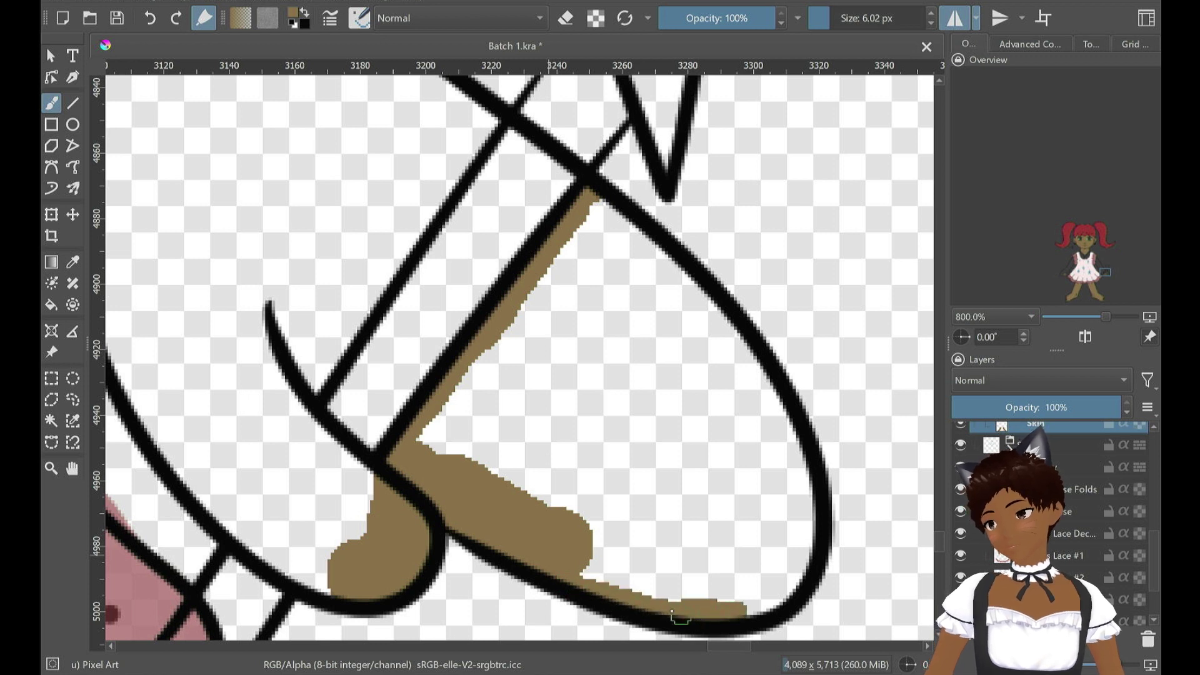
pyautogui.hotkey('ctrl', 'z')
pyautogui.hotkey('ctrl', 's')
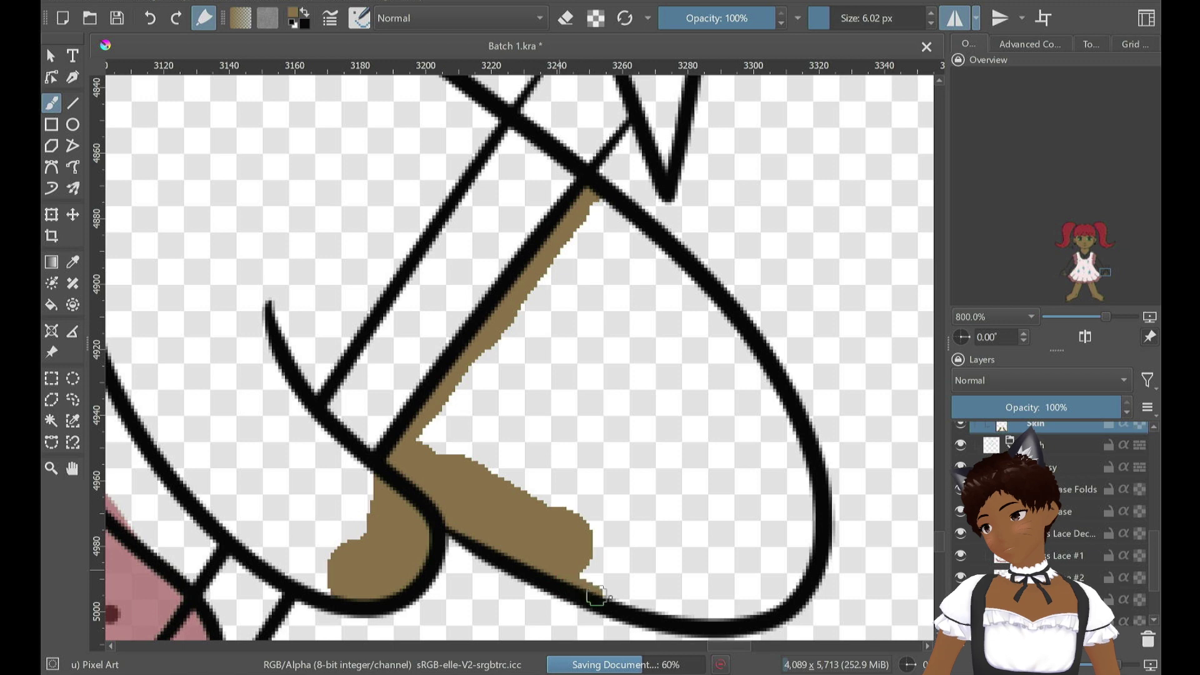
pyautogui.moveTo(595, 596); pyautogui.dragTo(626, 599)
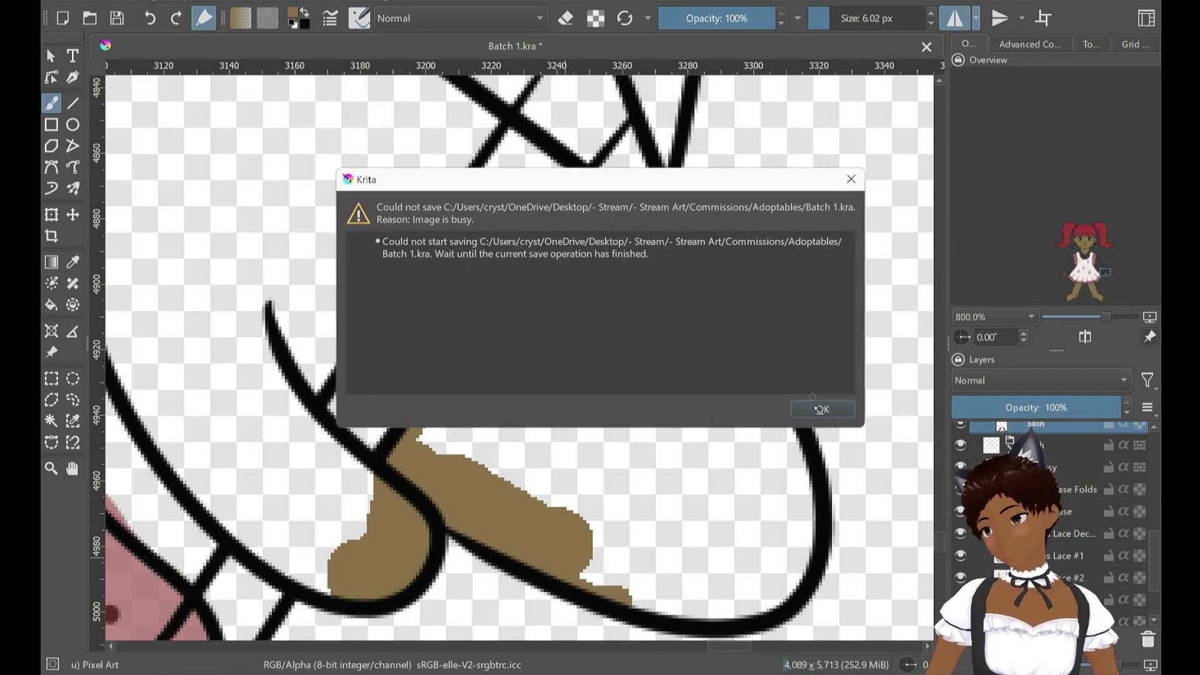
pyautogui.click(820, 409)
pyautogui.hotkey('ctrl', 'z')
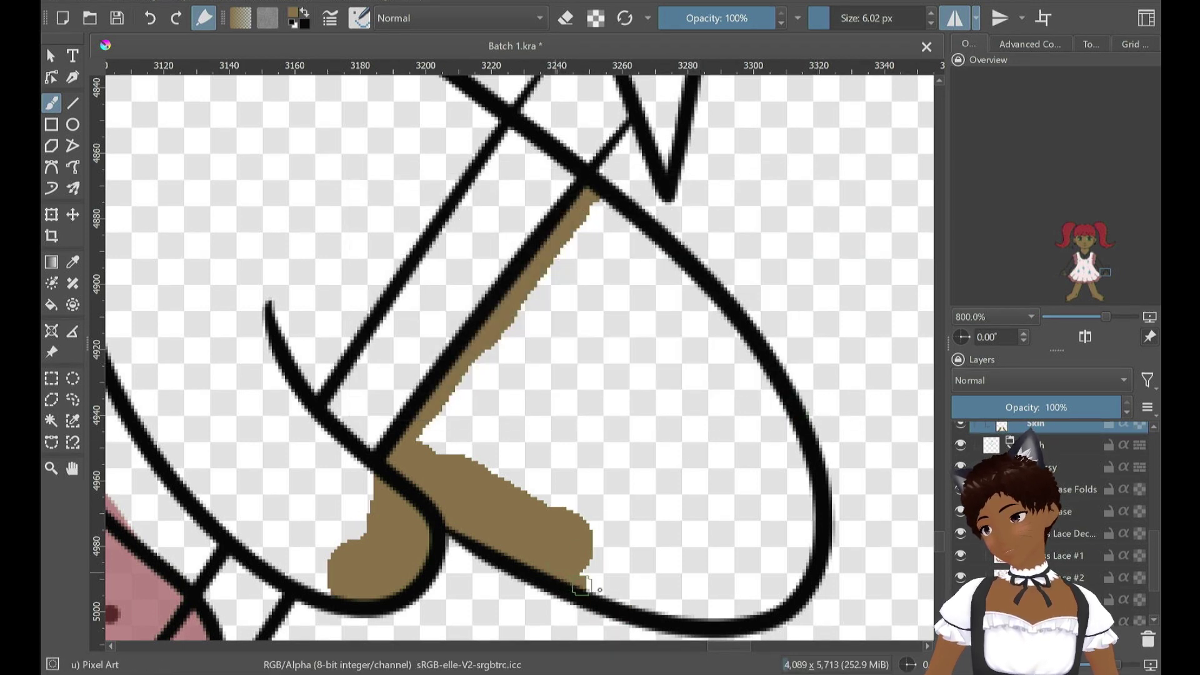
# Paint a brown edge inside the hand's outline, around its lower curve and outer side and back up to the wand's handle
pyautogui.moveTo(581, 585); pyautogui.dragTo(681, 614)
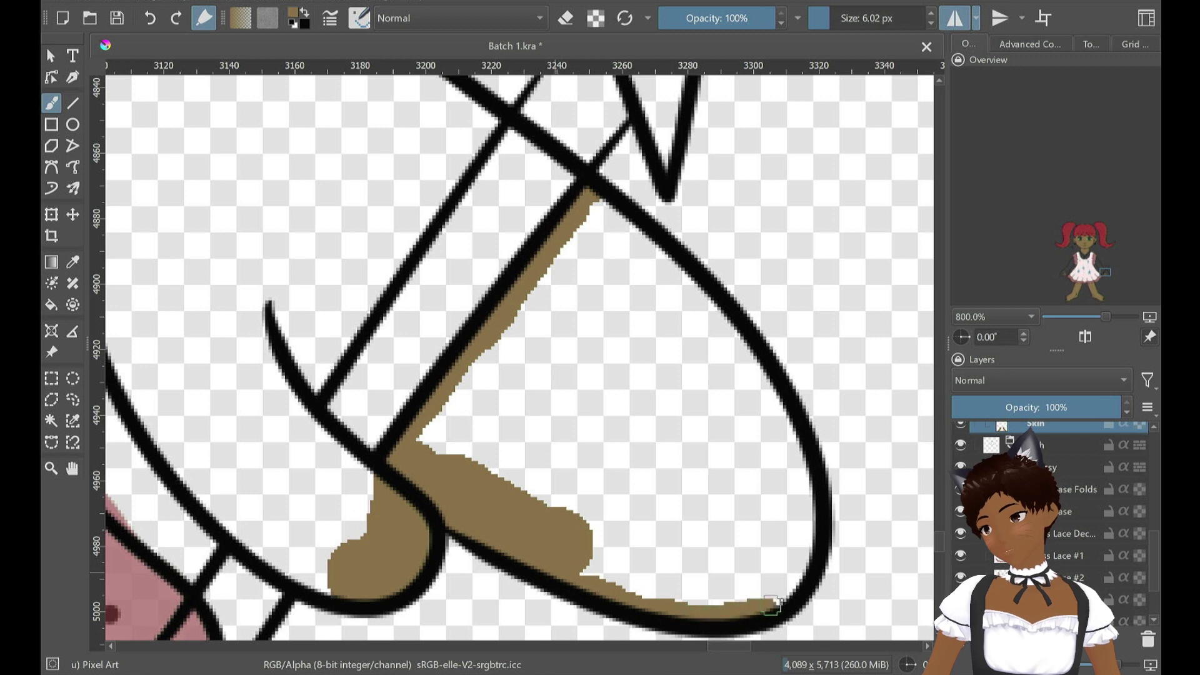
pyautogui.moveTo(771, 603); pyautogui.dragTo(796, 565)
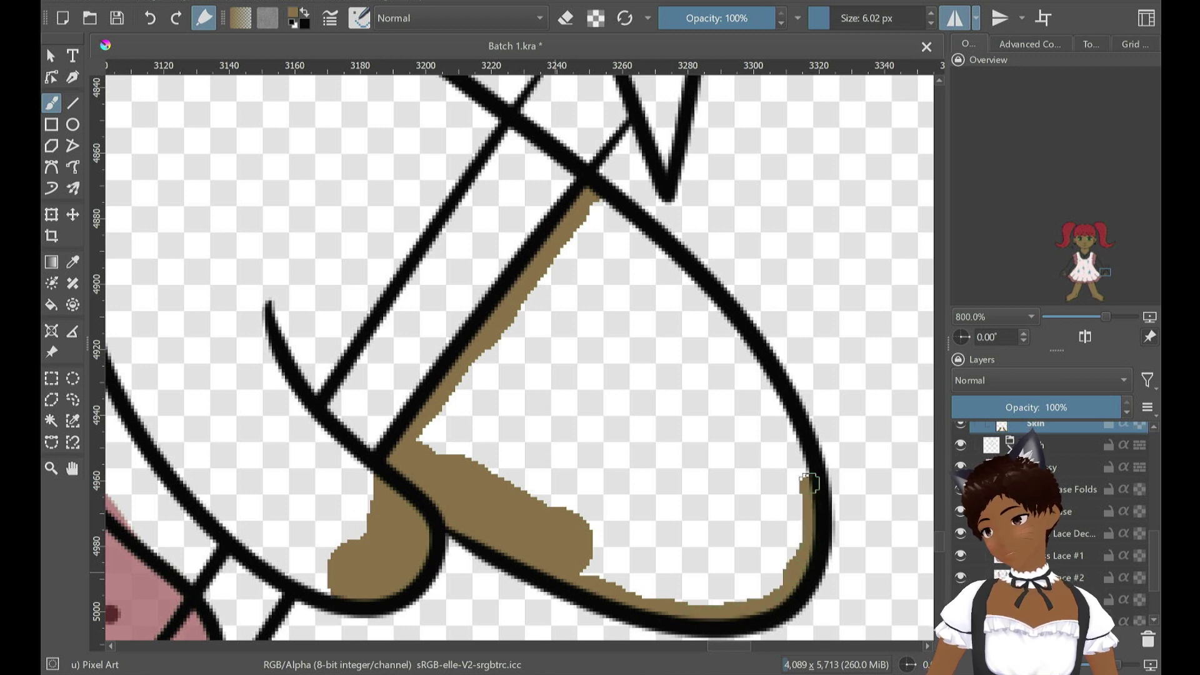
pyautogui.moveTo(808, 481)
pyautogui.mouseDown()
pyautogui.moveTo(778, 406)
pyautogui.moveTo(806, 476)
pyautogui.moveTo(788, 407)
pyautogui.moveTo(709, 317)
pyautogui.mouseUp()
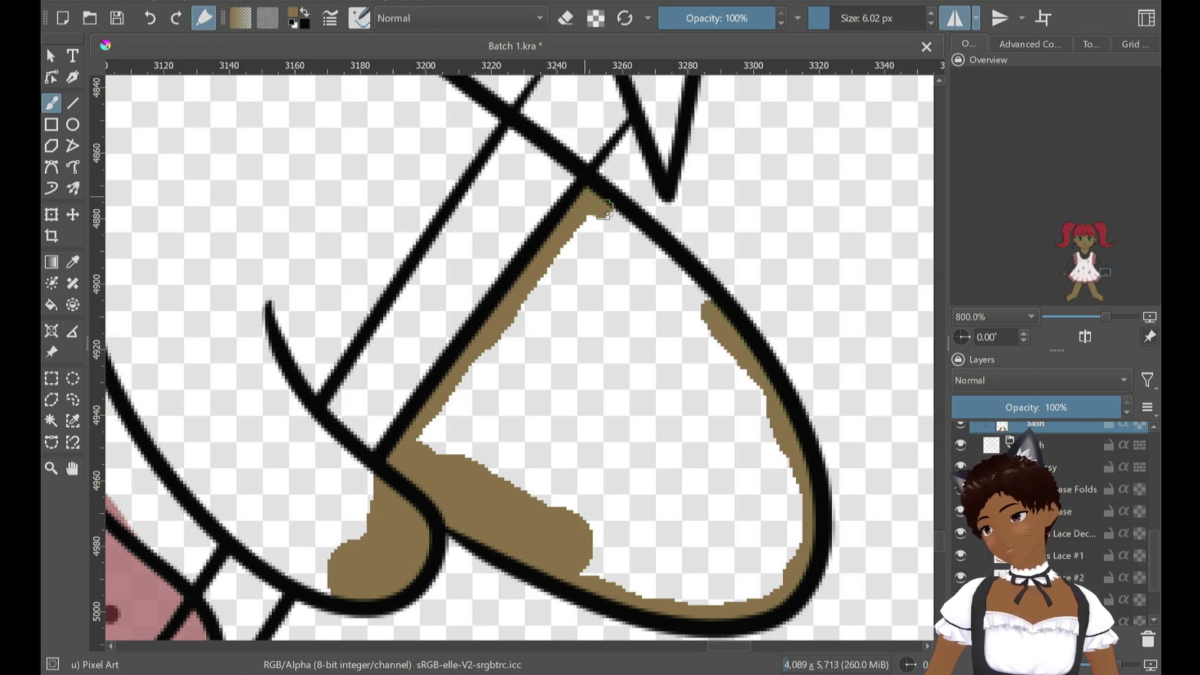
pyautogui.moveTo(631, 233); pyautogui.dragTo(697, 293)
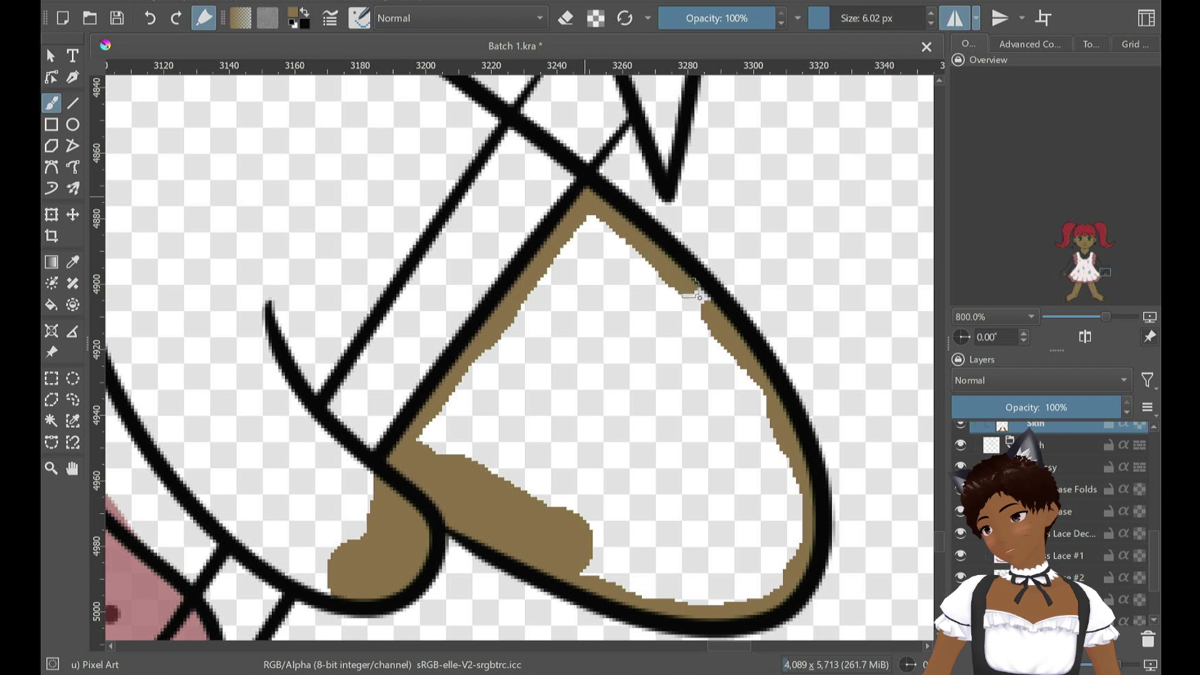
# Enlarge the brush to 23.58 px, fill the rest of the hand beyond the wand's handle with brown, and save the document
pyautogui.click(841, 24)
pyautogui.moveTo(465, 434)
pyautogui.mouseDown()
pyautogui.moveTo(434, 451)
pyautogui.moveTo(593, 246)
pyautogui.mouseUp()
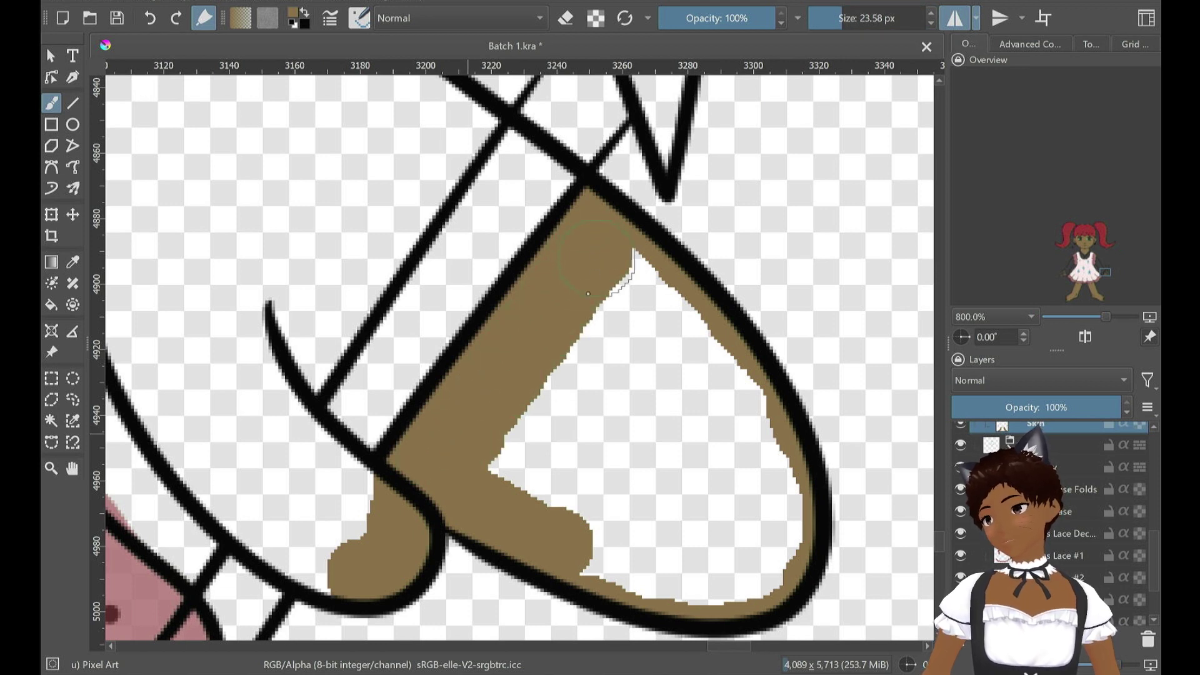
pyautogui.moveTo(588, 293)
pyautogui.mouseDown()
pyautogui.moveTo(525, 437)
pyautogui.moveTo(550, 482)
pyautogui.moveTo(599, 531)
pyautogui.moveTo(604, 556)
pyautogui.moveTo(706, 569)
pyautogui.moveTo(747, 562)
pyautogui.moveTo(767, 542)
pyautogui.moveTo(742, 432)
pyautogui.moveTo(639, 287)
pyautogui.moveTo(594, 459)
pyautogui.moveTo(687, 412)
pyautogui.moveTo(658, 483)
pyautogui.mouseUp()
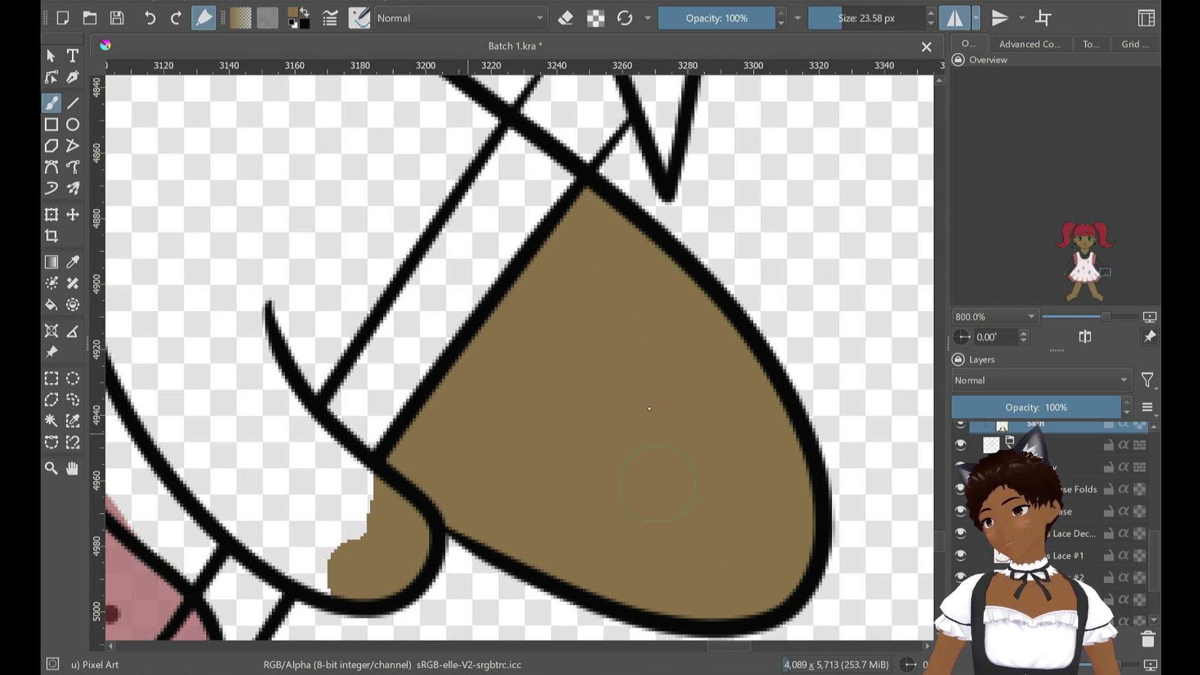
pyautogui.hotkey('ctrl', 's')
# Fill the upper arm with brown along the outer edge of the ruffled sleeve, from below the shoulder to the ruffle's second notch
pyautogui.scroll(-7, 490, 288)
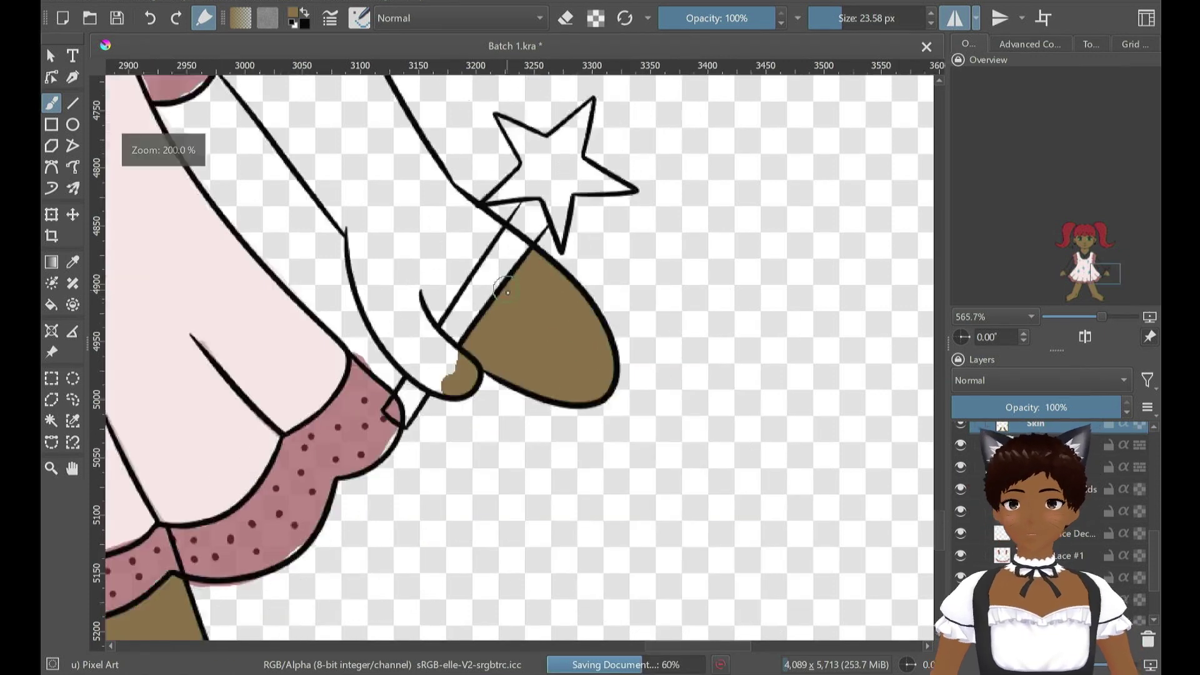
pyautogui.moveTo(555, 375); pyautogui.dragTo(732, 369)
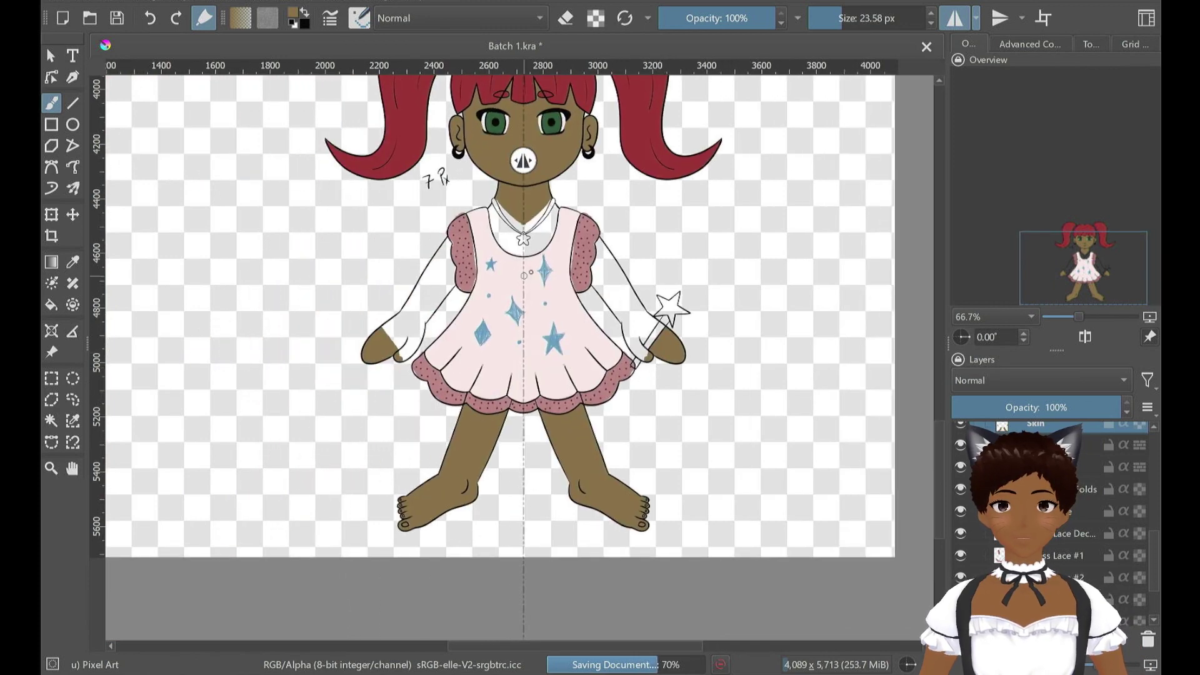
pyautogui.scroll(5, 442, 298)
pyautogui.moveTo(520, 288); pyautogui.dragTo(698, 520)
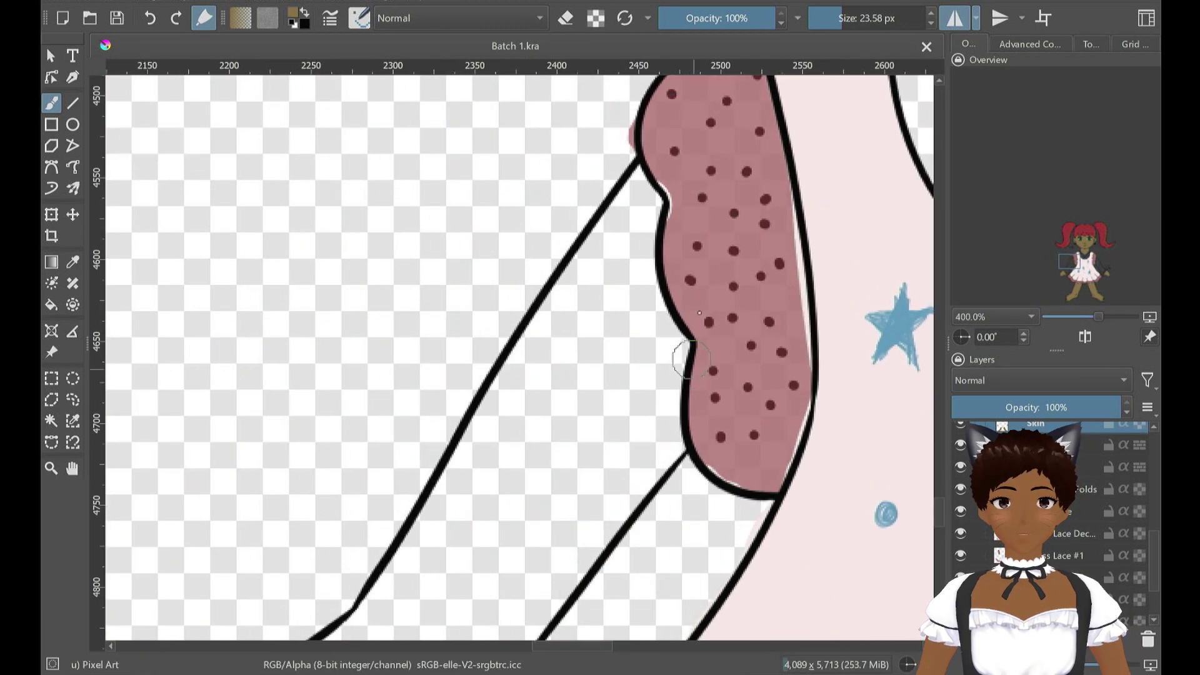
pyautogui.scroll(2, 689, 353)
pyautogui.moveTo(601, 242)
pyautogui.mouseDown()
pyautogui.moveTo(619, 393)
pyautogui.moveTo(588, 474)
pyautogui.mouseUp()
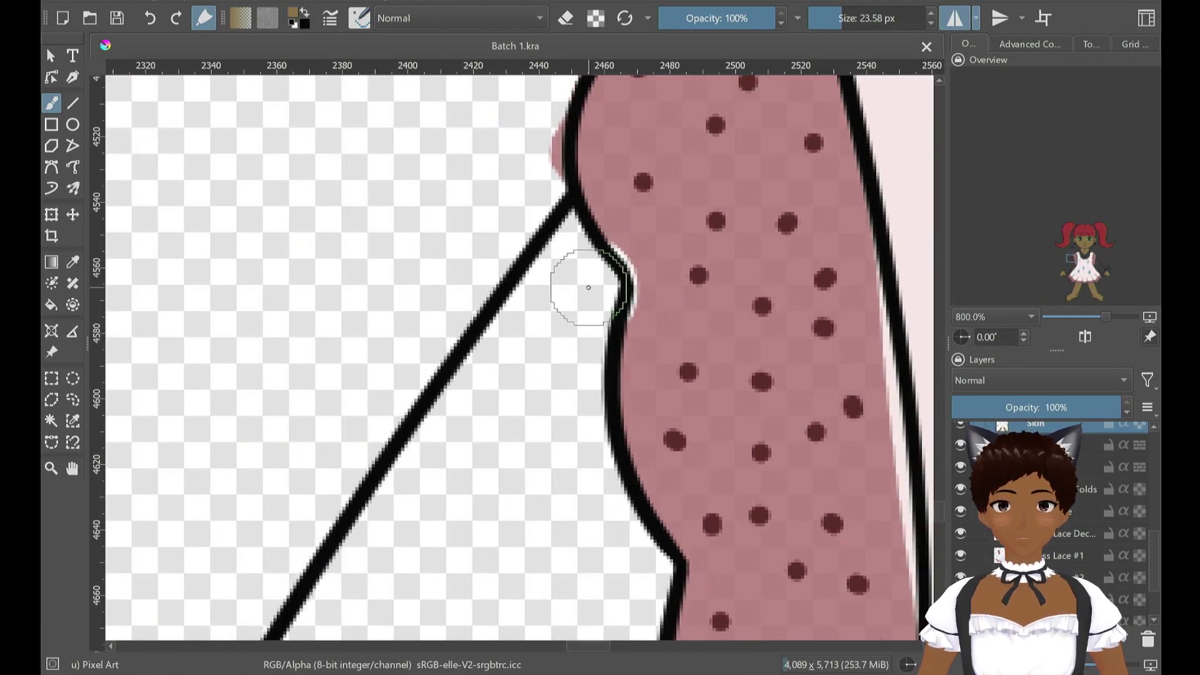
pyautogui.click(587, 291)
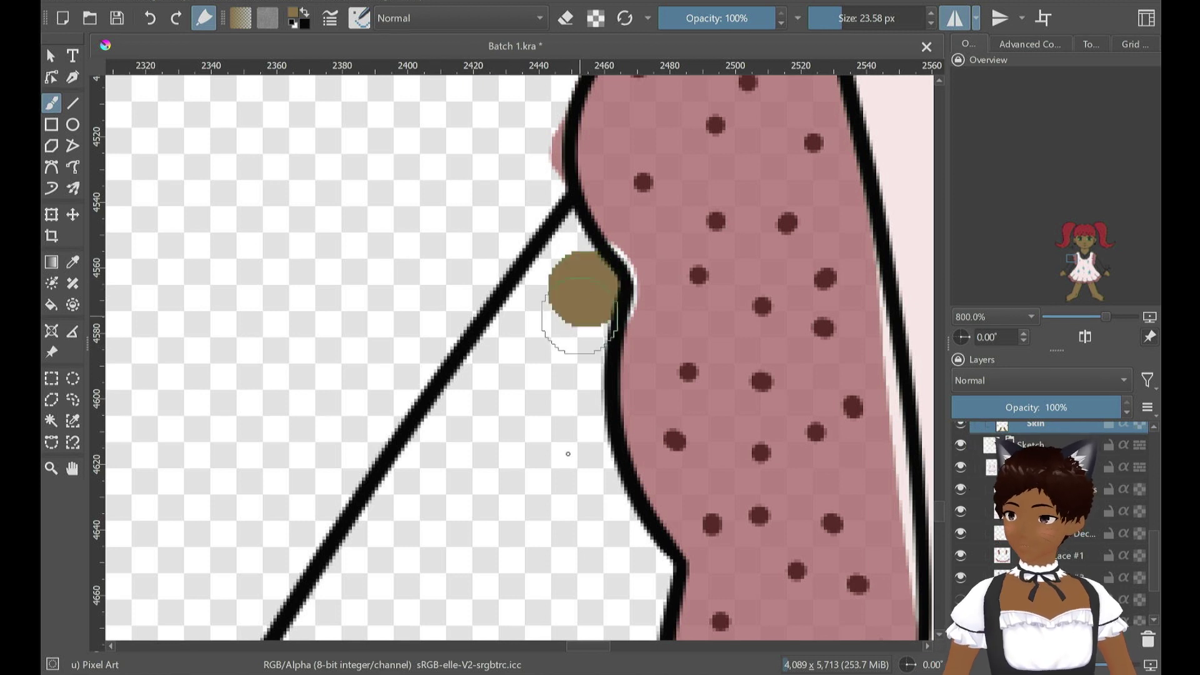
pyautogui.click(641, 575)
pyautogui.moveTo(642, 574)
pyautogui.mouseDown()
pyautogui.moveTo(577, 464)
pyautogui.moveTo(588, 466)
pyautogui.moveTo(579, 344)
pyautogui.mouseUp()
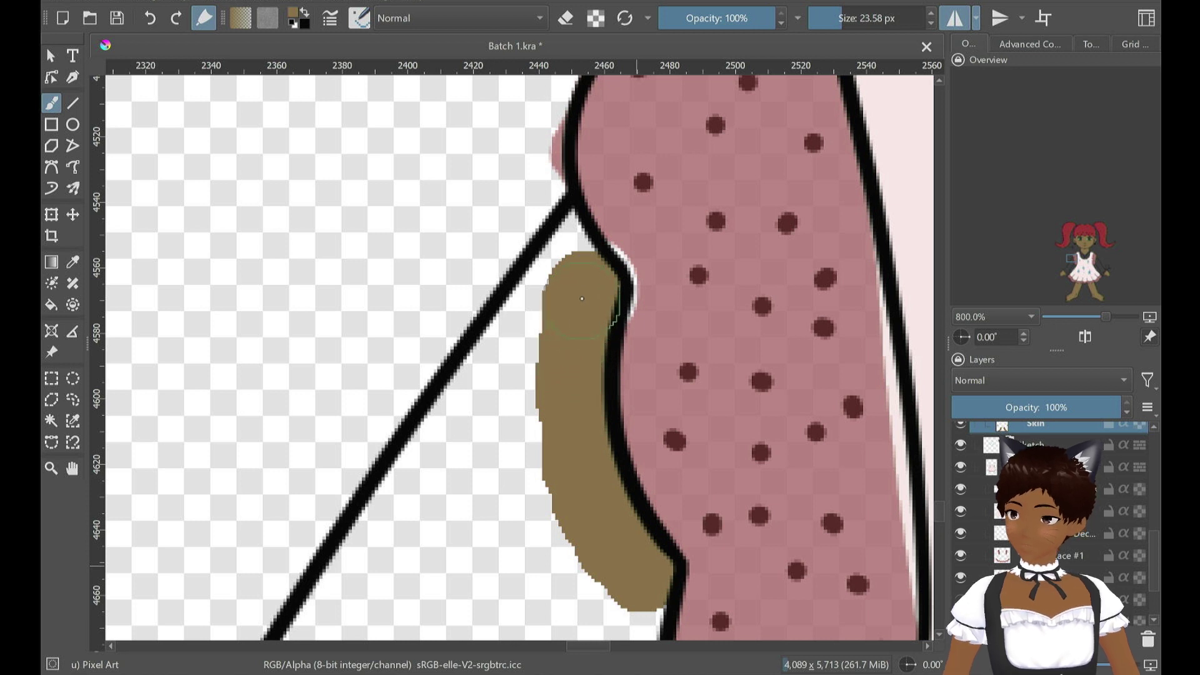
pyautogui.moveTo(581, 290)
pyautogui.mouseDown()
pyautogui.moveTo(567, 266)
pyautogui.moveTo(524, 339)
pyautogui.moveTo(533, 320)
pyautogui.moveTo(478, 384)
pyautogui.moveTo(475, 399)
pyautogui.moveTo(547, 456)
pyautogui.mouseUp()
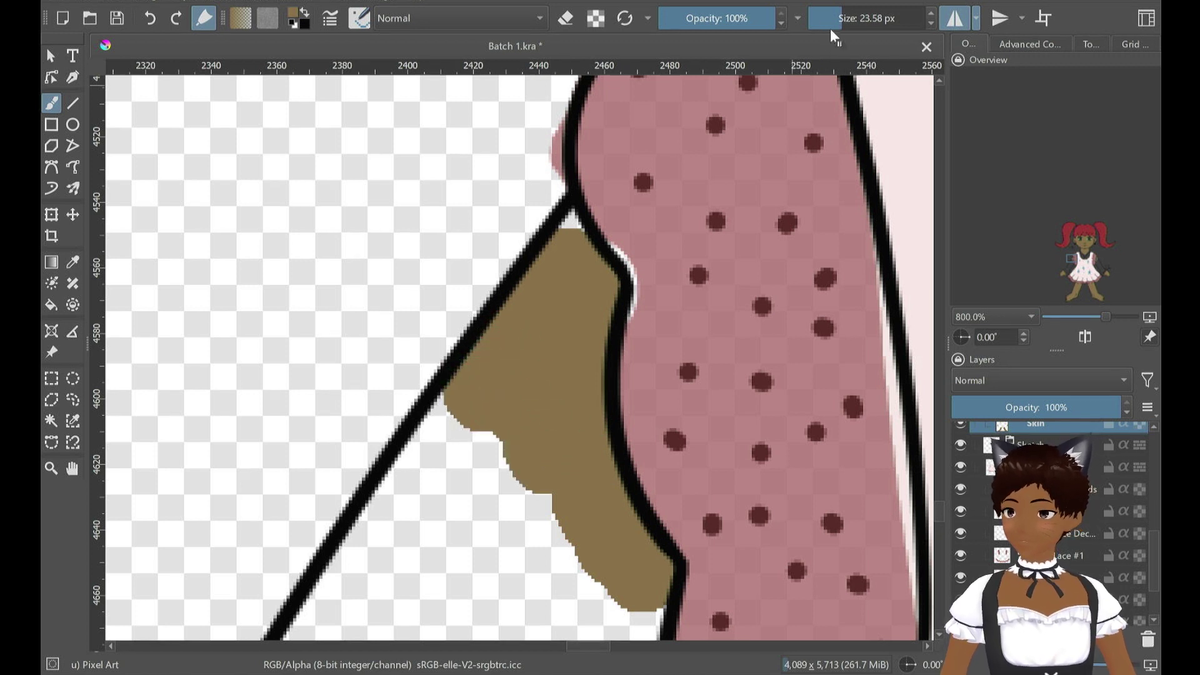
# Reduce the brush to 2.36 px and fill the narrow corner where the arm outline meets the sleeve ruffle with brown
pyautogui.moveTo(830, 21); pyautogui.dragTo(811, 30)
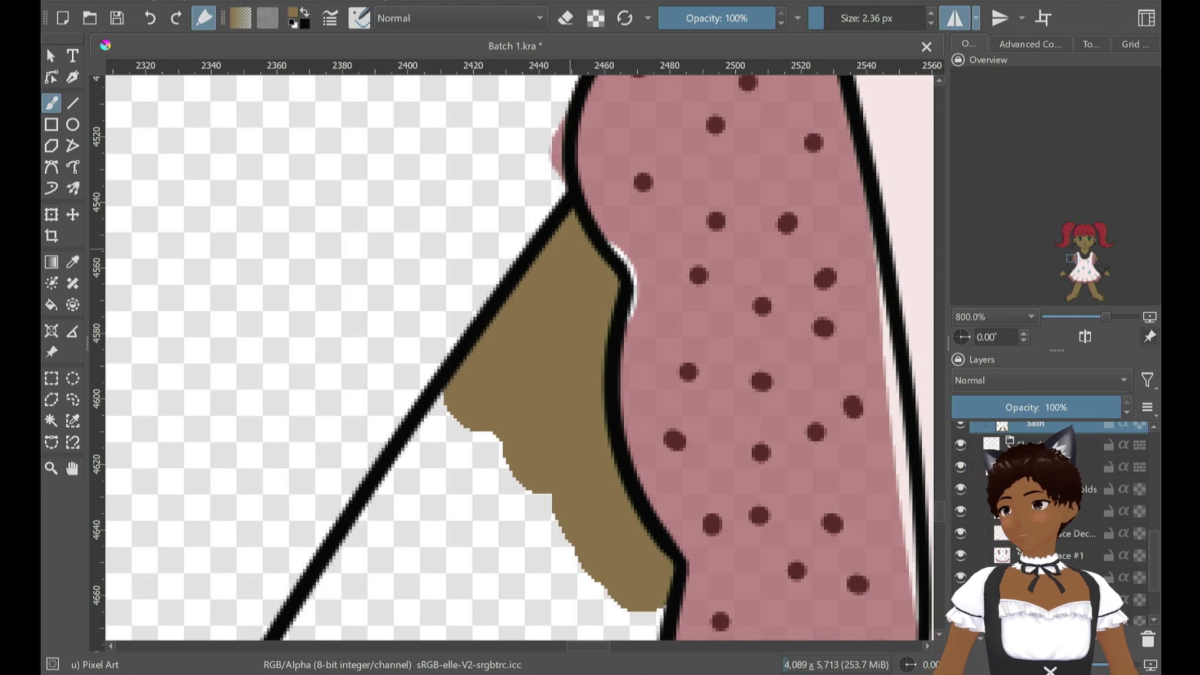
pyautogui.moveTo(680, 450); pyautogui.dragTo(683, 442)
pyautogui.moveTo(671, 175); pyautogui.dragTo(654, 156)
pyautogui.scroll(1, 632, 152)
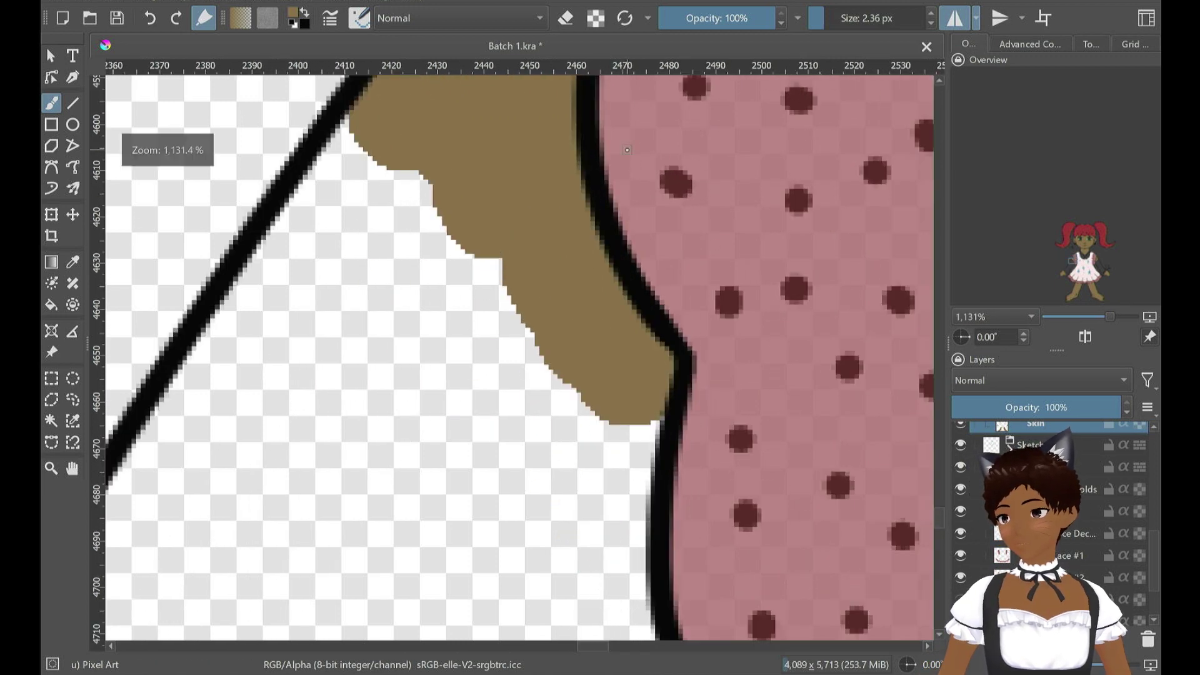
pyautogui.scroll(-2, 649, 244)
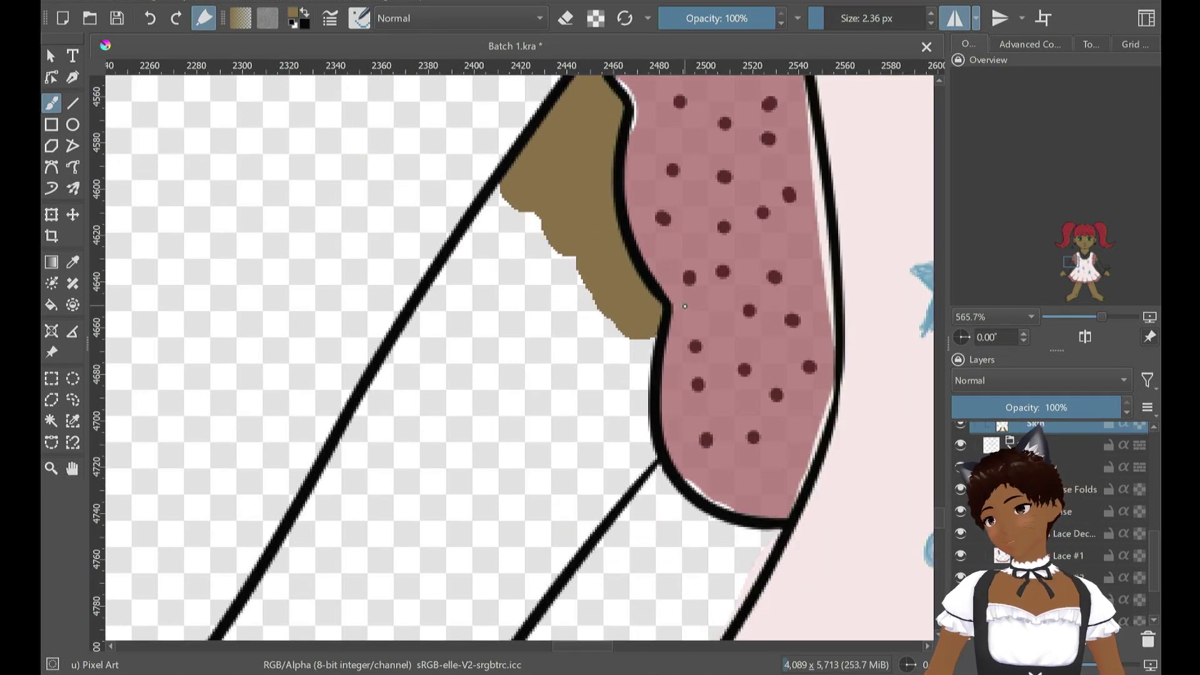
# Set the brush to 4.74 px and edge the arm in brown along the sleeve ruffle's lowest scallop and the arm's outer outline
pyautogui.moveTo(820, 23); pyautogui.dragTo(827, 23)
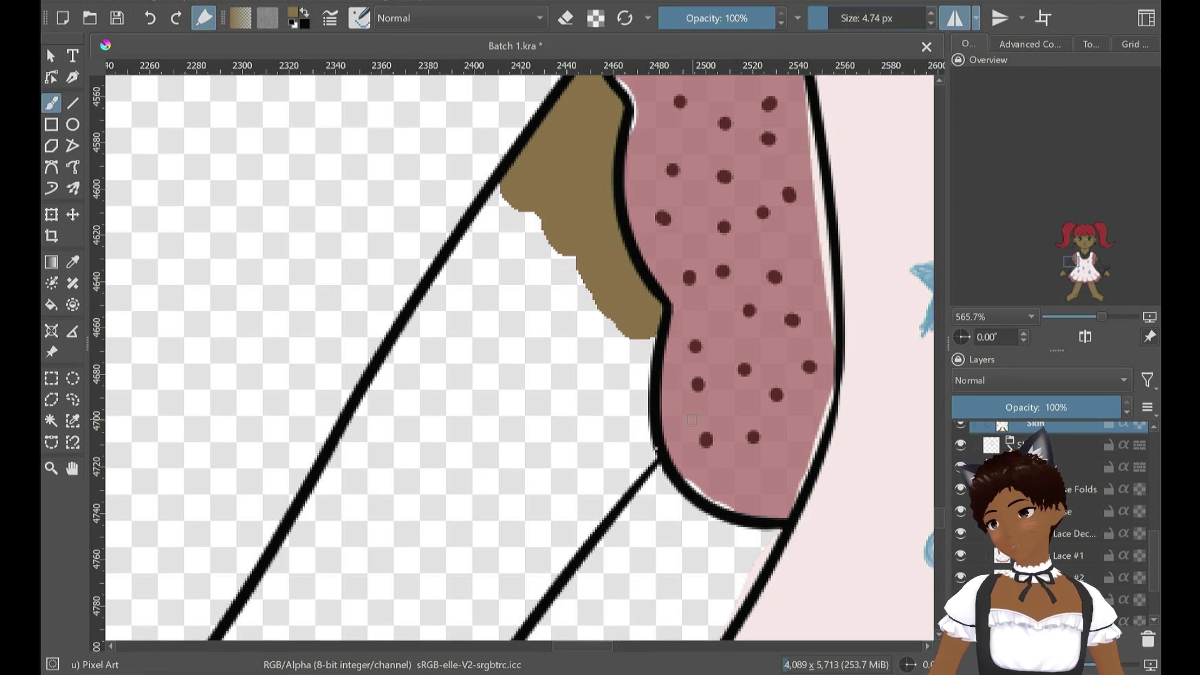
pyautogui.hotkey('ctrl', 'z')
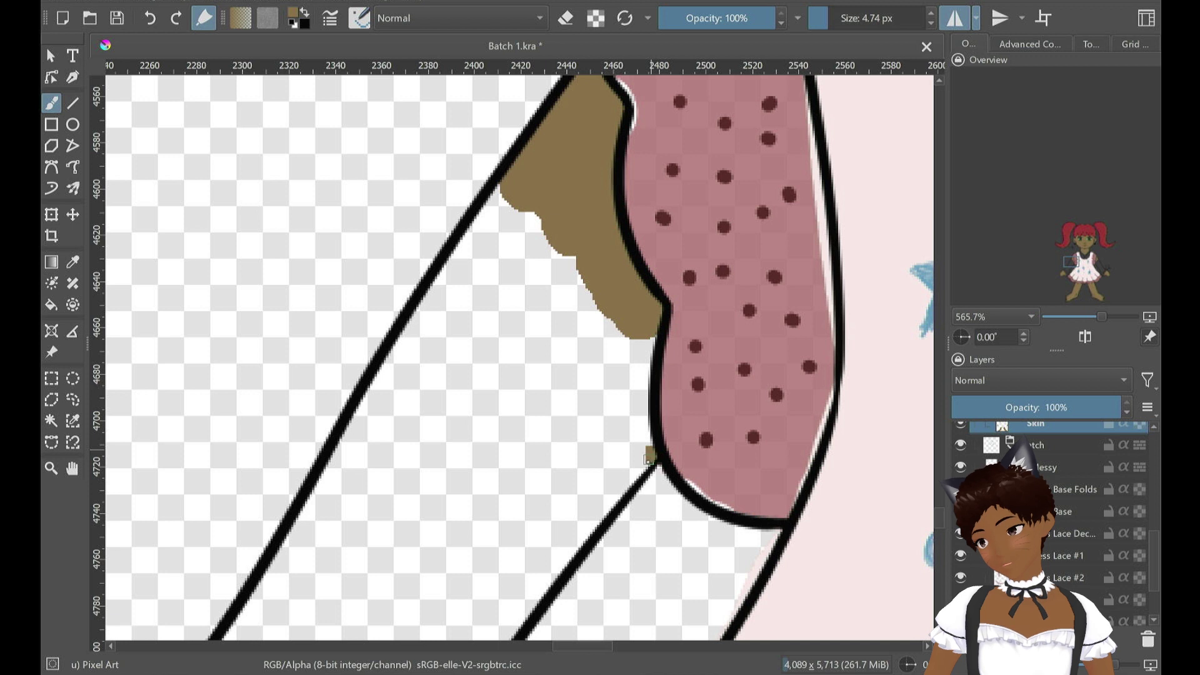
pyautogui.moveTo(651, 451)
pyautogui.mouseDown()
pyautogui.moveTo(651, 386)
pyautogui.moveTo(648, 448)
pyautogui.mouseUp()
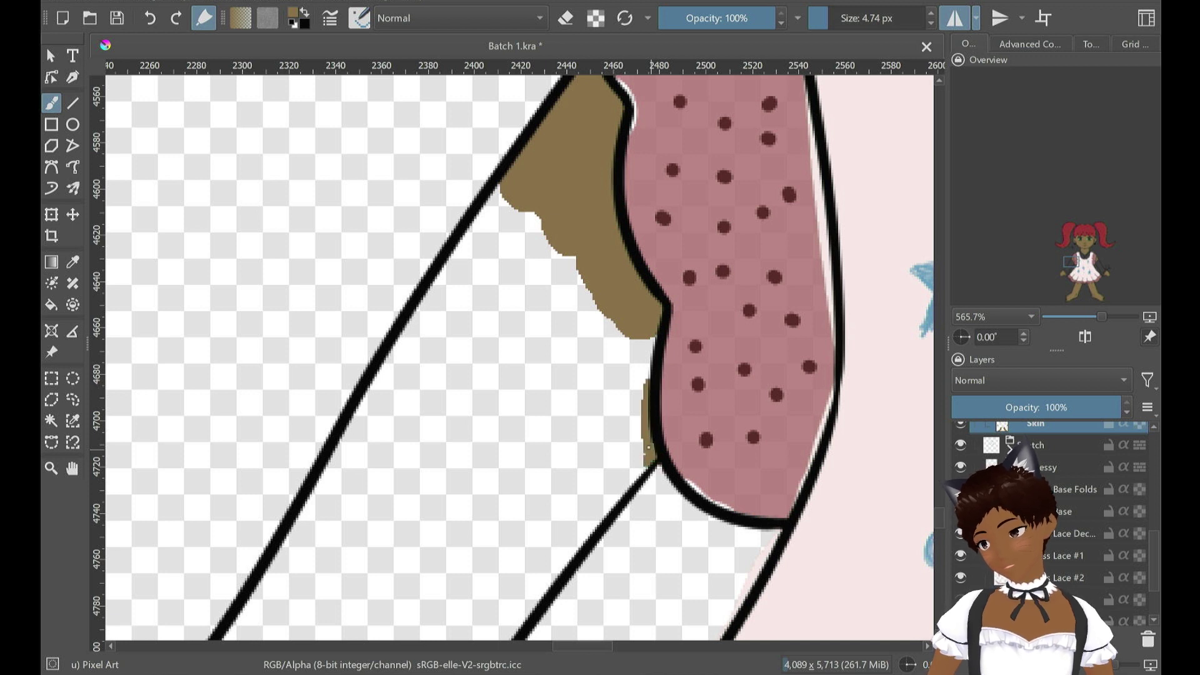
pyautogui.moveTo(647, 379); pyautogui.dragTo(659, 328)
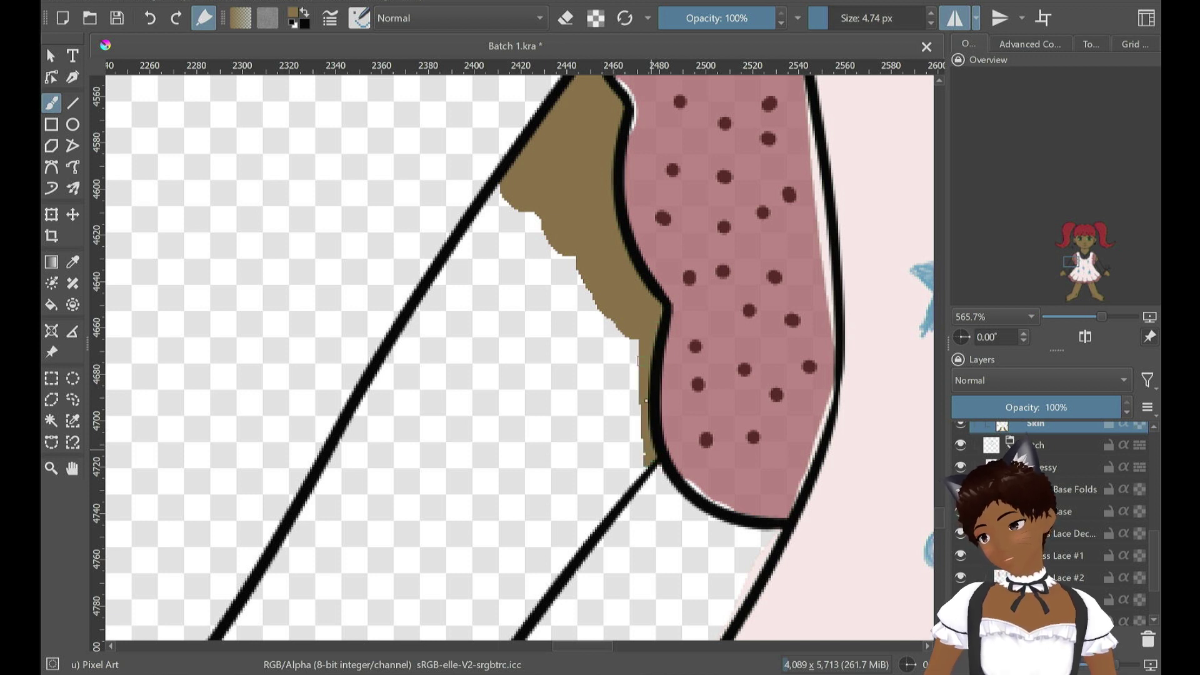
pyautogui.moveTo(270, 570); pyautogui.dragTo(378, 376)
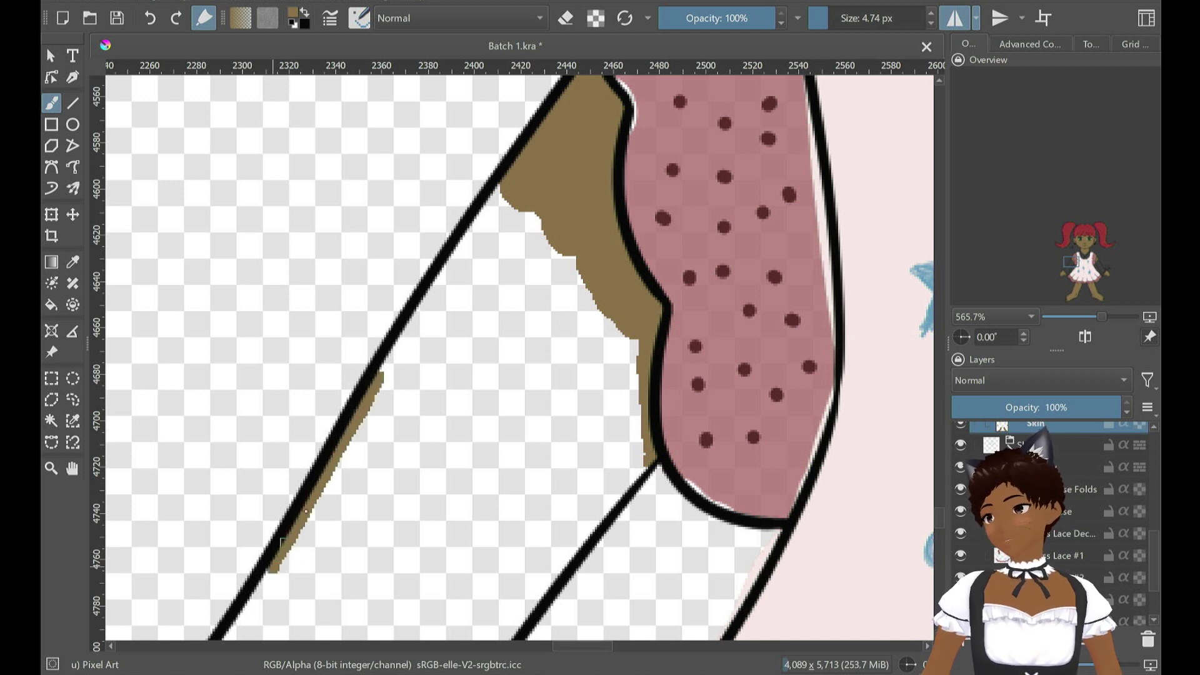
pyautogui.moveTo(382, 373); pyautogui.dragTo(495, 192)
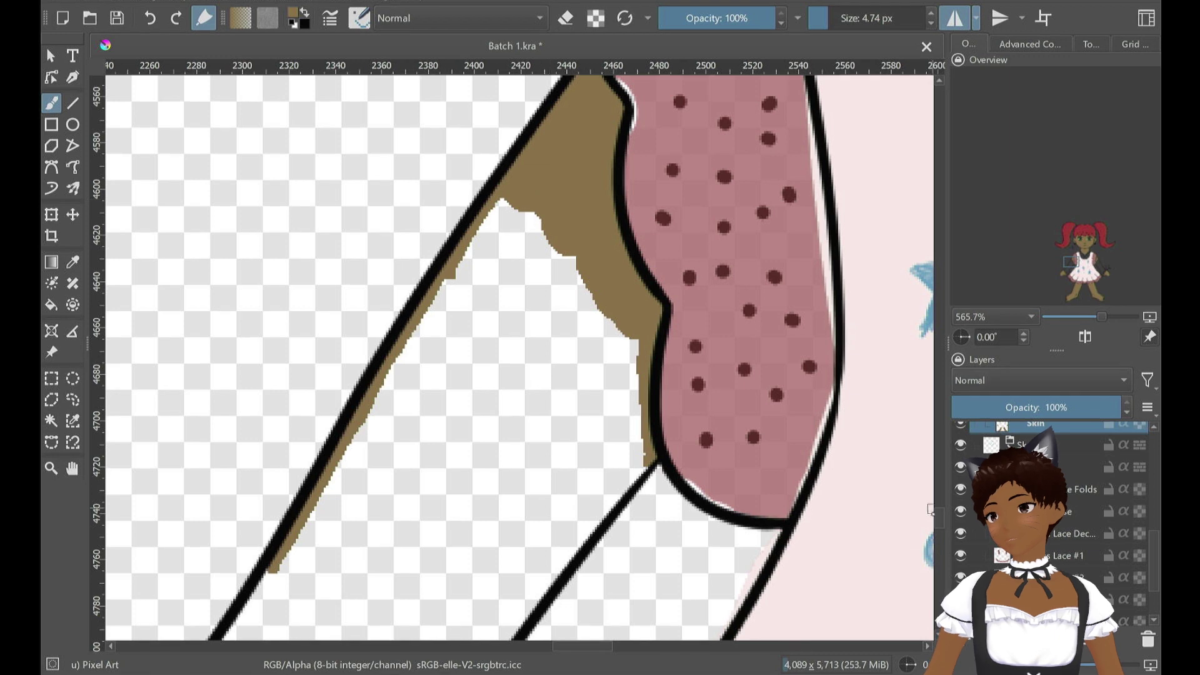
# Edge the forearm in brown along its inner outline below the sleeve ruffle, continuing down the thumb's outer outline
pyautogui.scroll(-5, 518, 356)
pyautogui.scroll(3, 518, 356)
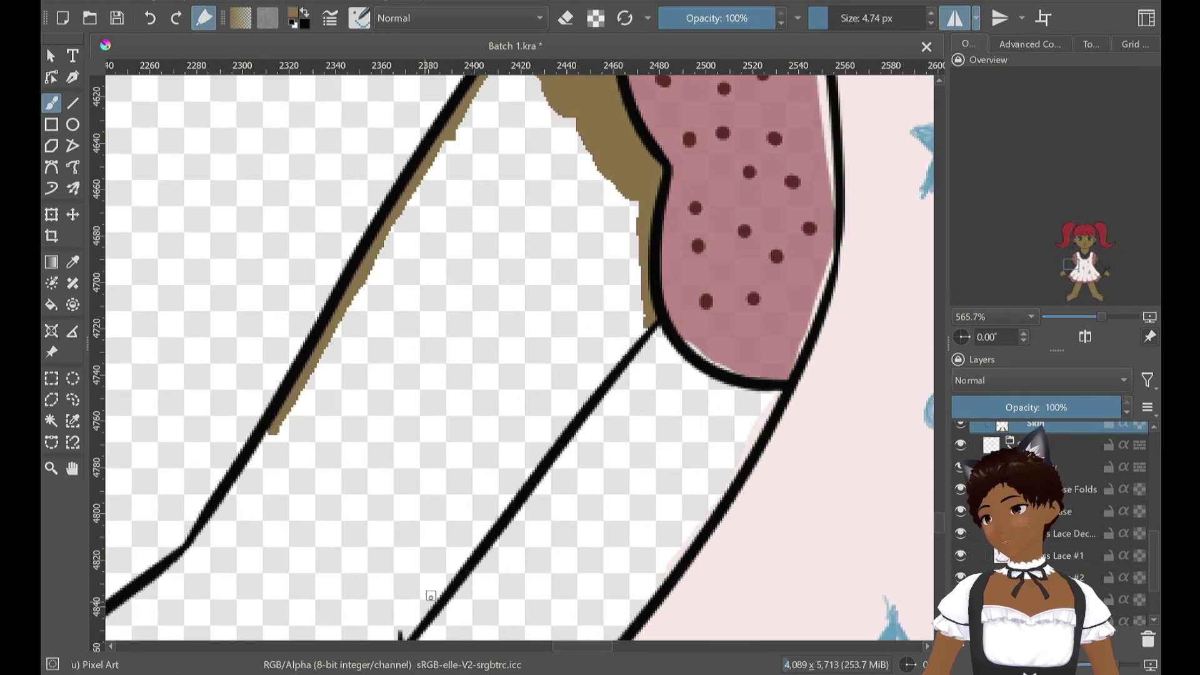
pyautogui.moveTo(450, 580); pyautogui.dragTo(647, 326)
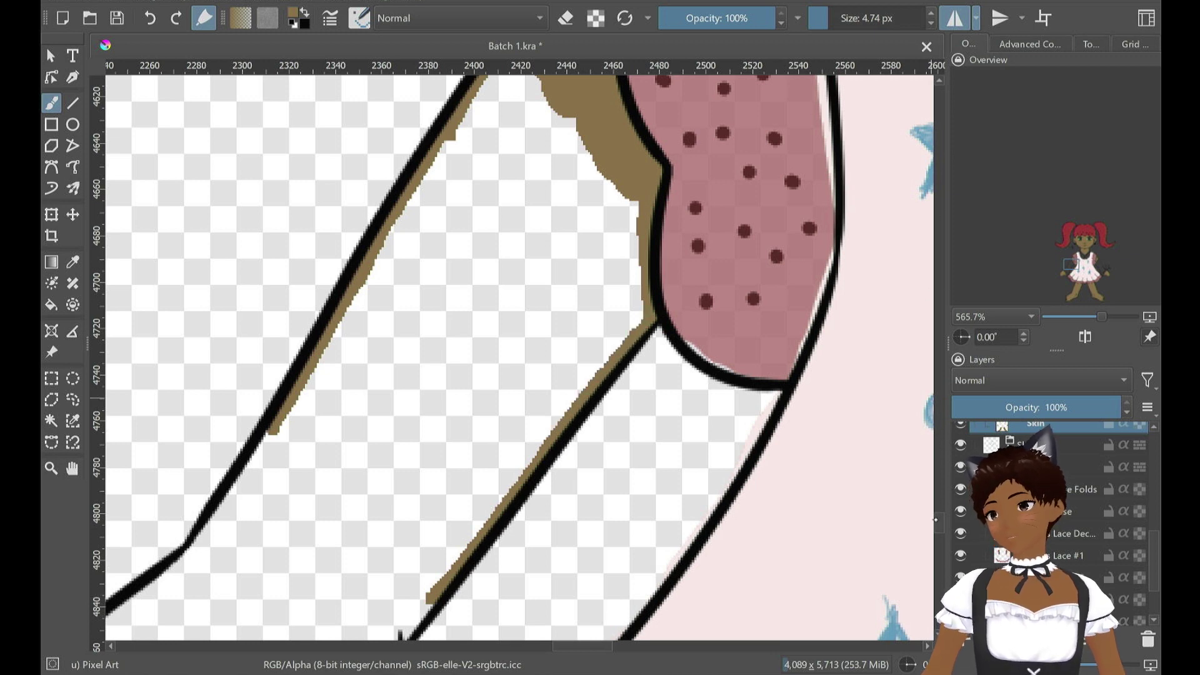
pyautogui.moveTo(935, 519); pyautogui.dragTo(936, 527)
pyautogui.moveTo(1071, 268)
pyautogui.mouseDown()
pyautogui.moveTo(1062, 276)
pyautogui.moveTo(1069, 262)
pyautogui.mouseUp()
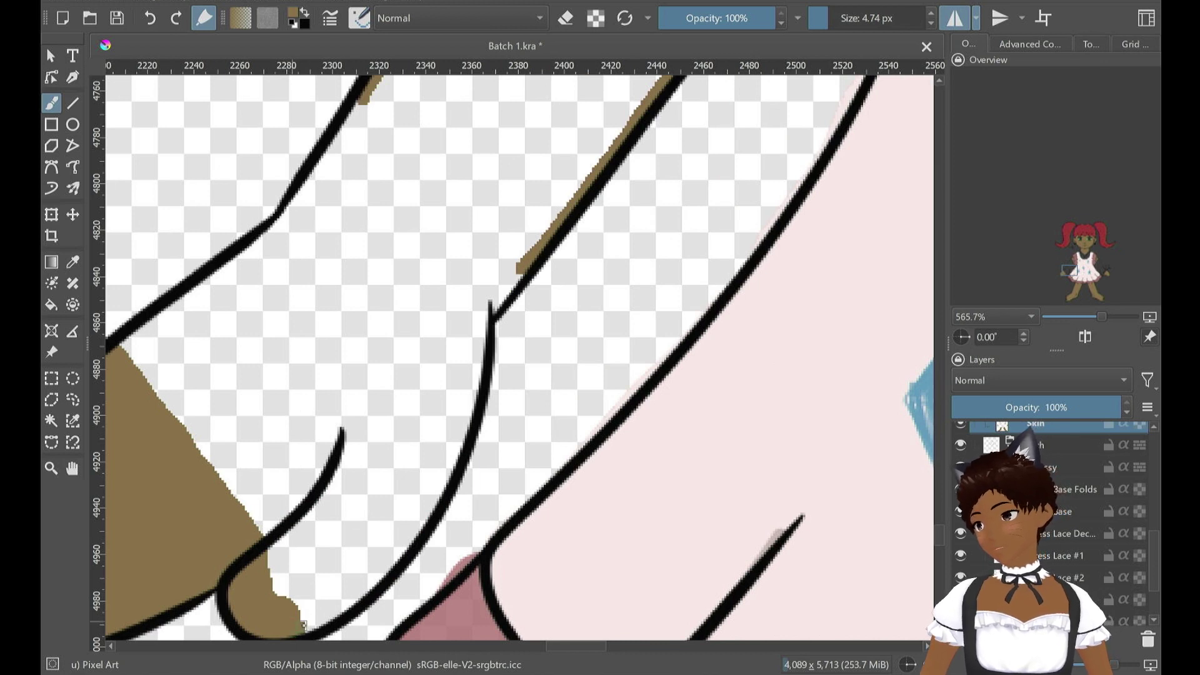
pyautogui.moveTo(298, 633); pyautogui.dragTo(327, 612)
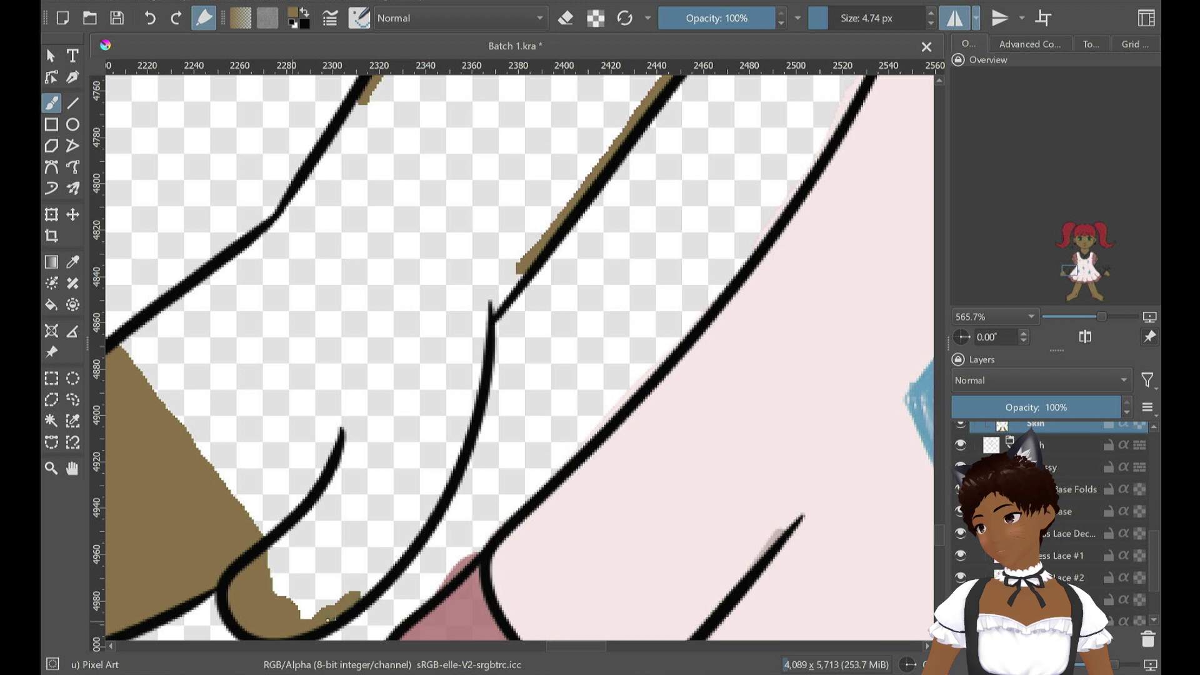
pyautogui.moveTo(353, 600)
pyautogui.mouseDown()
pyautogui.moveTo(374, 578)
pyautogui.moveTo(356, 603)
pyautogui.moveTo(454, 467)
pyautogui.moveTo(486, 295)
pyautogui.moveTo(491, 311)
pyautogui.moveTo(516, 280)
pyautogui.mouseUp()
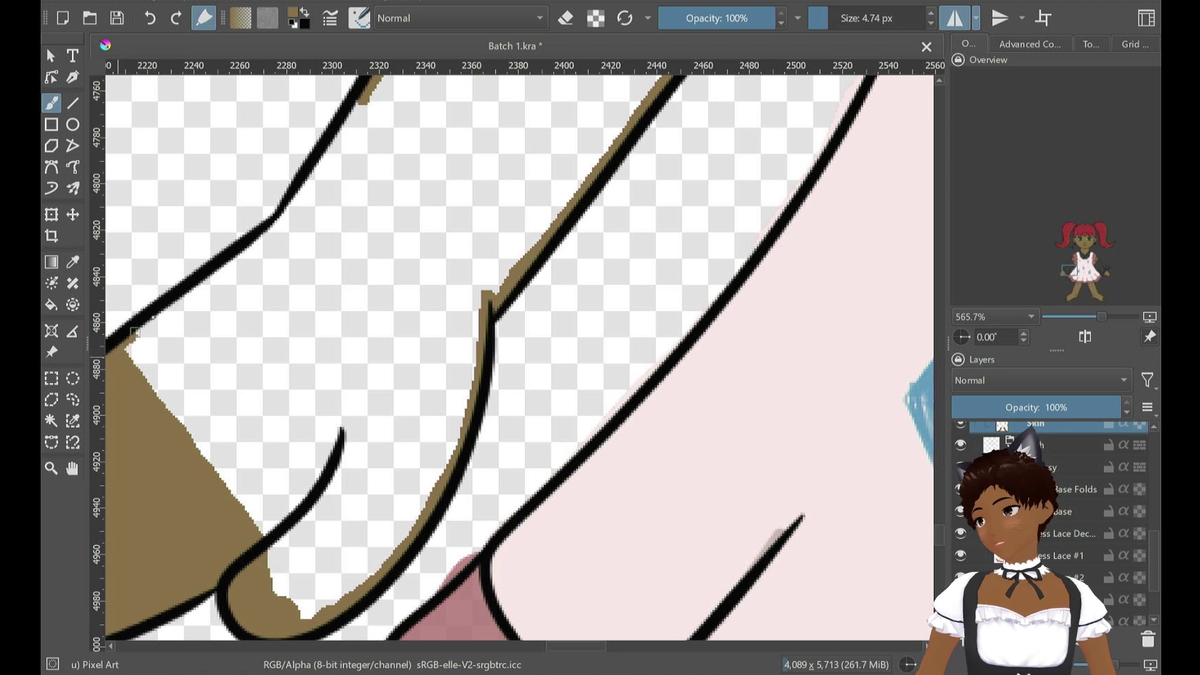
# Edge the back of the hand and the outer wrist in brown up to the painted forearm edge
pyautogui.moveTo(153, 317)
pyautogui.mouseDown()
pyautogui.moveTo(300, 211)
pyautogui.moveTo(110, 361)
pyautogui.mouseUp()
pyautogui.hotkey('ctrl', 'z')
pyautogui.hotkey('ctrl', 'z')
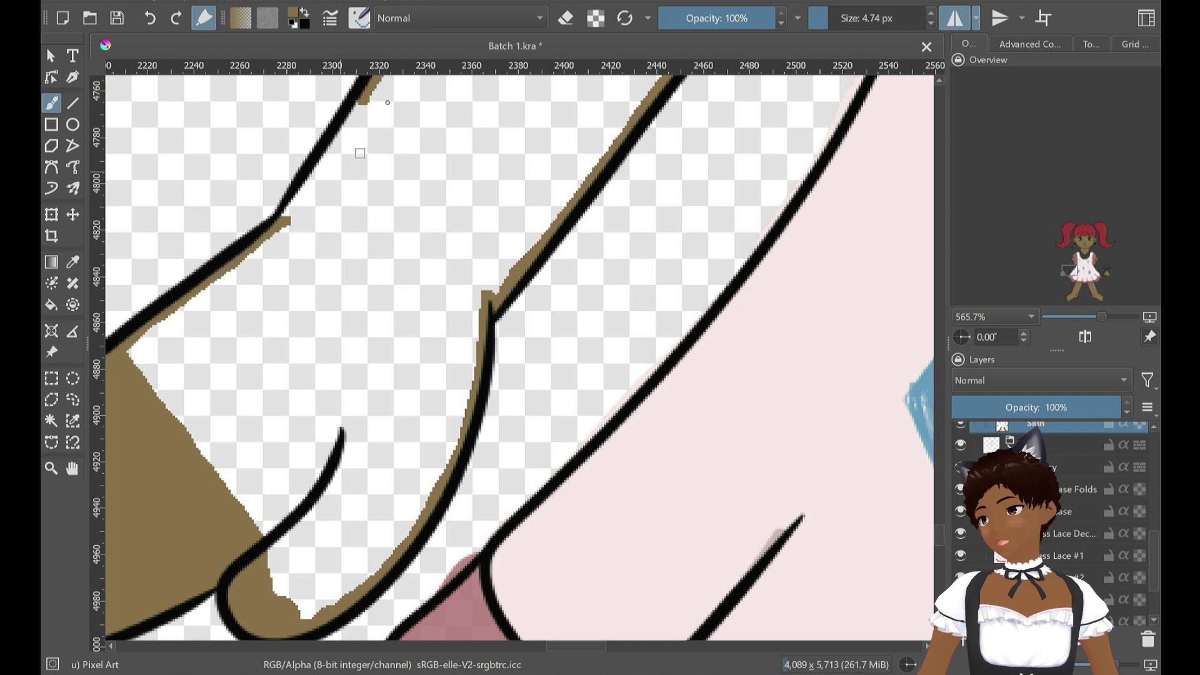
pyautogui.moveTo(358, 103)
pyautogui.mouseDown()
pyautogui.moveTo(368, 98)
pyautogui.moveTo(263, 256)
pyautogui.mouseUp()
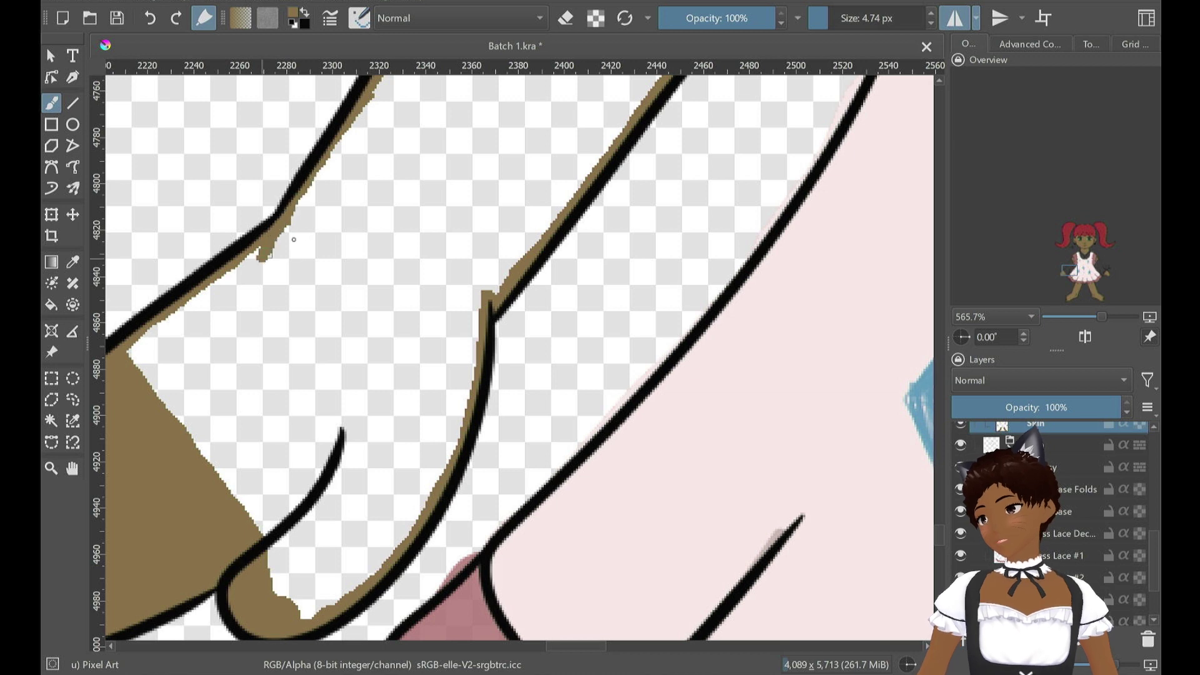
# Enlarge the brush to 48.09 px and fill the rest of the hand and thumb with brown up to the wrist
pyautogui.scroll(-2, 484, 160)
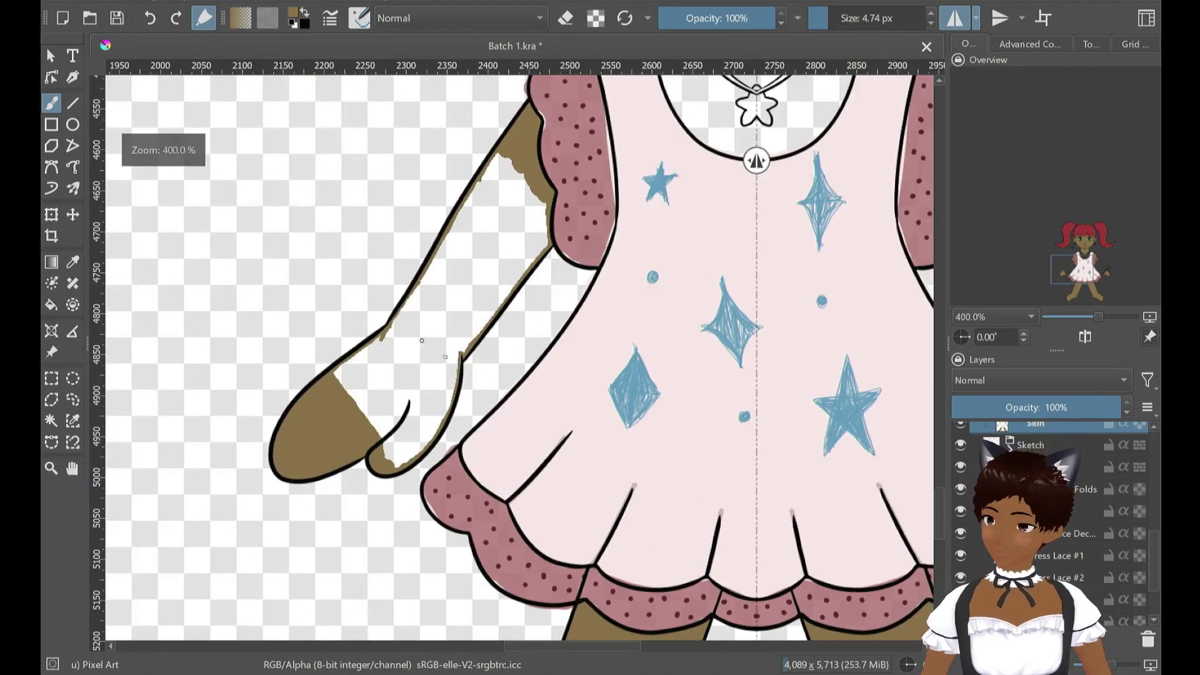
pyautogui.click(846, 18)
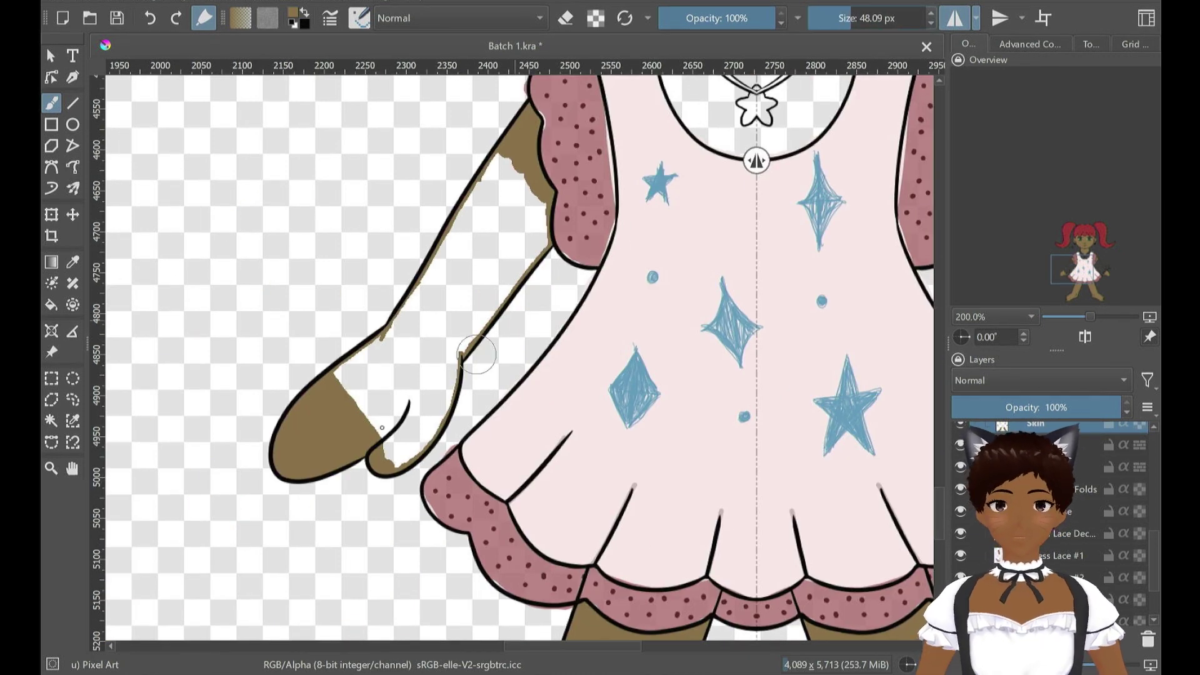
pyautogui.click(345, 385)
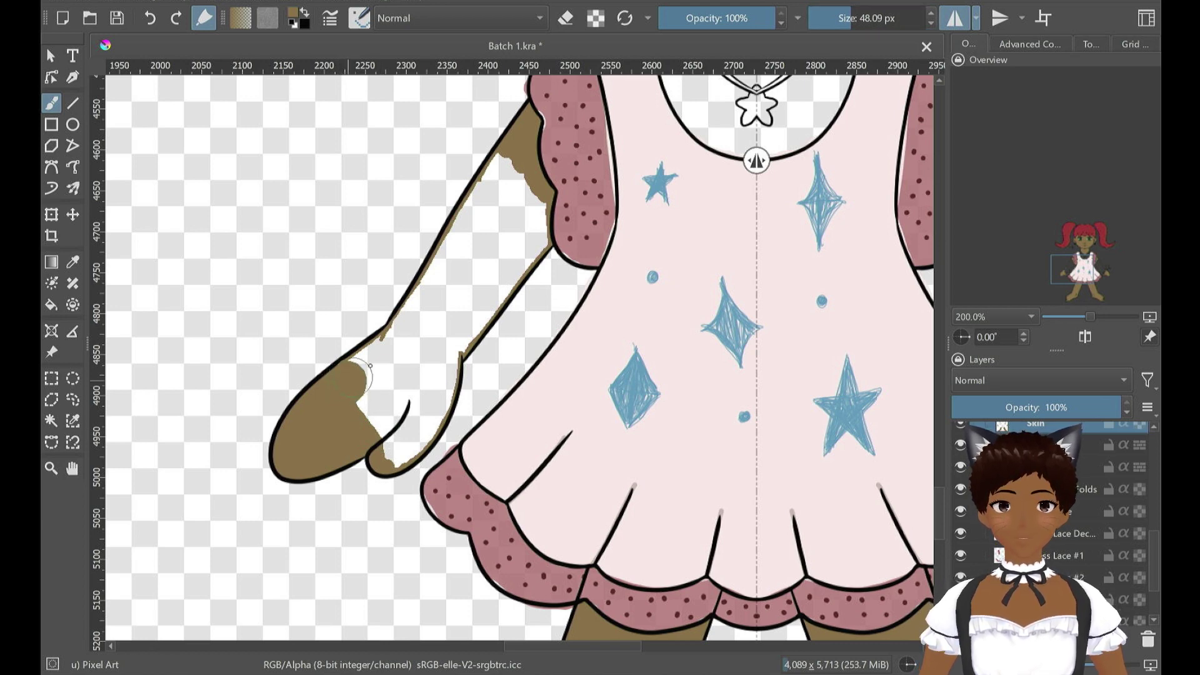
pyautogui.scroll(2, 375, 363)
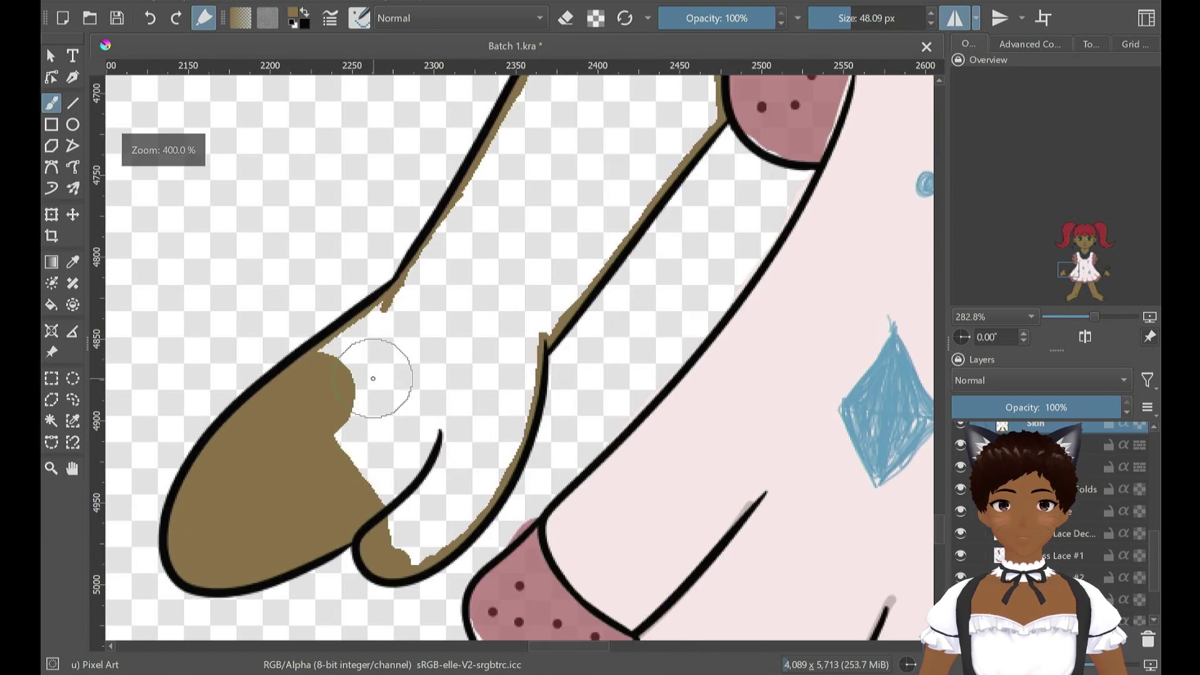
pyautogui.click(396, 329)
pyautogui.click(374, 353)
pyautogui.click(354, 365)
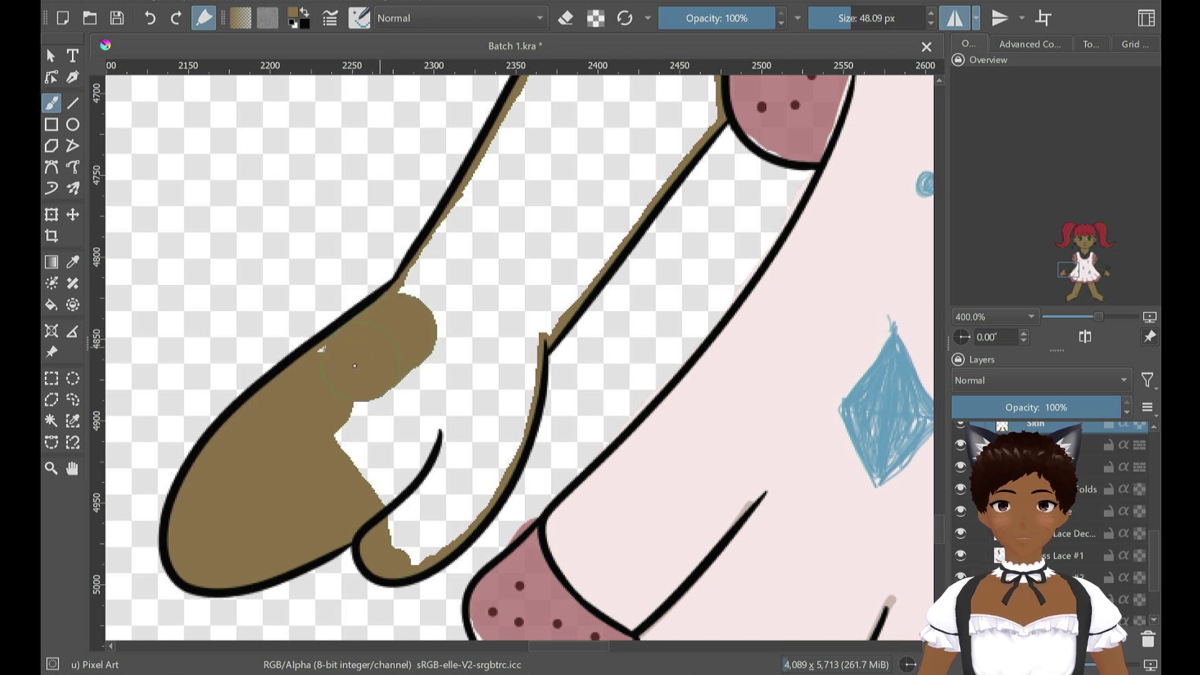
pyautogui.moveTo(343, 373)
pyautogui.mouseDown()
pyautogui.moveTo(413, 530)
pyautogui.moveTo(456, 496)
pyautogui.moveTo(481, 451)
pyautogui.moveTo(509, 342)
pyautogui.moveTo(458, 342)
pyautogui.moveTo(415, 389)
pyautogui.moveTo(414, 423)
pyautogui.mouseUp()
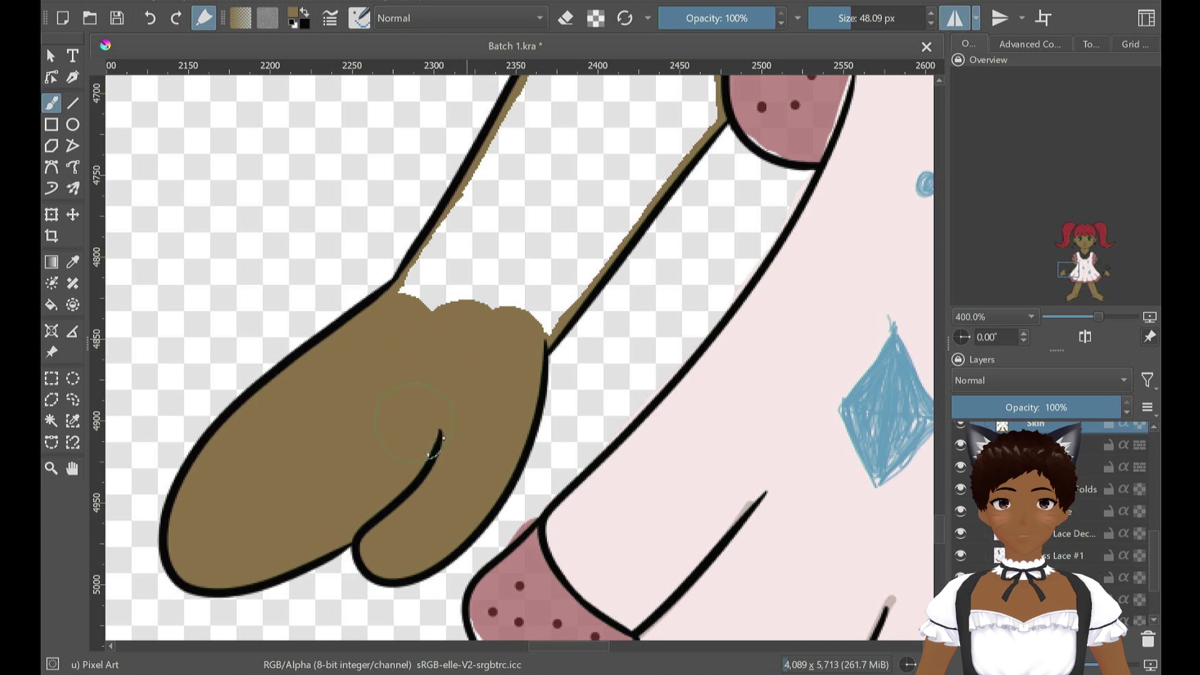
# Fill the remaining forearm between the wrist and the sleeve ruffle with brown, and save the document
pyautogui.moveTo(536, 355)
pyautogui.mouseDown()
pyautogui.moveTo(417, 477)
pyautogui.moveTo(384, 533)
pyautogui.mouseUp()
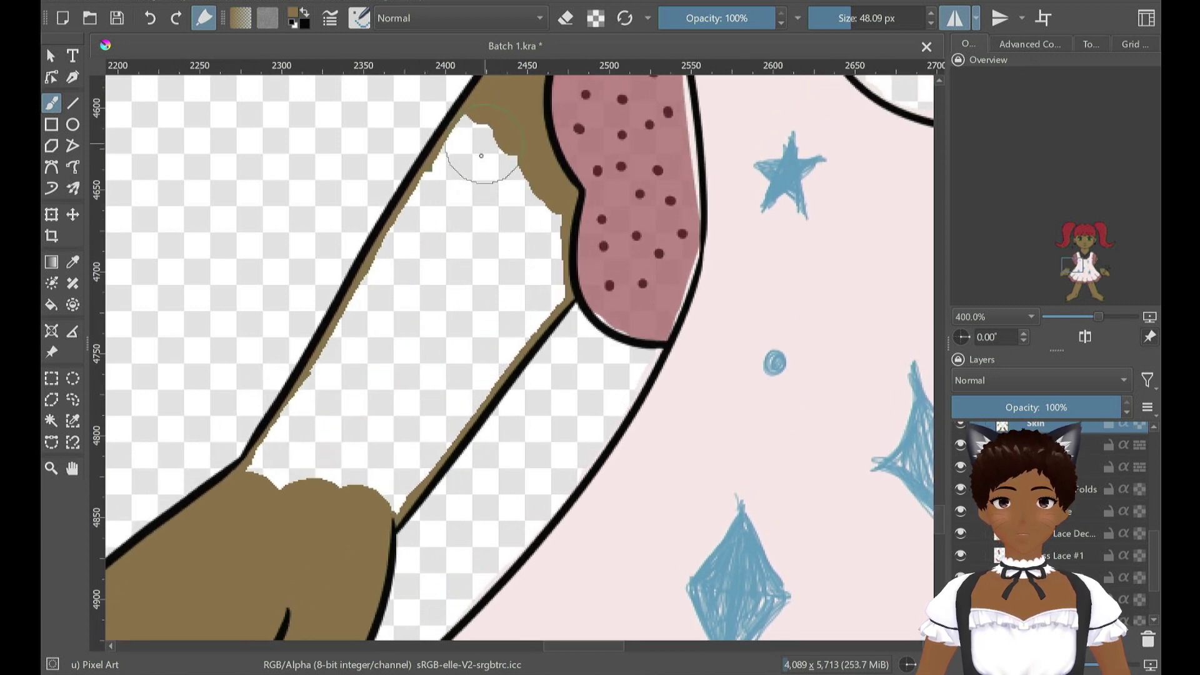
pyautogui.moveTo(480, 153)
pyautogui.mouseDown()
pyautogui.moveTo(273, 490)
pyautogui.moveTo(350, 475)
pyautogui.moveTo(375, 490)
pyautogui.moveTo(441, 396)
pyautogui.mouseUp()
pyautogui.hotkey('ctrl', 'z')
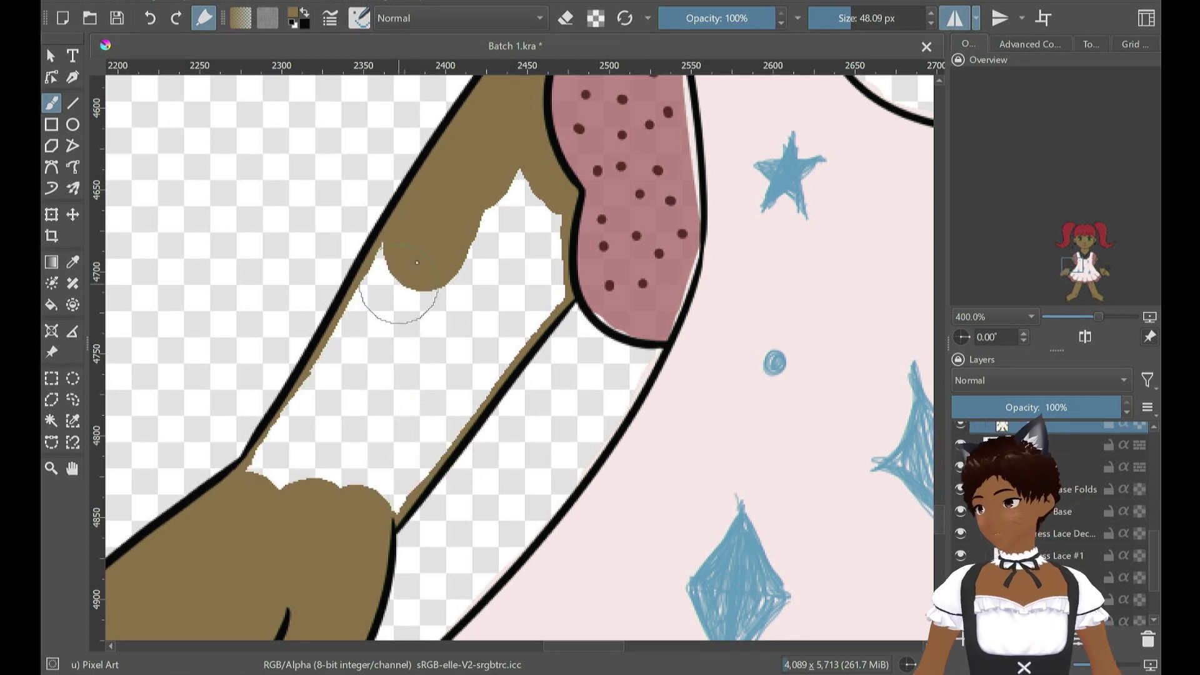
pyautogui.moveTo(393, 308)
pyautogui.mouseDown()
pyautogui.moveTo(406, 271)
pyautogui.moveTo(279, 482)
pyautogui.moveTo(350, 456)
pyautogui.moveTo(523, 205)
pyautogui.moveTo(529, 275)
pyautogui.moveTo(383, 484)
pyautogui.mouseUp()
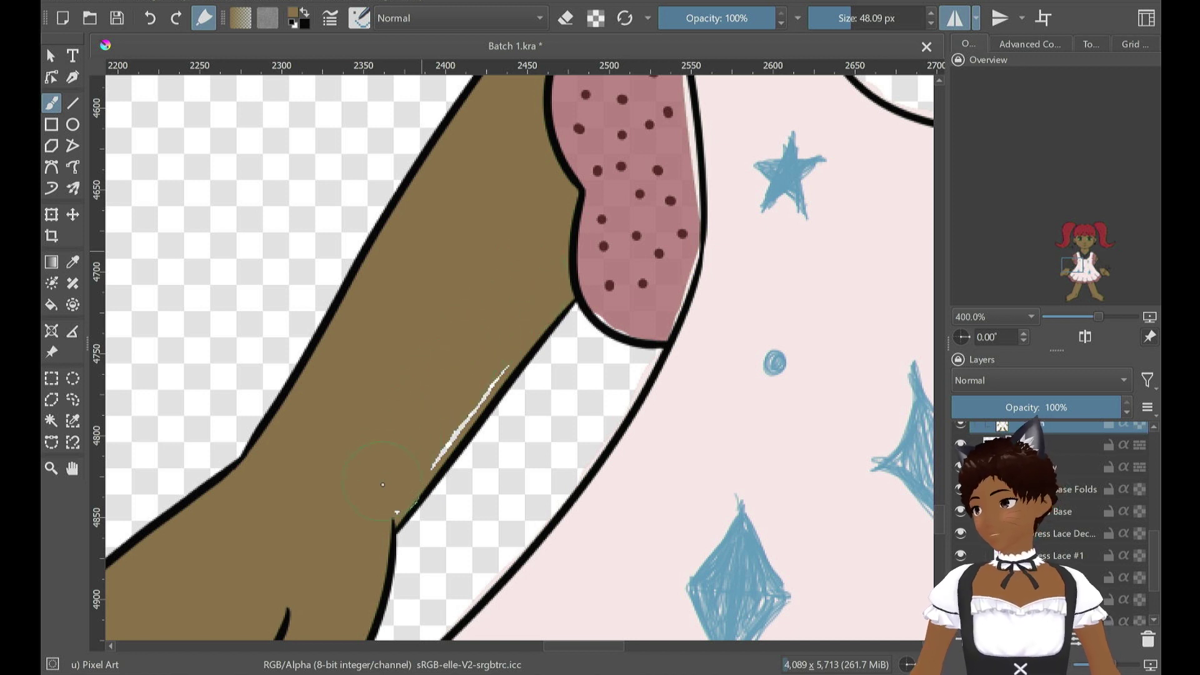
pyautogui.moveTo(435, 413); pyautogui.dragTo(474, 360)
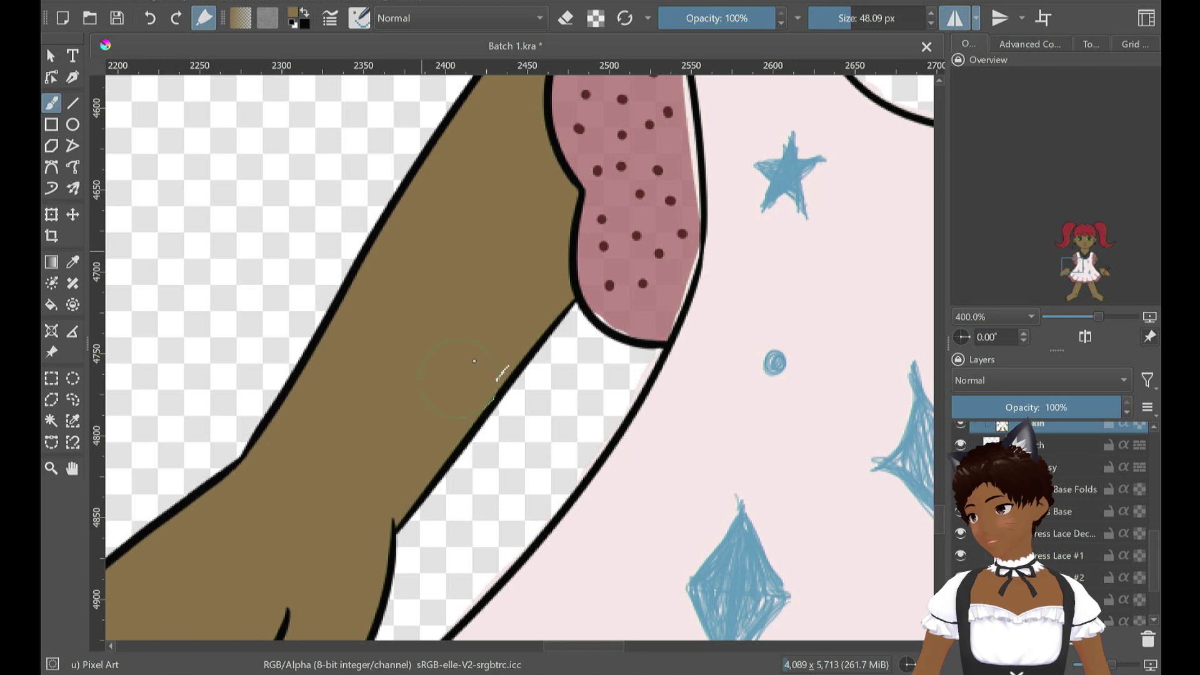
pyautogui.hotkey('ctrl', 's')
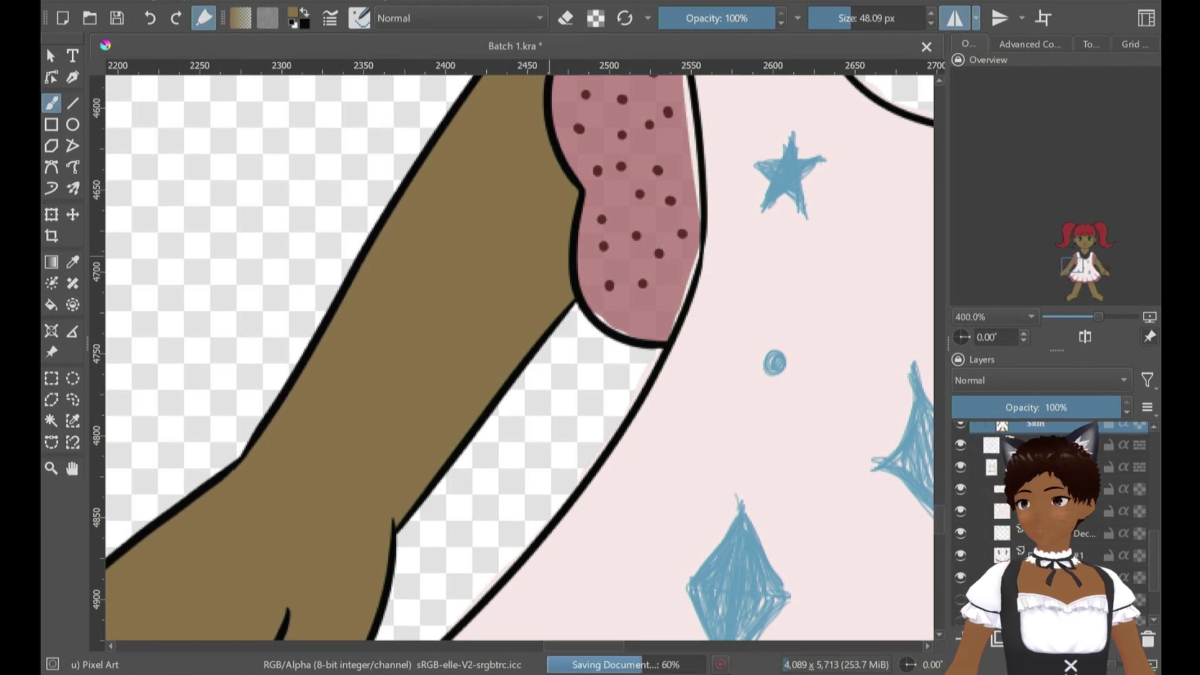
# Display the brush's tool options, set the brush to 14.67 px and fill the neck skin with brown down to the necklace's inner edge
pyautogui.press('1')
pyautogui.moveTo(787, 469); pyautogui.dragTo(733, 471)
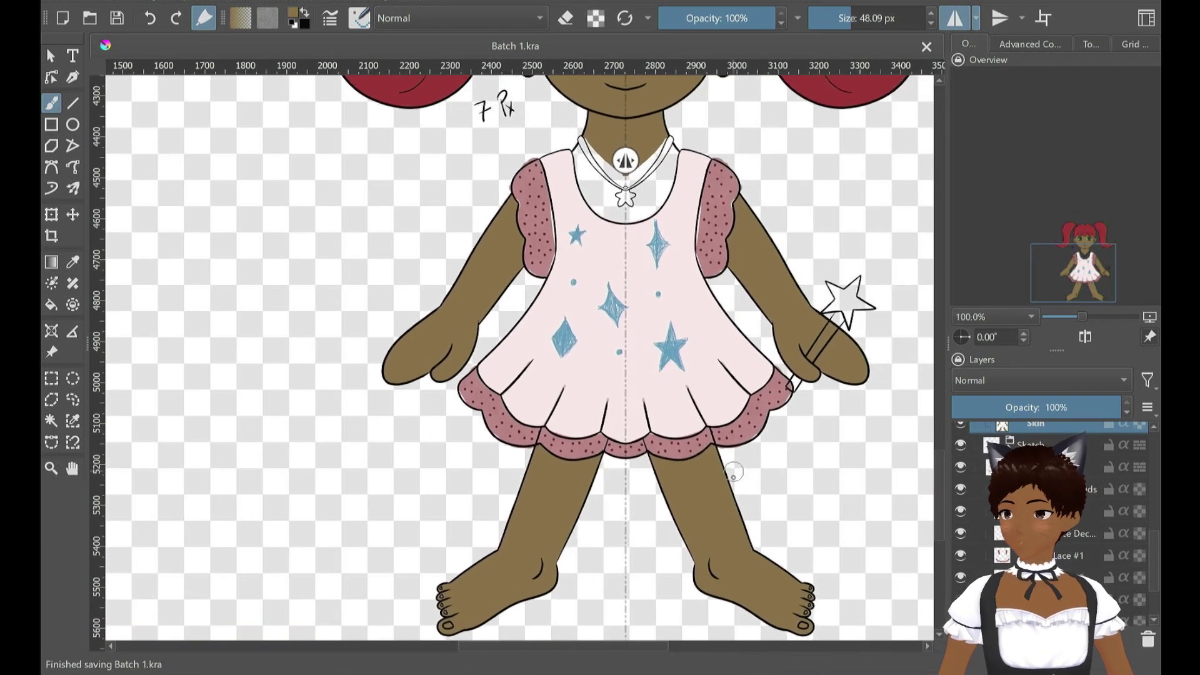
pyautogui.scroll(4, 836, 191)
pyautogui.moveTo(264, 99); pyautogui.dragTo(685, 351)
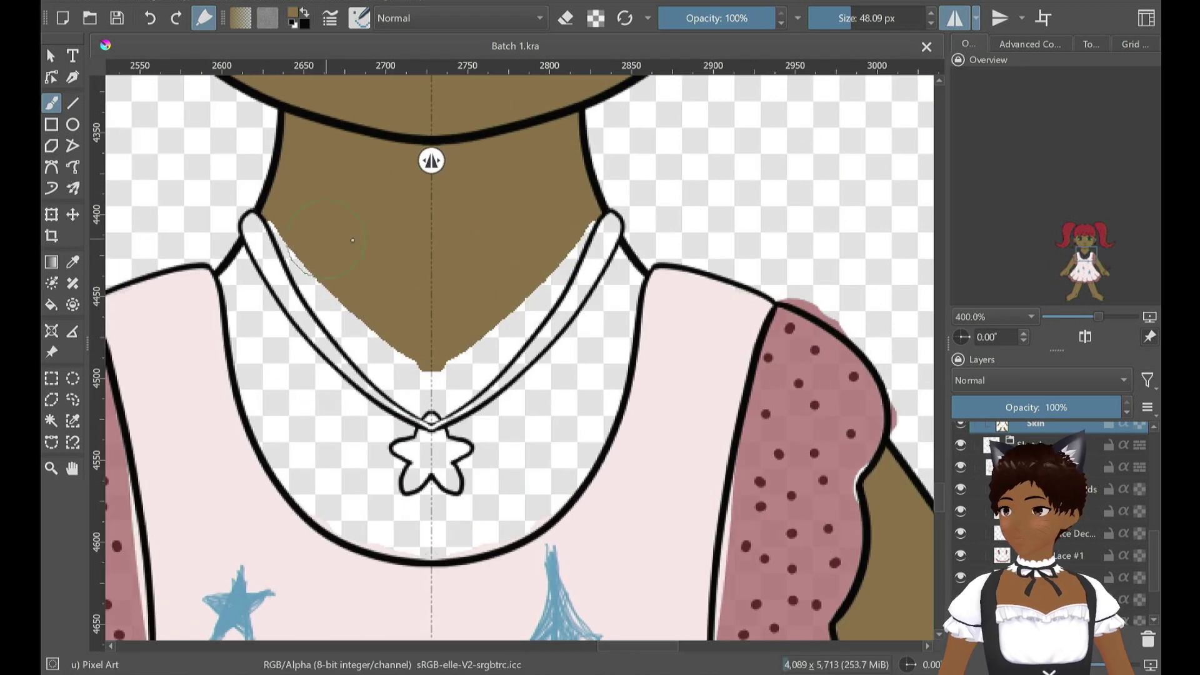
pyautogui.moveTo(338, 241); pyautogui.dragTo(528, 257)
pyautogui.scroll(2, 549, 252)
pyautogui.moveTo(618, 262); pyautogui.dragTo(558, 196)
pyautogui.click(1047, 47)
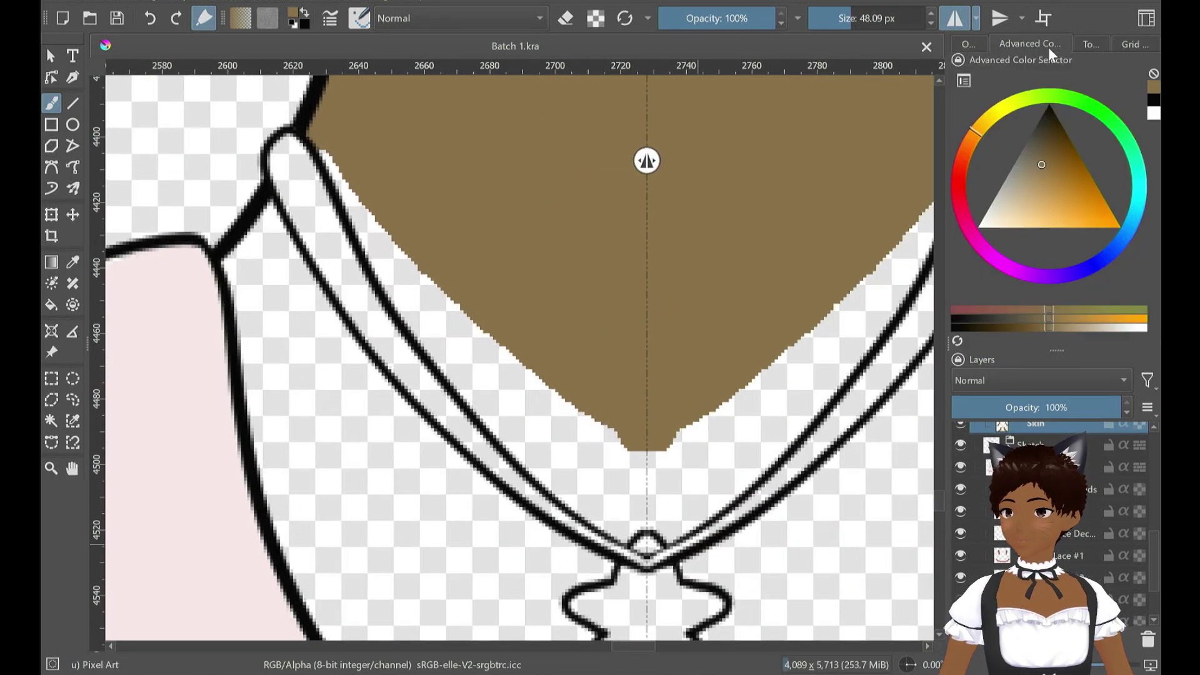
pyautogui.click(1090, 49)
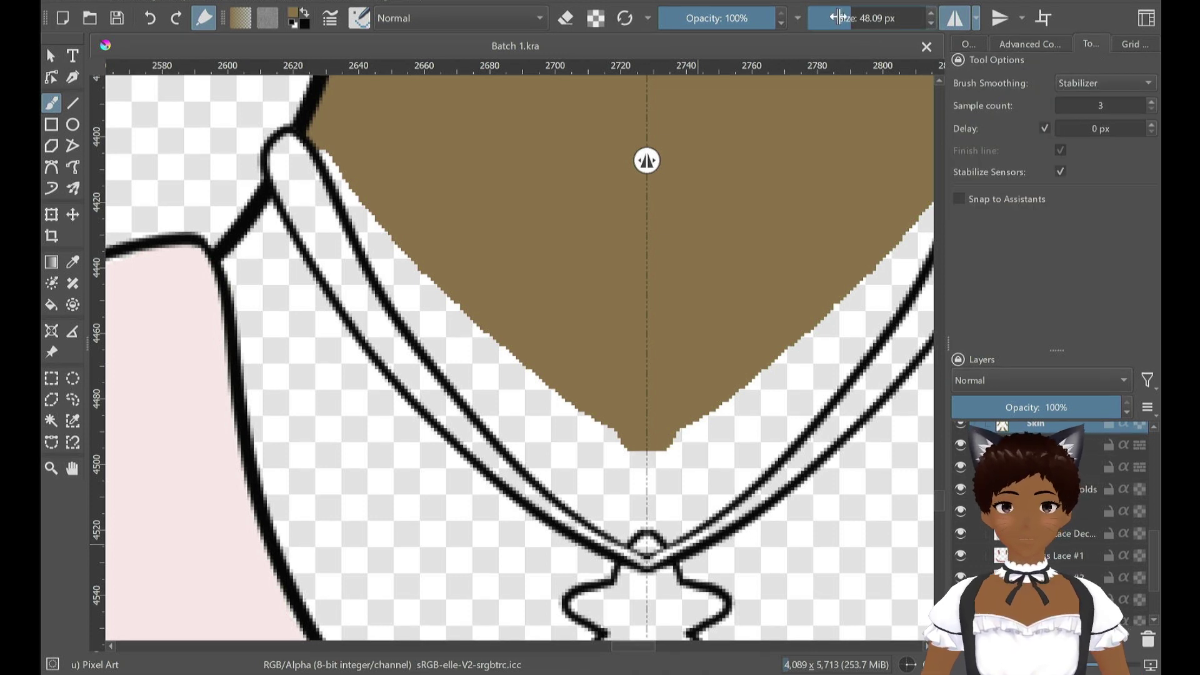
pyautogui.moveTo(833, 17); pyautogui.dragTo(823, 18)
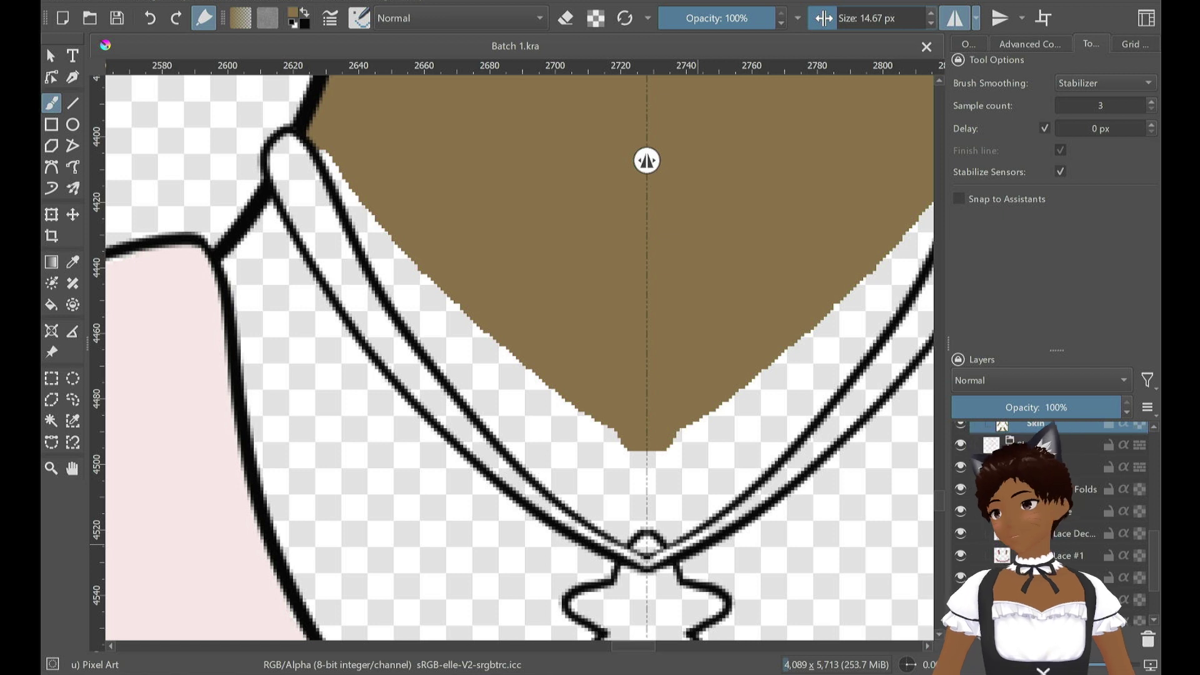
pyautogui.moveTo(339, 141)
pyautogui.mouseDown()
pyautogui.moveTo(333, 136)
pyautogui.moveTo(371, 209)
pyautogui.moveTo(350, 164)
pyautogui.mouseUp()
pyautogui.hotkey('ctrl', 'z')
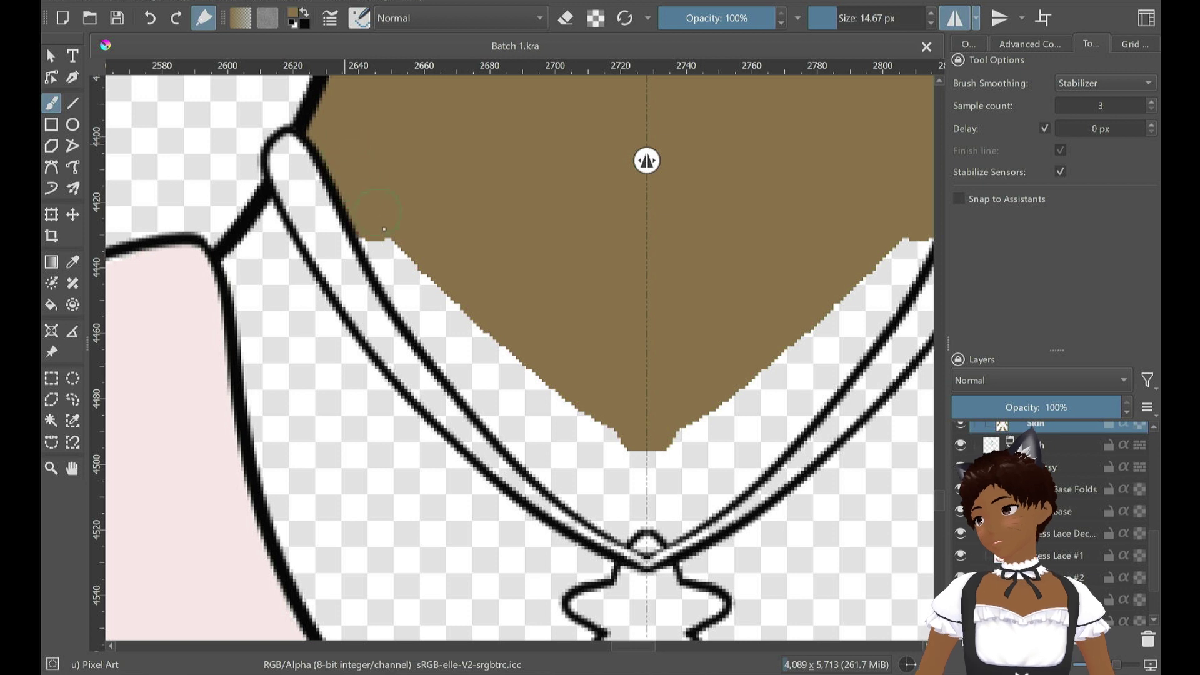
pyautogui.moveTo(384, 229)
pyautogui.mouseDown()
pyautogui.moveTo(365, 197)
pyautogui.moveTo(404, 282)
pyautogui.moveTo(469, 368)
pyautogui.moveTo(423, 317)
pyautogui.moveTo(513, 425)
pyautogui.moveTo(452, 278)
pyautogui.moveTo(482, 334)
pyautogui.moveTo(556, 402)
pyautogui.moveTo(540, 373)
pyautogui.moveTo(628, 435)
pyautogui.moveTo(490, 391)
pyautogui.mouseUp()
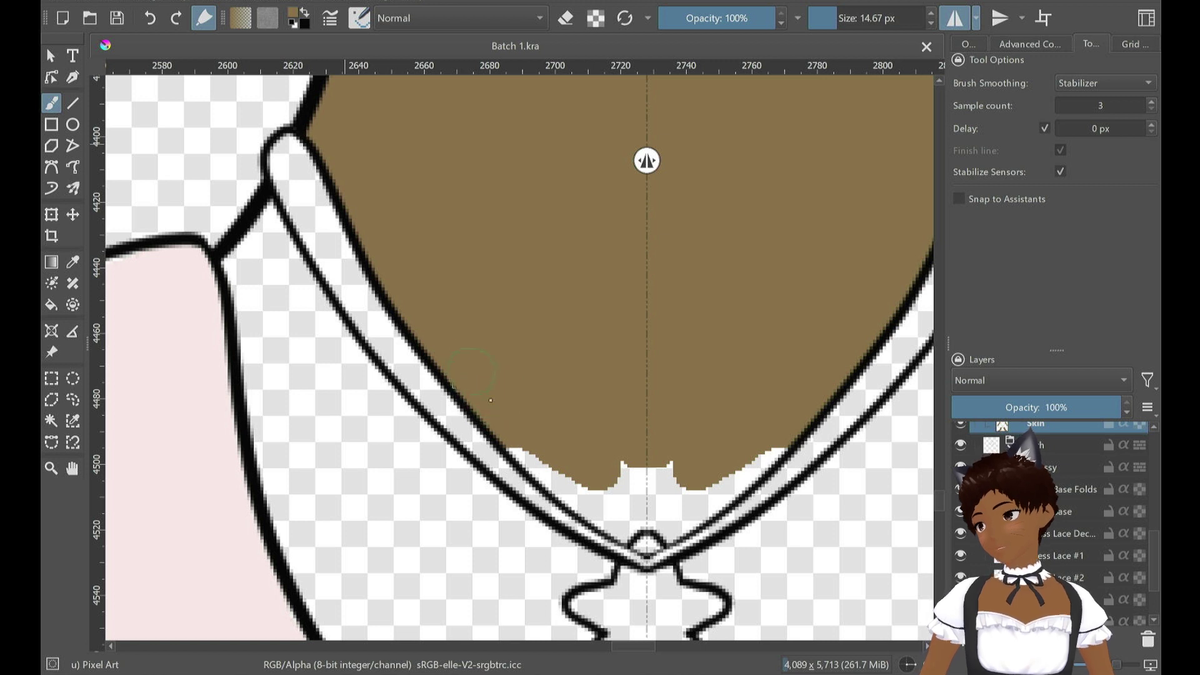
pyautogui.moveTo(490, 400)
pyautogui.mouseDown()
pyautogui.moveTo(544, 465)
pyautogui.moveTo(614, 516)
pyautogui.moveTo(654, 500)
pyautogui.moveTo(642, 477)
pyautogui.mouseUp()
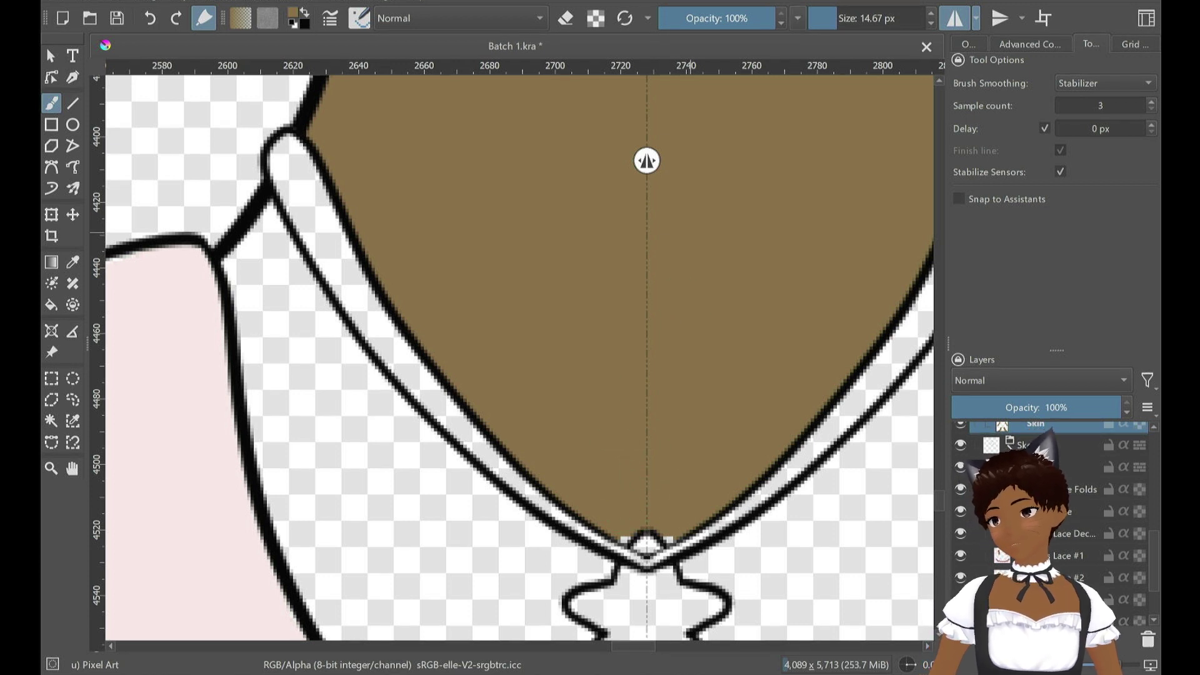
# Reduce the brush to 5.35 px and edge the chest in brown along the necklace's outer edge, the shoulder line and the dress's upper neckline
pyautogui.moveTo(843, 23); pyautogui.dragTo(808, 54)
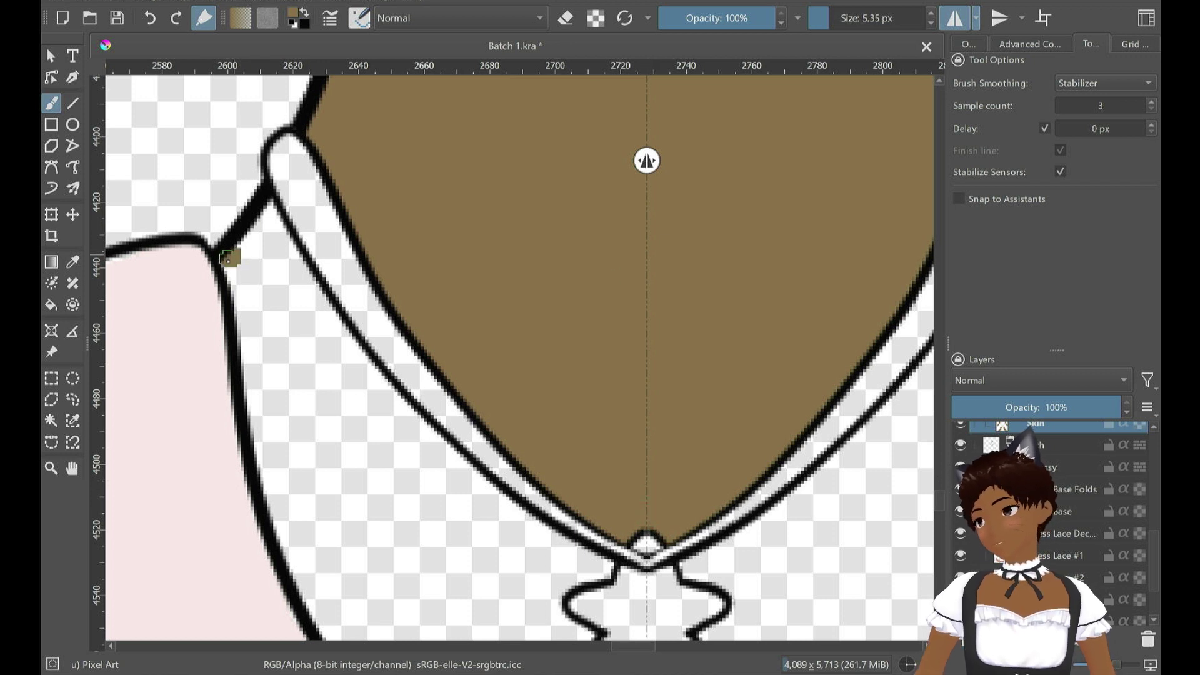
pyautogui.moveTo(230, 263)
pyautogui.mouseDown()
pyautogui.moveTo(236, 278)
pyautogui.moveTo(234, 253)
pyautogui.moveTo(273, 208)
pyautogui.moveTo(309, 287)
pyautogui.moveTo(293, 254)
pyautogui.mouseUp()
pyautogui.hotkey('ctrl', 'z')
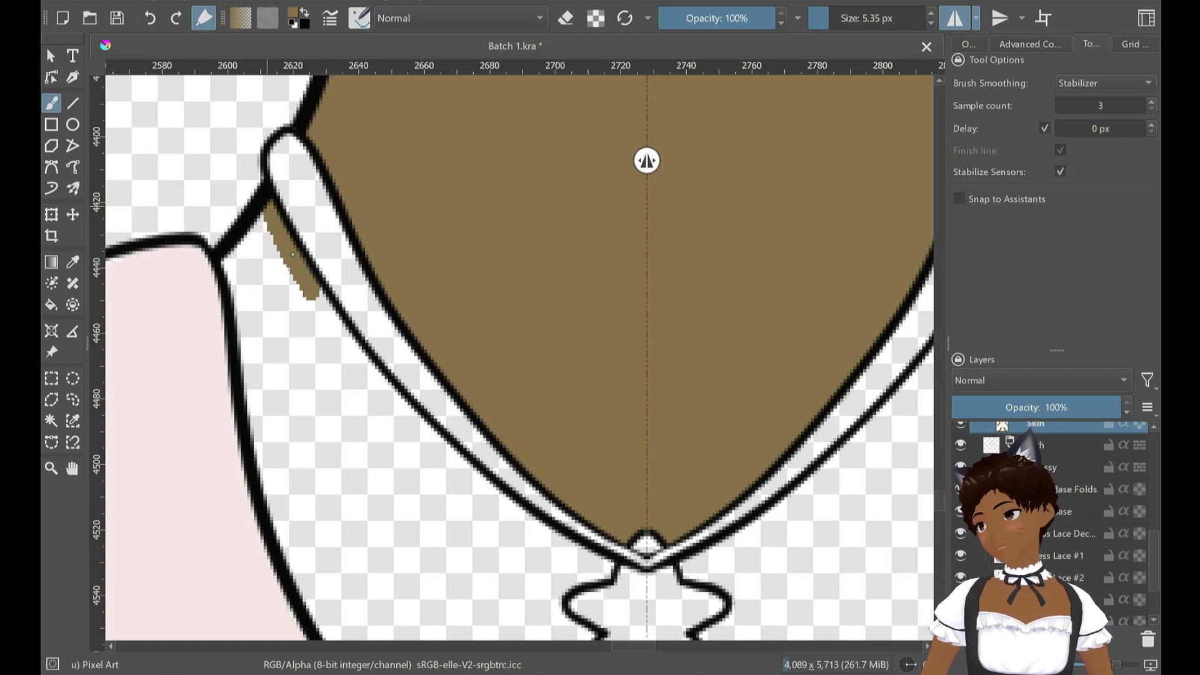
pyautogui.moveTo(316, 296); pyautogui.dragTo(409, 420)
pyautogui.moveTo(338, 343); pyautogui.dragTo(362, 364)
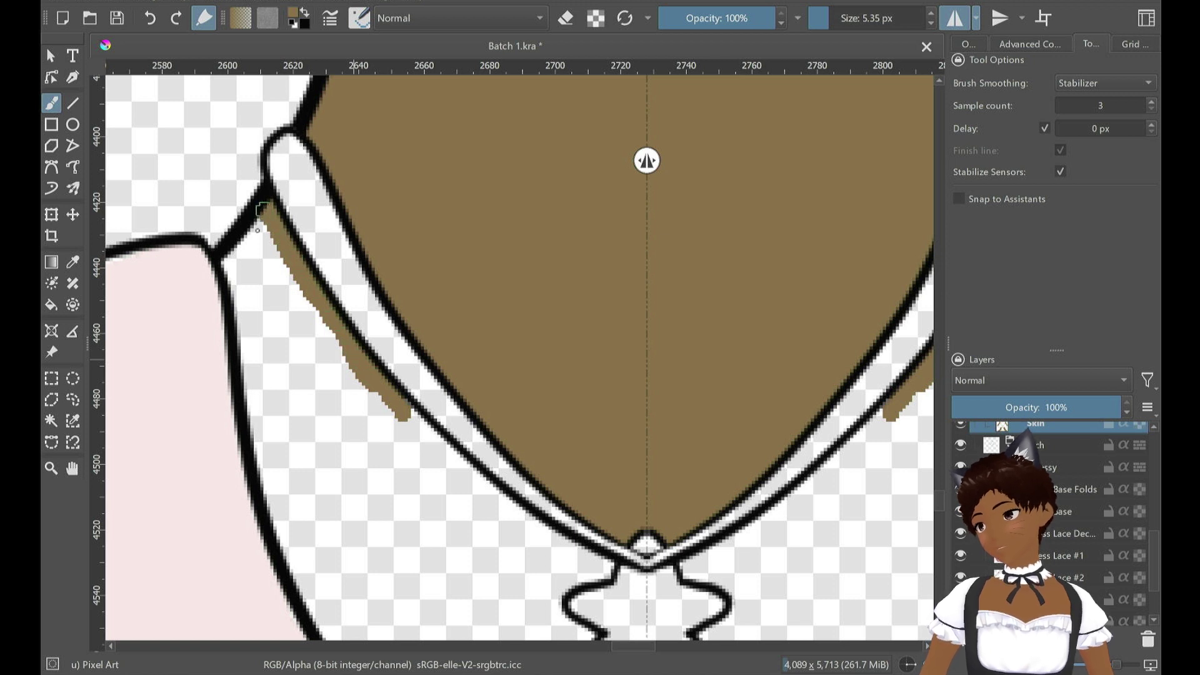
pyautogui.moveTo(257, 230)
pyautogui.mouseDown()
pyautogui.moveTo(237, 300)
pyautogui.moveTo(241, 339)
pyautogui.moveTo(310, 601)
pyautogui.mouseUp()
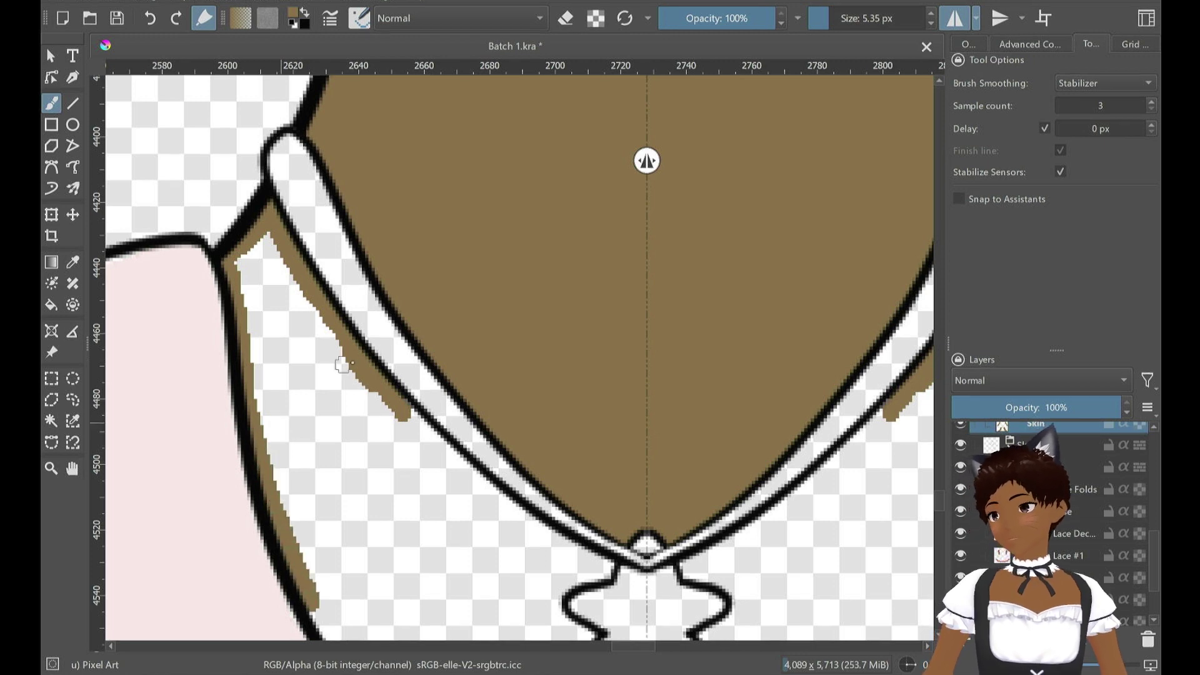
# Edge the chest in brown along the curved bottom of the dress neckline, joining the strokes on both sides
pyautogui.scroll(-3, 583, 339)
pyautogui.moveTo(669, 480); pyautogui.dragTo(661, 401)
pyautogui.scroll(3, 660, 401)
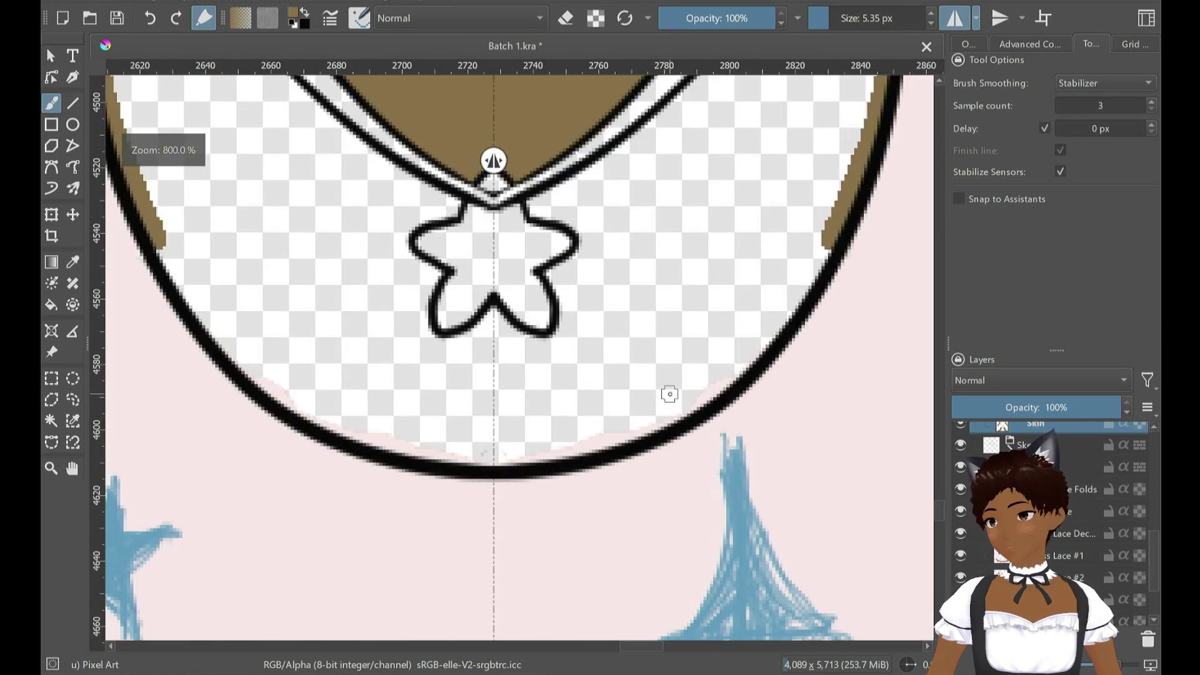
pyautogui.moveTo(509, 461)
pyautogui.mouseDown()
pyautogui.moveTo(610, 442)
pyautogui.moveTo(687, 410)
pyautogui.moveTo(768, 337)
pyautogui.moveTo(826, 243)
pyautogui.mouseUp()
pyautogui.moveTo(826, 258); pyautogui.dragTo(775, 341)
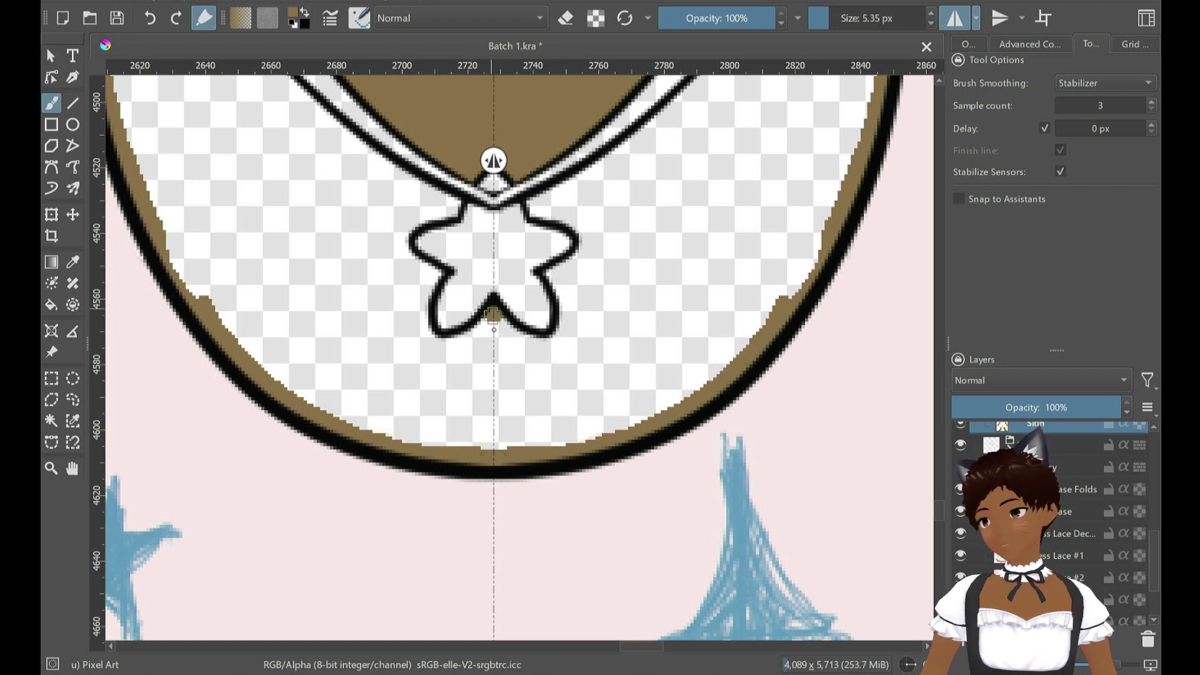
# Paint brown from the pendant's lower notch down to the neckline and around the outside of its two lower points
pyautogui.moveTo(493, 315); pyautogui.dragTo(496, 446)
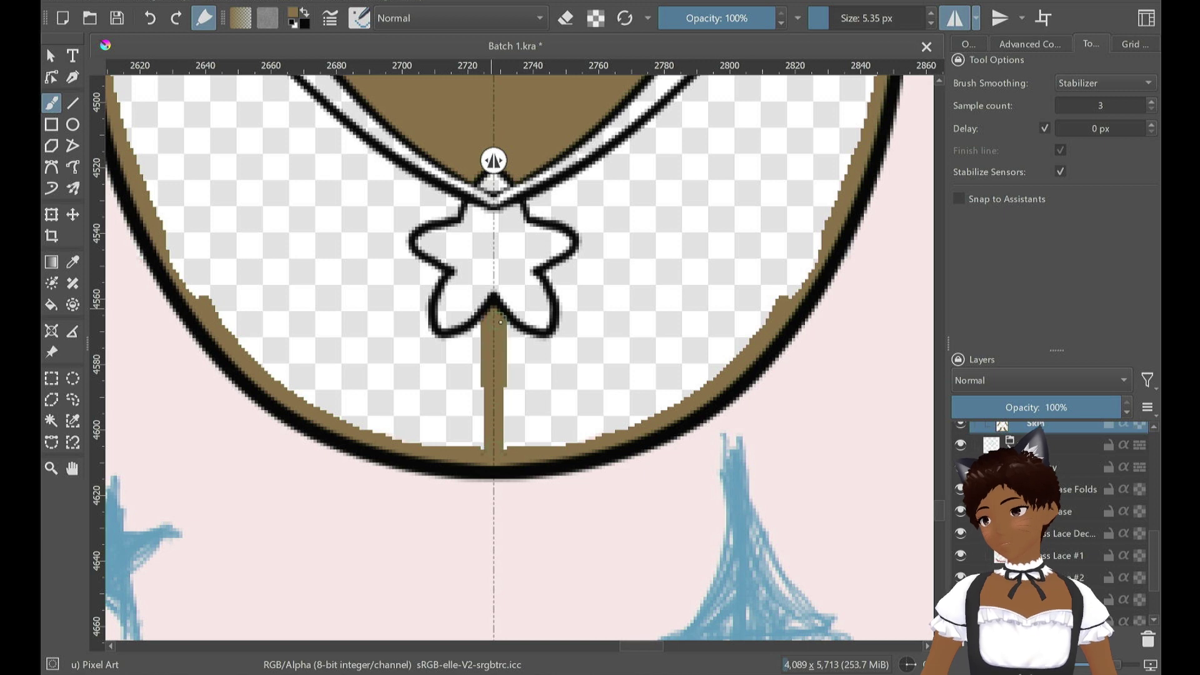
pyautogui.moveTo(564, 330); pyautogui.dragTo(561, 301)
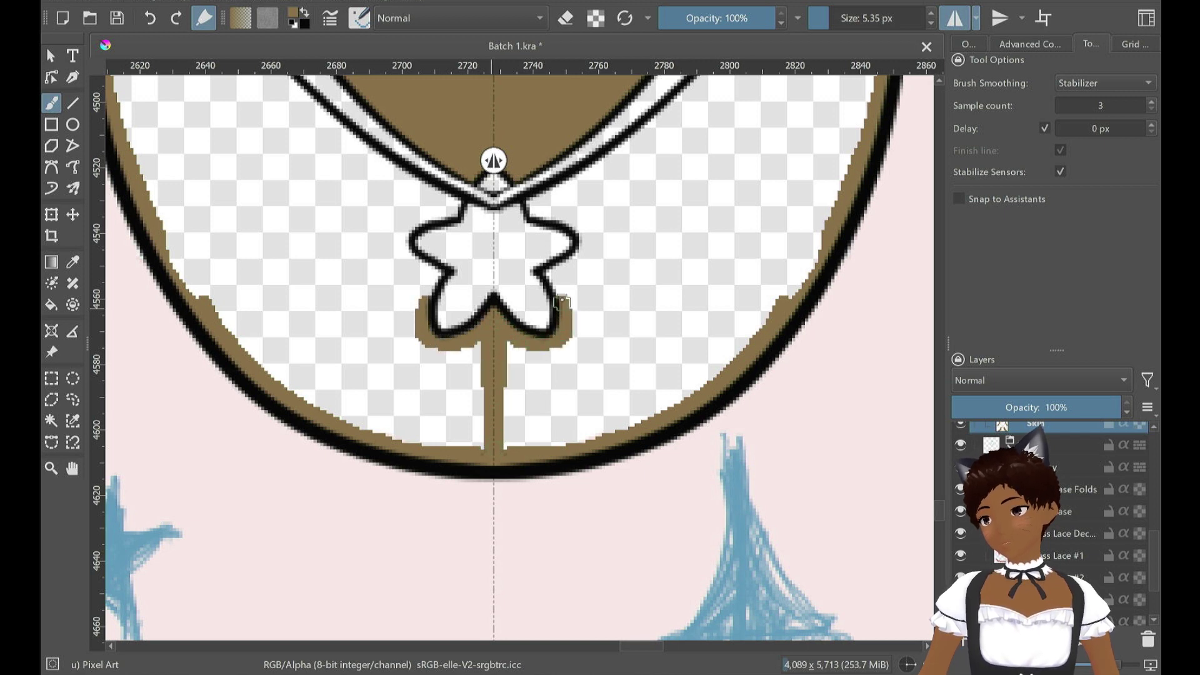
pyautogui.press('super')
pyautogui.press('super')
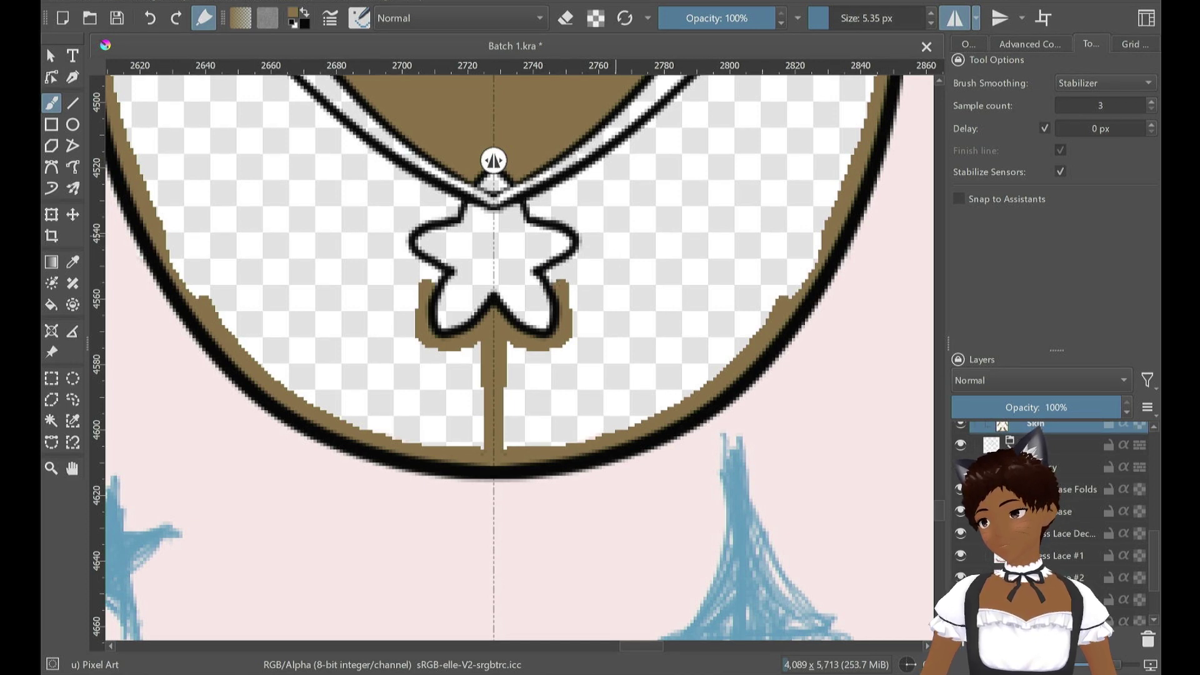
pyautogui.click(1097, 1)
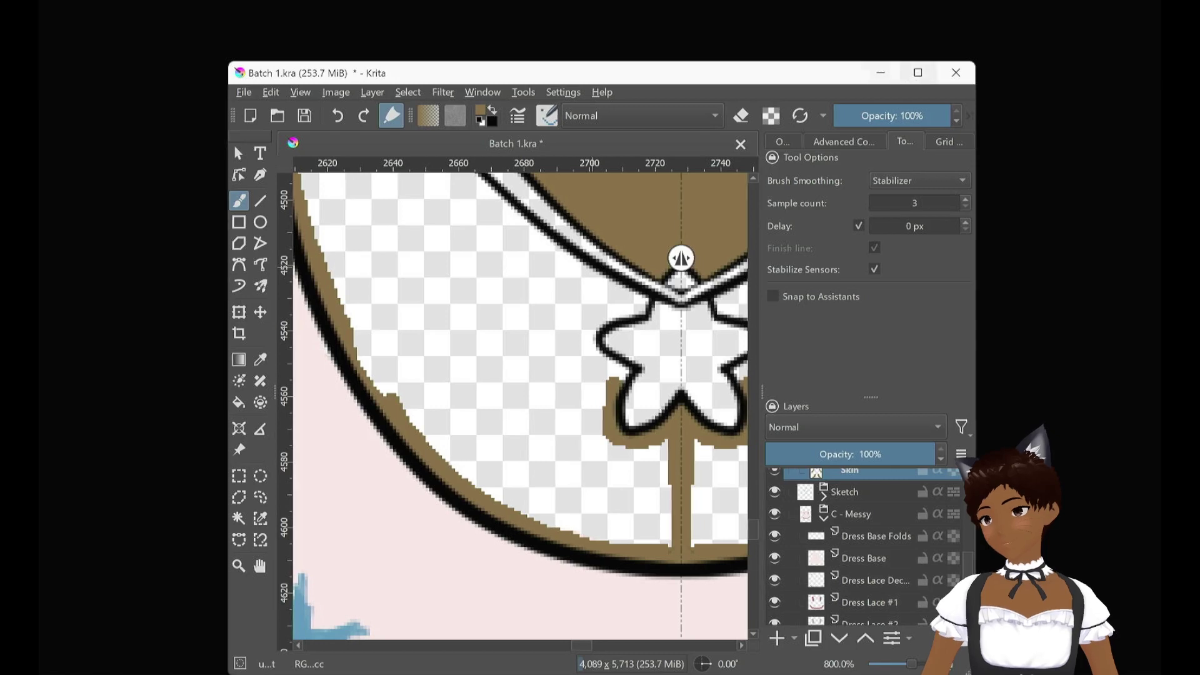
pyautogui.click(927, 74)
# Edge the pendant's side points in brown and close the gap along the necklace's outer edge on both sides
pyautogui.moveTo(607, 237); pyautogui.dragTo(596, 250)
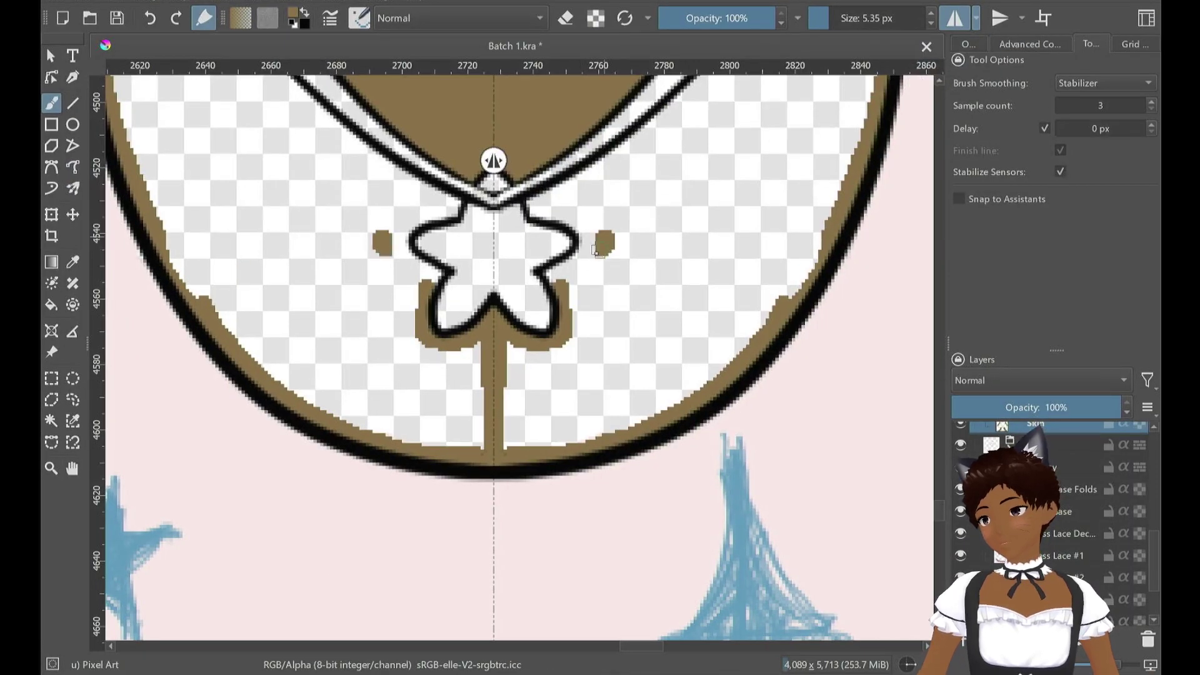
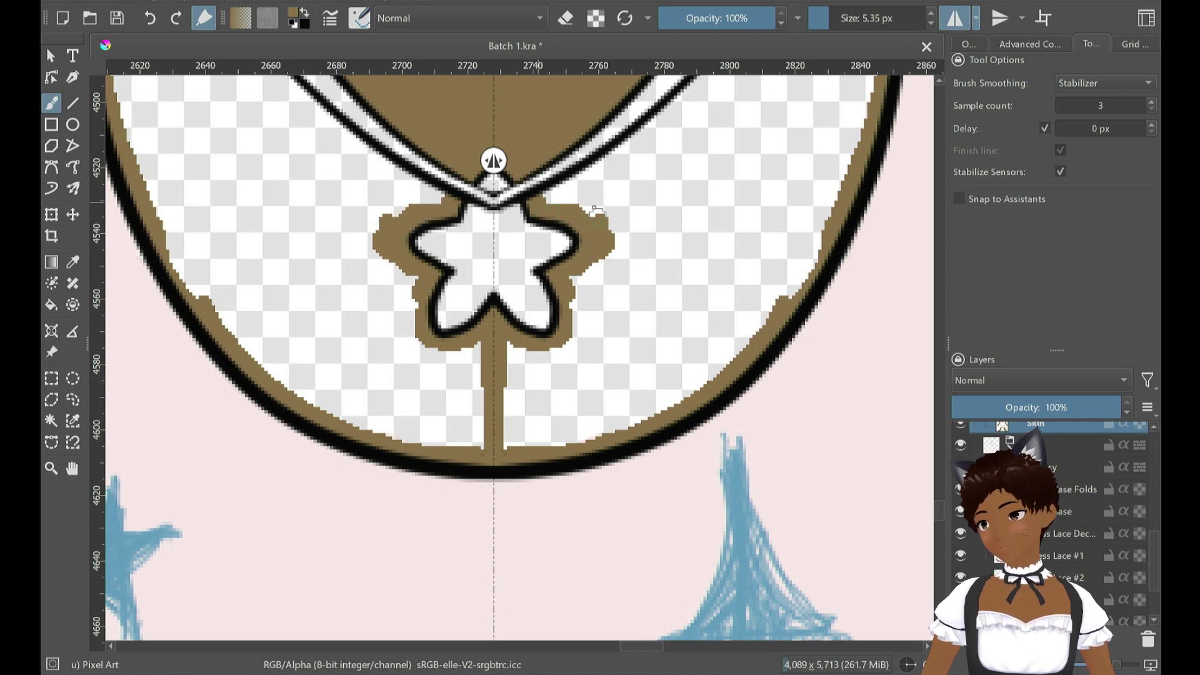
pyautogui.moveTo(559, 190); pyautogui.dragTo(666, 124)
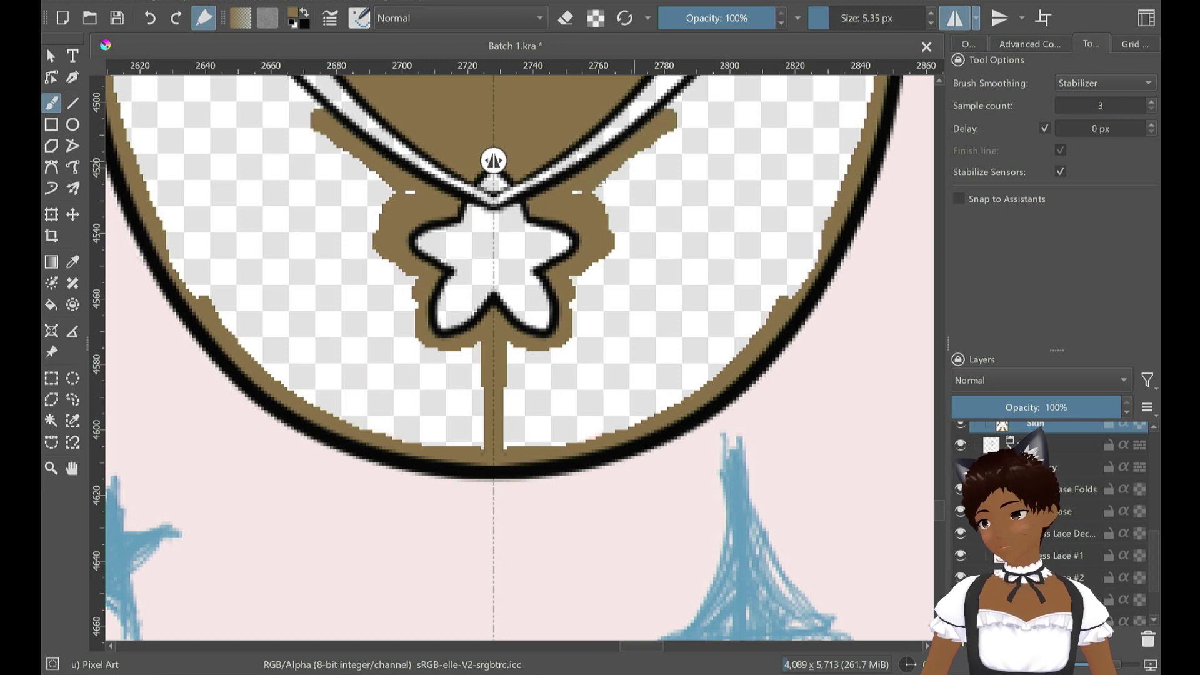
pyautogui.scroll(5, 513, 356)
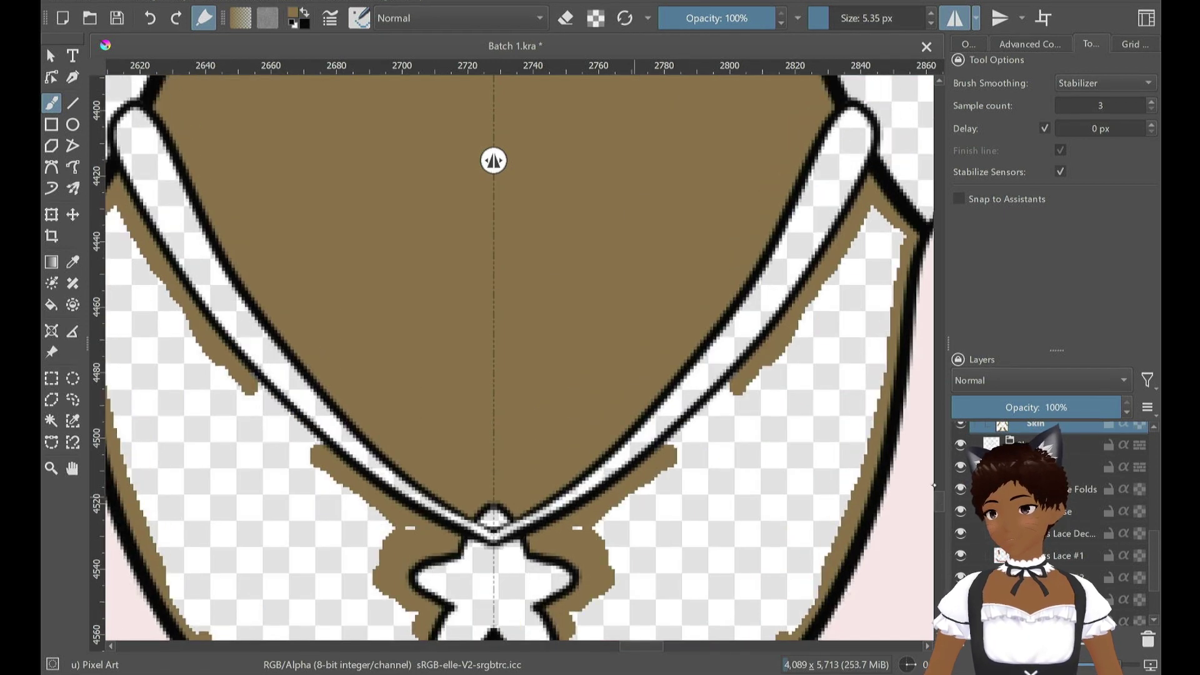
pyautogui.moveTo(721, 404); pyautogui.dragTo(739, 380)
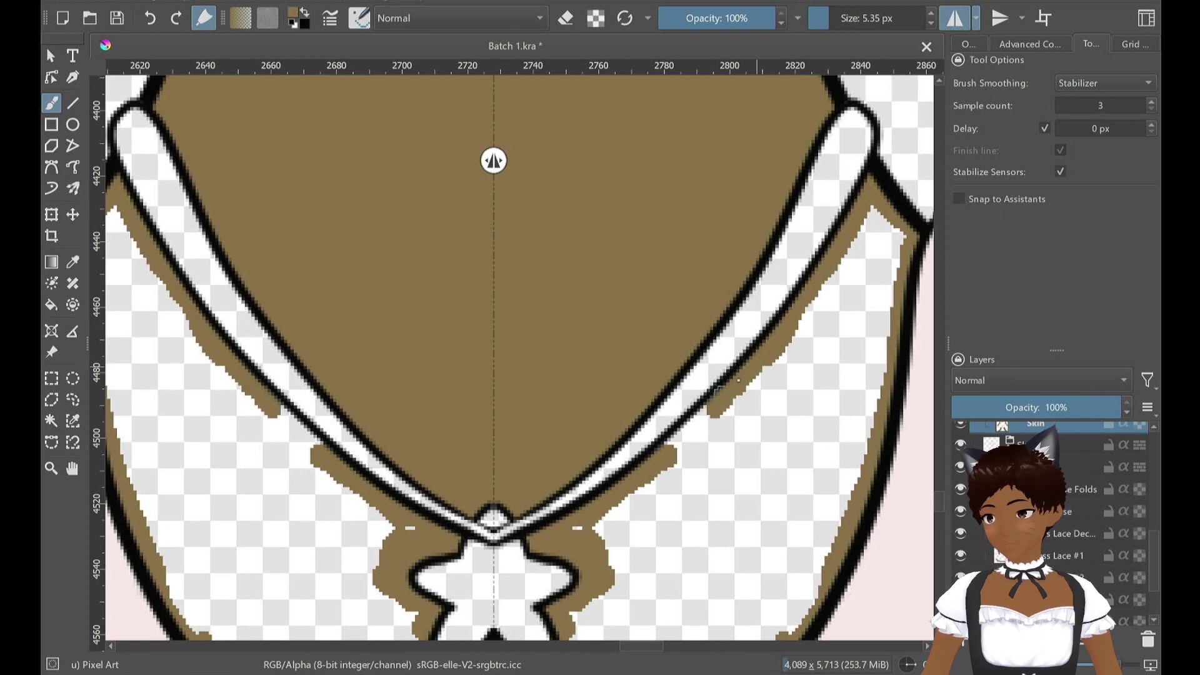
pyautogui.moveTo(703, 418); pyautogui.dragTo(676, 439)
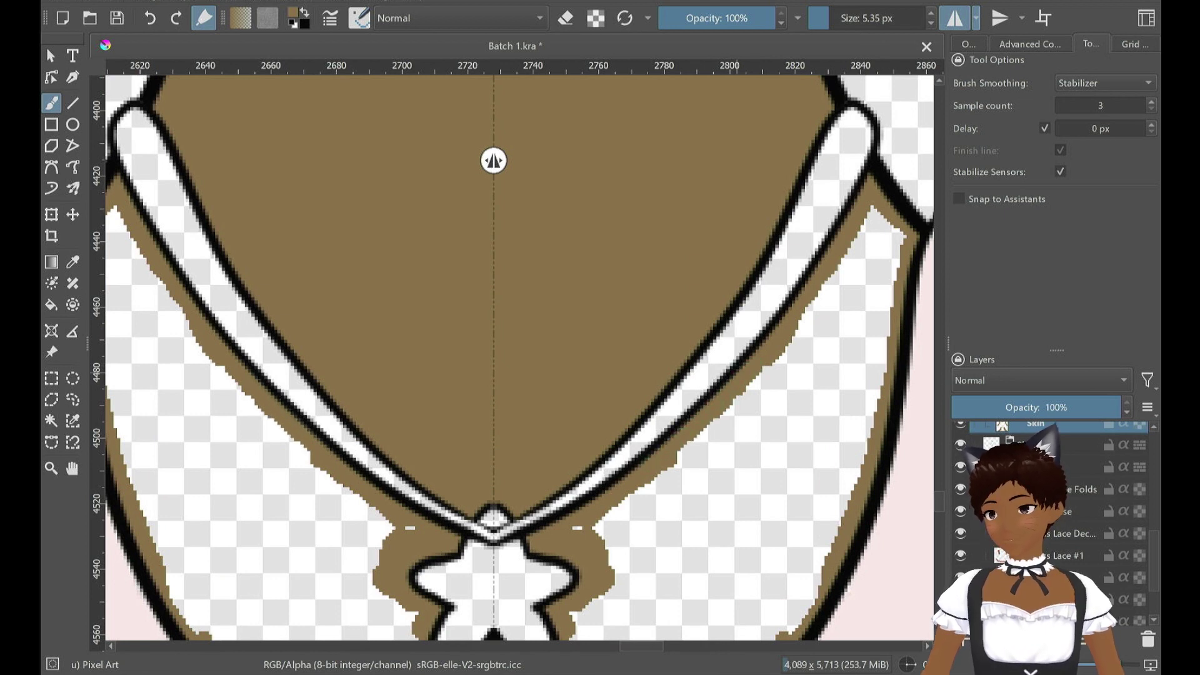
# Enlarge the brush to 20.30 px and fill the lower chest and the areas along the dress neckline with brown
pyautogui.scroll(-3, 775, 520)
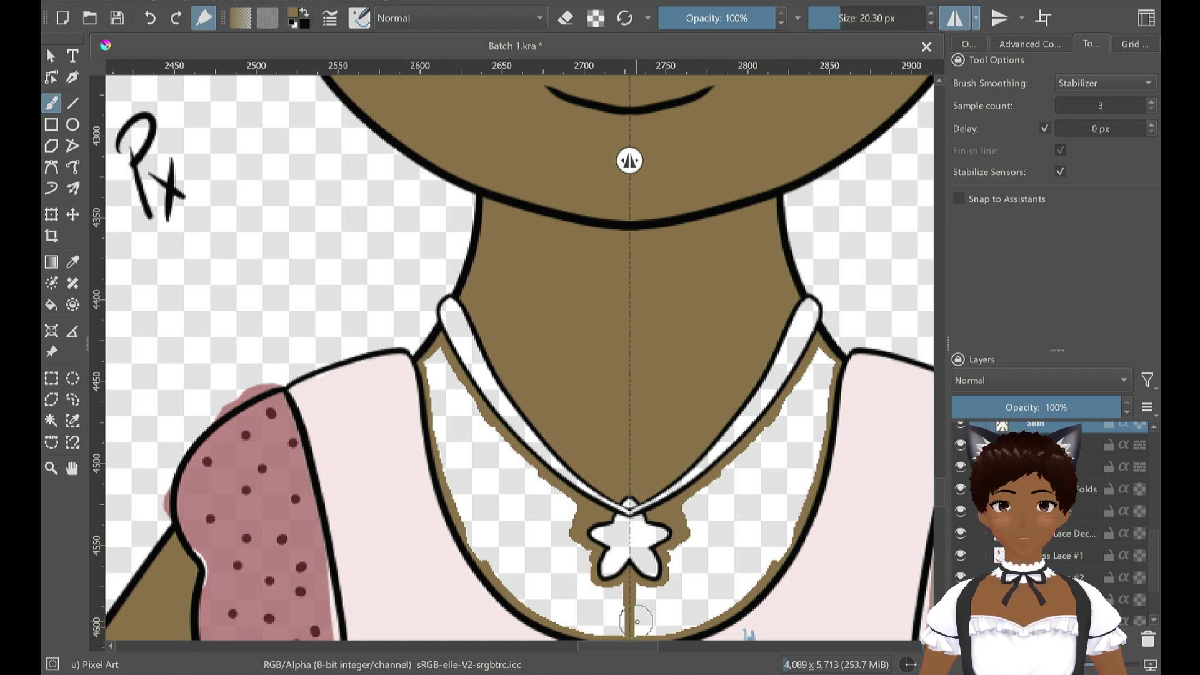
pyautogui.moveTo(637, 622); pyautogui.dragTo(730, 585)
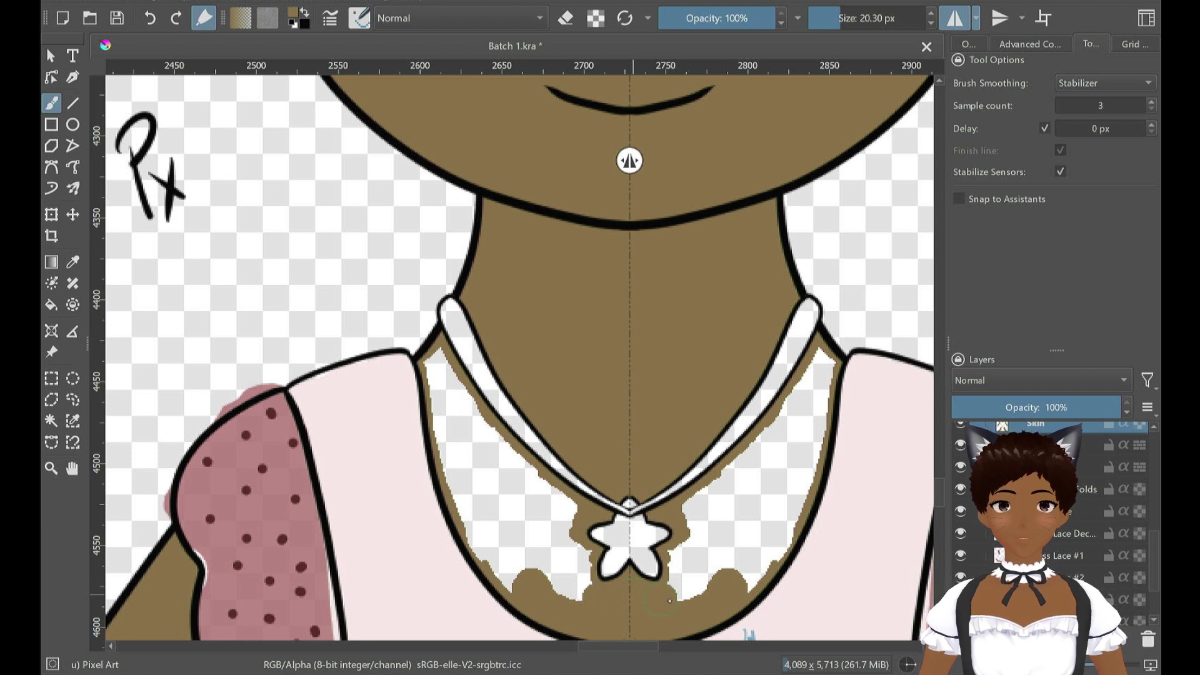
pyautogui.moveTo(750, 555); pyautogui.dragTo(752, 559)
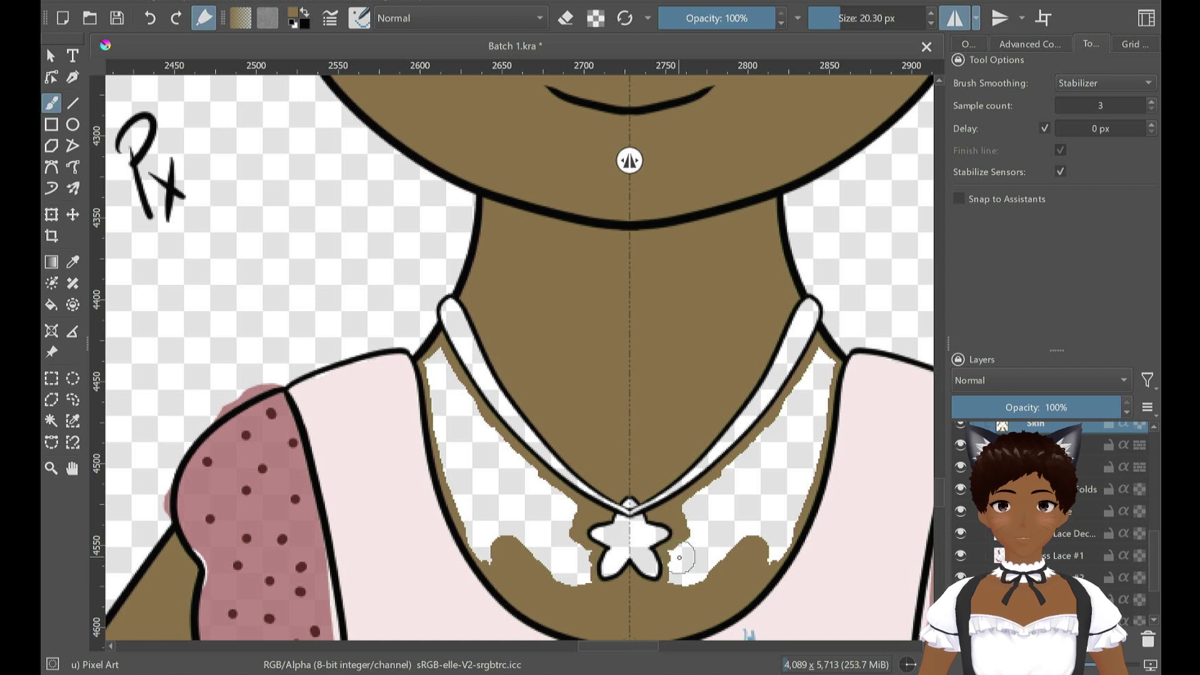
pyautogui.moveTo(679, 558)
pyautogui.mouseDown()
pyautogui.moveTo(700, 580)
pyautogui.moveTo(759, 520)
pyautogui.mouseUp()
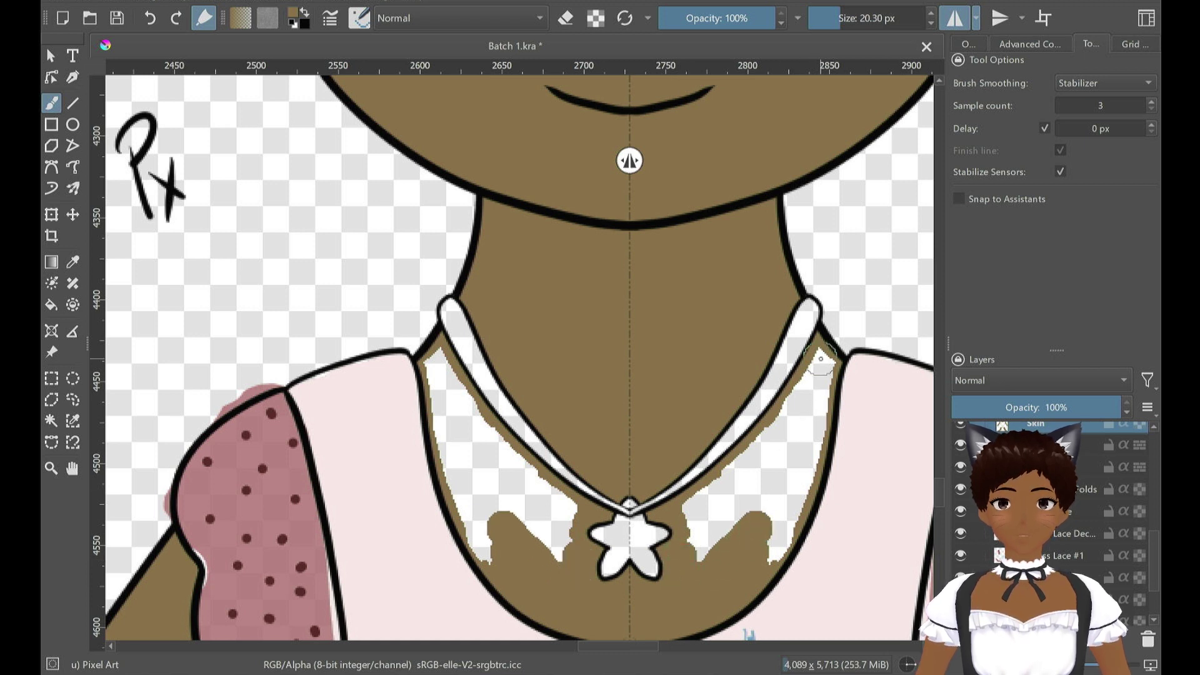
pyautogui.moveTo(823, 360)
pyautogui.mouseDown()
pyautogui.moveTo(800, 509)
pyautogui.moveTo(780, 536)
pyautogui.mouseUp()
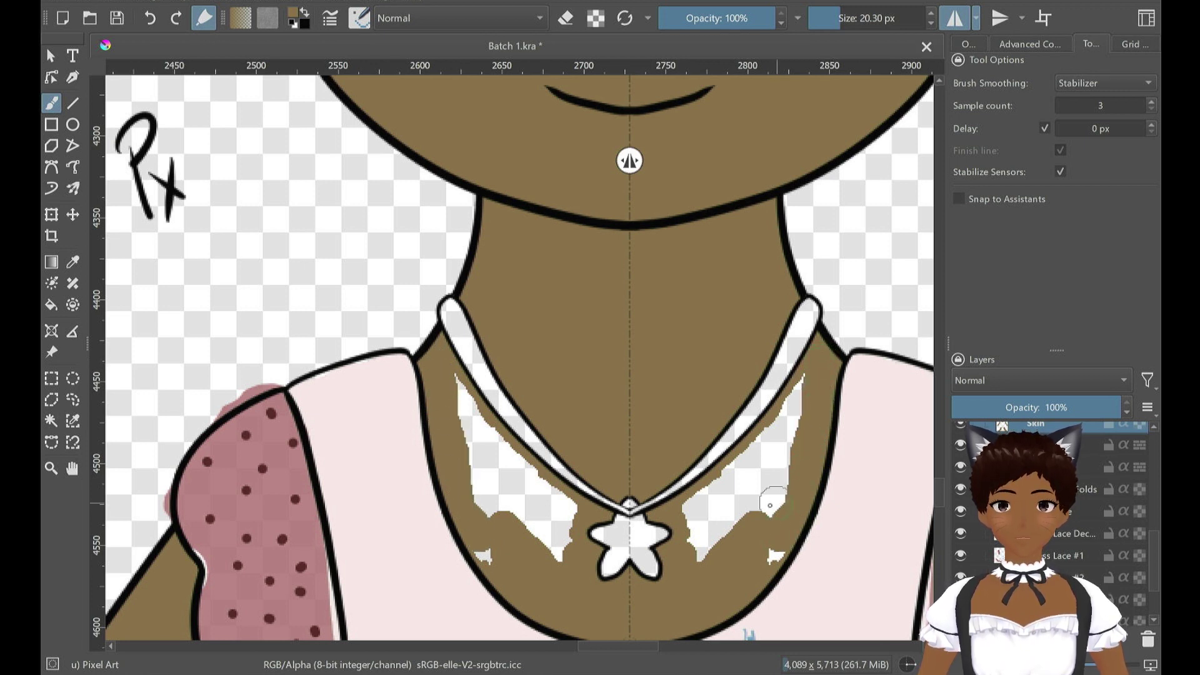
# Fill the remaining chest gaps between the necklace and the neckline with brown, and save the document
pyautogui.hotkey('ctrl', 'z')
pyautogui.hotkey('ctrl', 'z')
pyautogui.moveTo(814, 379)
pyautogui.mouseDown()
pyautogui.moveTo(812, 461)
pyautogui.moveTo(776, 547)
pyautogui.moveTo(703, 564)
pyautogui.moveTo(690, 507)
pyautogui.moveTo(731, 486)
pyautogui.moveTo(797, 398)
pyautogui.mouseUp()
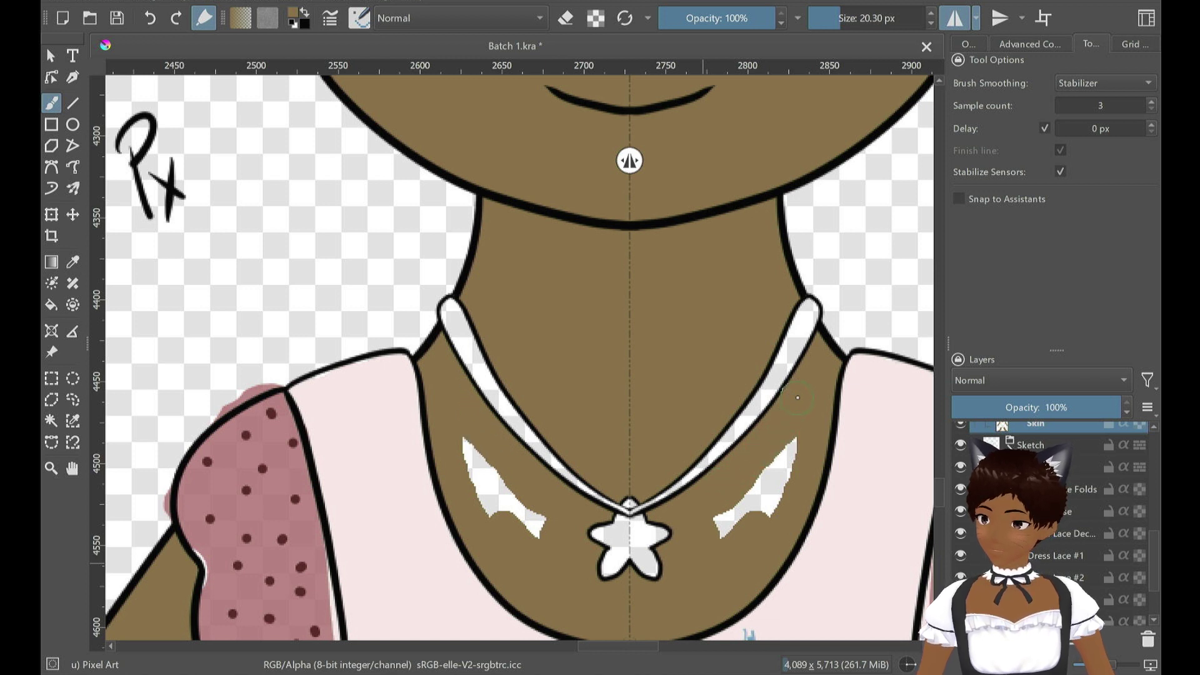
pyautogui.moveTo(792, 441)
pyautogui.mouseDown()
pyautogui.moveTo(786, 487)
pyautogui.moveTo(726, 538)
pyautogui.moveTo(712, 524)
pyautogui.moveTo(769, 472)
pyautogui.mouseUp()
pyautogui.scroll(-3, 768, 466)
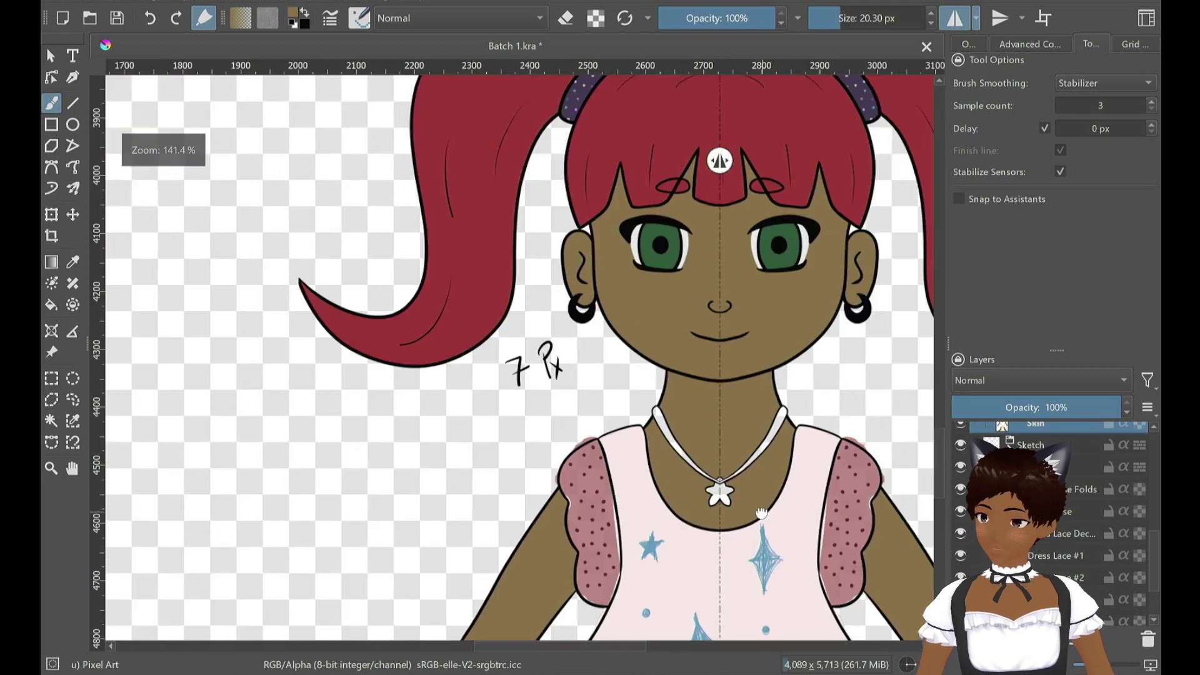
pyautogui.moveTo(761, 513); pyautogui.dragTo(639, 283)
pyautogui.scroll(-2, 644, 294)
pyautogui.hotkey('ctrl', 's')
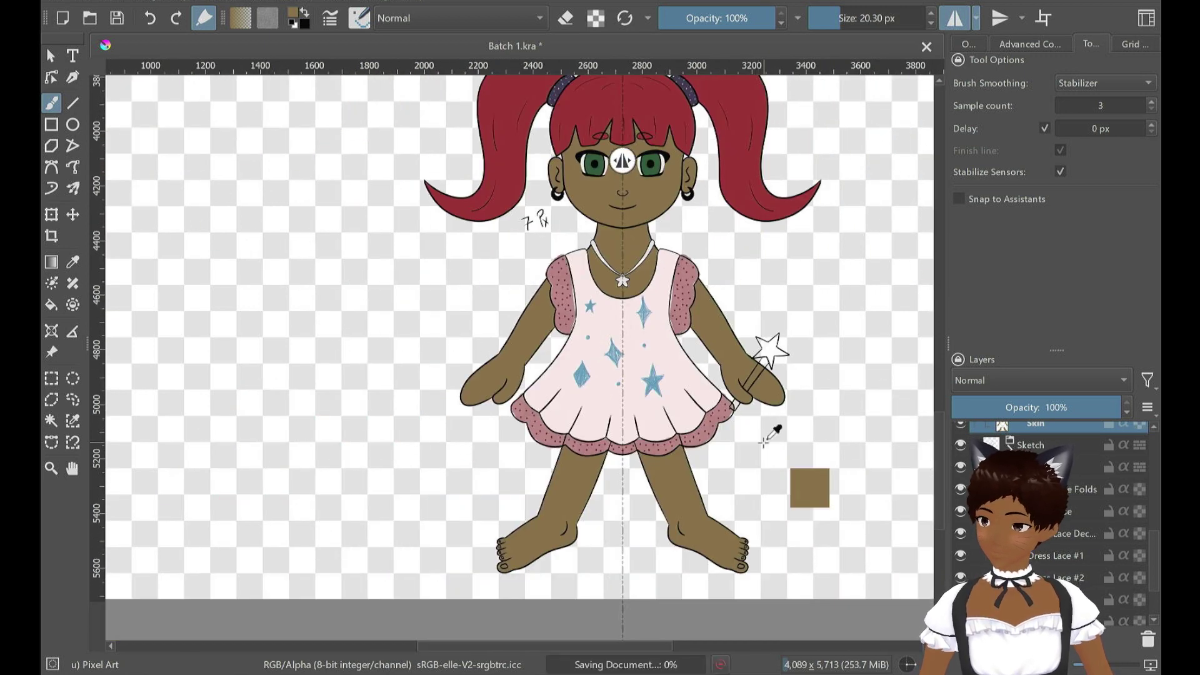
# Toggle the Skin layer off and on to check its coverage, and delete a superseded layer from the C - Messy group
pyautogui.scroll(3, 1066, 553)
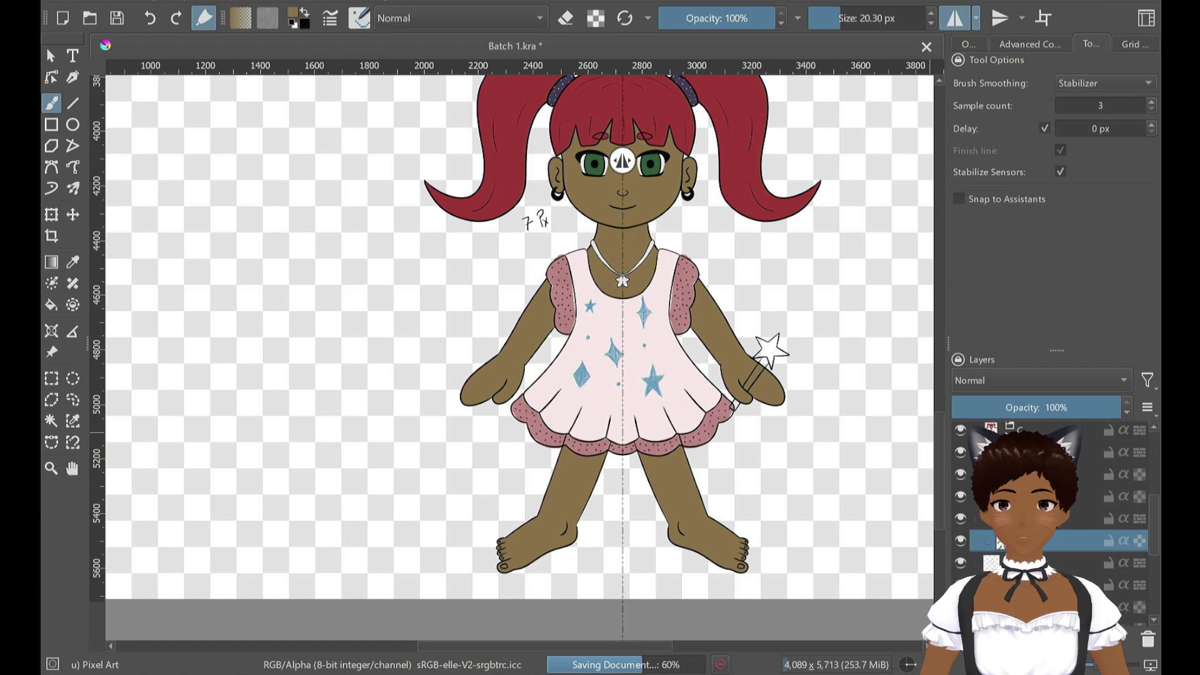
pyautogui.click(959, 539)
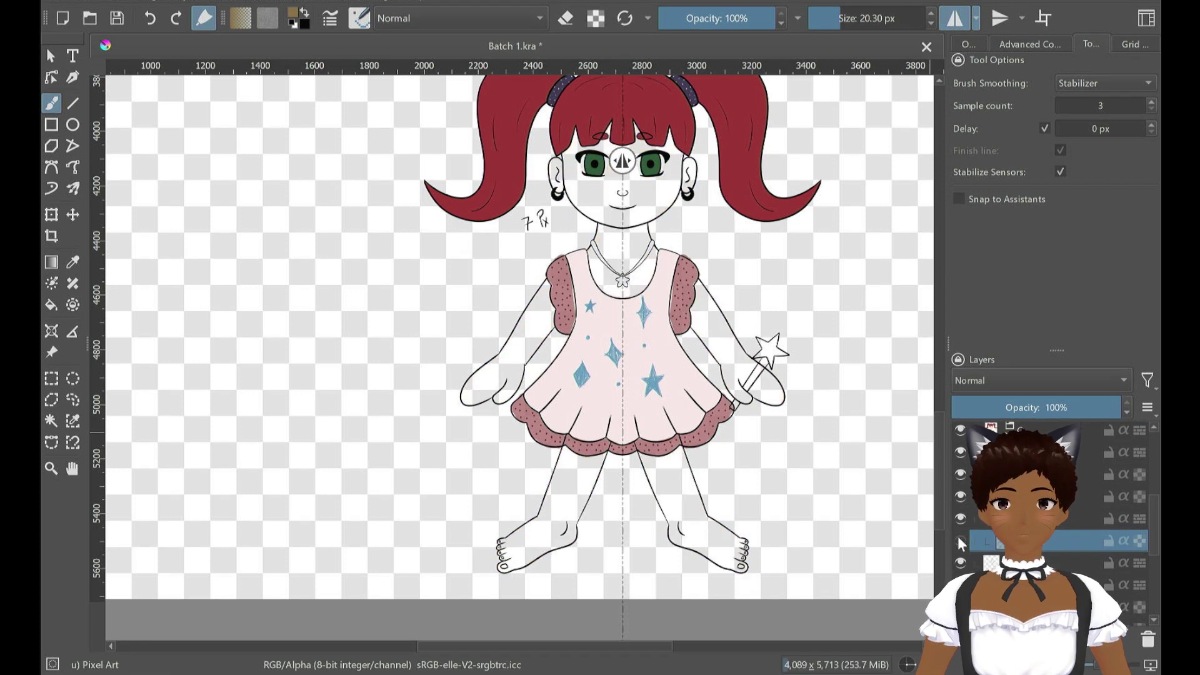
pyautogui.click(959, 539)
pyautogui.click(959, 539)
pyautogui.click(959, 539)
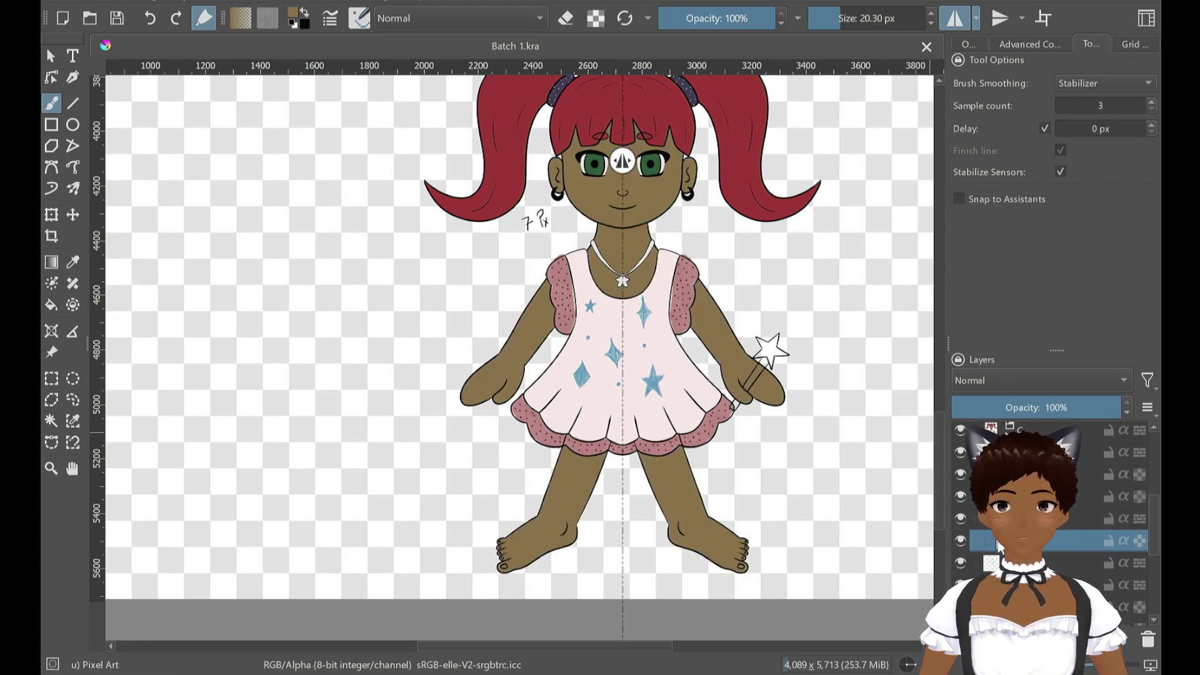
pyautogui.scroll(2, 998, 545)
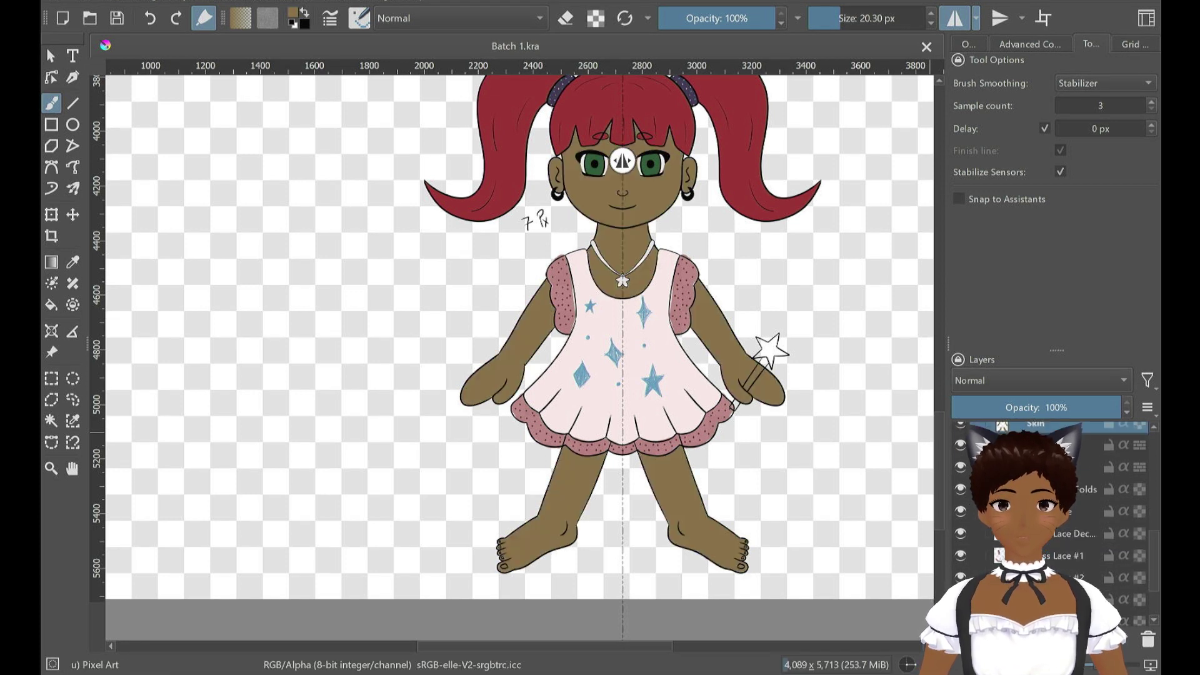
pyautogui.click(1147, 639)
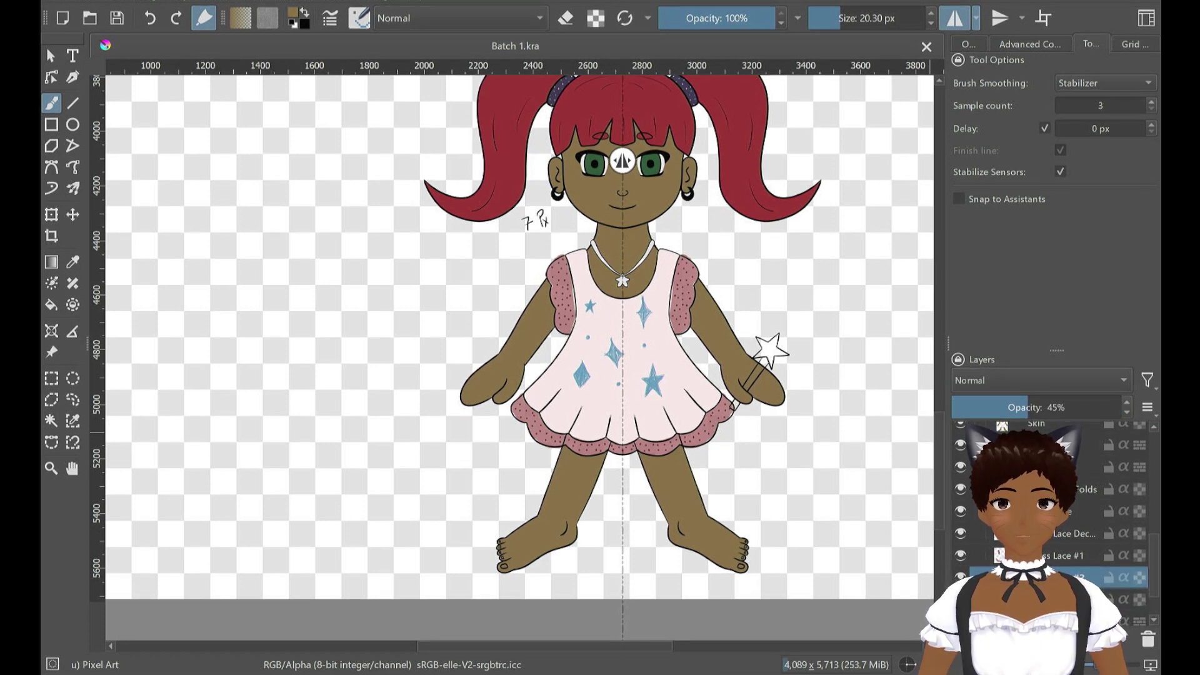
# Sample the pigtail's red as the painting colour and darken it to a deep red in the Advanced Color Selector
pyautogui.scroll(3, 1072, 519)
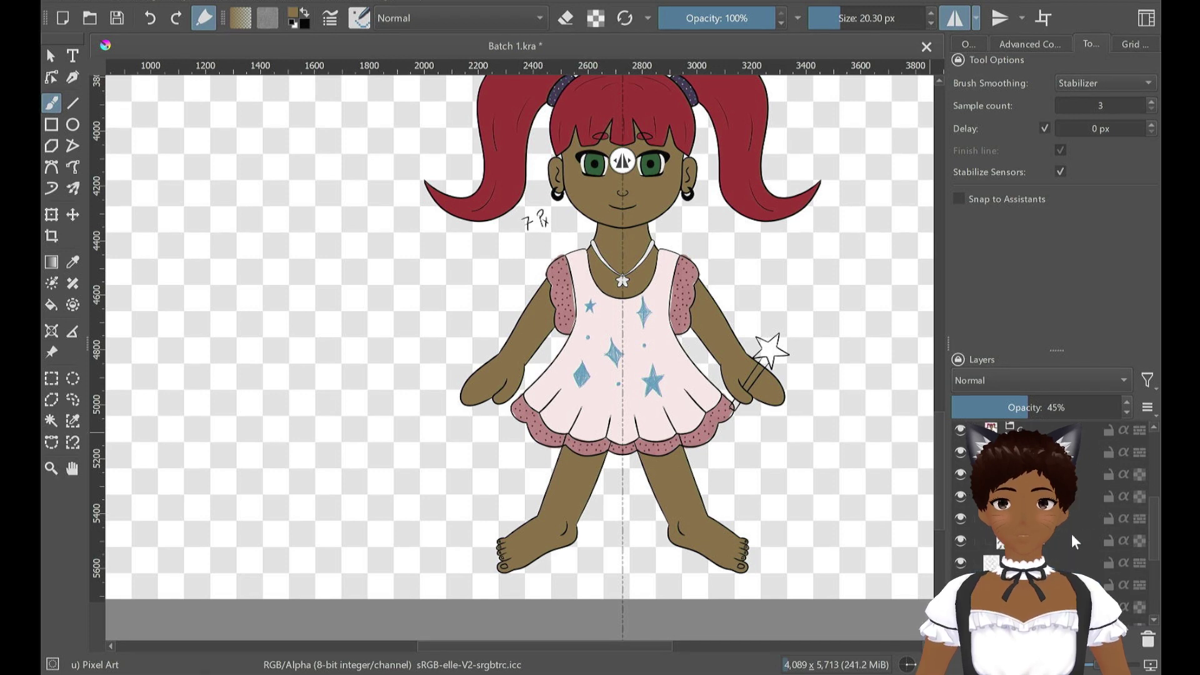
pyautogui.click(1050, 452)
pyautogui.click(1049, 497)
pyautogui.click(1050, 474)
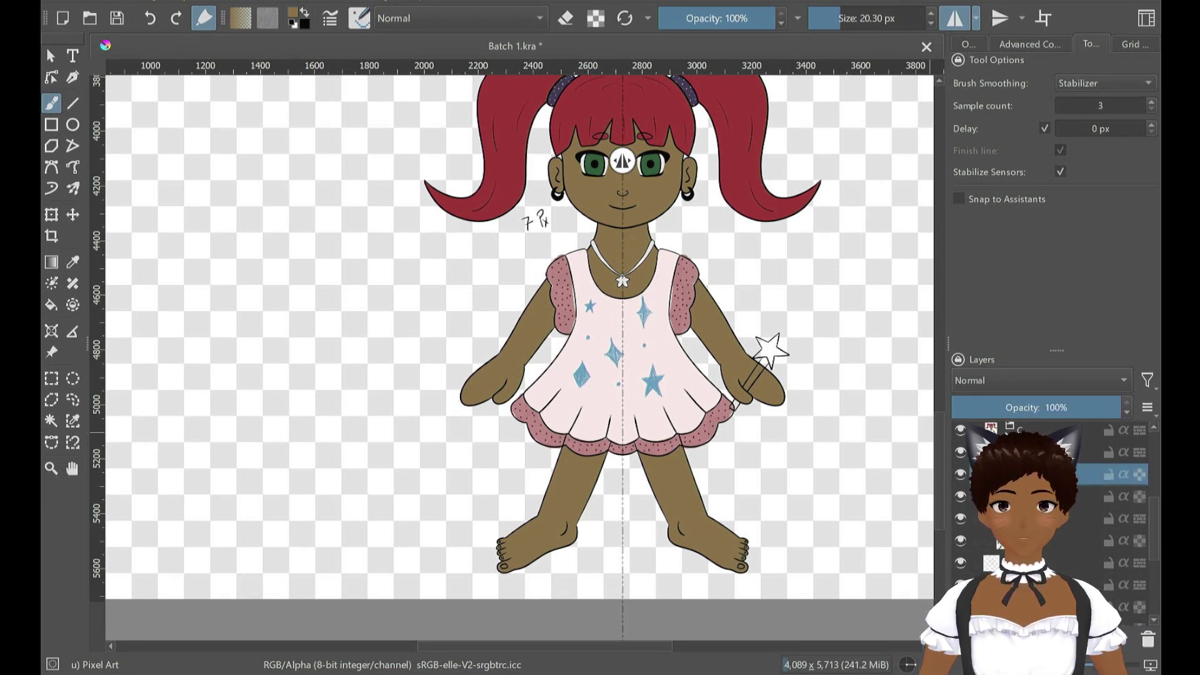
pyautogui.moveTo(770, 160); pyautogui.dragTo(715, 305)
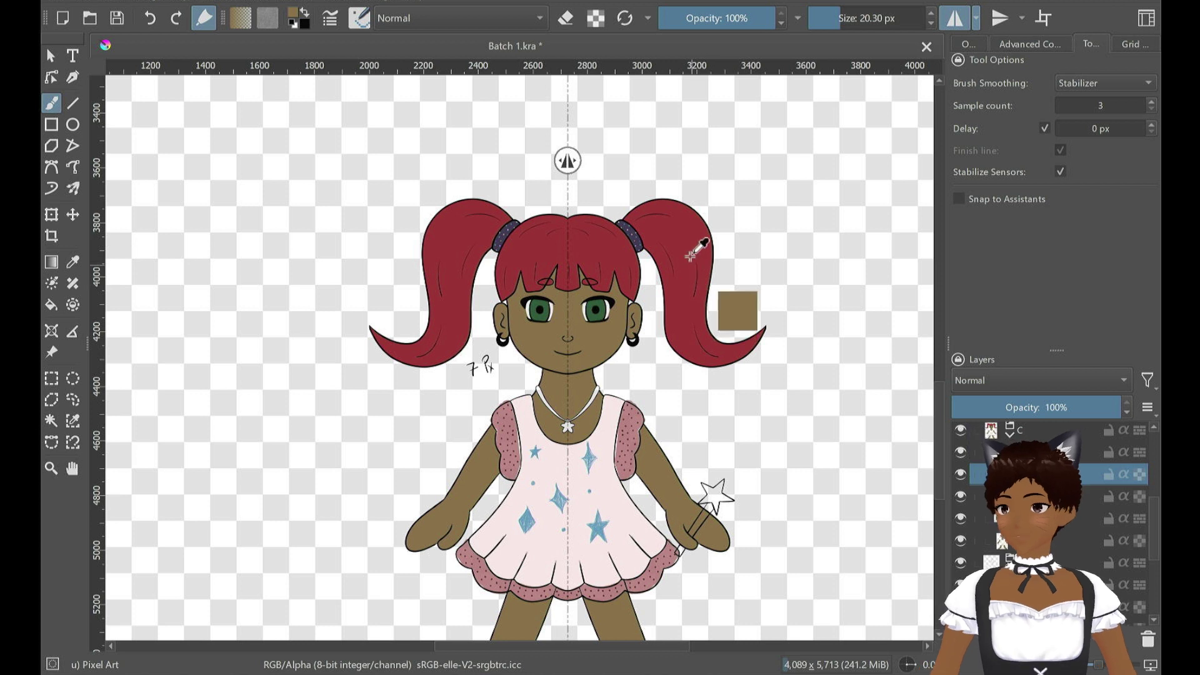
pyautogui.keyDown('ctrl'); pyautogui.click(688, 232); pyautogui.keyUp('ctrl')
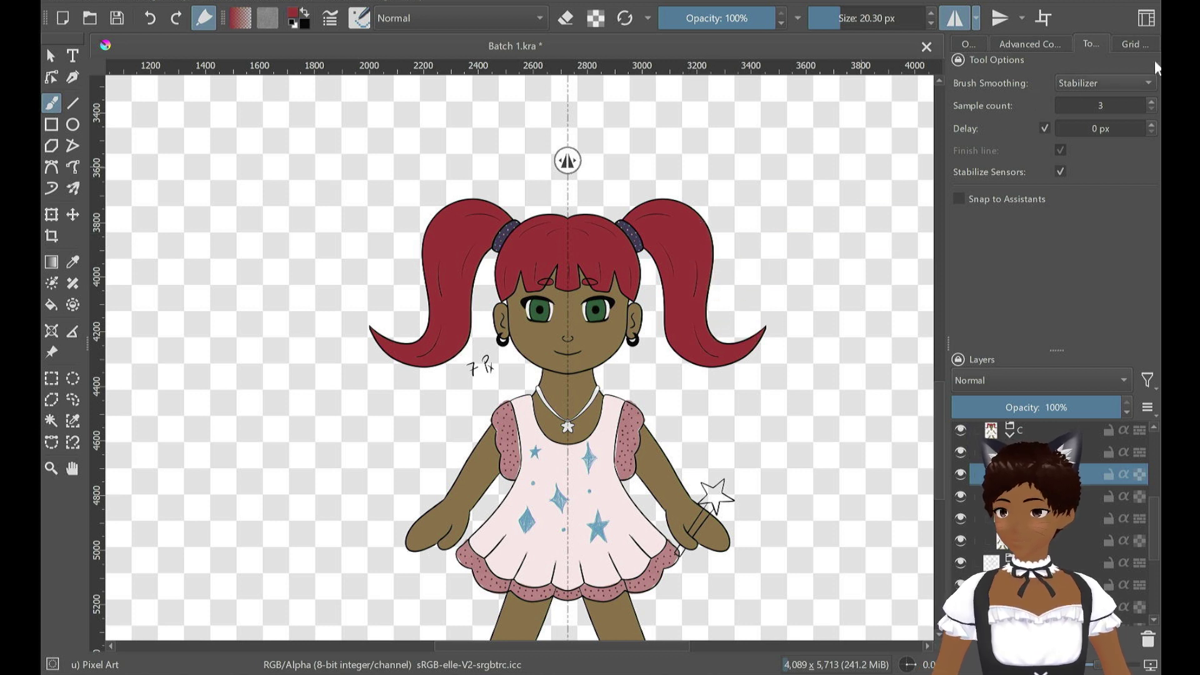
pyautogui.click(1048, 50)
pyautogui.moveTo(1059, 159)
pyautogui.mouseDown()
pyautogui.moveTo(1061, 171)
pyautogui.moveTo(1064, 154)
pyautogui.mouseUp()
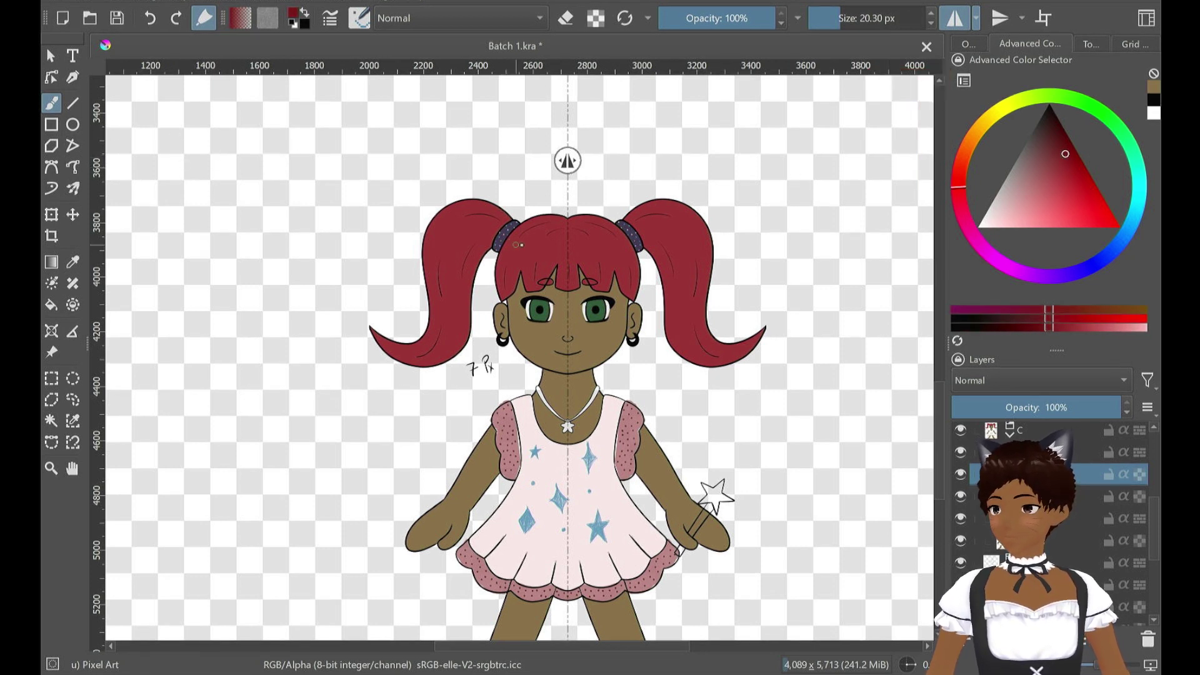
# Undo a test stroke across the bangs, activate the alpha-locked hair layer below, and recolor all the hair deep red at 442.87 px
pyautogui.moveTo(519, 245); pyautogui.dragTo(619, 247)
pyautogui.hotkey('ctrl', 'z')
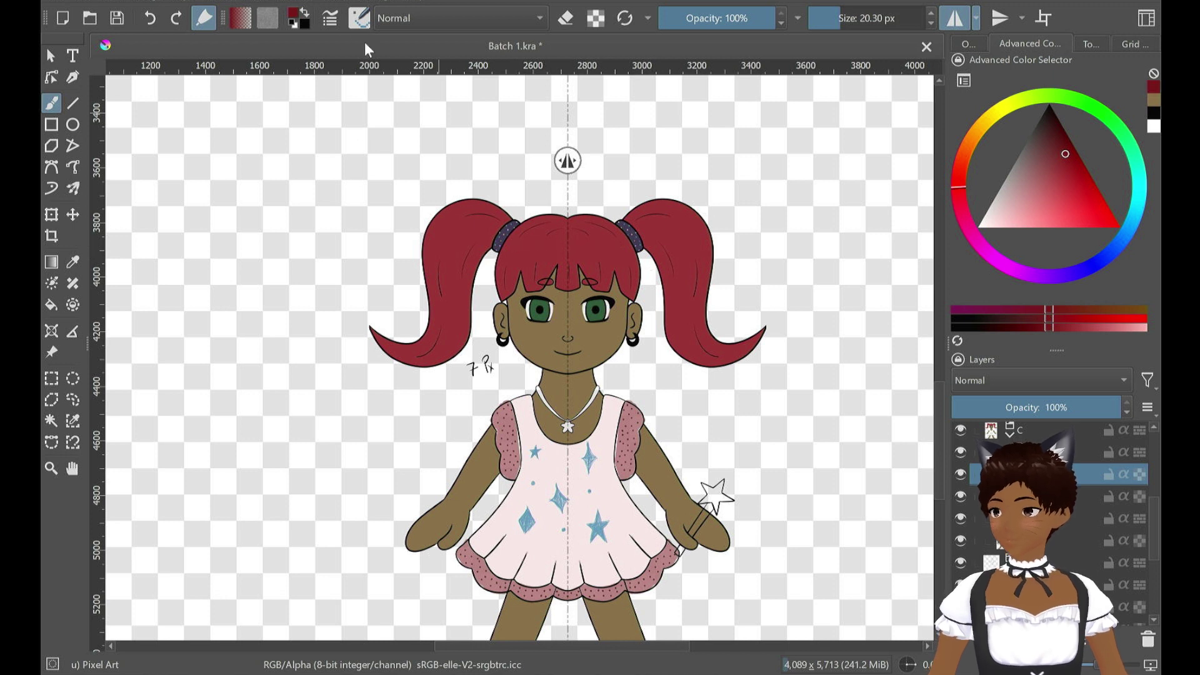
pyautogui.press('pagedown')
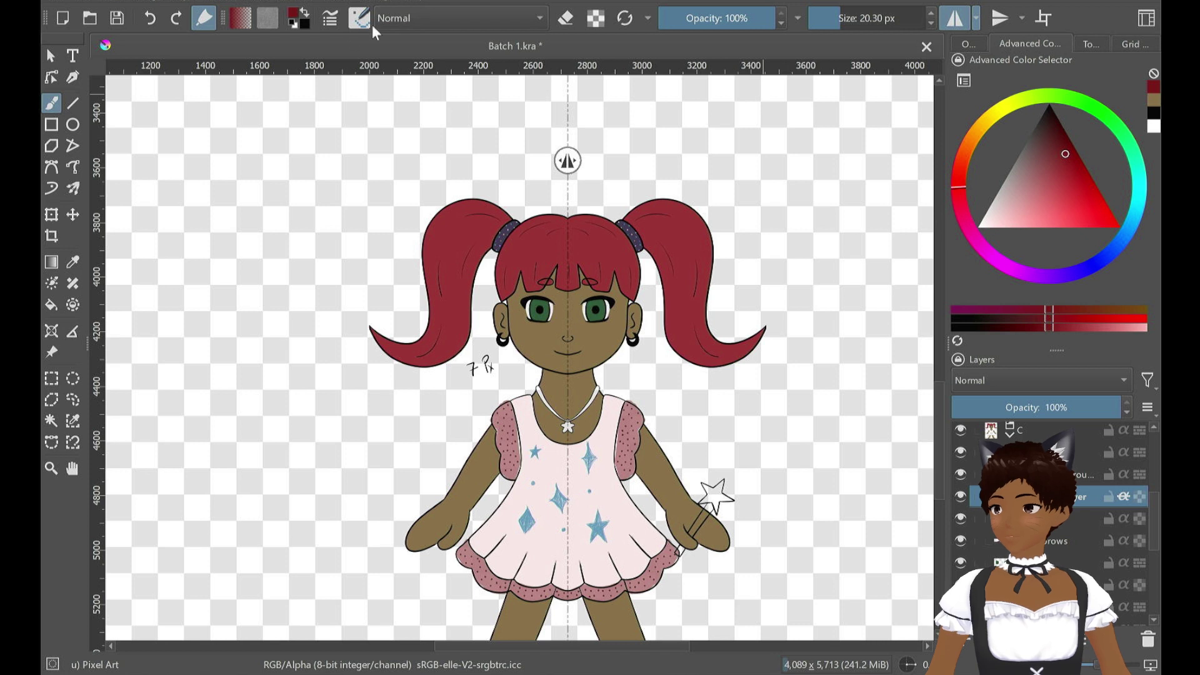
pyautogui.moveTo(1118, 197)
pyautogui.mouseDown()
pyautogui.moveTo(1105, 219)
pyautogui.moveTo(1063, 154)
pyautogui.mouseUp()
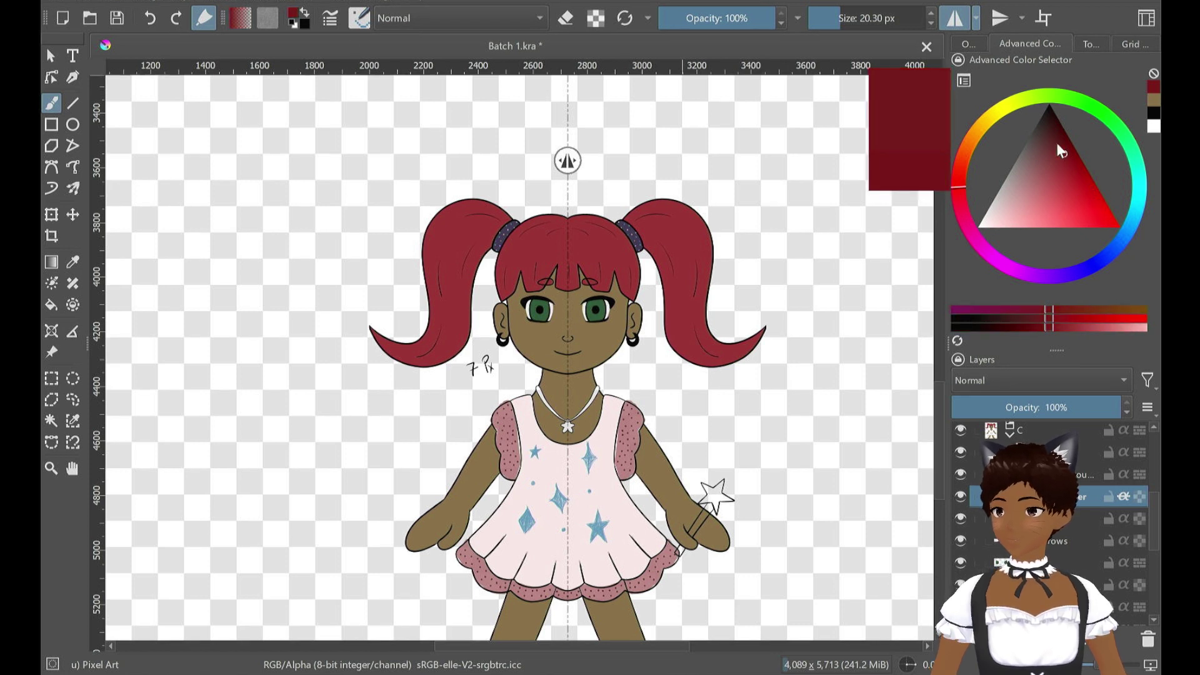
pyautogui.moveTo(851, 19); pyautogui.dragTo(913, 20)
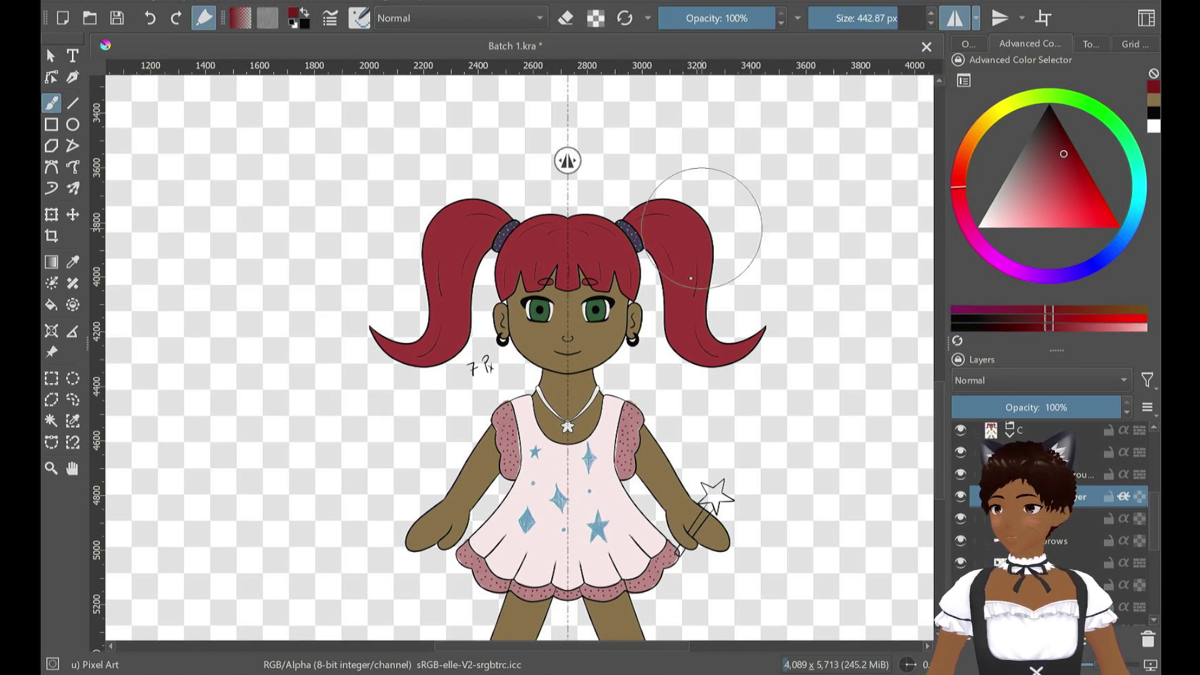
pyautogui.moveTo(704, 212)
pyautogui.mouseDown()
pyautogui.moveTo(772, 336)
pyautogui.moveTo(656, 318)
pyautogui.moveTo(607, 250)
pyautogui.moveTo(438, 236)
pyautogui.moveTo(356, 325)
pyautogui.mouseUp()
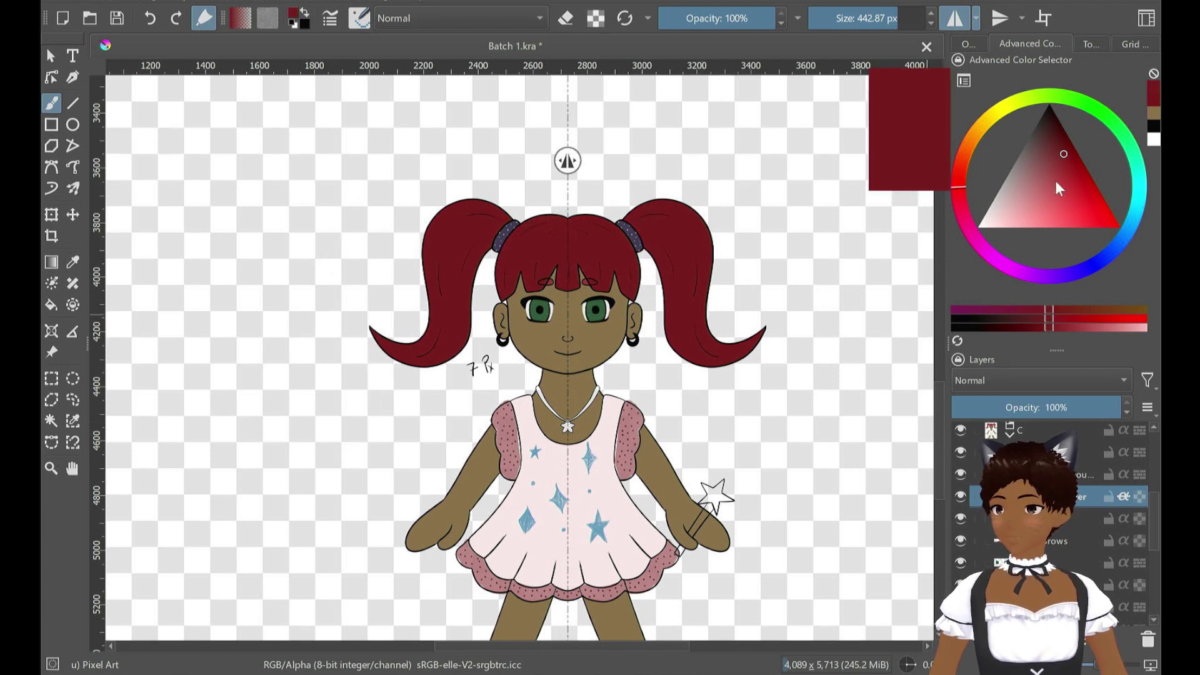
# Choose a duller, browner dark red and repaint the bangs and both pigtails with it
pyautogui.moveTo(1056, 182)
pyautogui.mouseDown()
pyautogui.moveTo(1044, 167)
pyautogui.moveTo(1051, 143)
pyautogui.mouseUp()
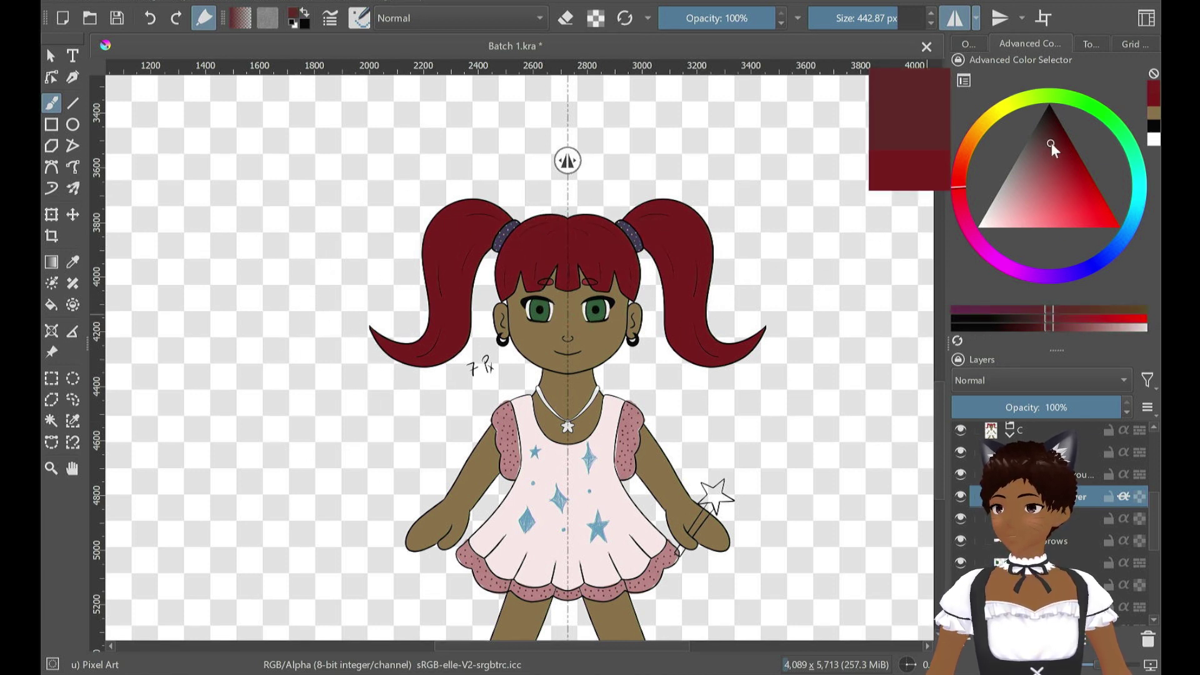
pyautogui.moveTo(623, 205)
pyautogui.mouseDown()
pyautogui.moveTo(686, 282)
pyautogui.moveTo(797, 352)
pyautogui.mouseUp()
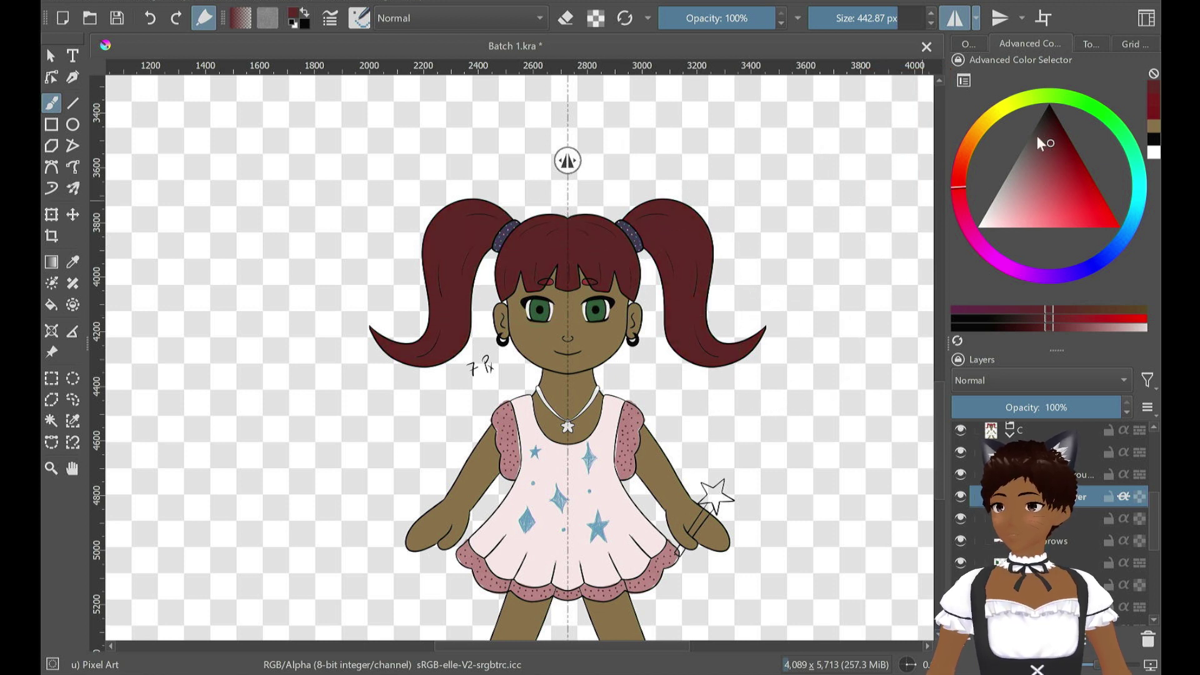
# Choose a richer, slightly brighter dark red in the Advanced Color Selector and repaint the bangs and both pigtails with it
pyautogui.moveTo(1043, 141); pyautogui.dragTo(1065, 144)
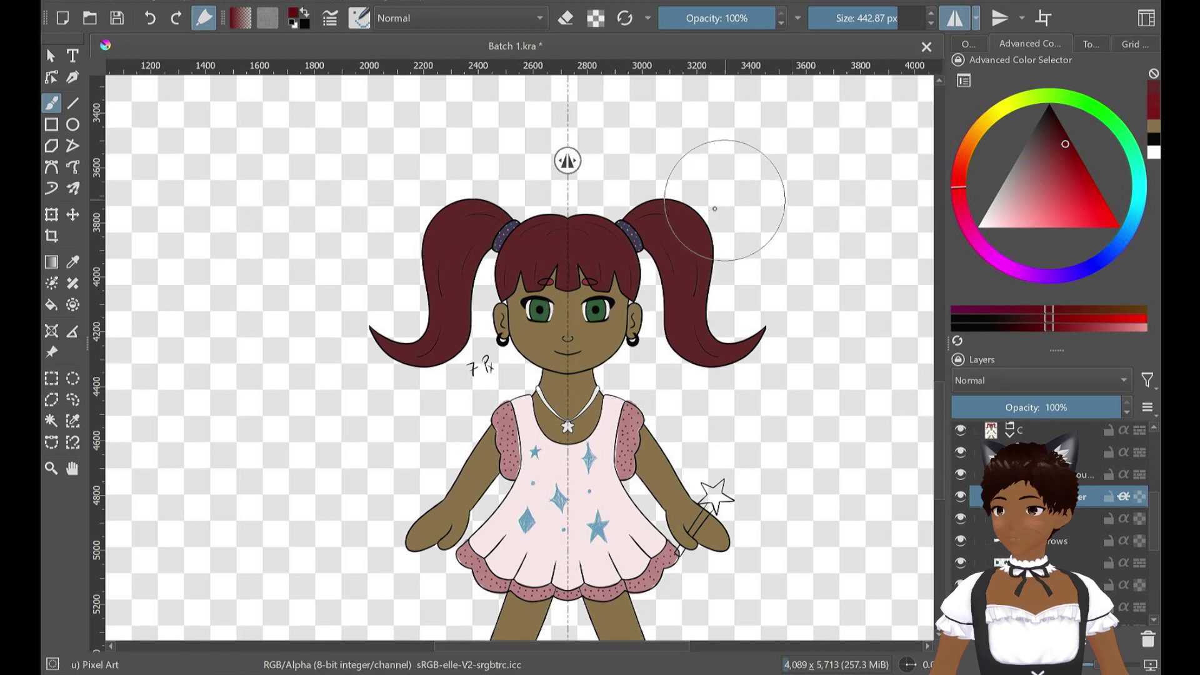
pyautogui.moveTo(714, 208)
pyautogui.mouseDown()
pyautogui.moveTo(663, 256)
pyautogui.moveTo(699, 344)
pyautogui.moveTo(753, 363)
pyautogui.mouseUp()
pyautogui.click(1070, 170)
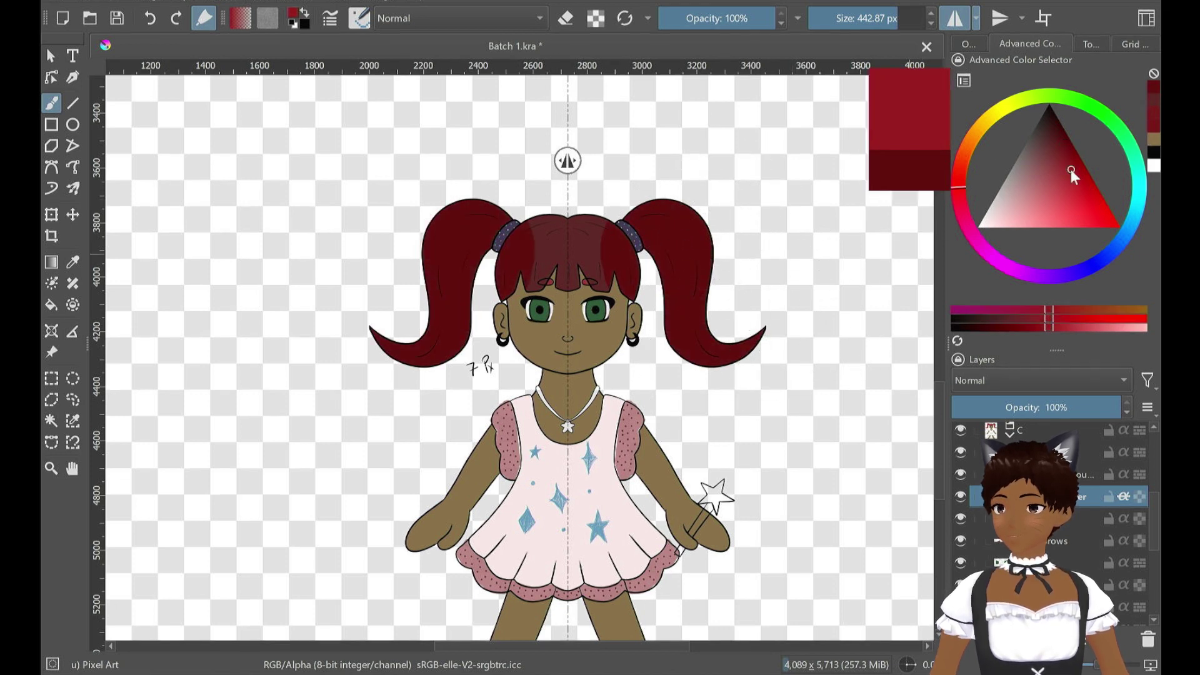
pyautogui.moveTo(1070, 170); pyautogui.dragTo(1064, 156)
pyautogui.moveTo(643, 268)
pyautogui.mouseDown()
pyautogui.moveTo(659, 236)
pyautogui.moveTo(581, 218)
pyautogui.moveTo(475, 263)
pyautogui.moveTo(408, 375)
pyautogui.moveTo(353, 348)
pyautogui.mouseUp()
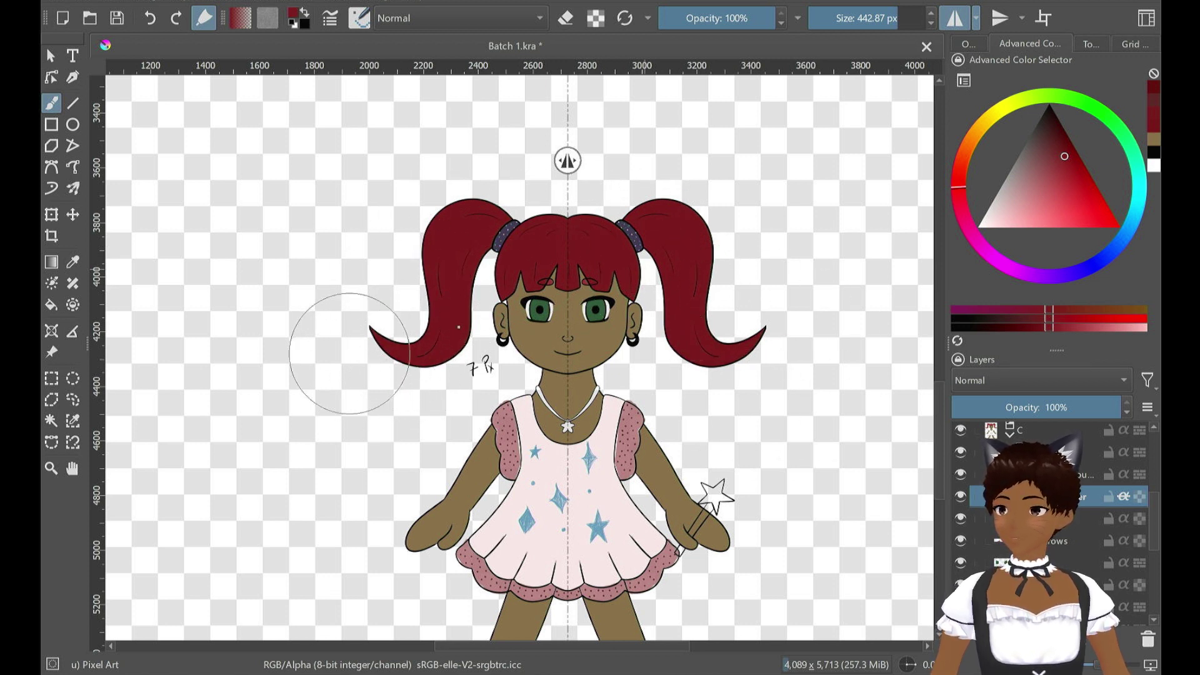
pyautogui.moveTo(349, 353)
pyautogui.mouseDown()
pyautogui.moveTo(471, 233)
pyautogui.moveTo(610, 260)
pyautogui.moveTo(758, 311)
pyautogui.mouseUp()
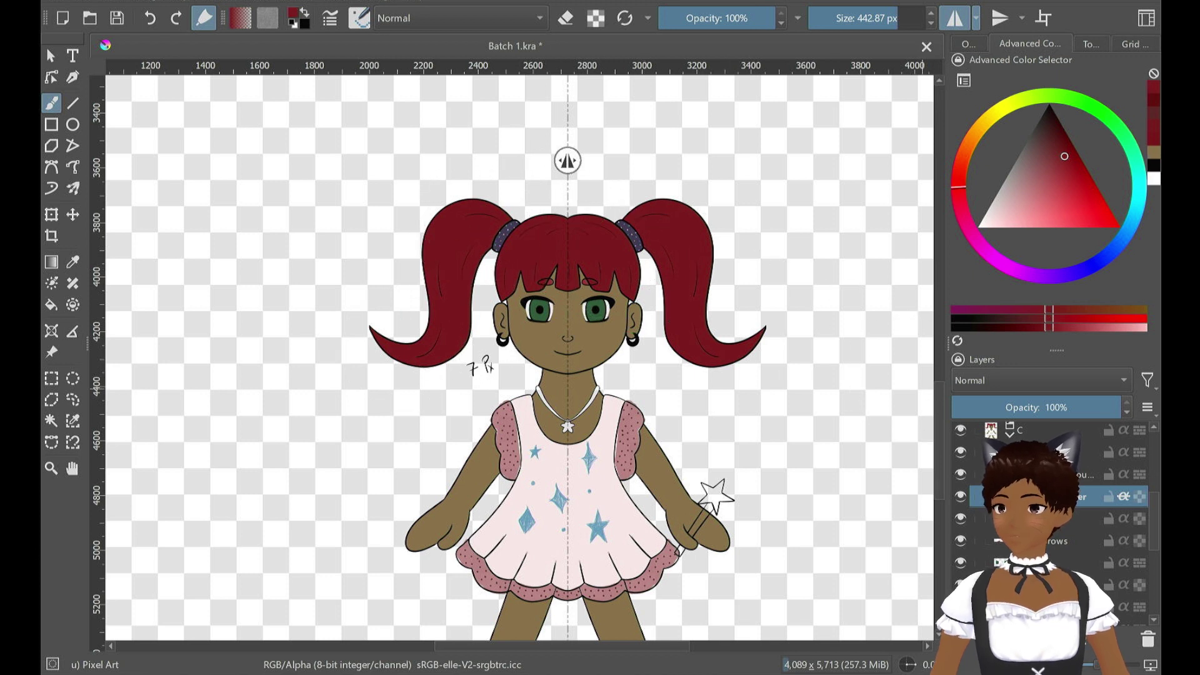
# Merge the recolored hair's clipping group into a single layer and rename the merged layer
pyautogui.click(1037, 474)
pyautogui.click(1037, 496)
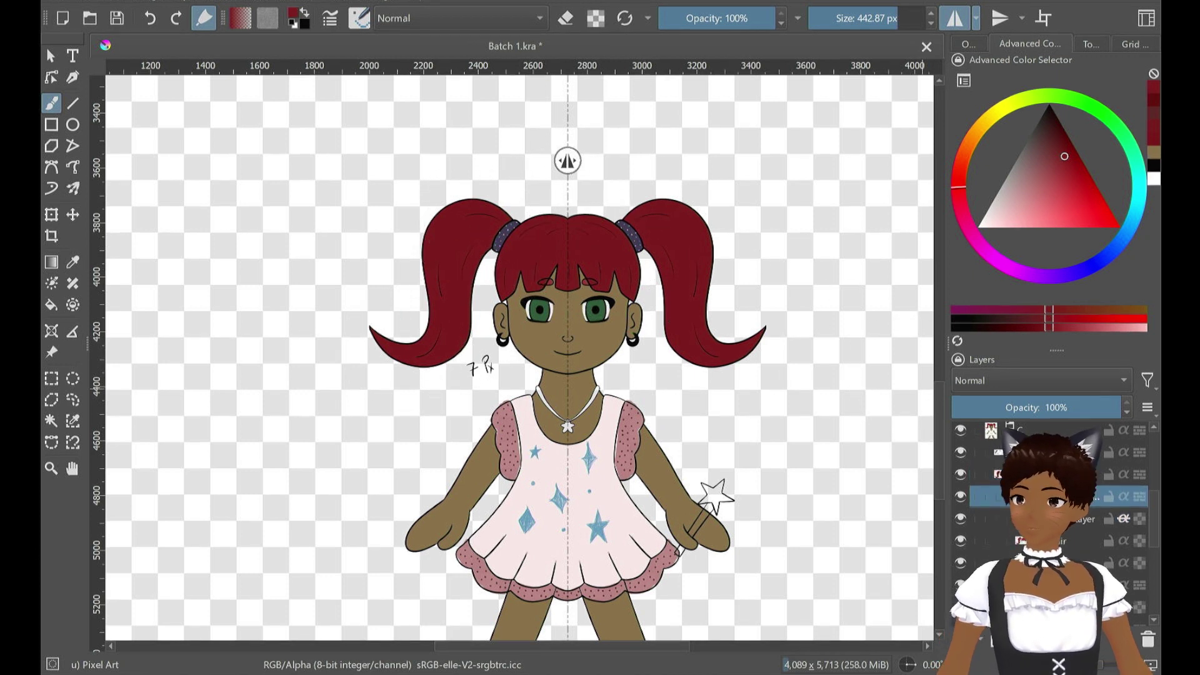
pyautogui.click(1038, 475)
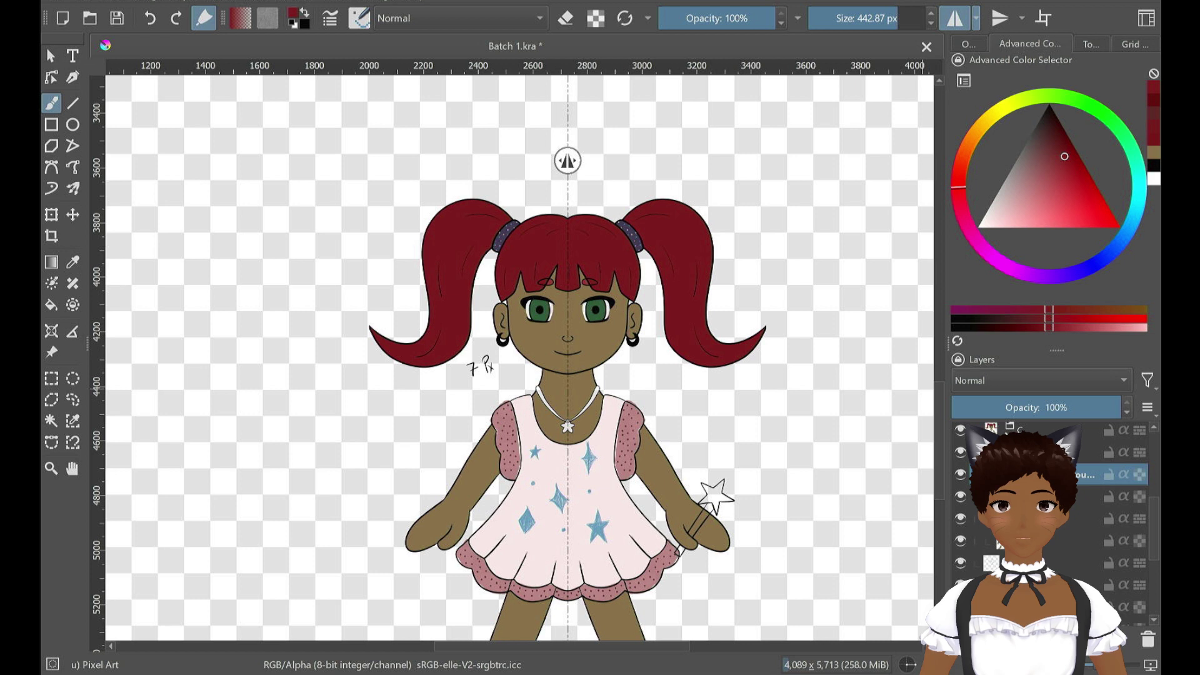
pyautogui.doubleClick(1100, 474)
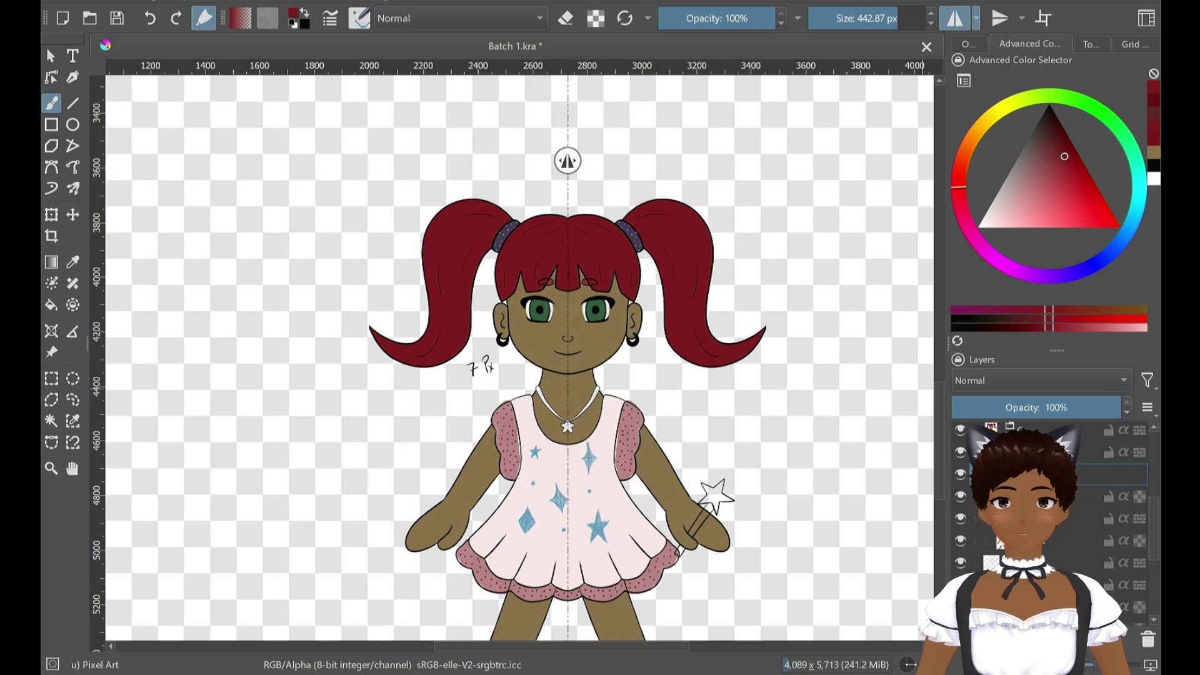
pyautogui.press('Return')
# Put the Eyes layer into a quick clipping group and activate the group's mask layer
pyautogui.click(1088, 496)
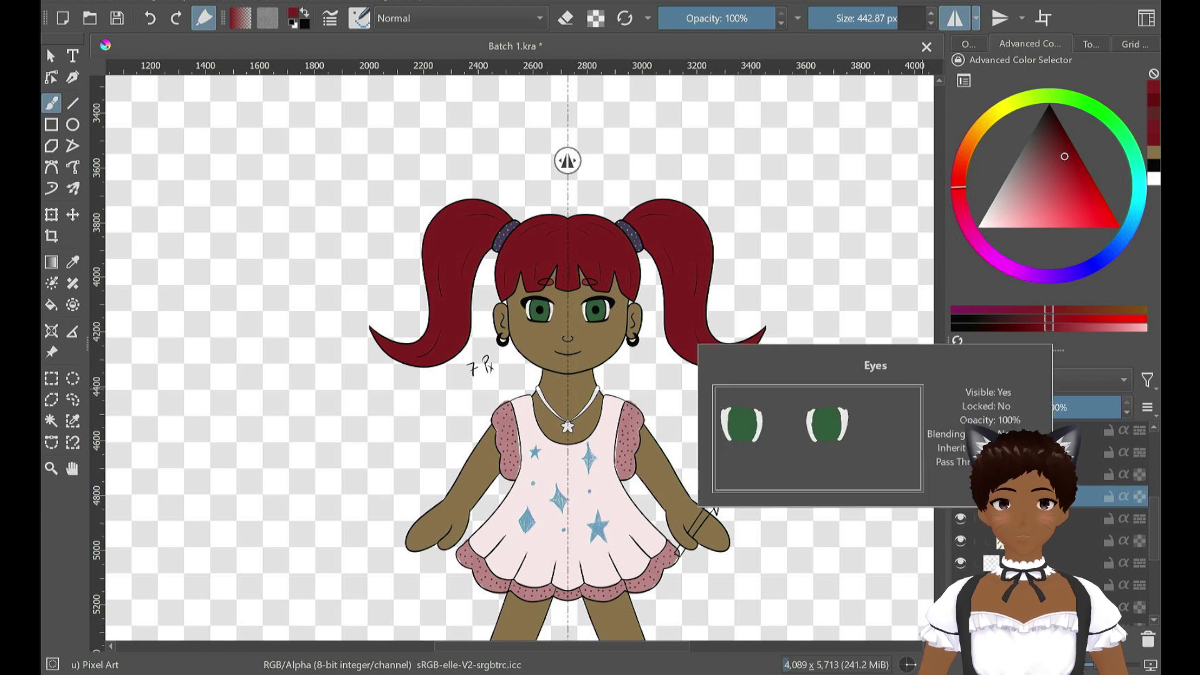
pyautogui.hotkey('ctrl', 'shift', 'g')
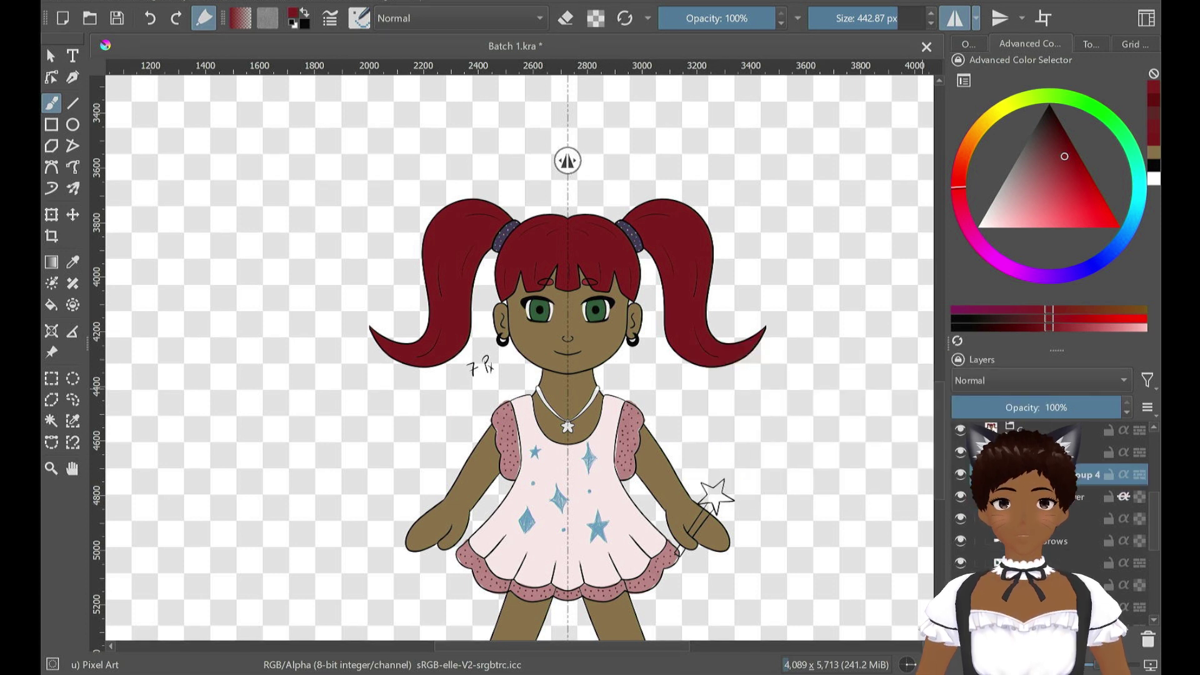
pyautogui.click(1100, 496)
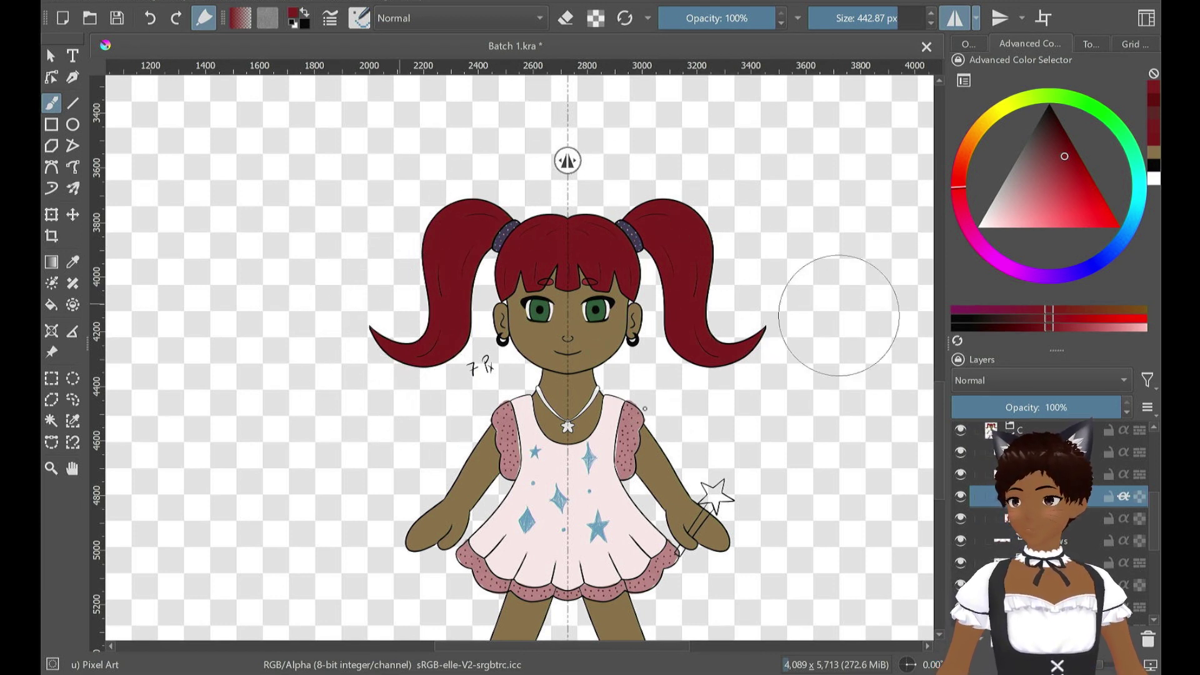
# Merge the Eyes clipping group into a single layer and rename the merged layer
pyautogui.click(1107, 475)
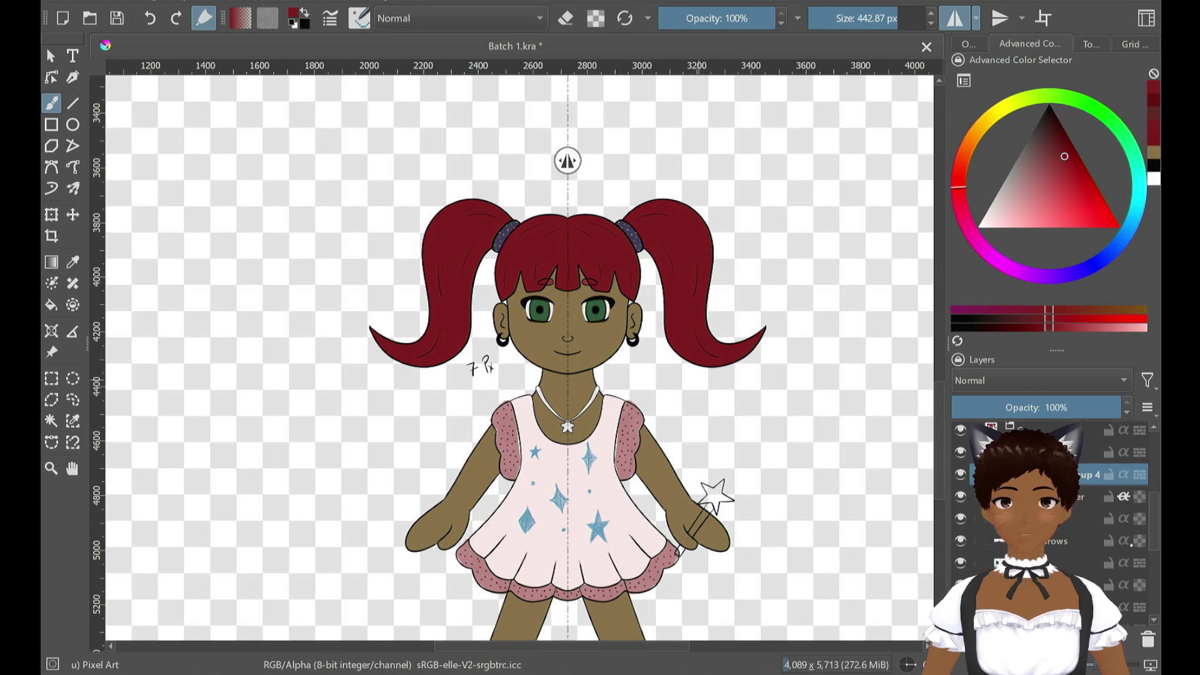
pyautogui.hotkey('ctrl', 'e')
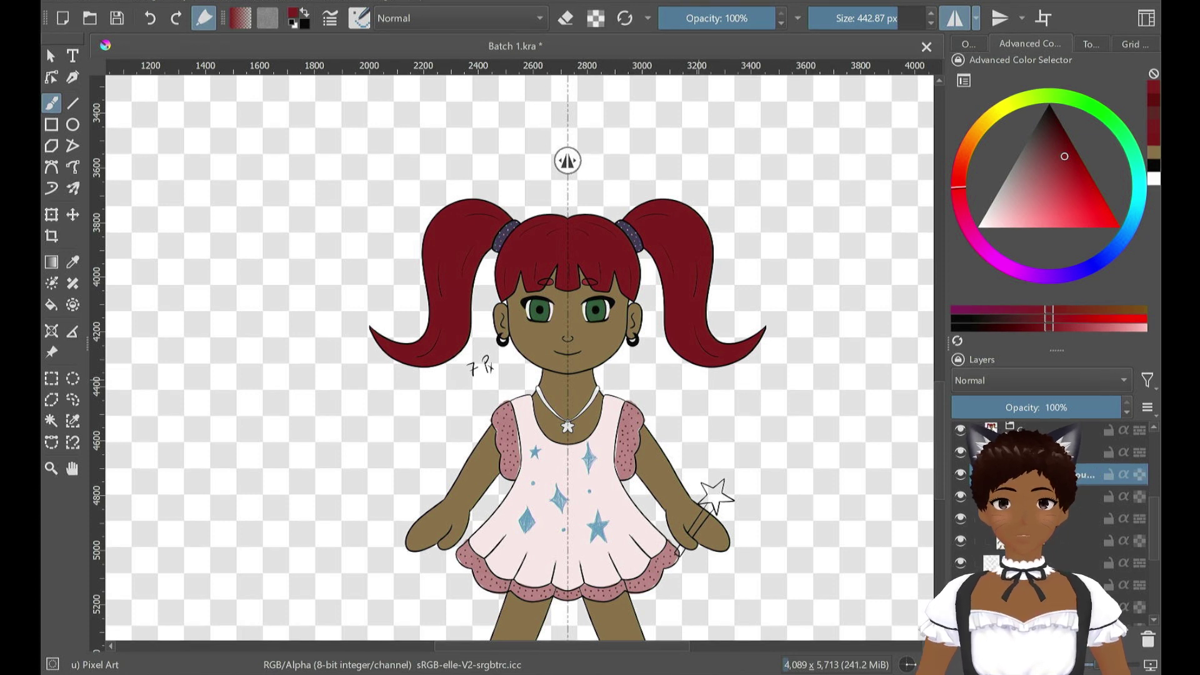
pyautogui.doubleClick(1086, 475)
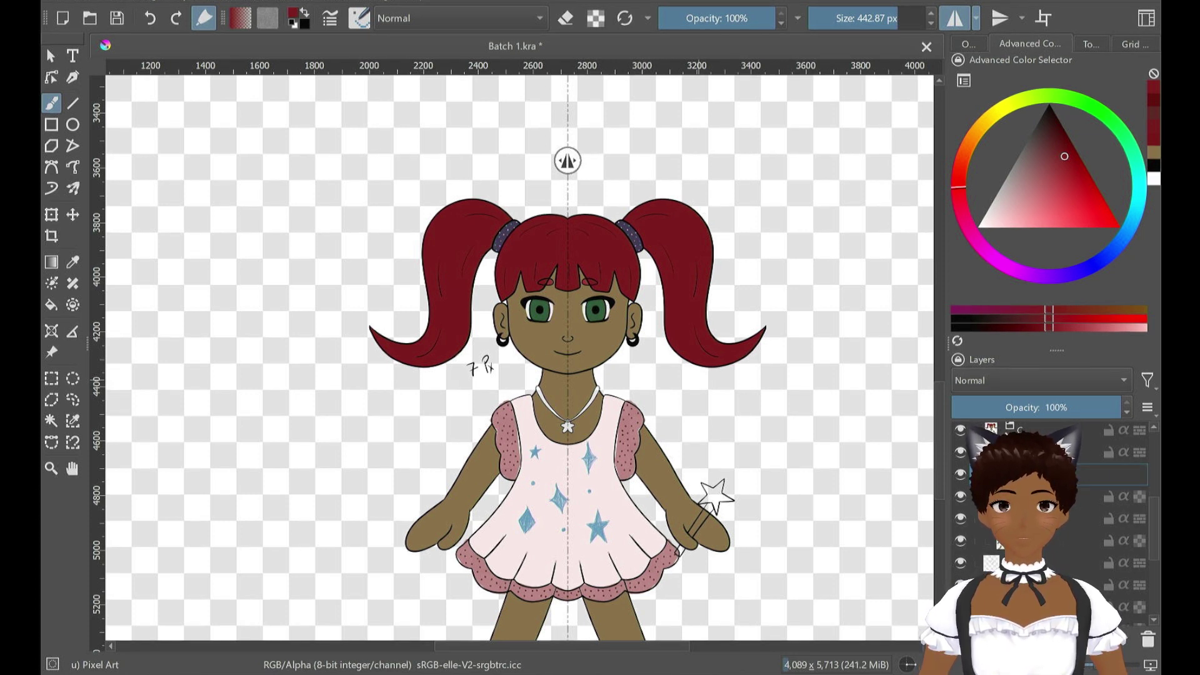
pyautogui.press('Return')
# Put the Eyebrows layer into a quick clipping group with its own mask layer
pyautogui.click(1090, 452)
pyautogui.click(1090, 496)
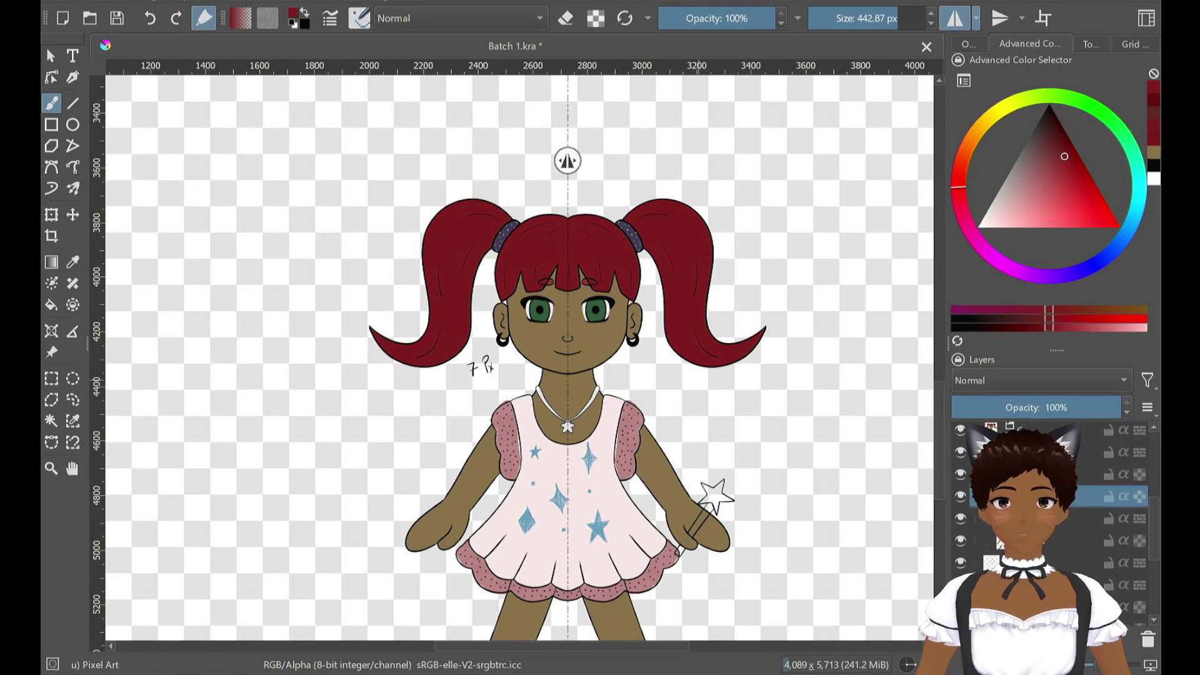
pyautogui.hotkey('ctrl', 'shift', 'g')
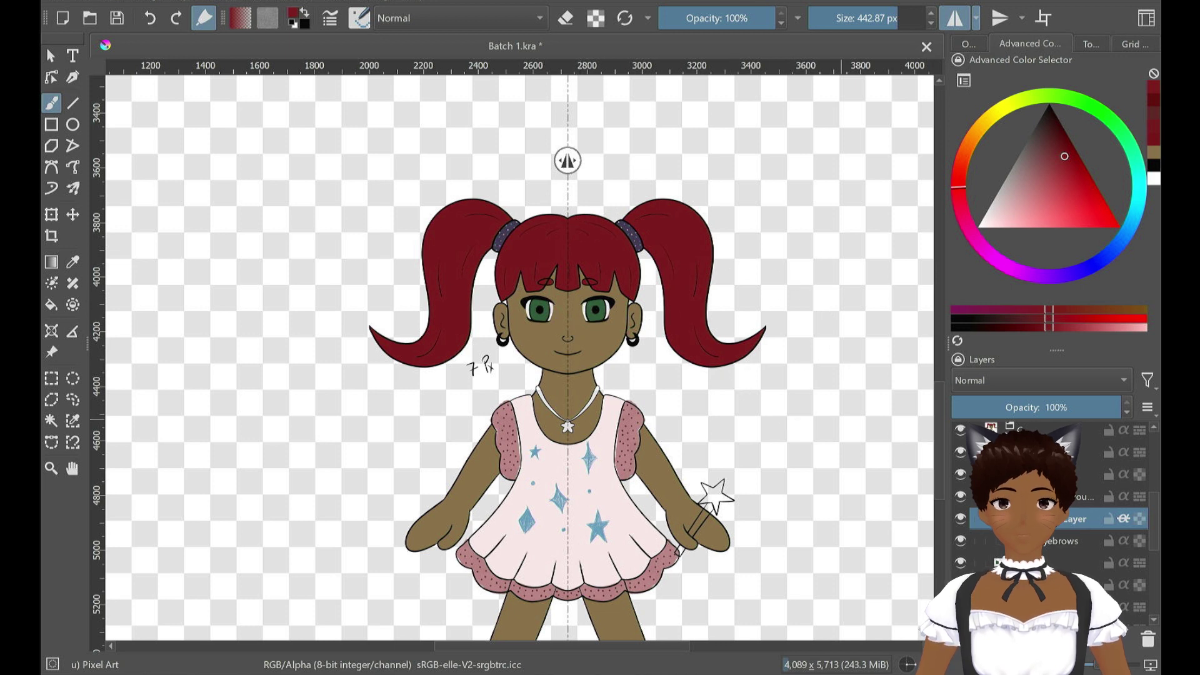
# Merge the Eyebrows clipping group into a single layer and rename the merged layer
pyautogui.click(1100, 496)
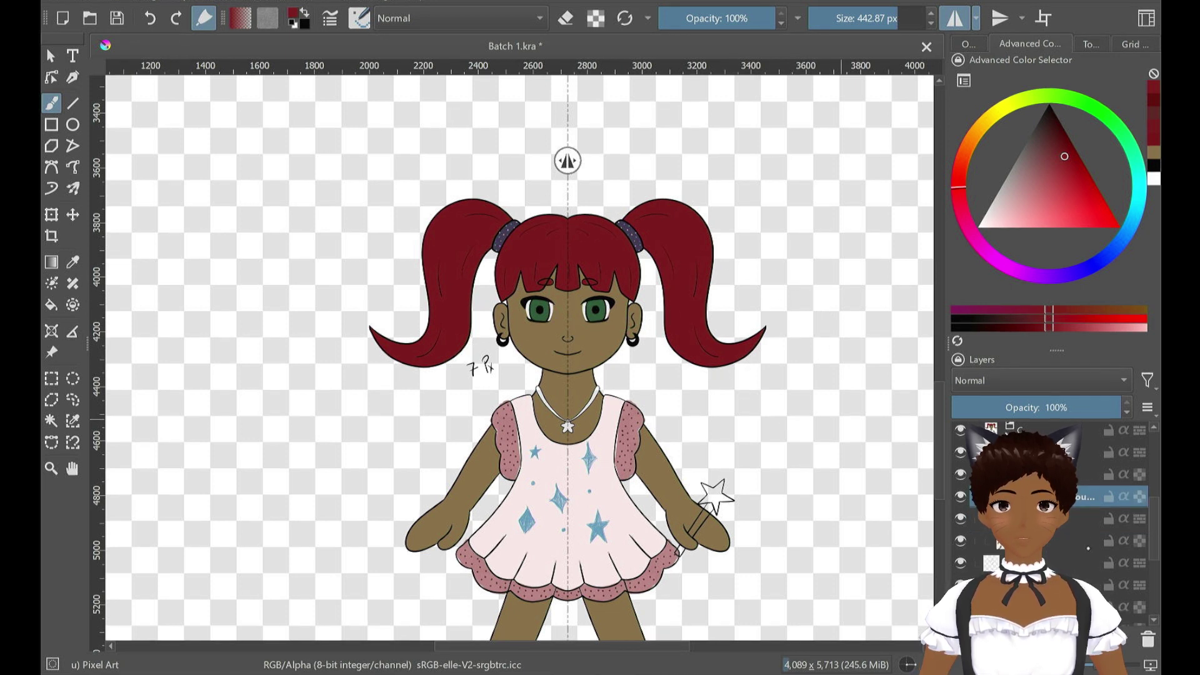
pyautogui.doubleClick(1088, 497)
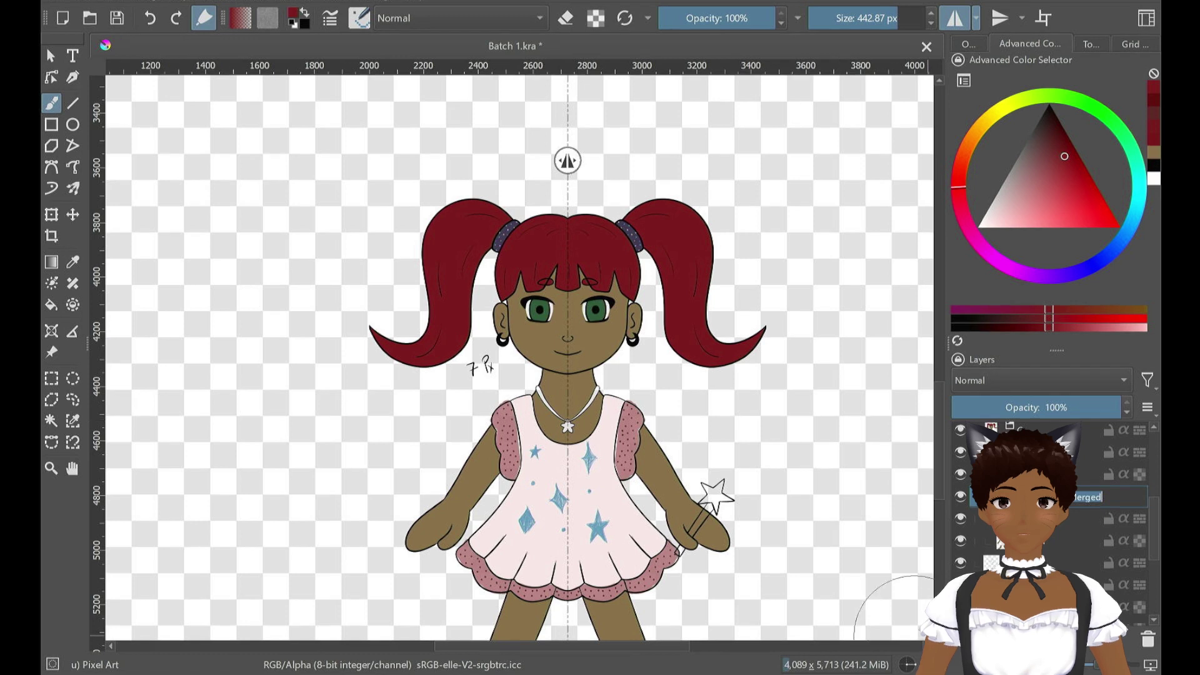
pyautogui.press('Return')
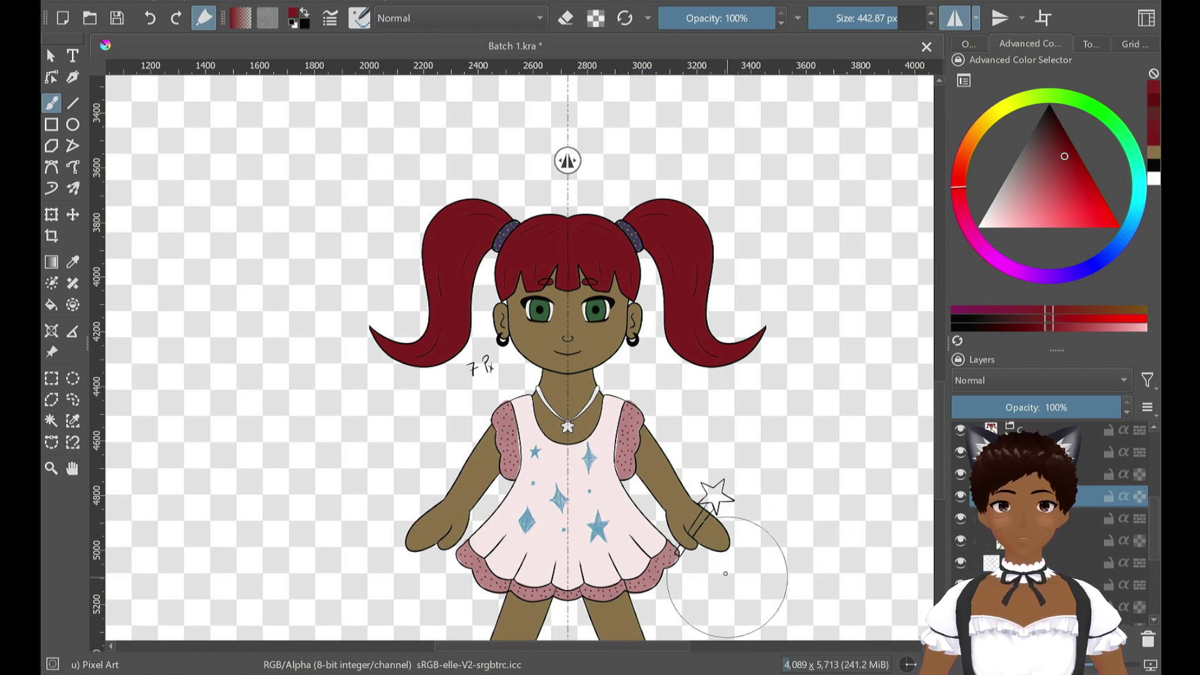
pyautogui.scroll(-1, 744, 620)
pyautogui.scroll(3, 747, 575)
pyautogui.scroll(-4, 751, 522)
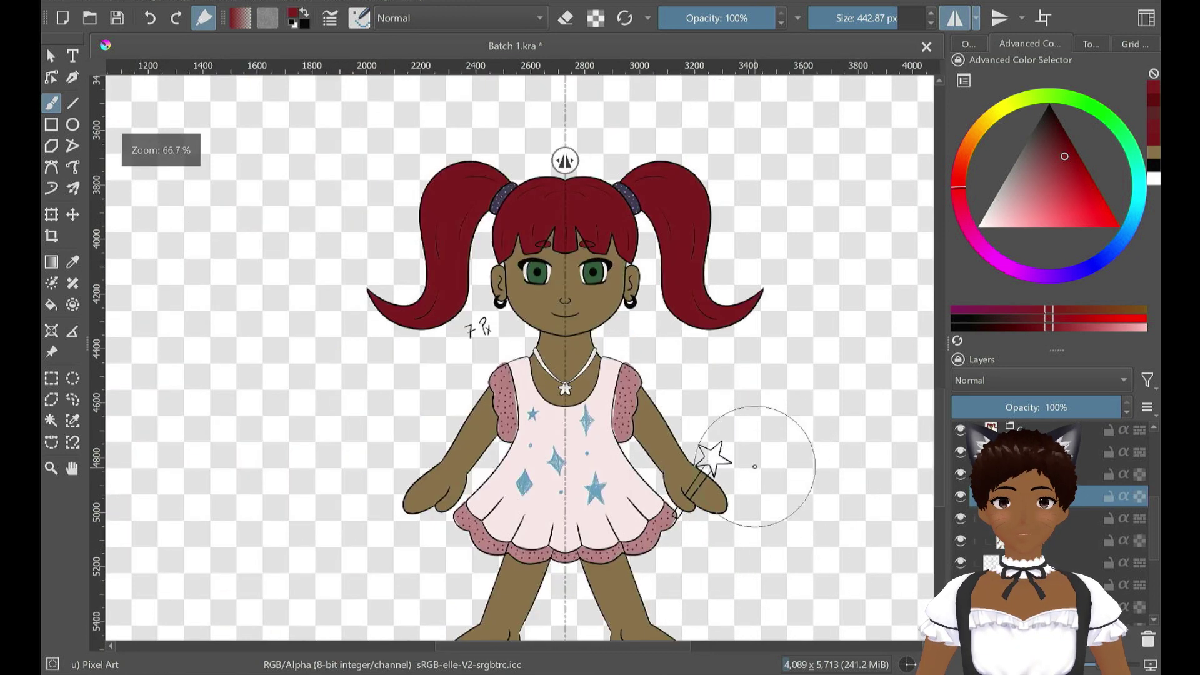
pyautogui.scroll(3, 747, 372)
pyautogui.scroll(-1, 758, 393)
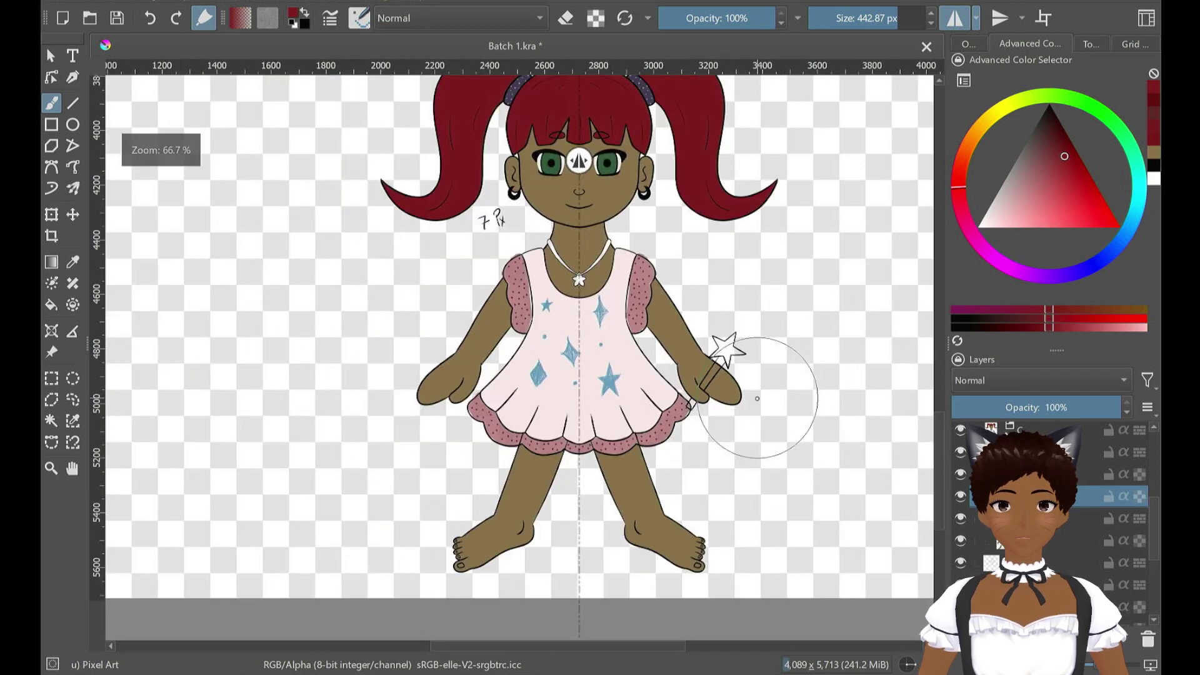